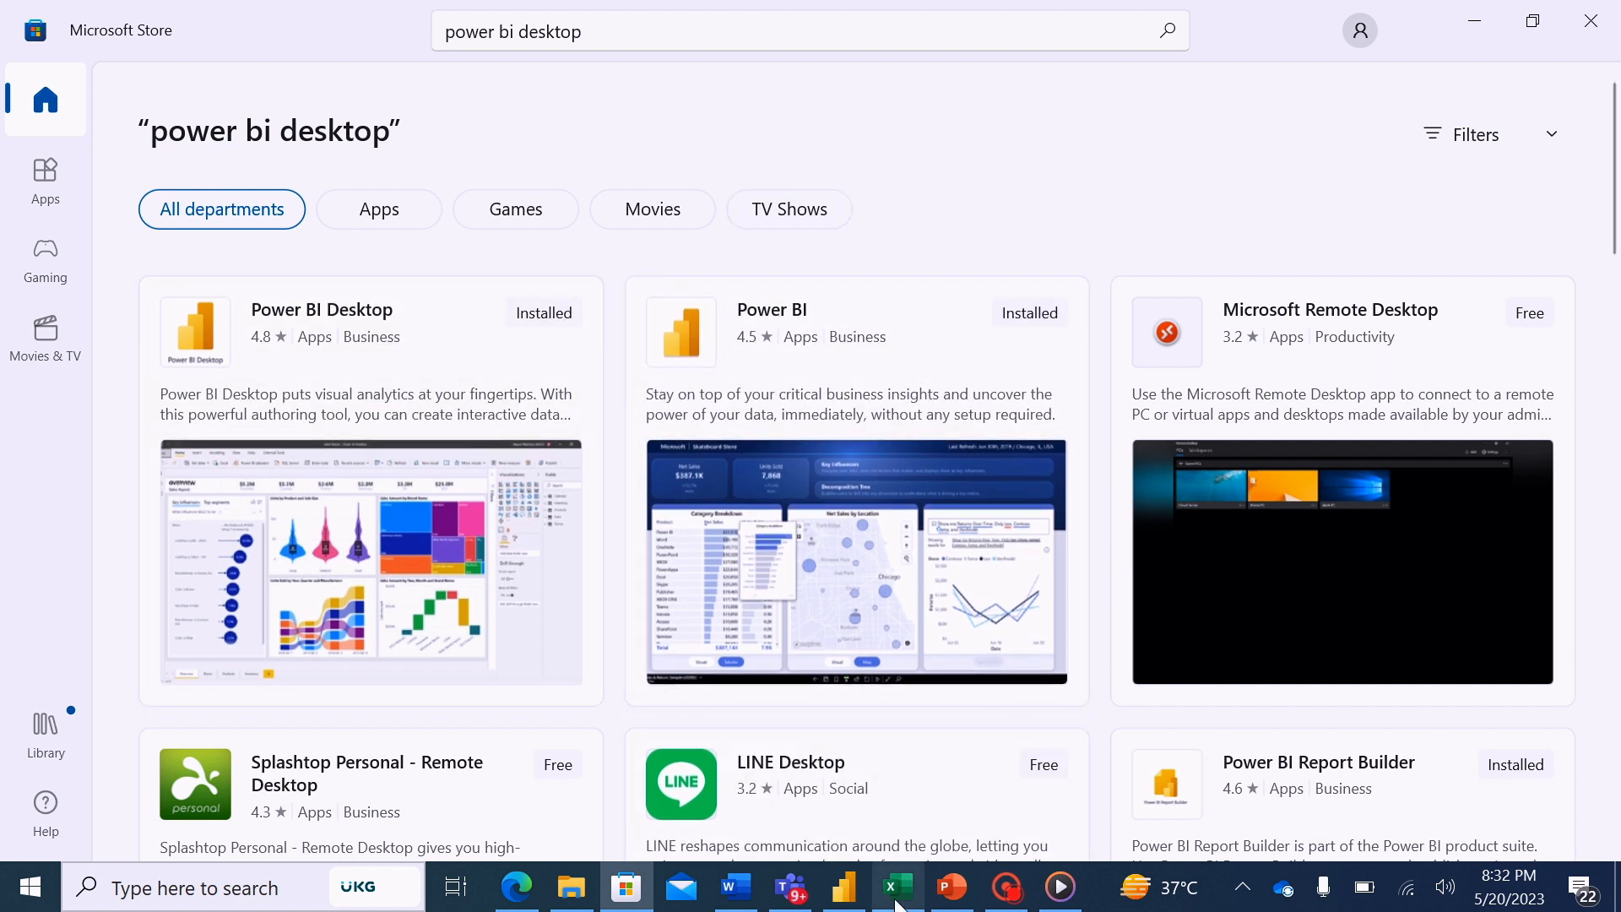
- Switch to Edge and start the free Power BI Desktop download from the Power BI website, allowing it to open Microsoft Store
mouse_move(952, 890)
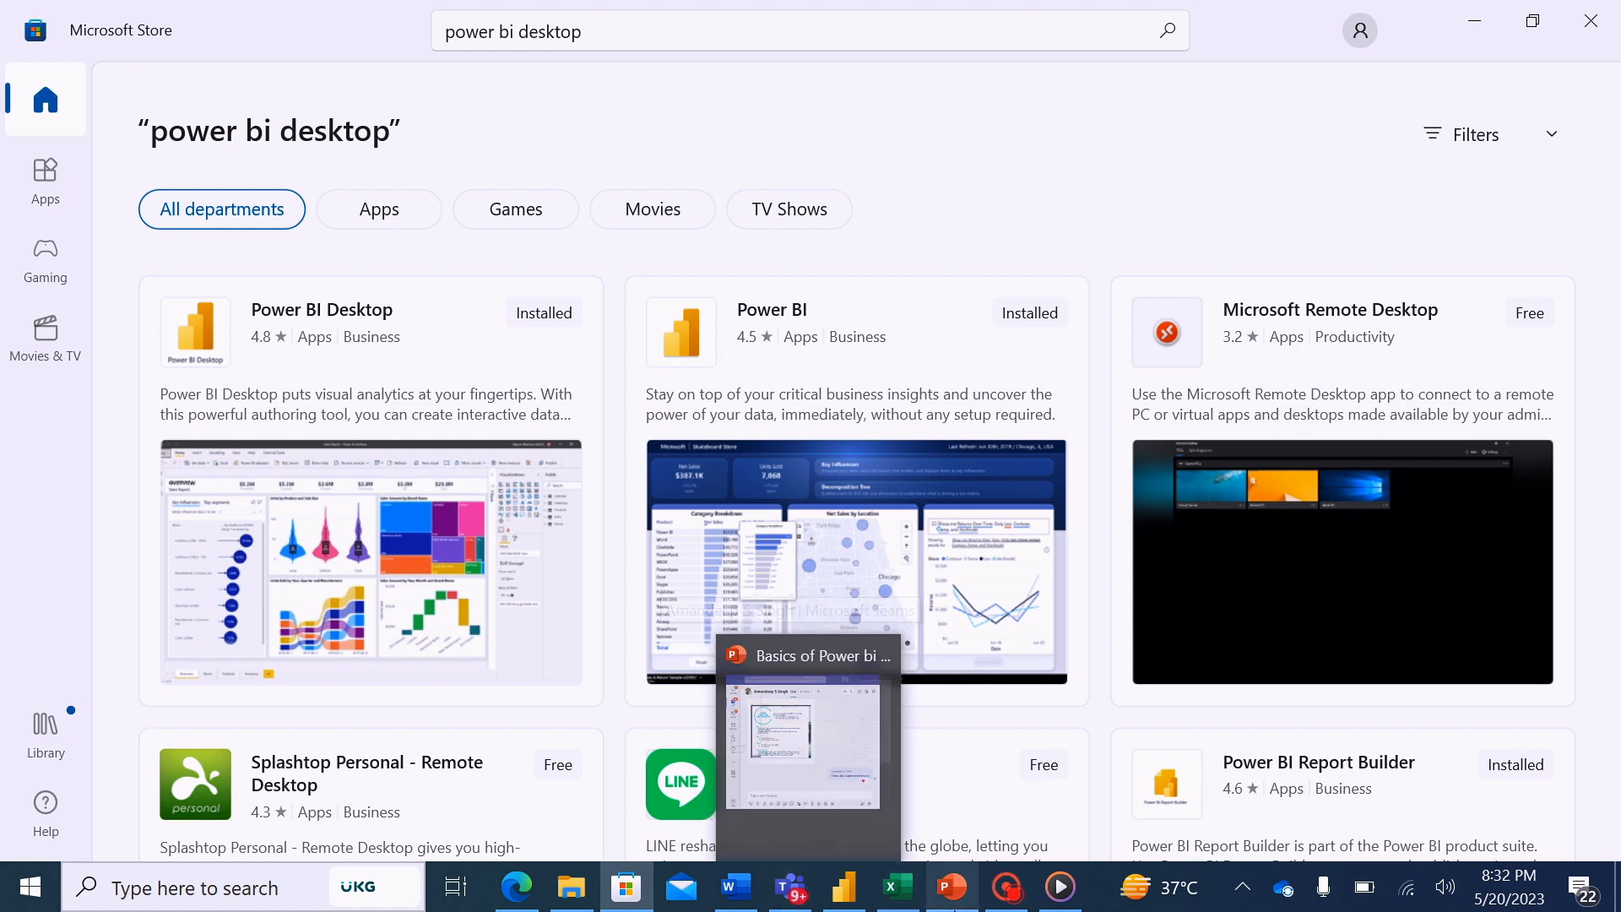
click(517, 886)
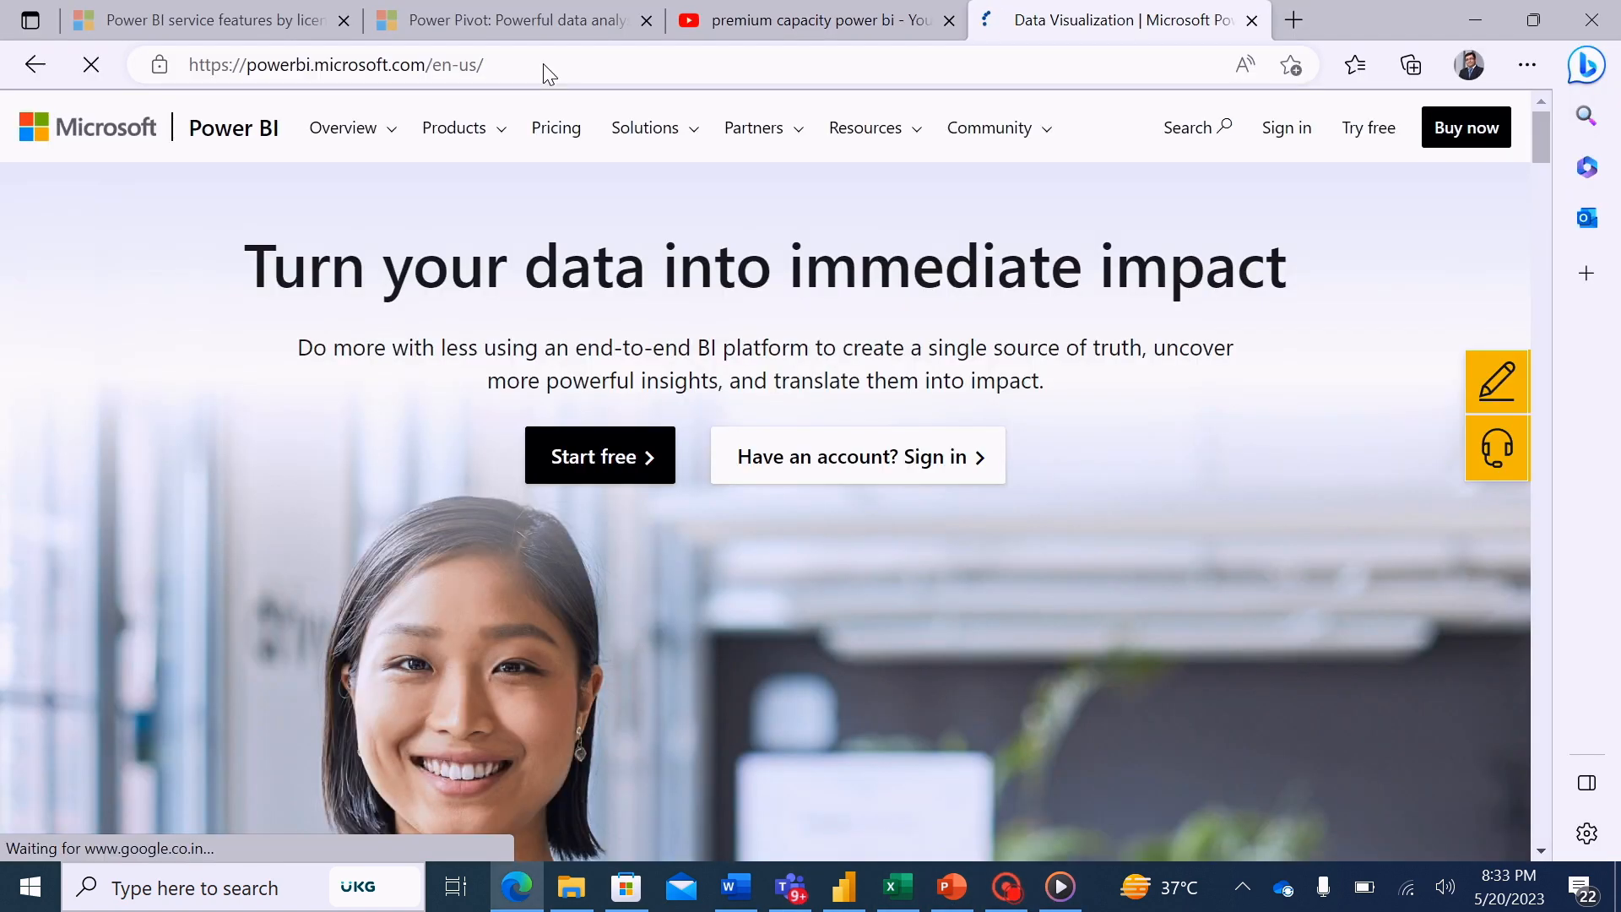
drag(1547, 128, 1548, 554)
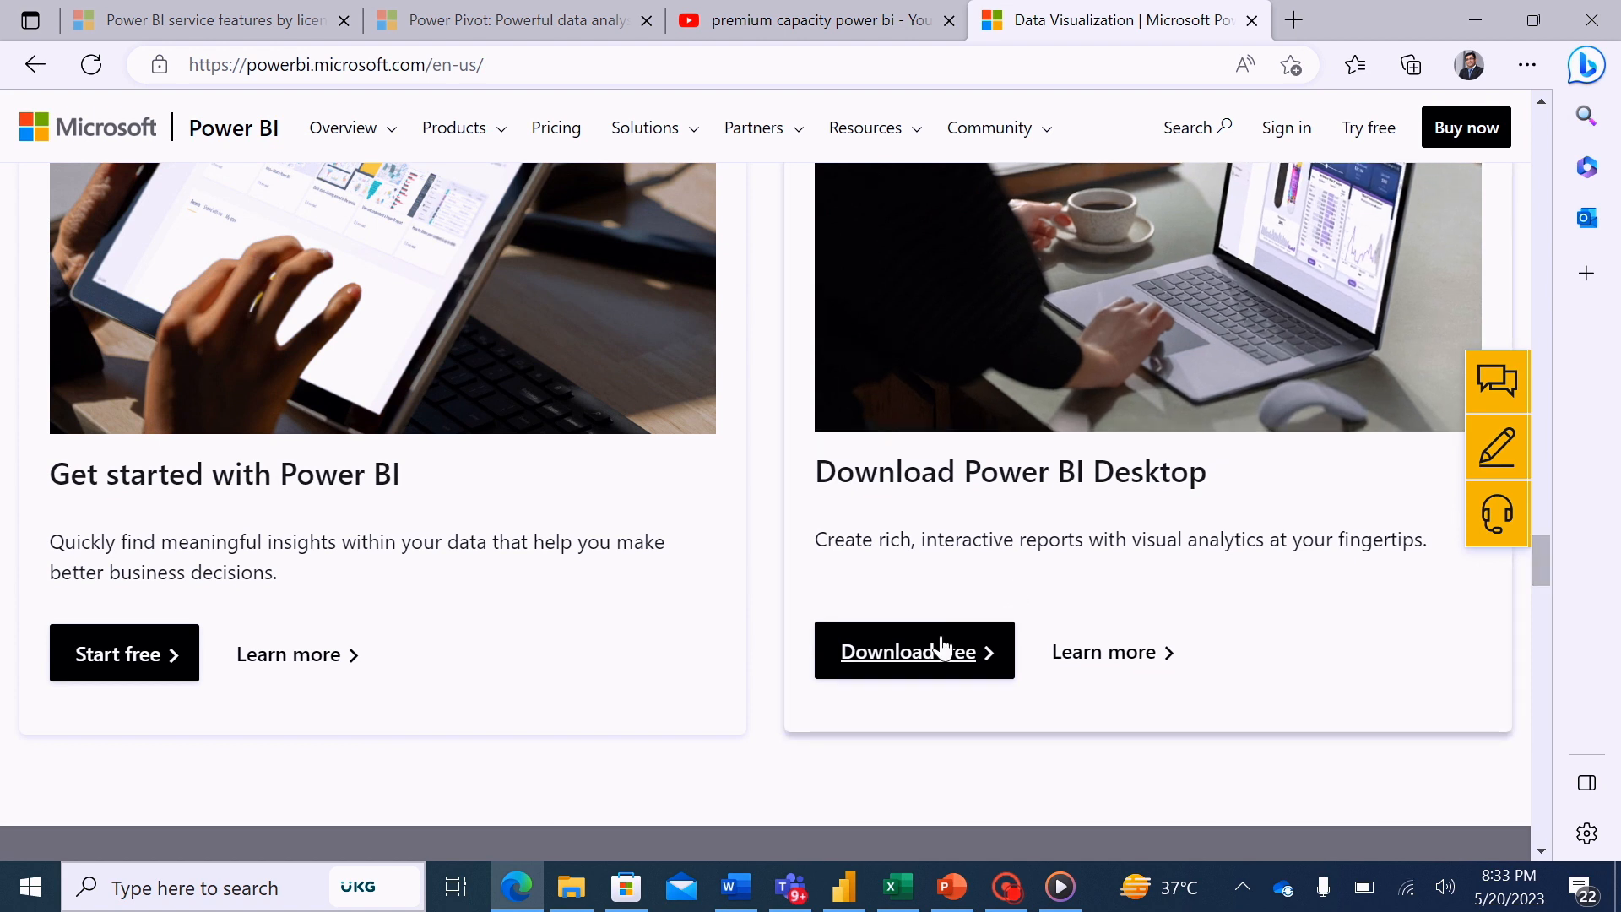
click(940, 660)
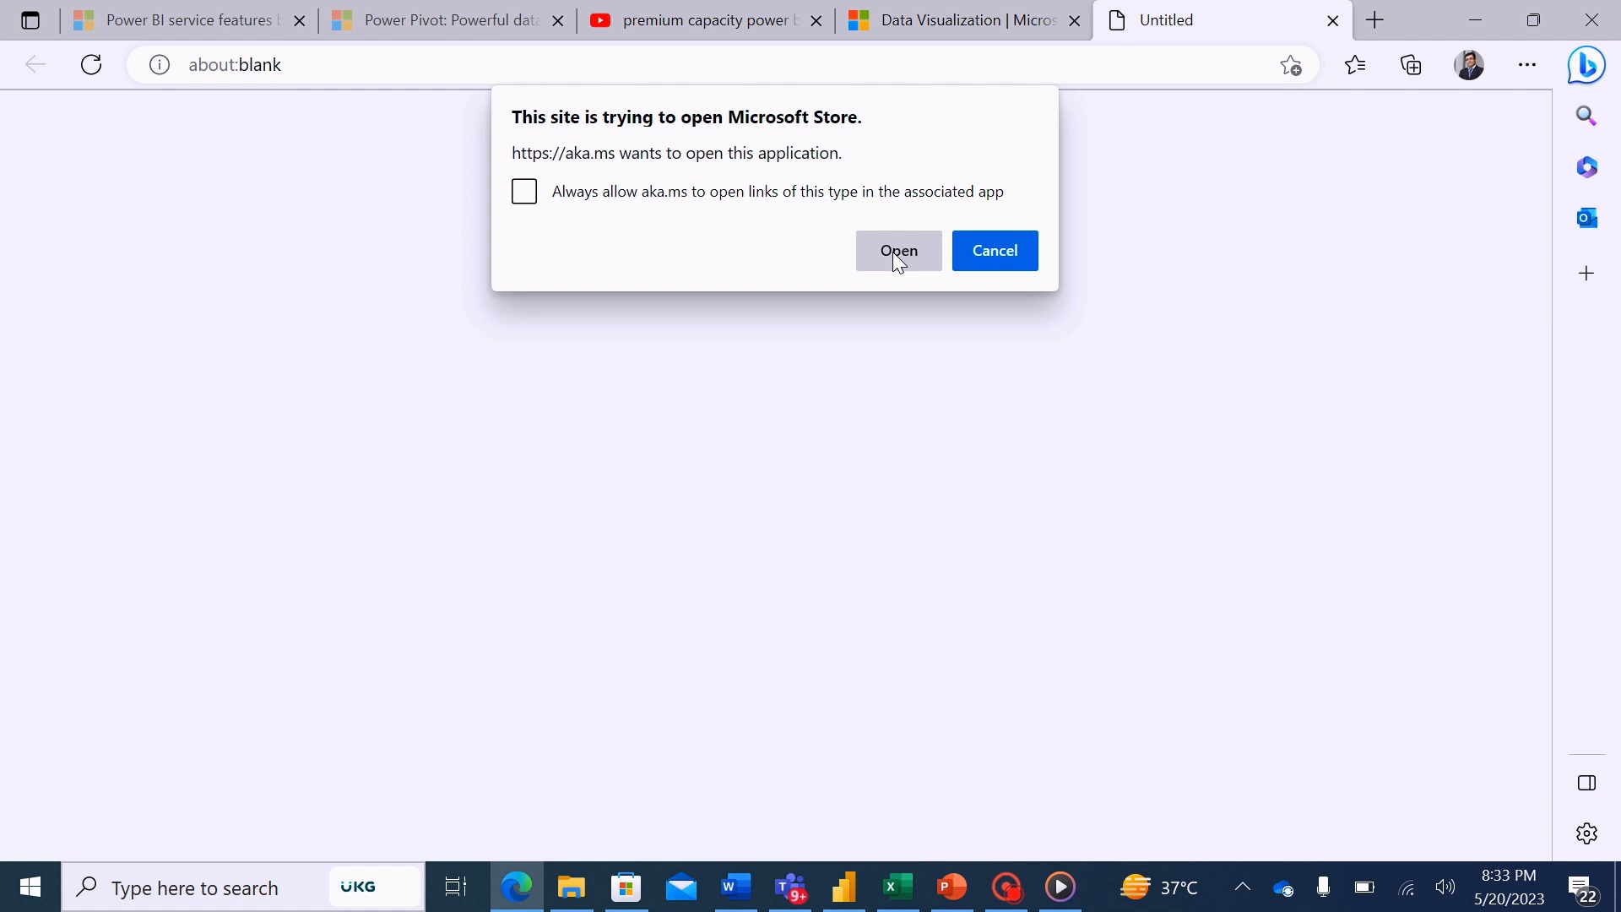
click(920, 246)
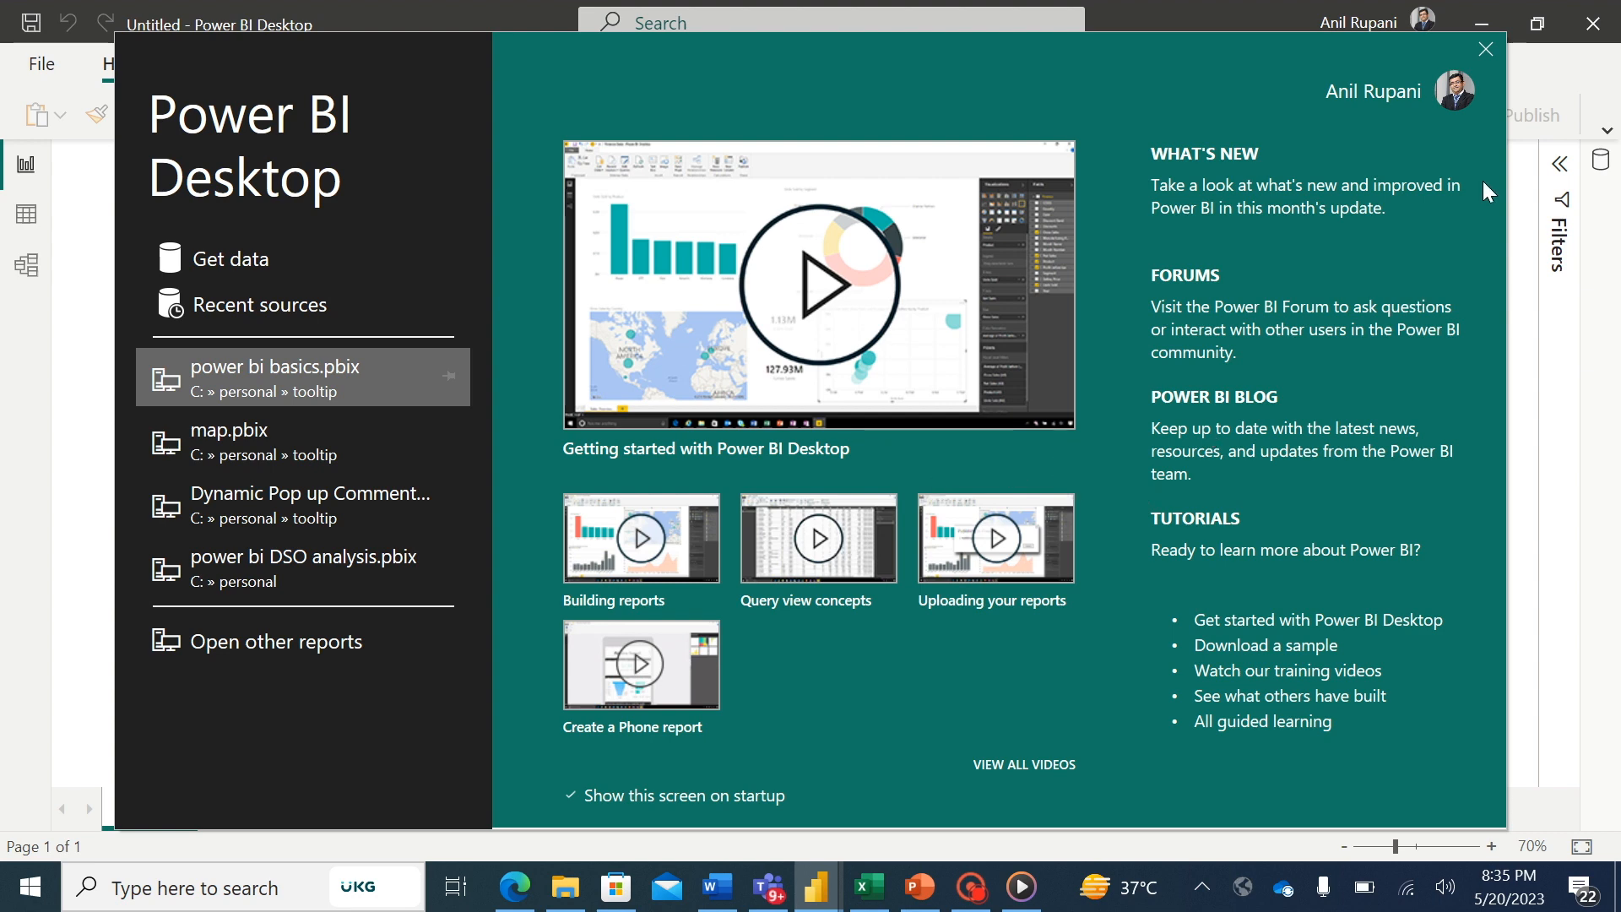
- Dismiss the Power BI Desktop start screen, and in Excel review the Rate List sheet of the Power Bi Basics workbook
click(1485, 51)
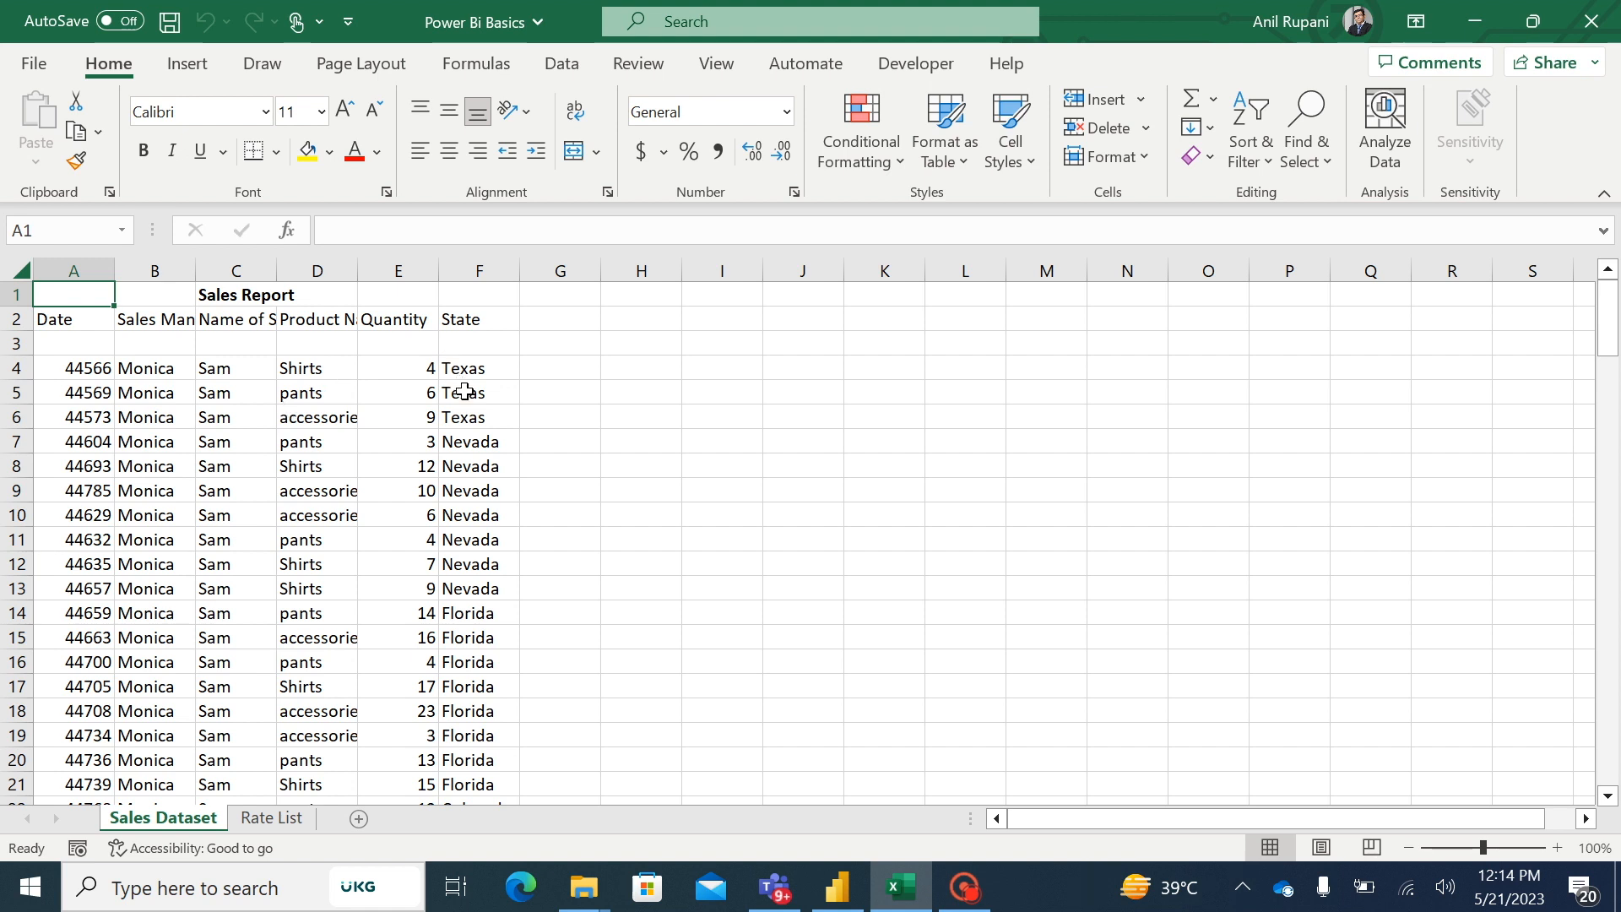
click(271, 817)
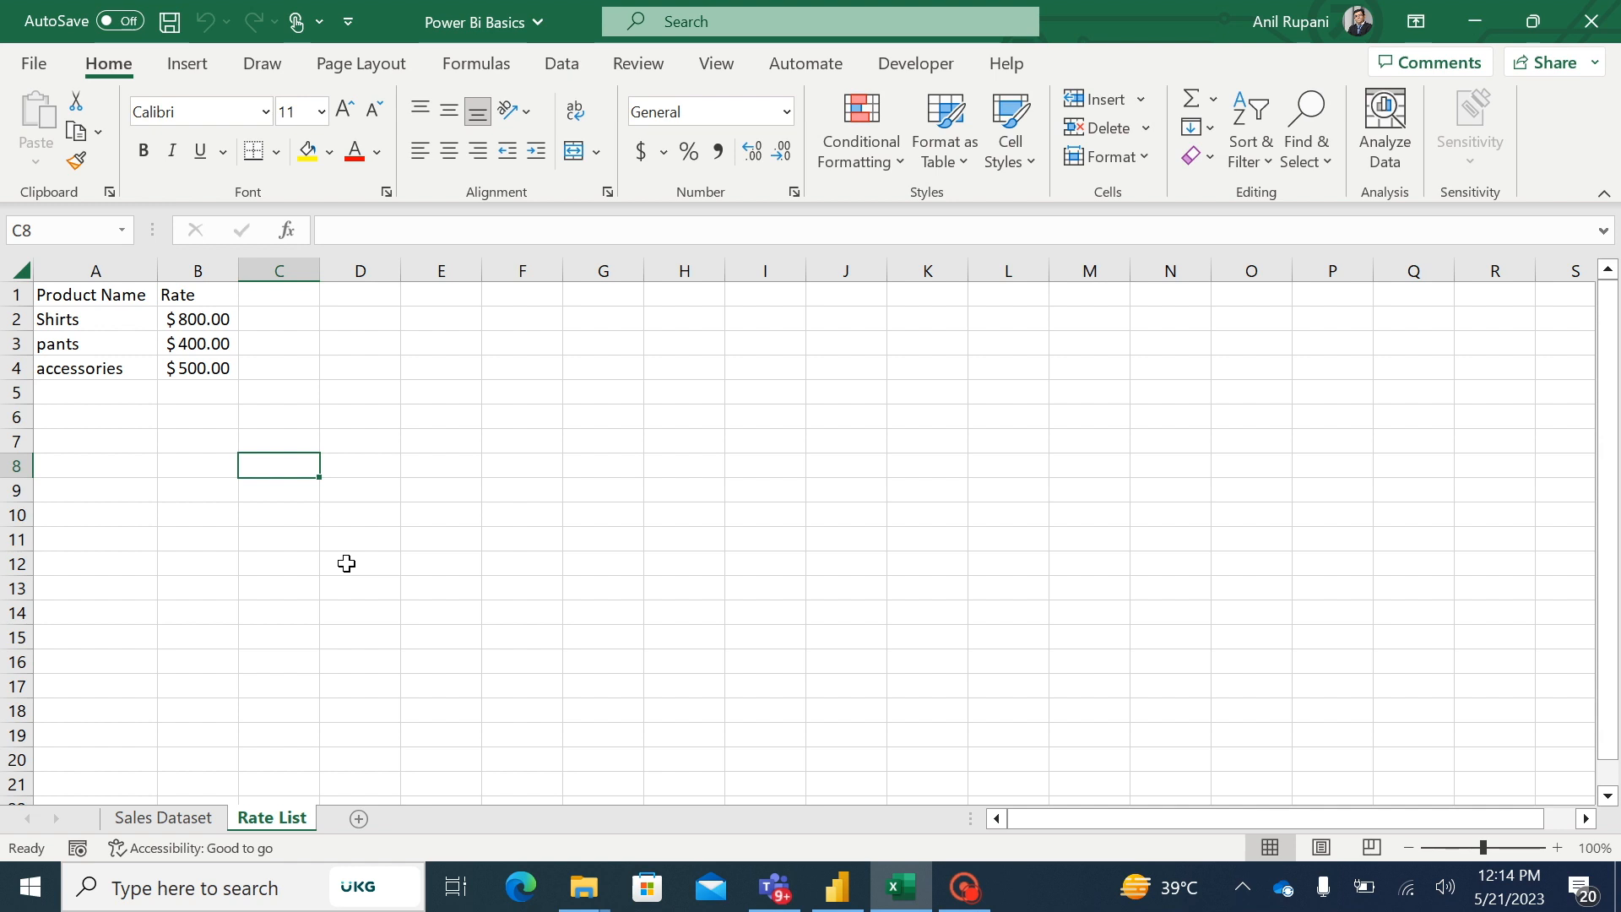
click(166, 817)
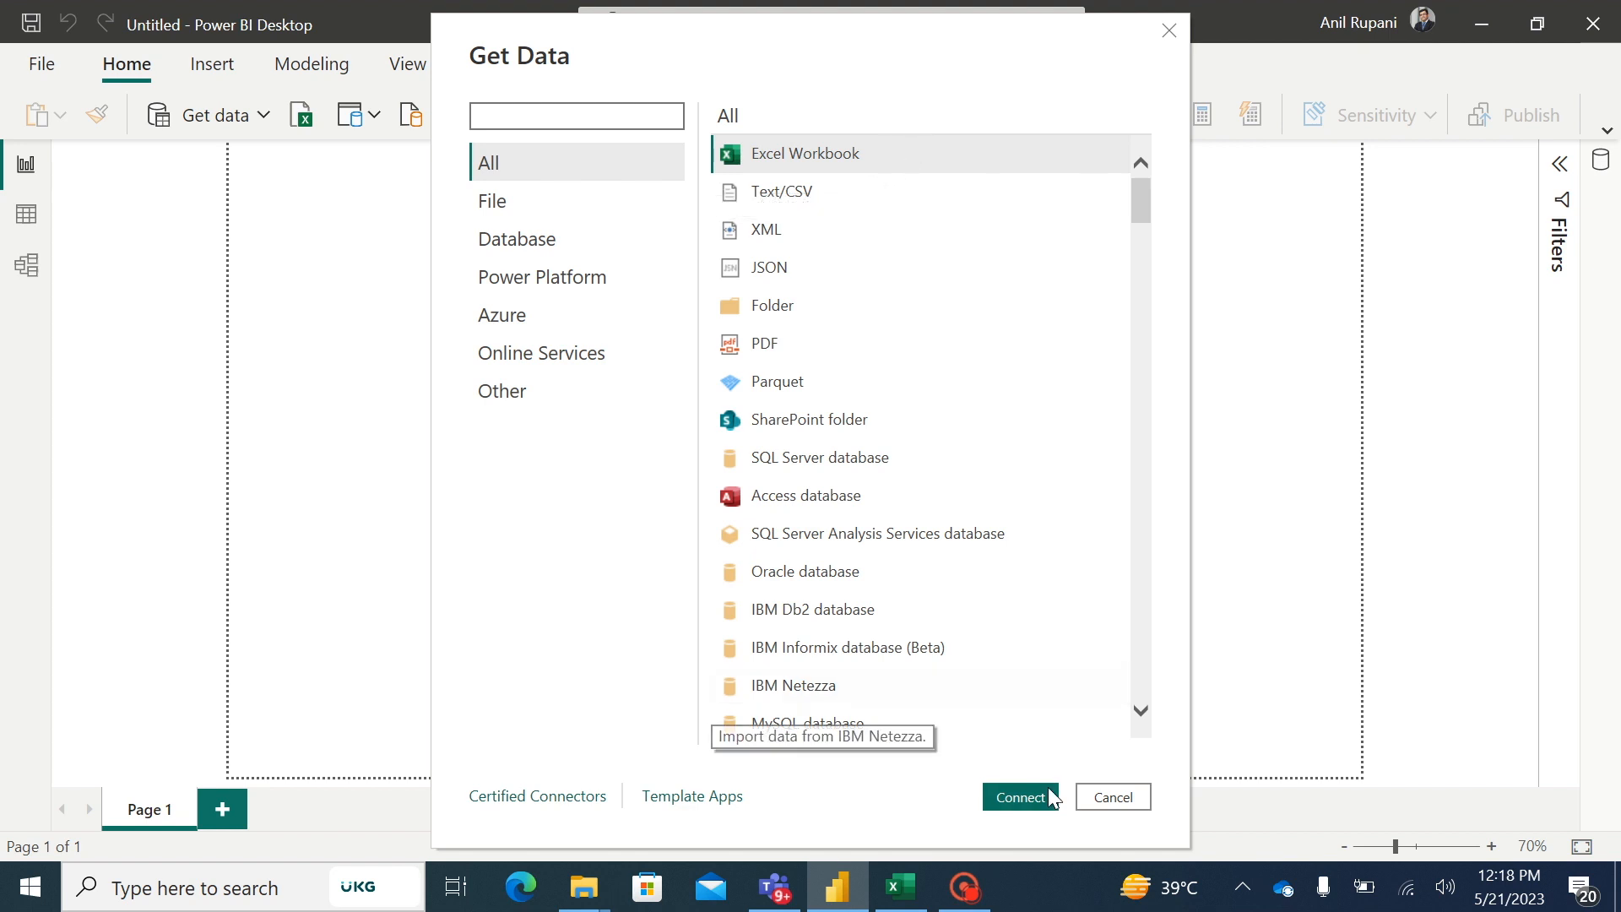
- Connect to an Excel Workbook data source in Power BI Desktop, using the Power Bi Basics file from the tooltip folder
click(1019, 800)
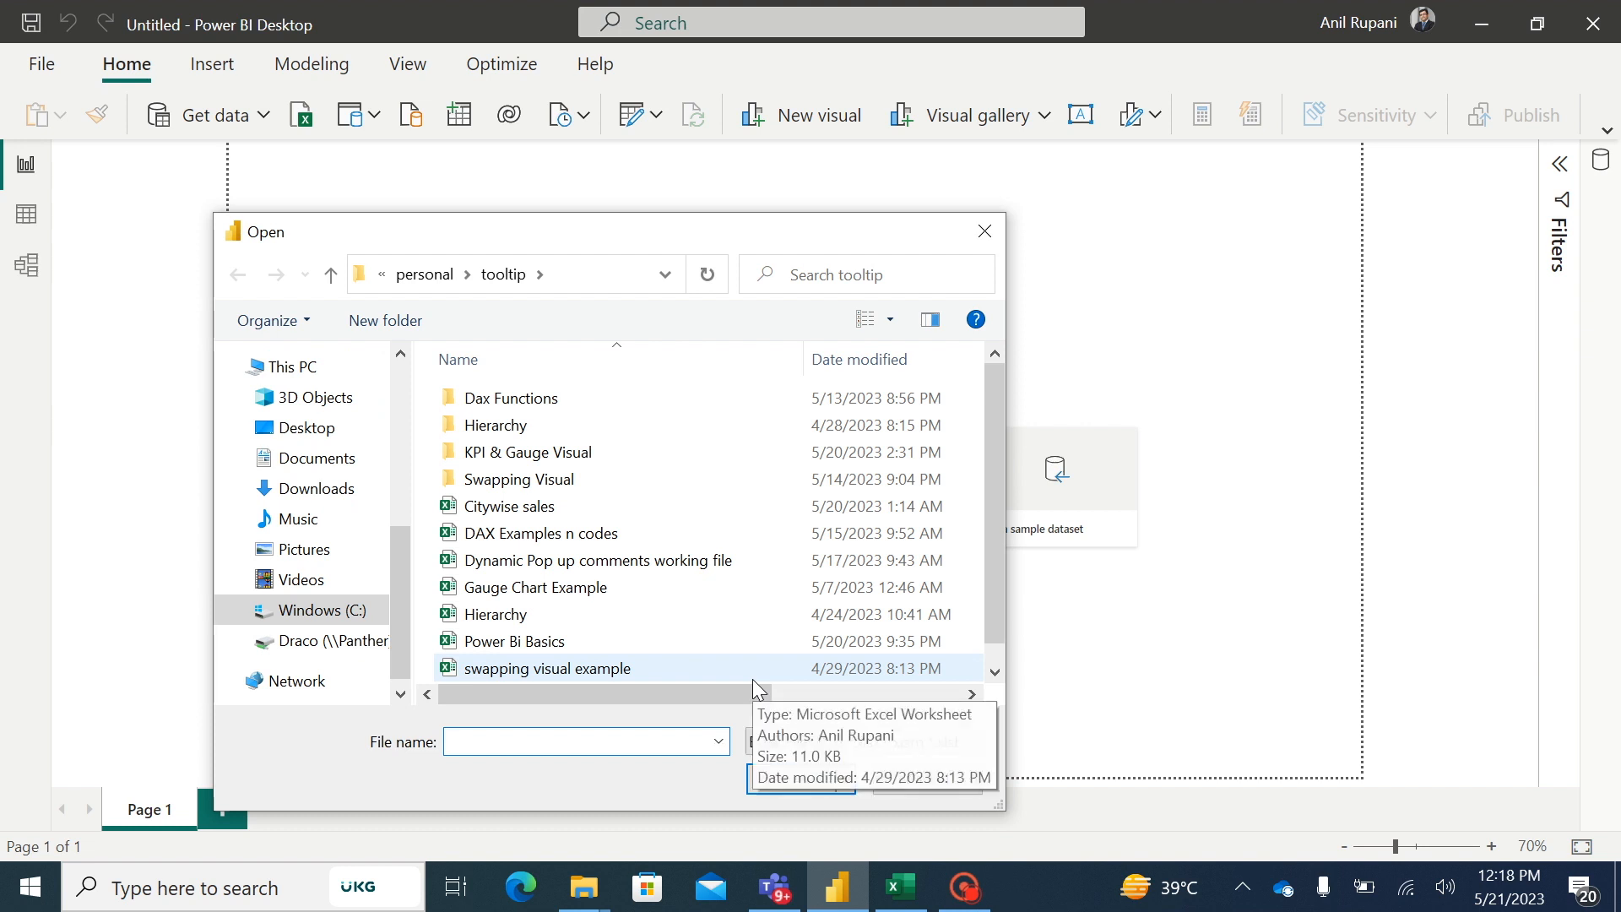
click(555, 647)
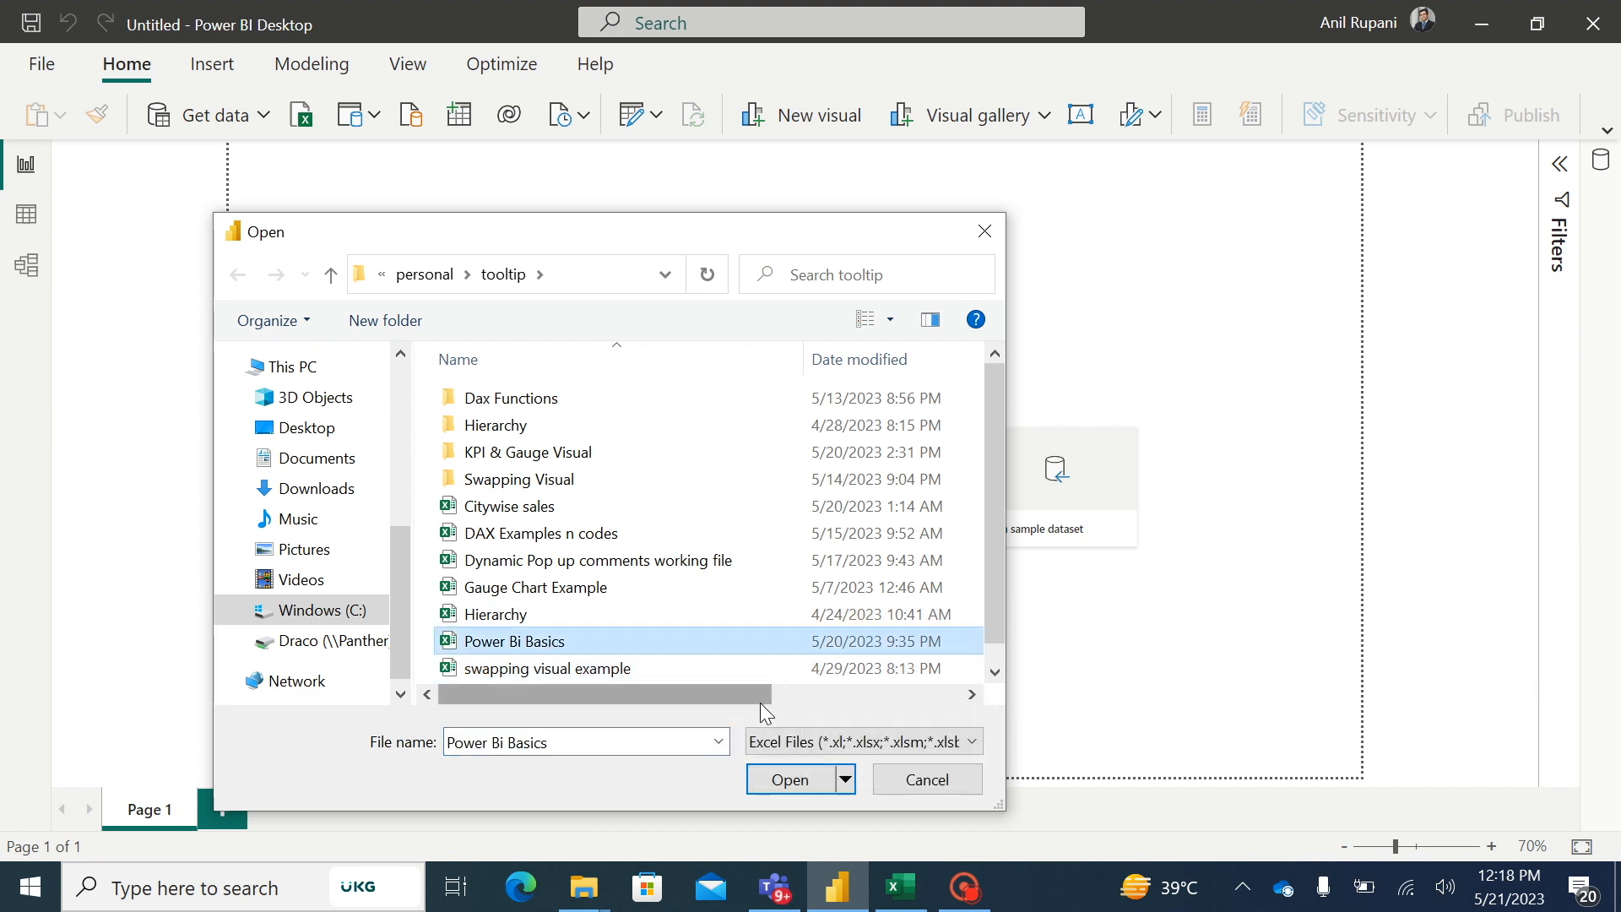
click(785, 782)
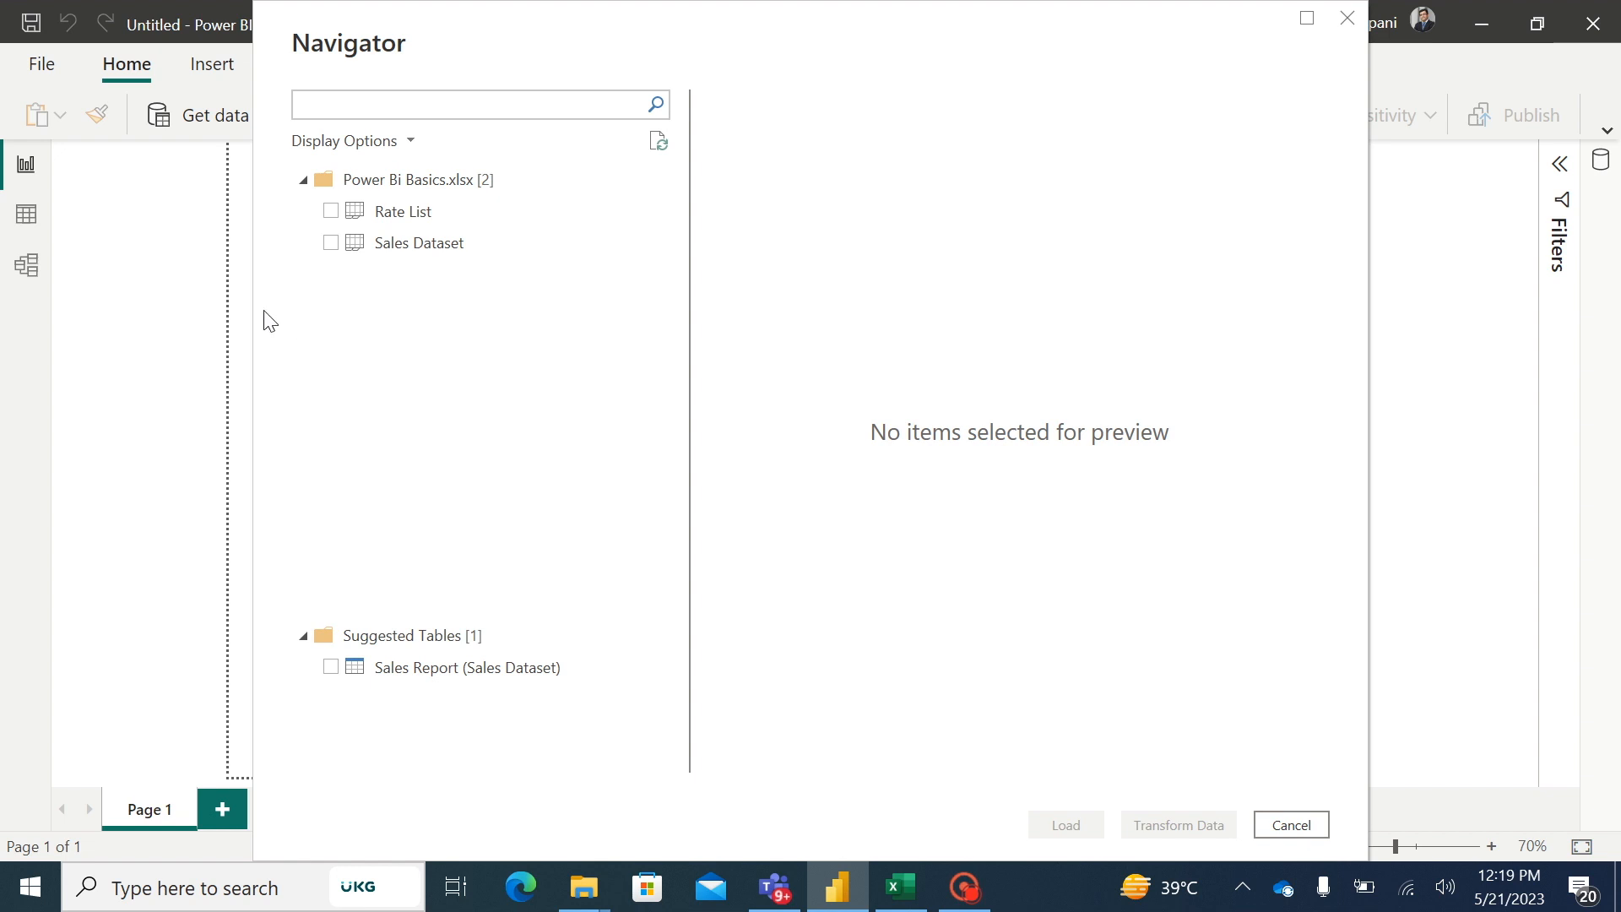
- Select the Rate List and Sales Dataset sheets and bring them into Power Query Editor for transformation
click(330, 212)
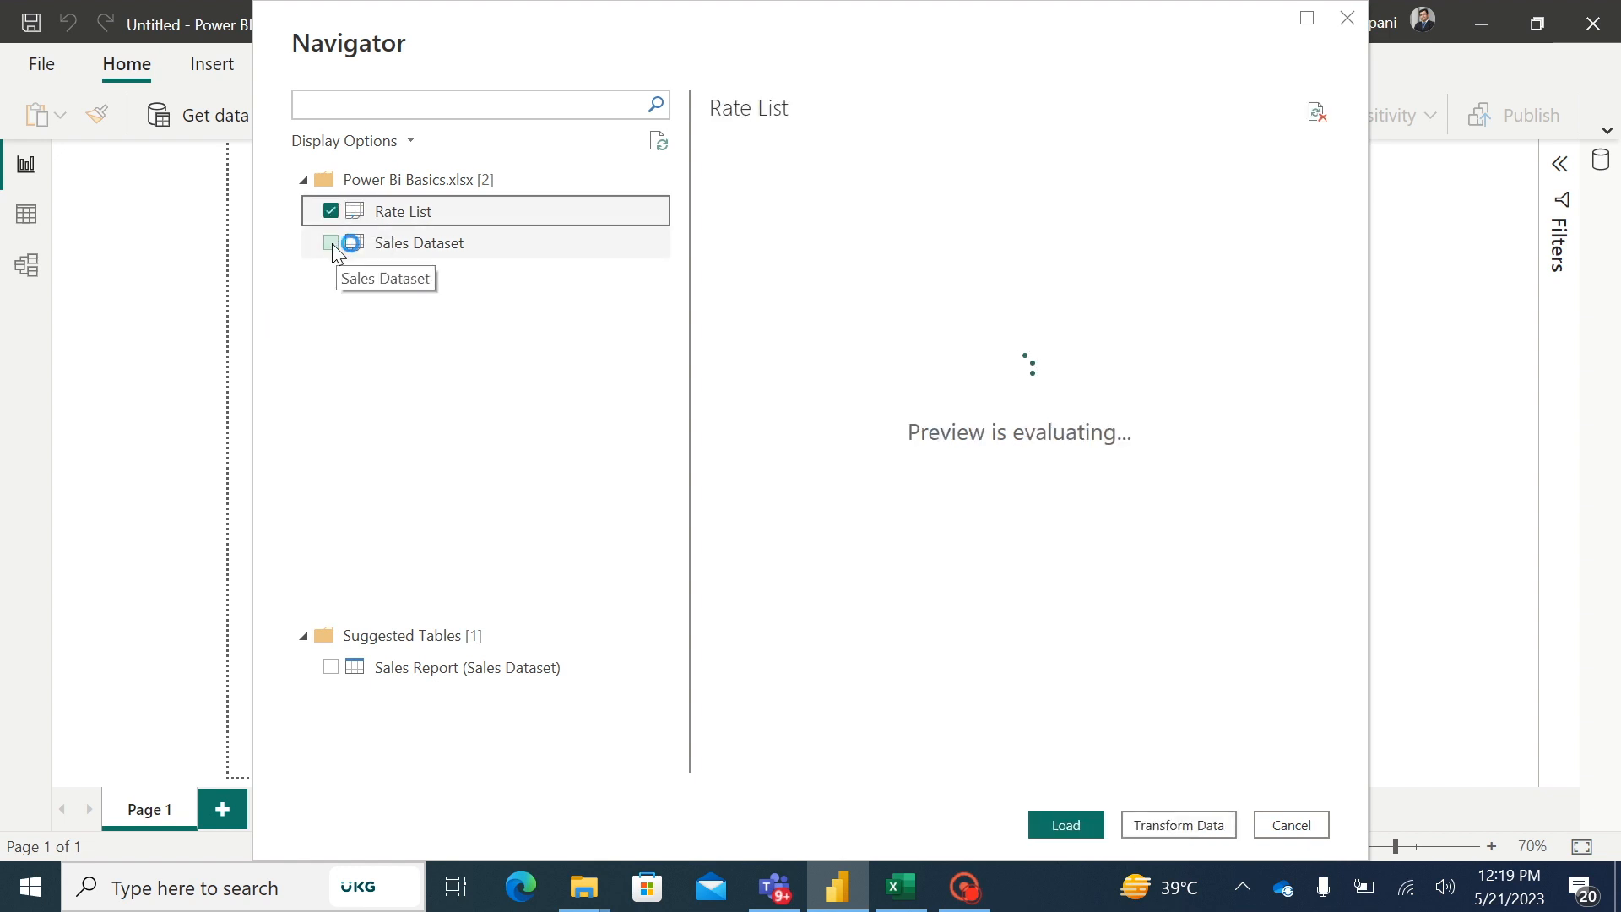
click(341, 244)
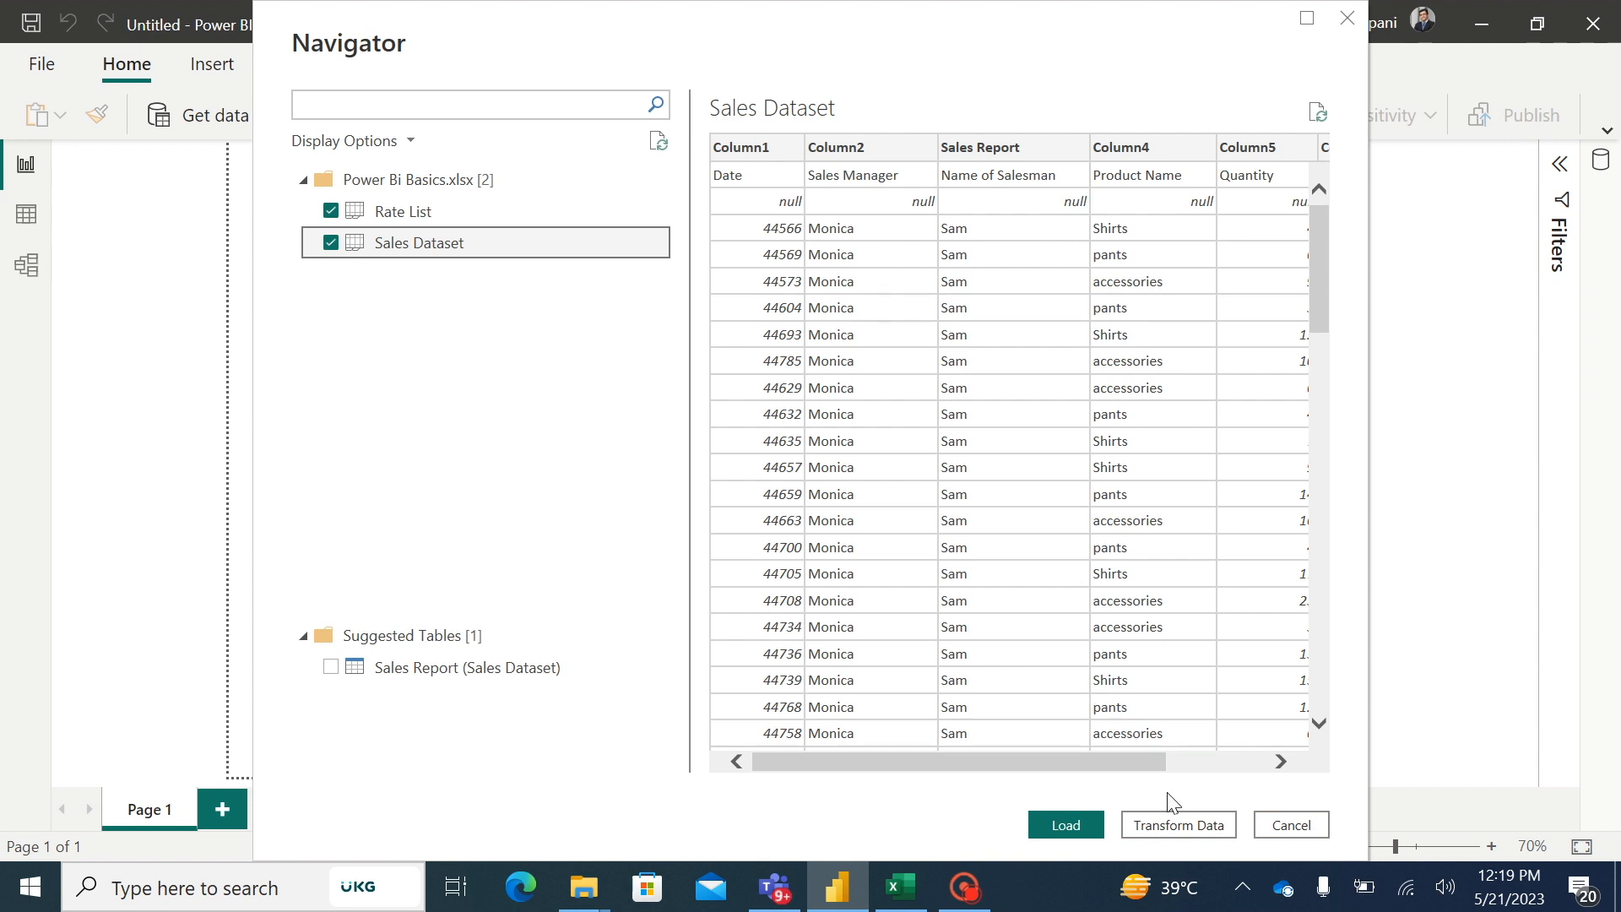
click(1180, 825)
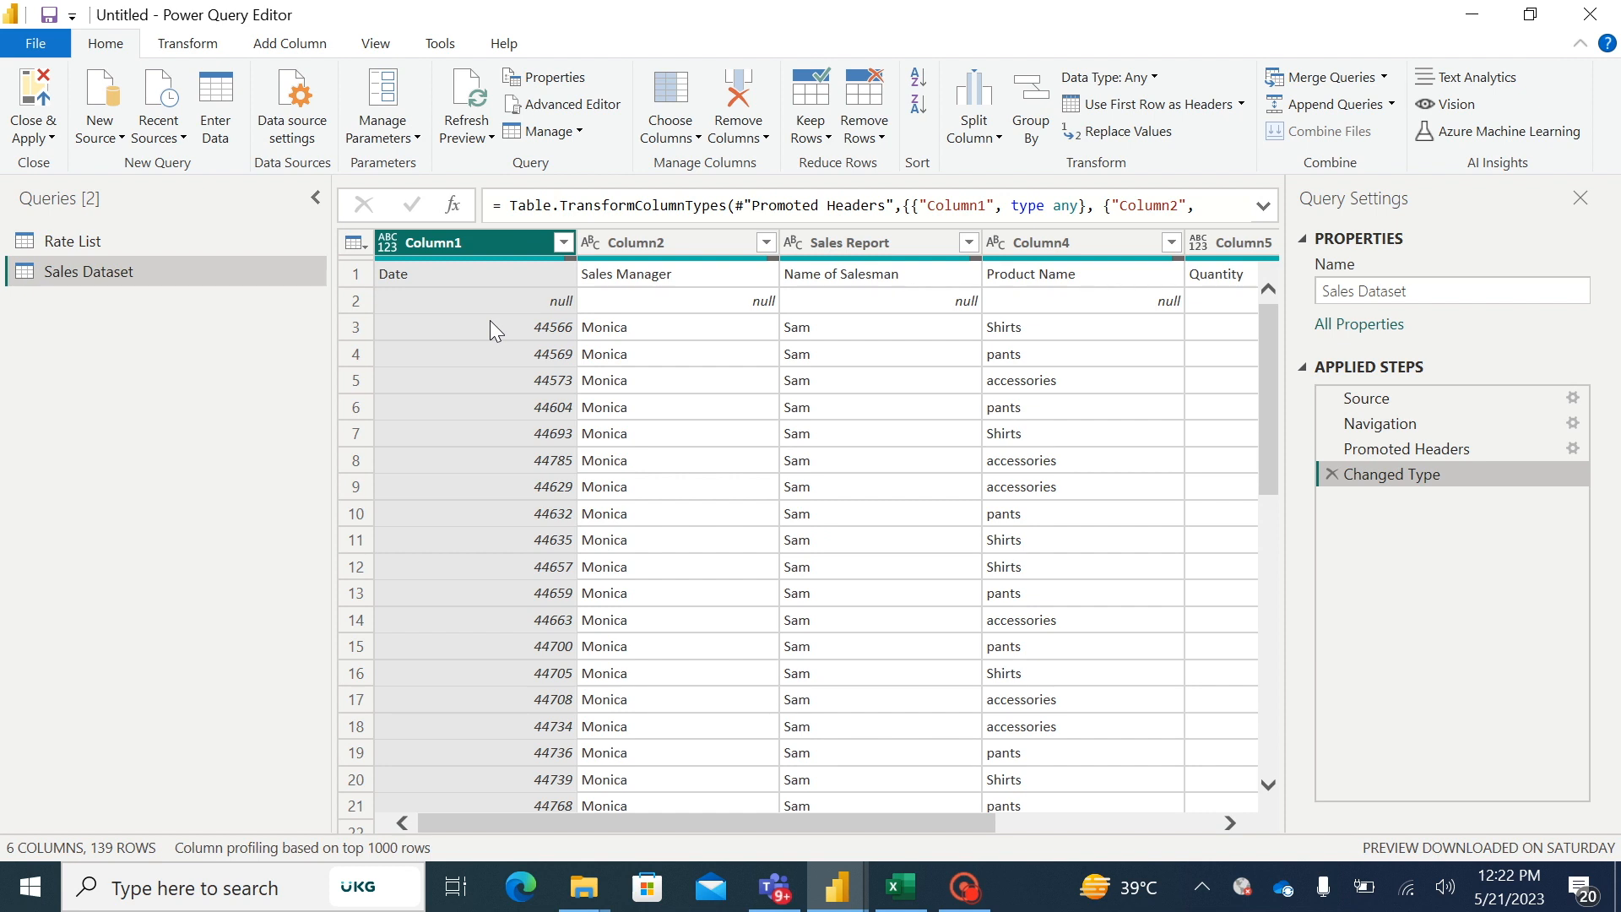
- Promote the first row of the Sales Dataset query to headers and remove the top 1 row
click(211, 52)
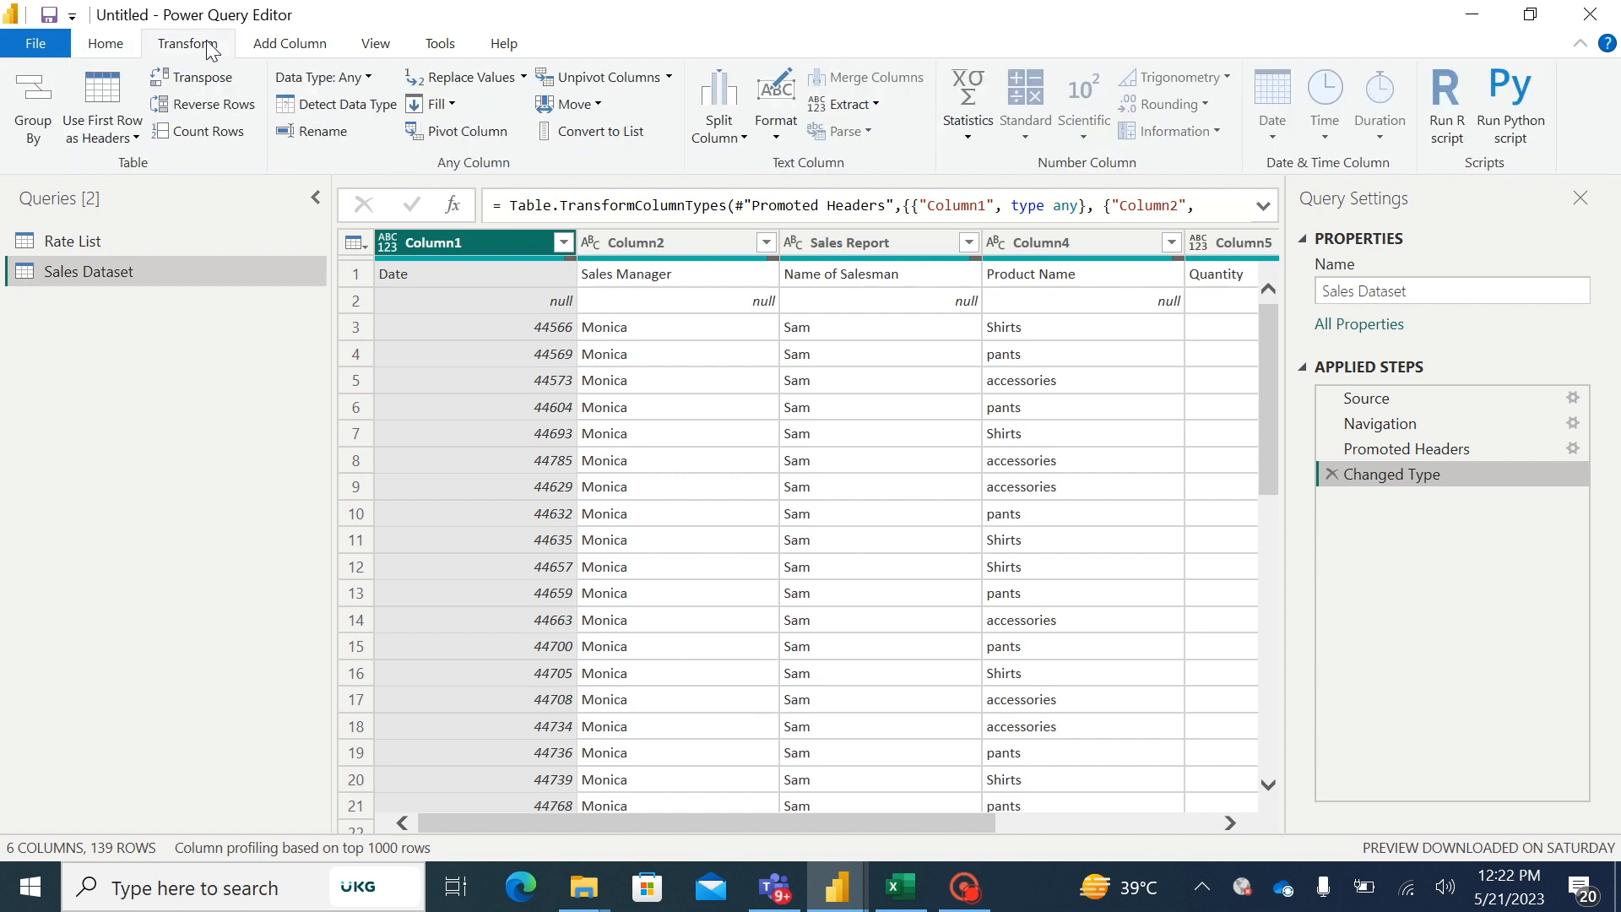
click(108, 93)
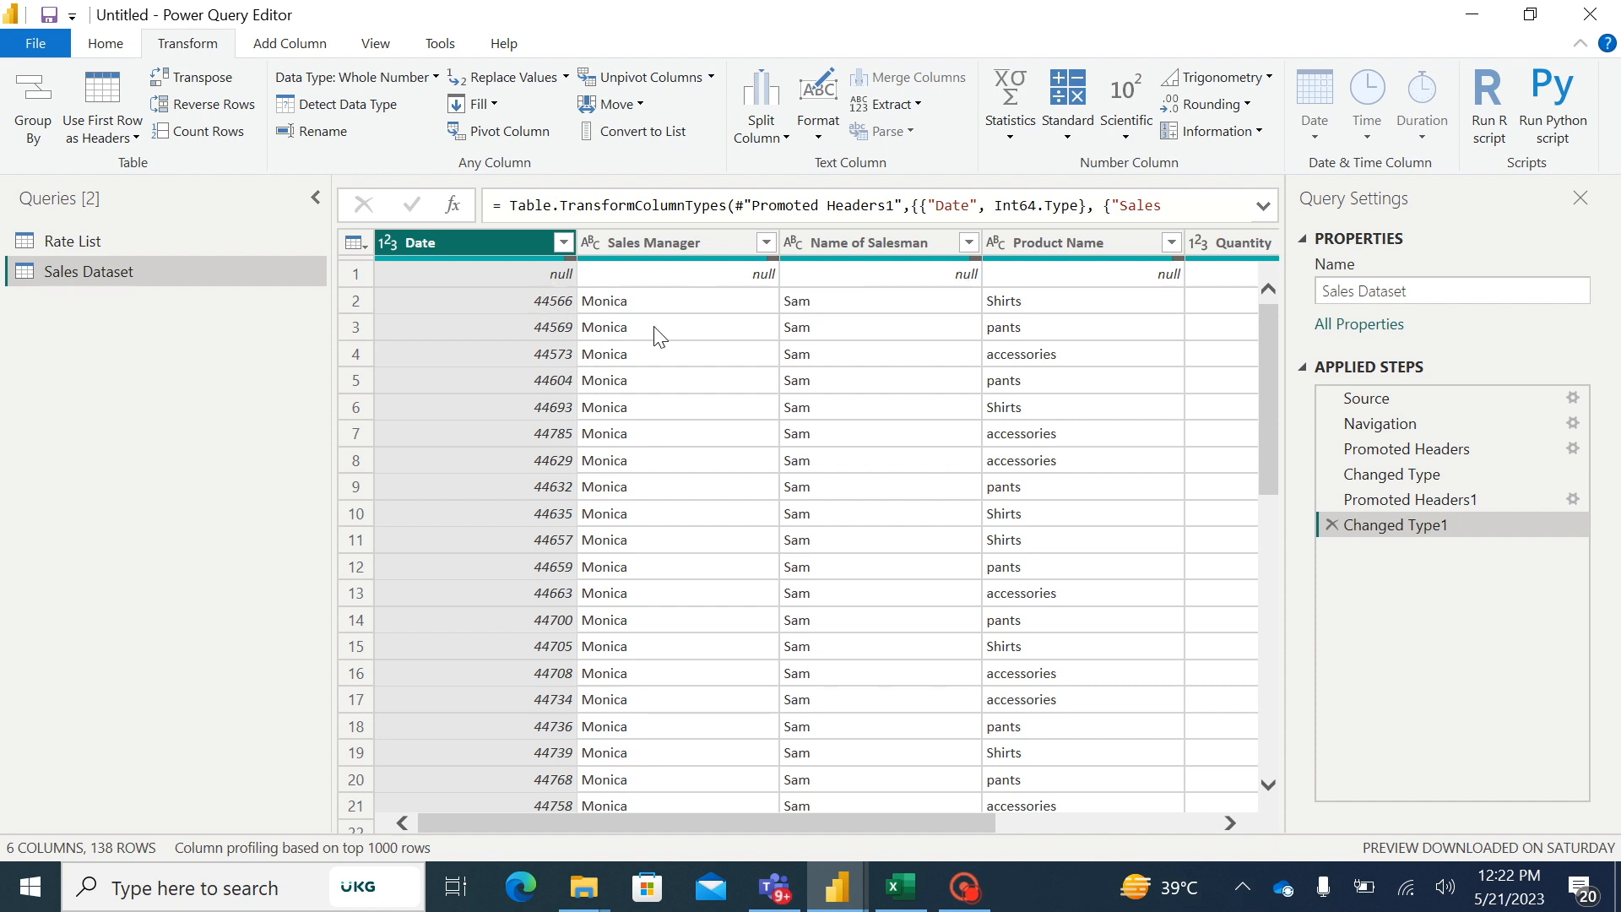
click(352, 244)
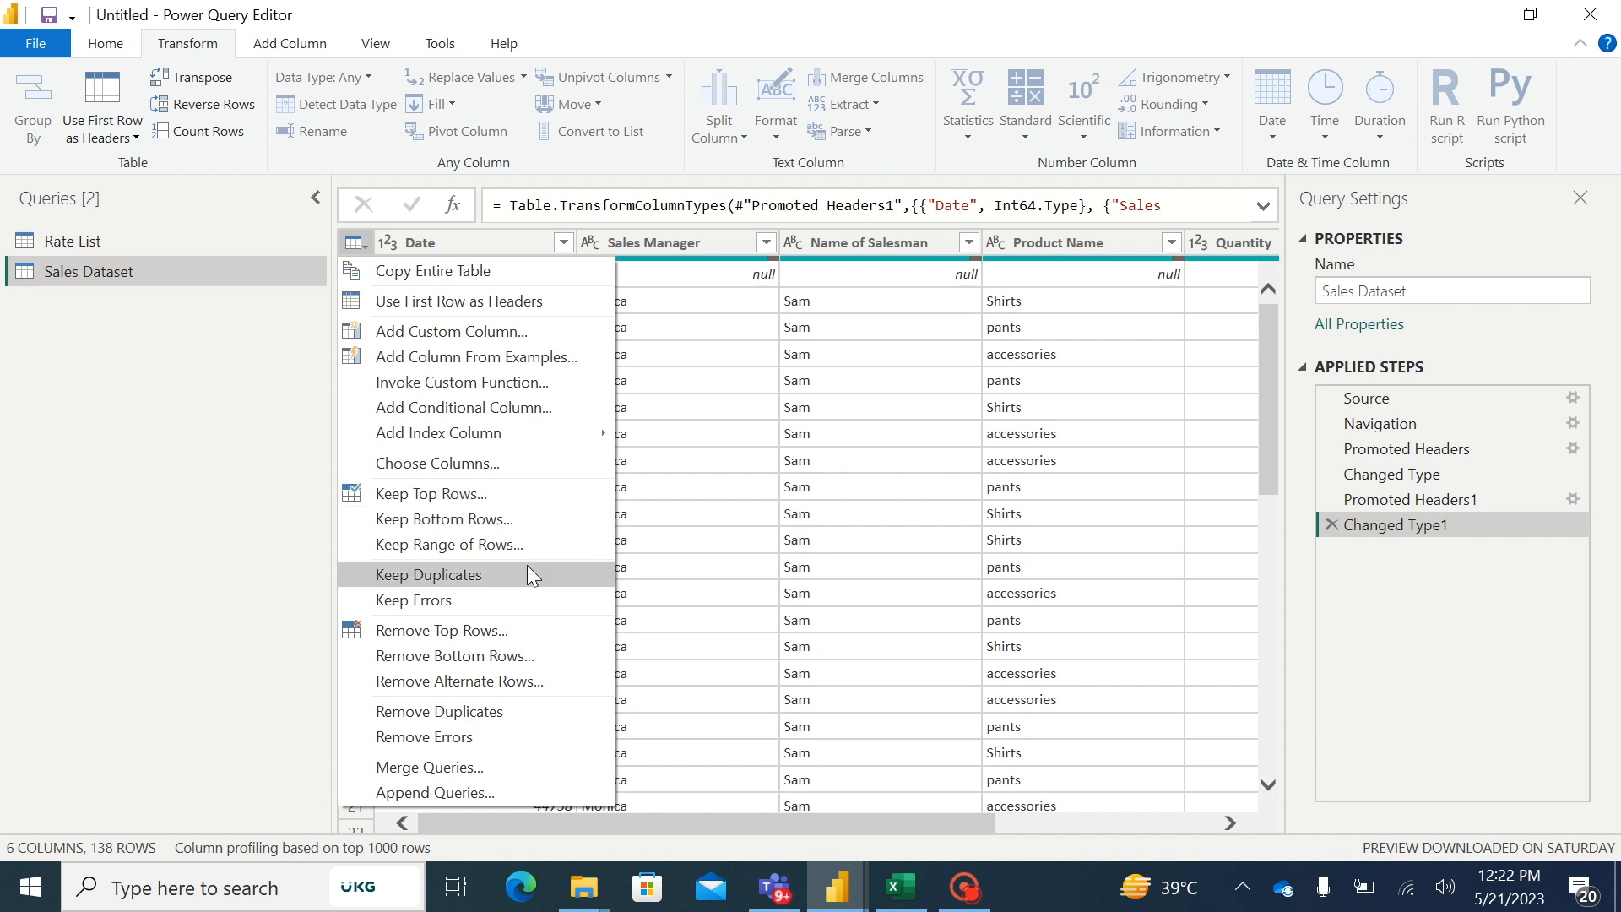
click(520, 628)
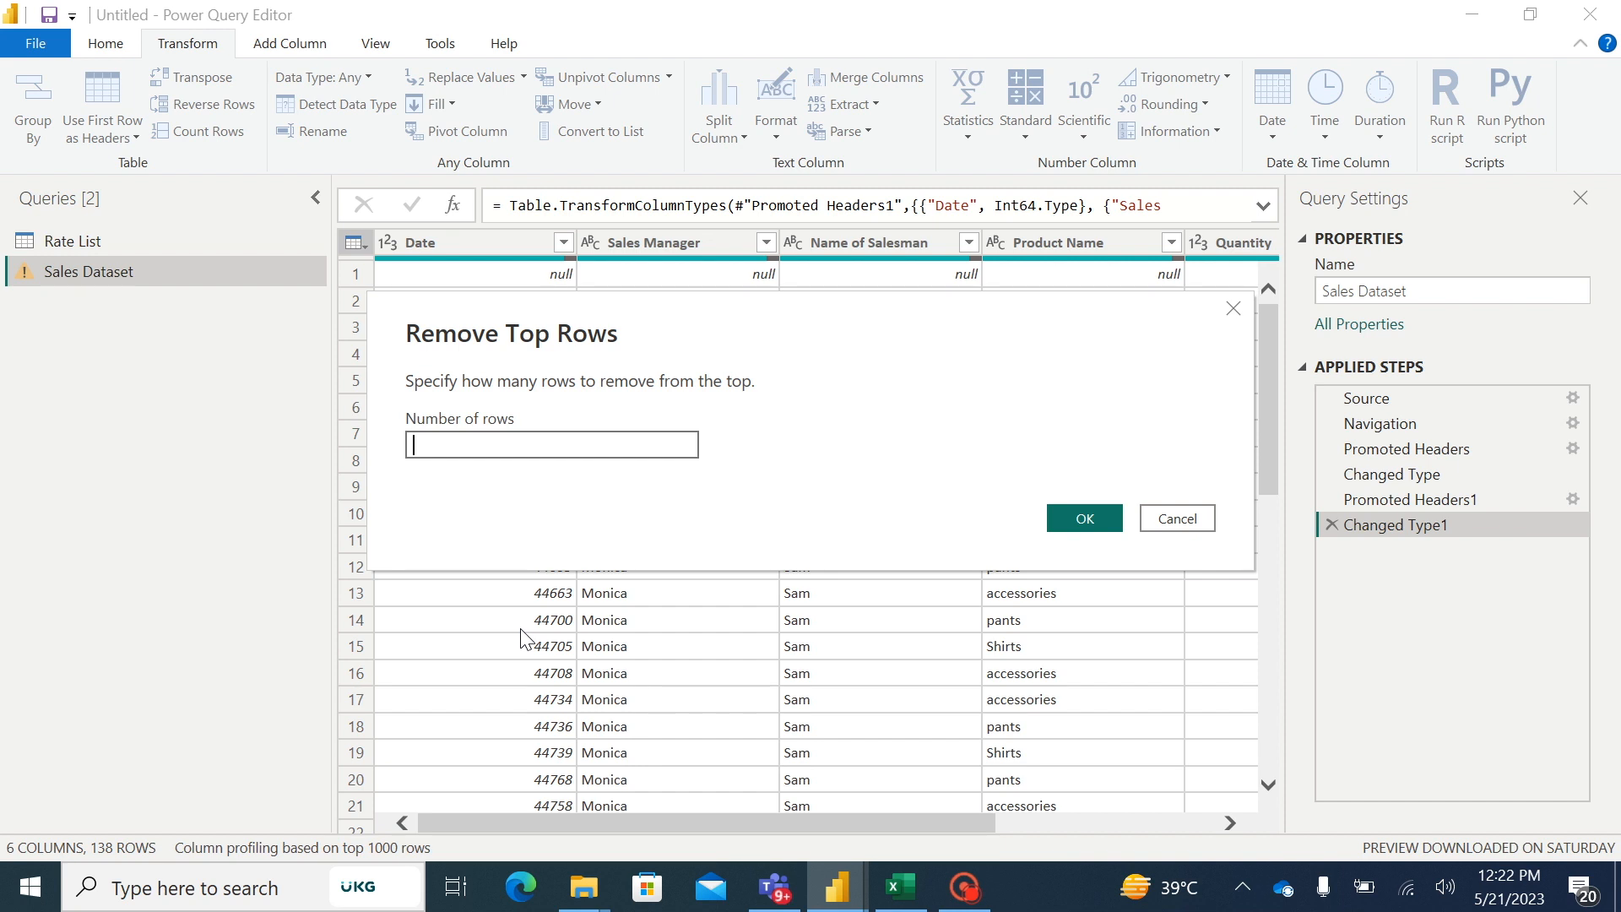
text(1)
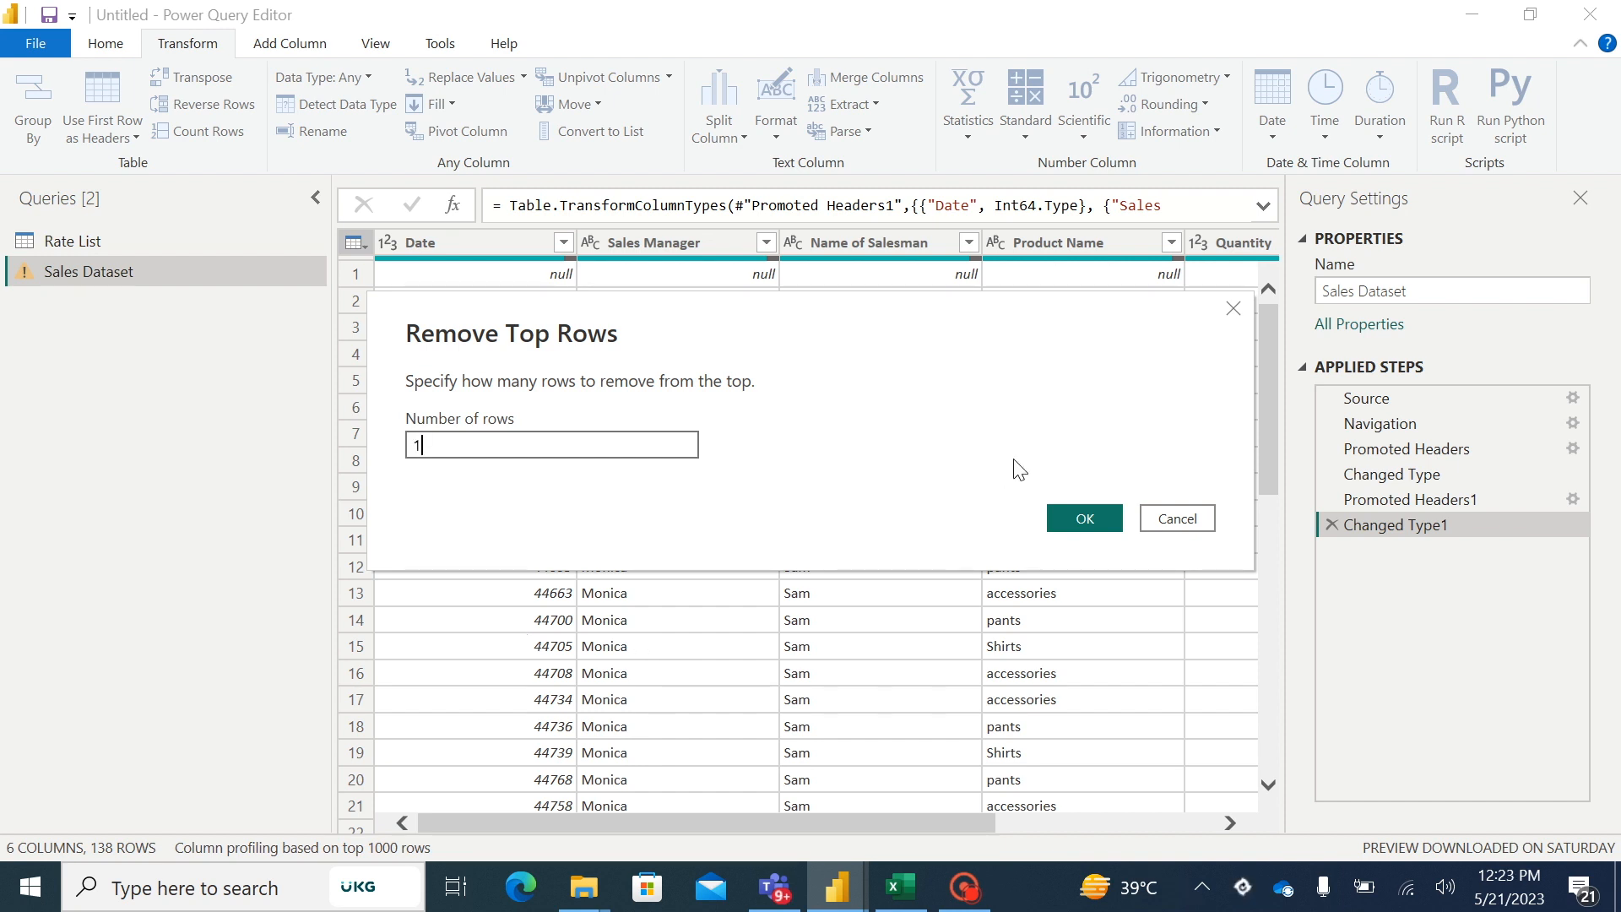
click(1084, 518)
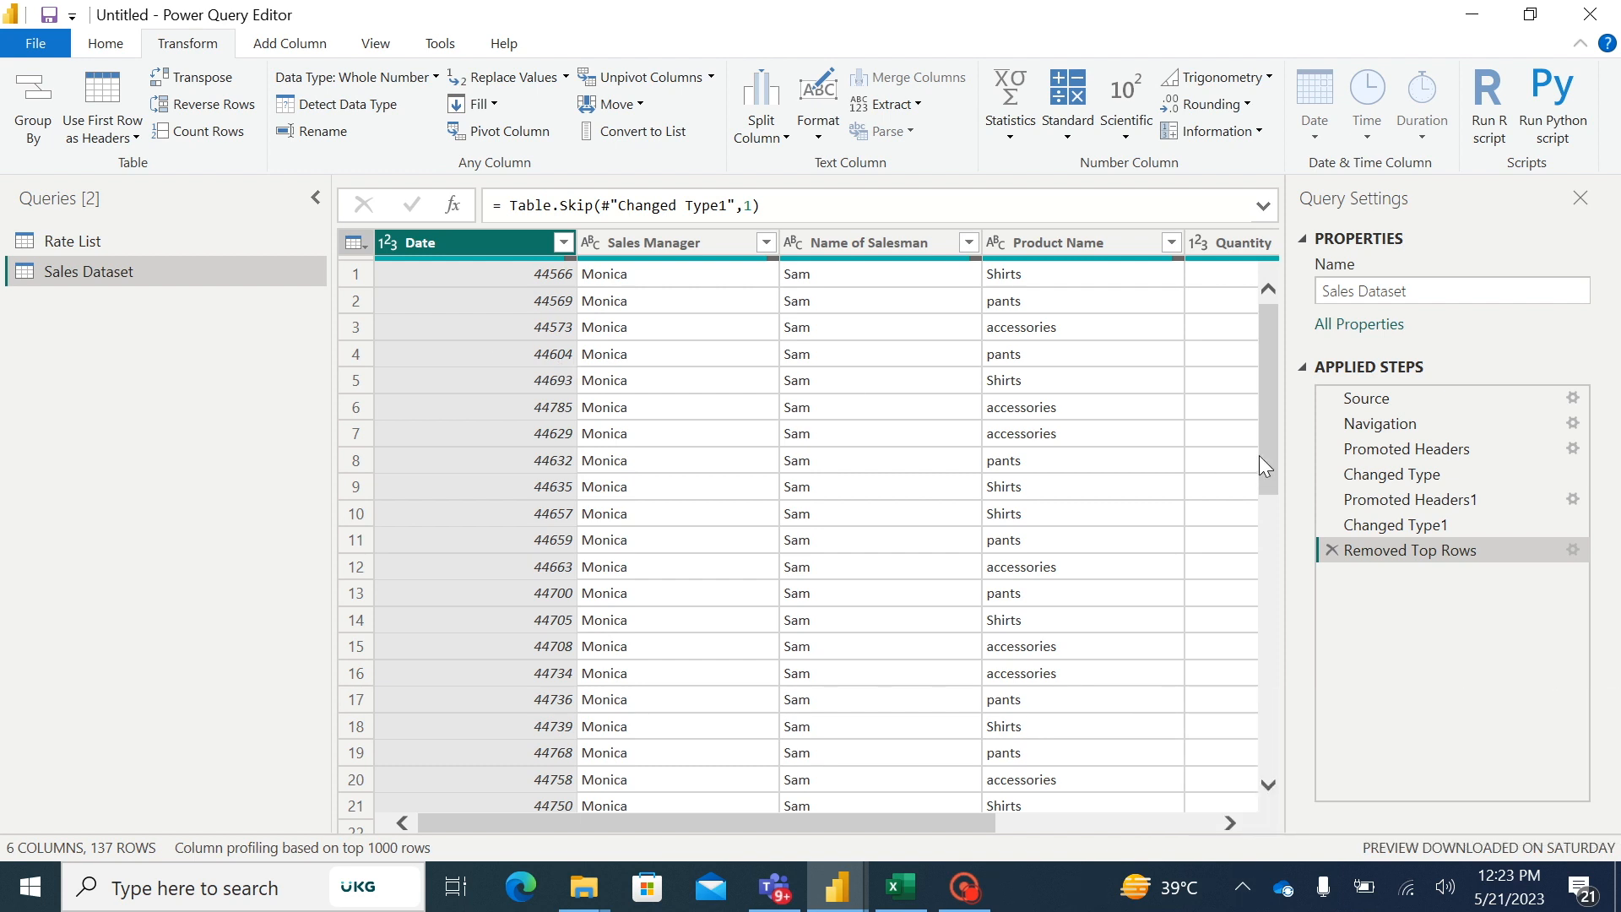
- Check the end of the Sales Dataset query and remove its bottom 2 rows
drag(1263, 458, 1273, 823)
drag(1273, 731, 1277, 784)
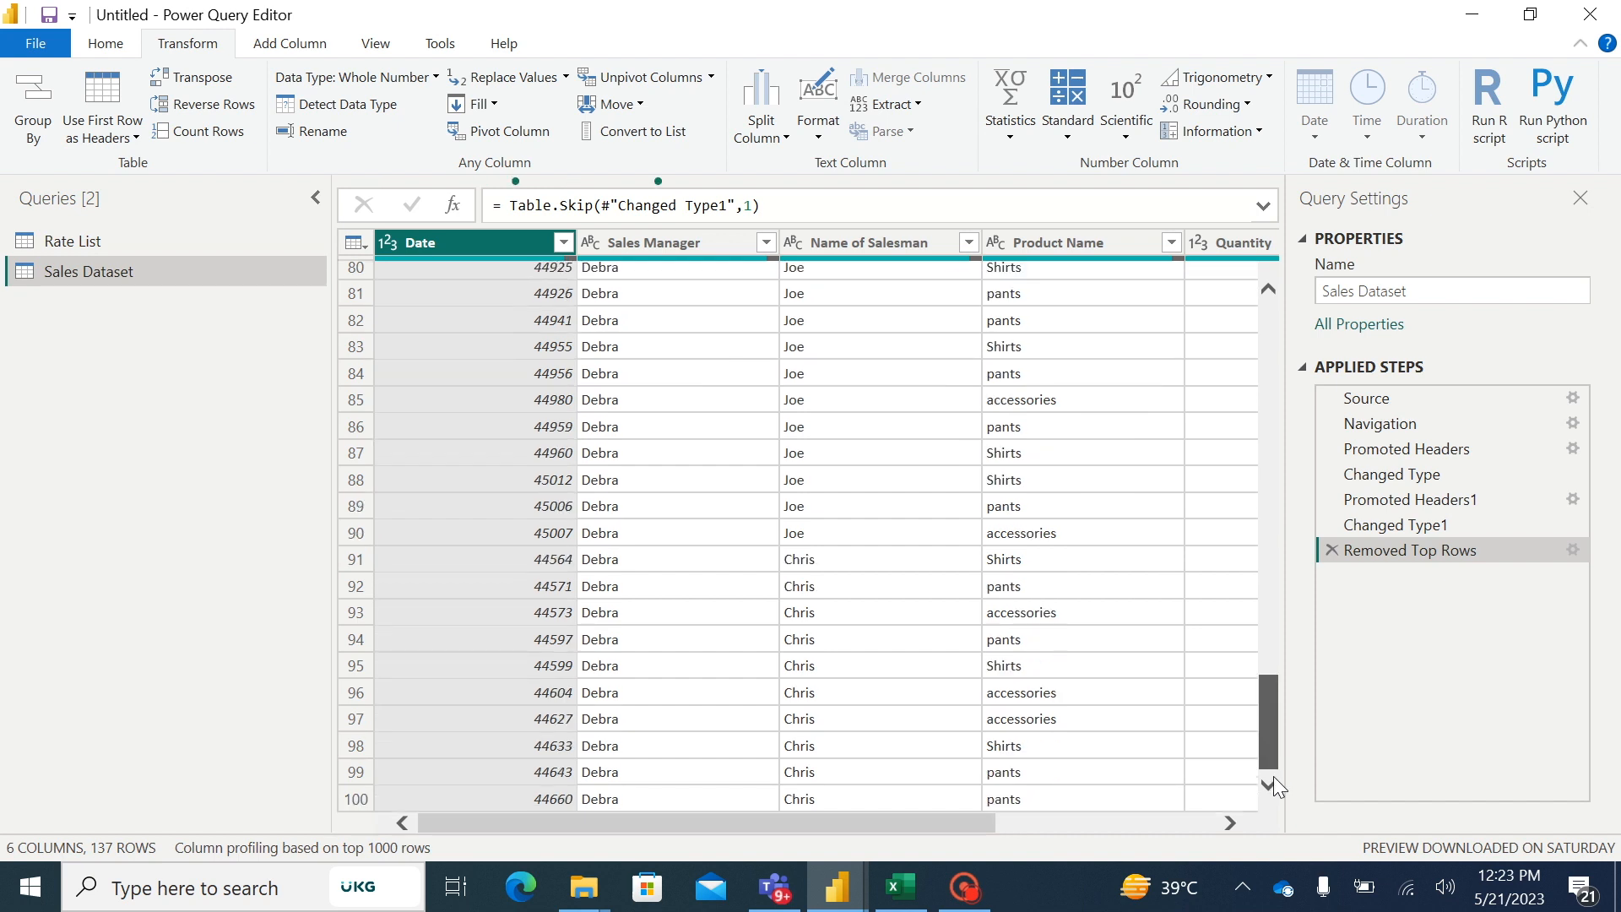
click(1254, 671)
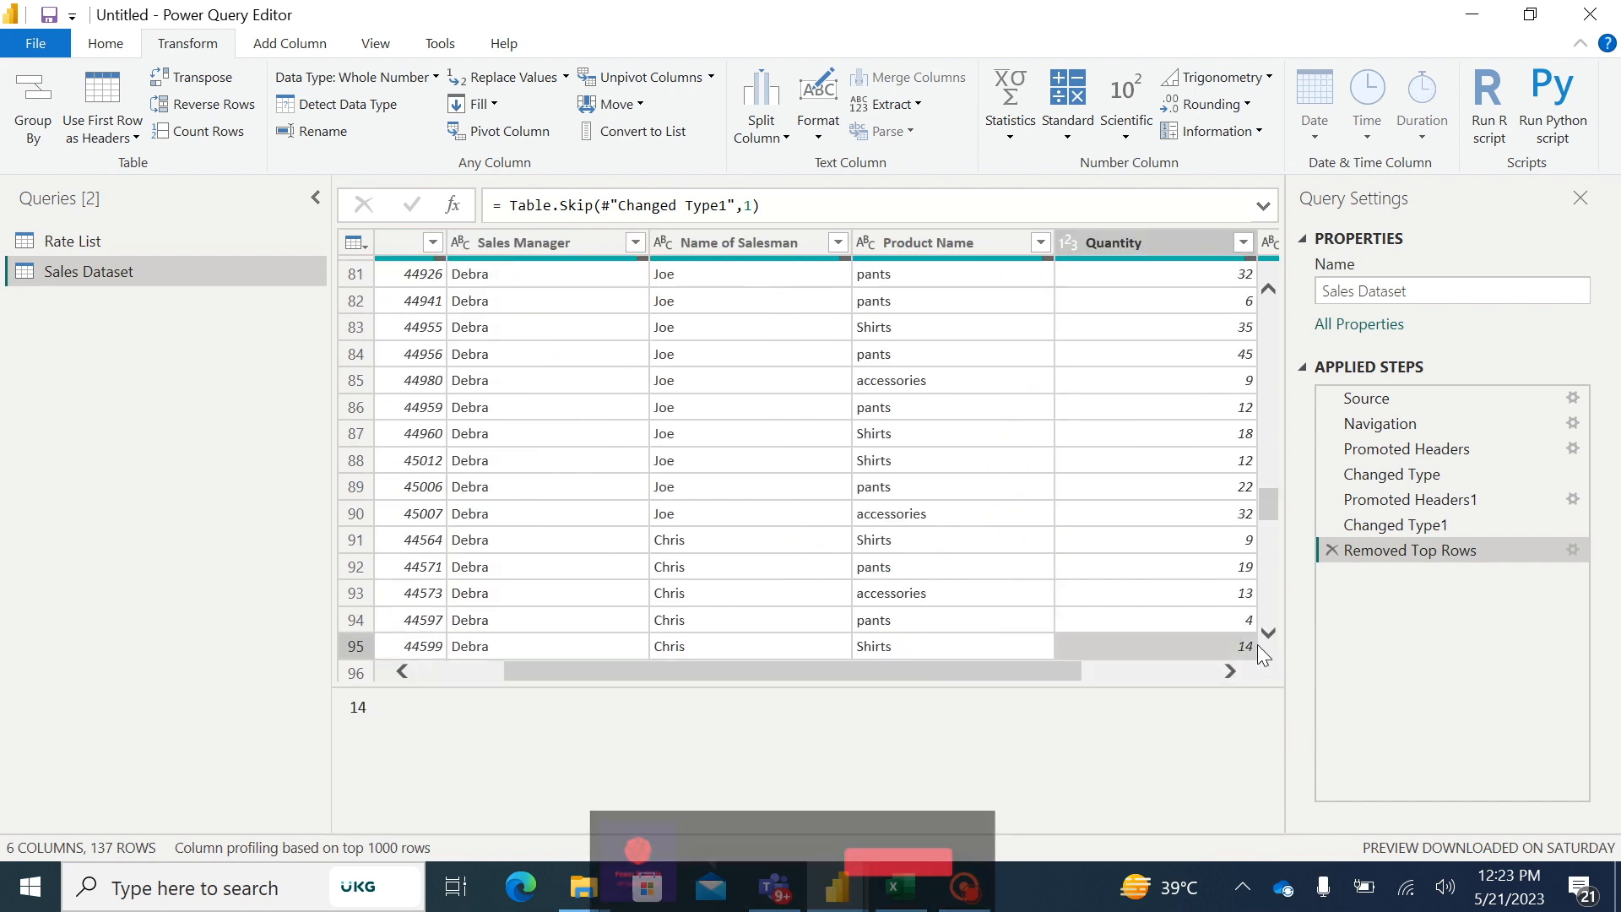
drag(1266, 504, 1280, 631)
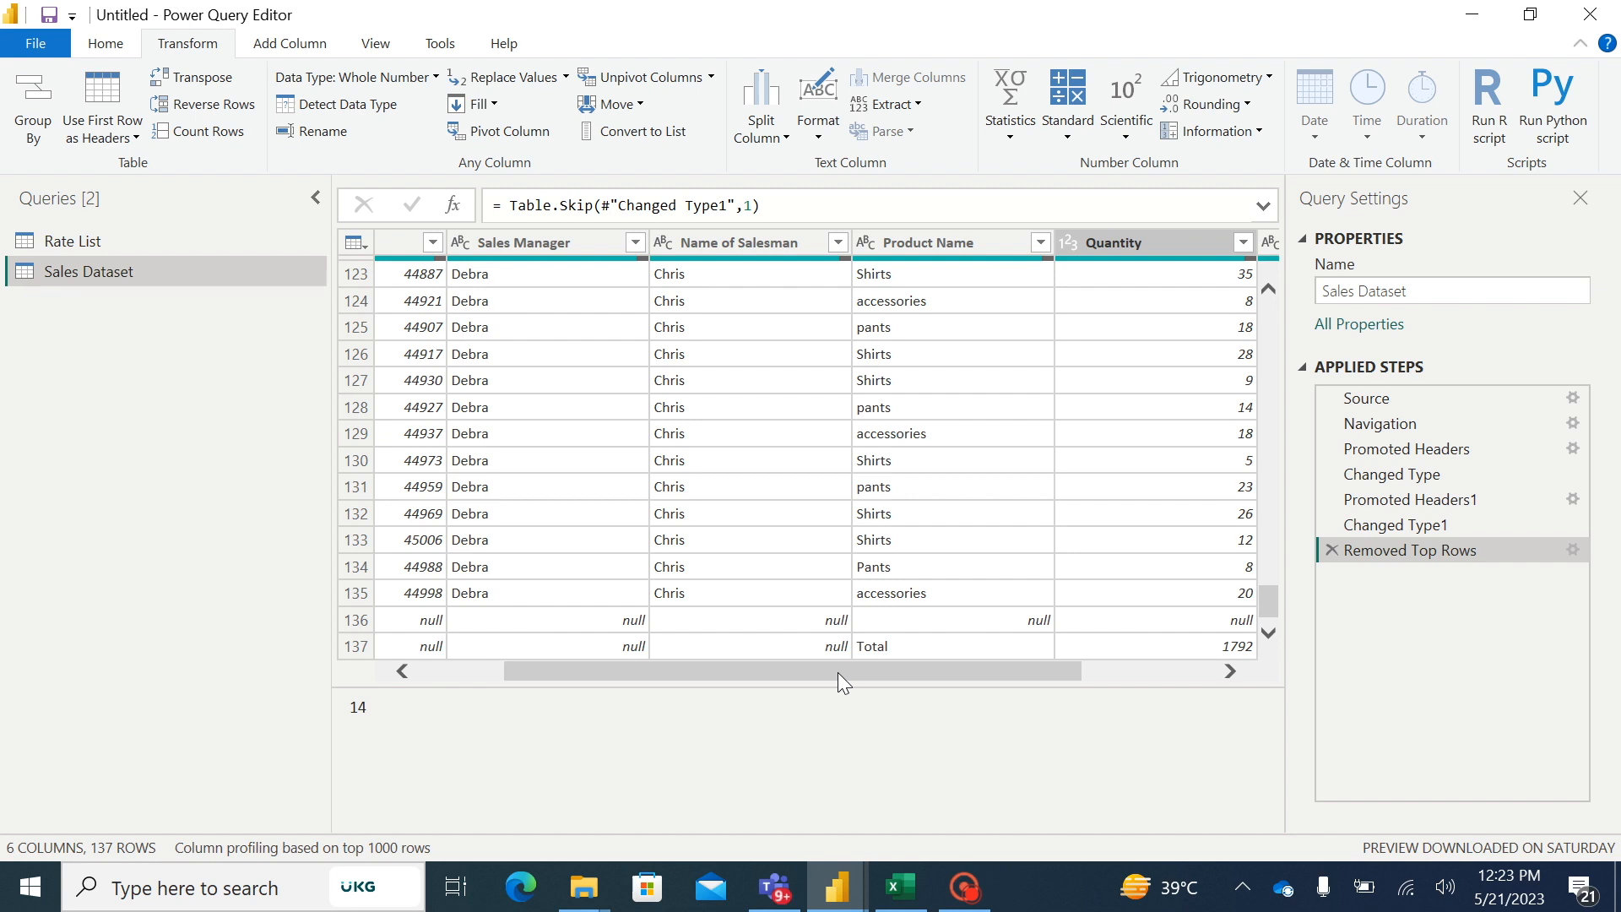
click(353, 244)
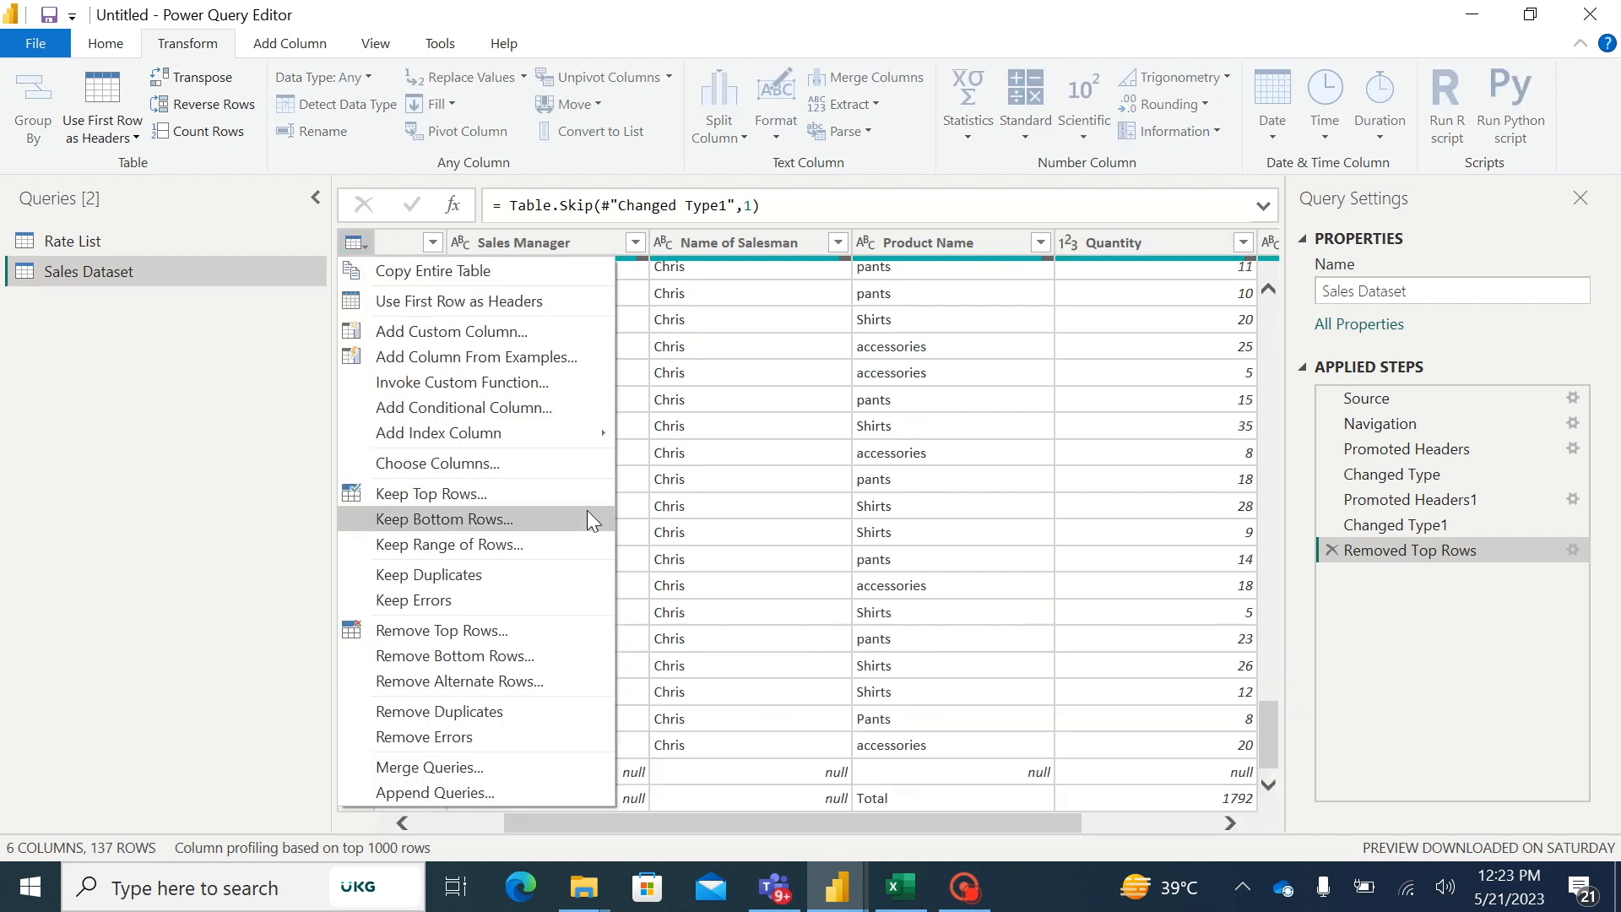
click(527, 657)
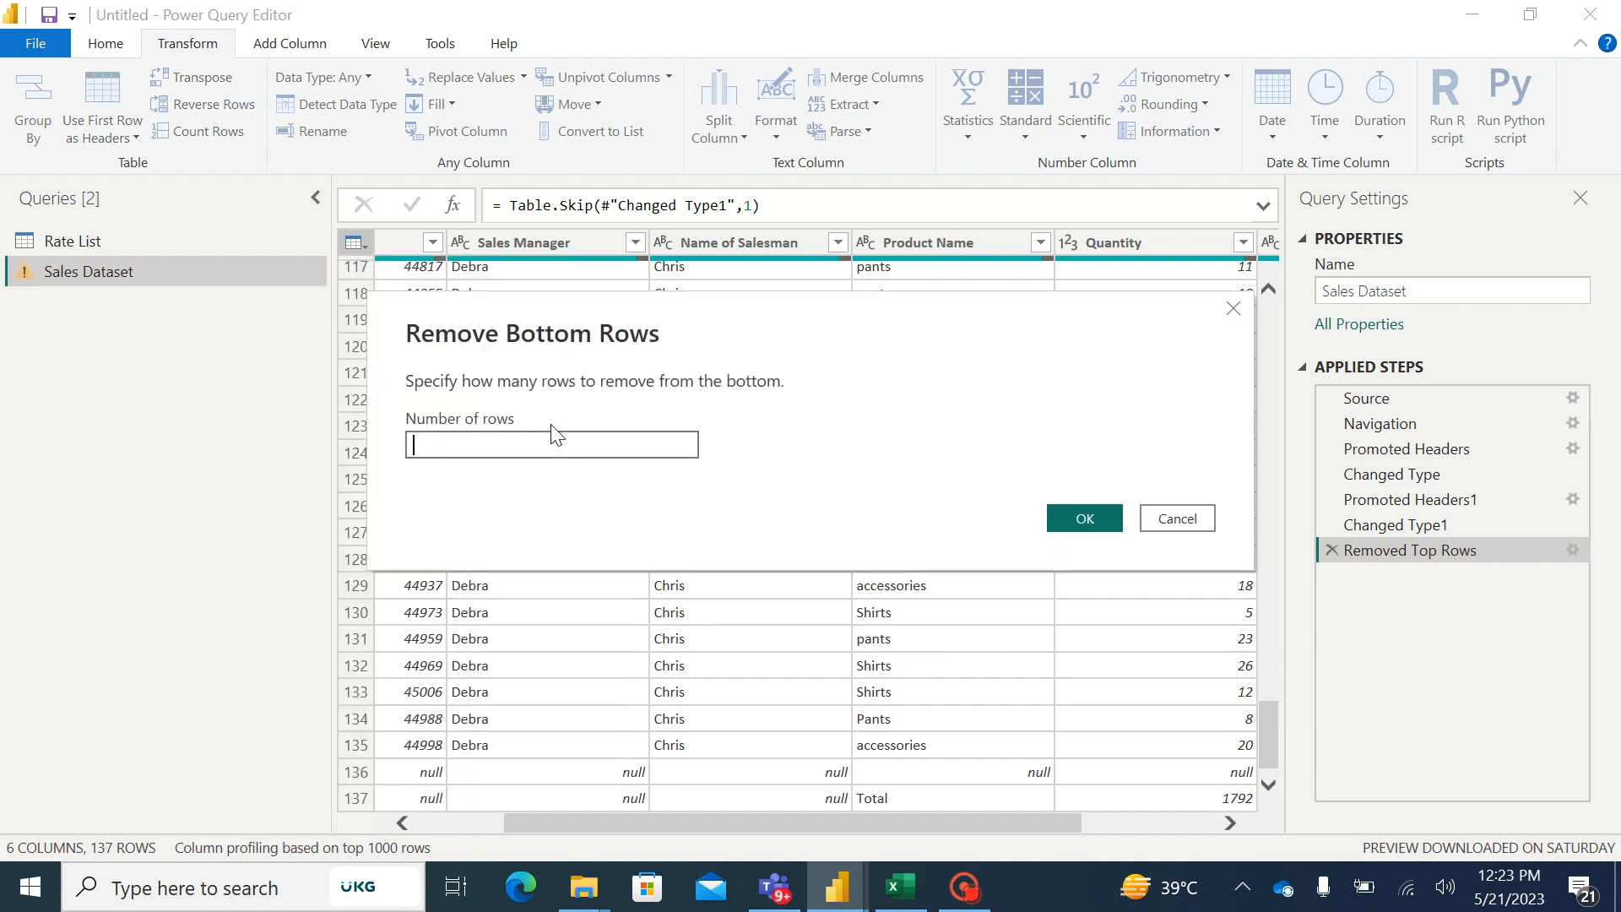
text(2)
click(1086, 519)
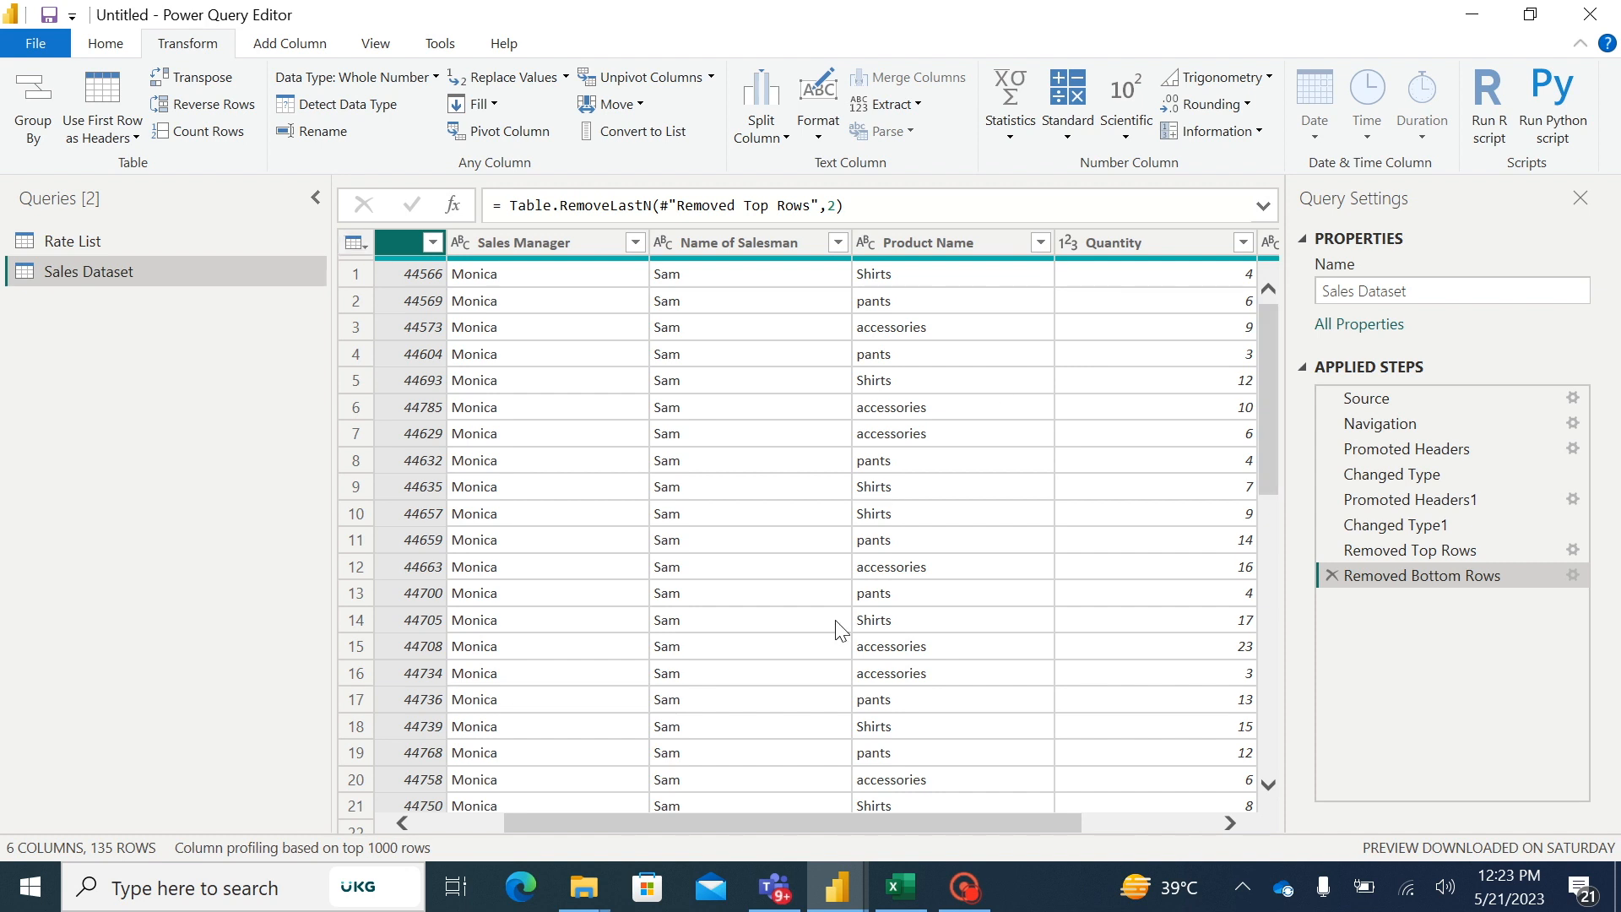
- Change the data type of the Date column in Sales Dataset to Date
drag(778, 821, 630, 829)
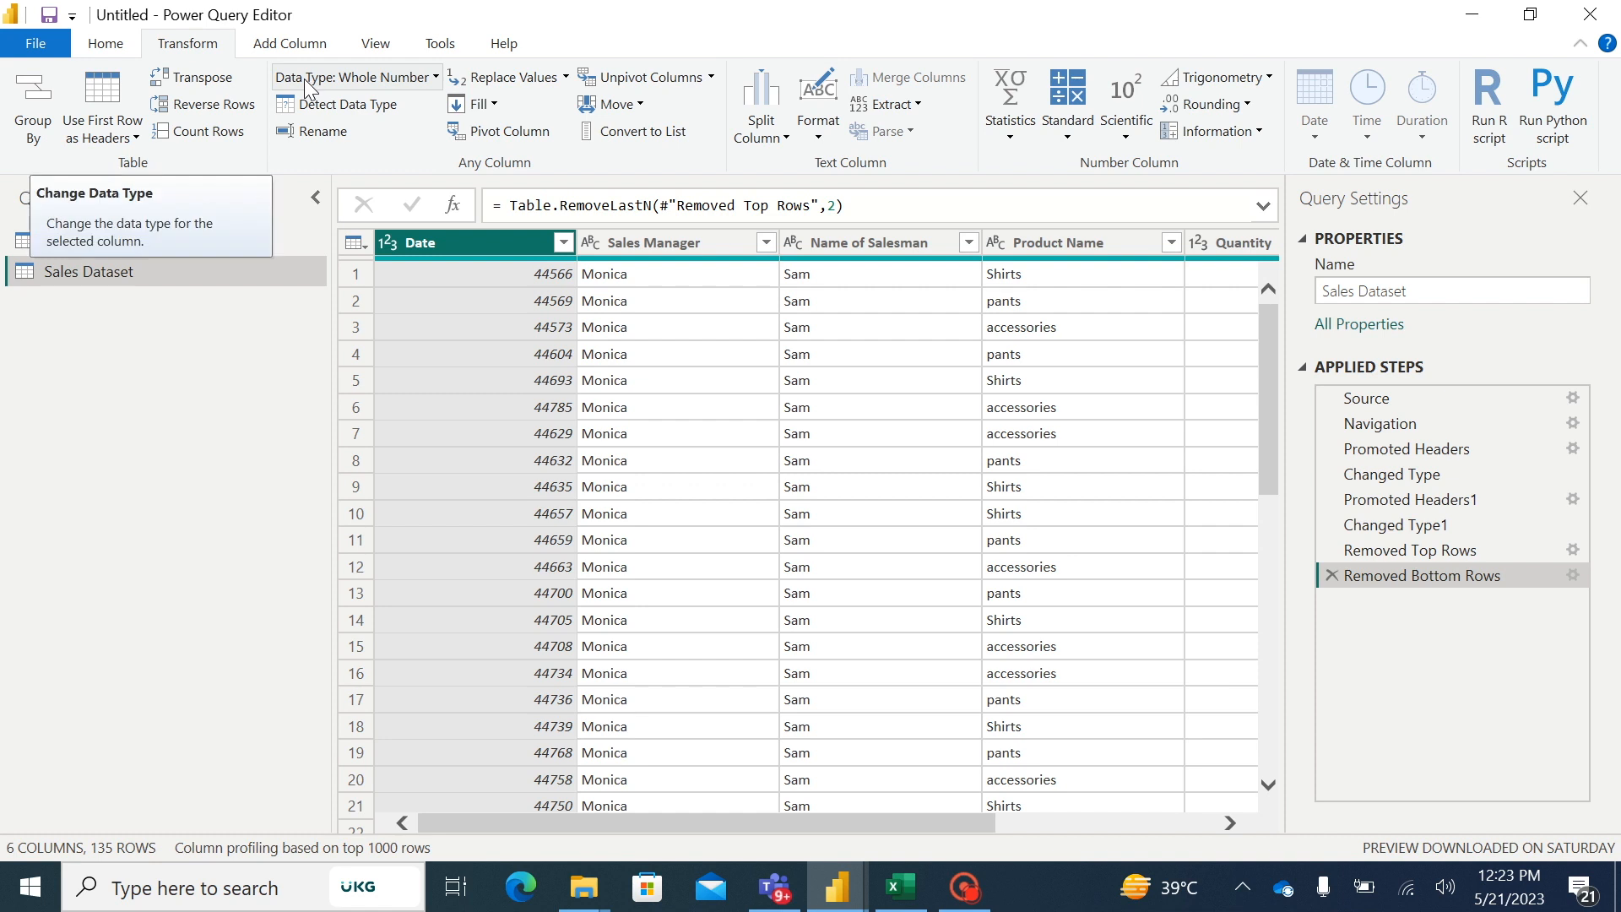
click(428, 81)
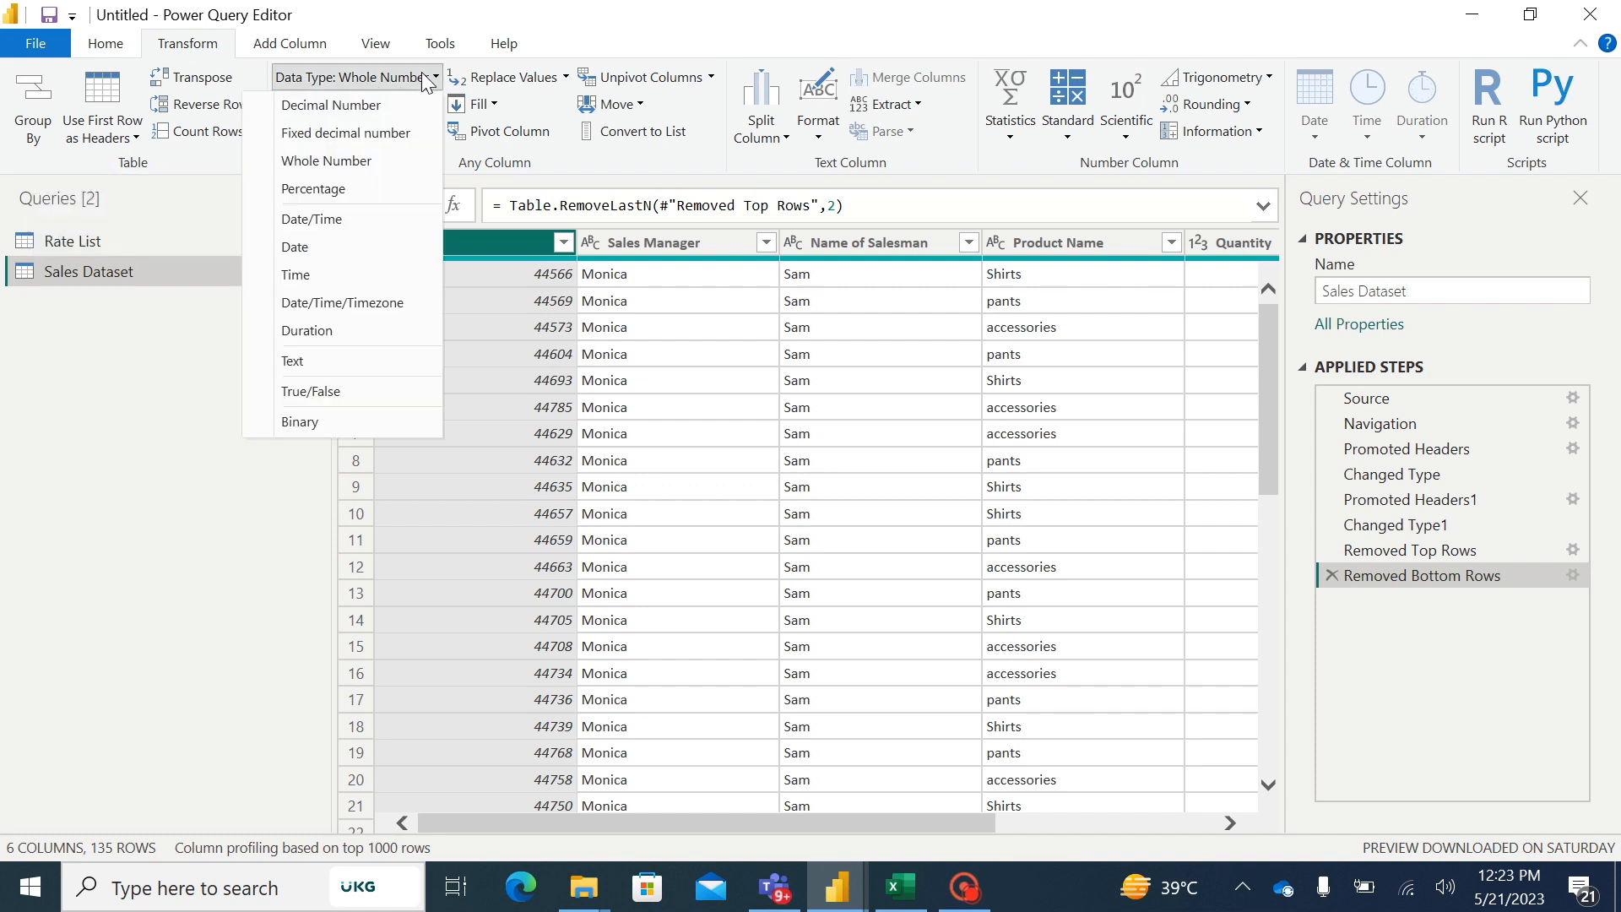
click(326, 247)
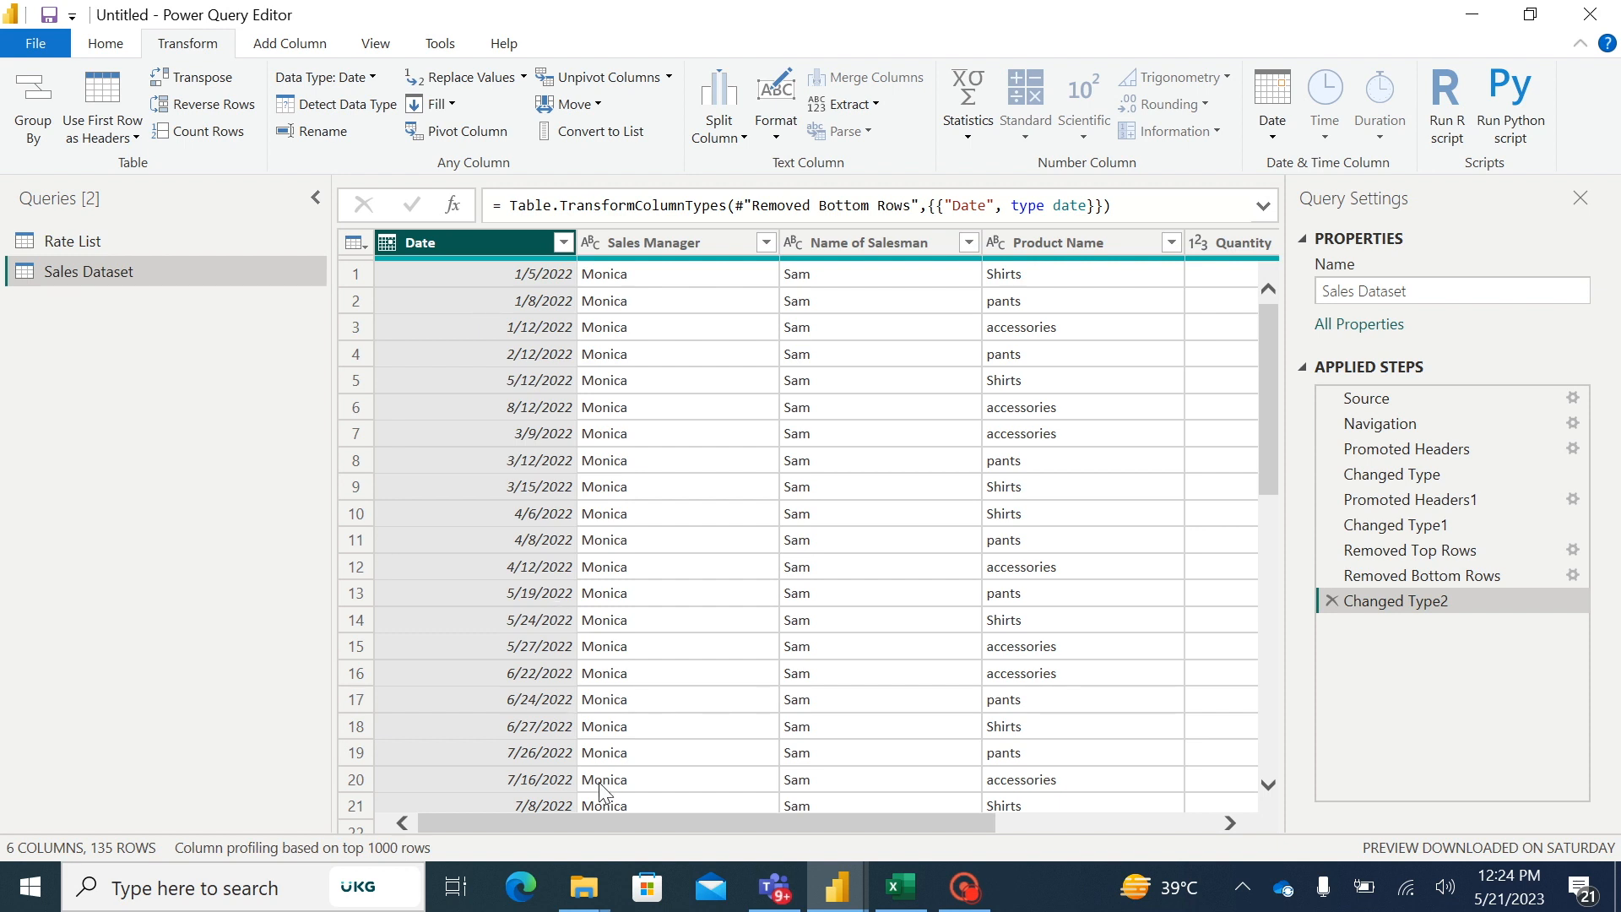
- Review the column data types in the Sales Dataset and Rate List queries, and dismiss the backup notification
drag(600, 813, 666, 800)
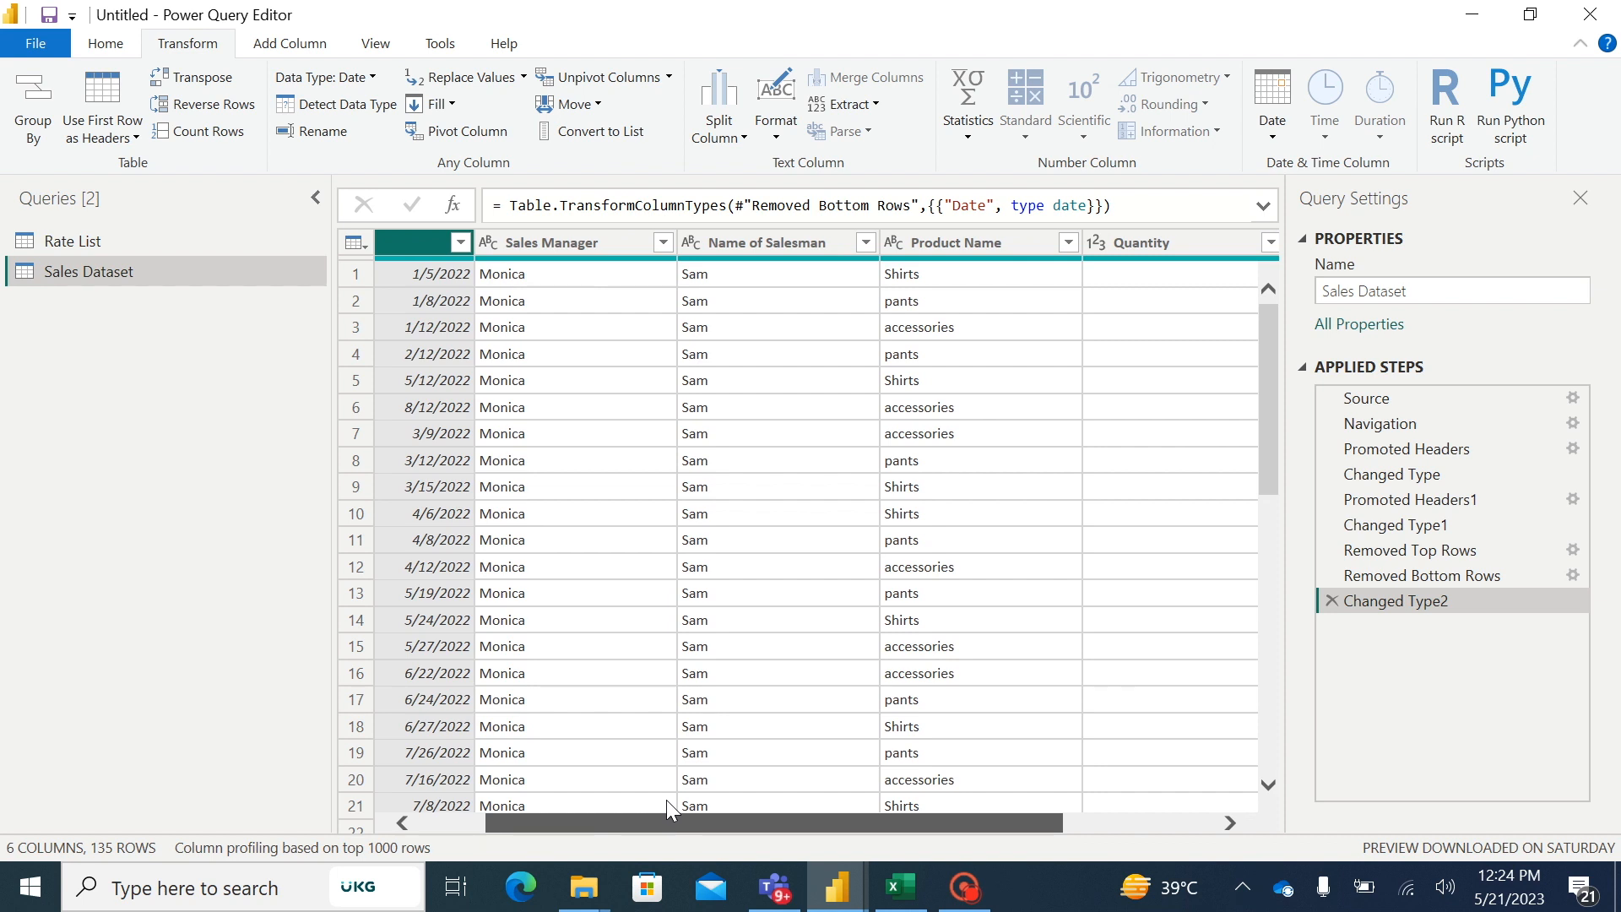
drag(666, 798, 666, 798)
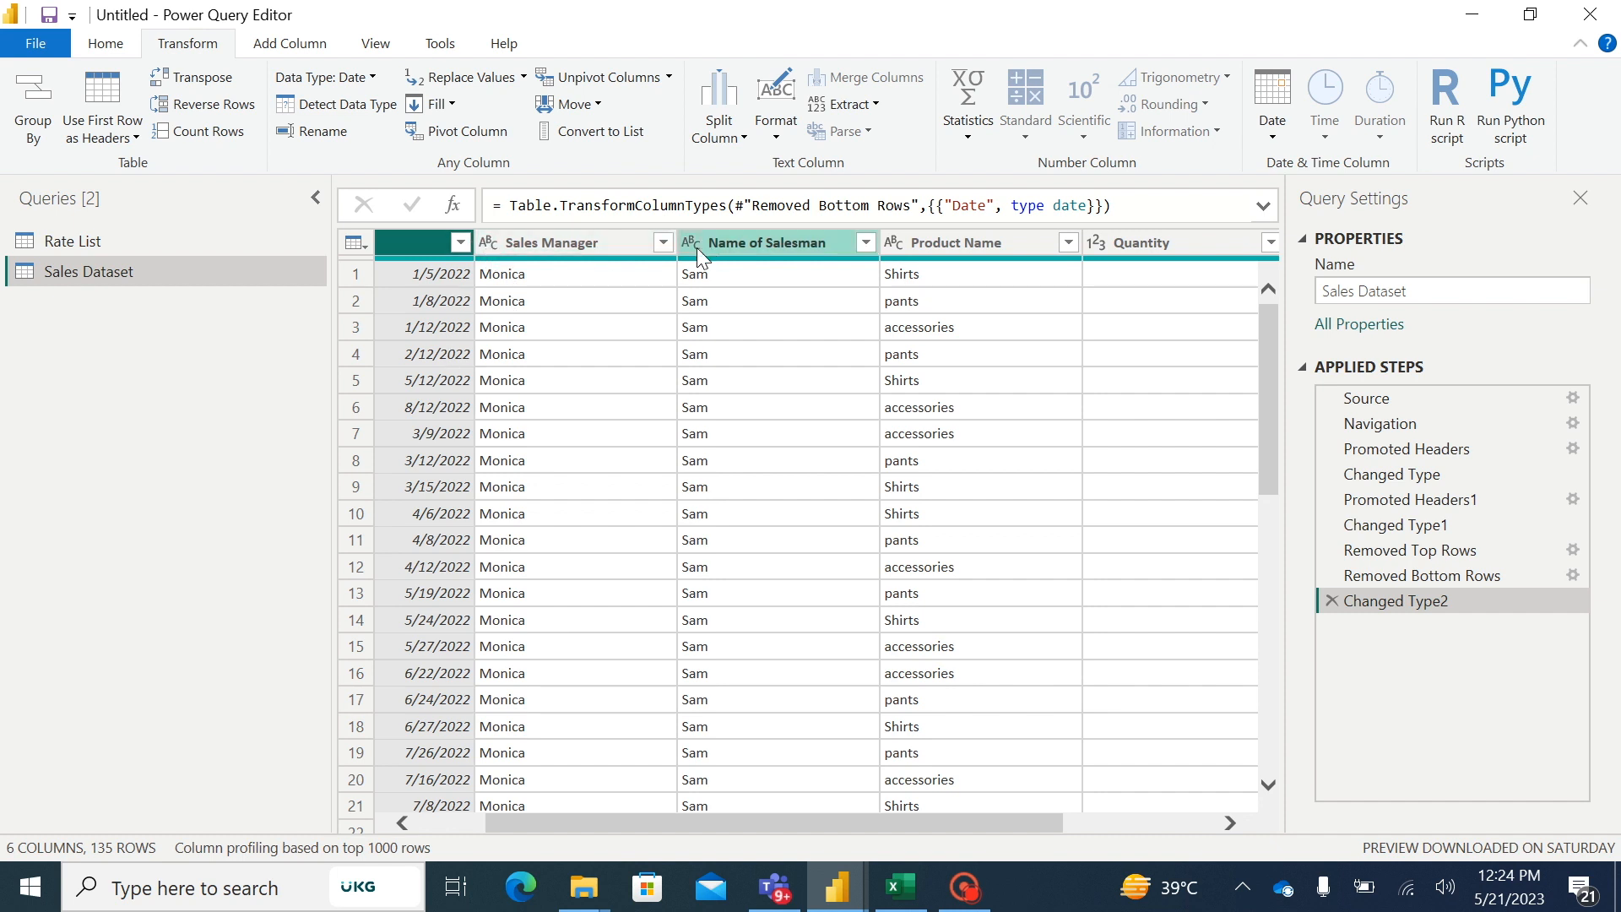
drag(857, 814, 1045, 805)
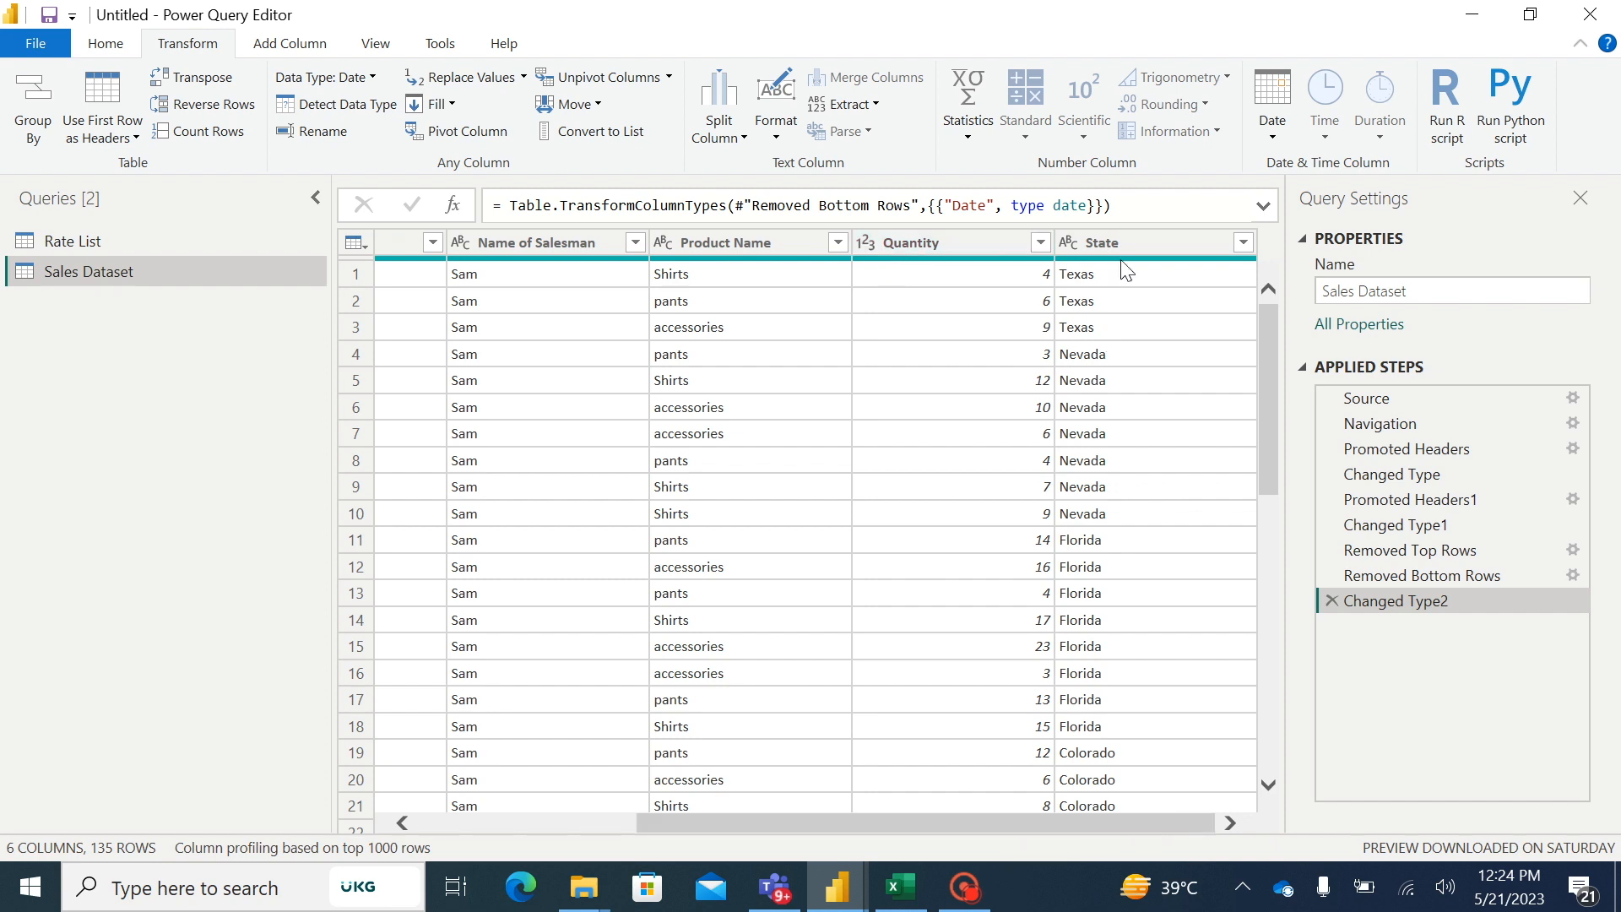
click(96, 244)
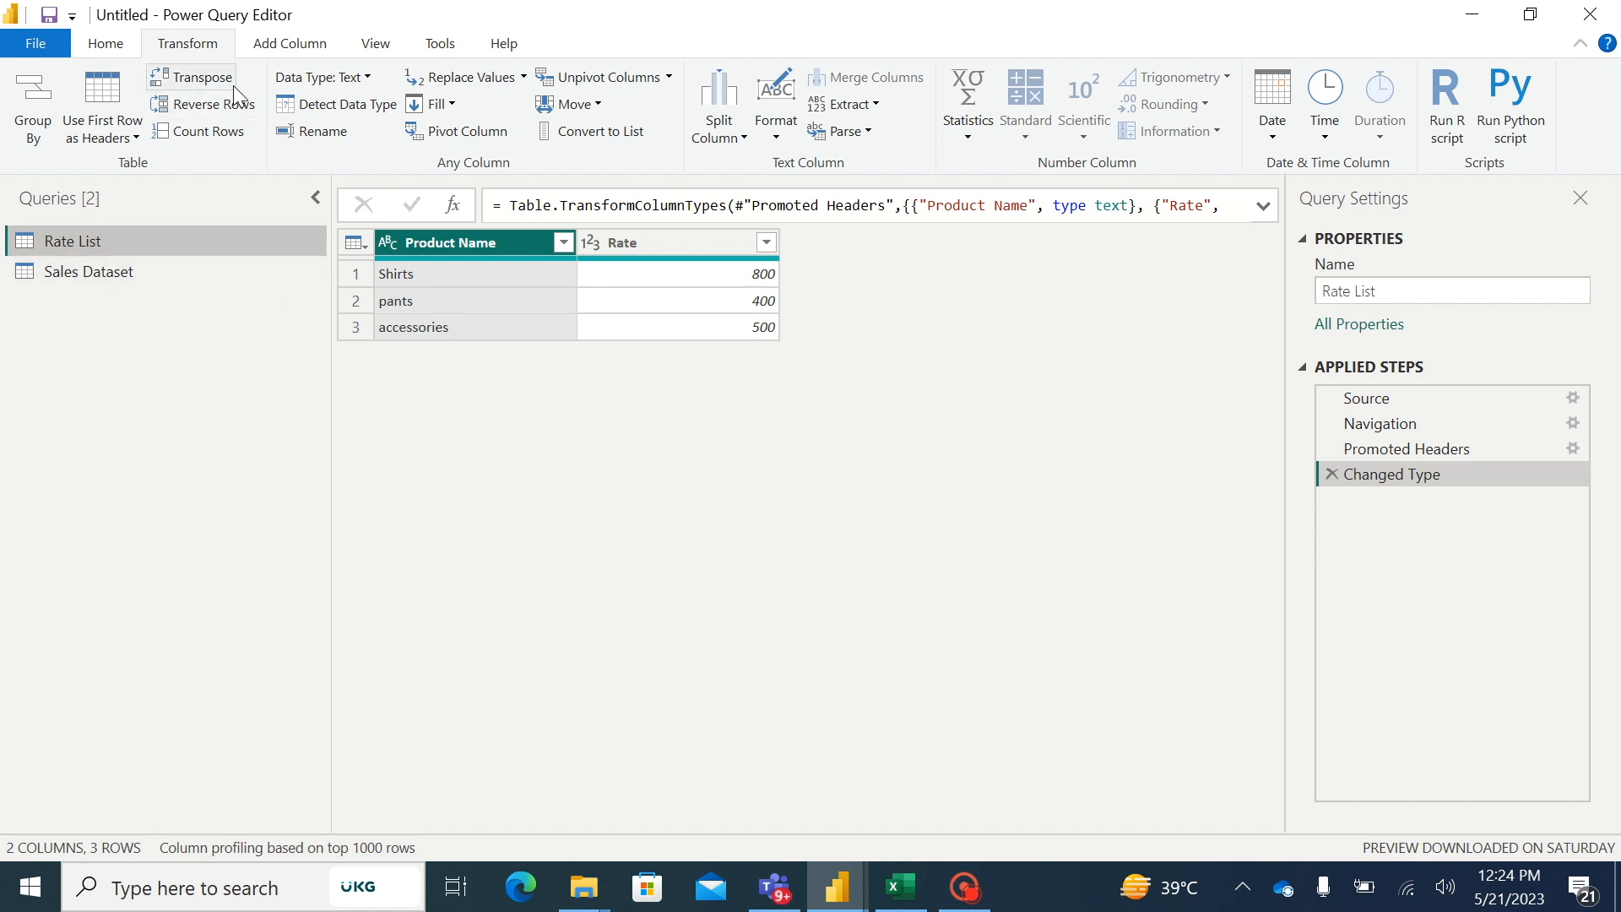
click(150, 267)
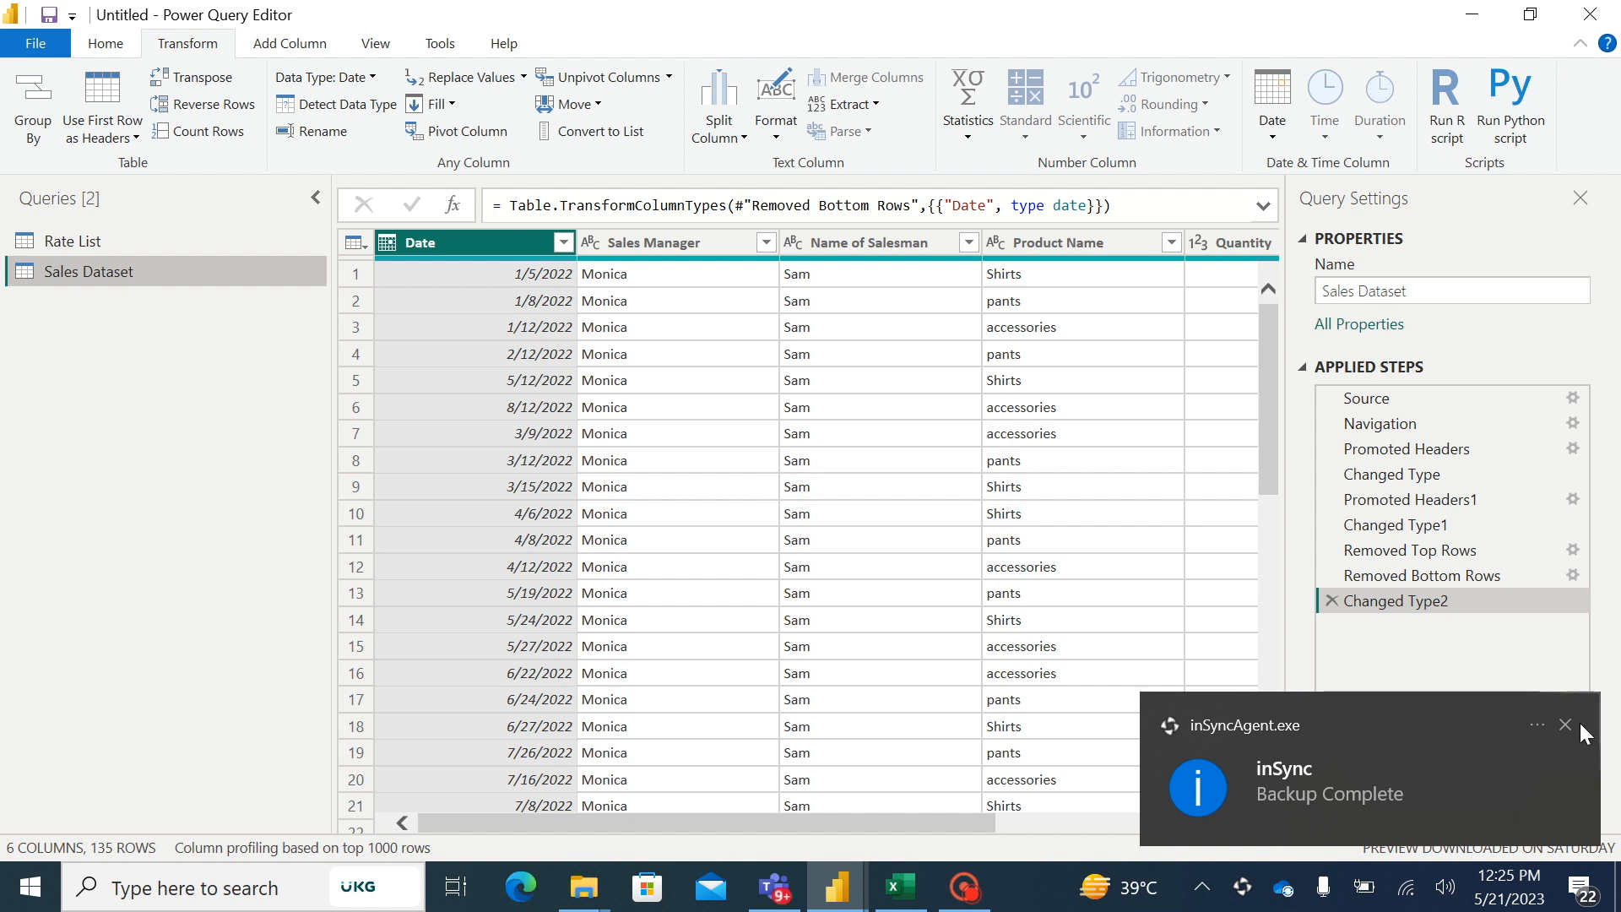
click(1565, 725)
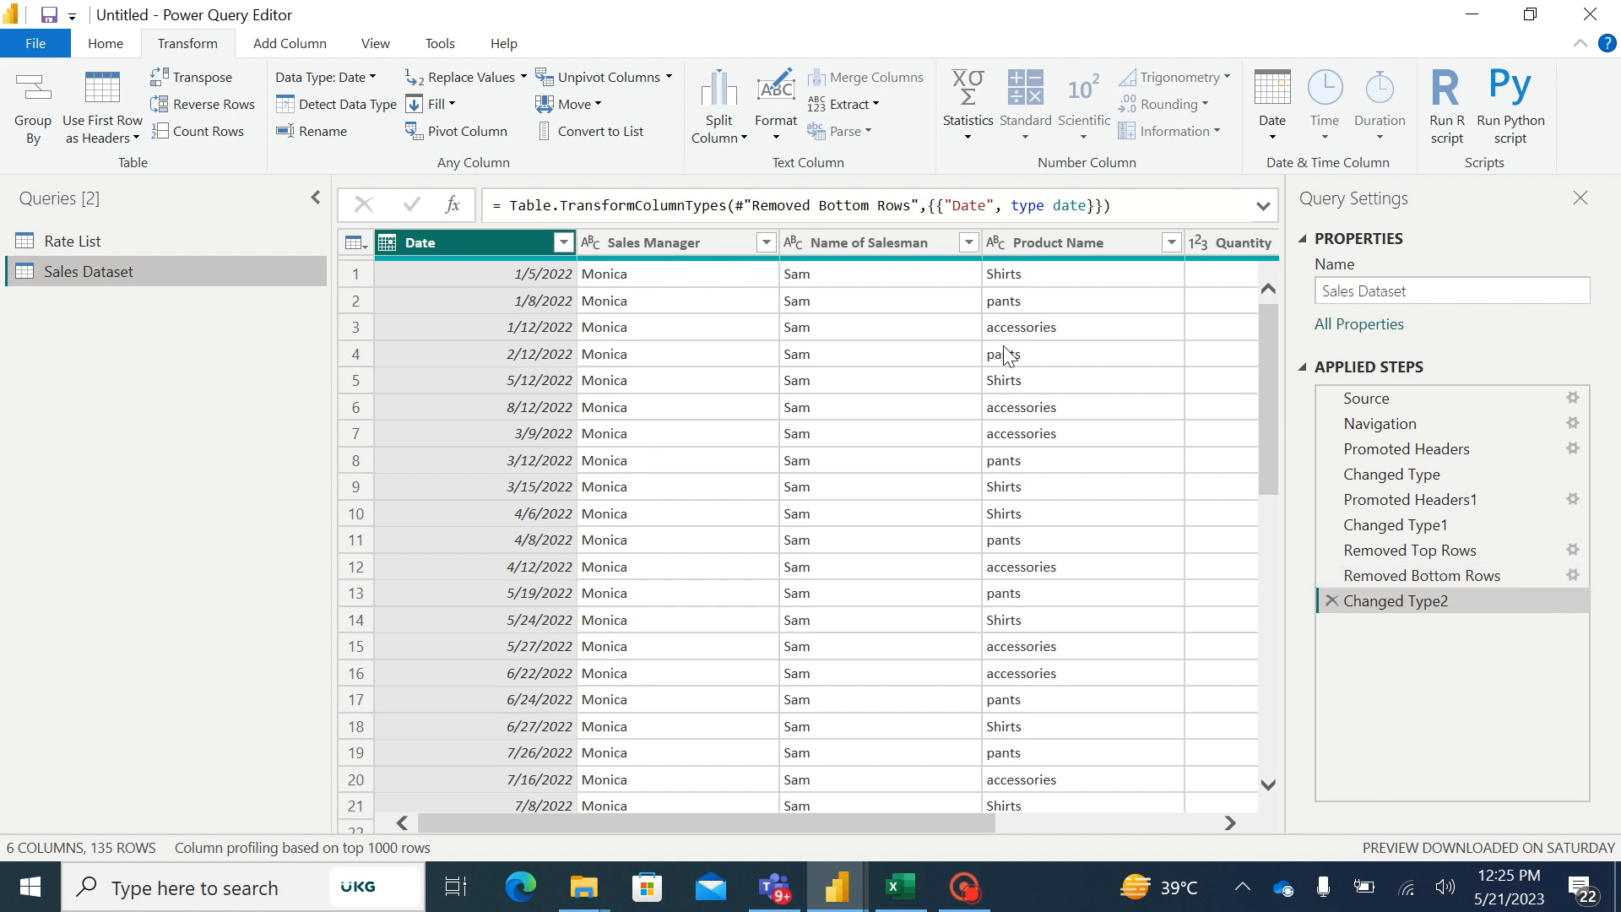
- Close the query editor and apply the pending query changes to the report
click(103, 46)
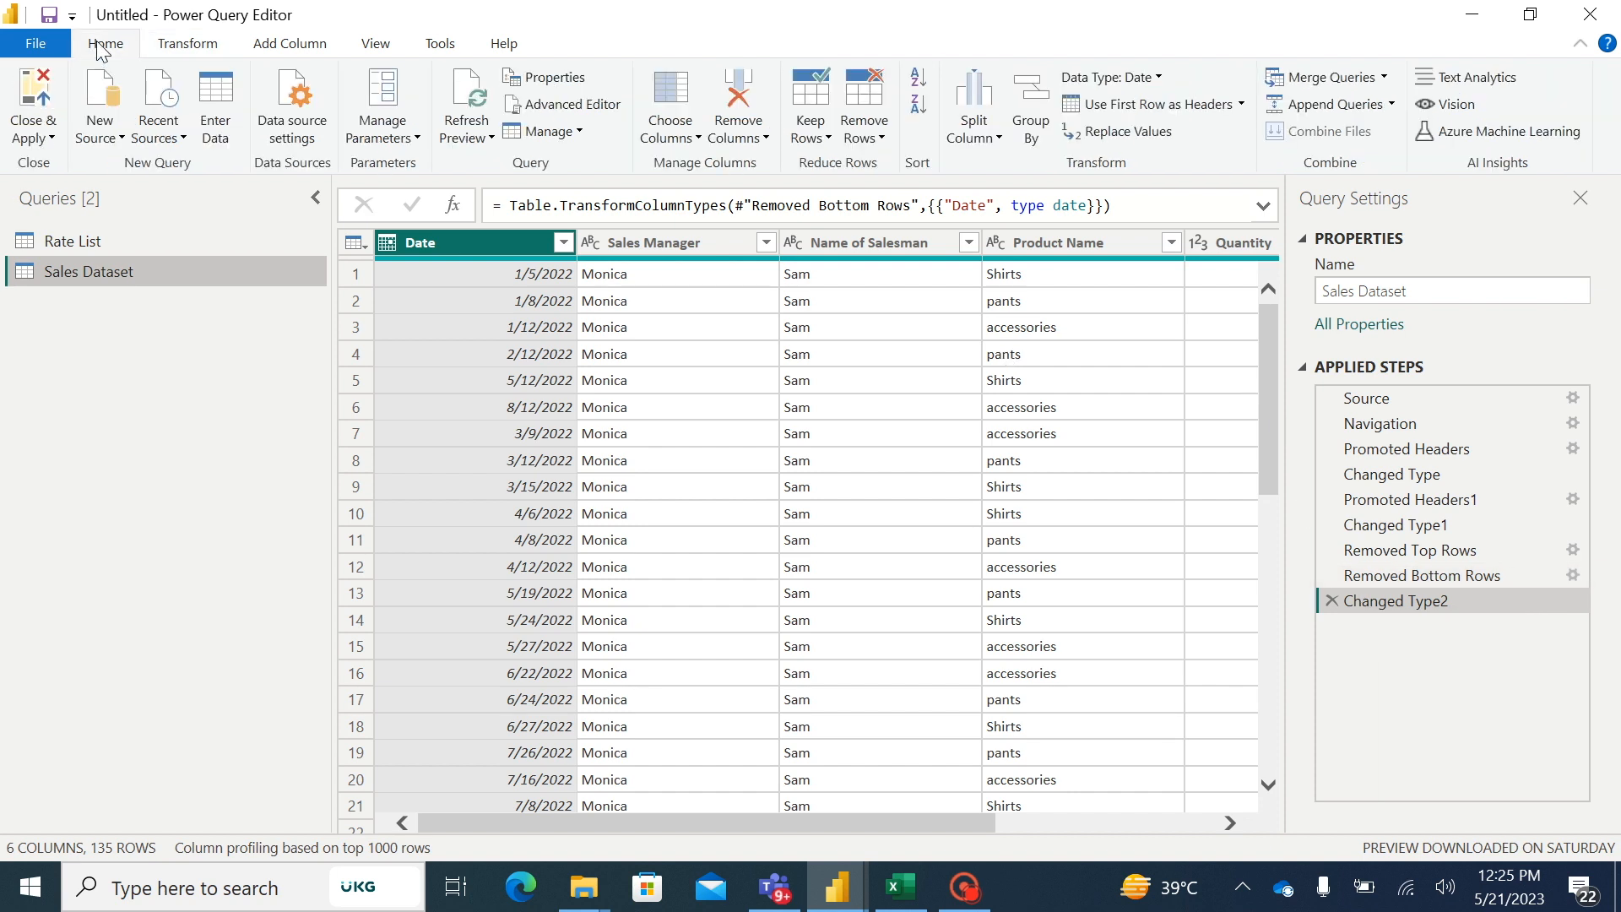
click(43, 133)
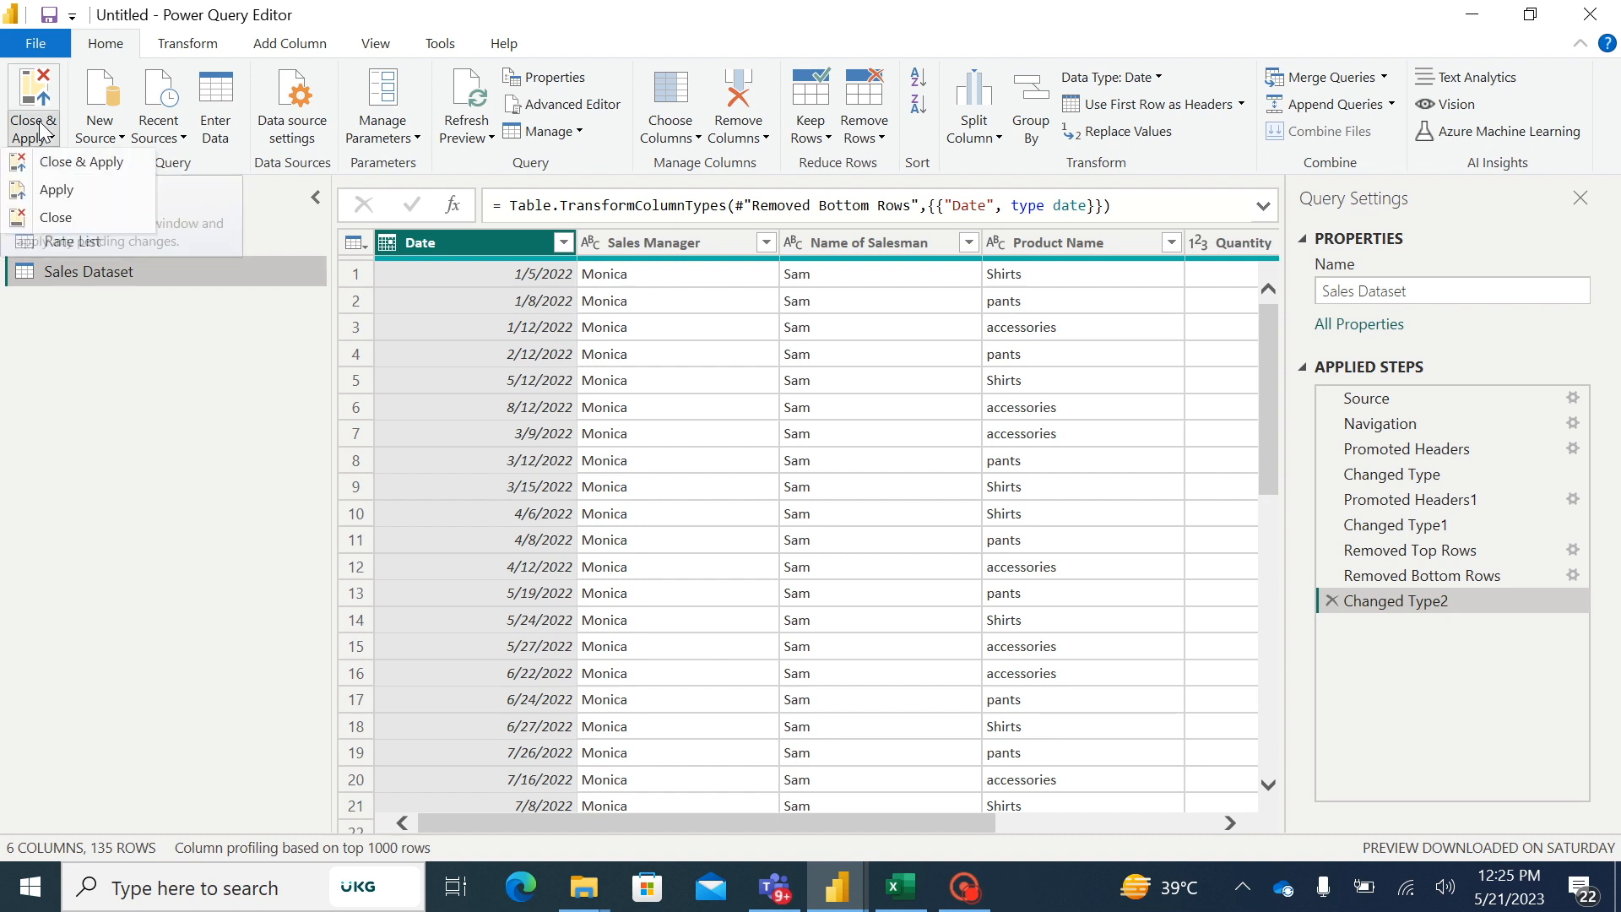
click(78, 164)
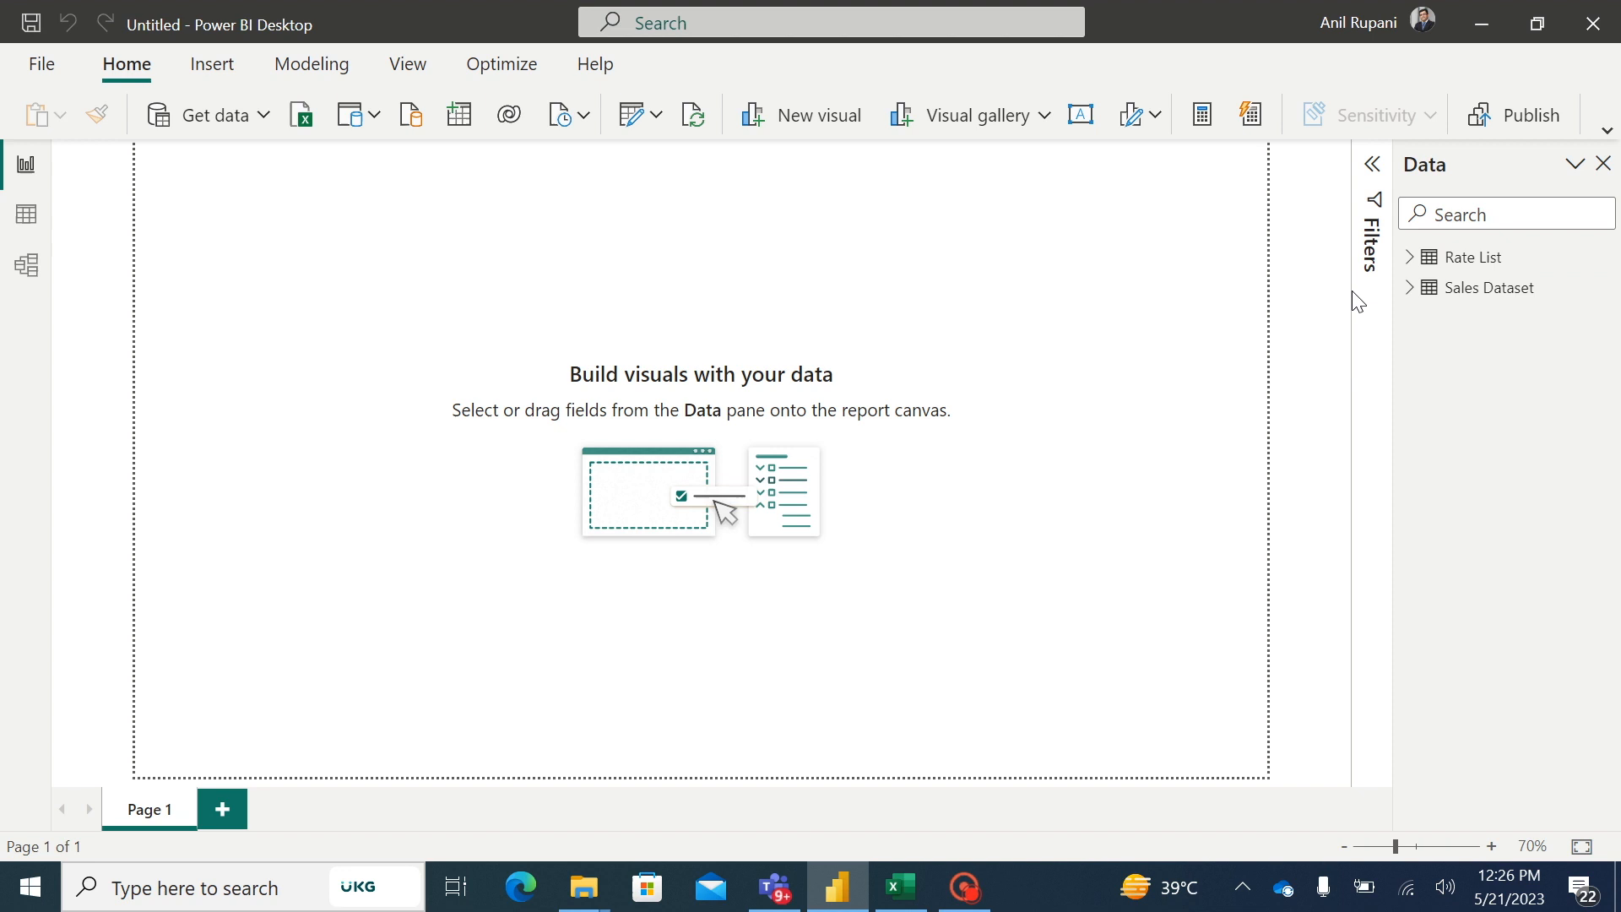
- Review the fields of Rate List and Sales Dataset, the Sales Dataset rows, and the relationship diagram between the two tables
click(1408, 256)
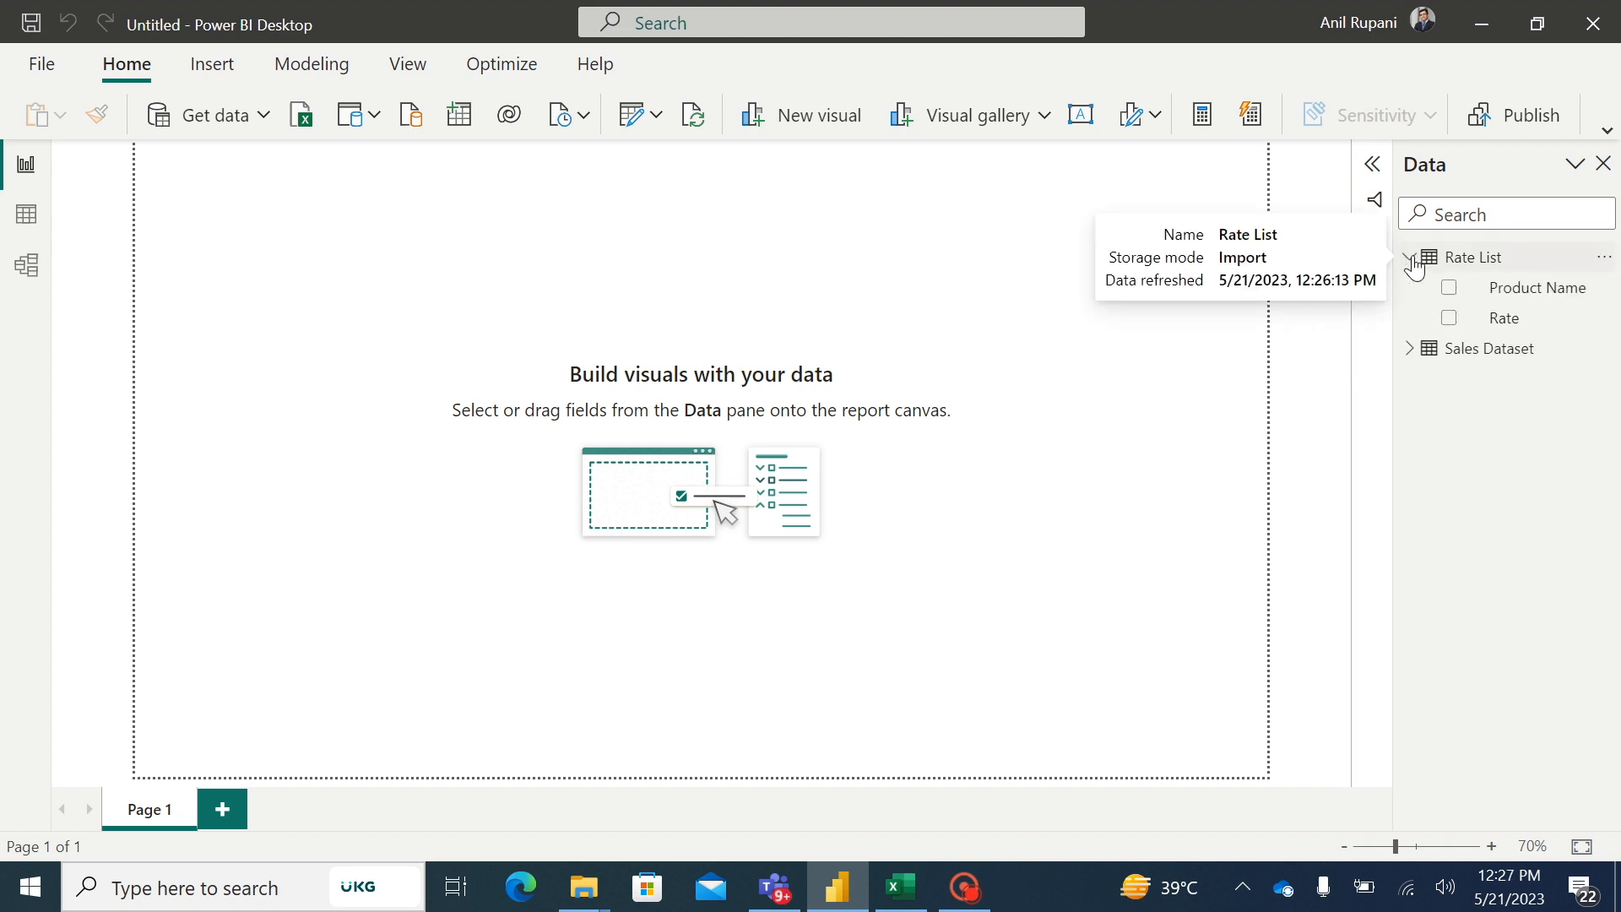
click(1411, 354)
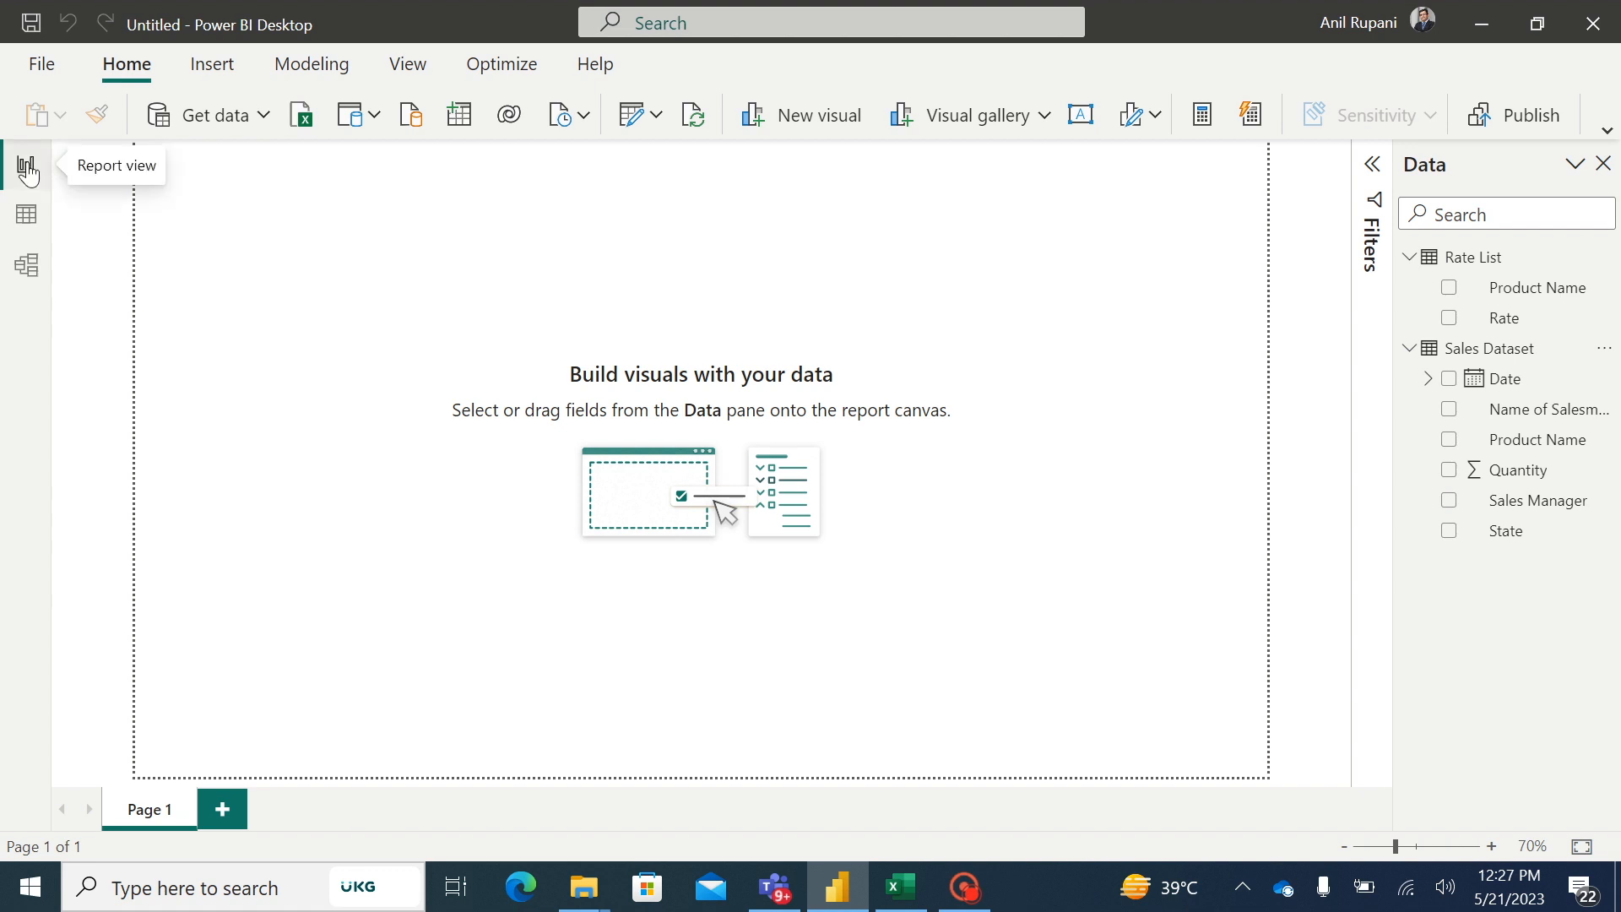
click(26, 218)
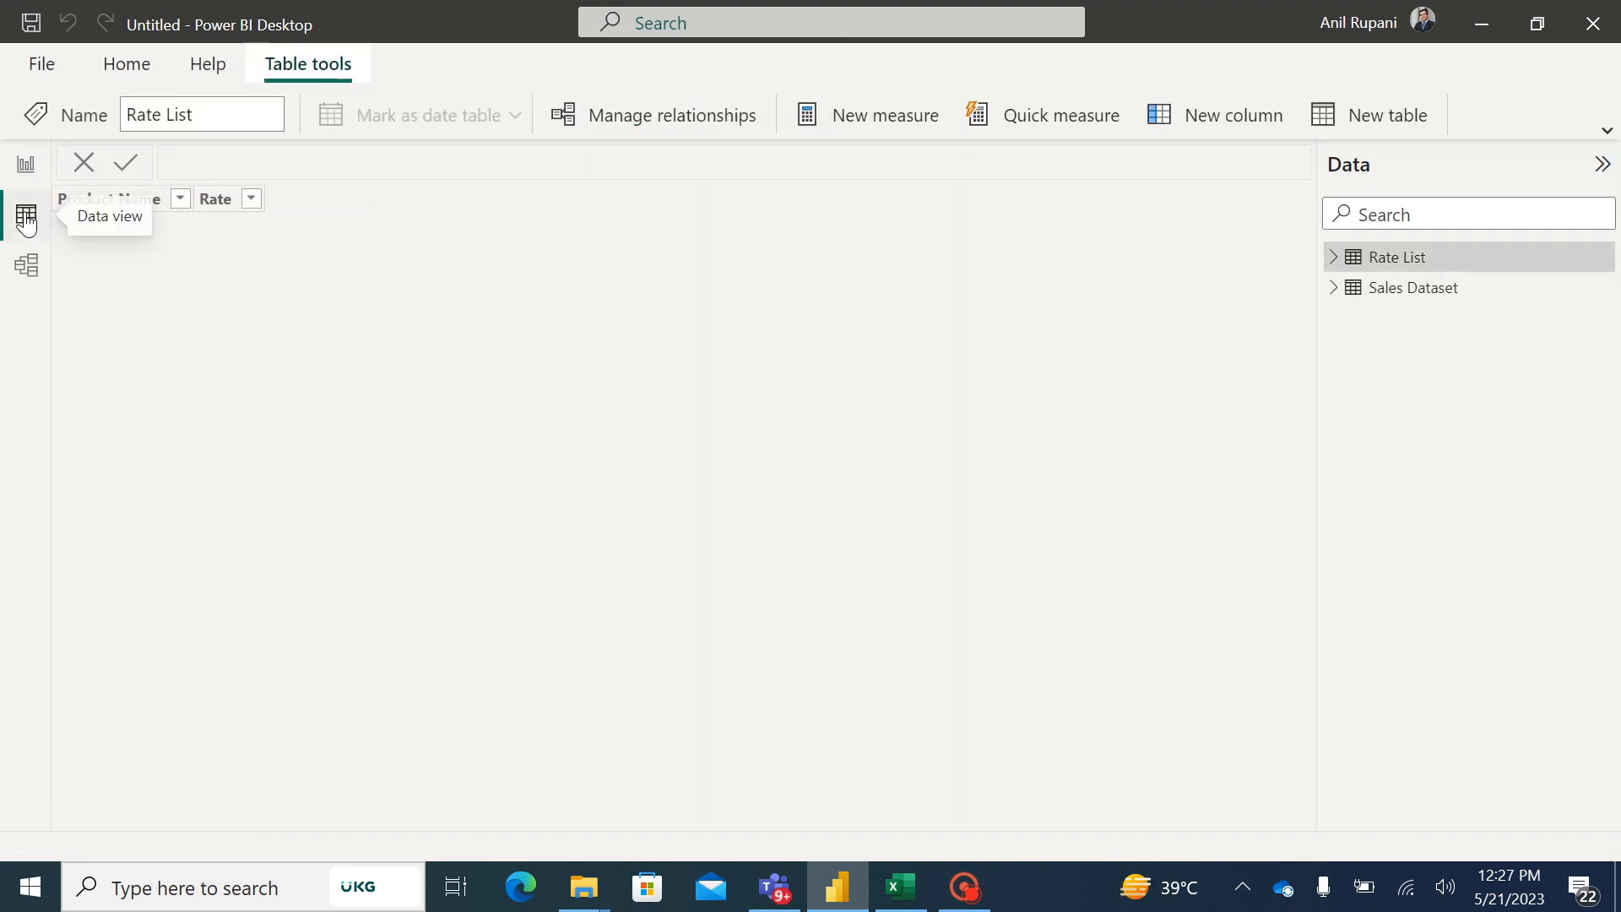
click(1416, 292)
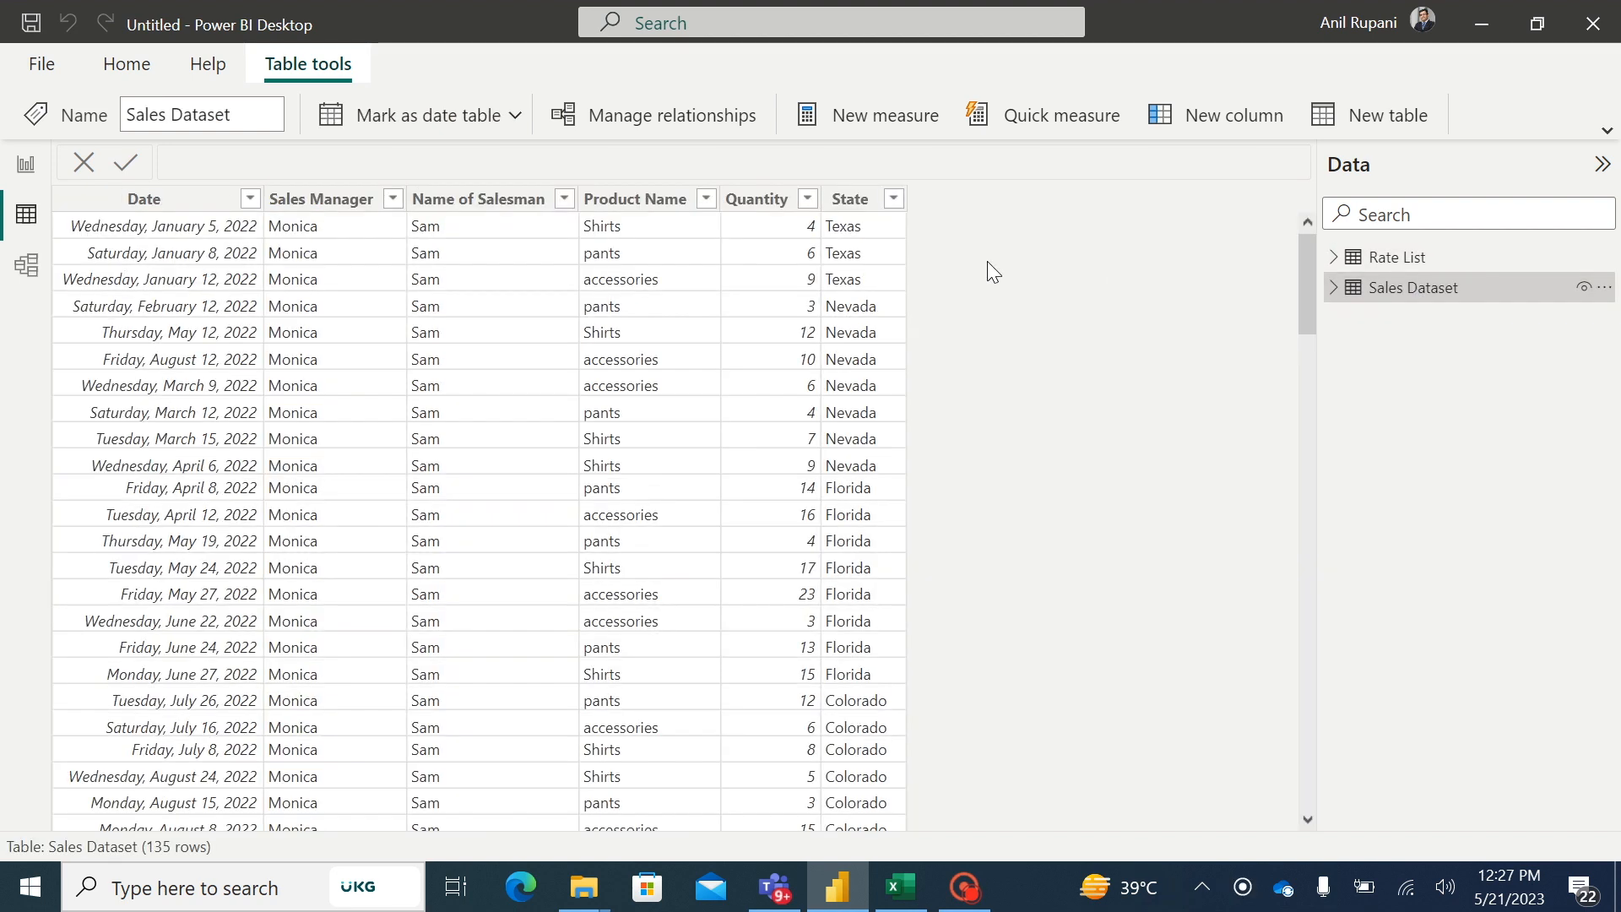
click(26, 270)
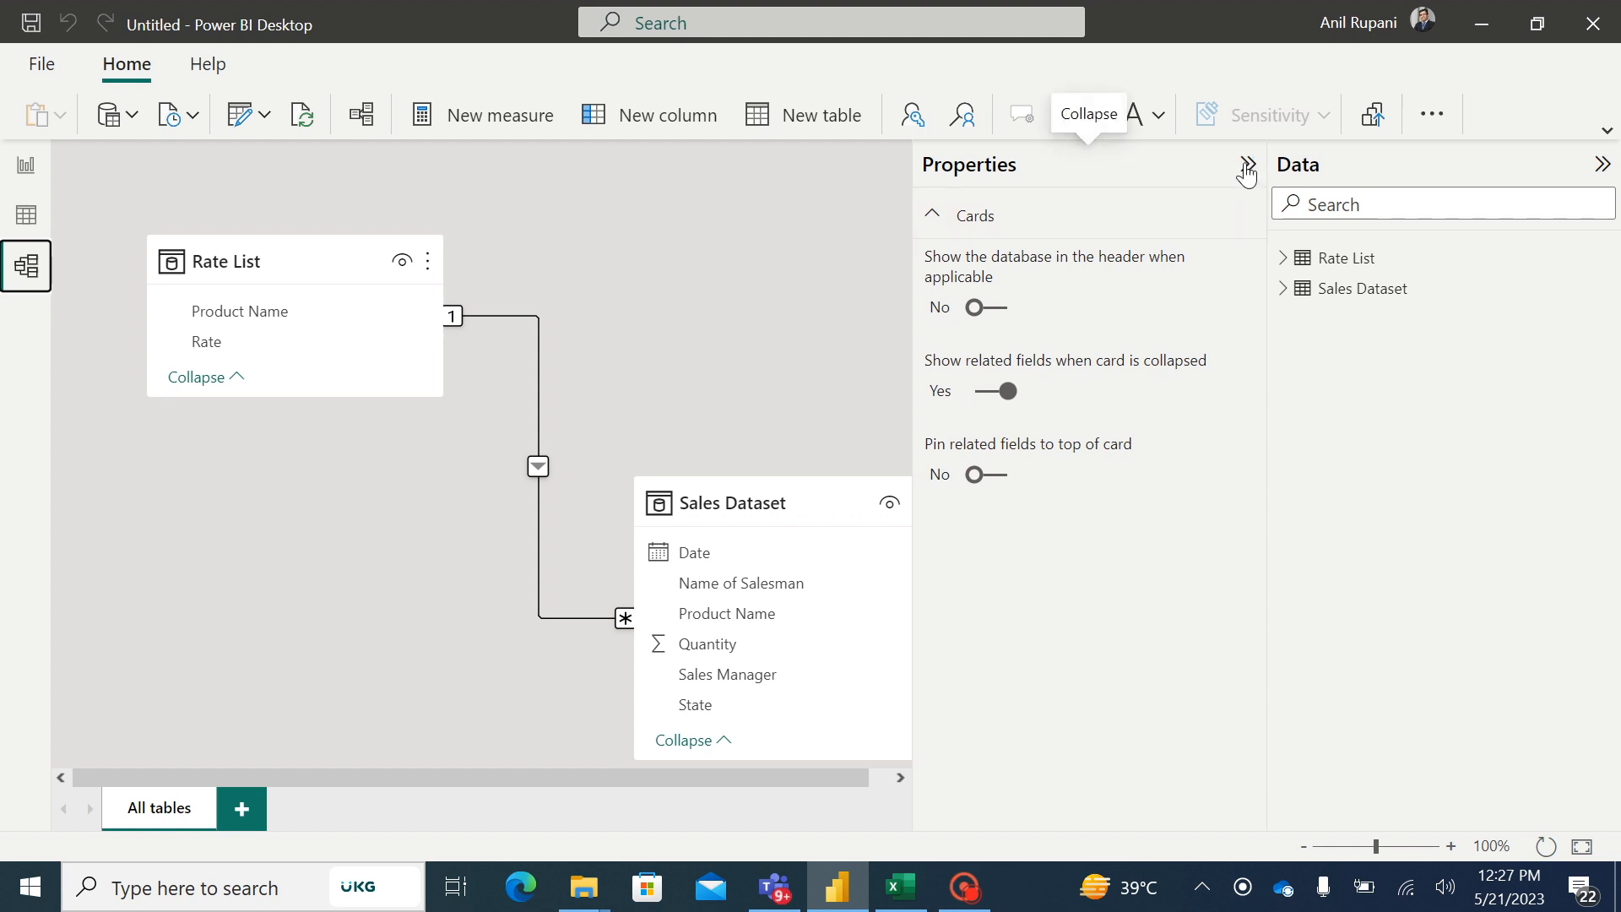
click(1246, 165)
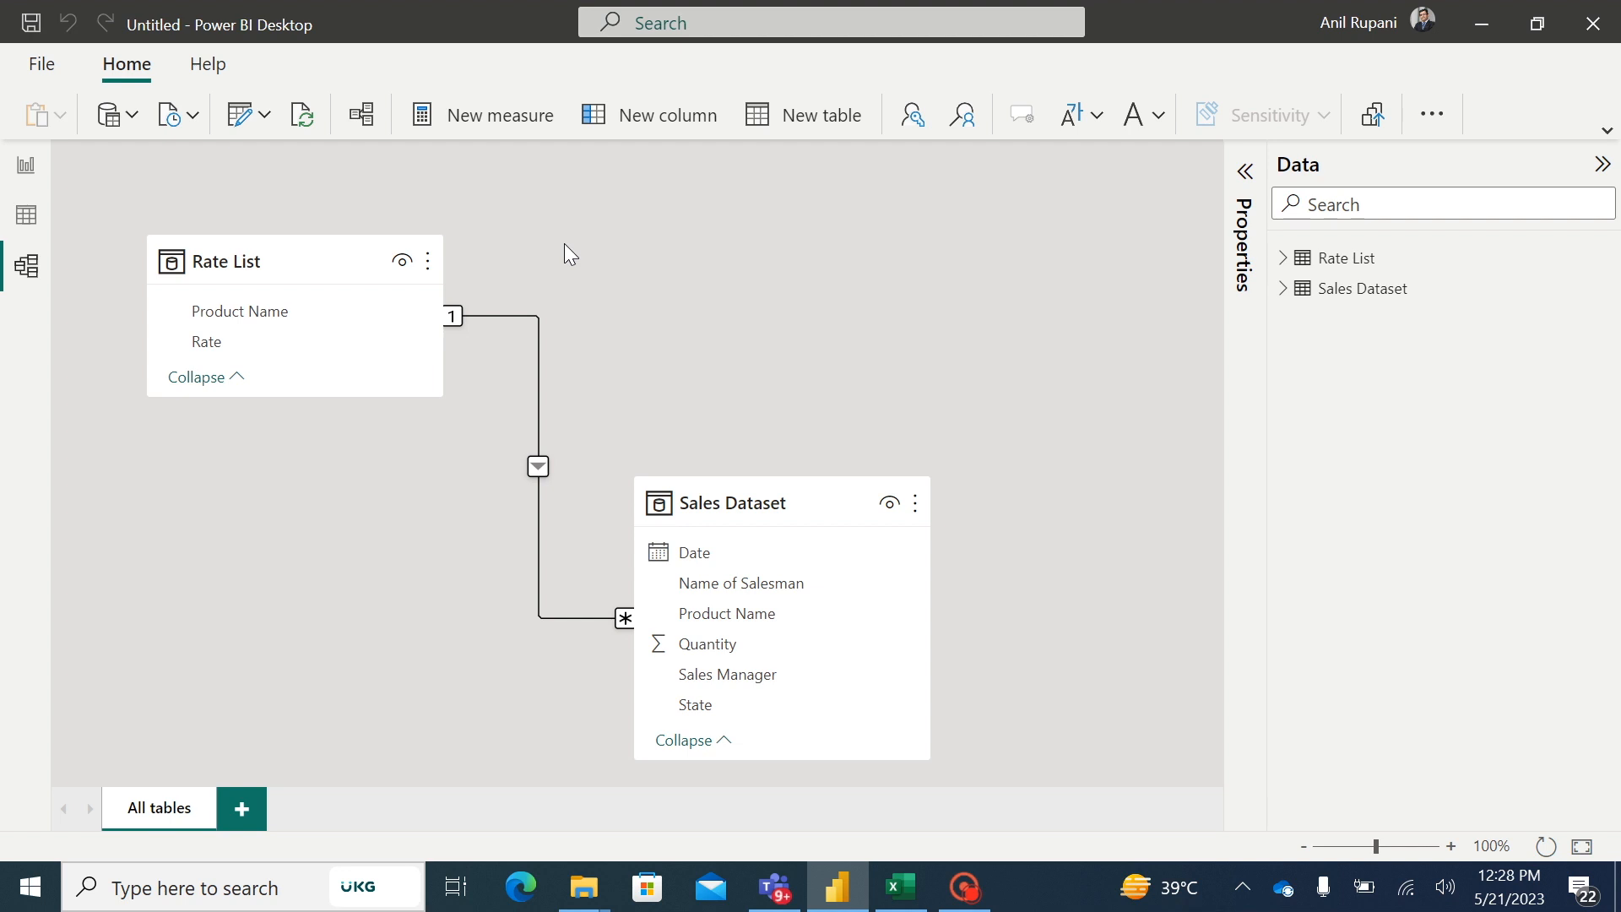
- Delete the existing relationship between Sales Dataset and Rate List
click(362, 117)
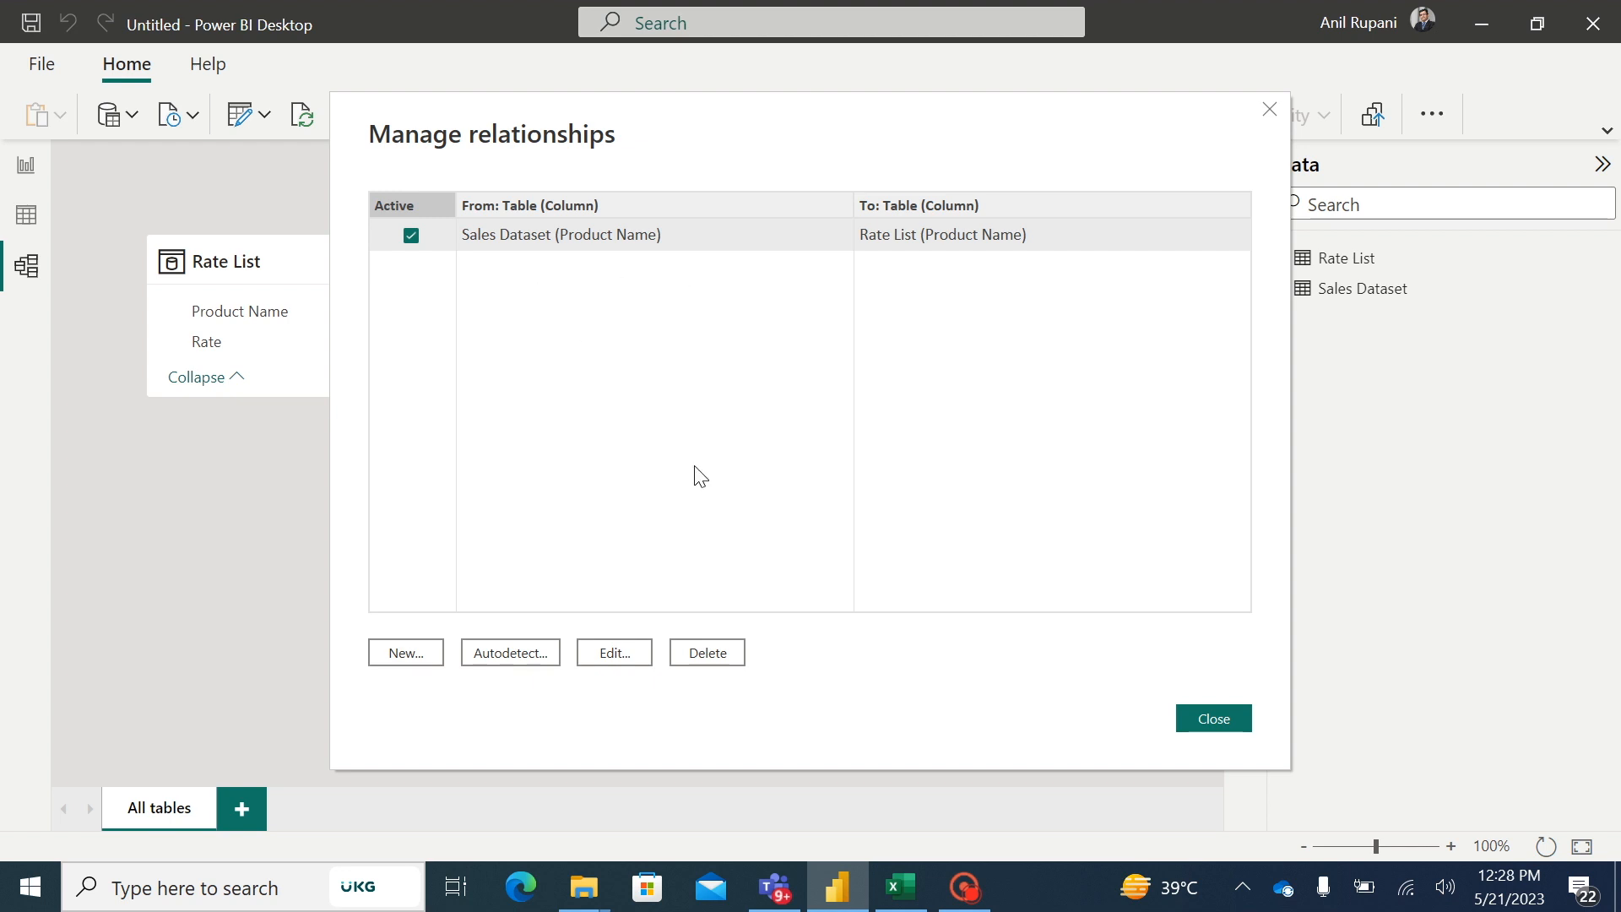
click(712, 659)
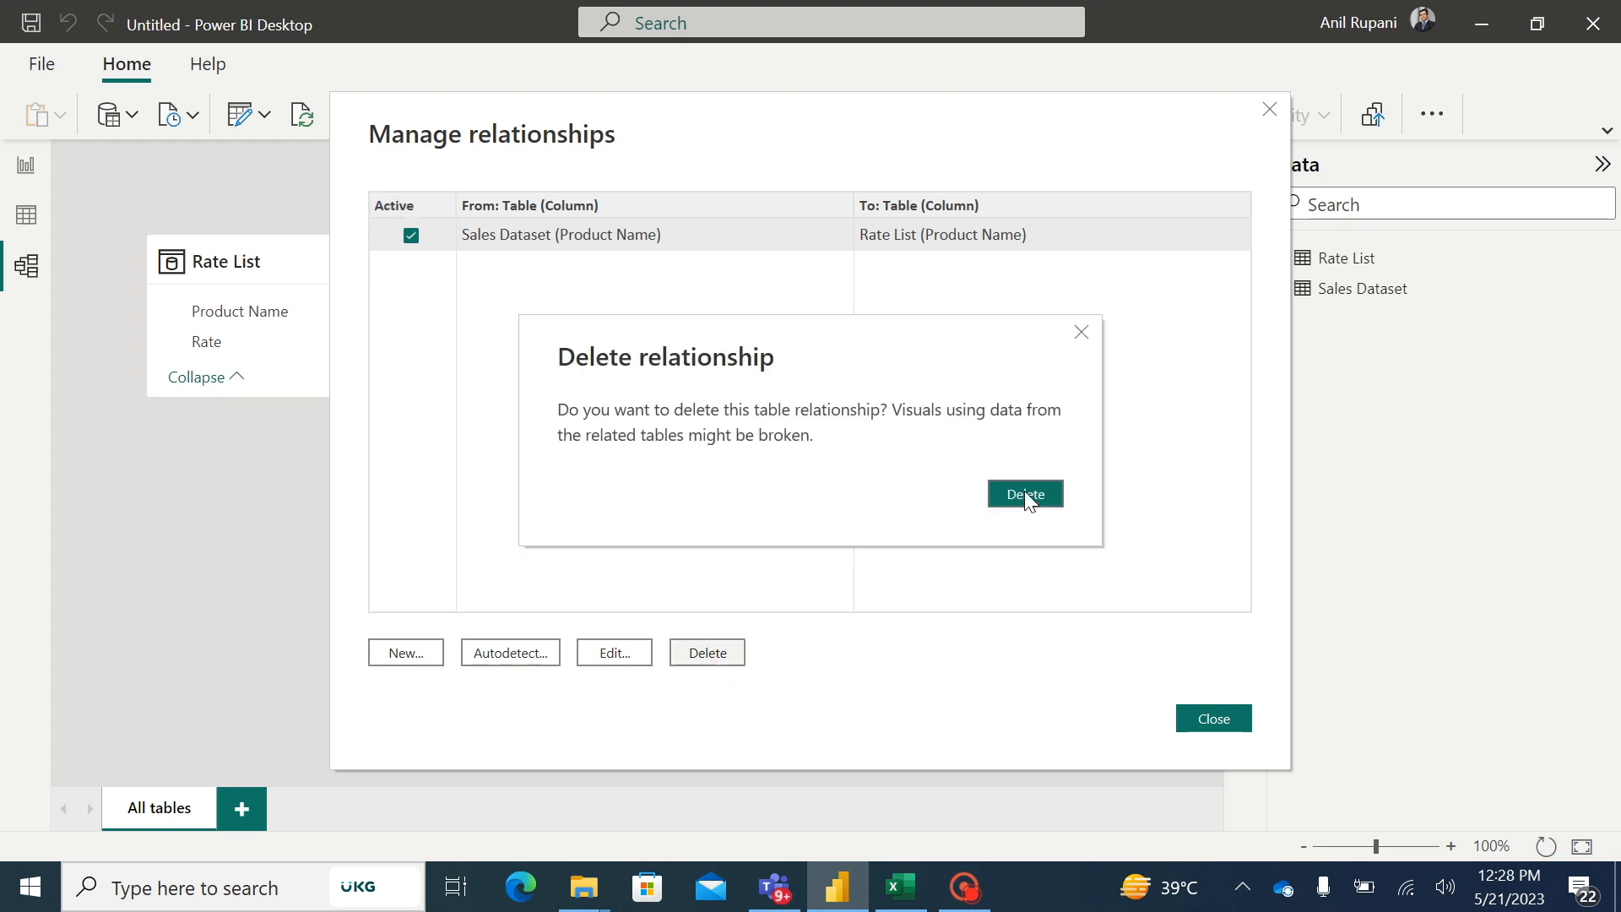
click(1025, 498)
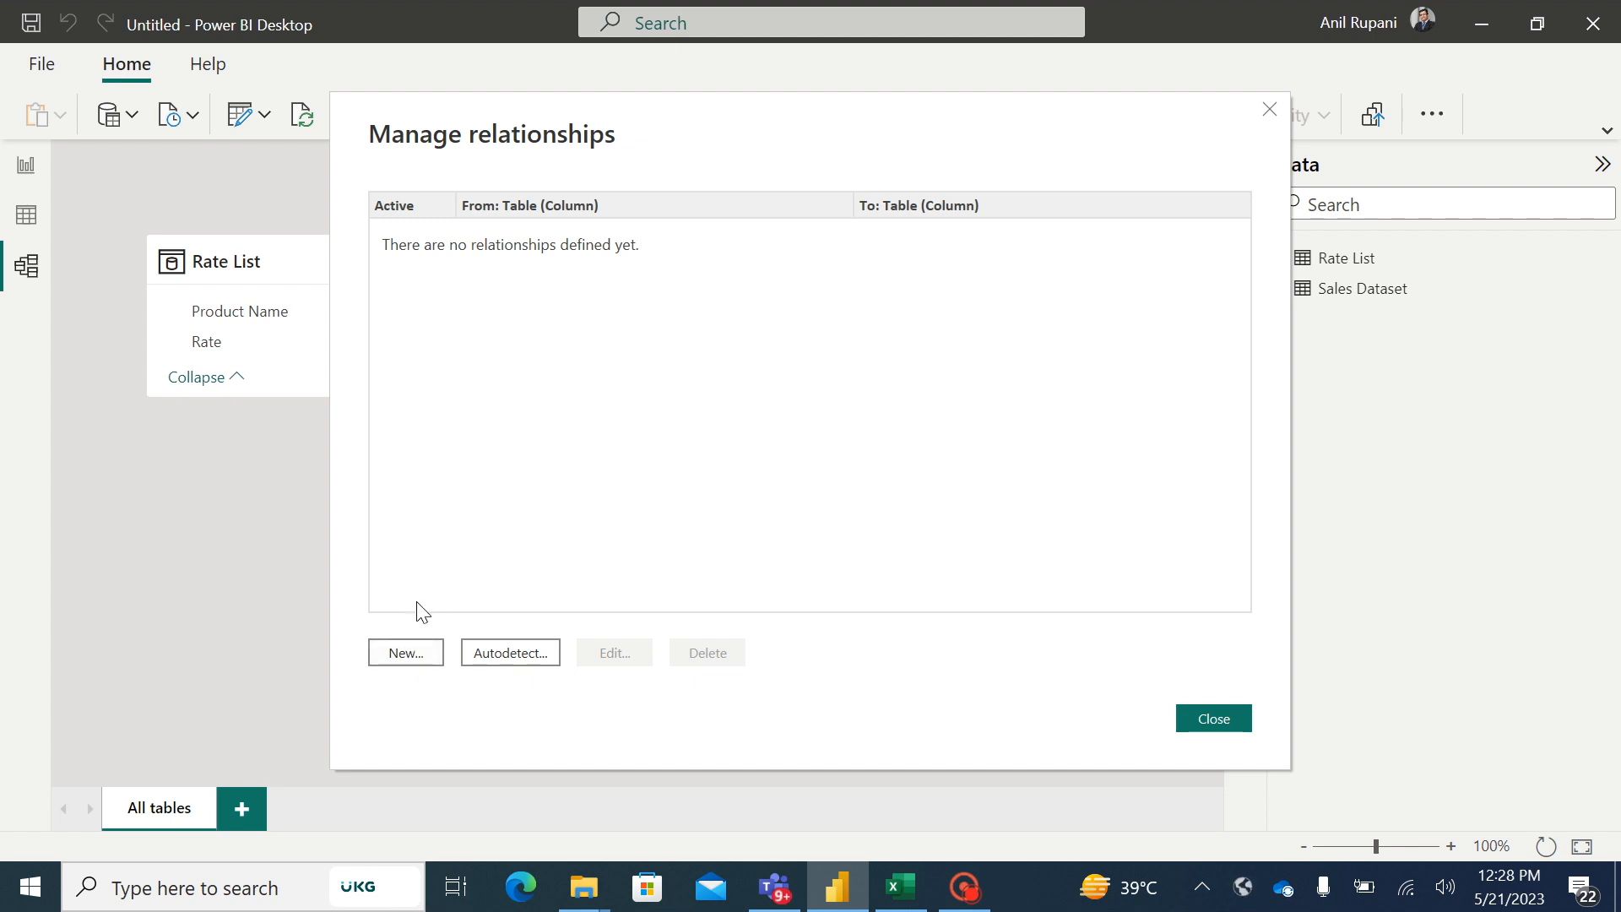
- Create an active many-to-one relationship from Sales Dataset to Rate List on Product Name, with single cross filter direction
click(406, 655)
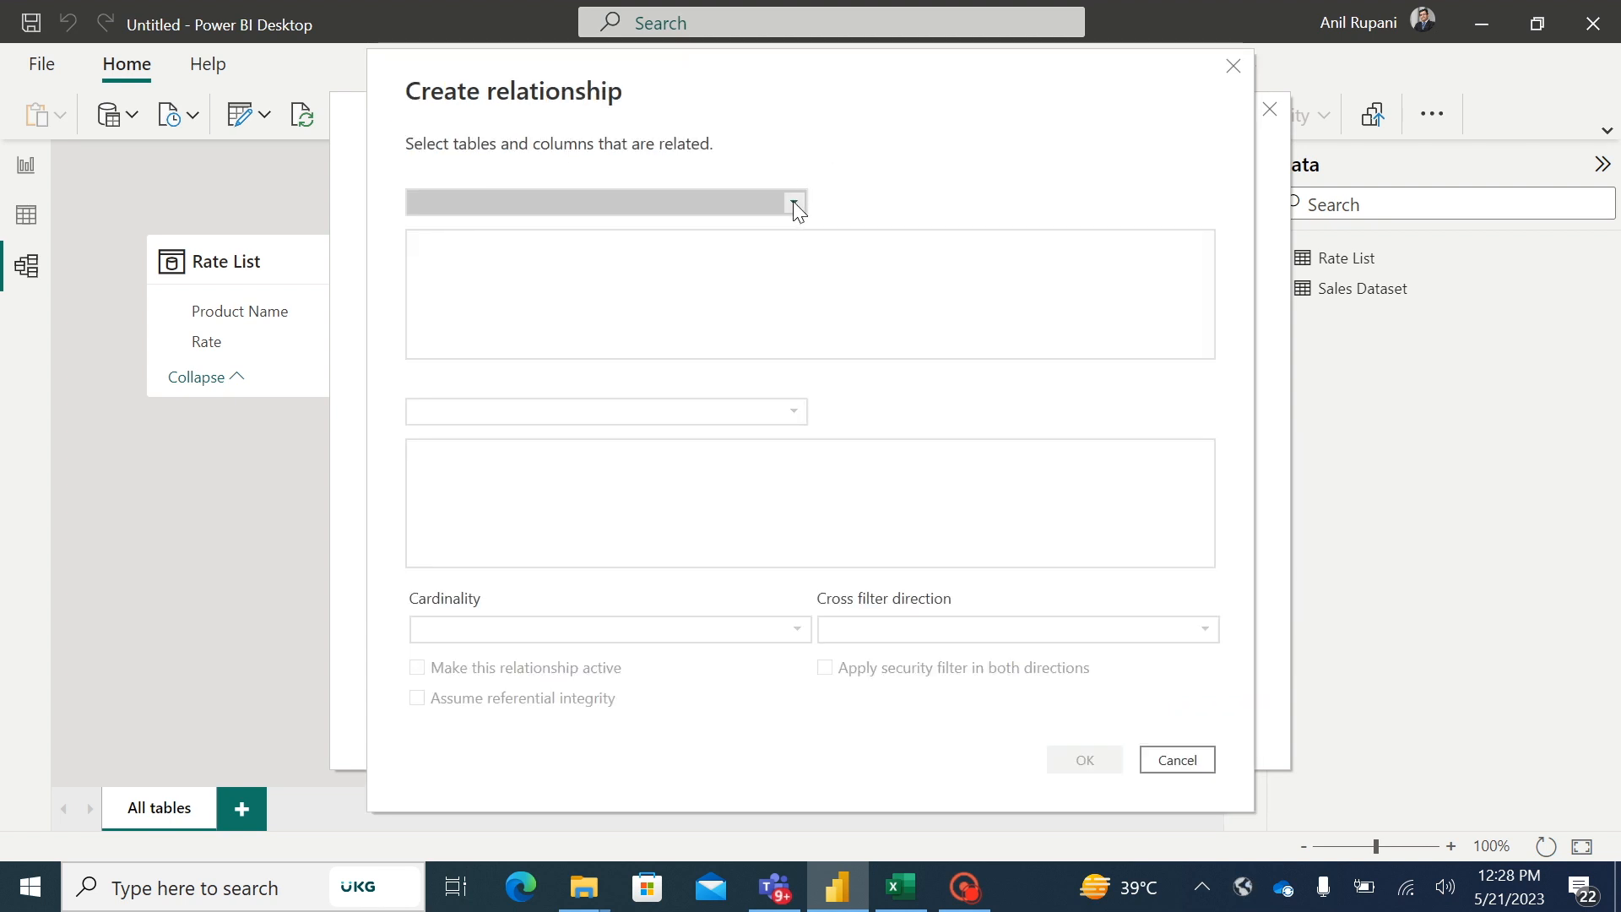
click(794, 202)
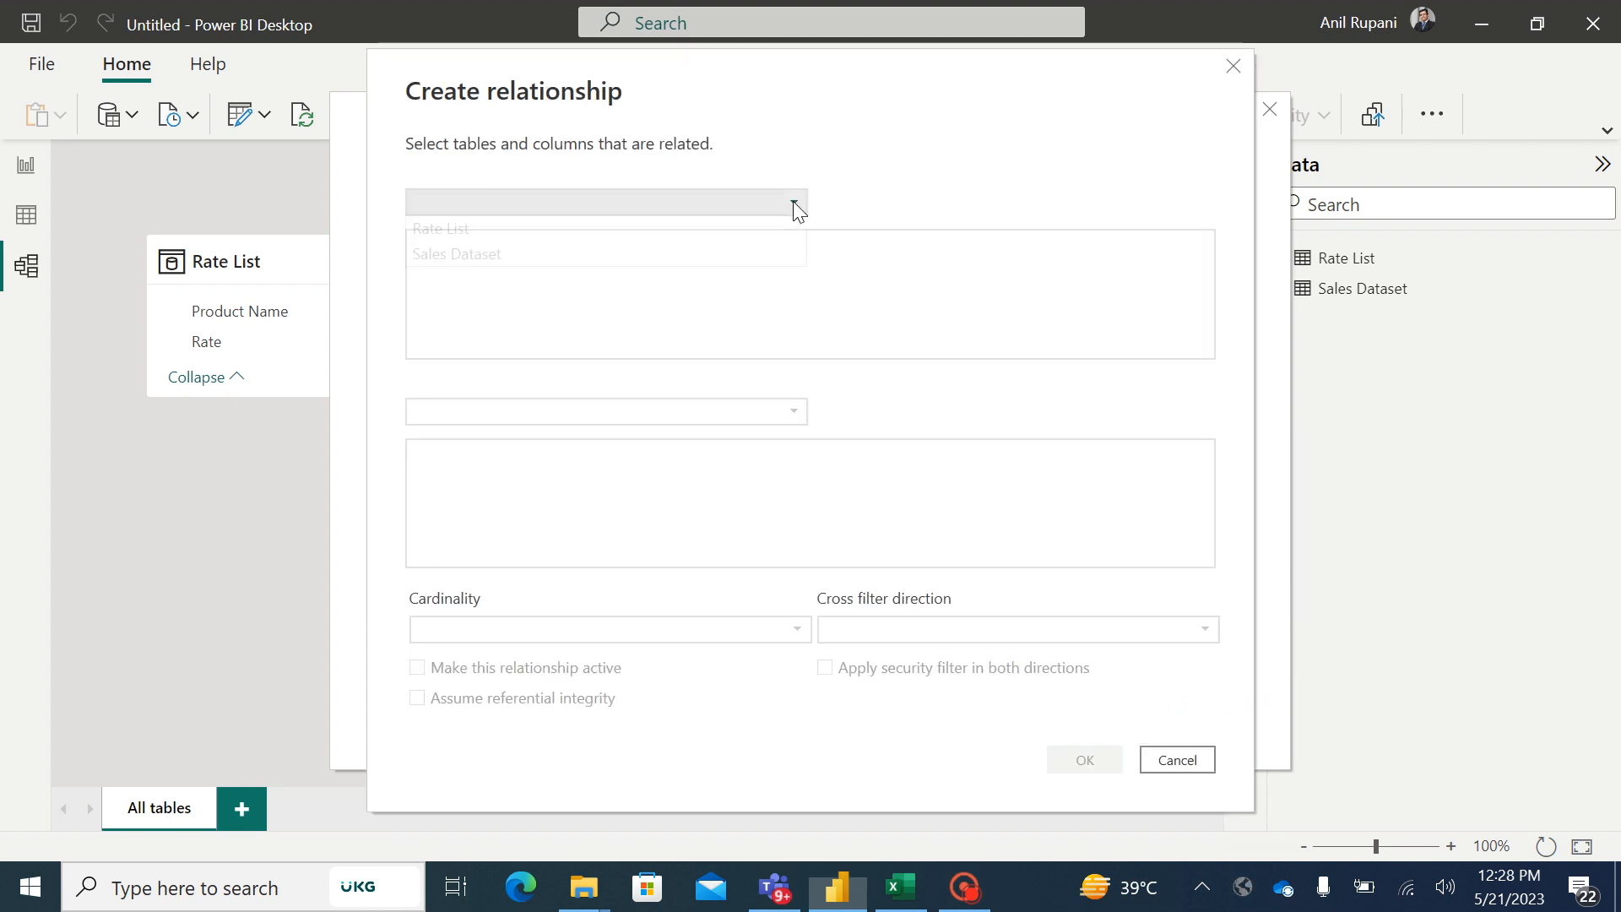
click(478, 254)
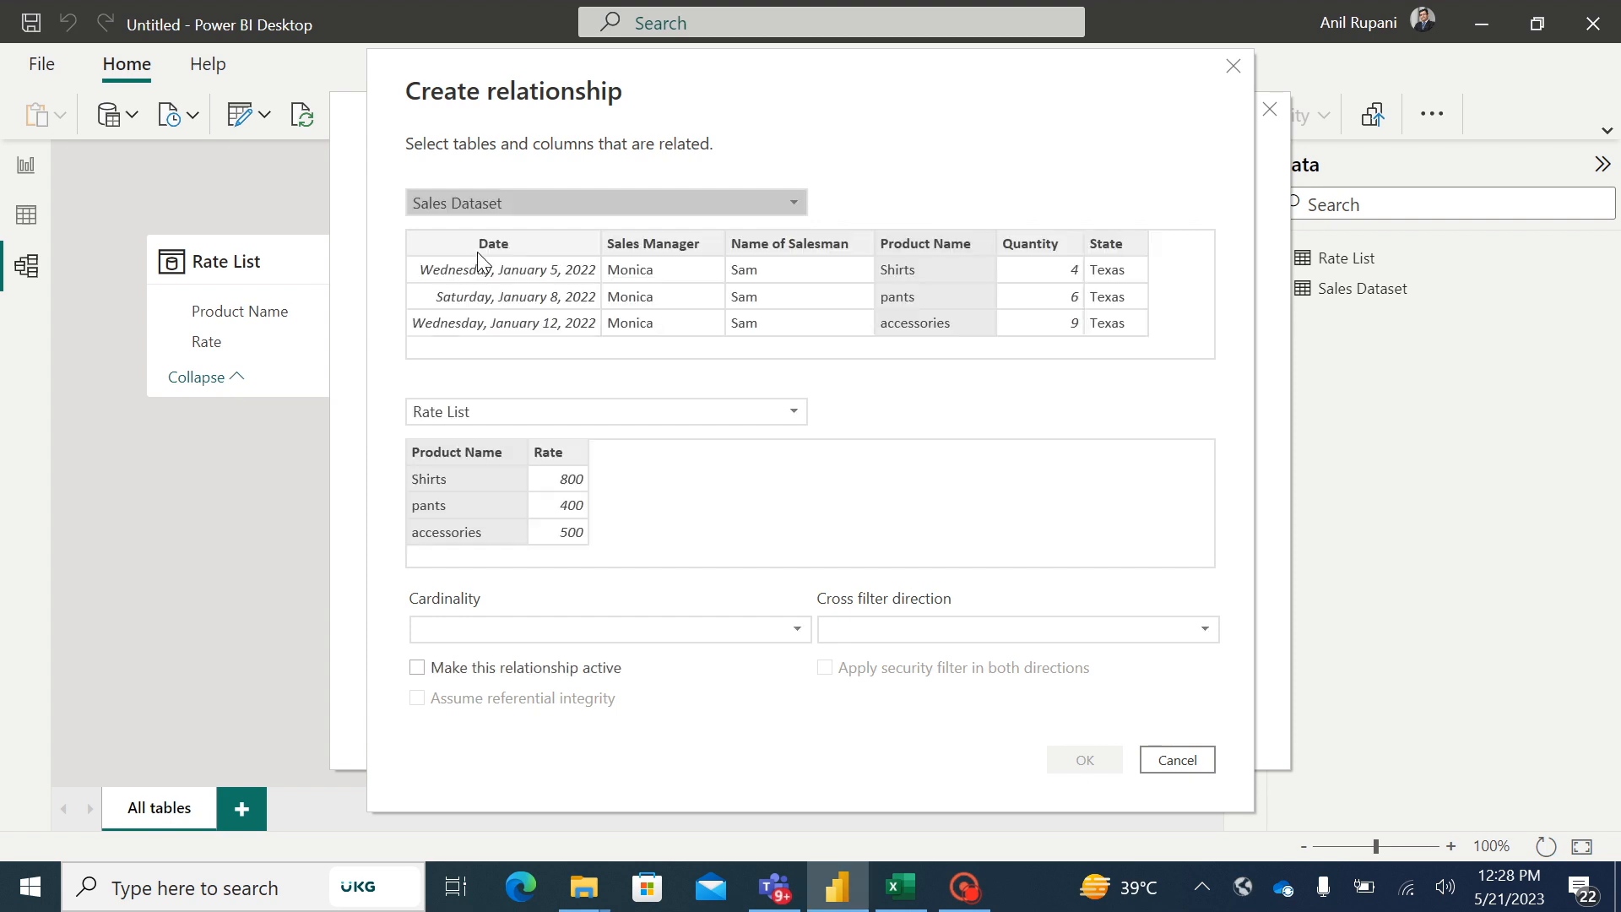
click(935, 243)
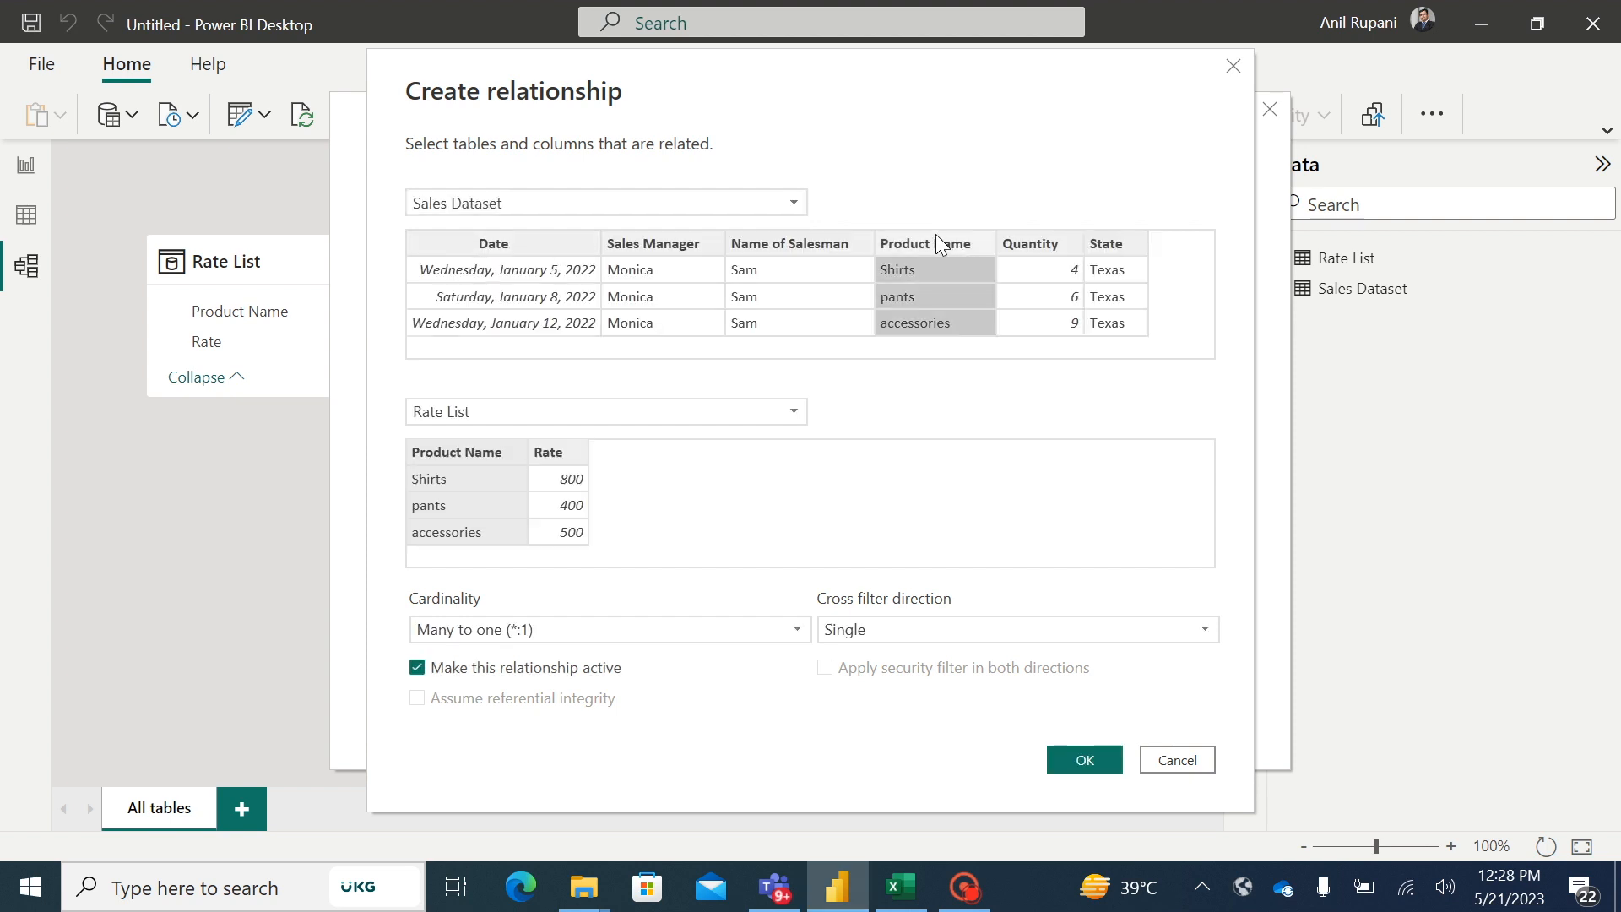
click(790, 414)
click(695, 410)
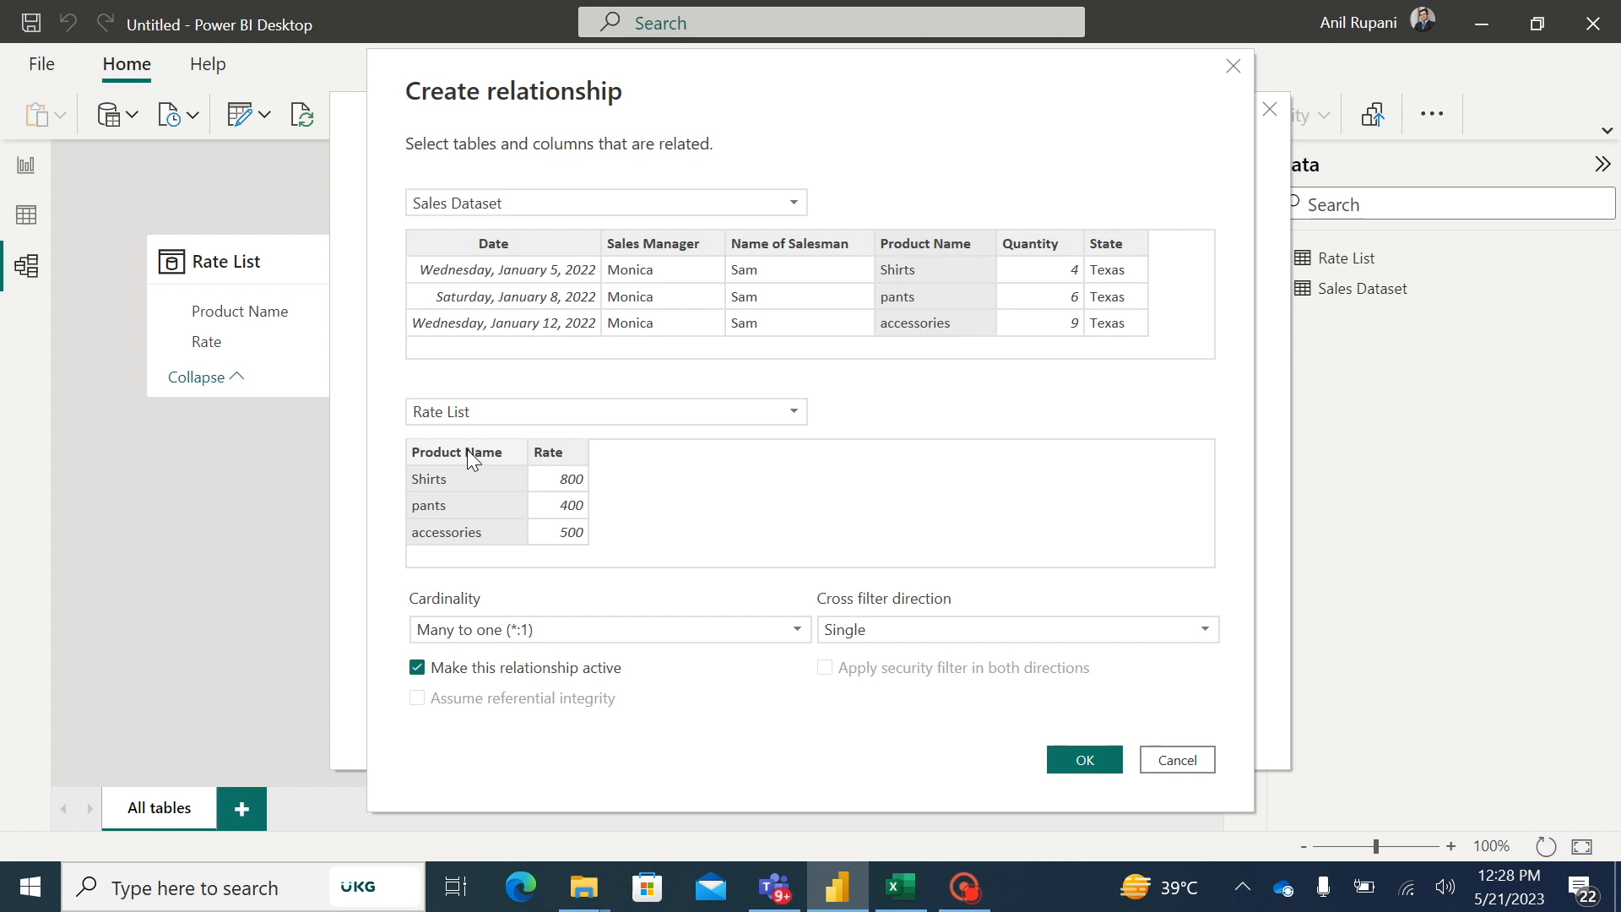
click(1087, 758)
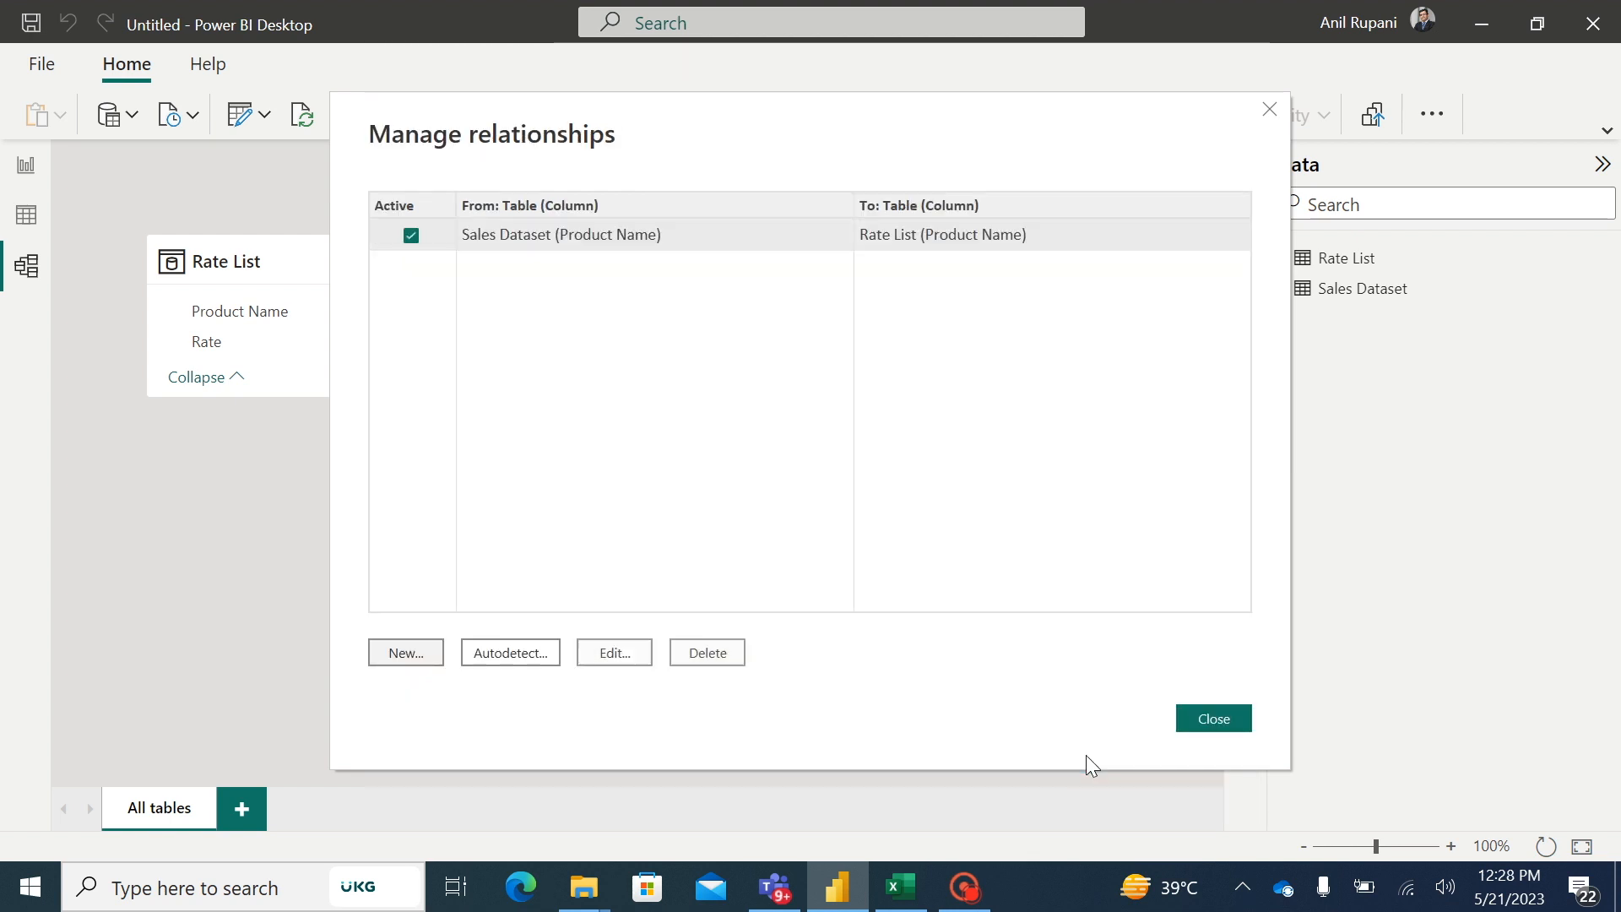
click(1216, 719)
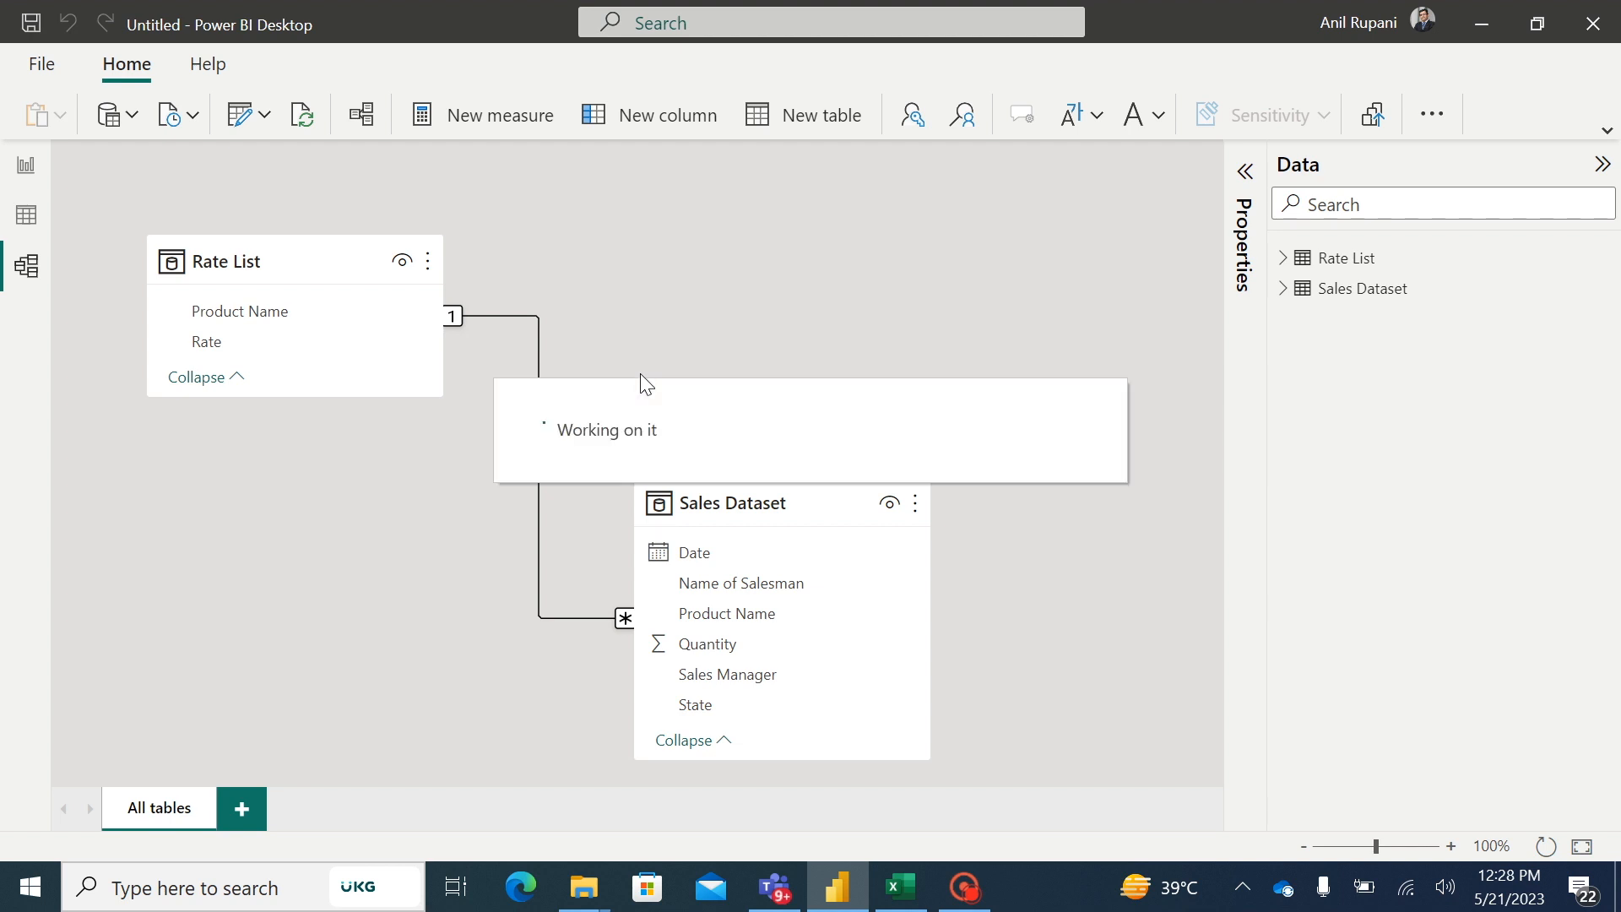
- Add a calculated column named Selling Price to the Sales Dataset table
click(26, 217)
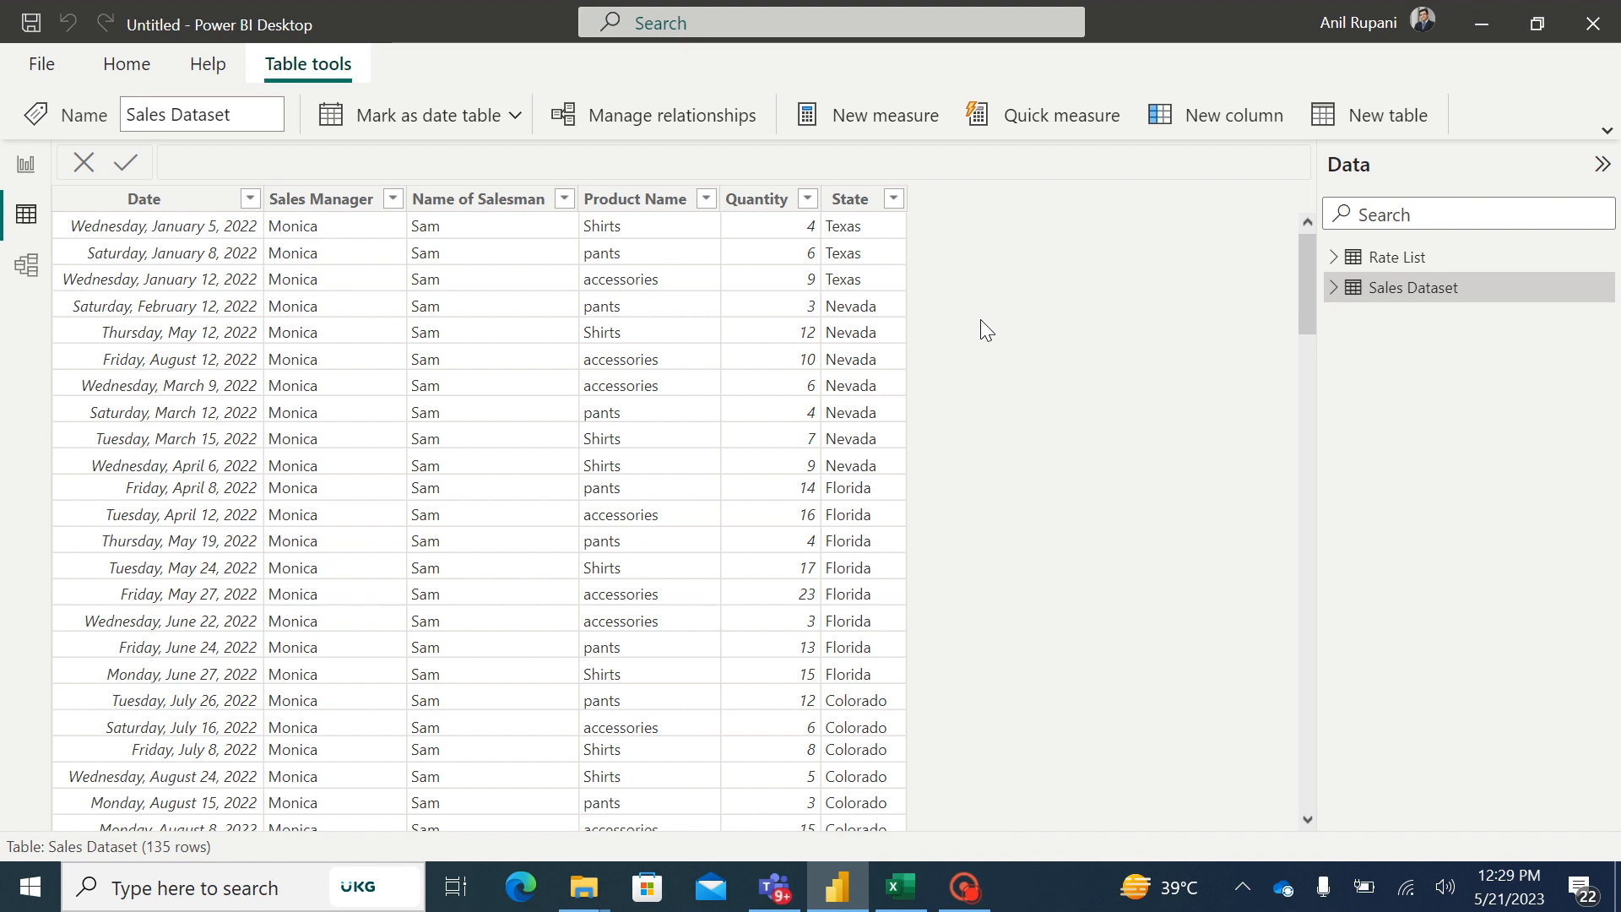
mouse_move(1496, 309)
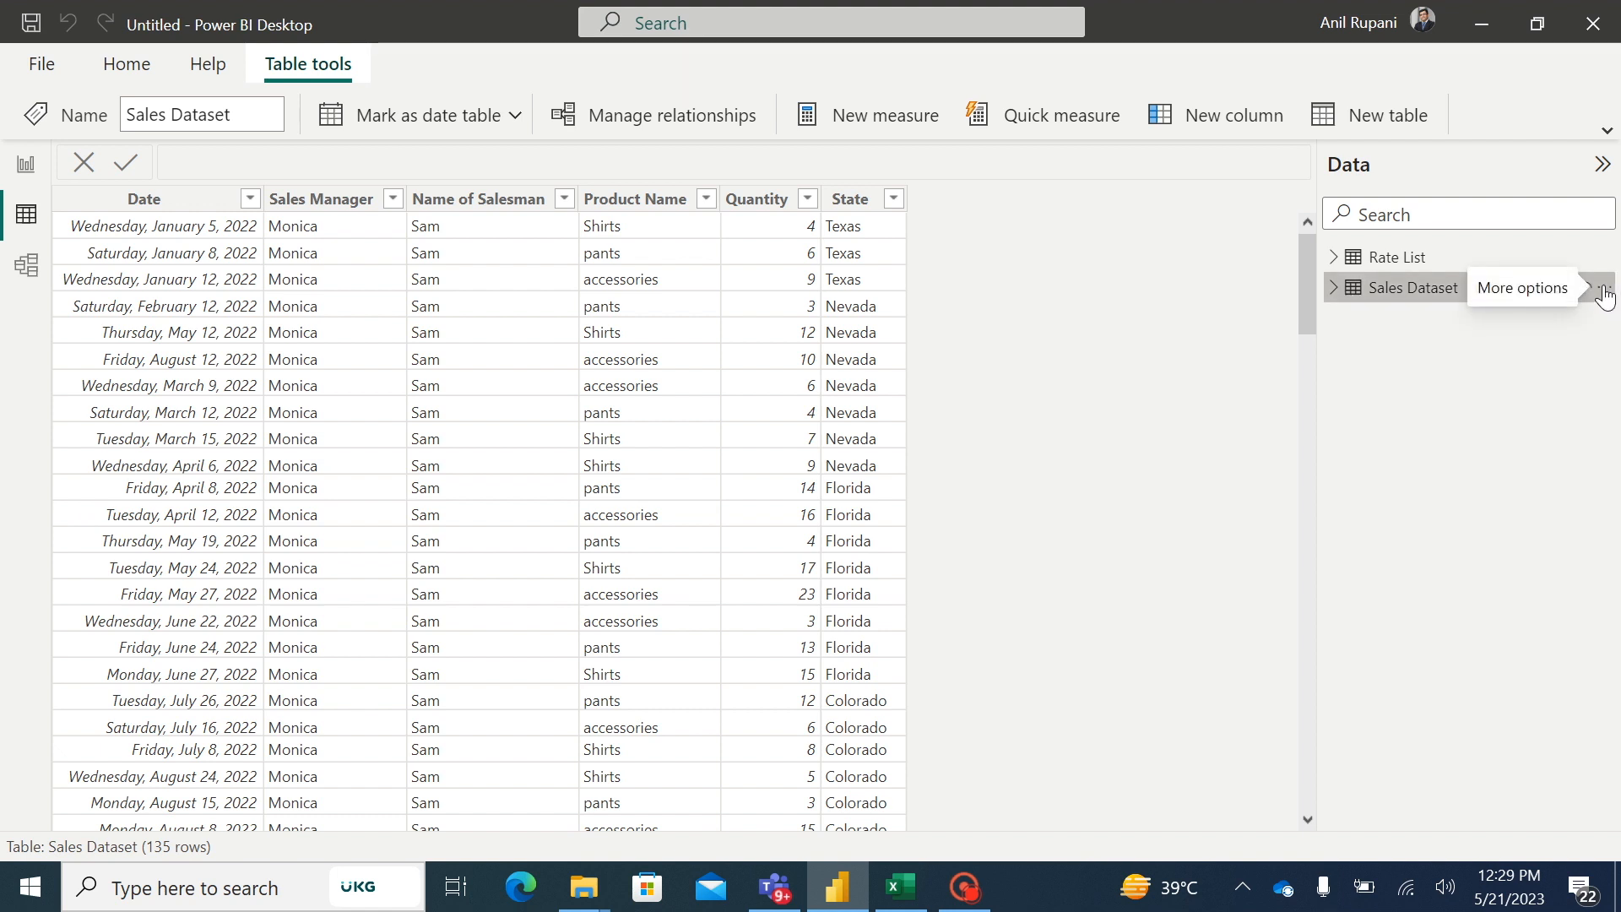
click(1604, 291)
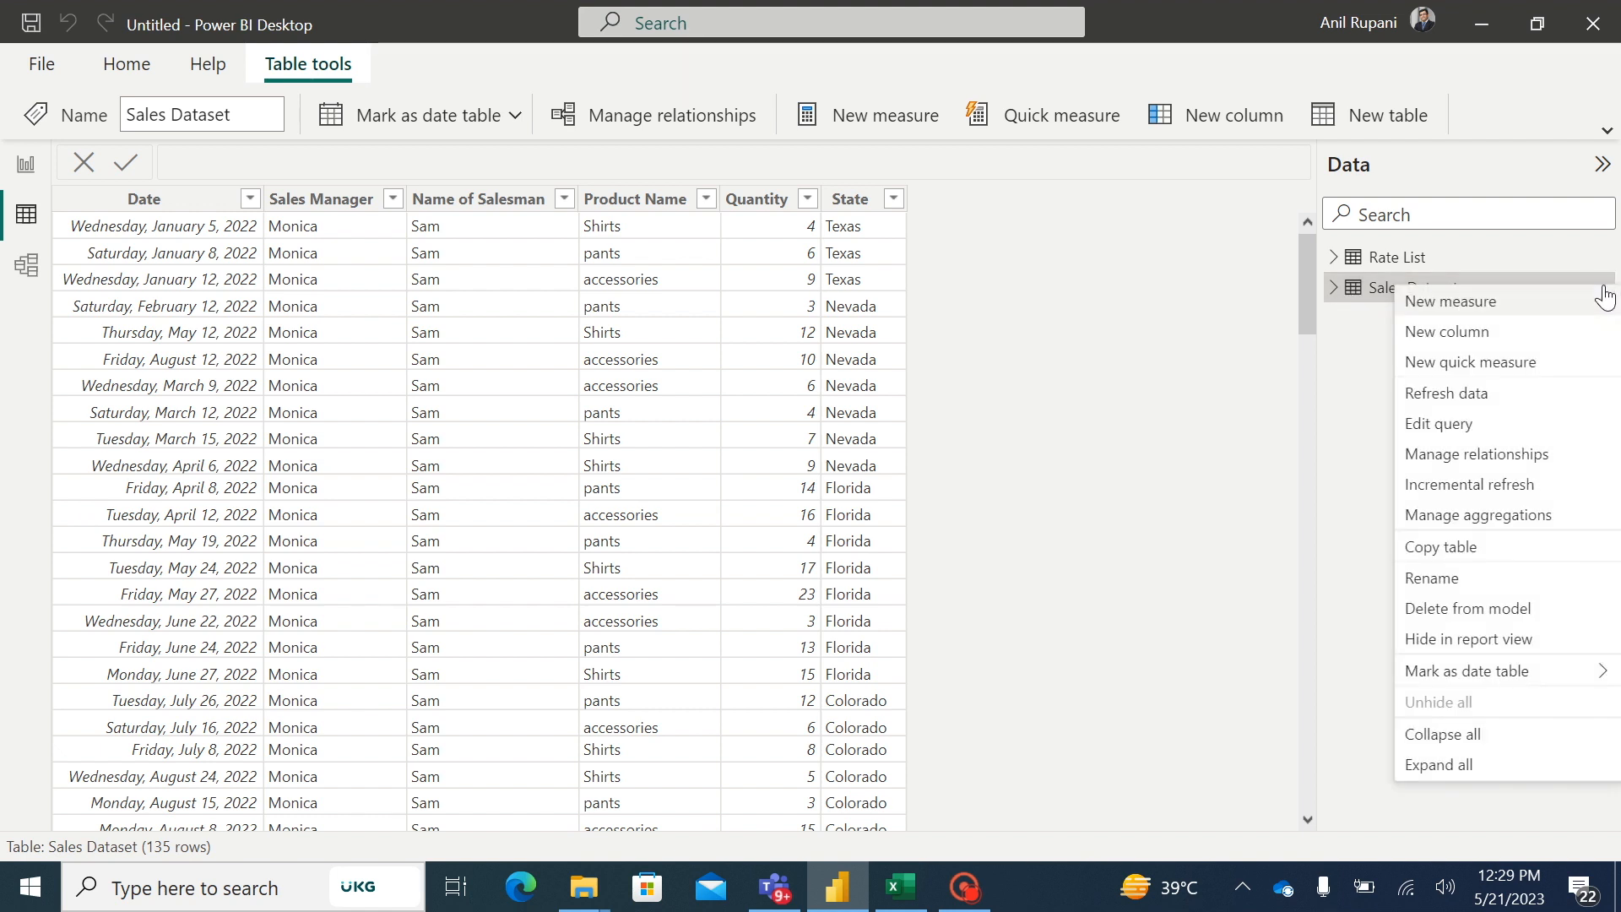
click(1463, 338)
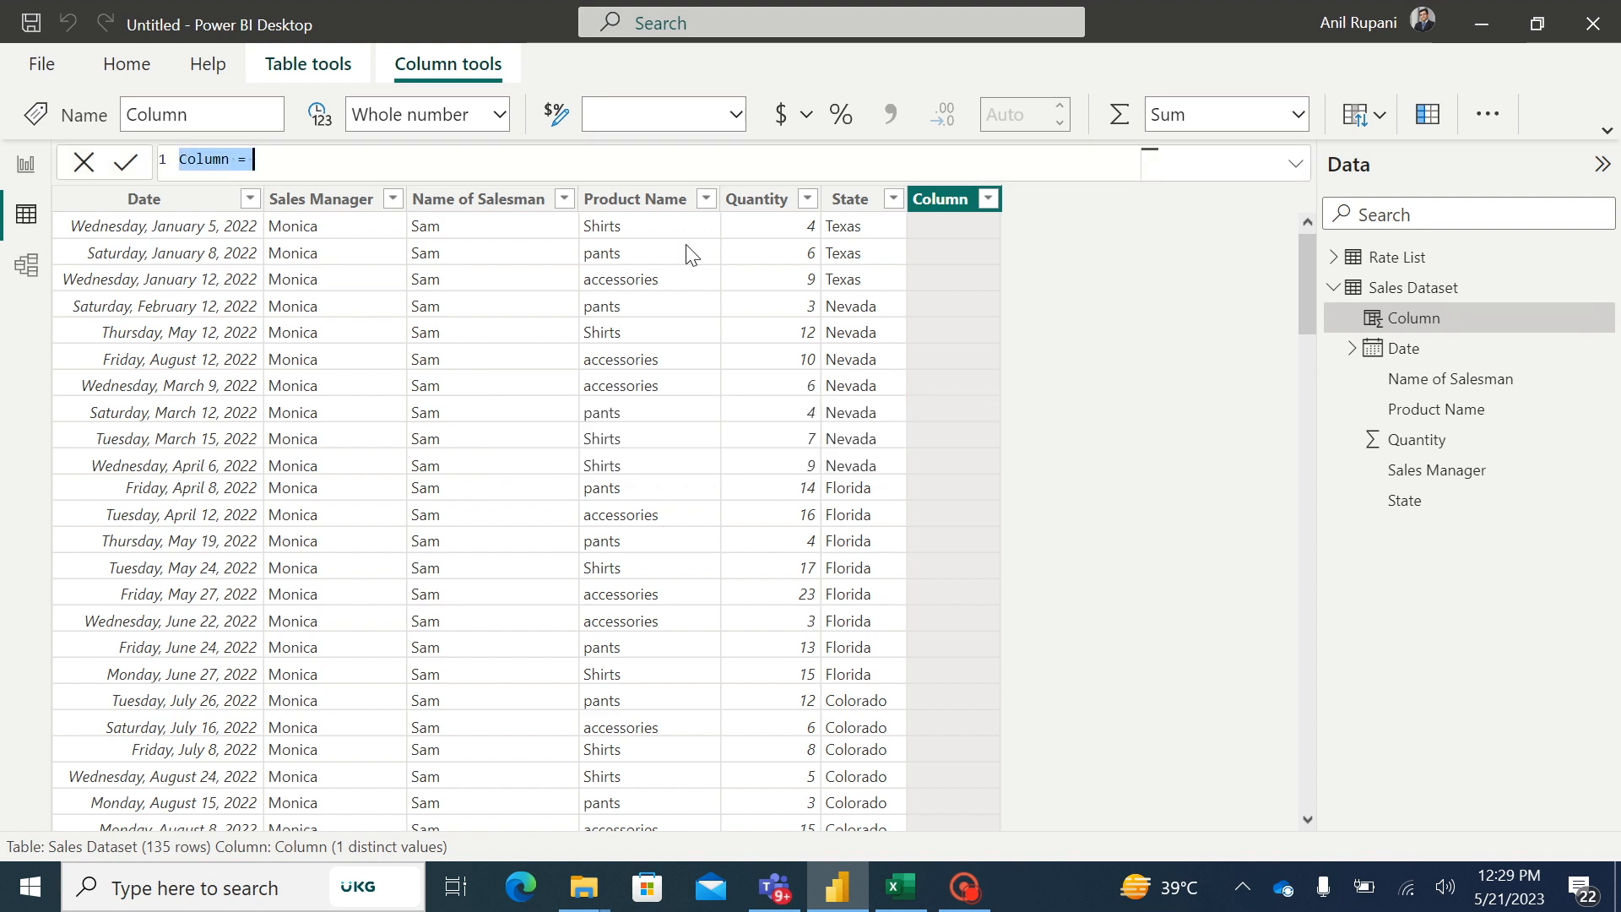
key(BackSpace)
text(Sel)
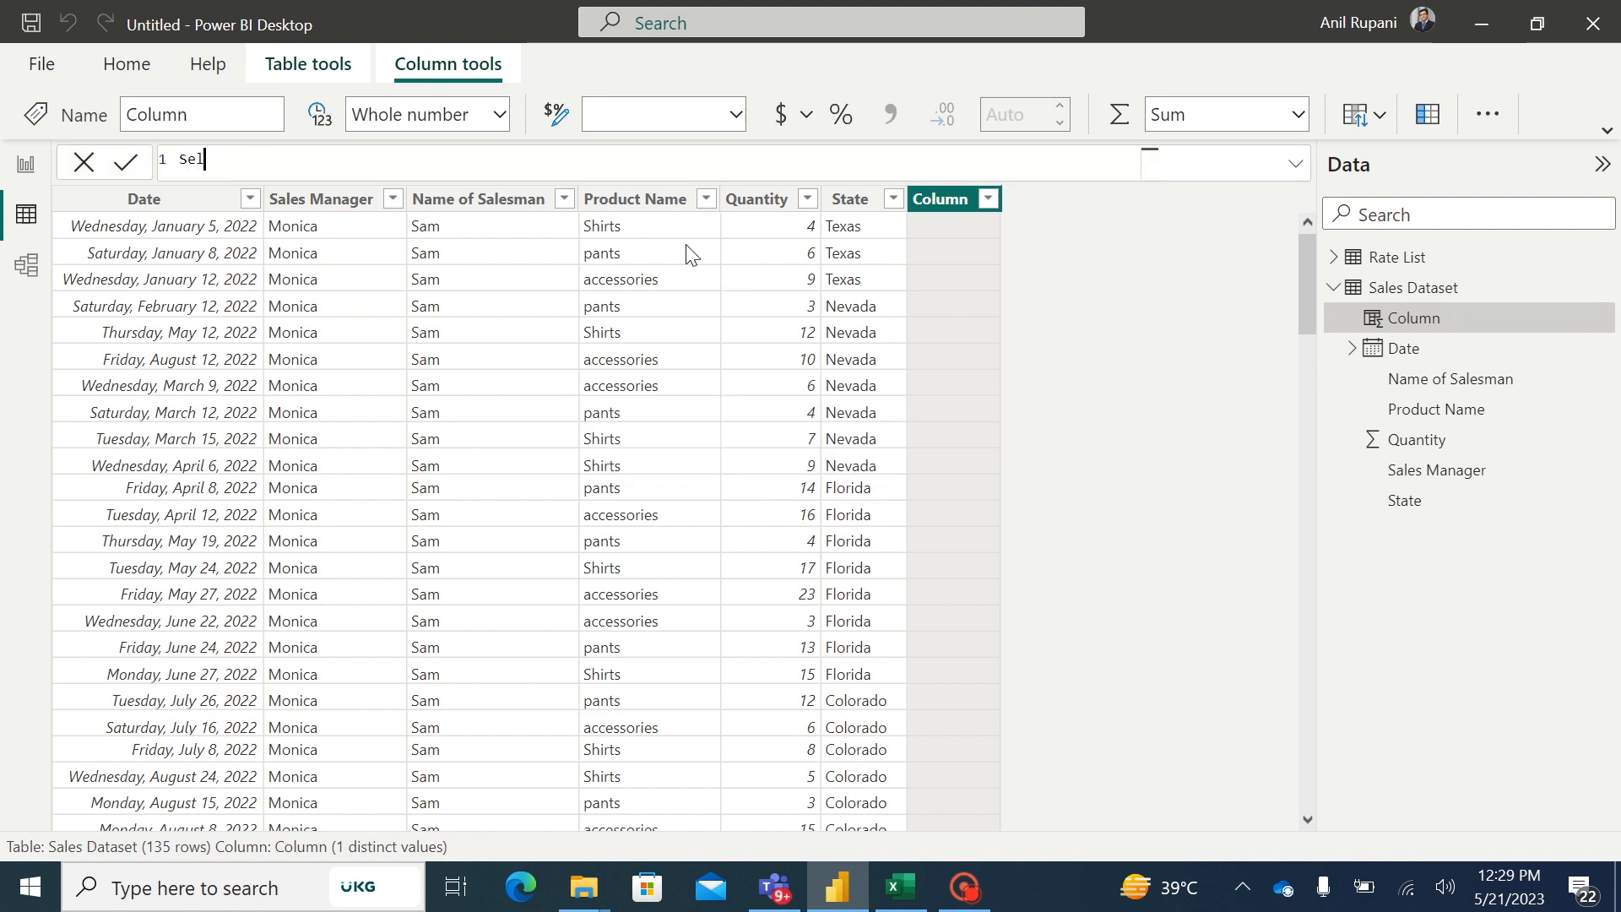
text(ling Price =)
- Define Selling Price with lookupvalue, returning 'Rate List'[Rate] where 'Rate List'[Product Name] matches 'Sales Dataset'[Product Name]
text(loo)
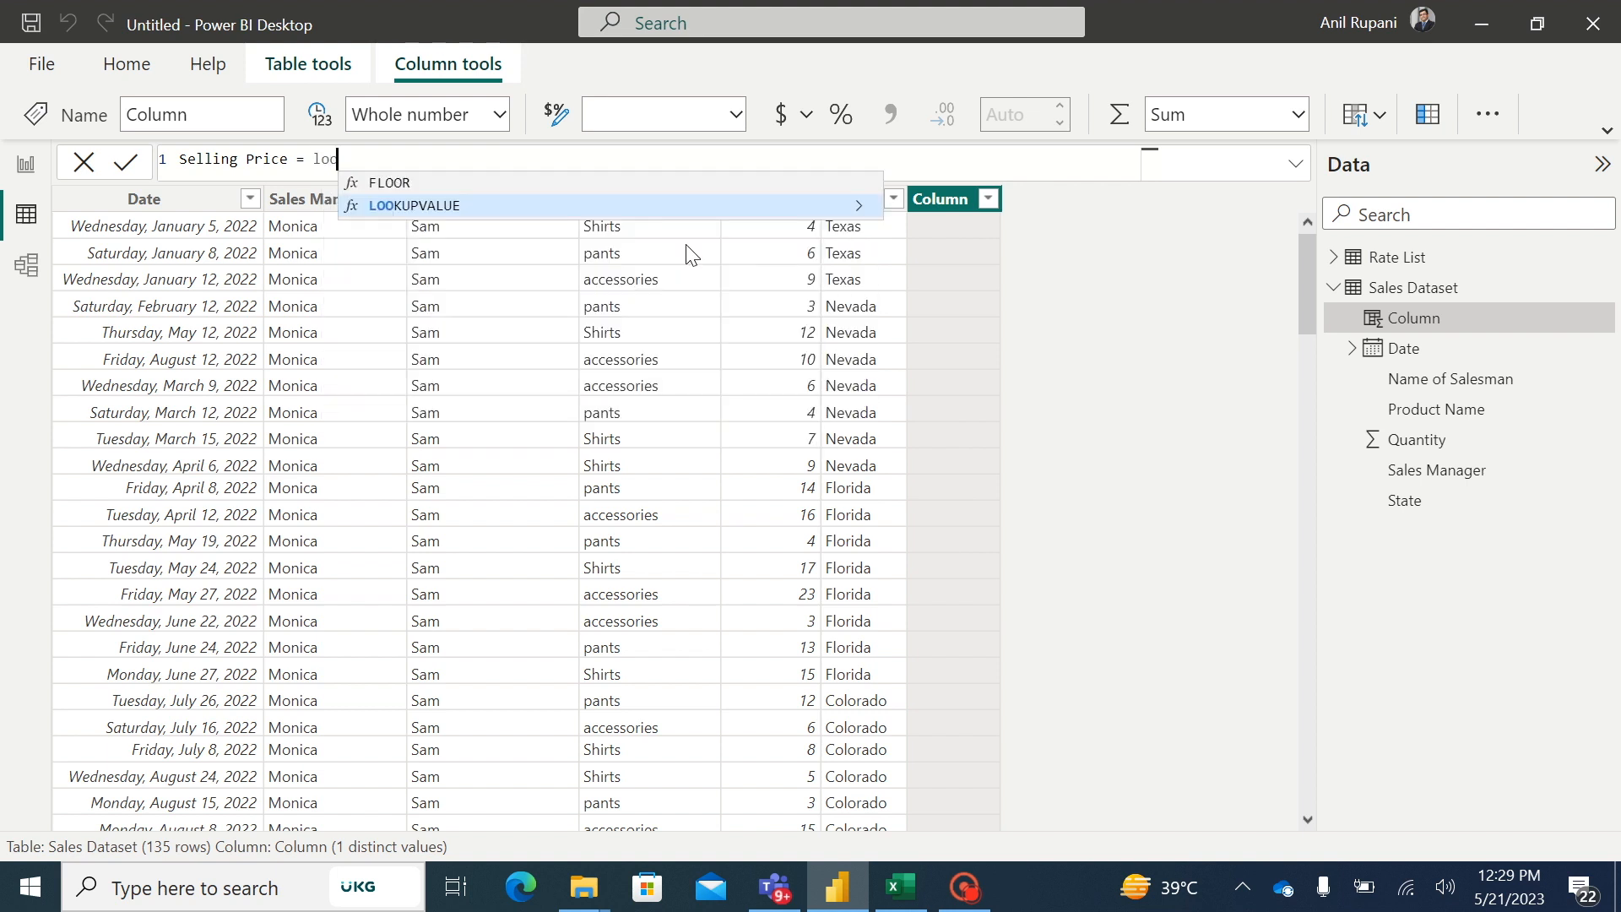
text(kupvalue)
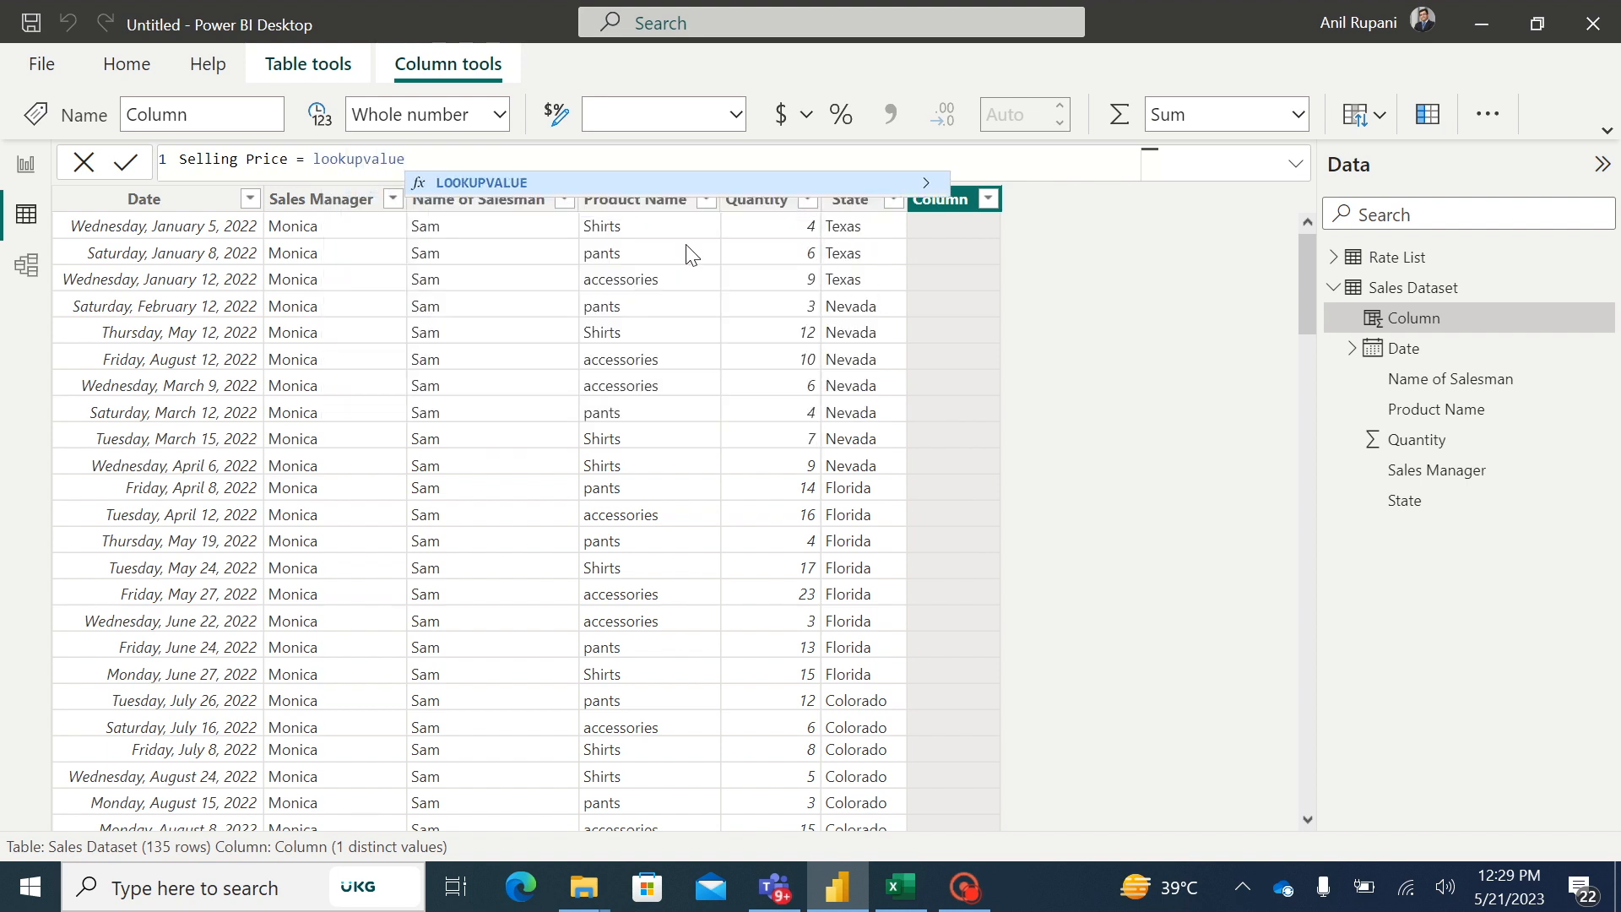
text(('Rate List'[Rate)
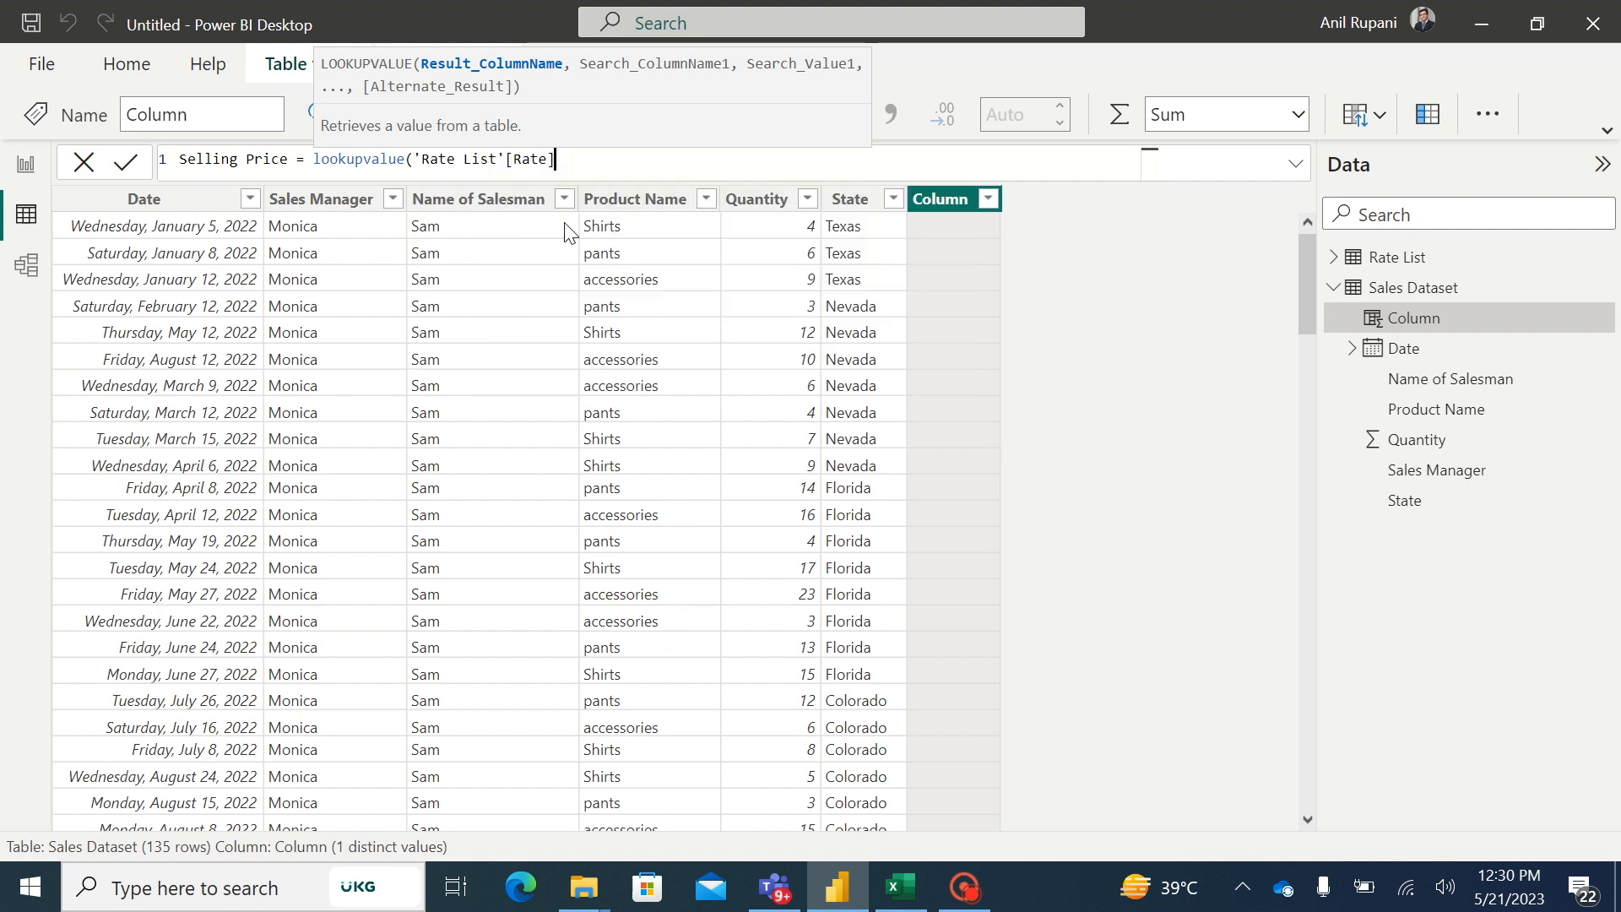
click(566, 229)
text(,)
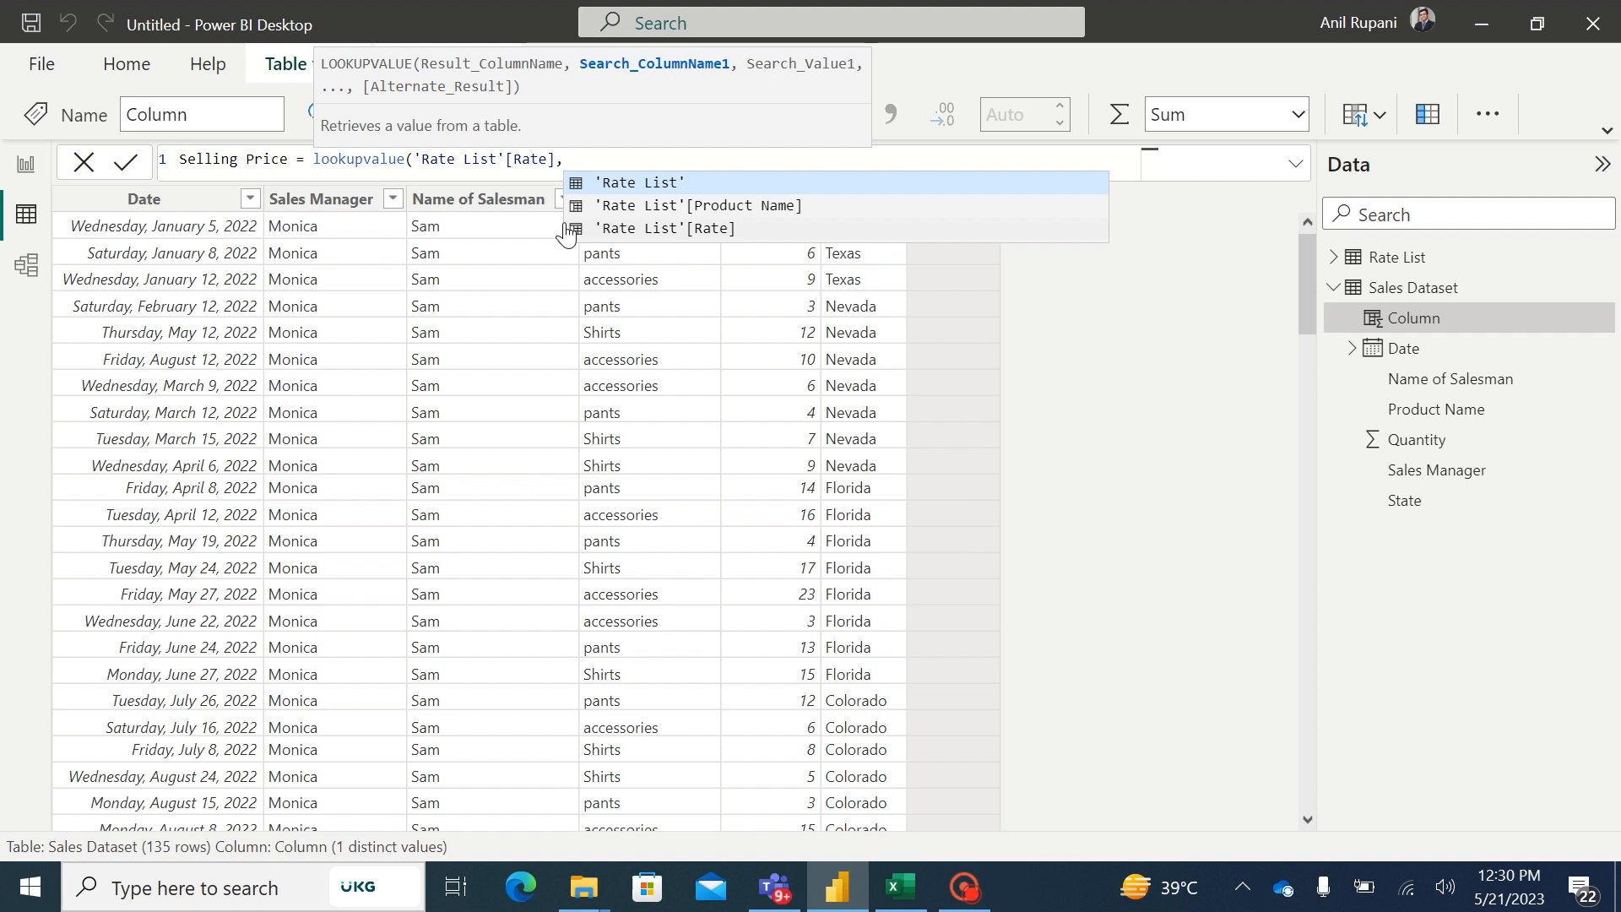
click(726, 207)
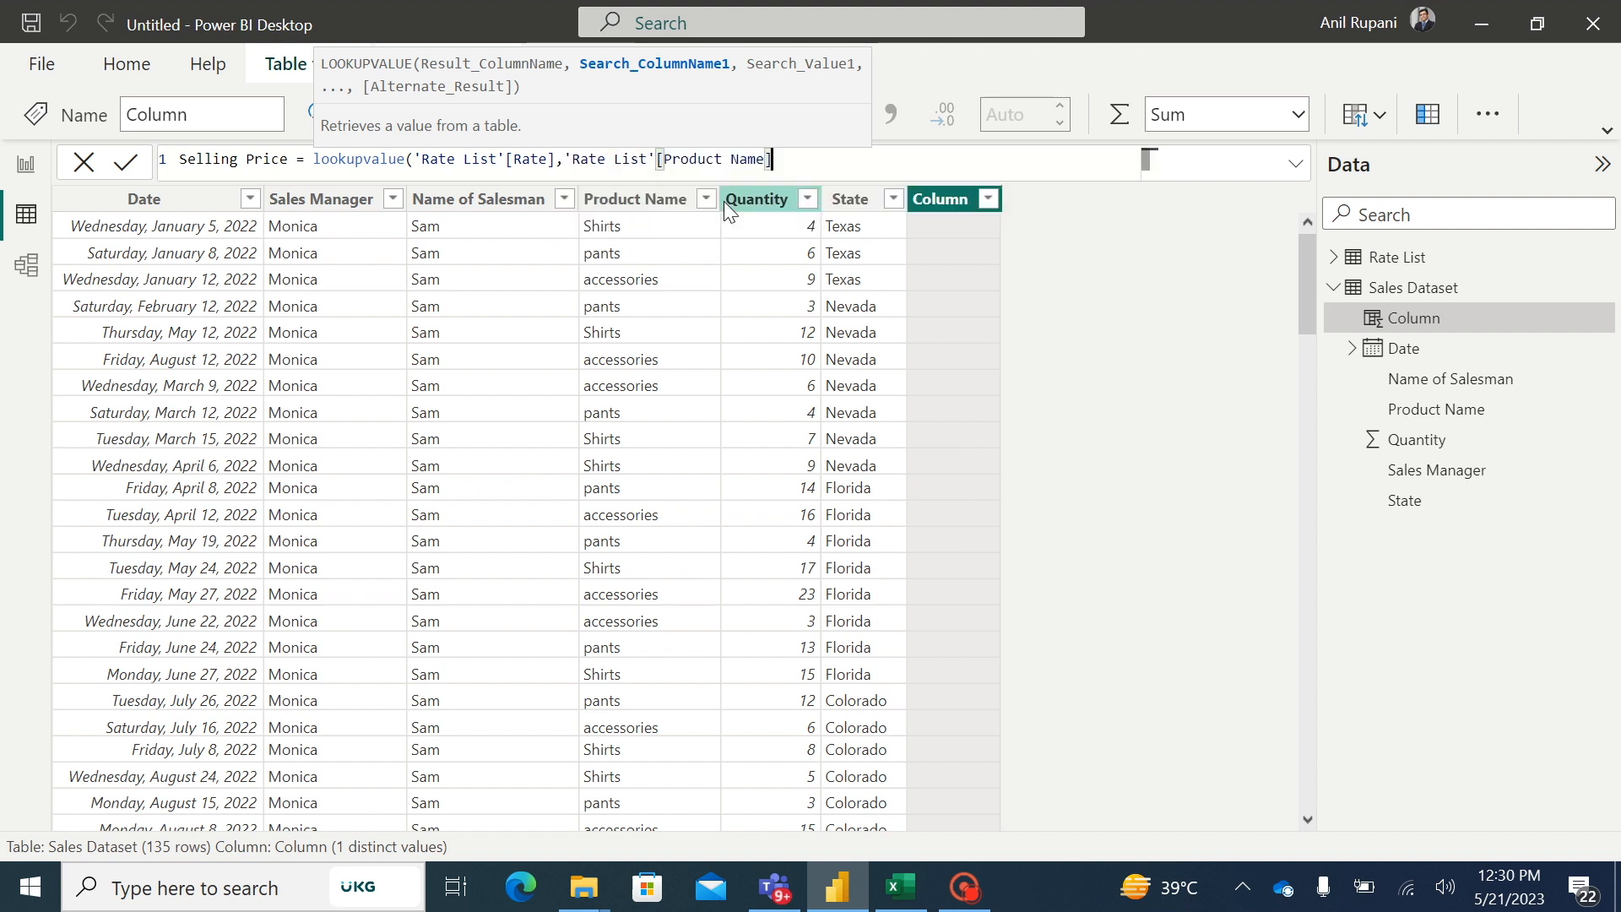
text(,)
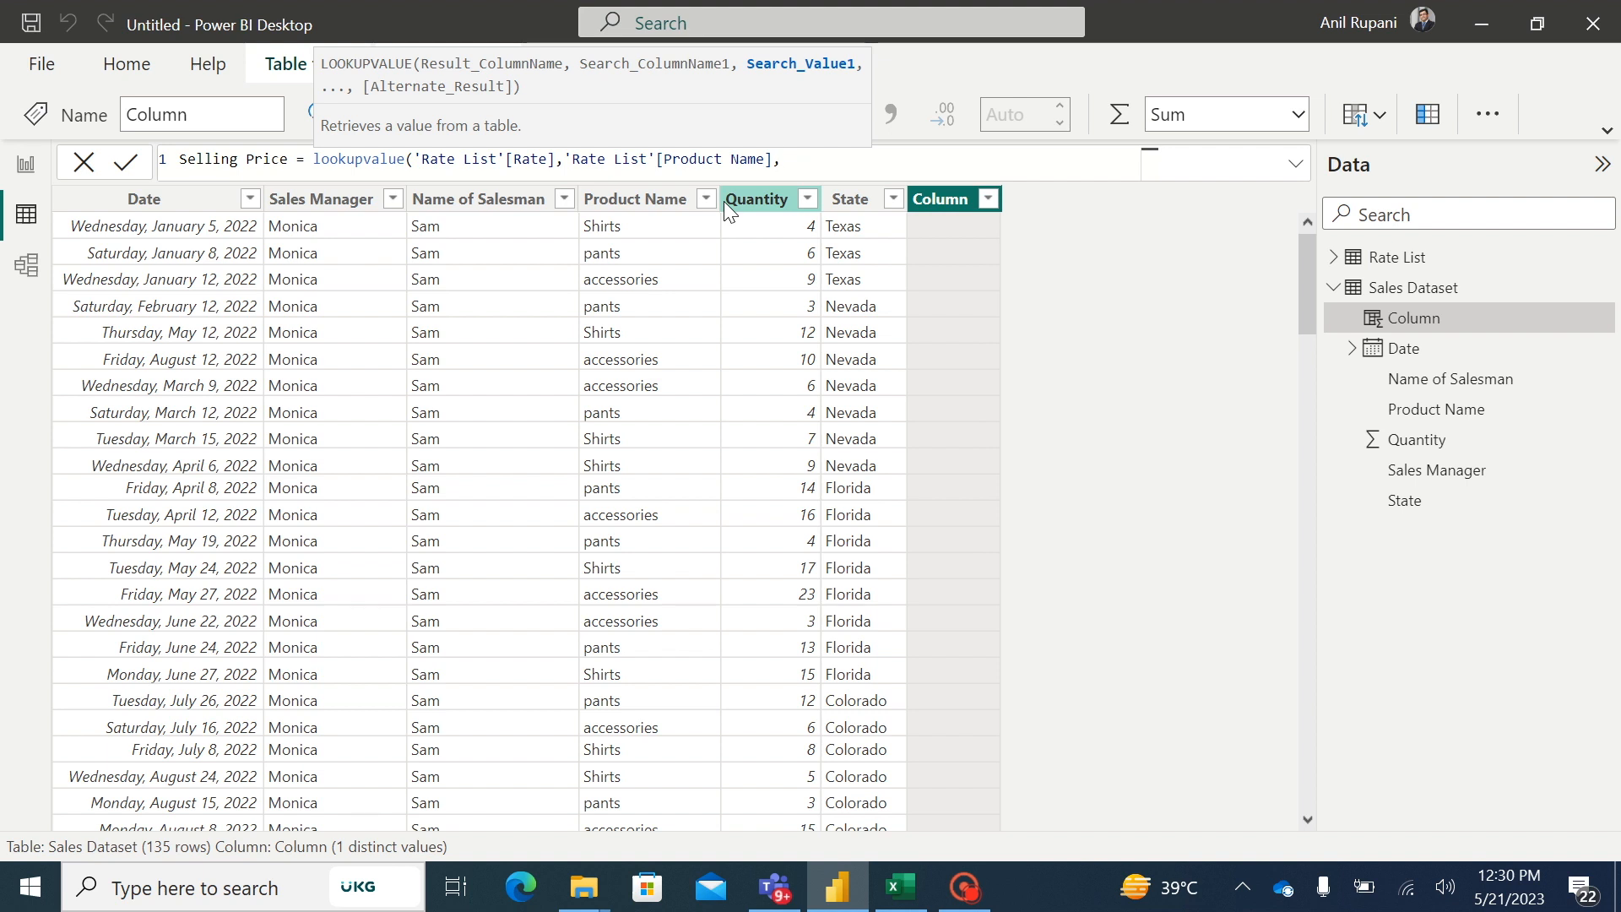
text(pr)
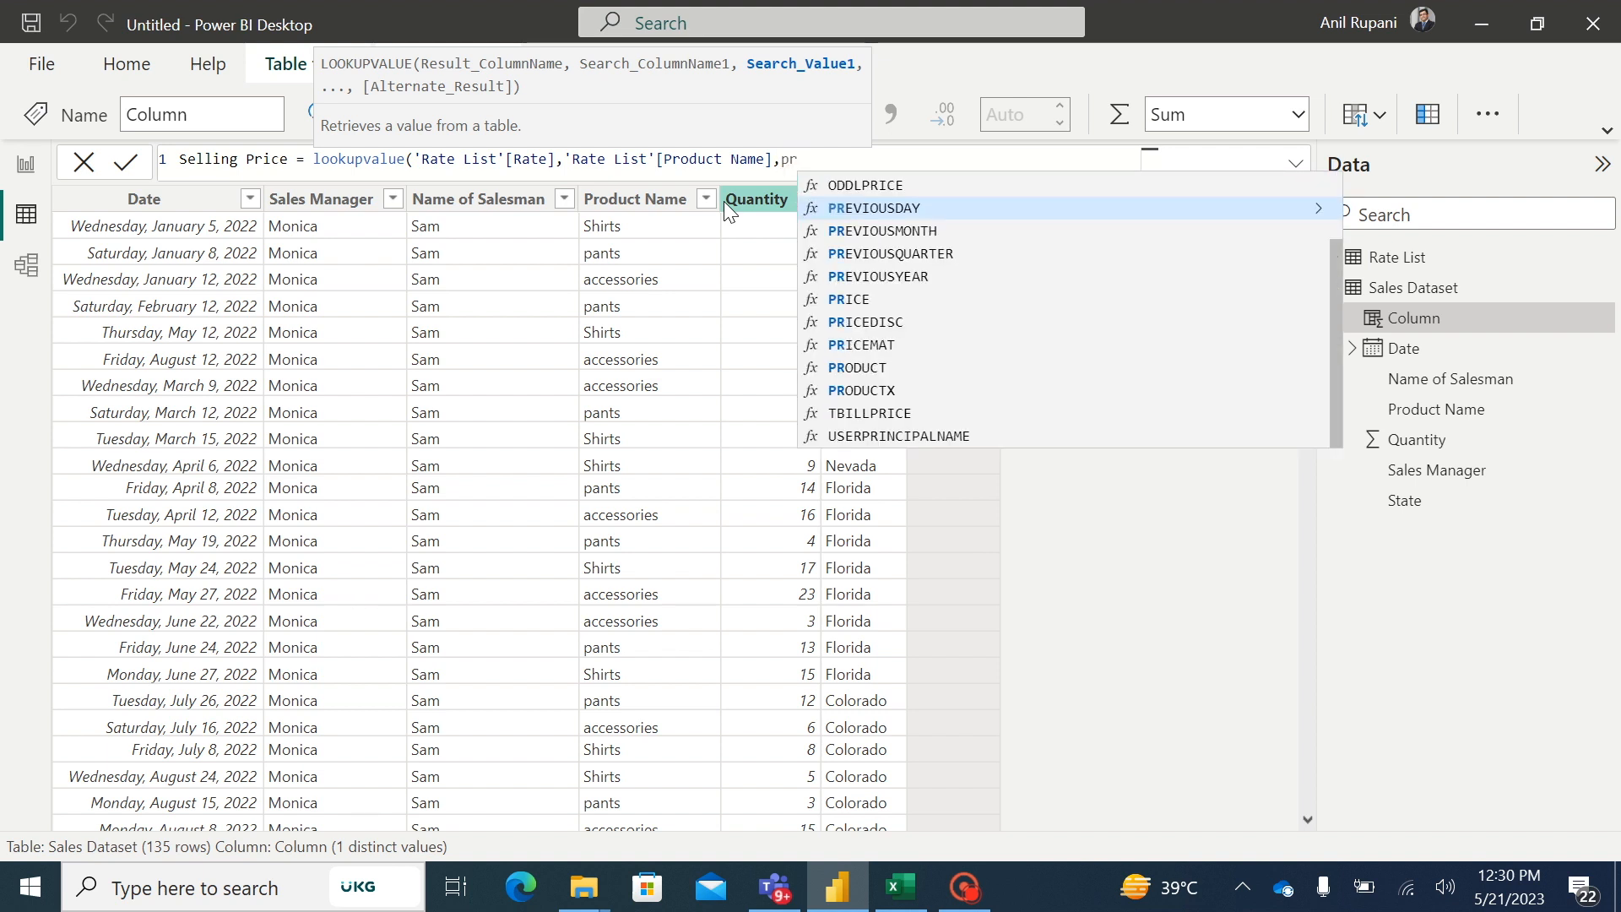
text(o)
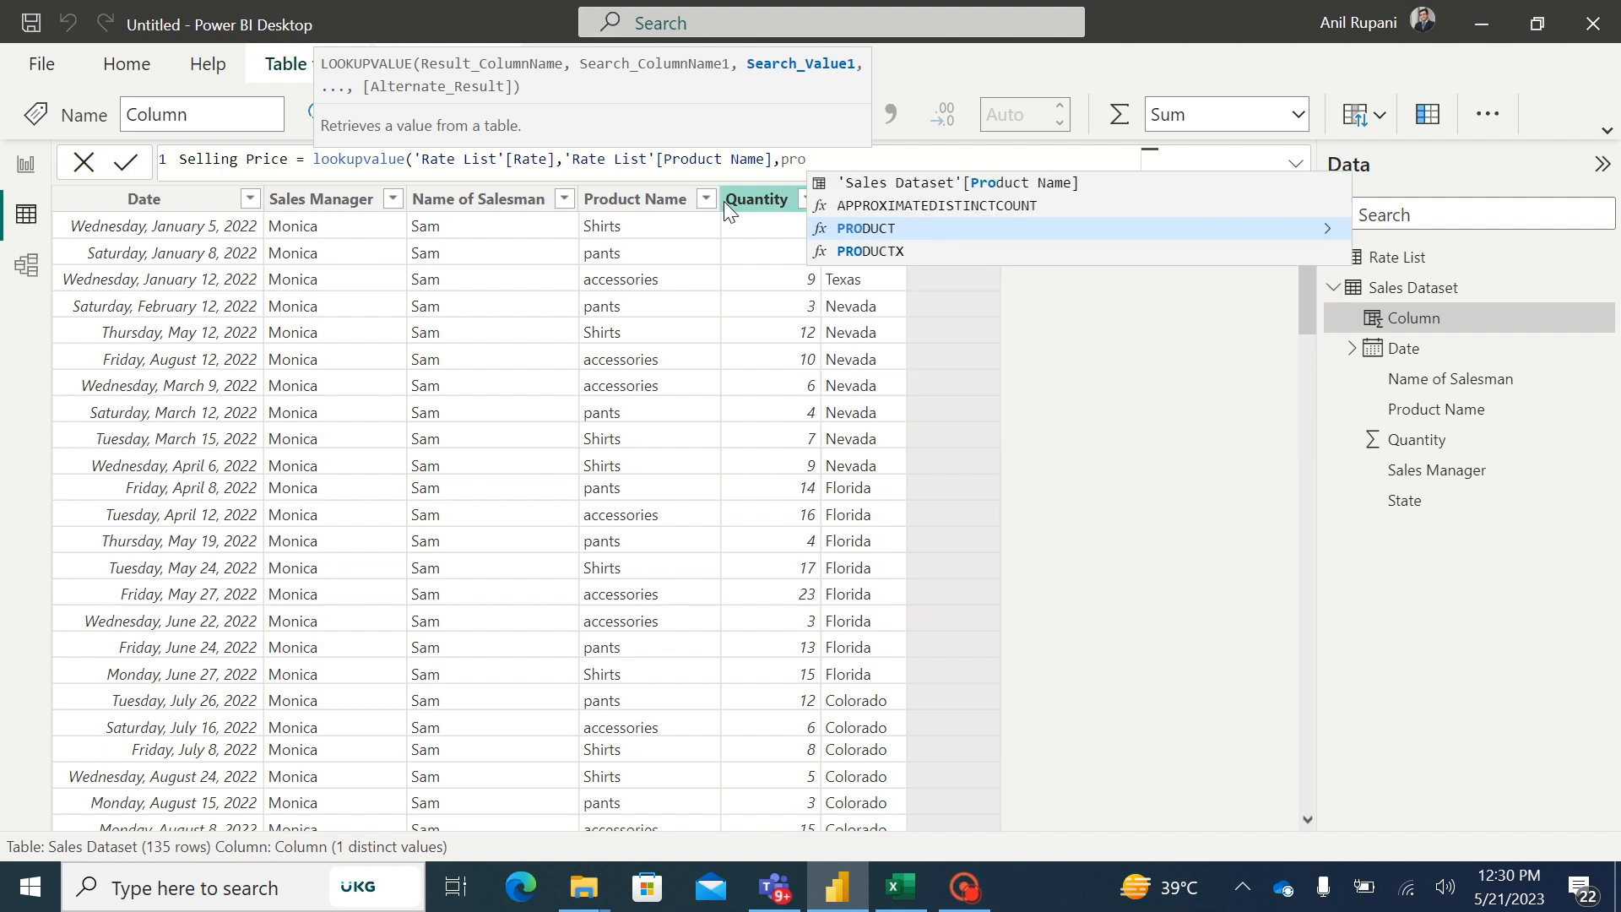
click(932, 189)
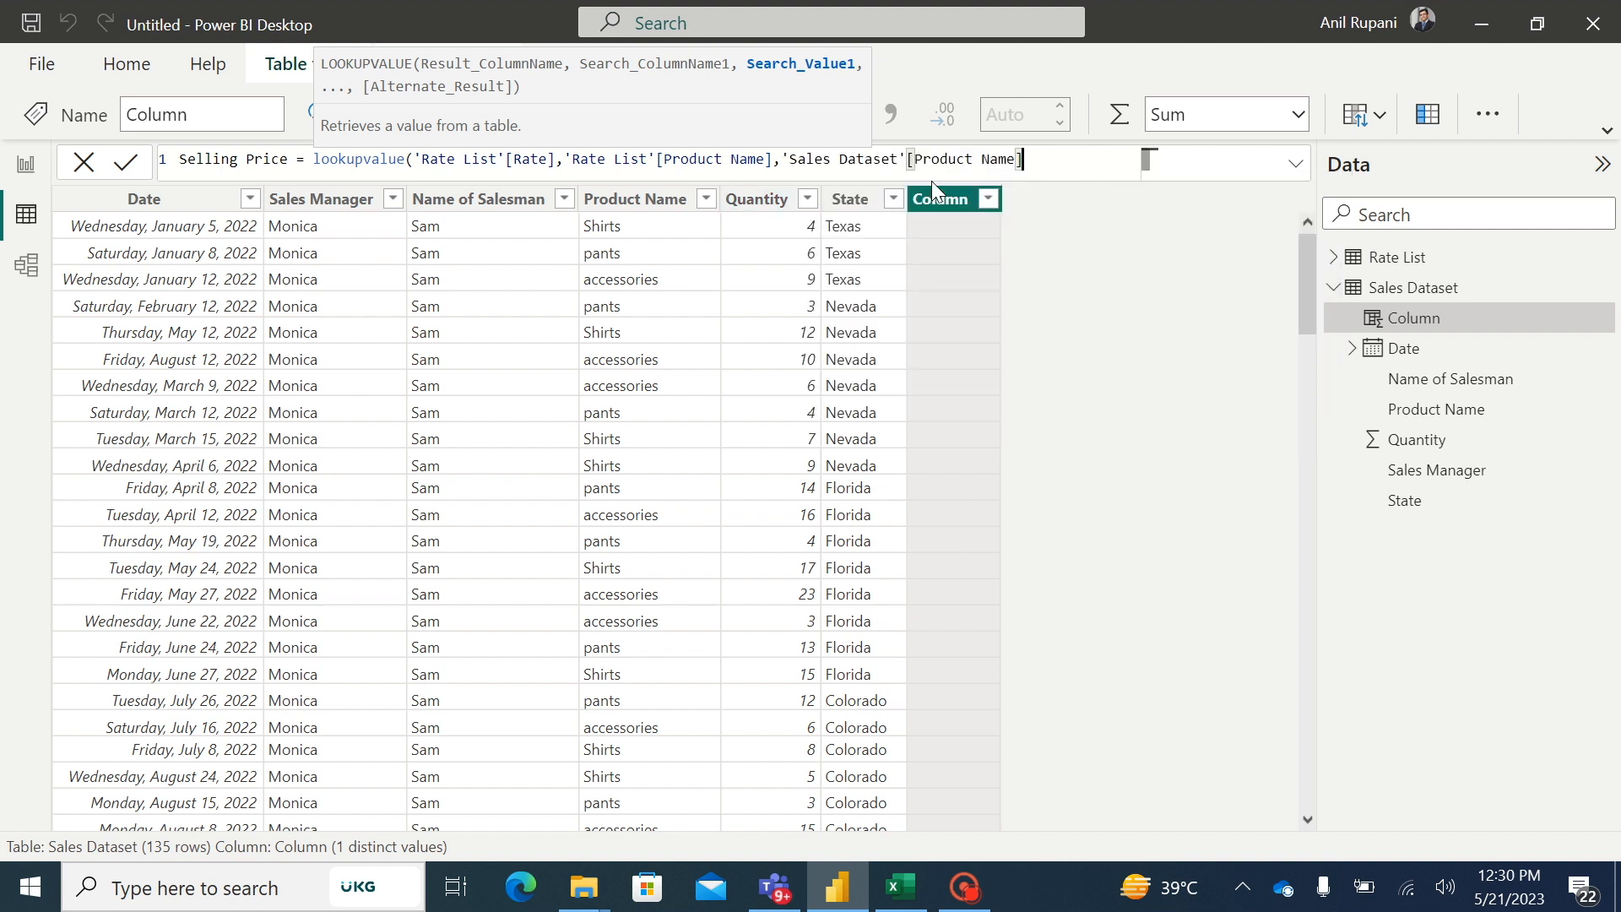
text())
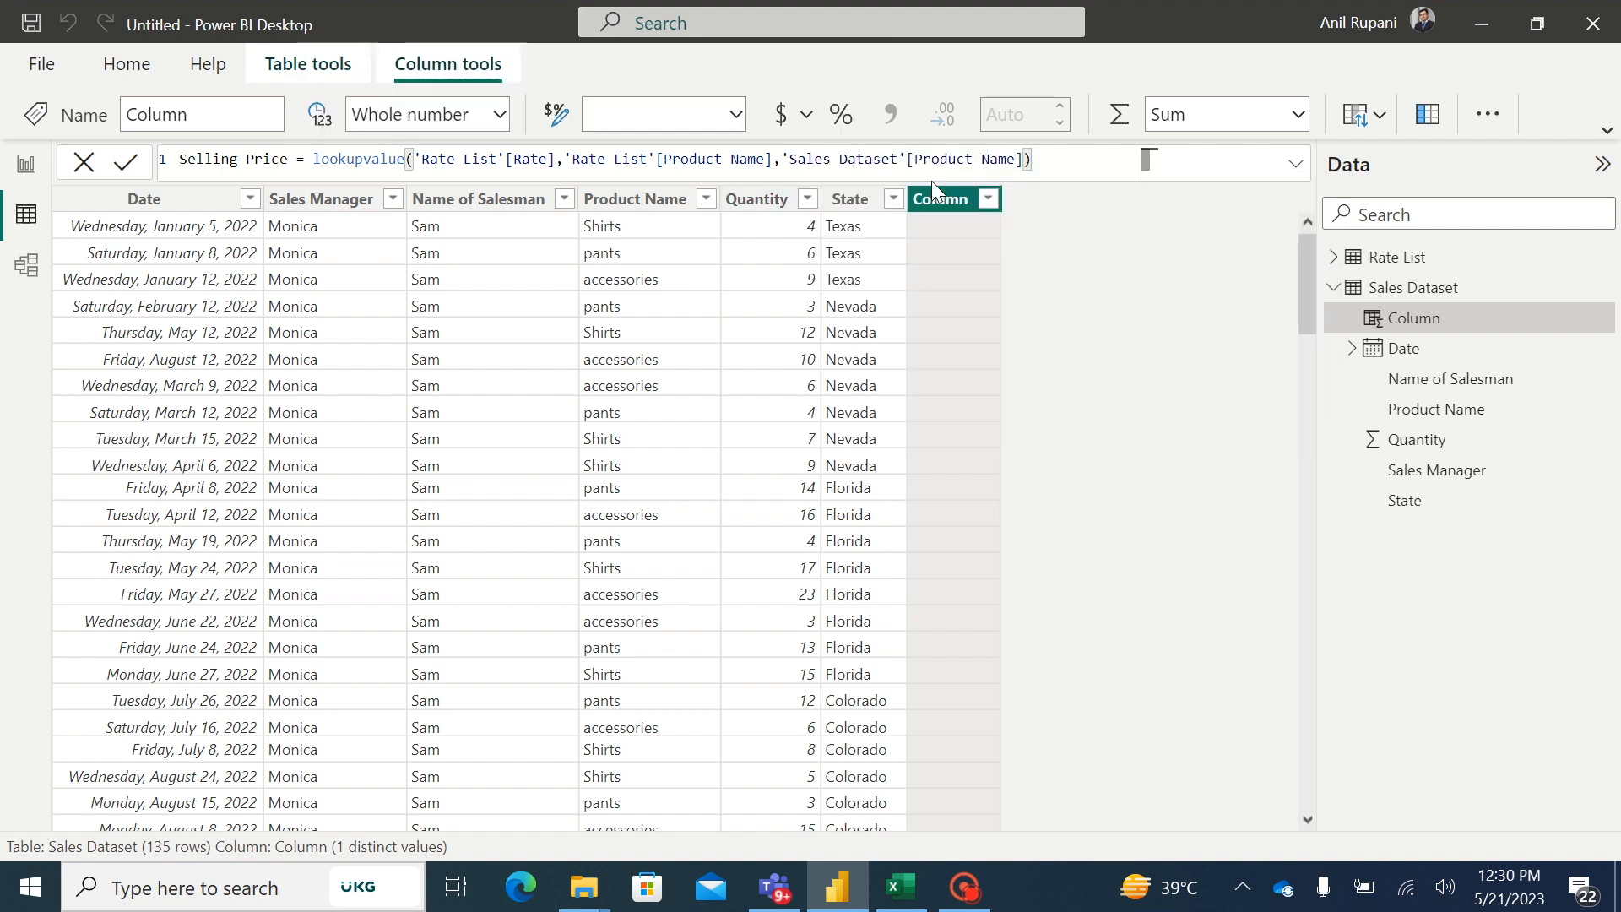
key(Return)
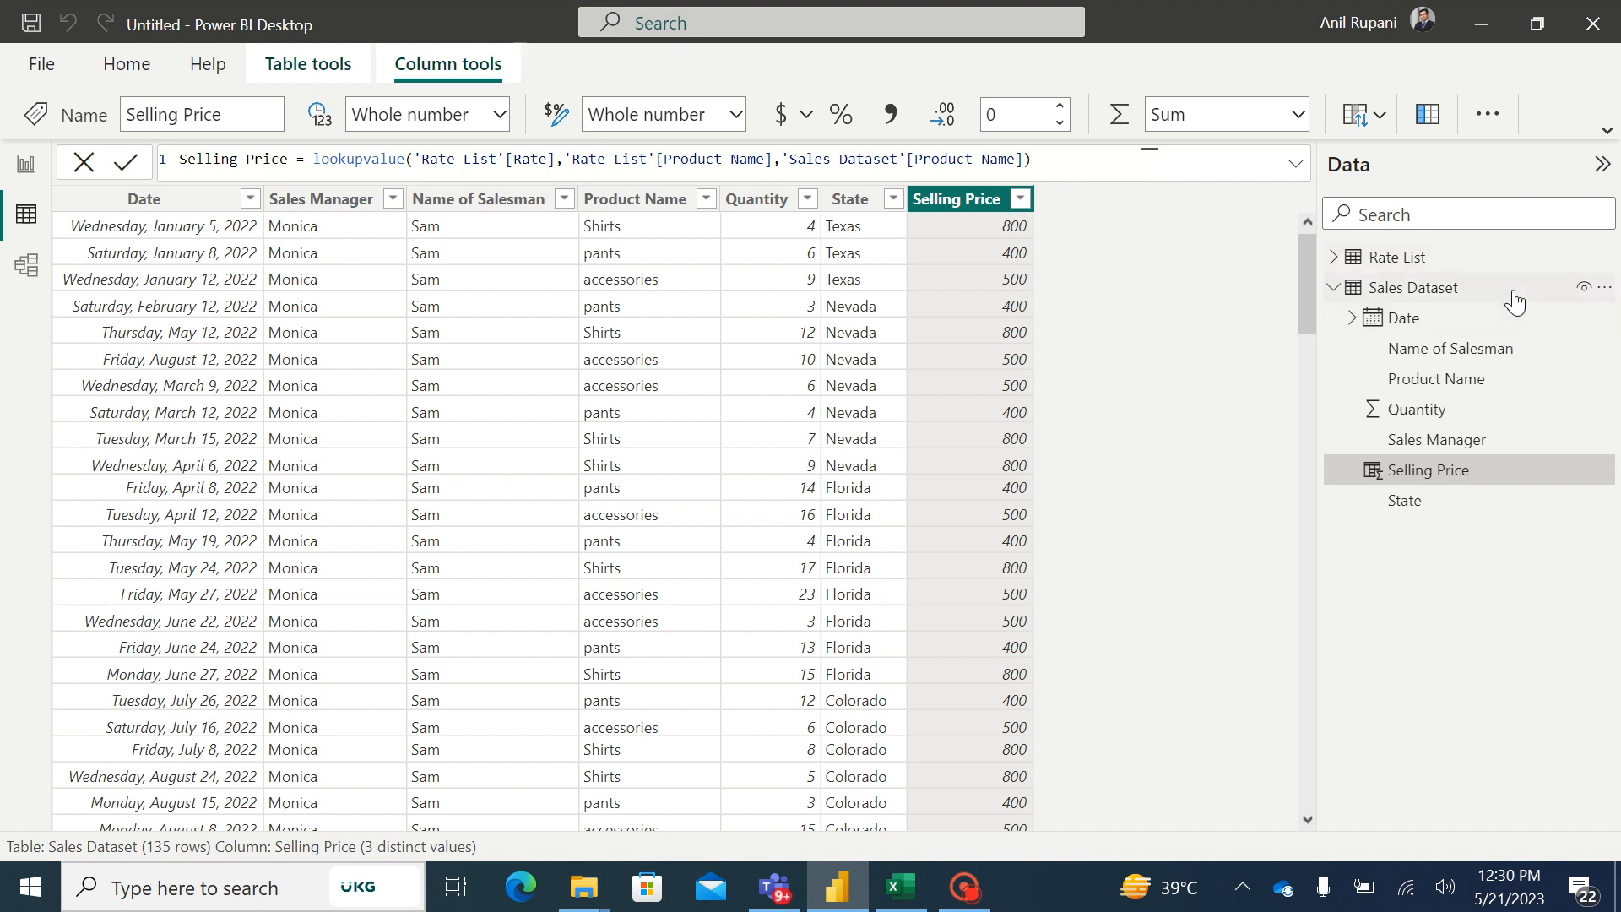
- Add a calculated column to Sales Dataset with the formula Sales = 'Sales Dataset'[Quantity]*'Sales Dataset'[Selling Price]
click(1604, 288)
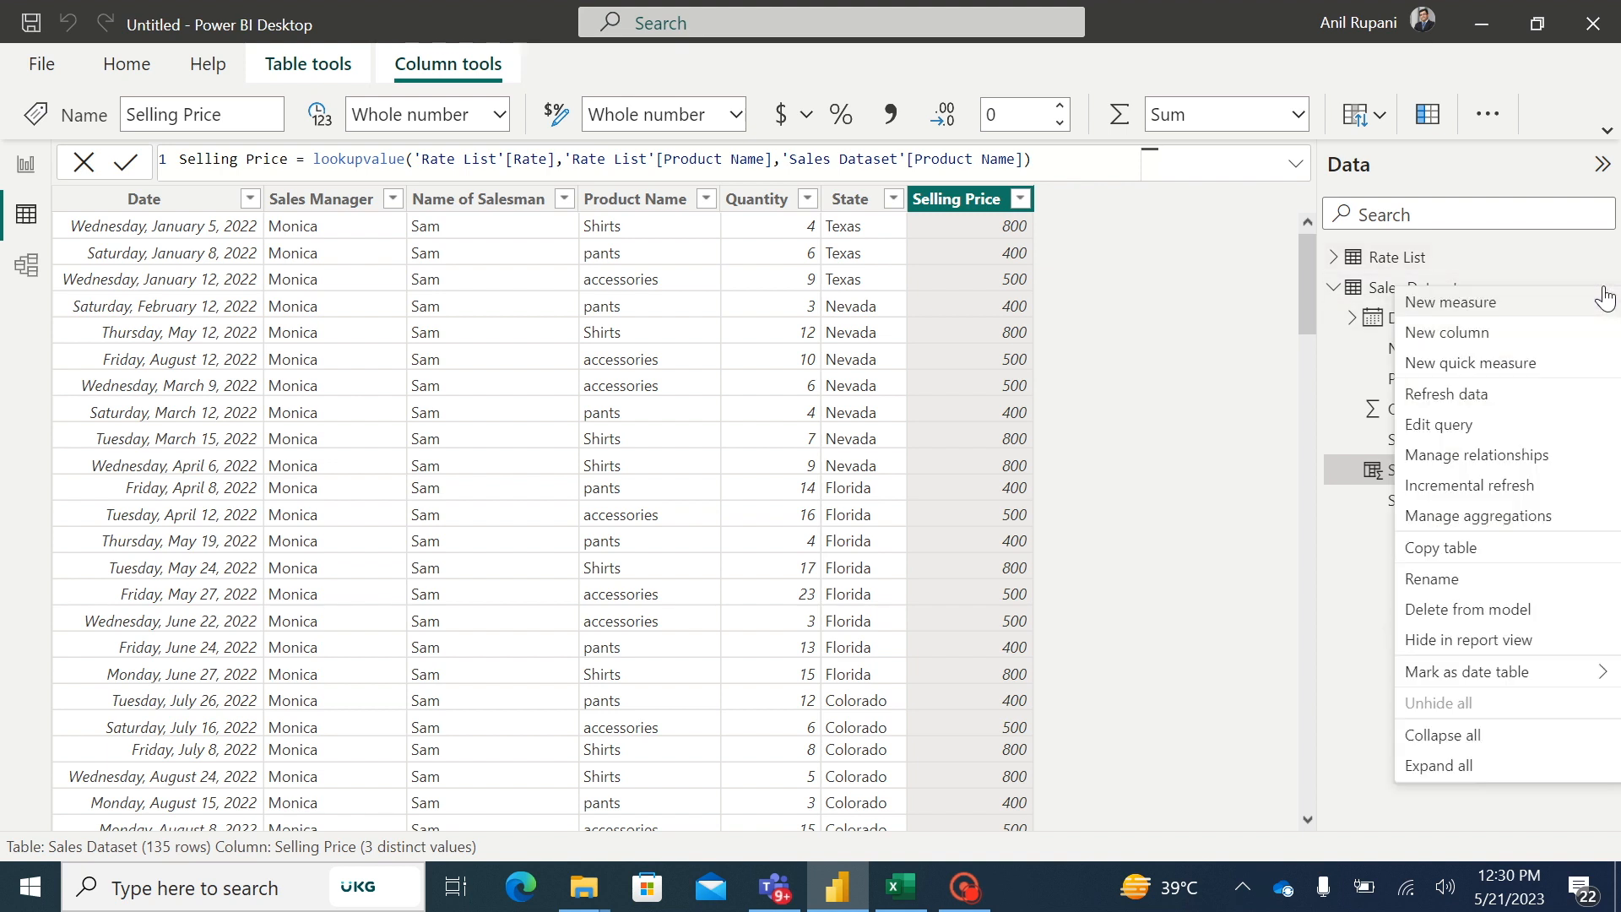
click(1462, 336)
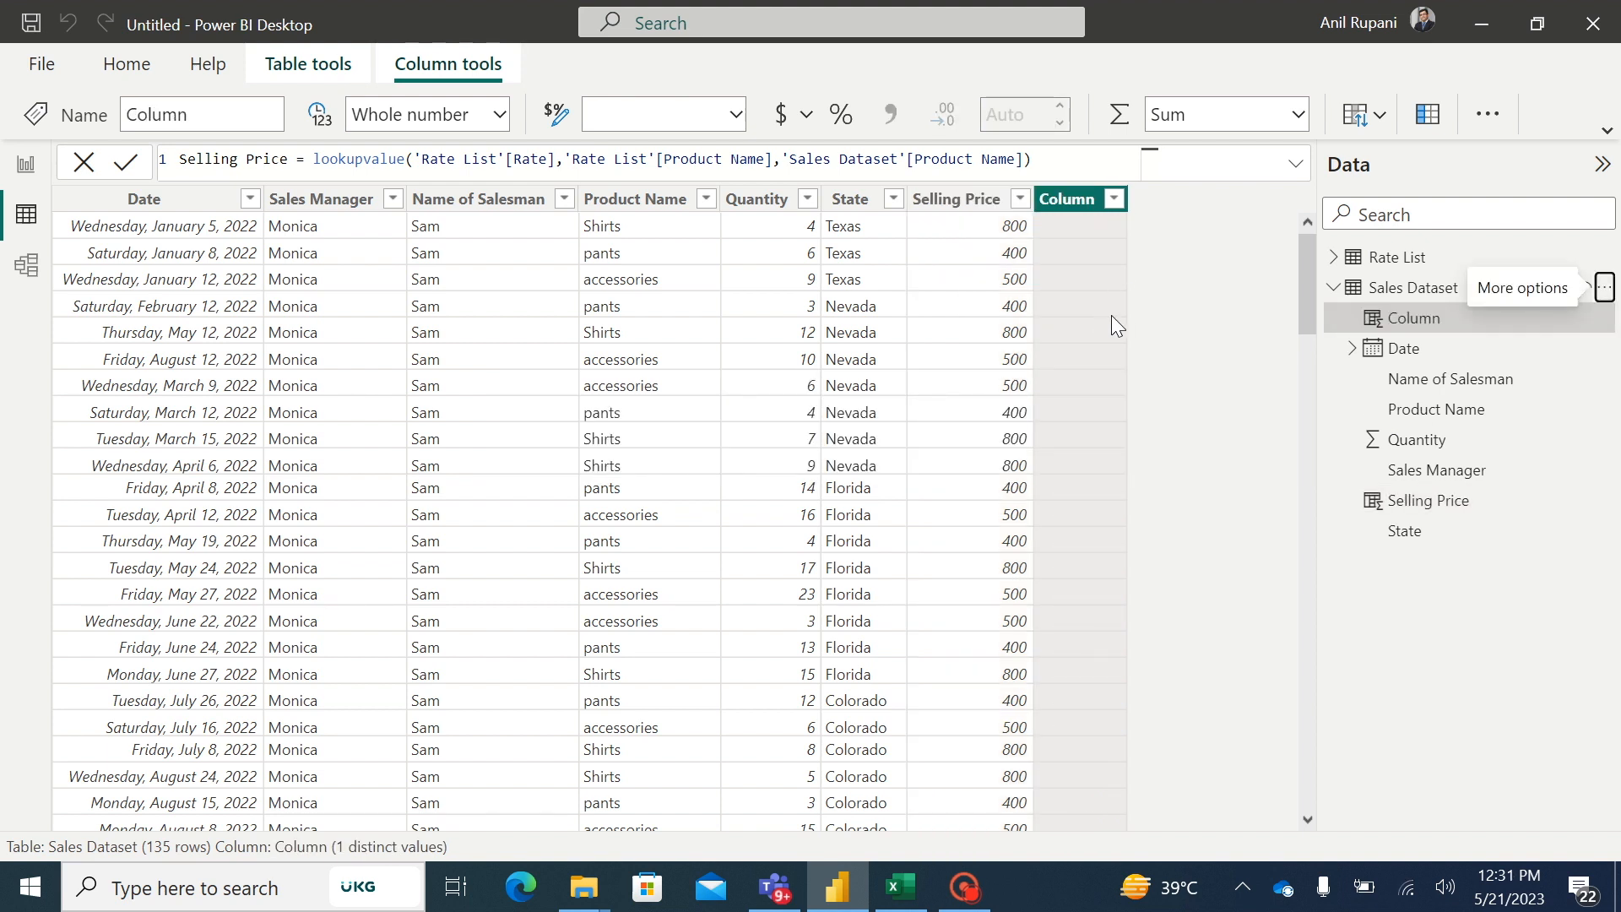
key(BackSpace)
text(Sales = )
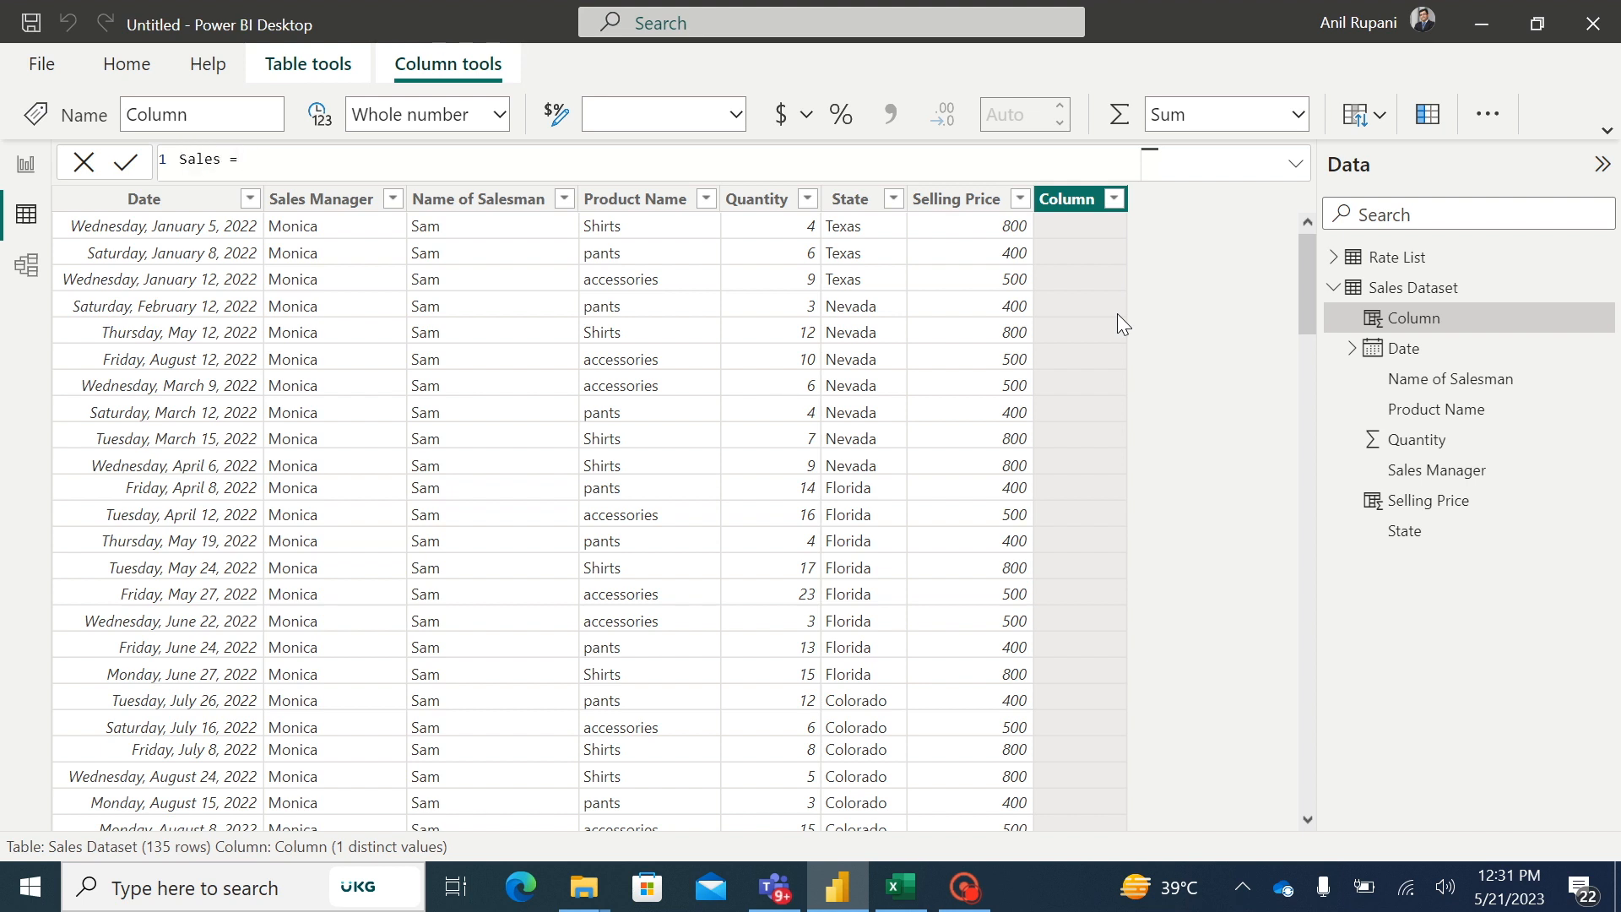
text(Q)
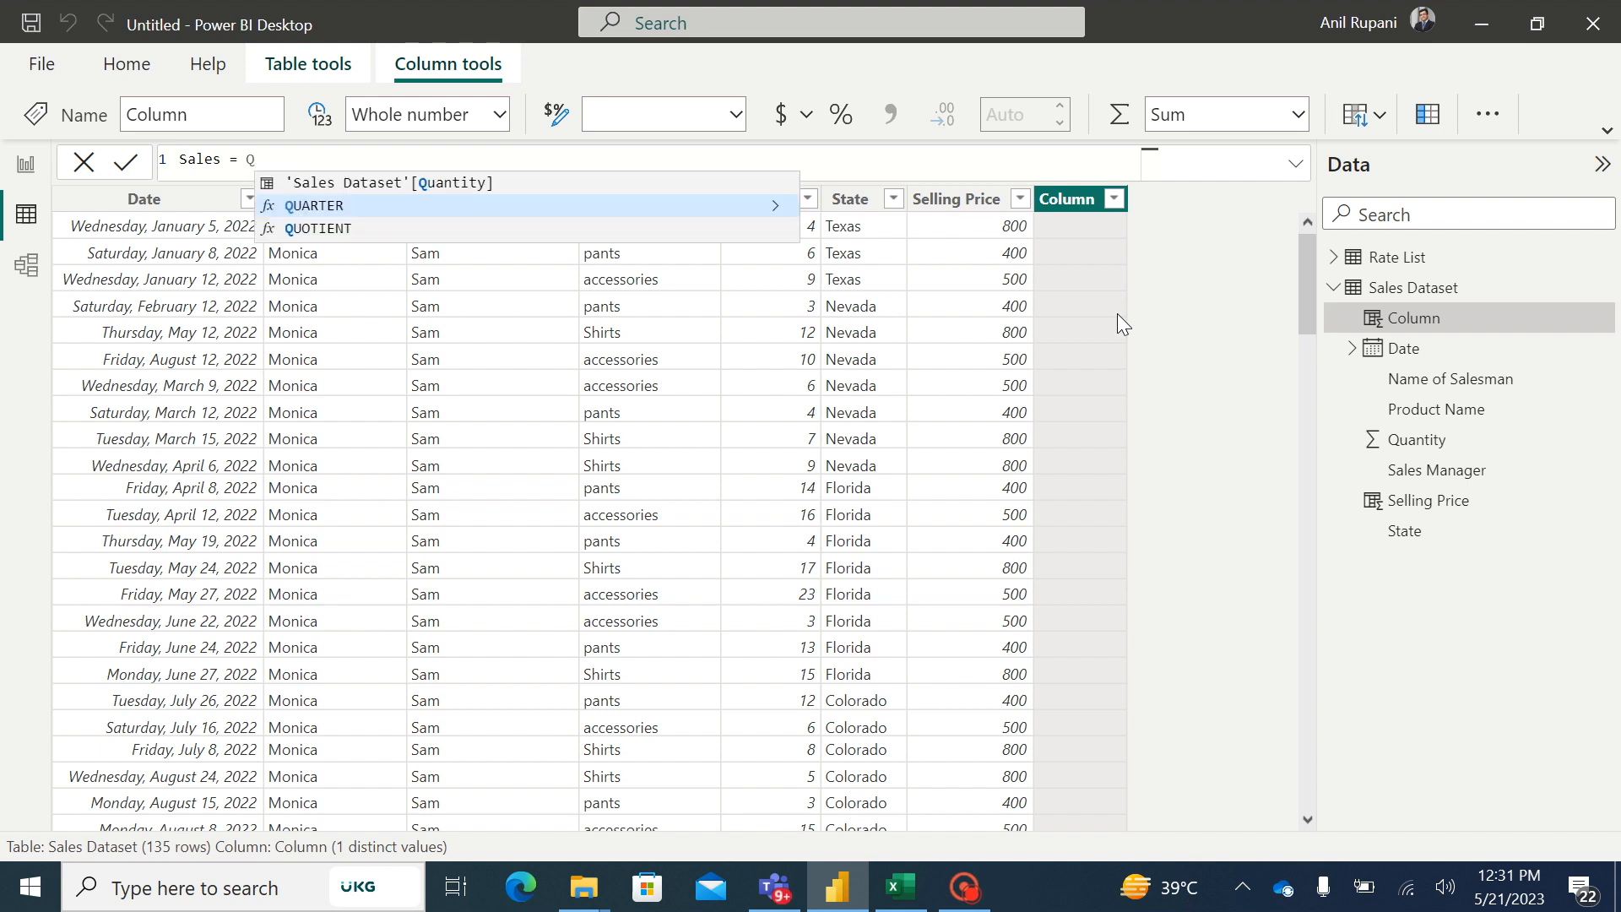
click(389, 195)
text(*)
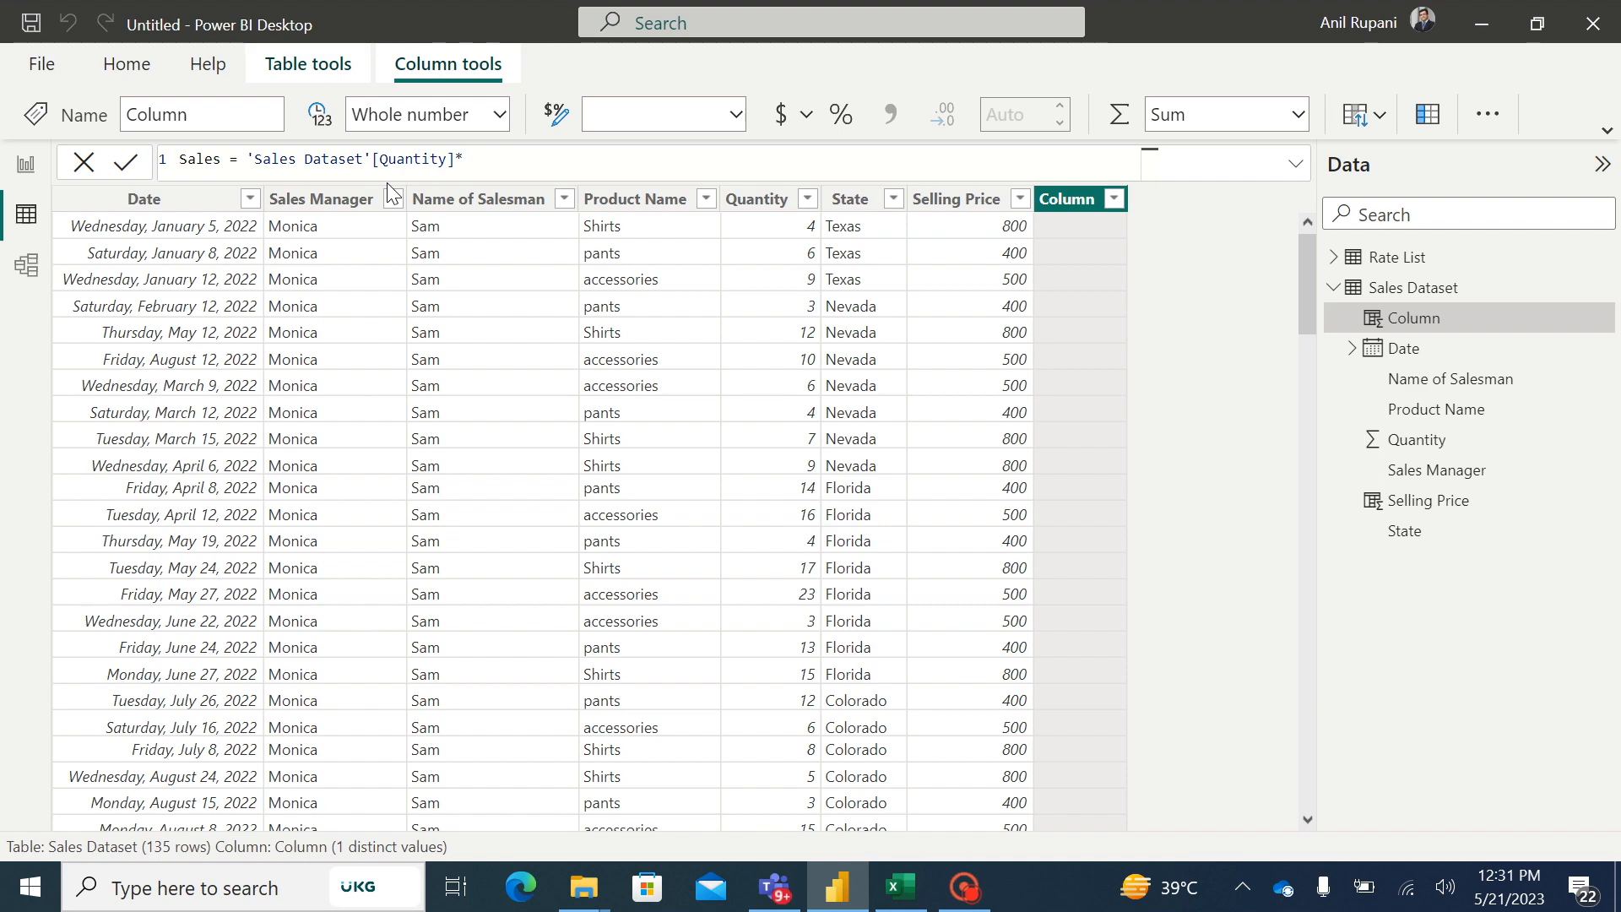
text(selling)
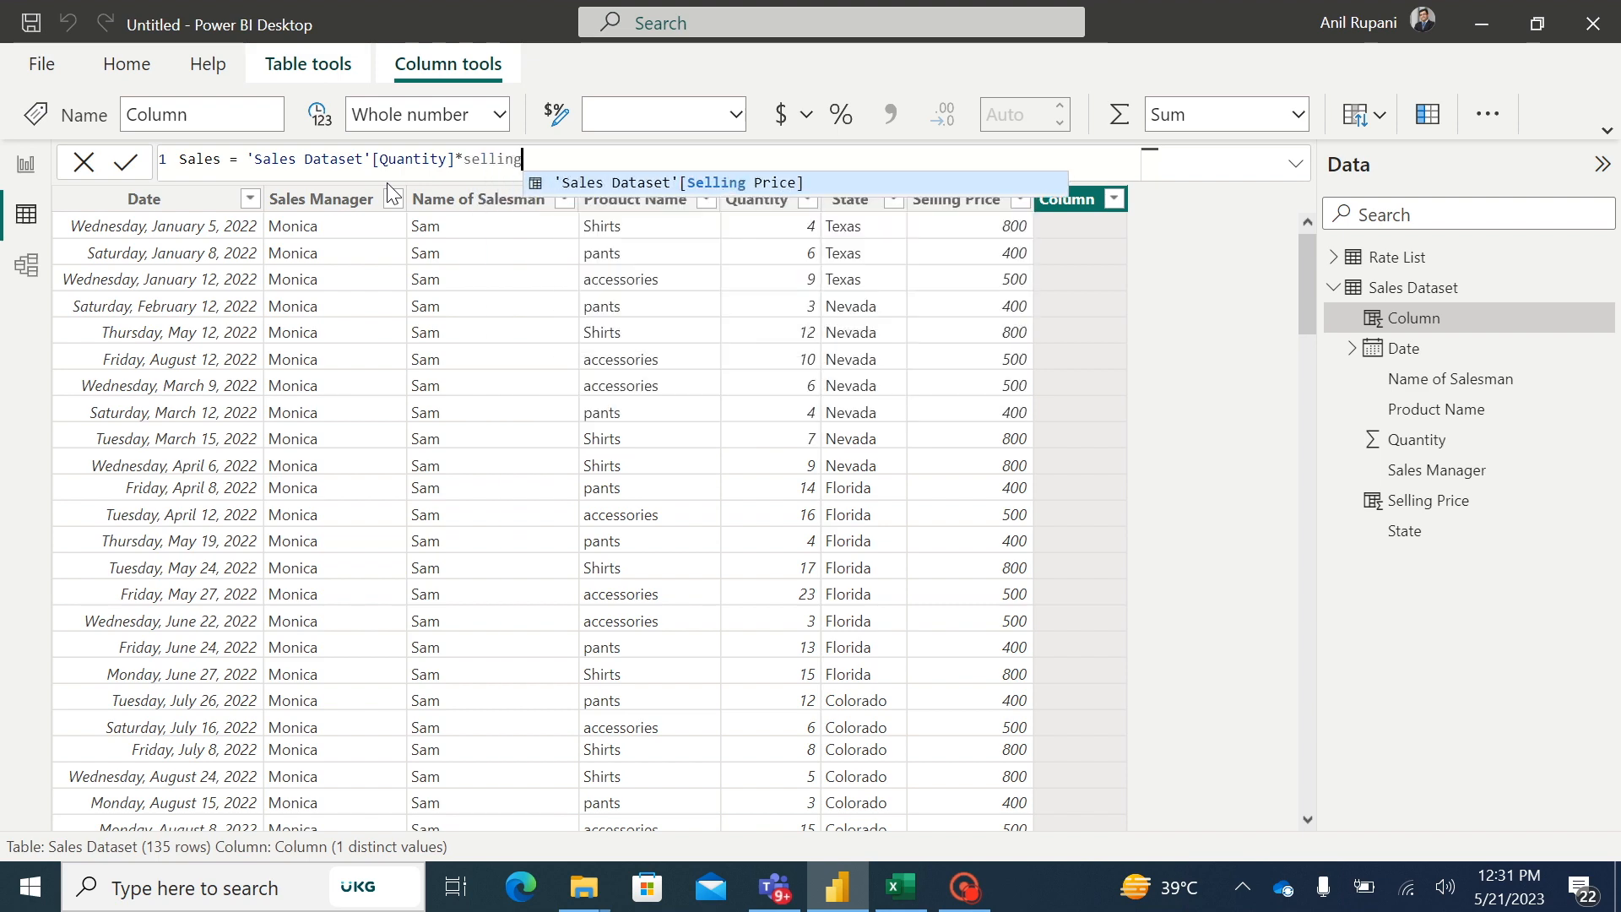
click(595, 182)
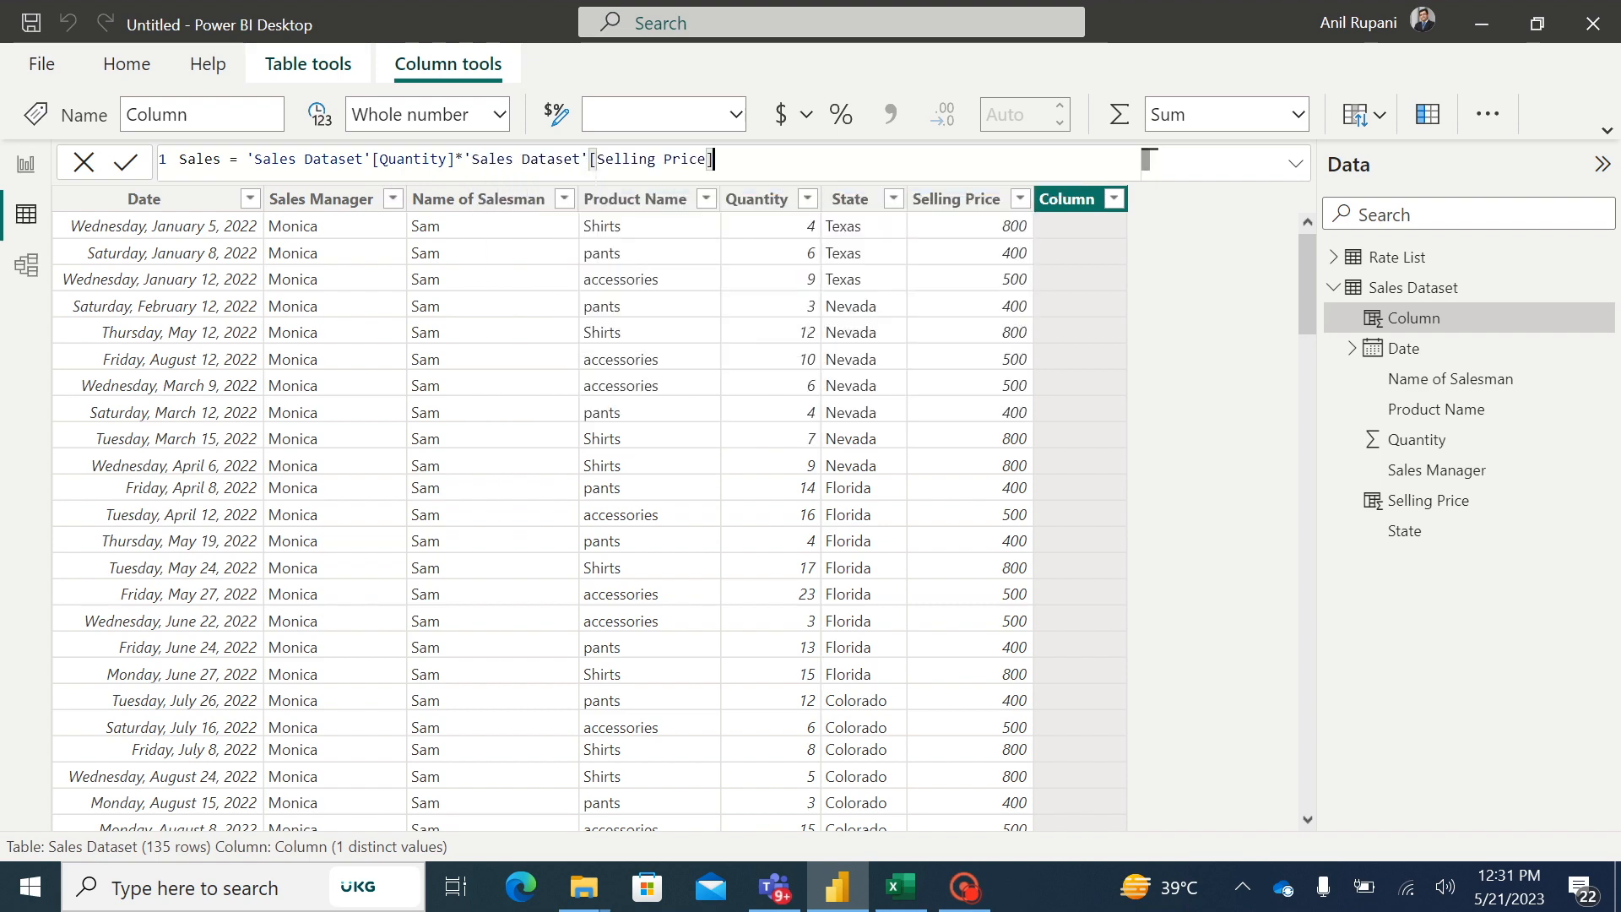
key(Return)
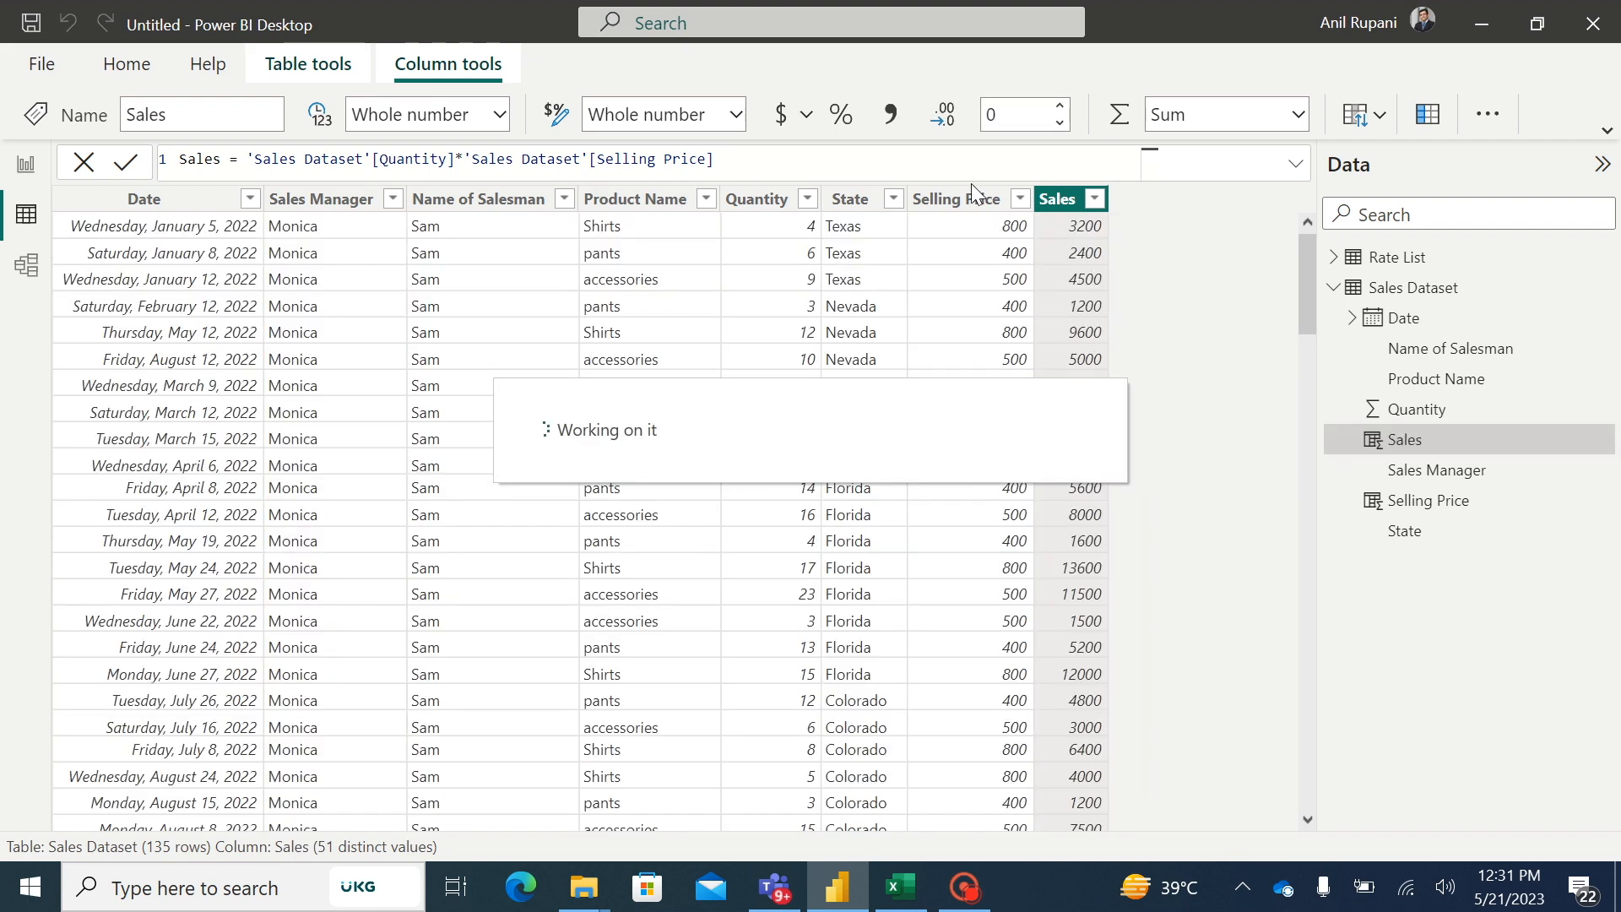
- Format the Selling Price and Sales columns of Sales Dataset as dollar currency
click(959, 206)
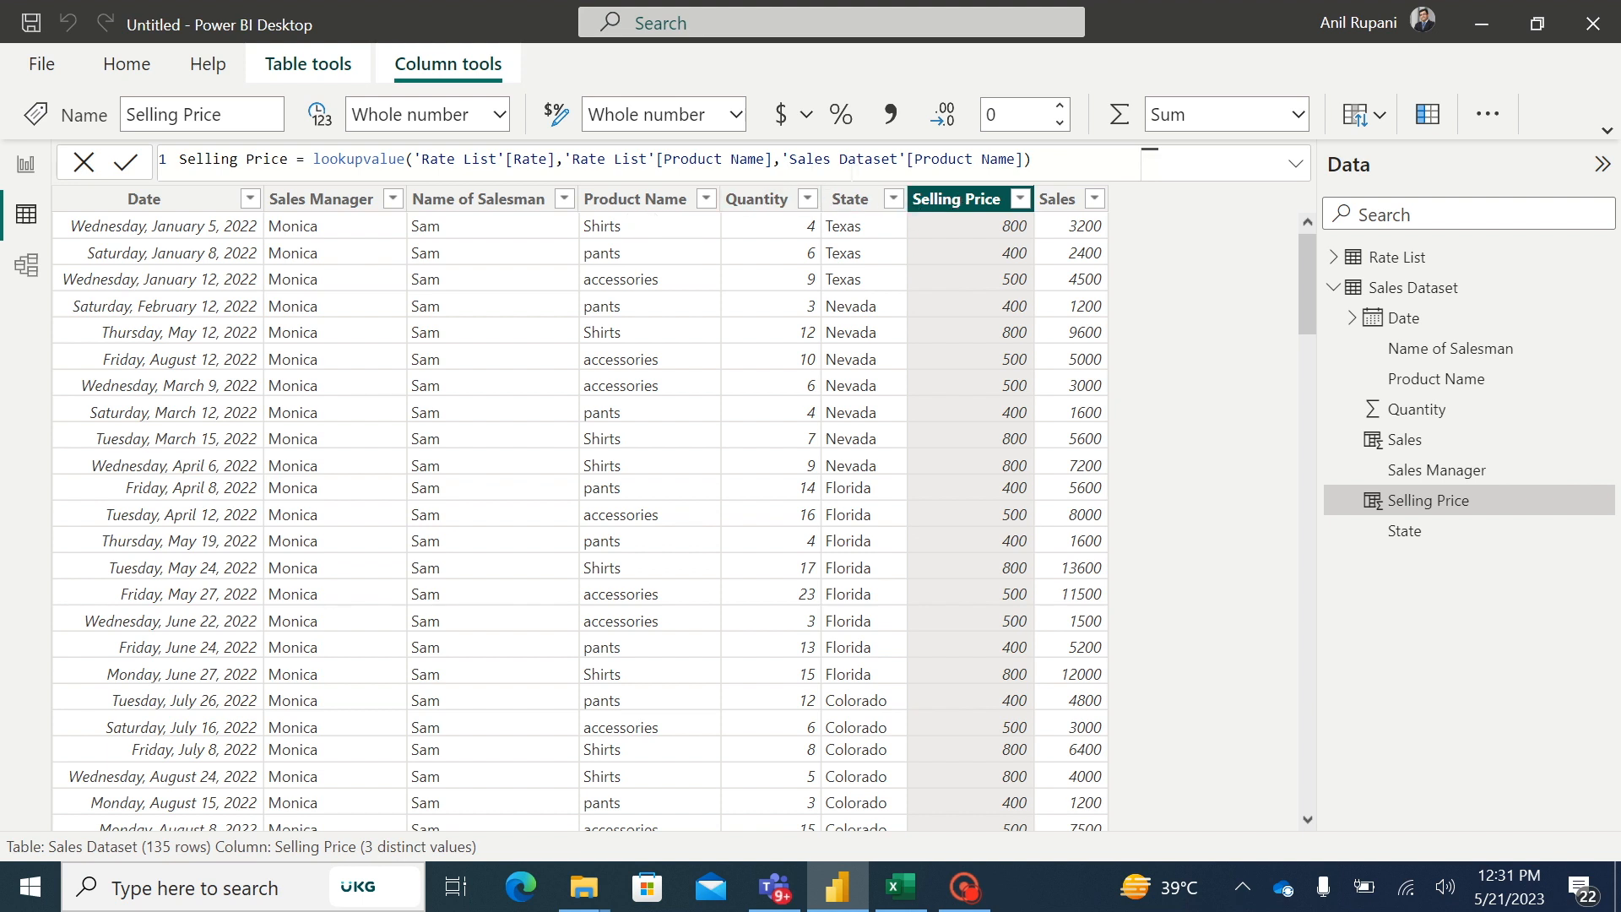
click(781, 118)
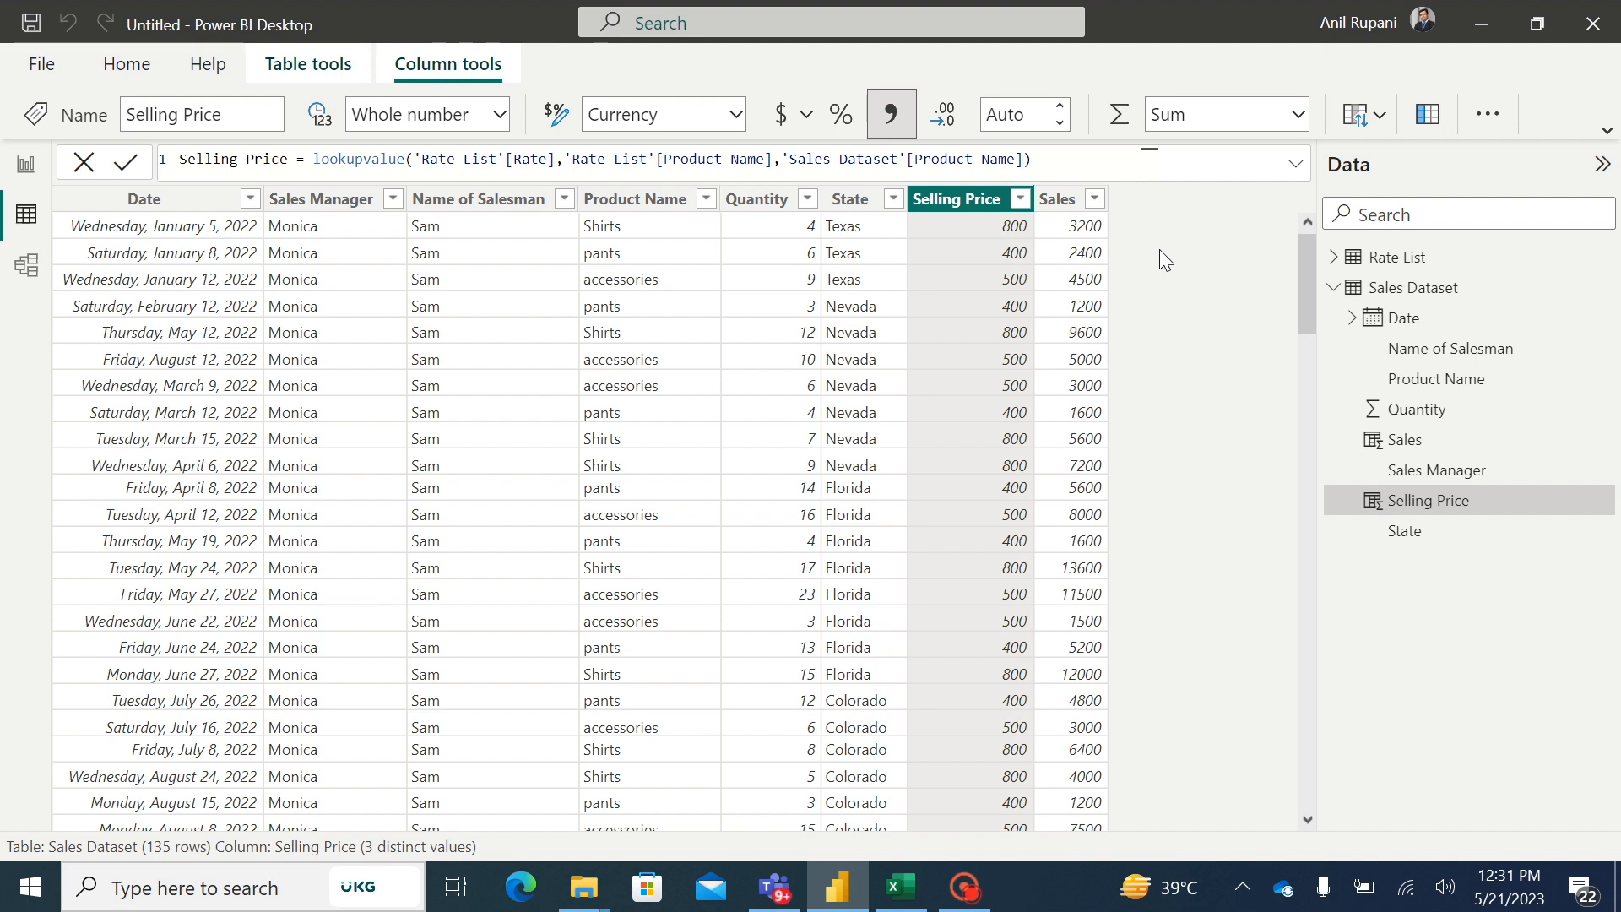
click(1063, 200)
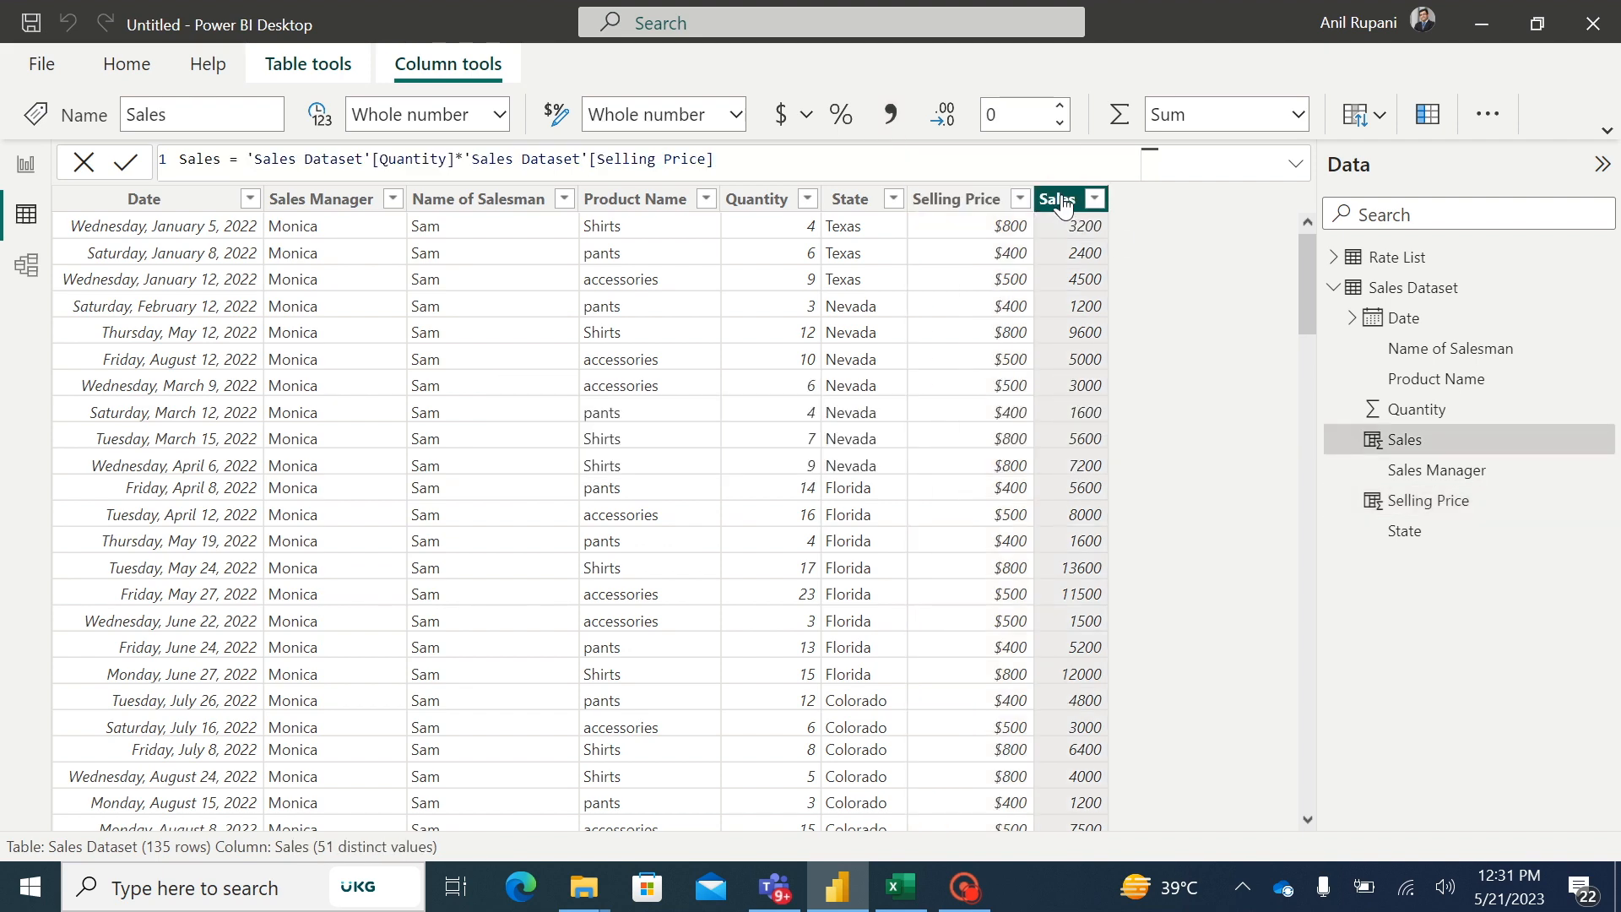
click(782, 114)
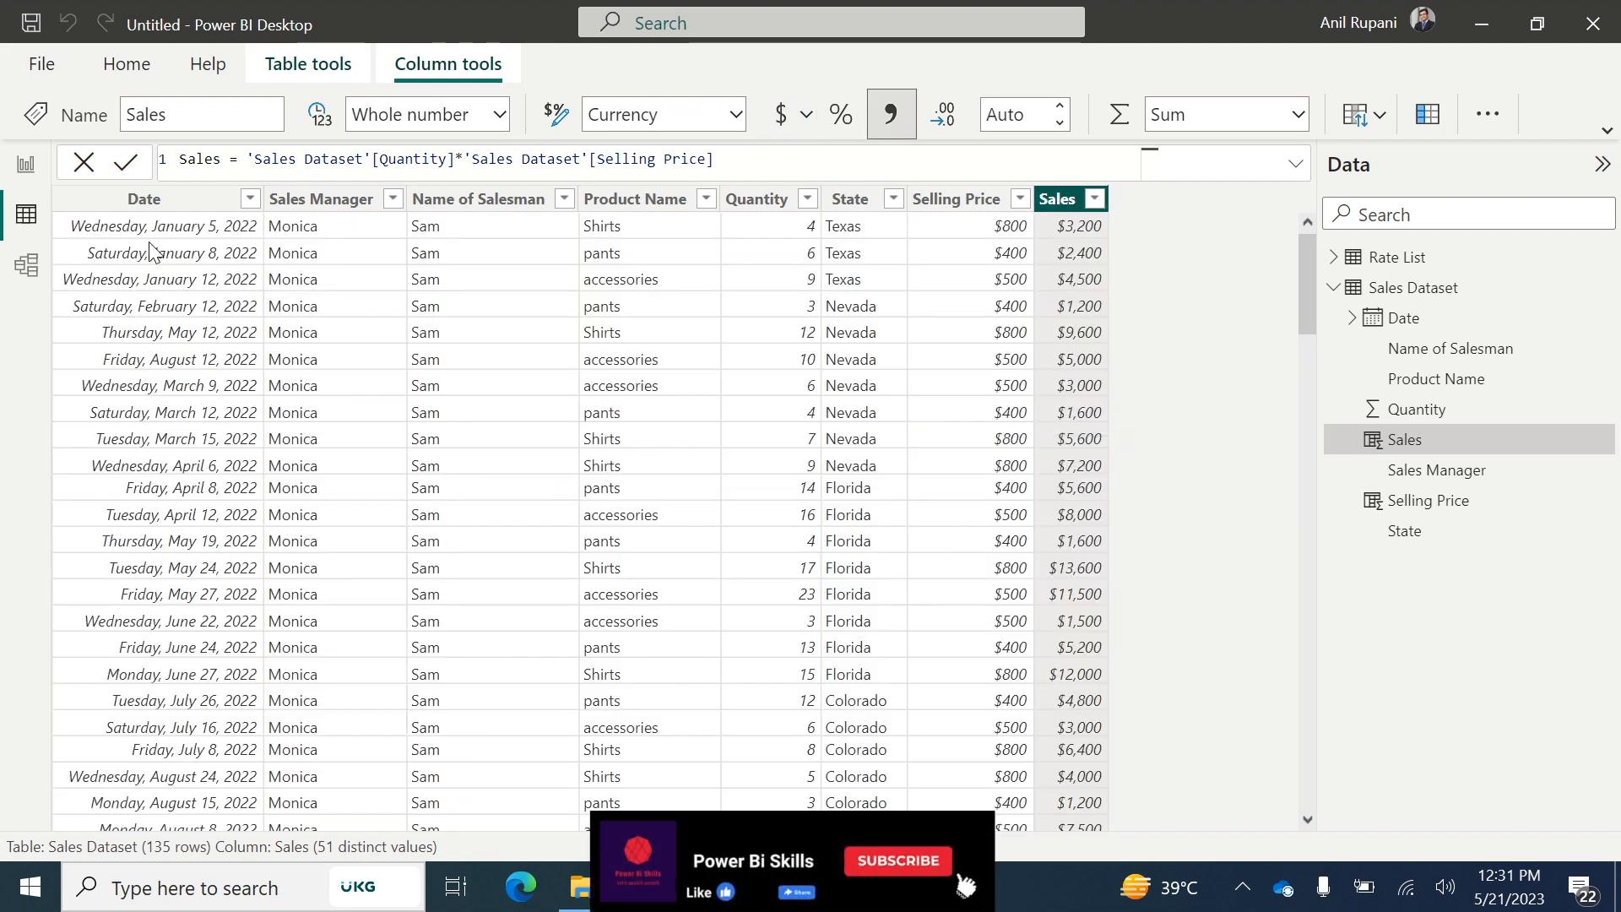
- Insert a new visual on the empty report page and make it a Map
click(26, 167)
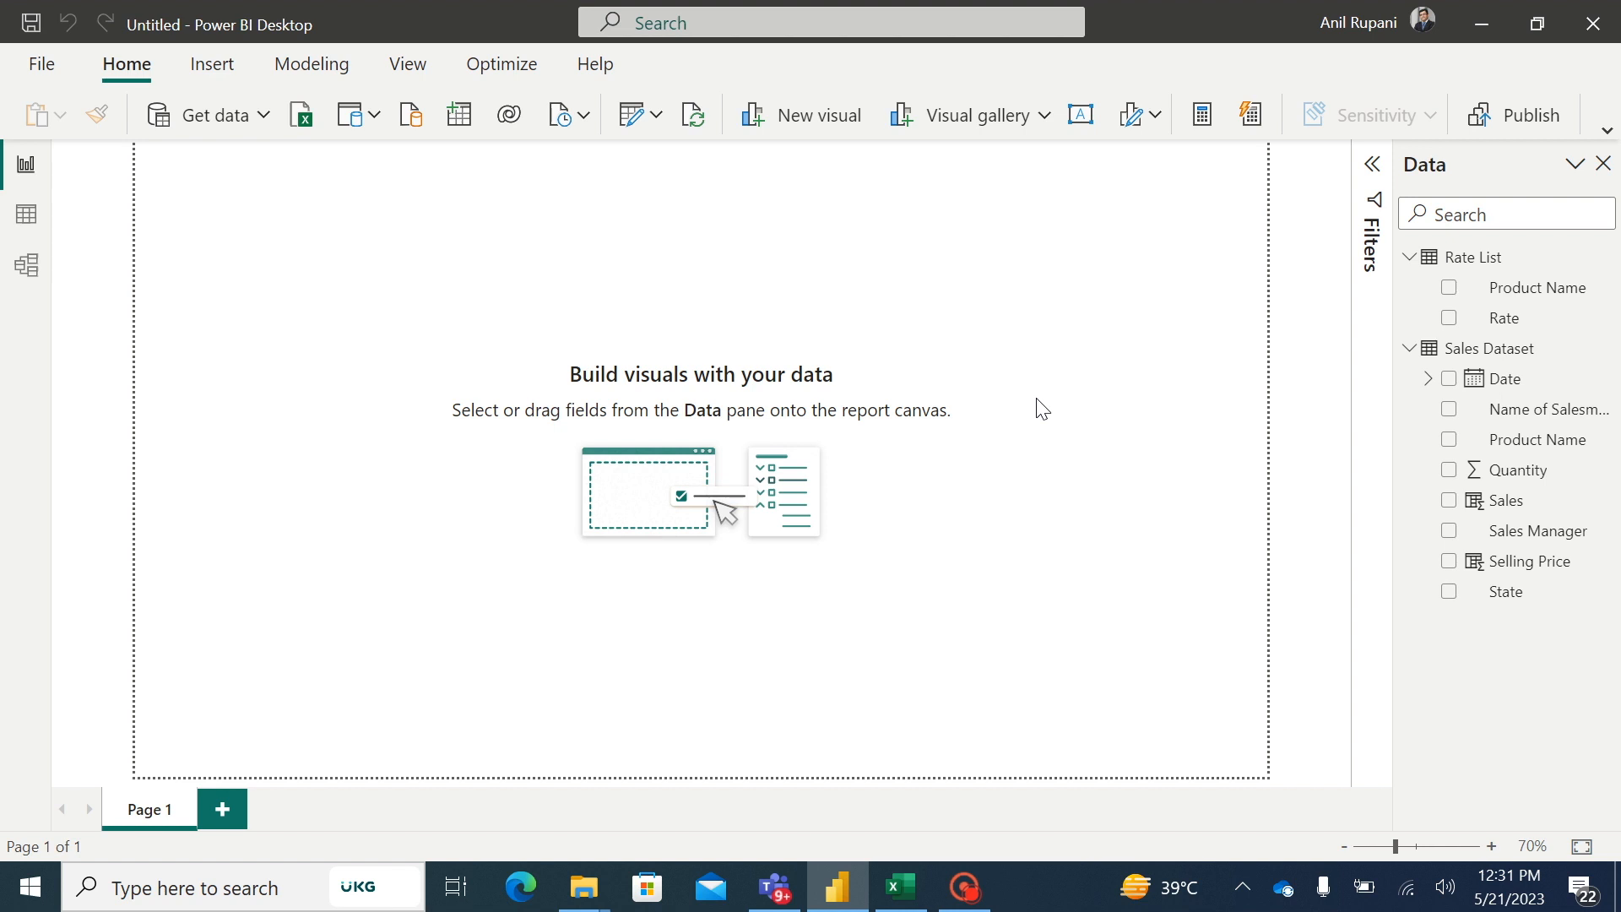
click(812, 118)
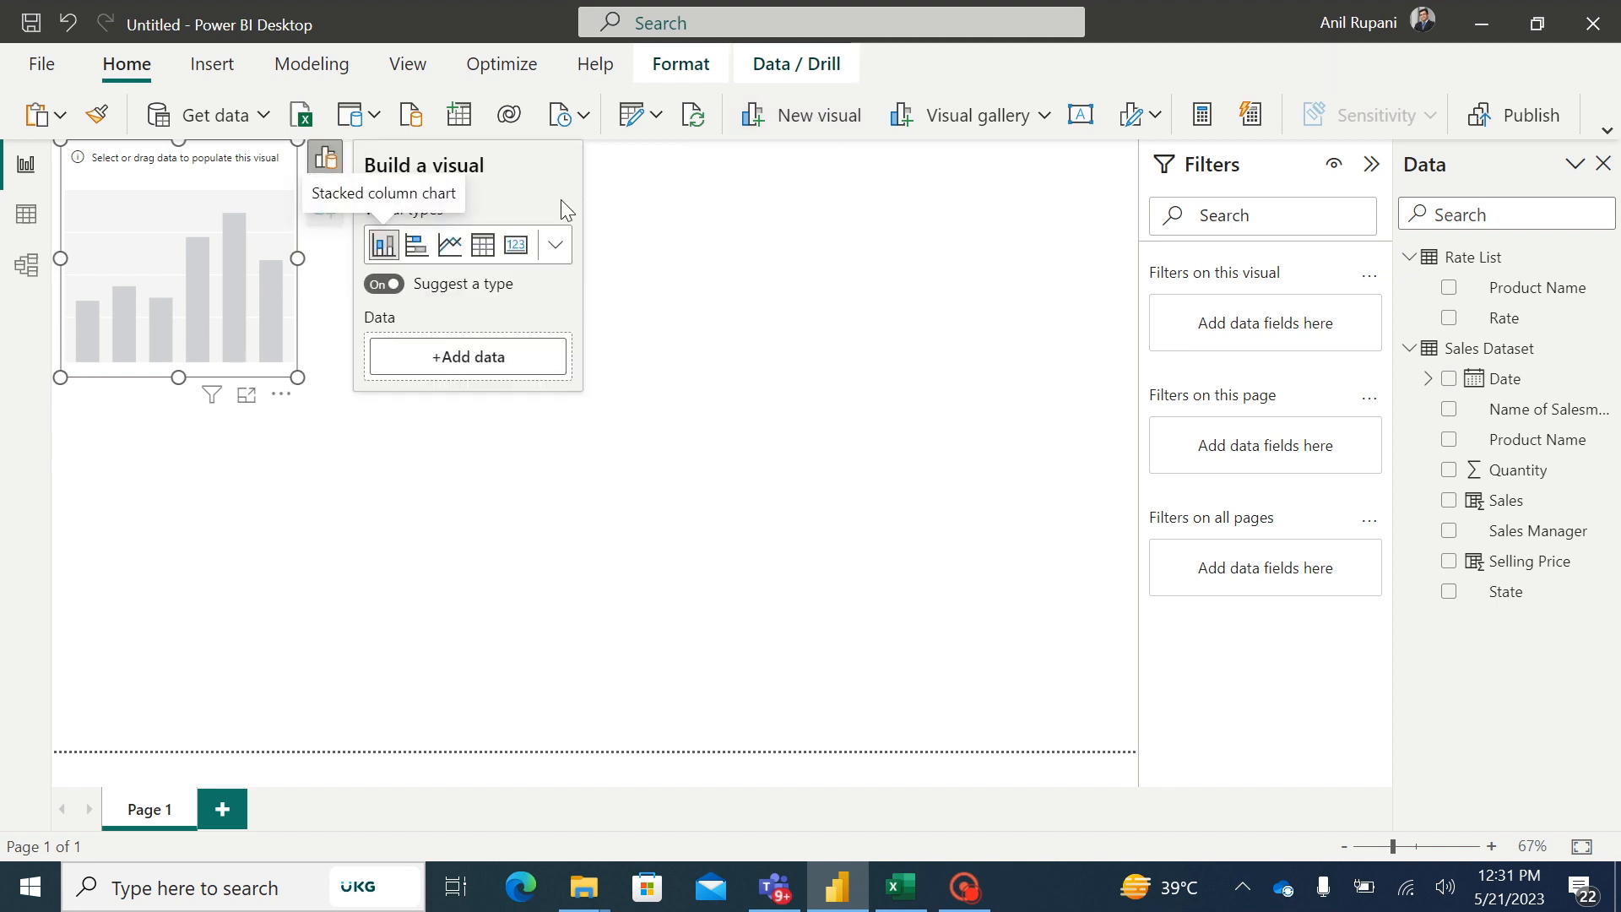
click(555, 248)
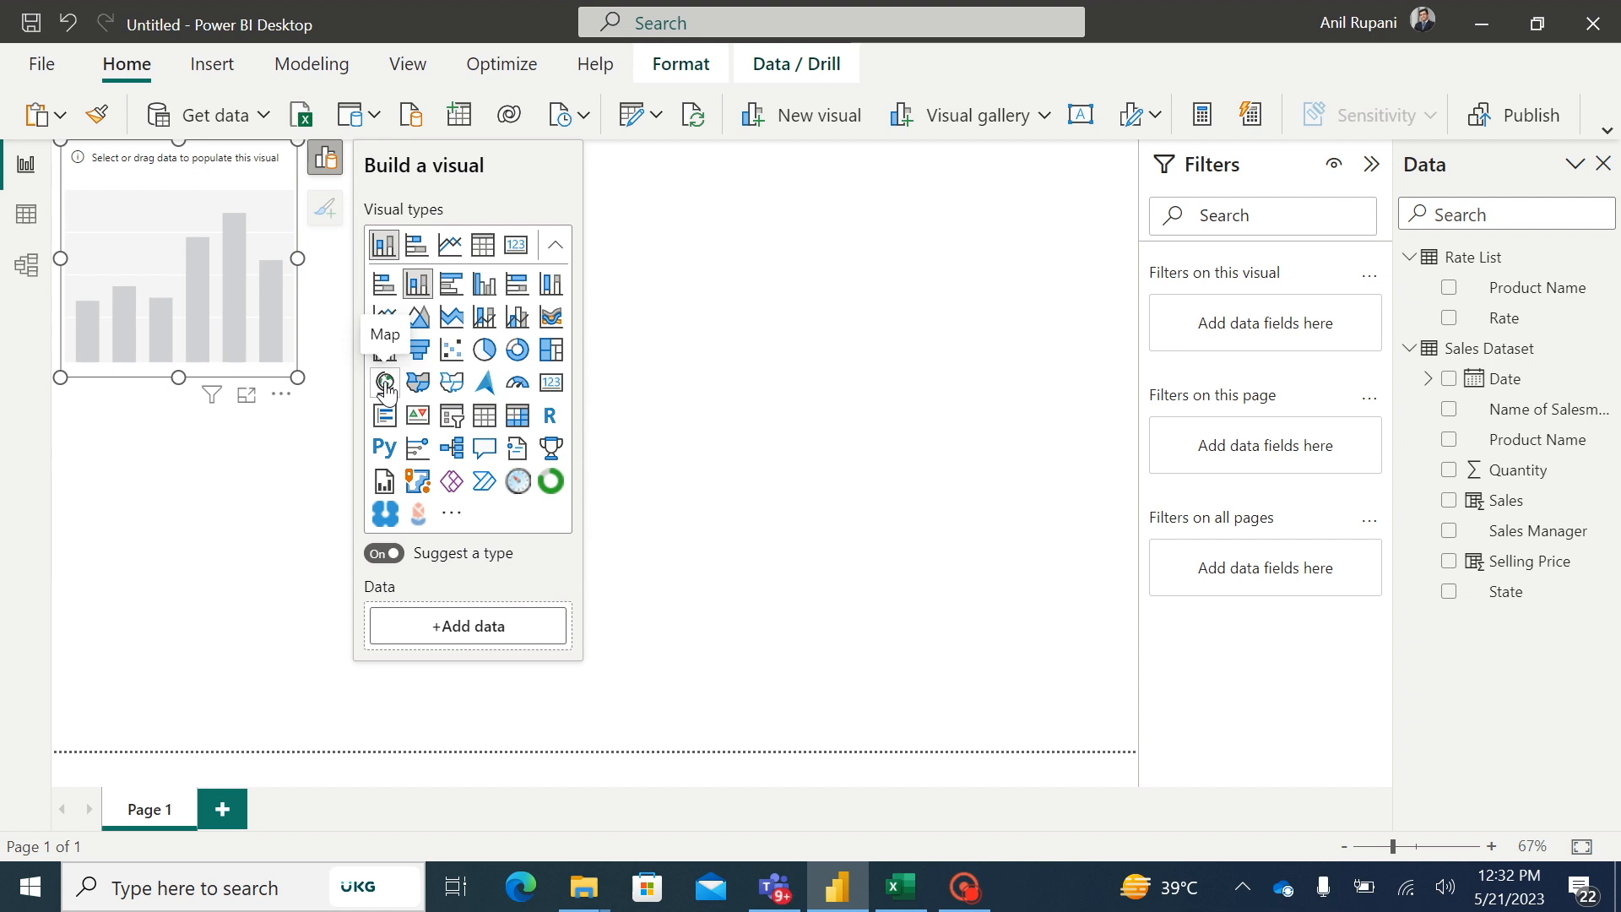
click(385, 384)
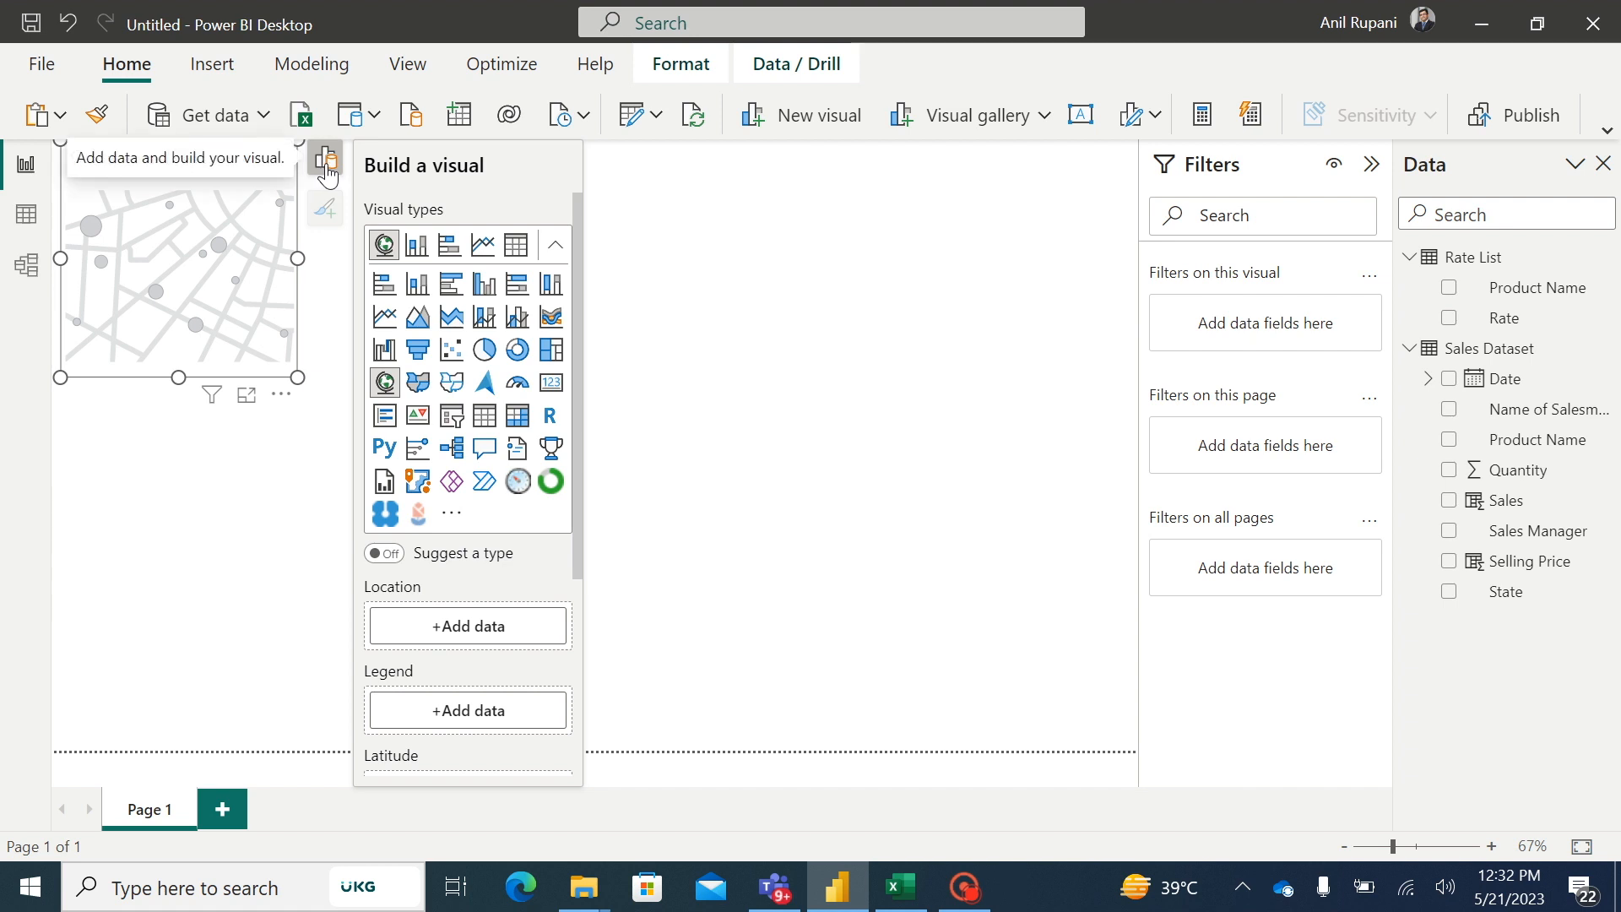
- Show the Format pane in report view while keeping the Data pane enabled
click(406, 66)
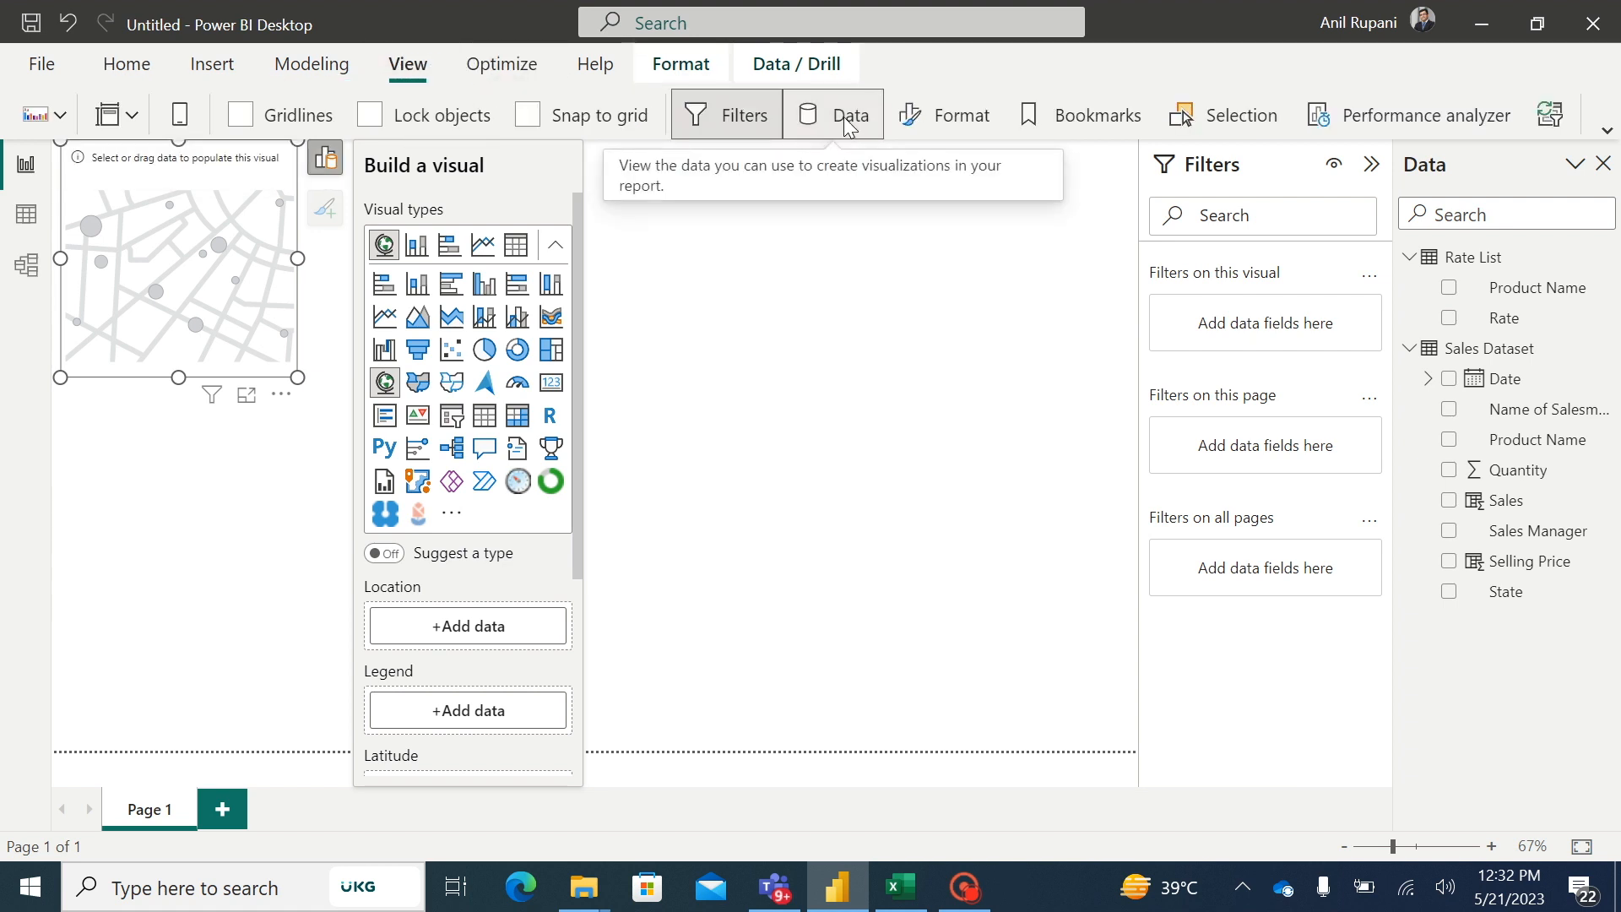
click(848, 123)
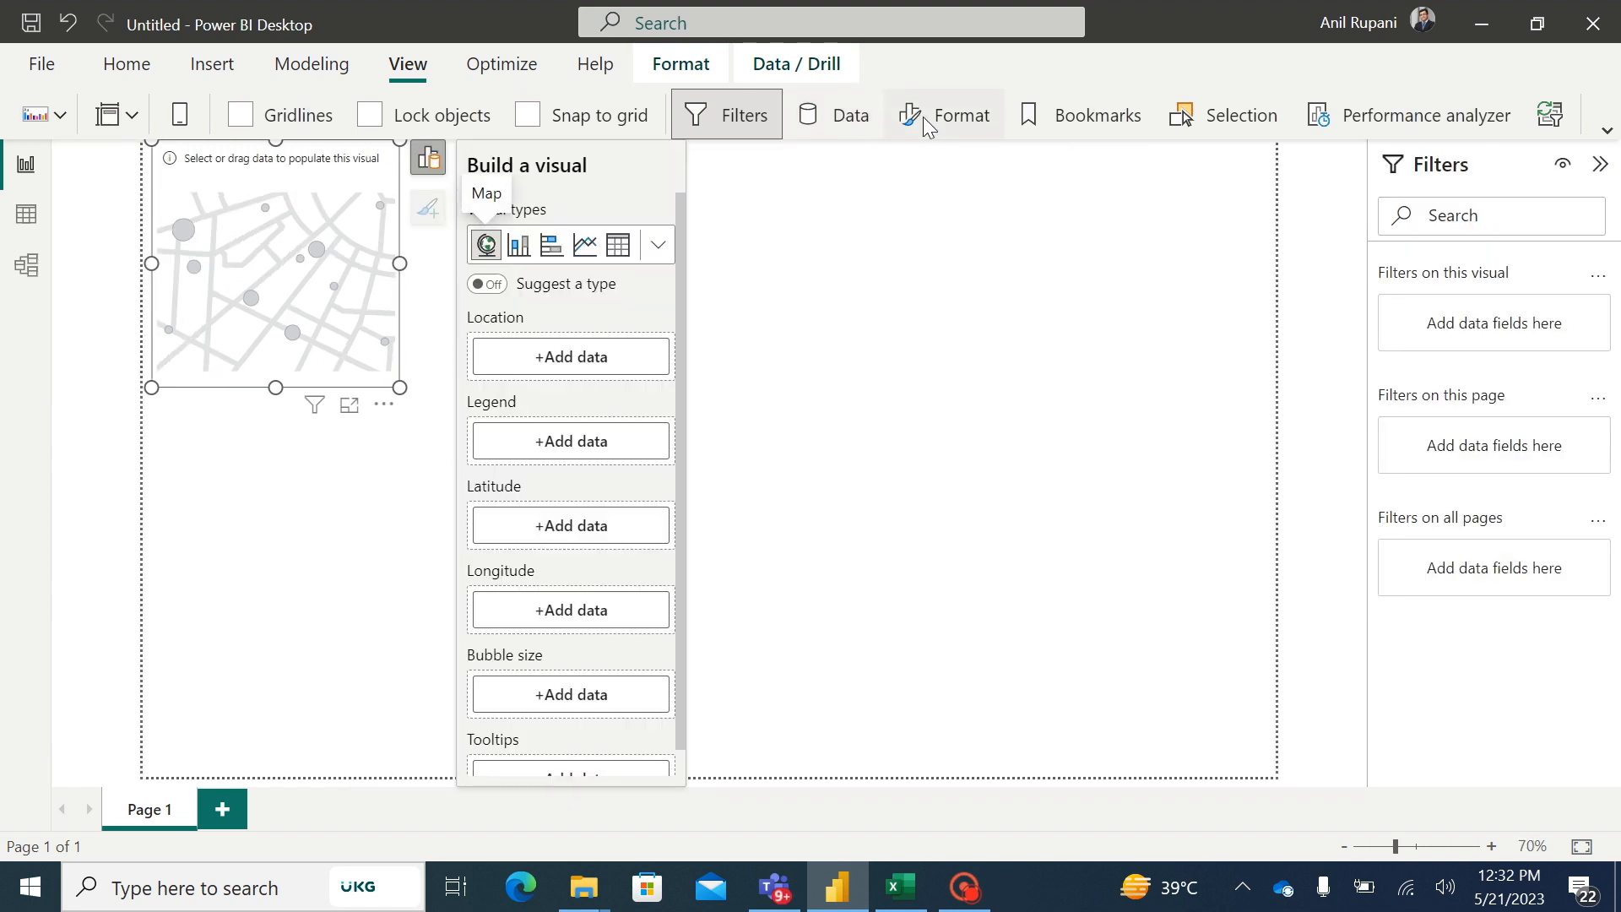
click(852, 125)
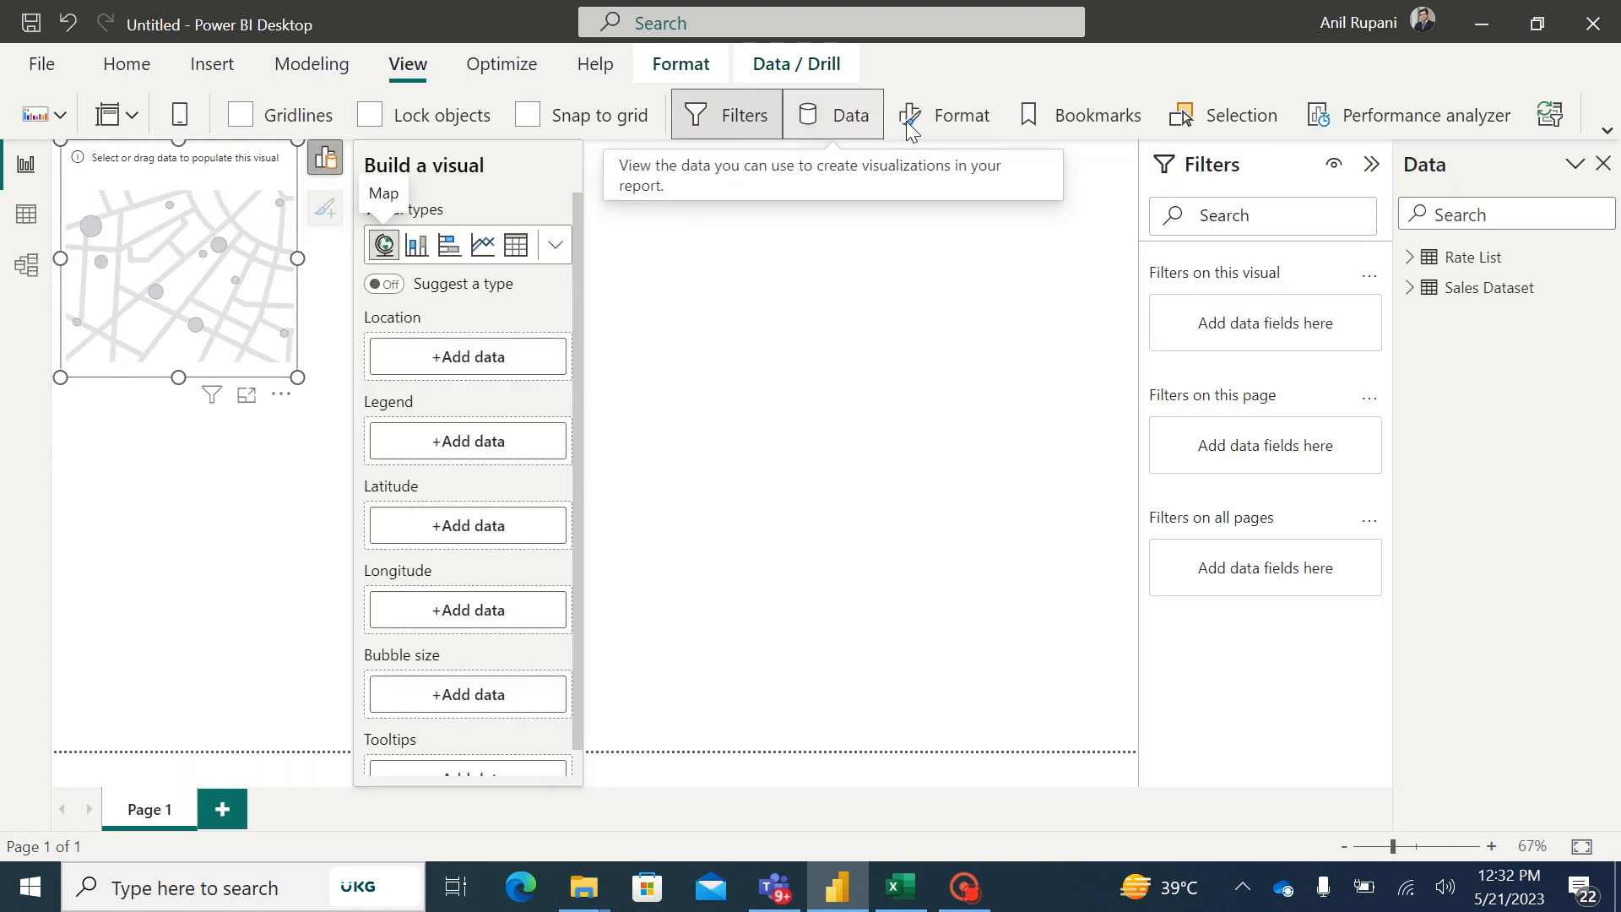
click(951, 124)
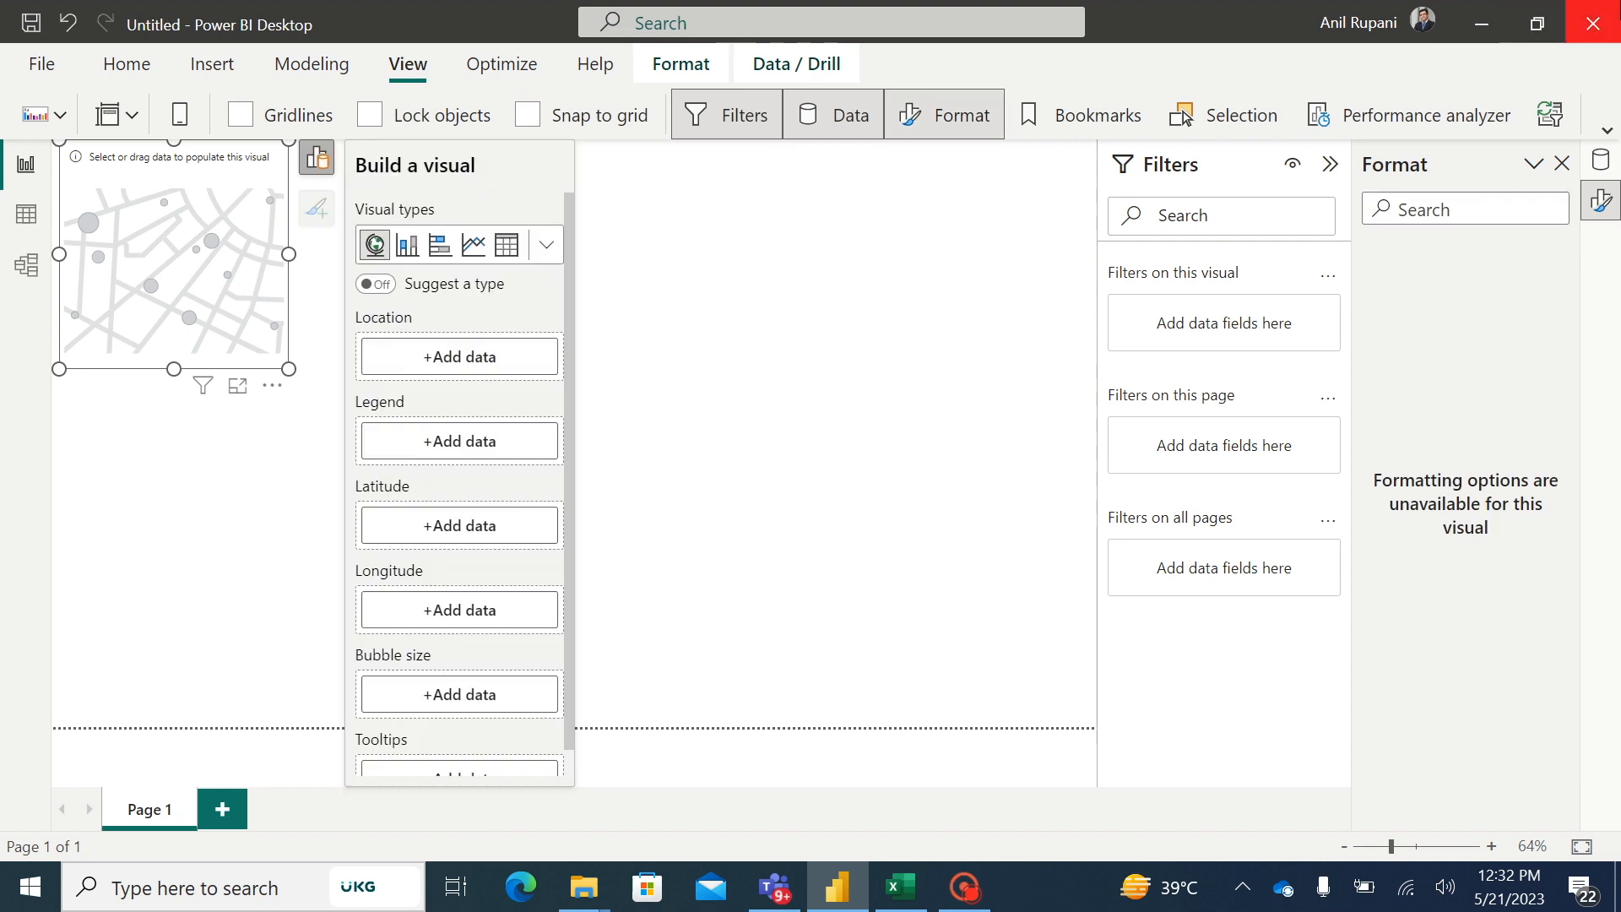
- Assign State from Sales Dataset as the map's location and Sales as its bubble size
click(1601, 168)
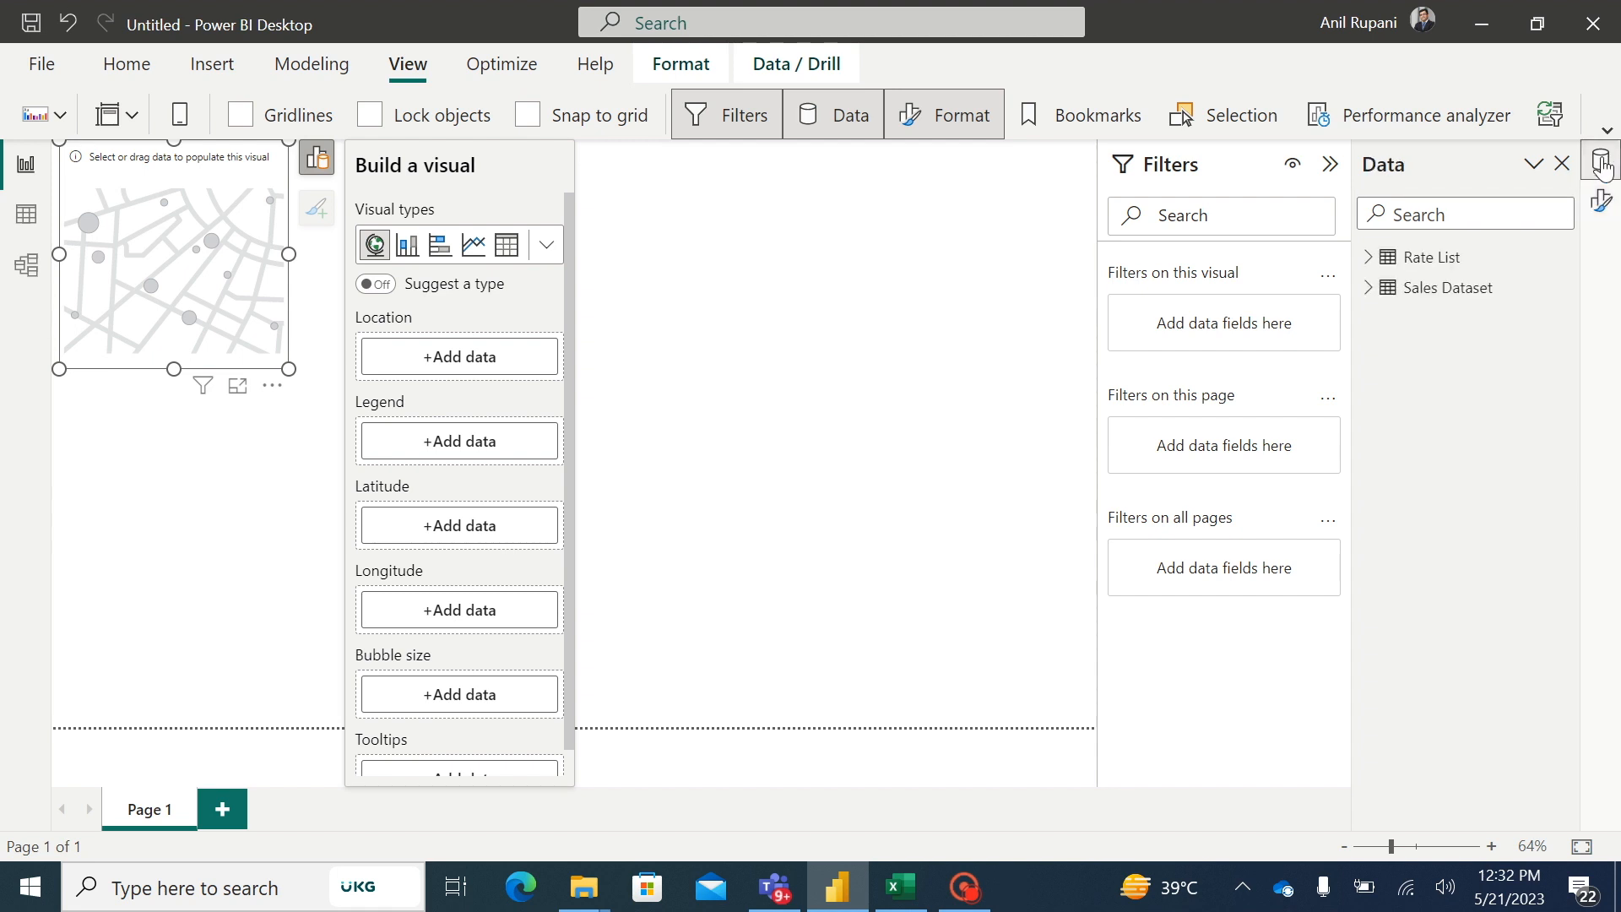
click(1368, 291)
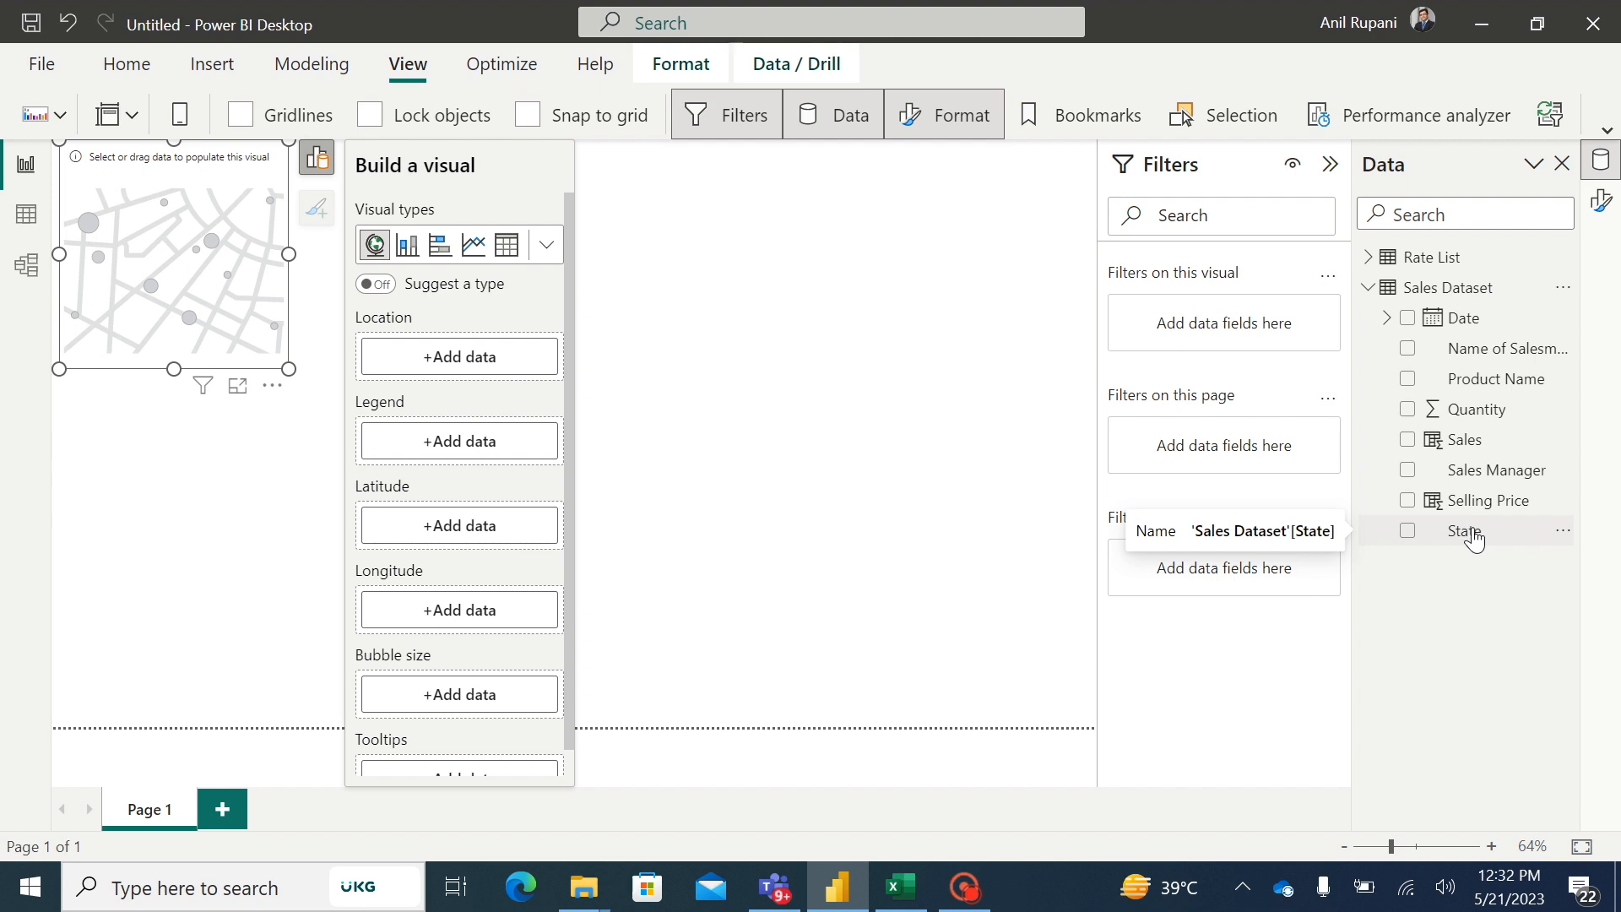
drag(1467, 534, 461, 358)
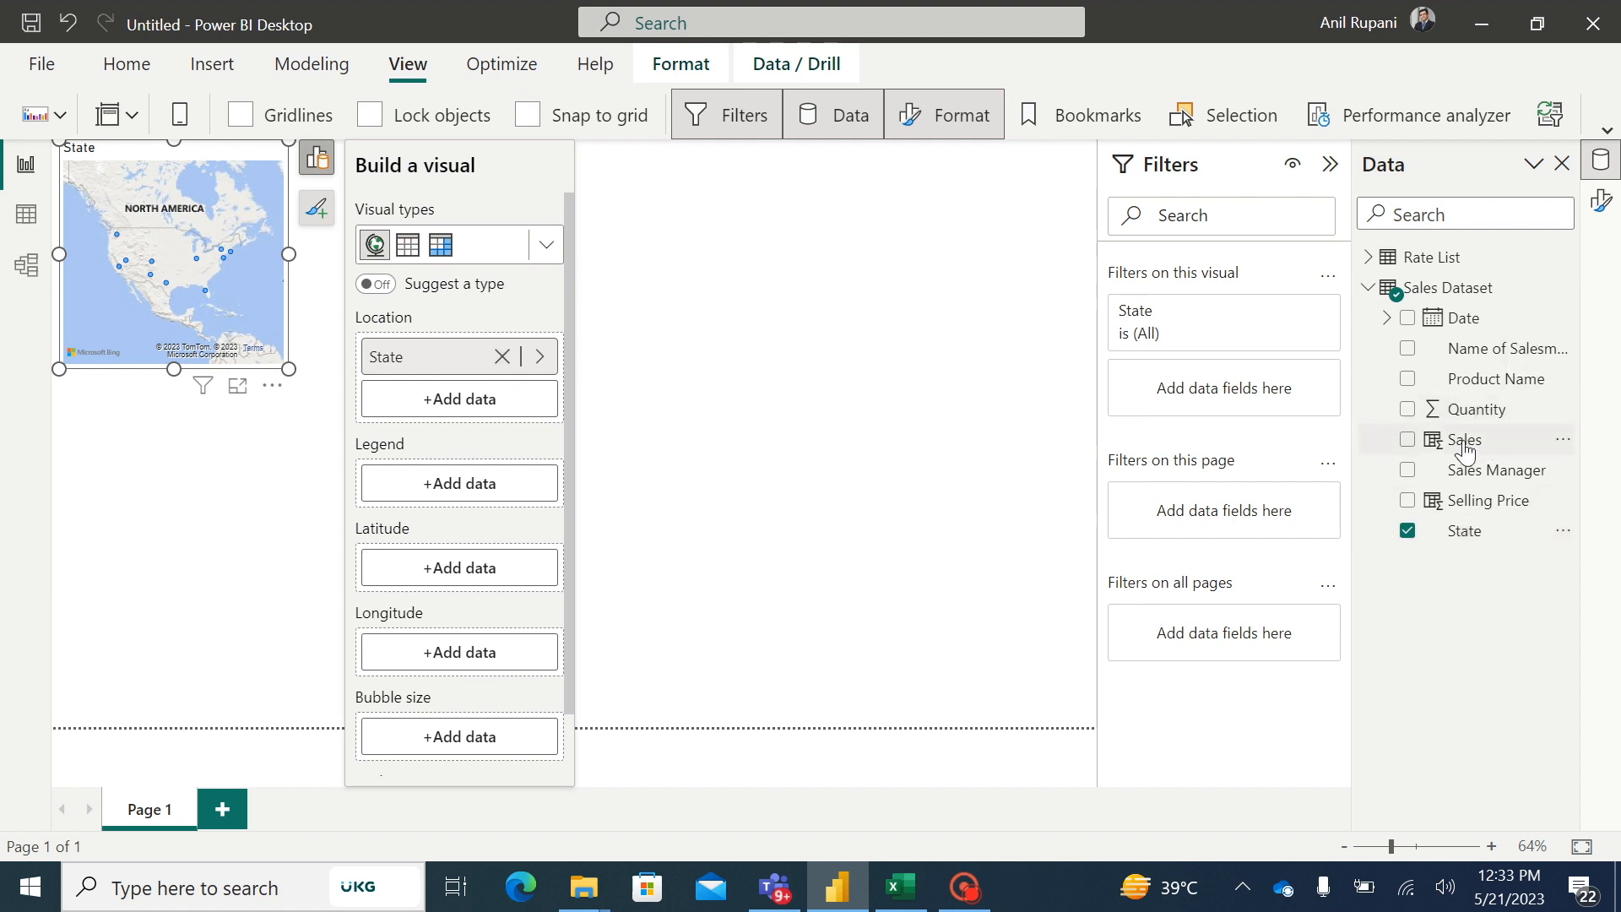
drag(1465, 452, 478, 736)
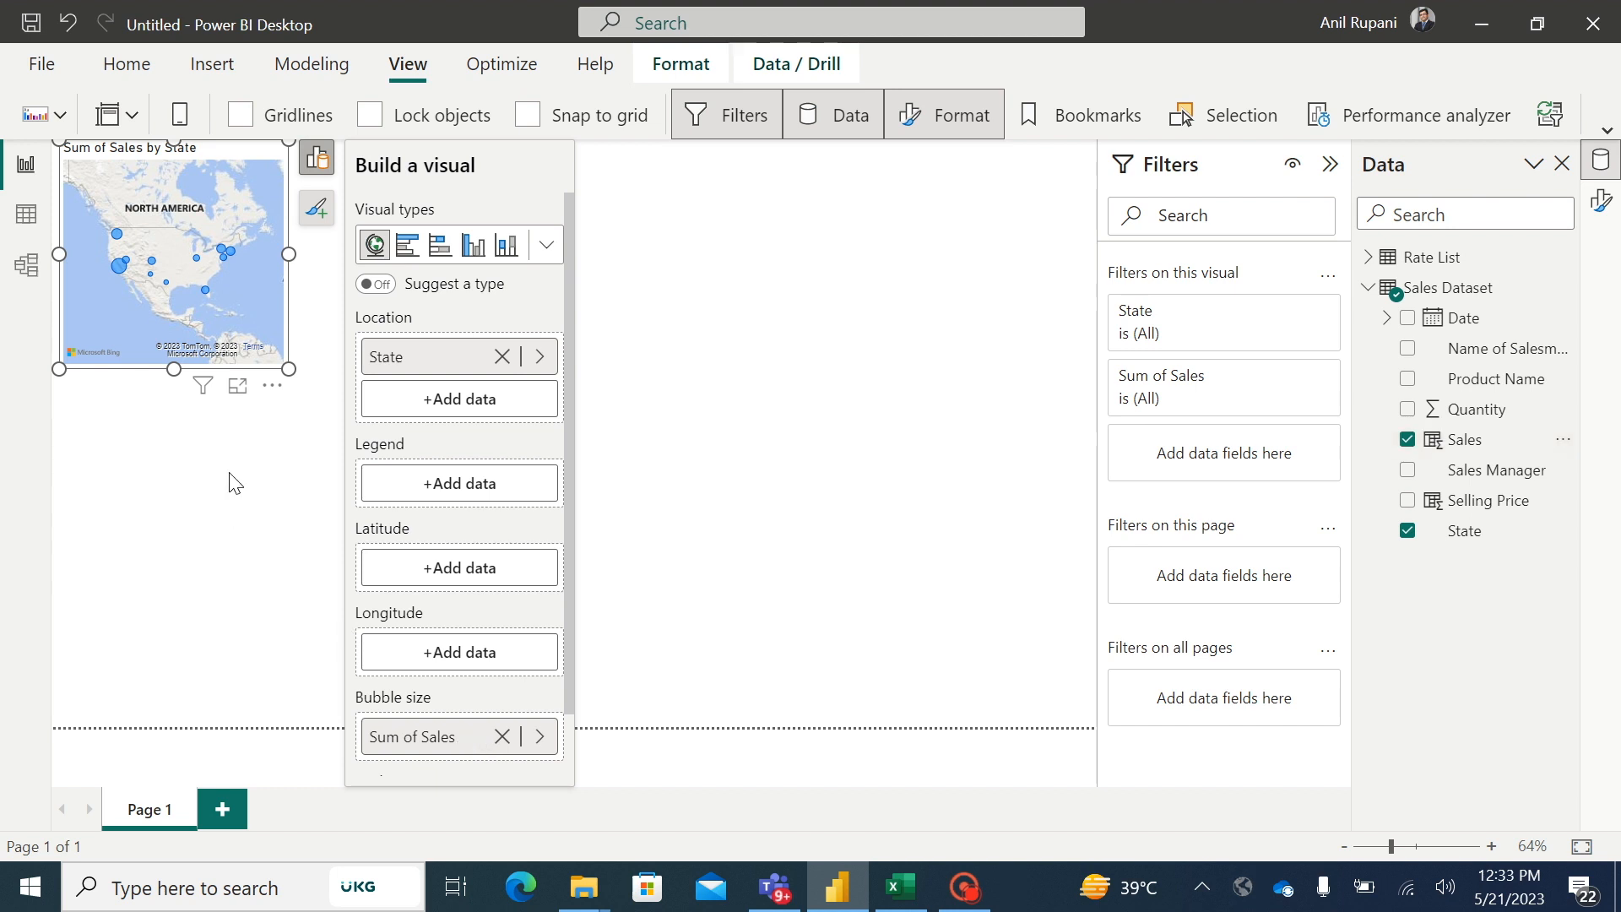
click(316, 277)
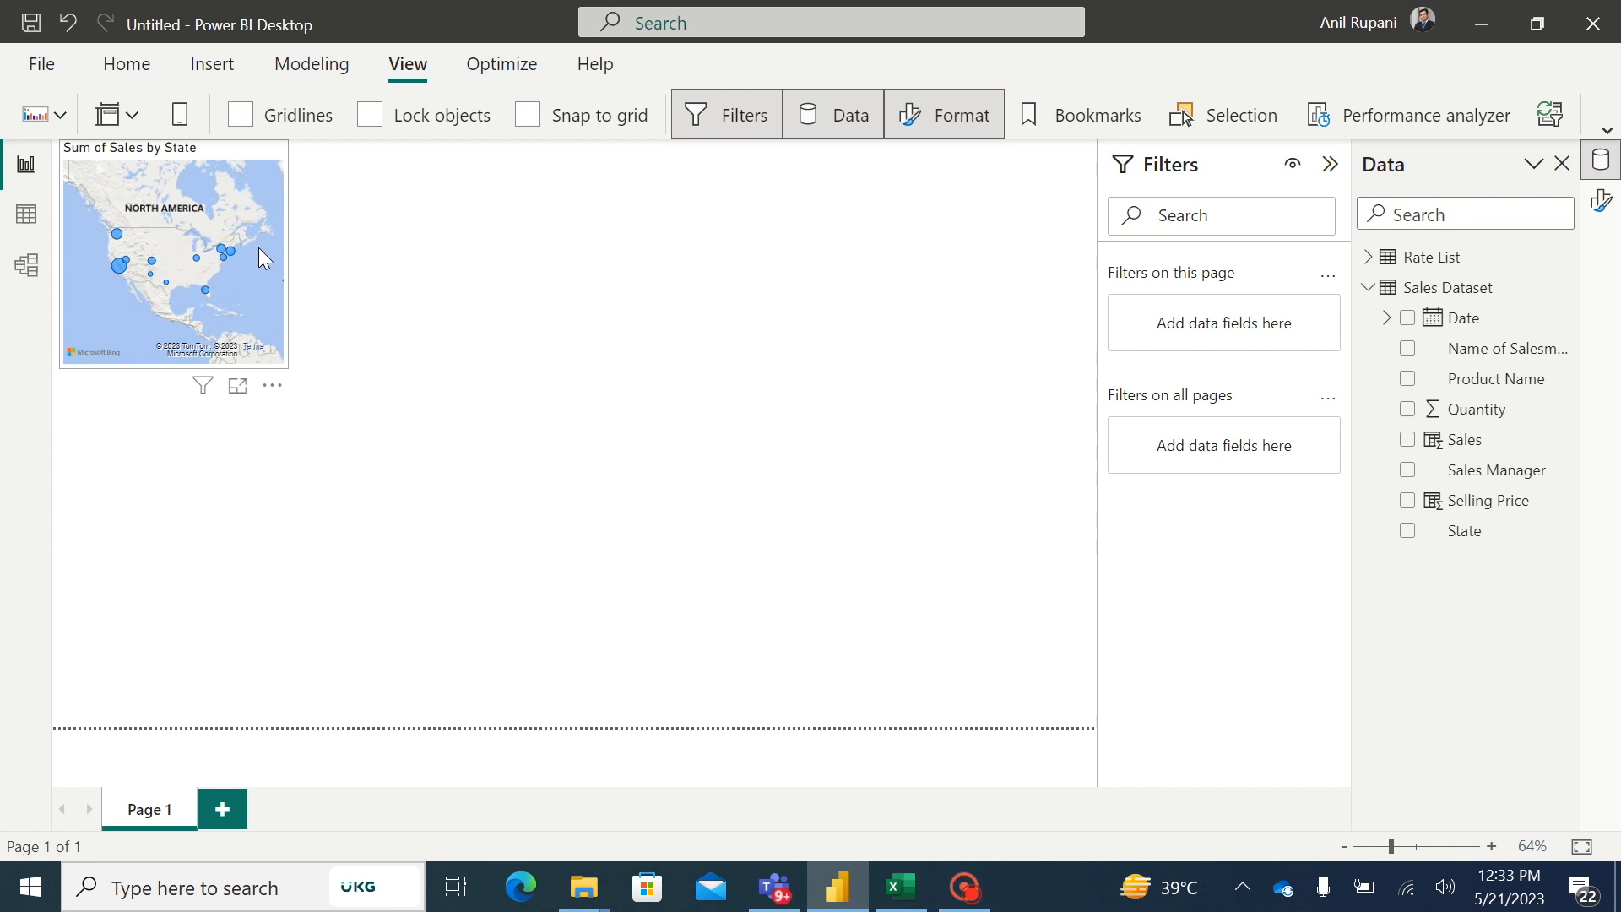
- Resize the map to occupy the right part of the report page, leaving a free strip above it
click(272, 258)
drag(291, 250, 1093, 254)
drag(56, 251, 760, 289)
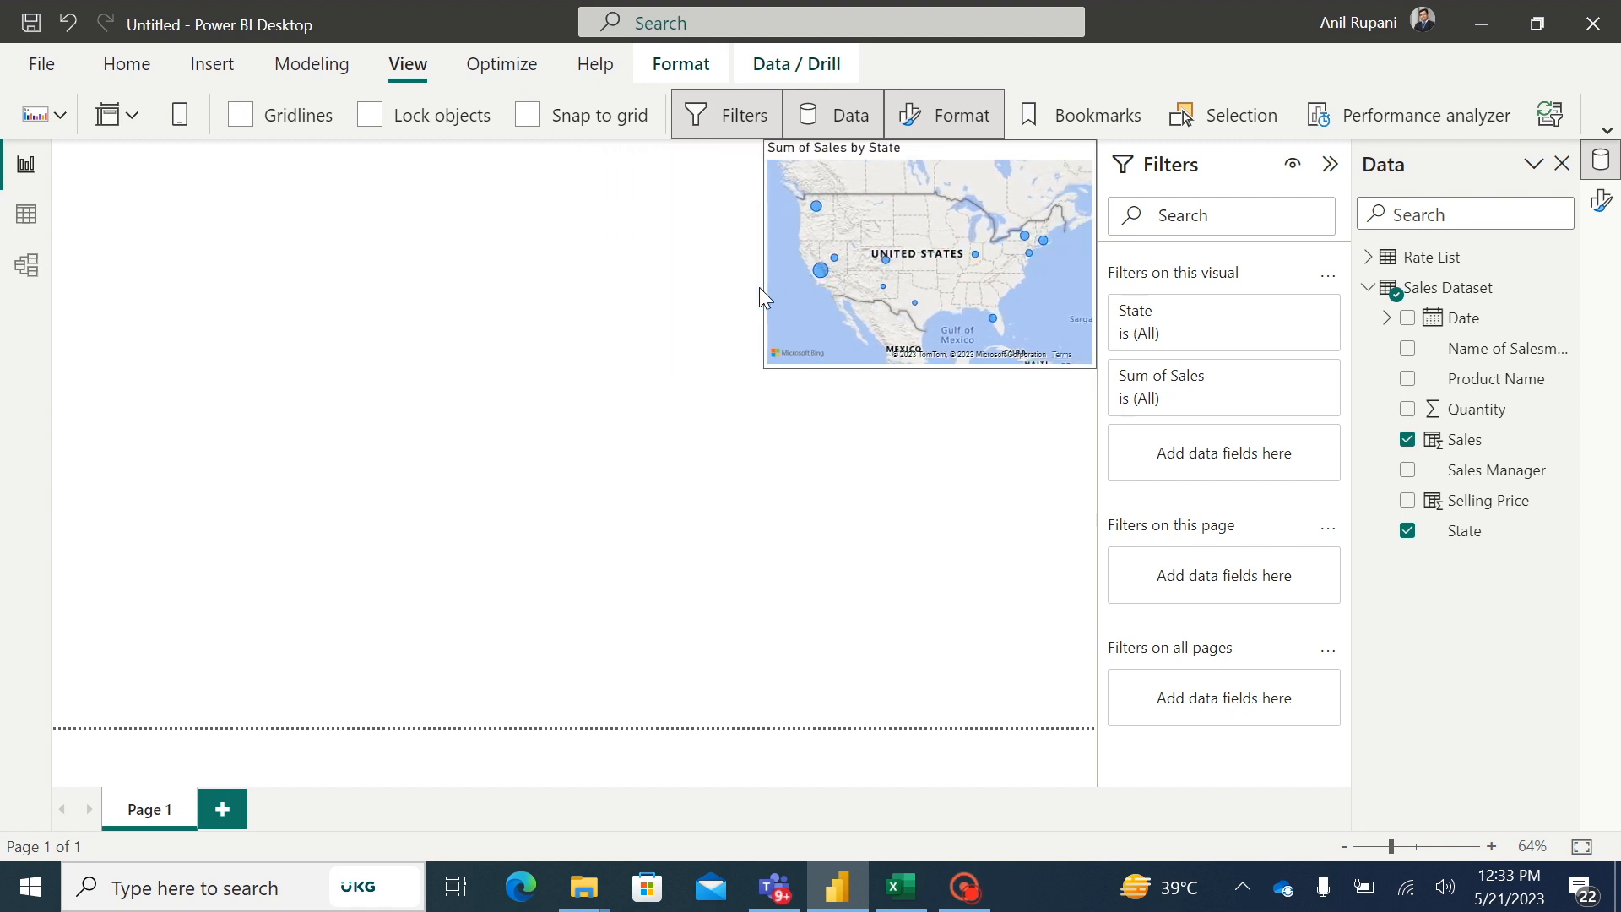
drag(929, 368, 951, 506)
drag(762, 322, 686, 327)
drag(888, 145, 900, 192)
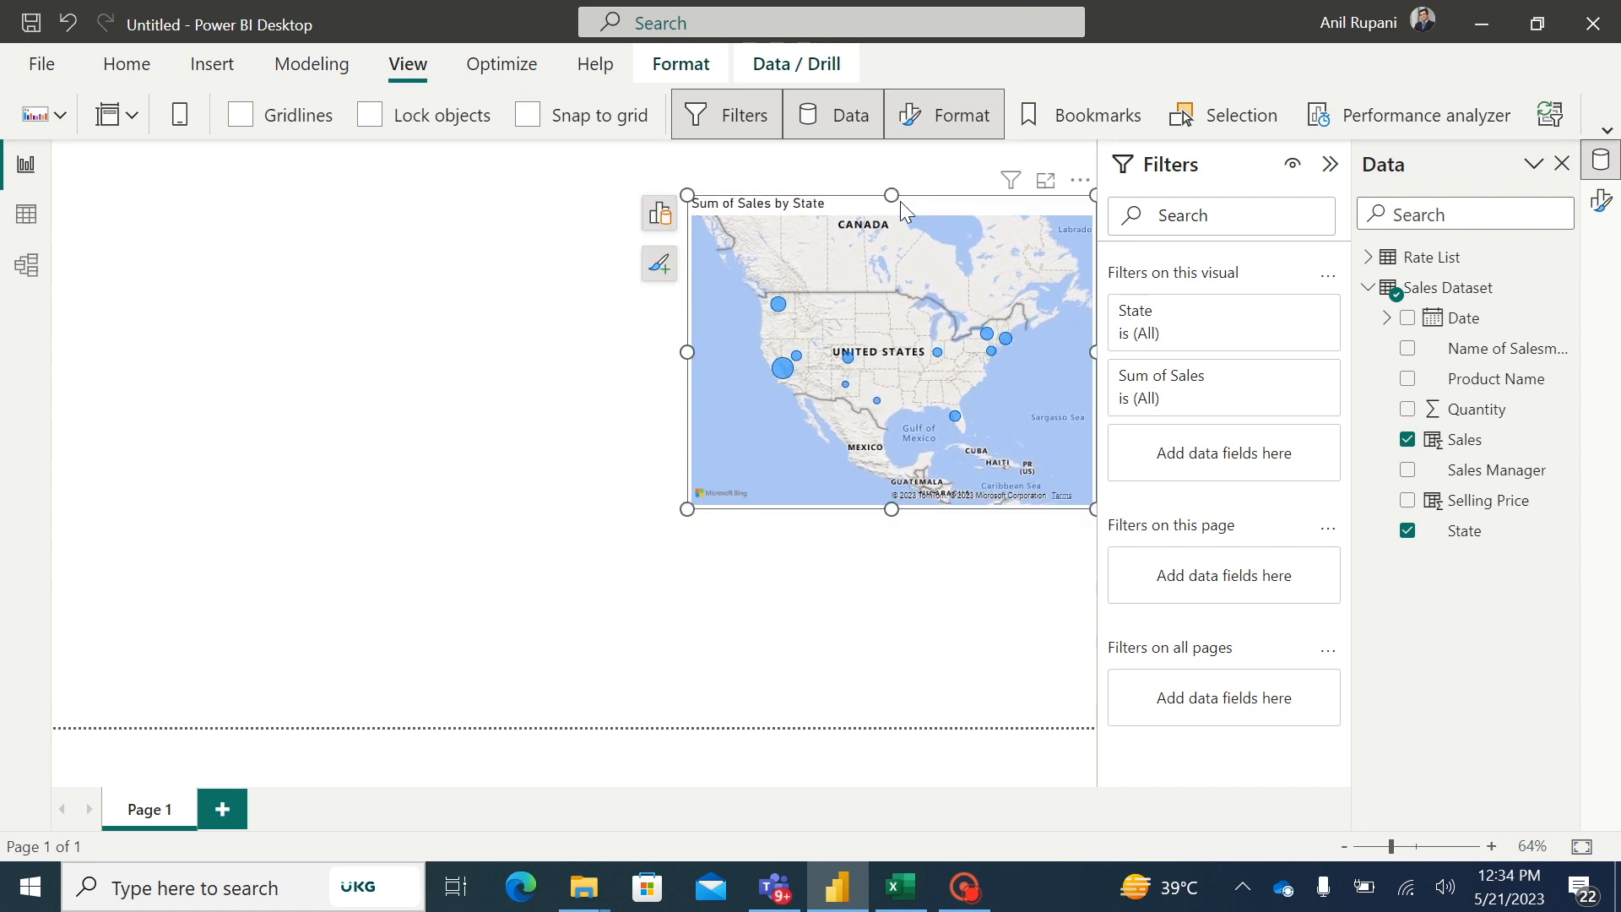
- Change the map's title text to Sales by State
click(659, 215)
click(659, 216)
click(1600, 205)
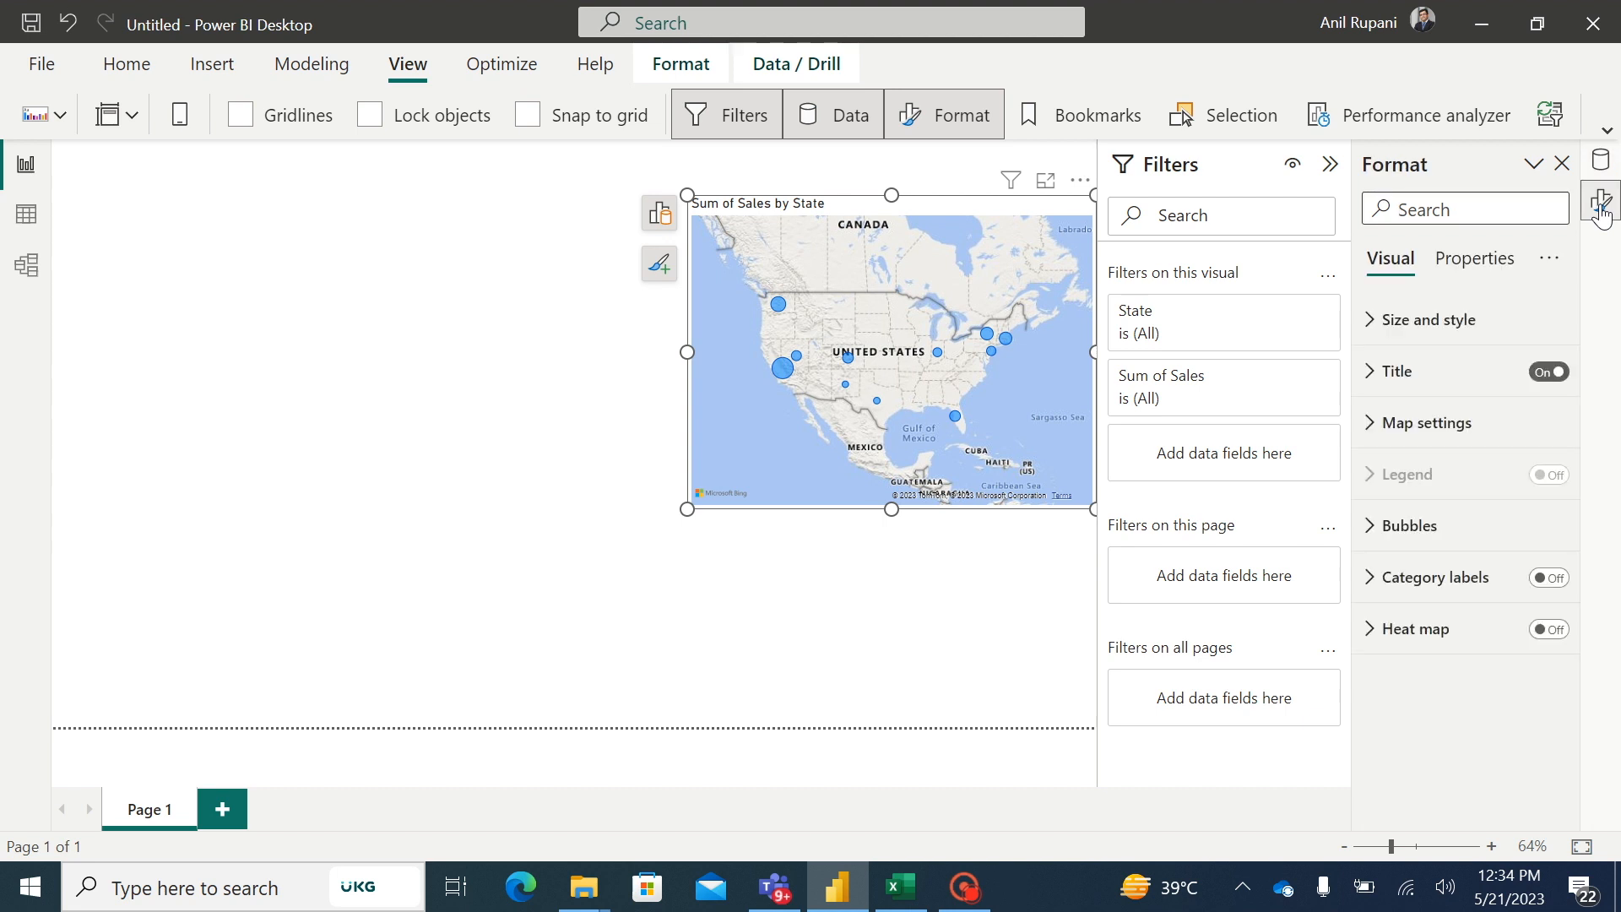
click(1365, 376)
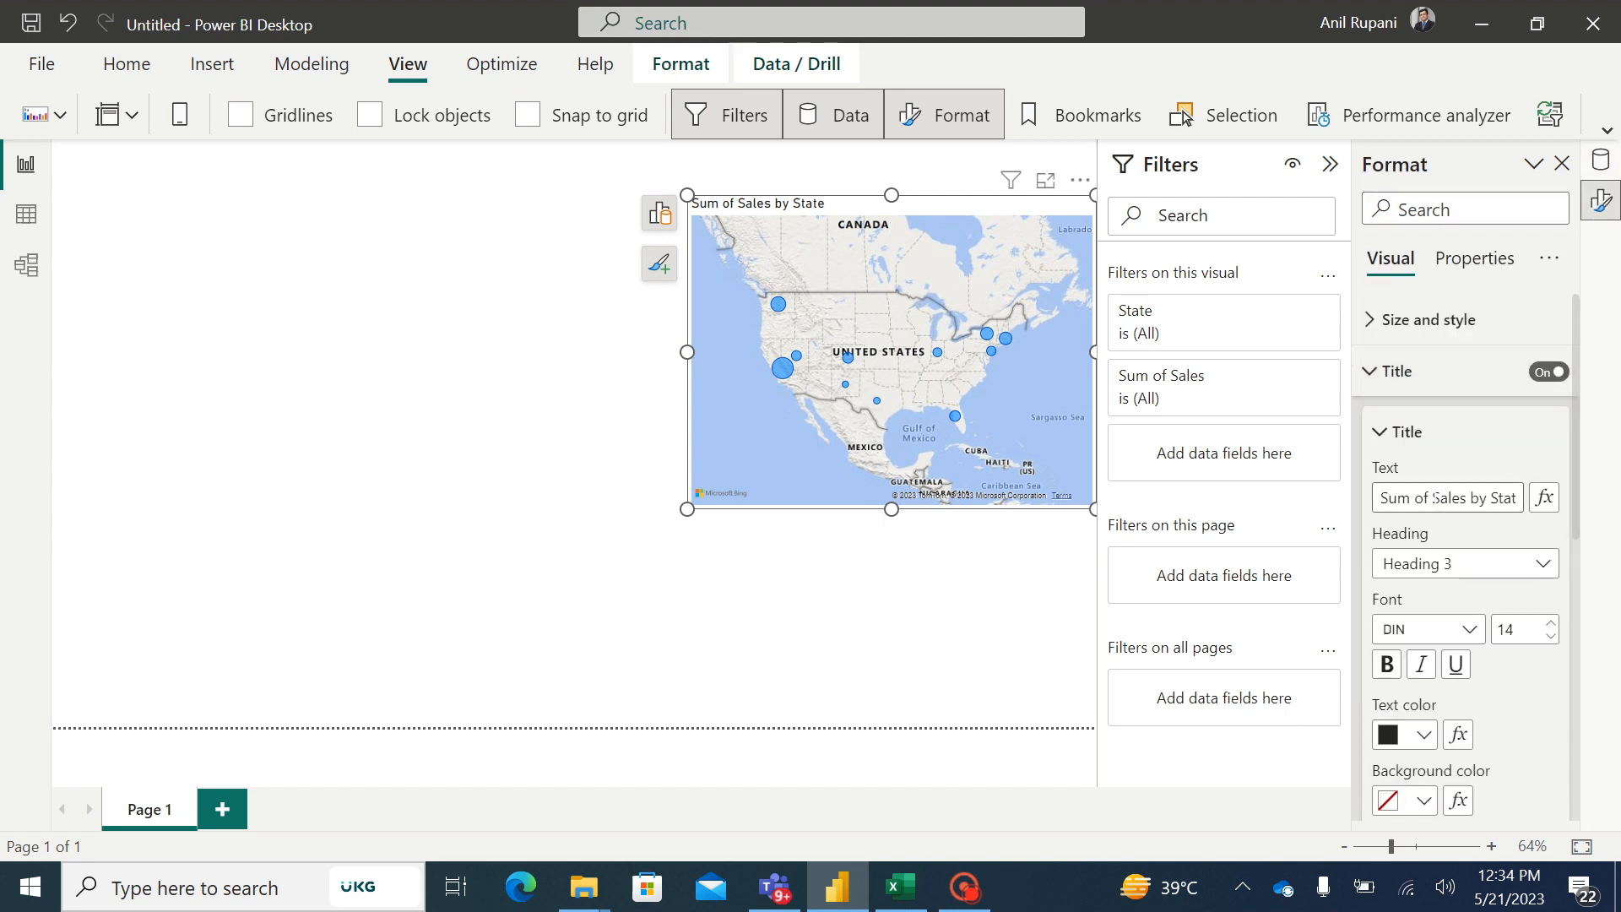
drag(1434, 497, 1373, 507)
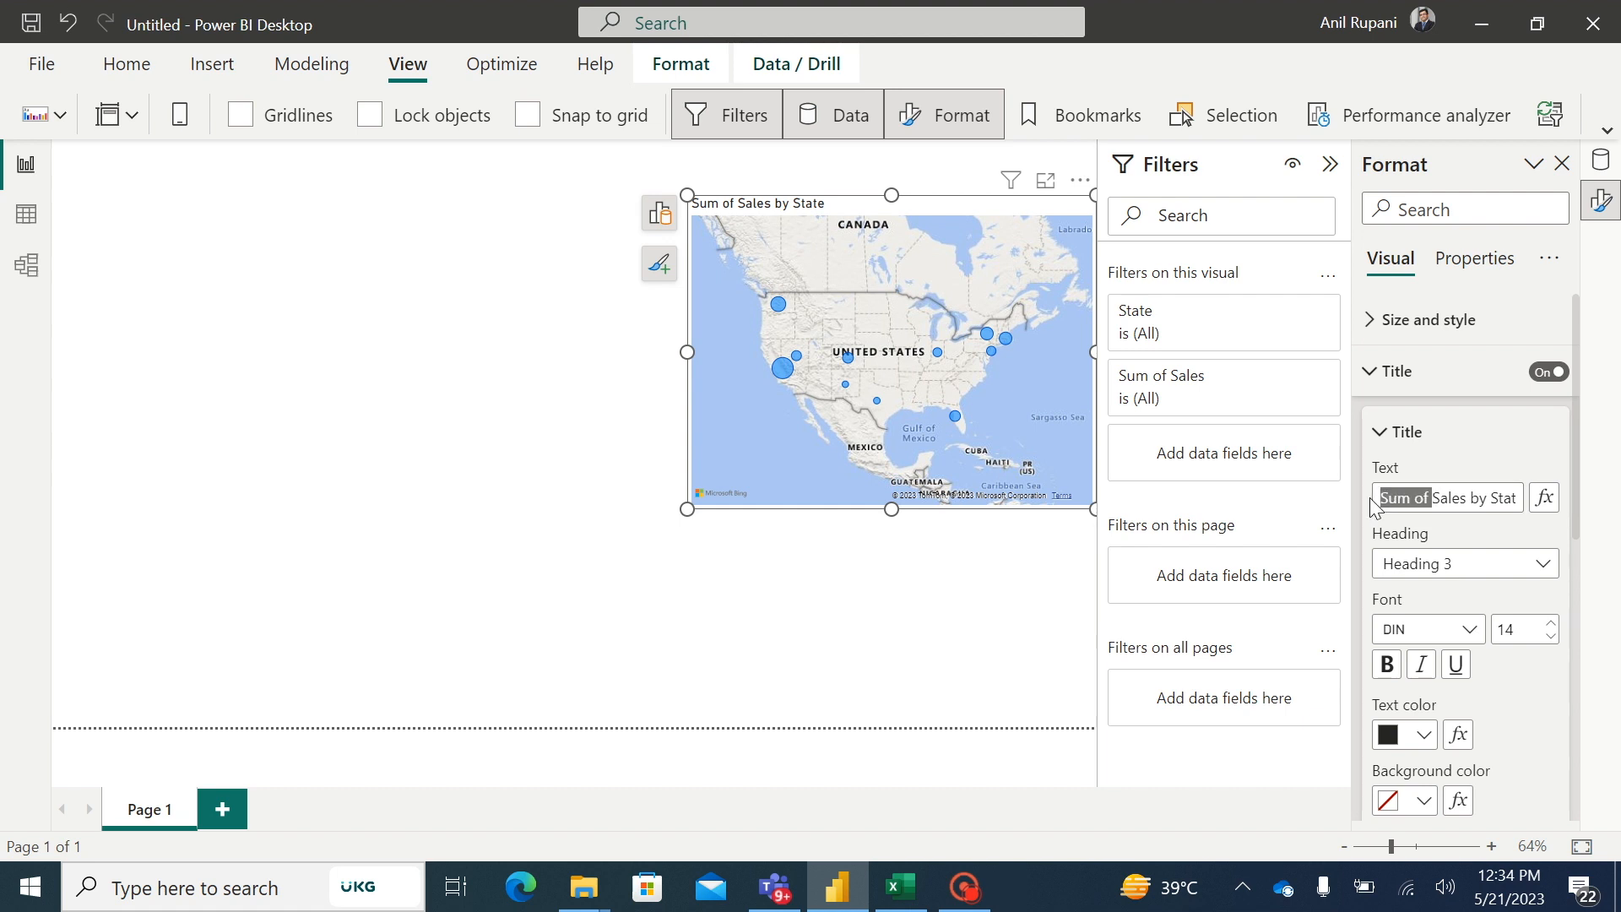
key(BackSpace)
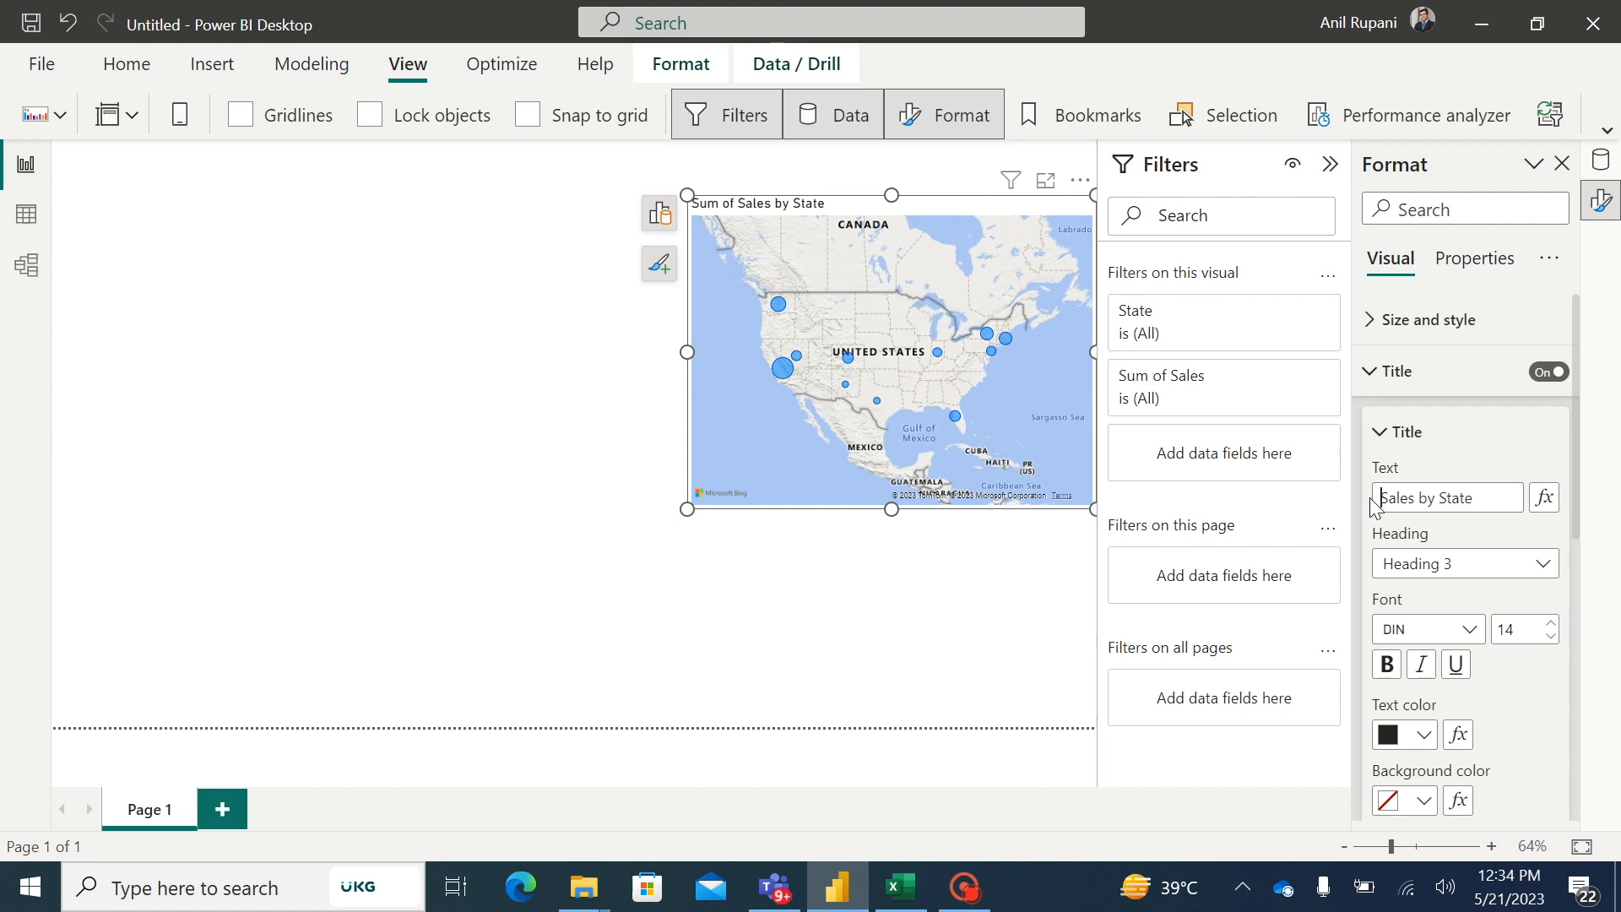
- Make the map title bold and set its font size to 20
click(1387, 670)
double_click(1505, 628)
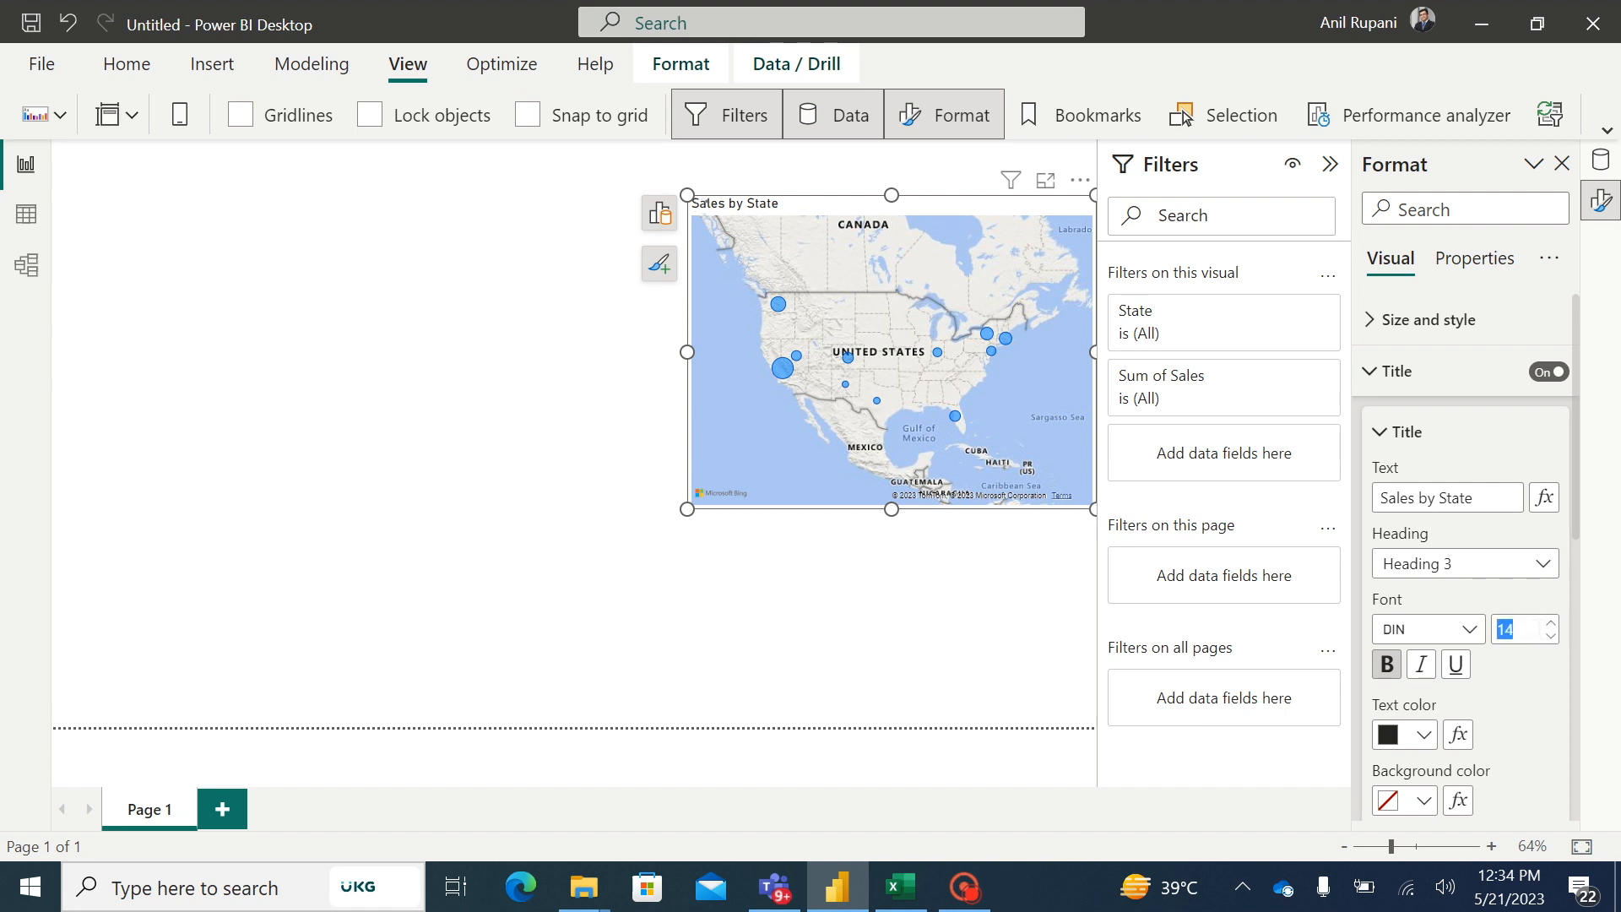
text(20)
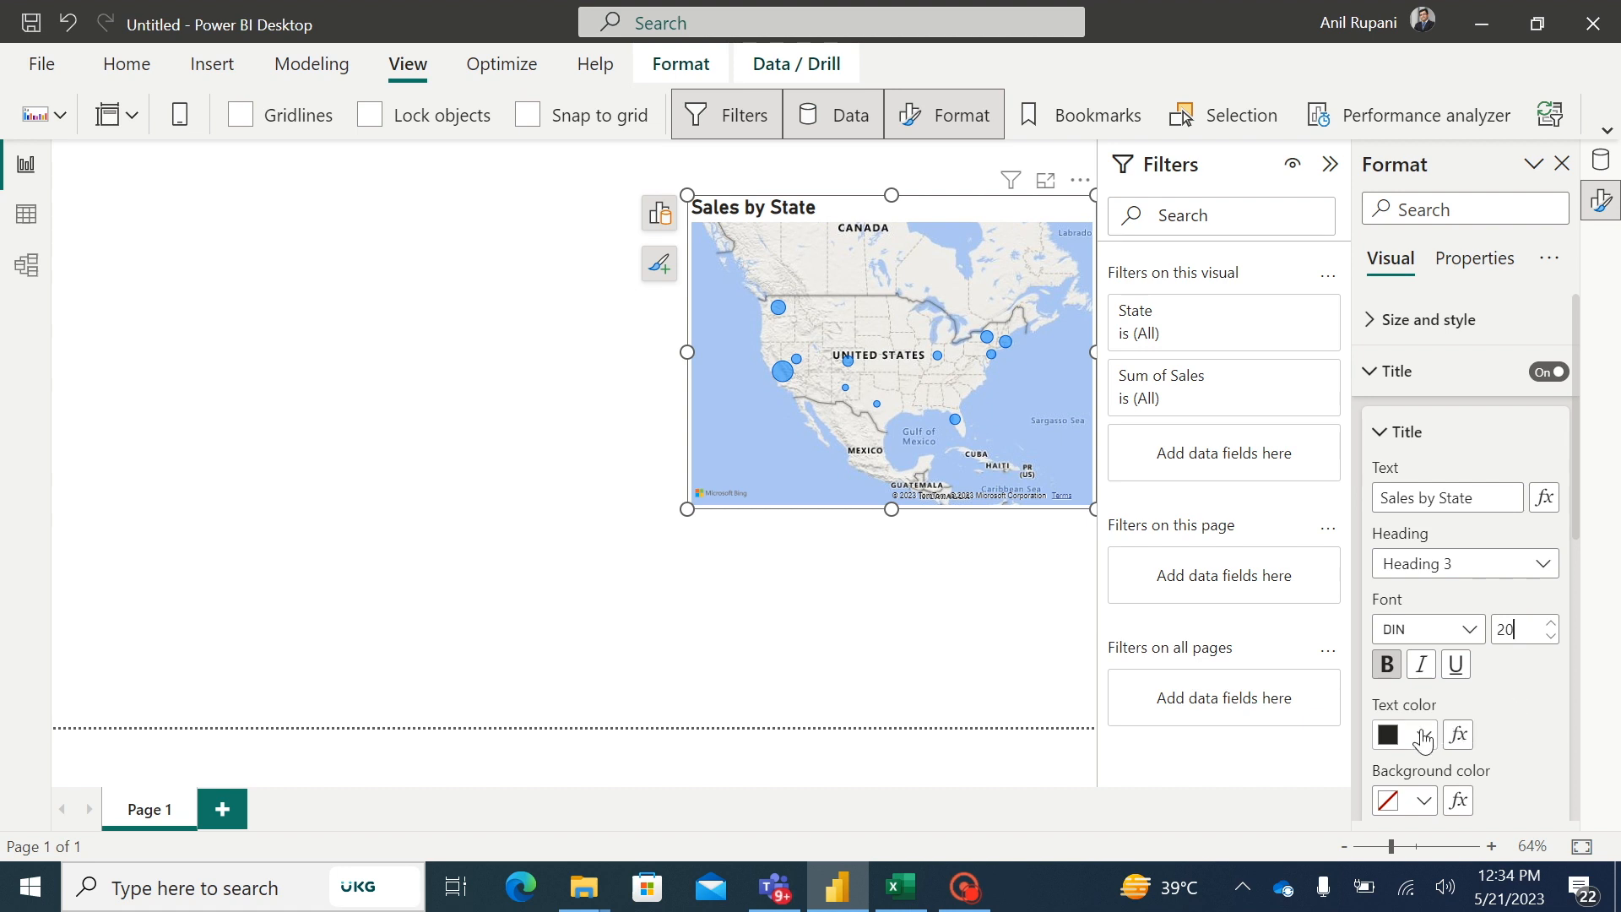
- Give the map title an orange background and white text, and center it horizontally
drag(1580, 534, 1577, 599)
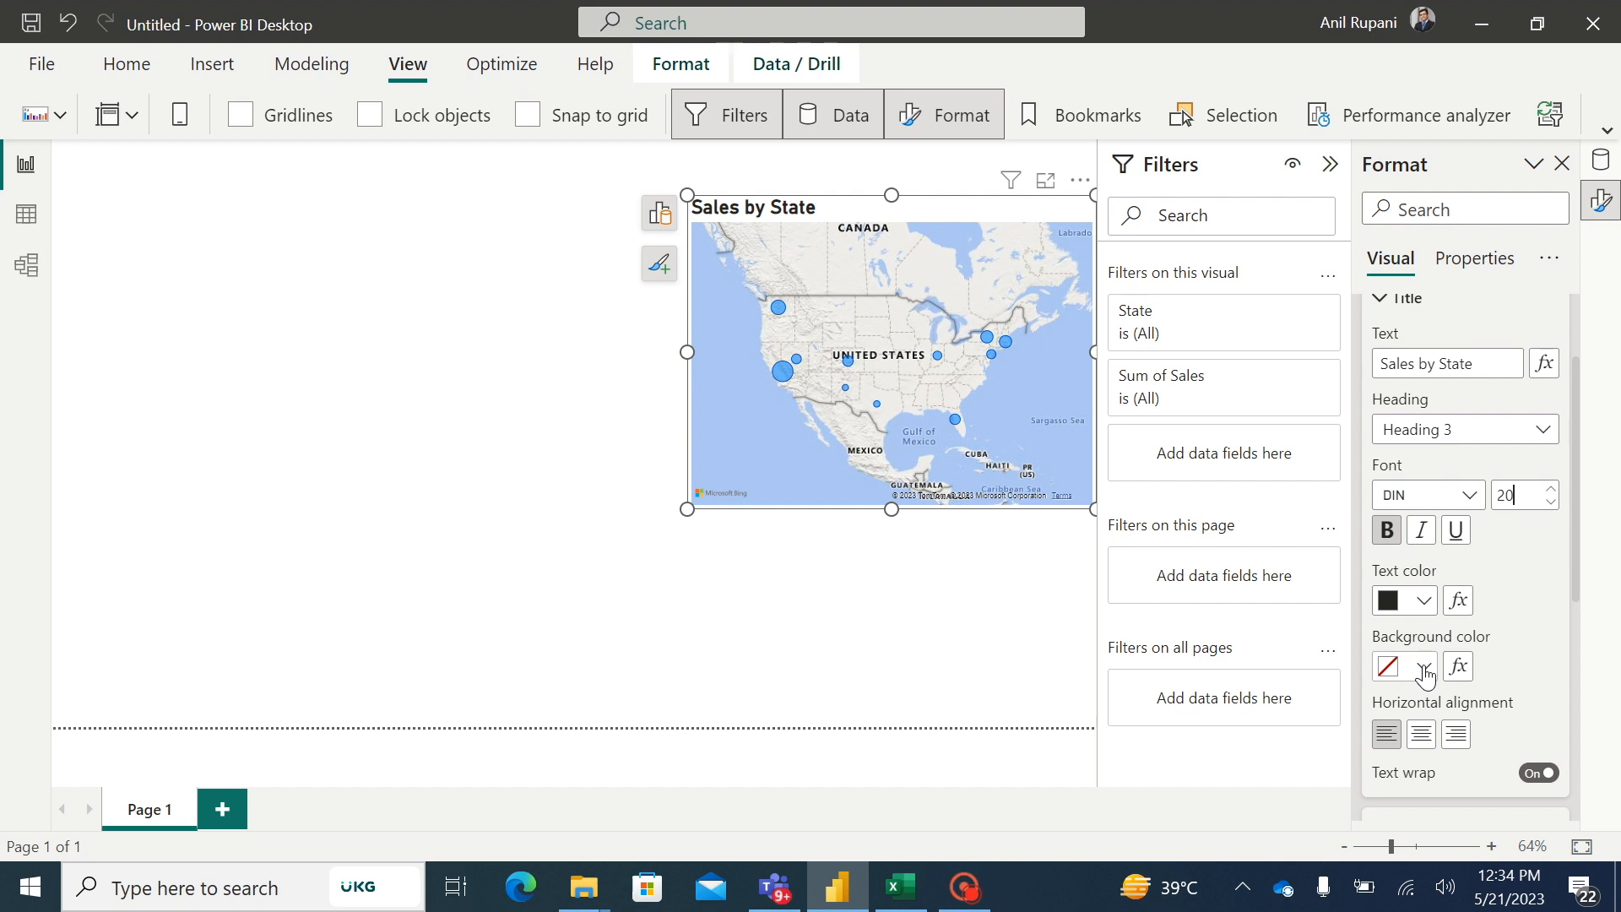
click(1423, 669)
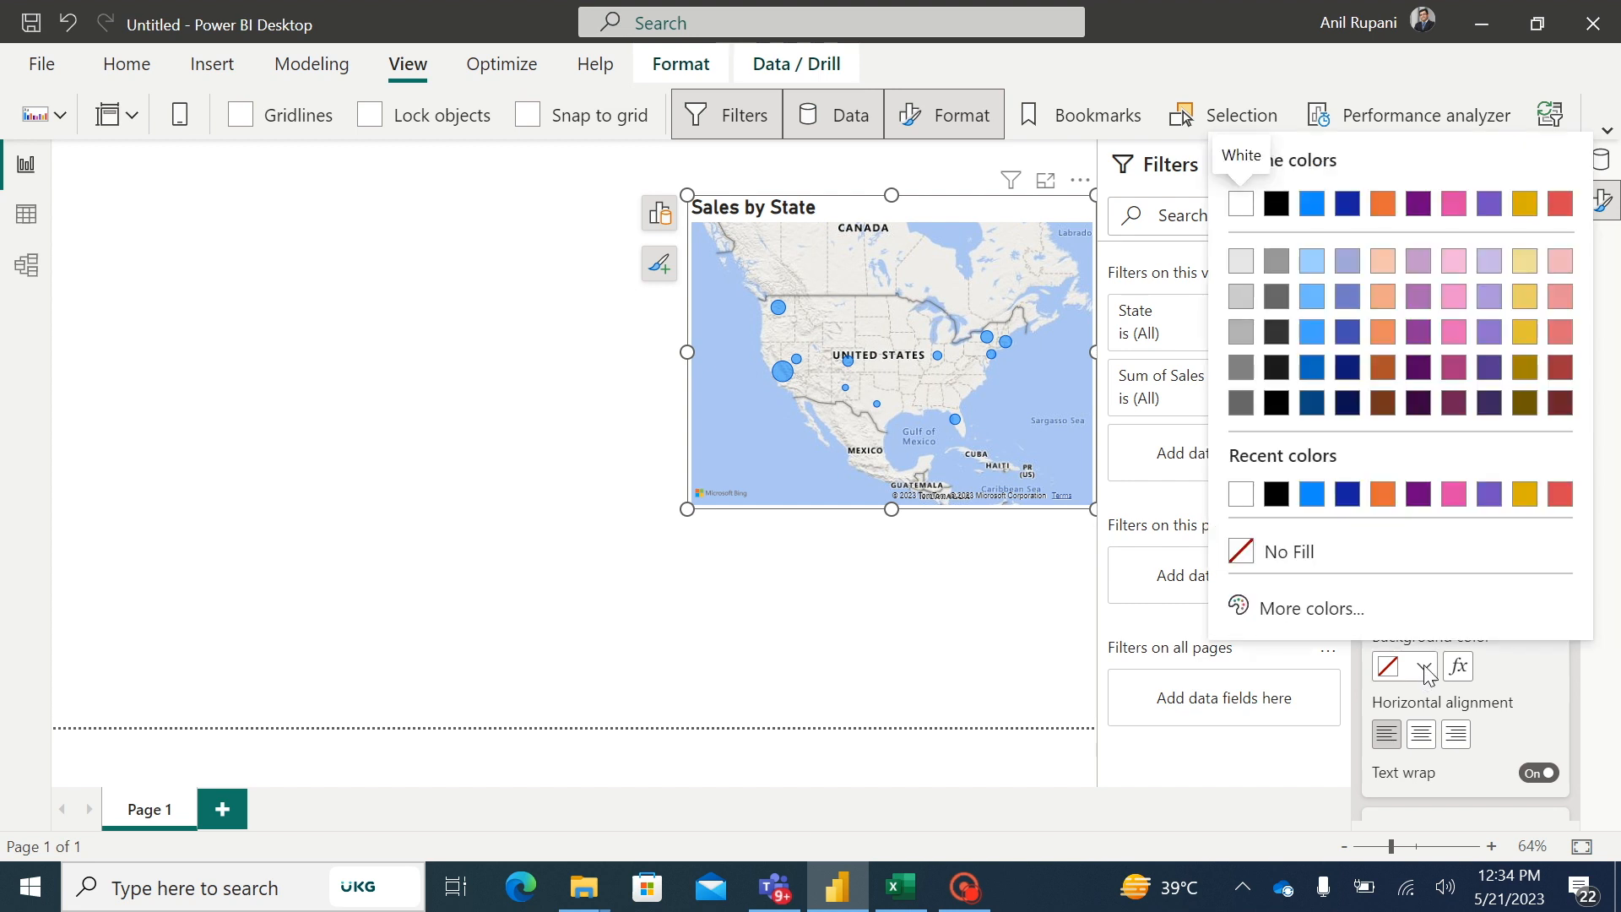
click(1381, 496)
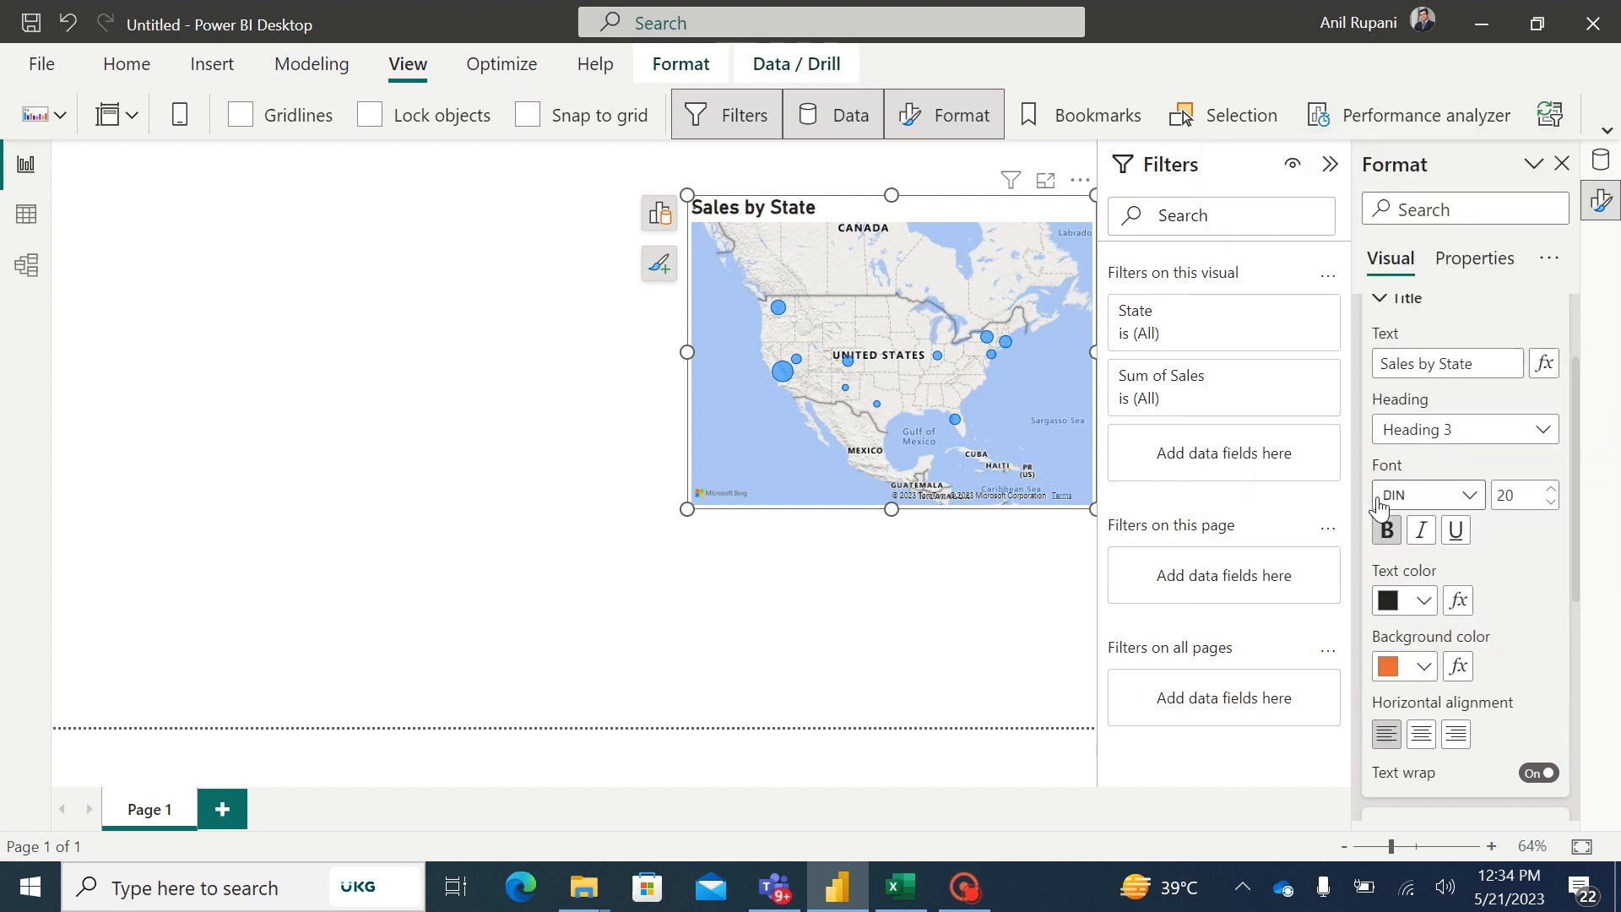
click(1426, 603)
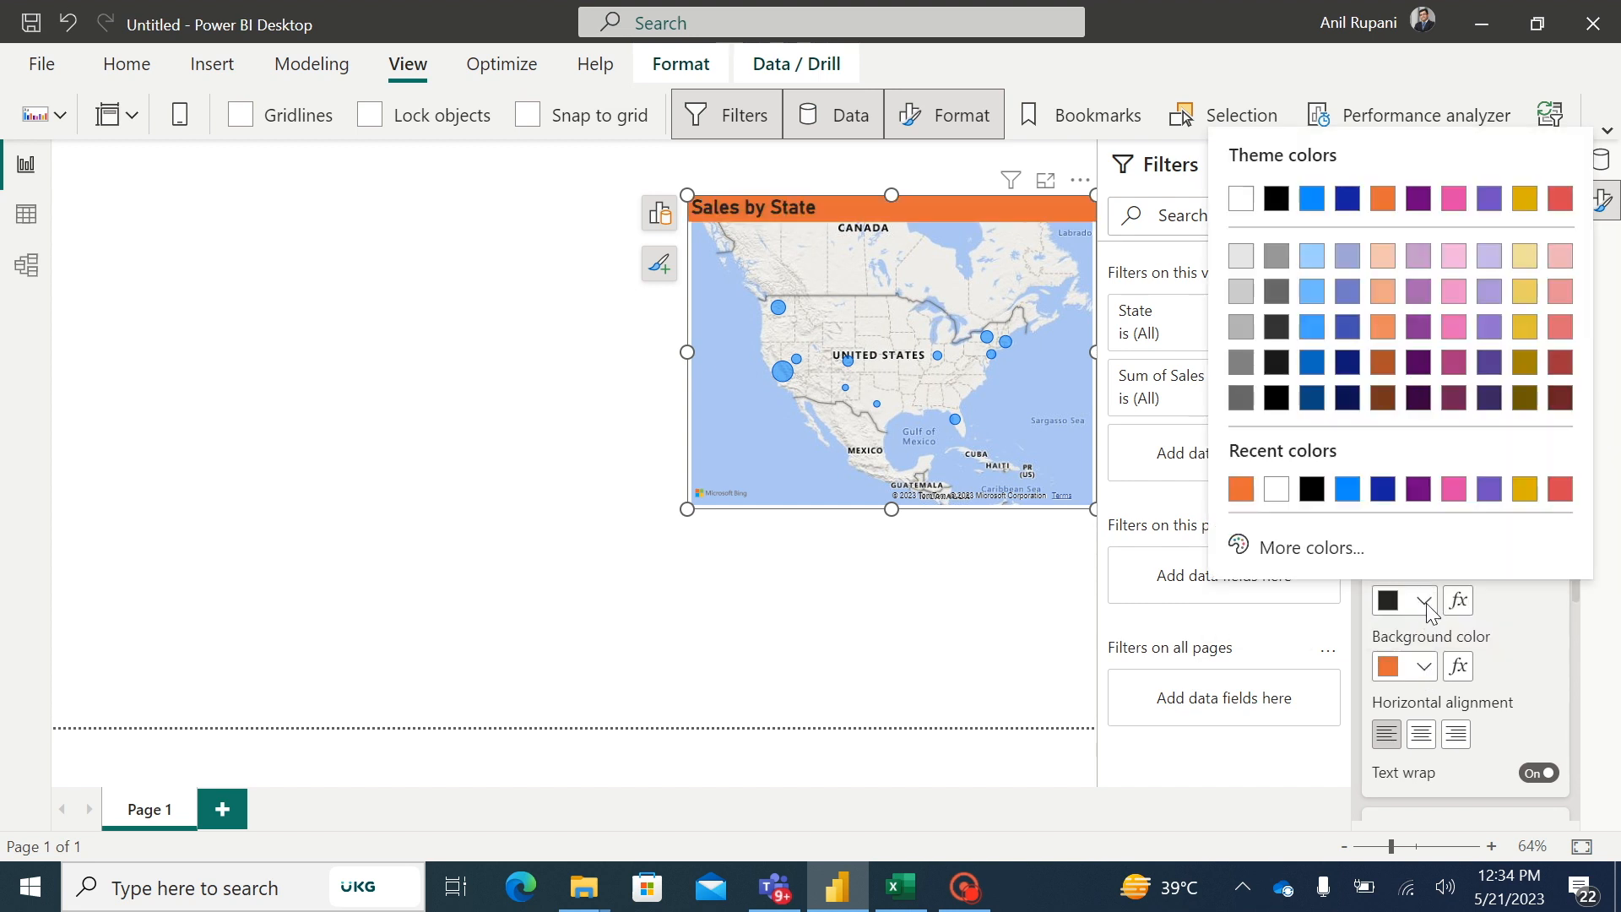
click(1272, 491)
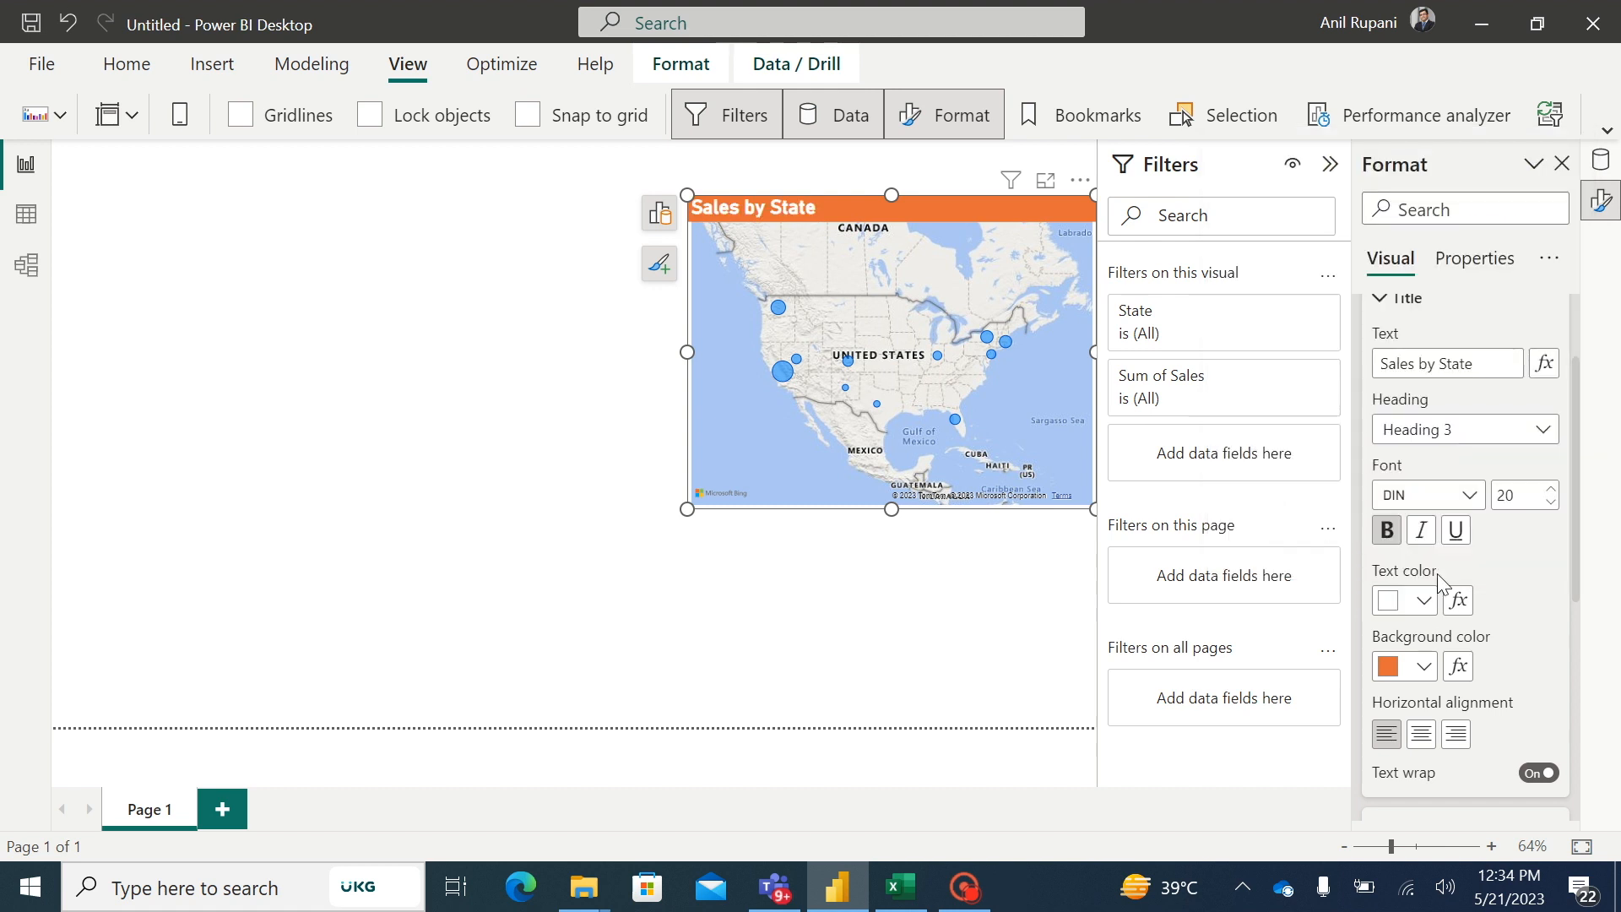
click(1421, 736)
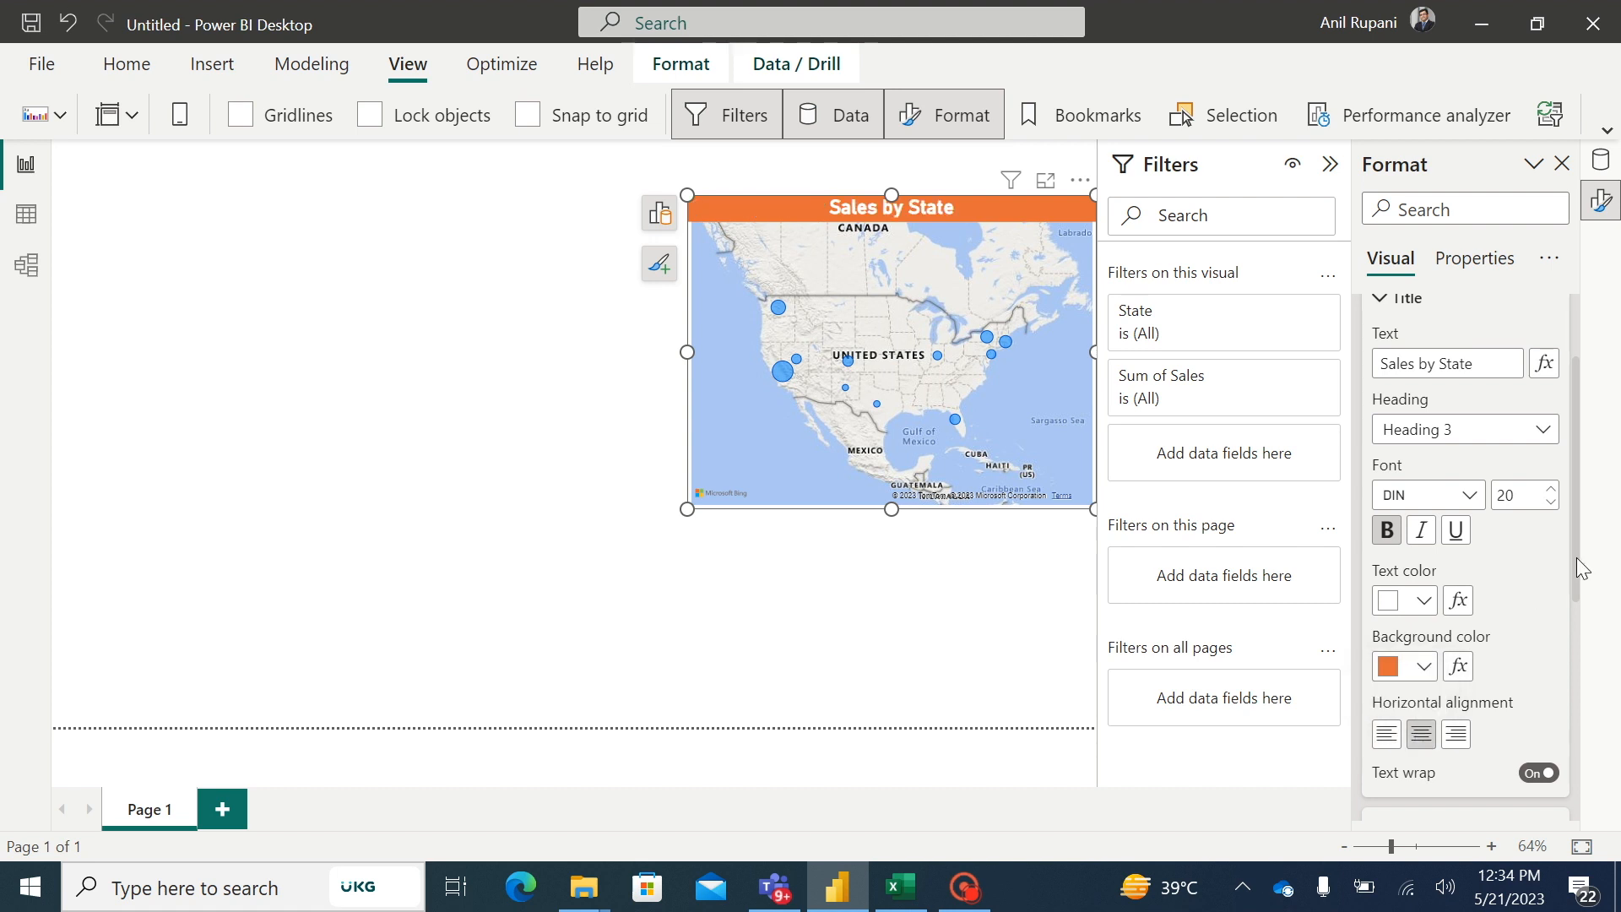
- Set the size of the map's bubbles to 17 px
drag(1575, 559, 1561, 789)
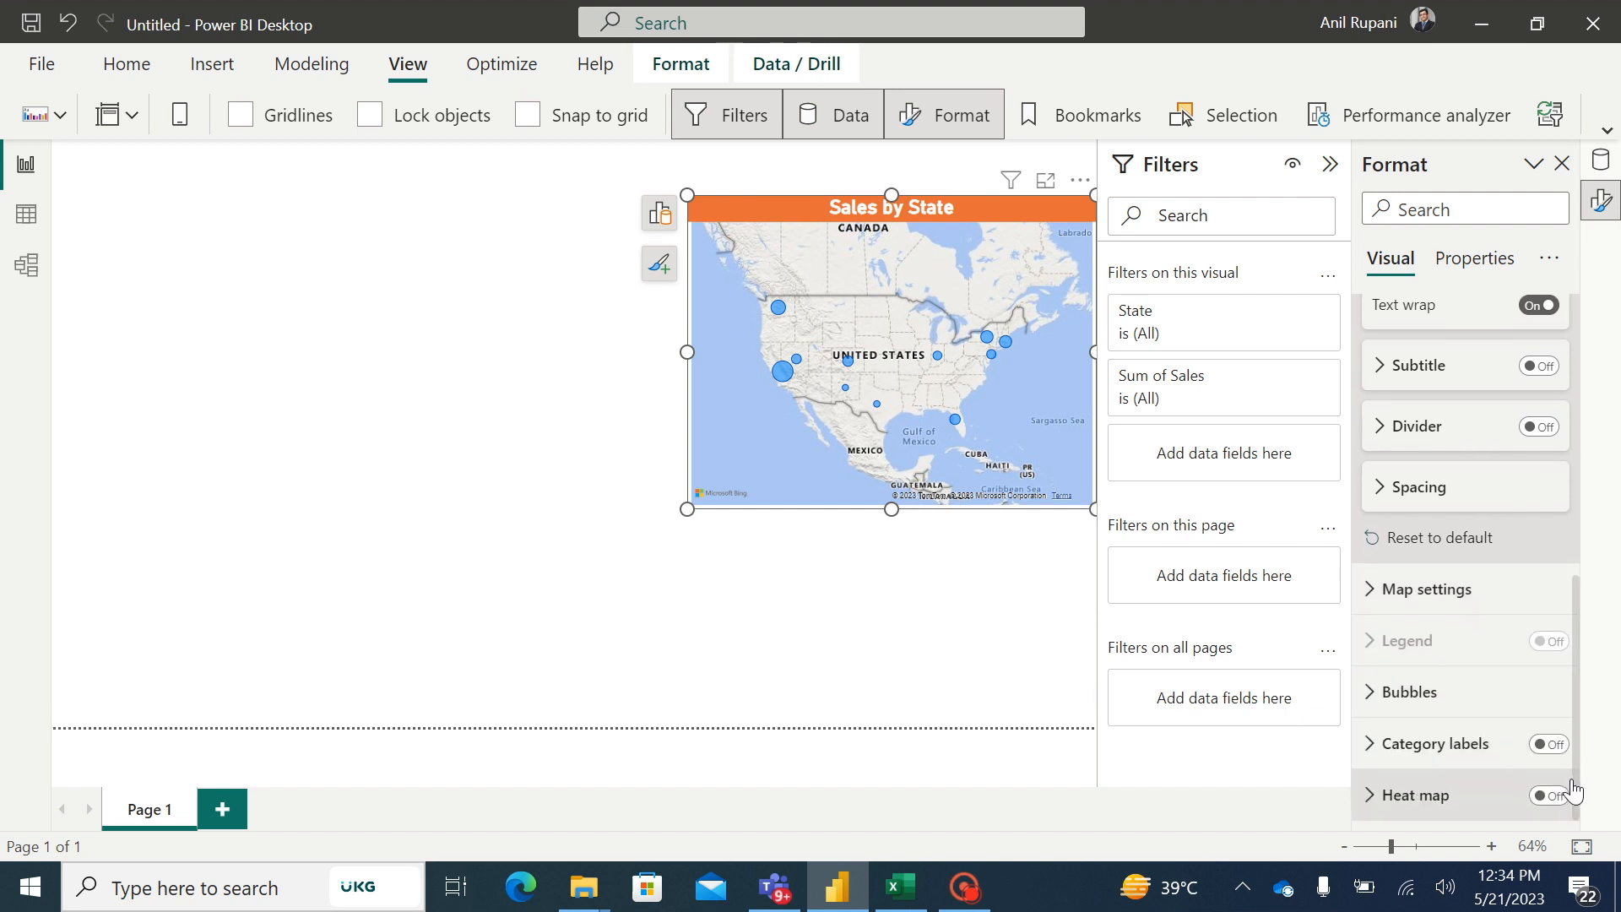
click(1364, 700)
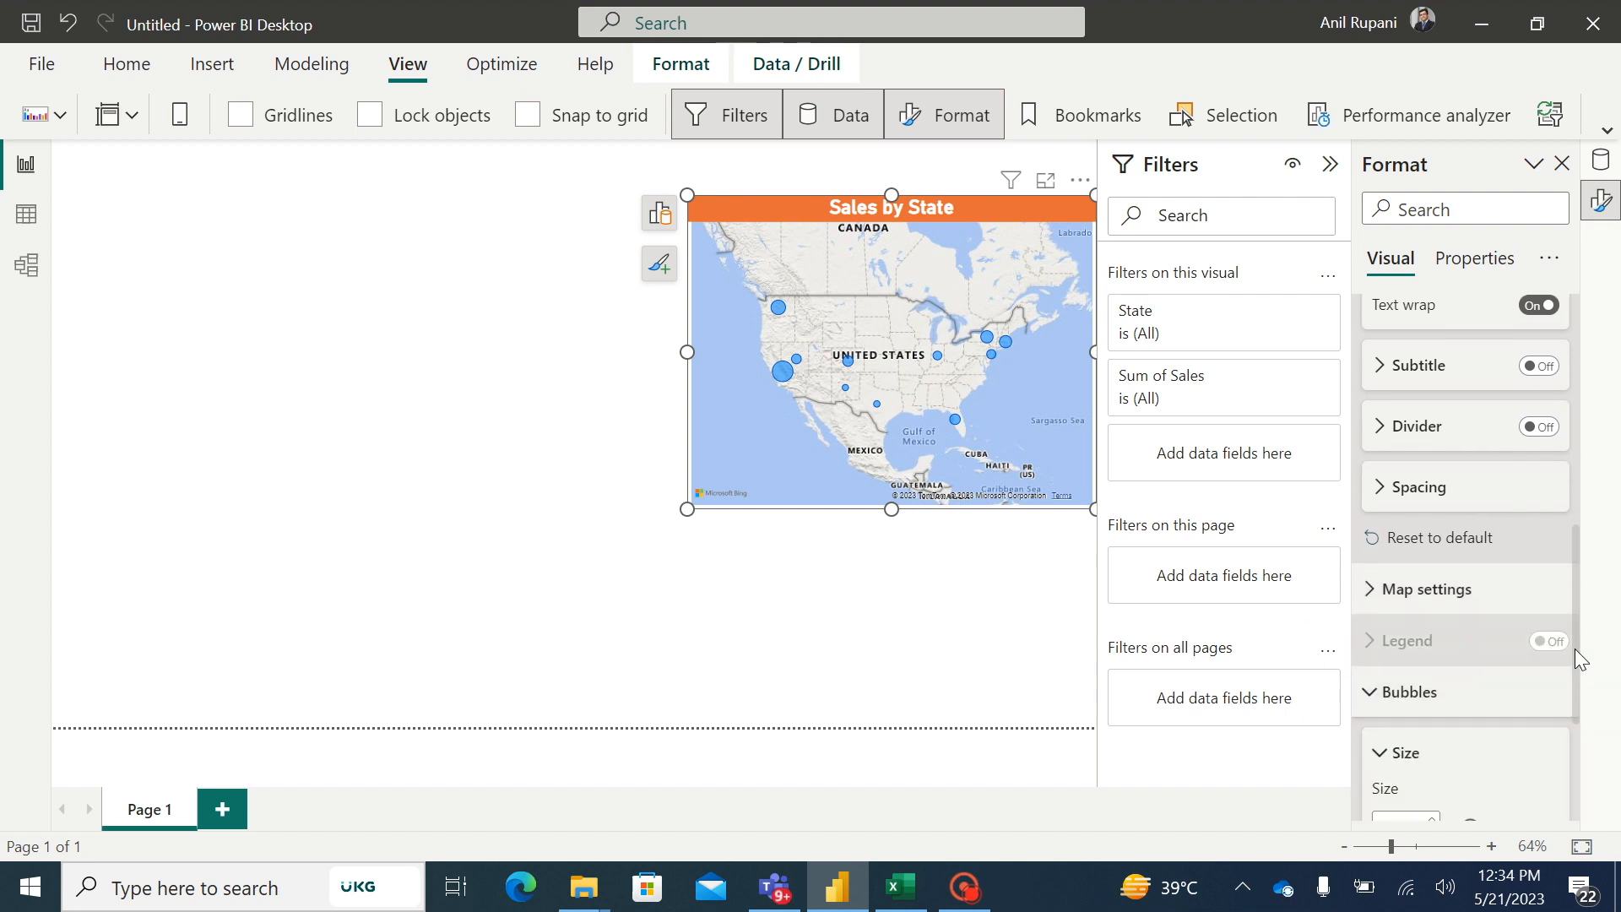
scroll(1573, 617, down, 1)
scroll(1587, 696, down, 1)
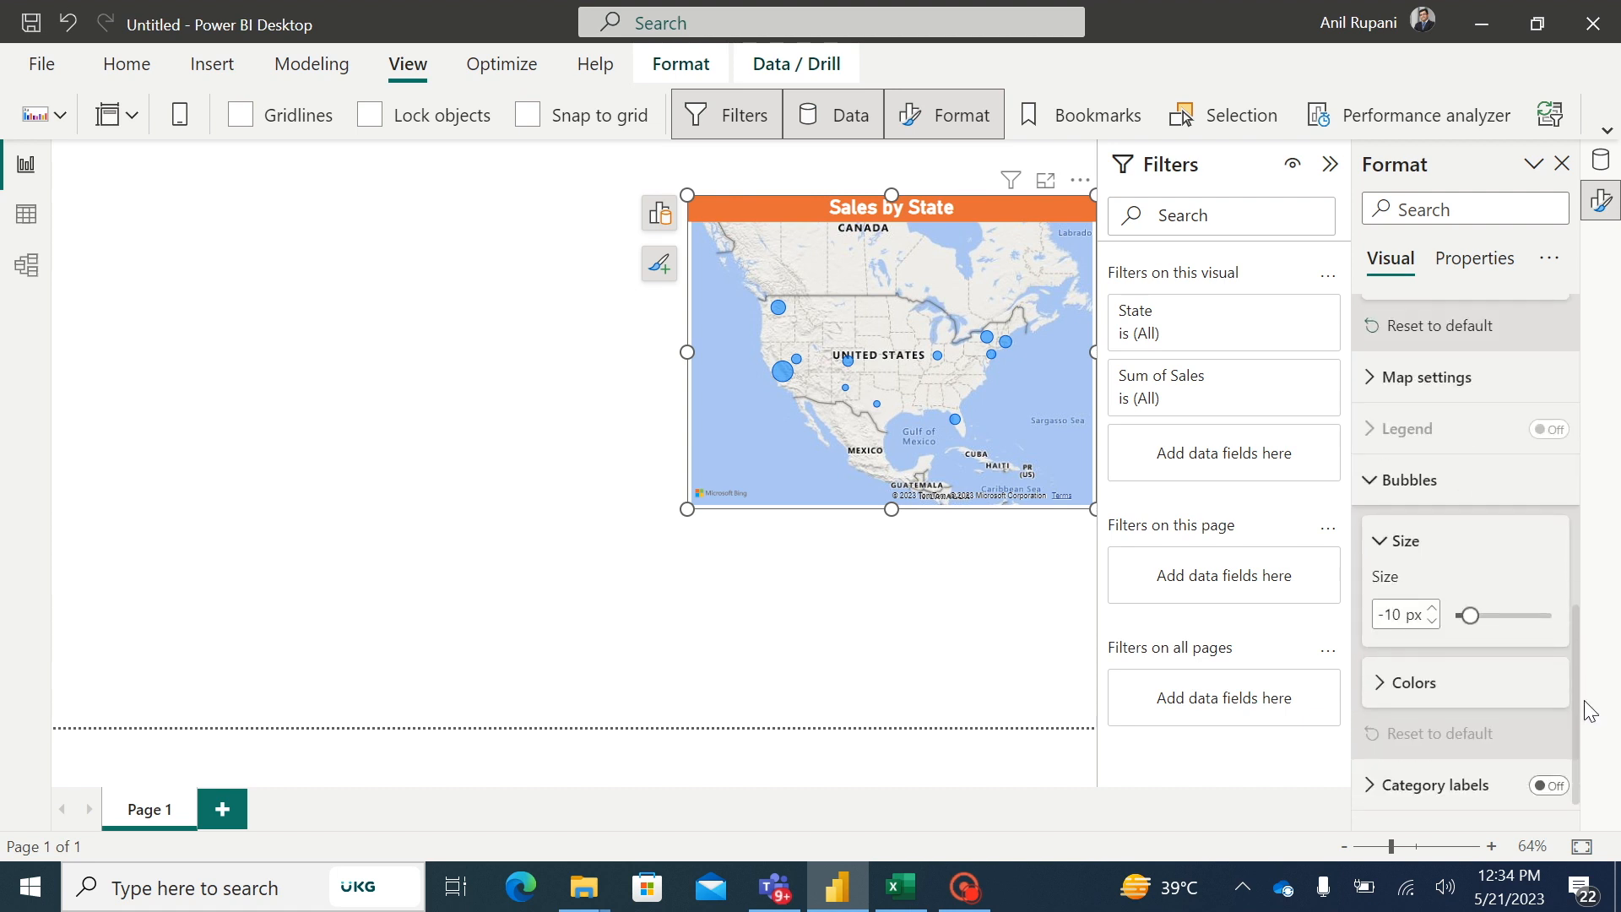
click(1400, 617)
text(17)
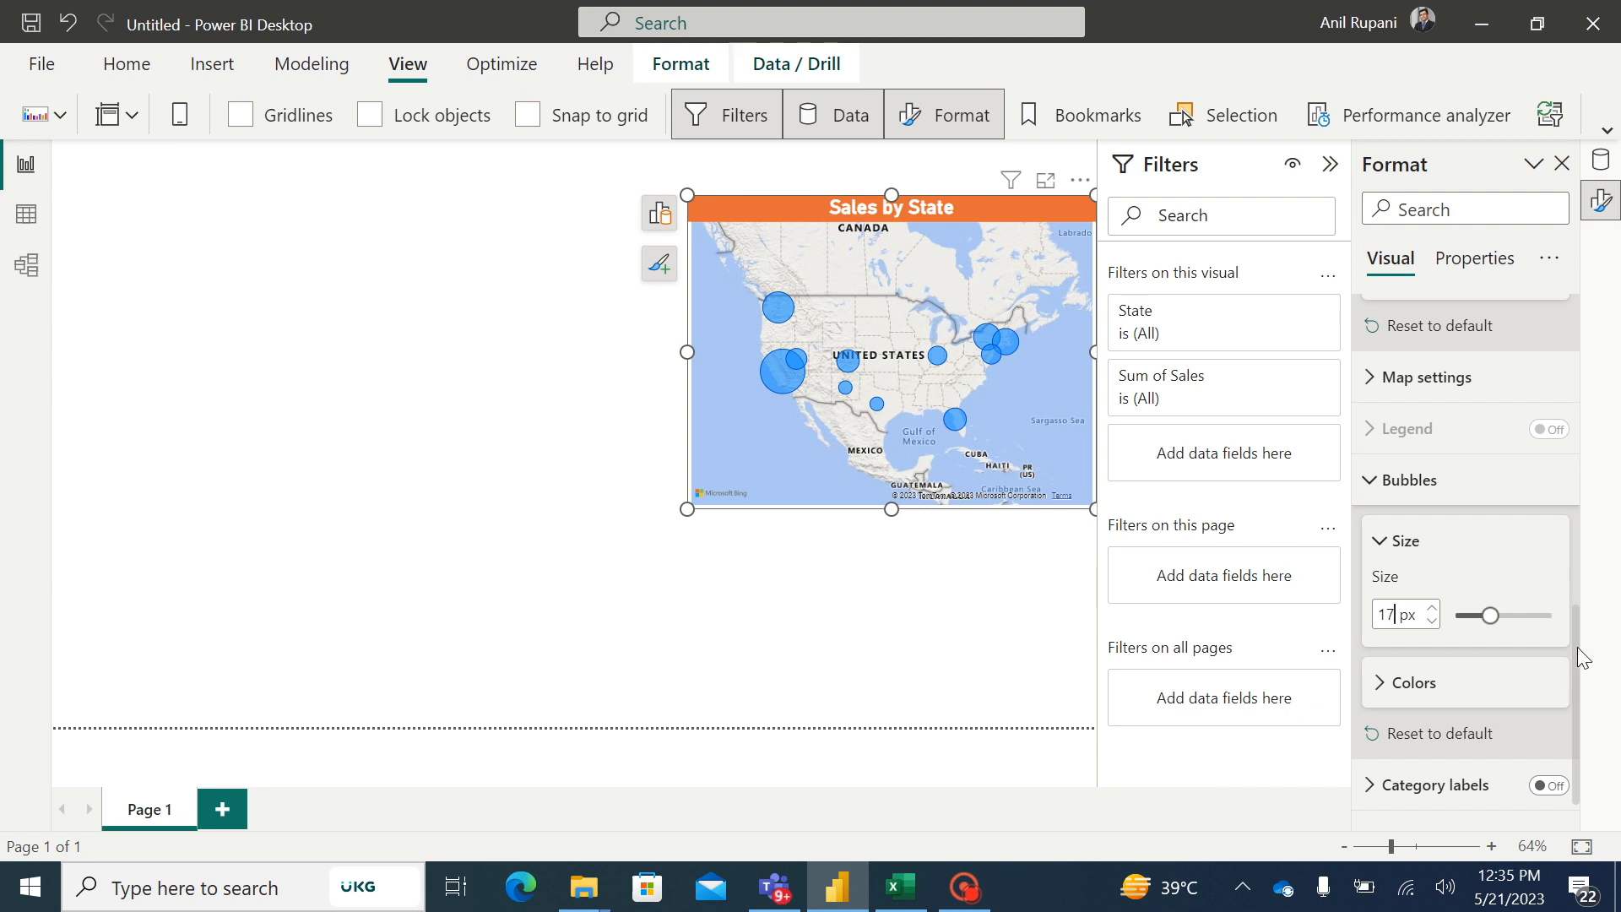
- Turn on category labels for the map's bubbles
scroll(1583, 658, down, 1)
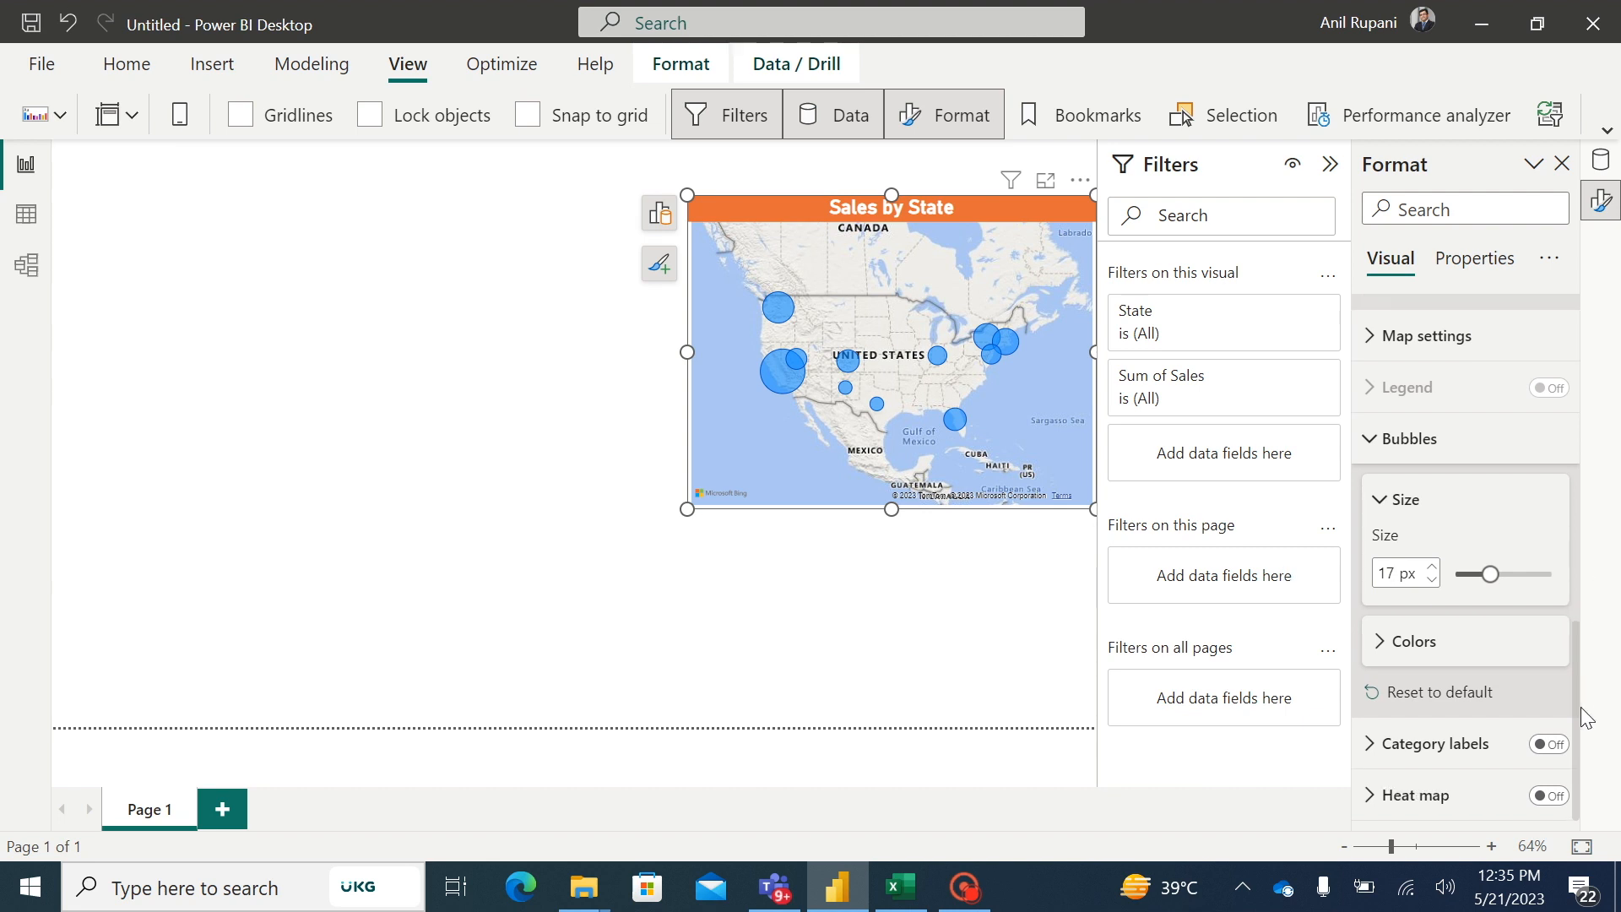
click(1559, 749)
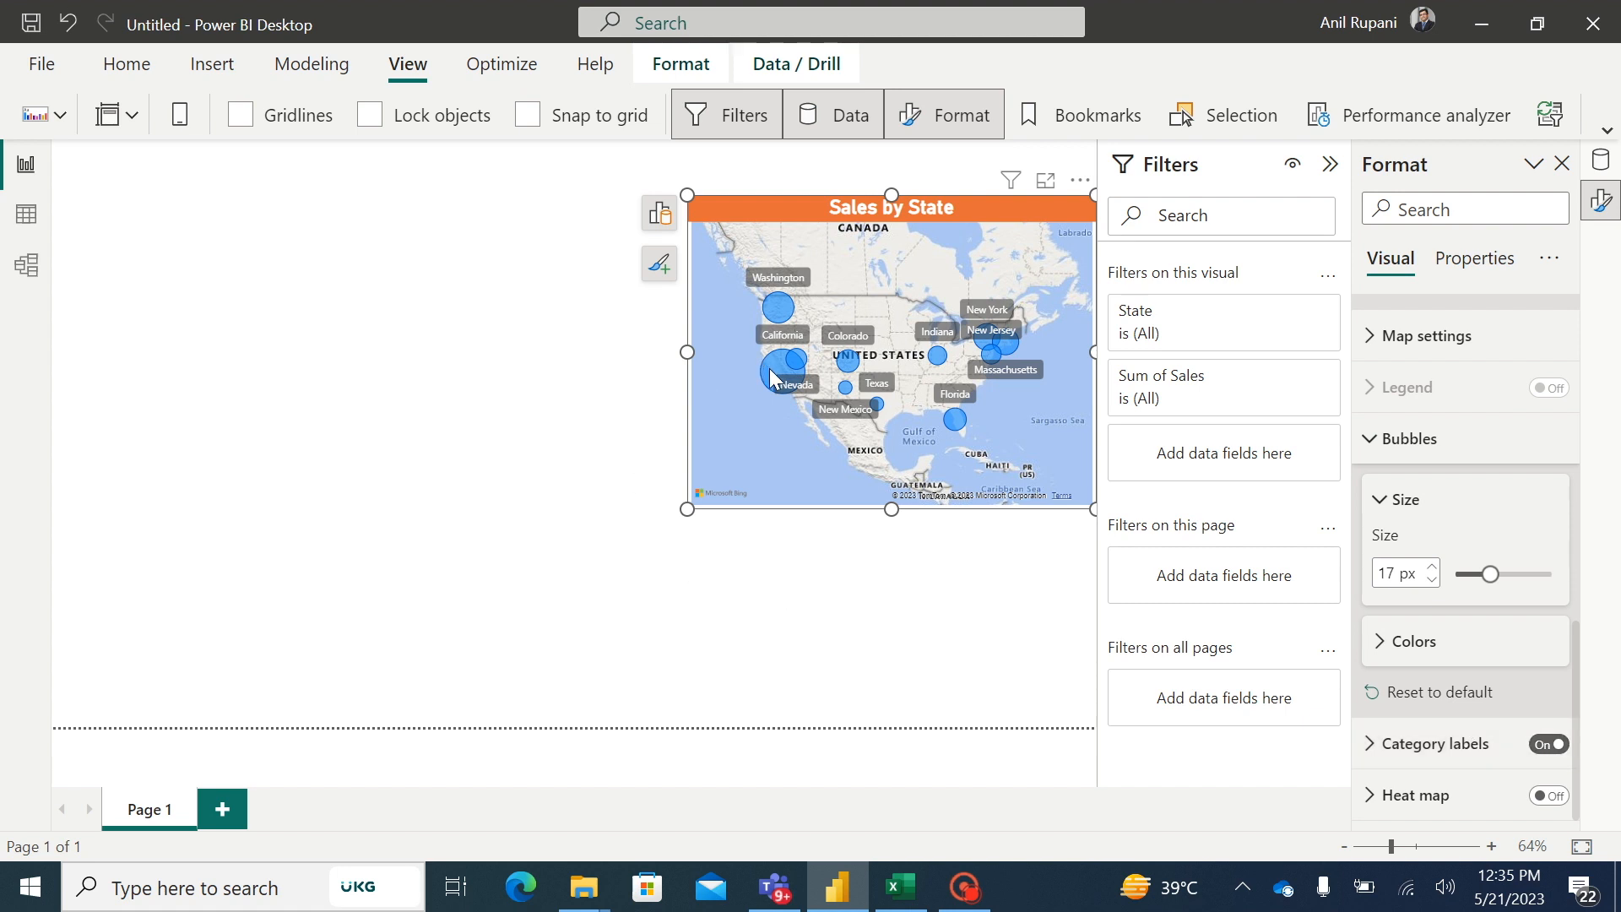
mouse_move(772, 378)
- Turn on the visual border for the map and deselect it
drag(1577, 665, 1605, 317)
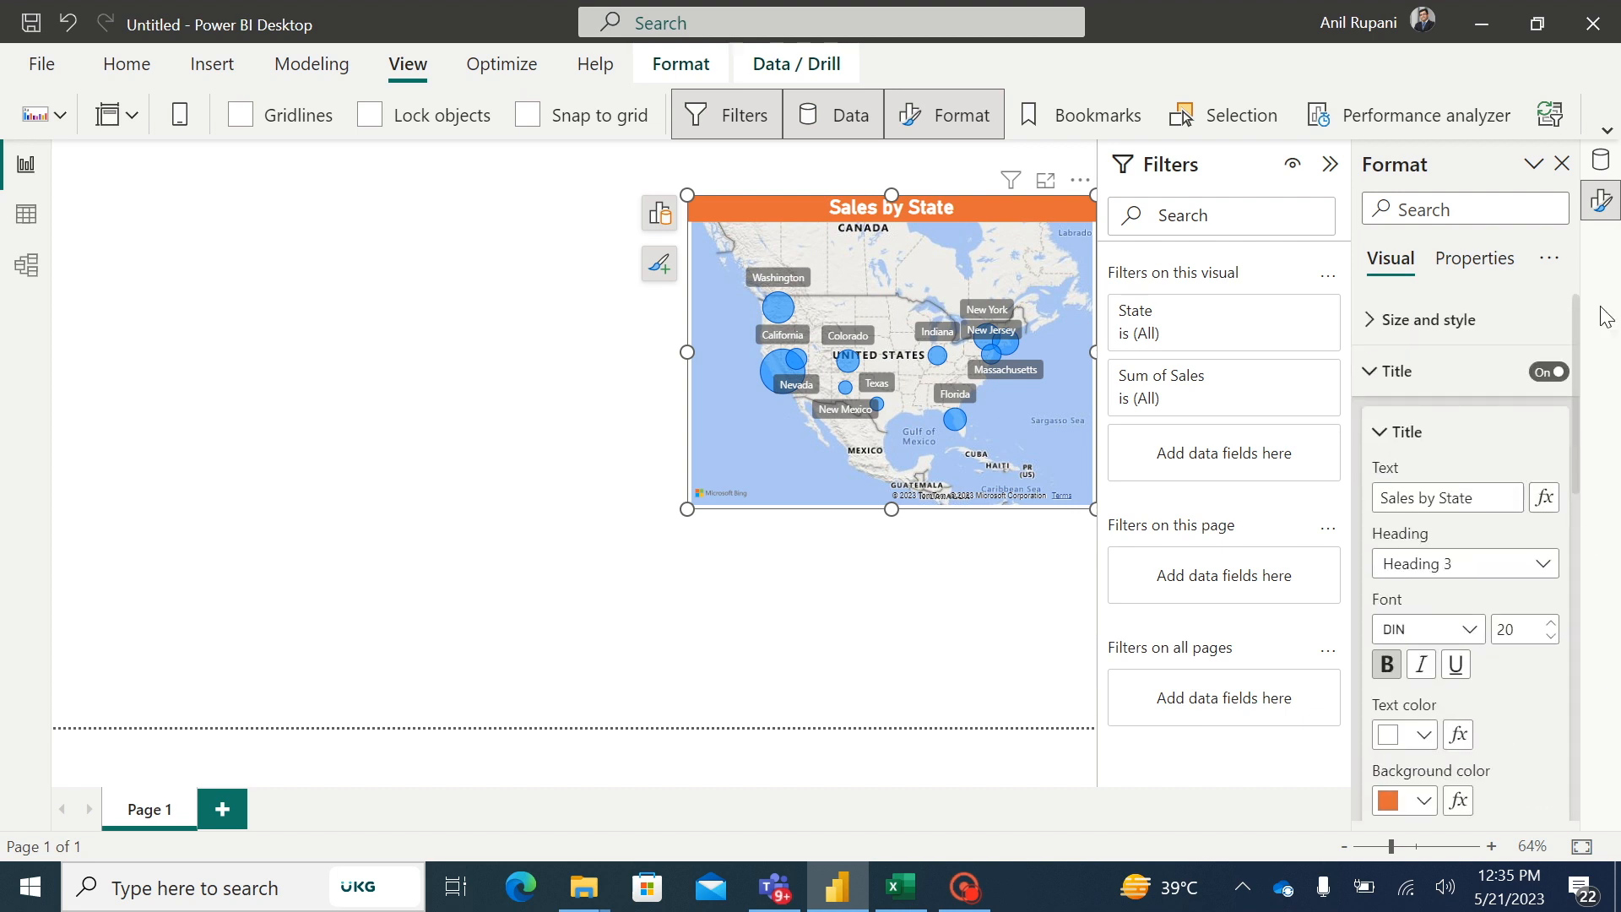
click(1375, 326)
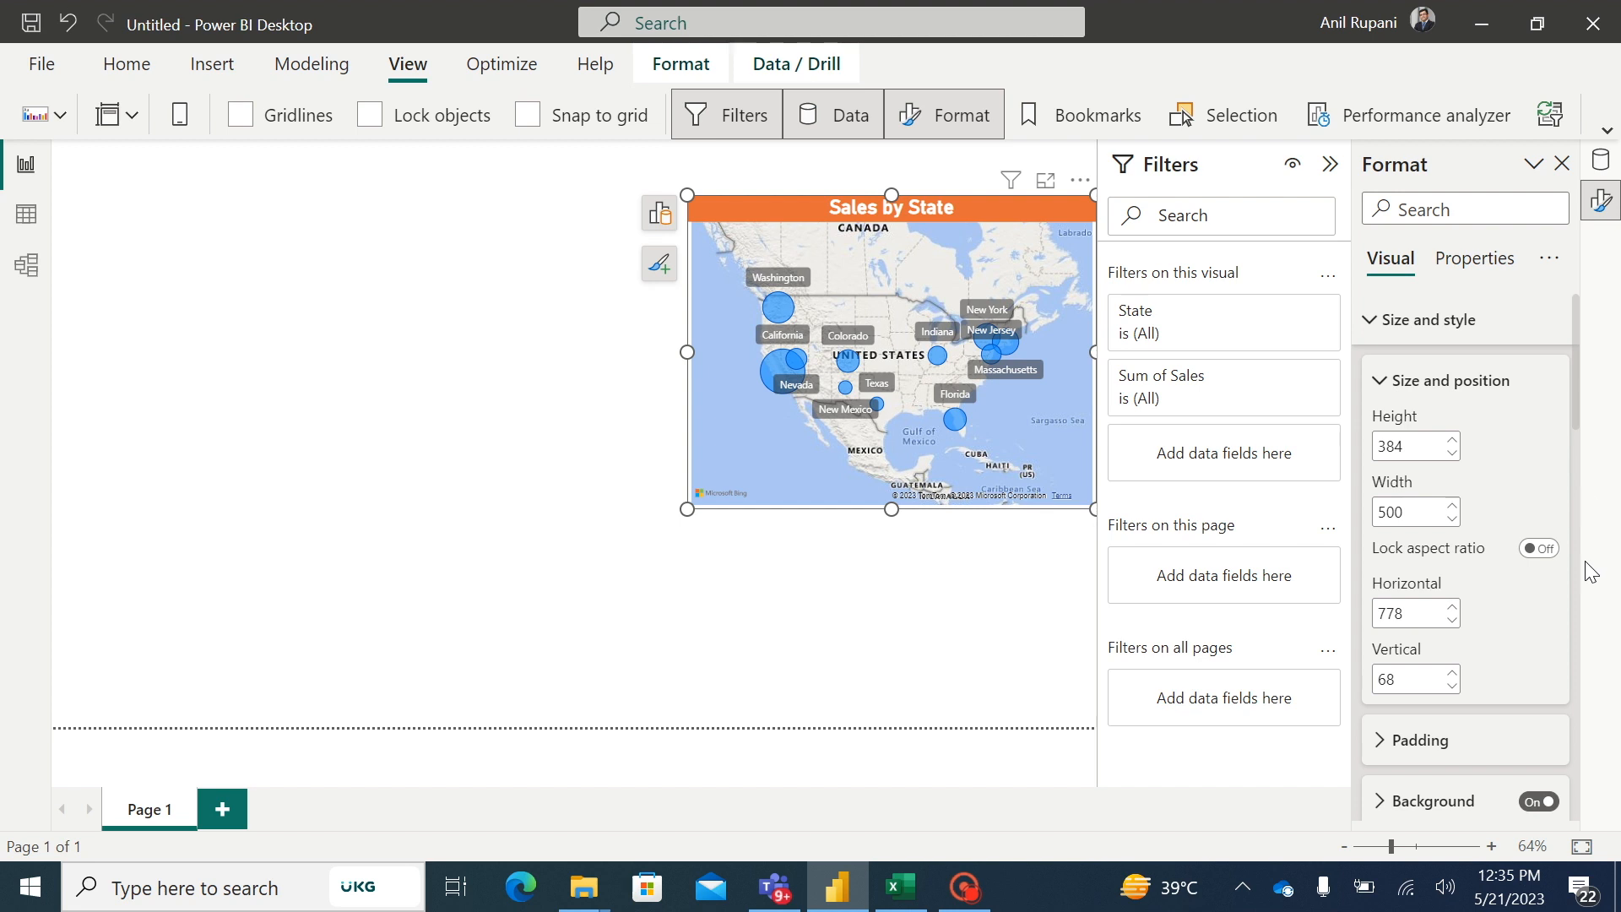
scroll(1581, 477, down, 3)
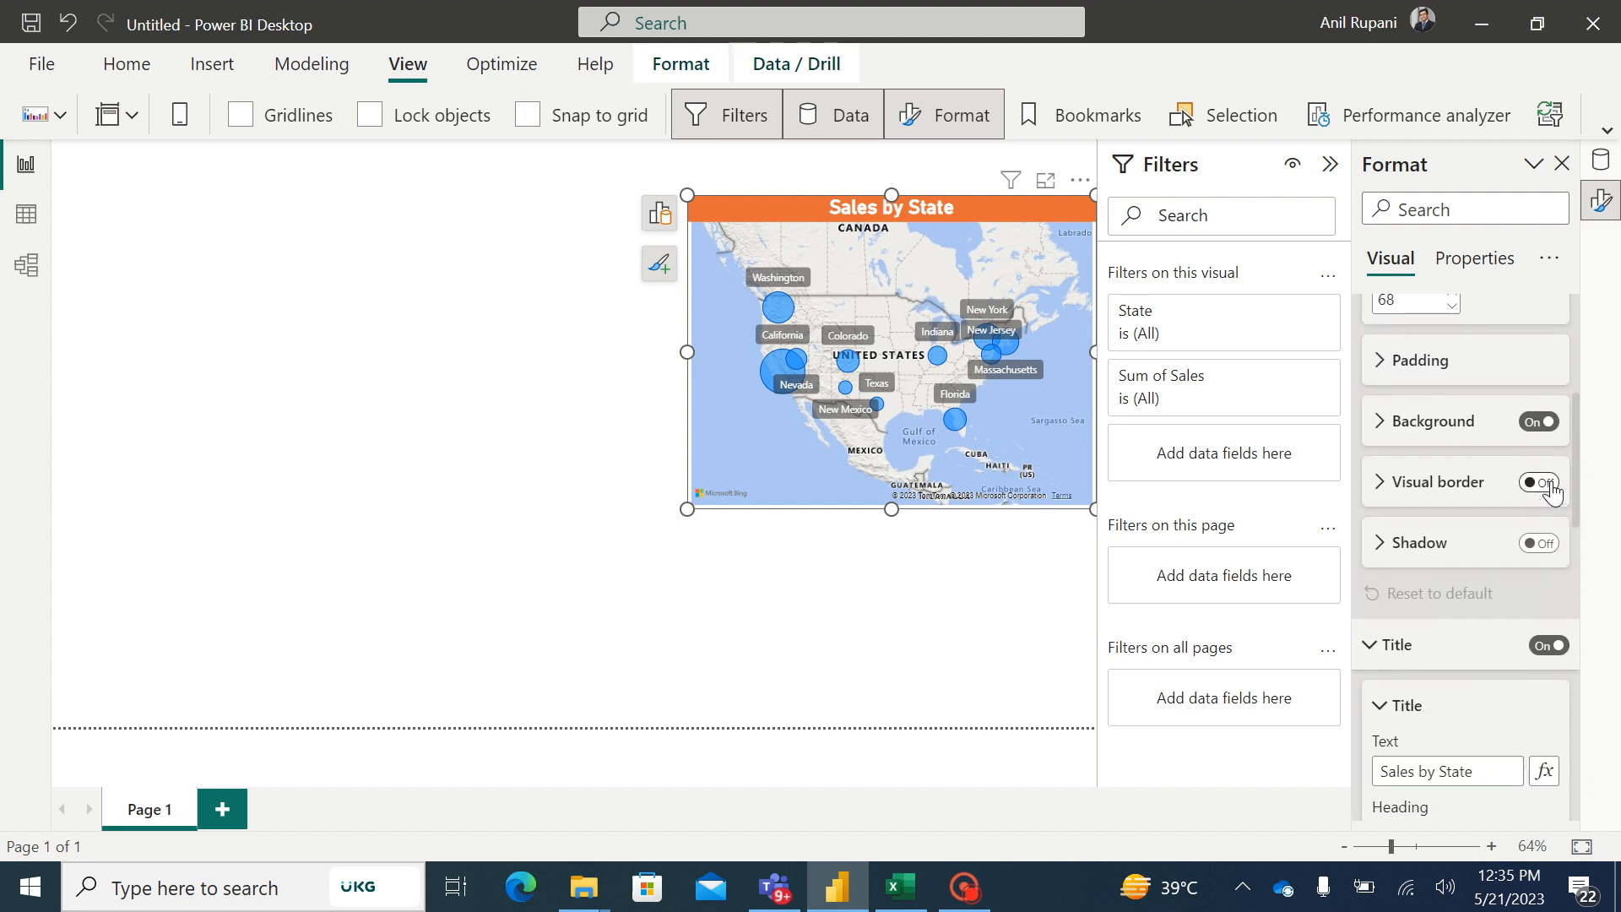
click(1549, 487)
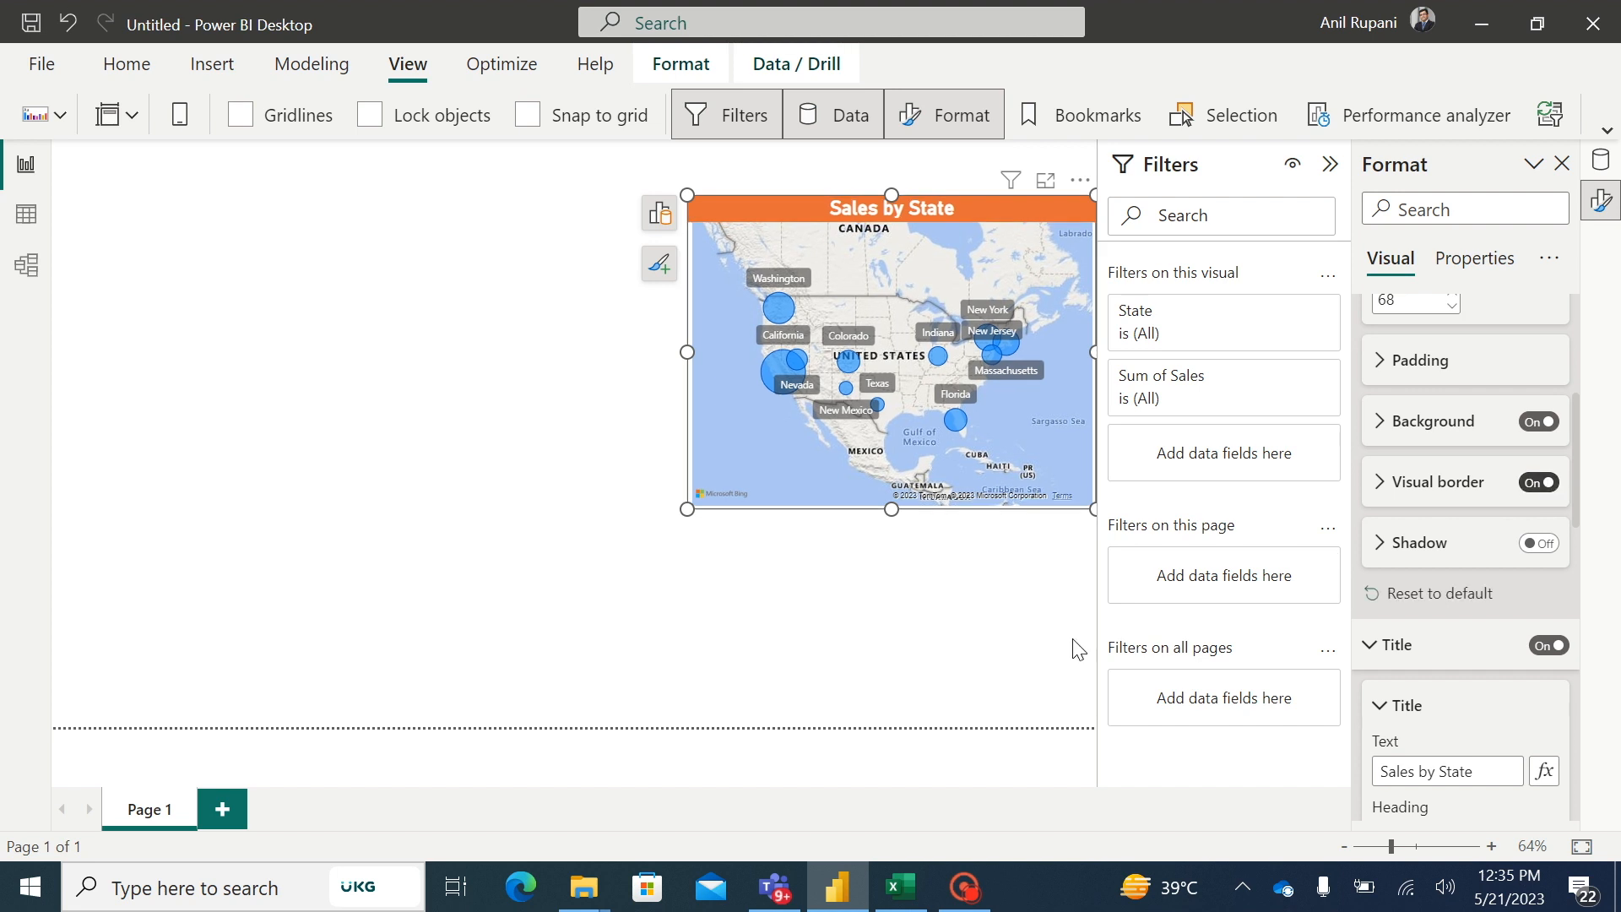
click(895, 645)
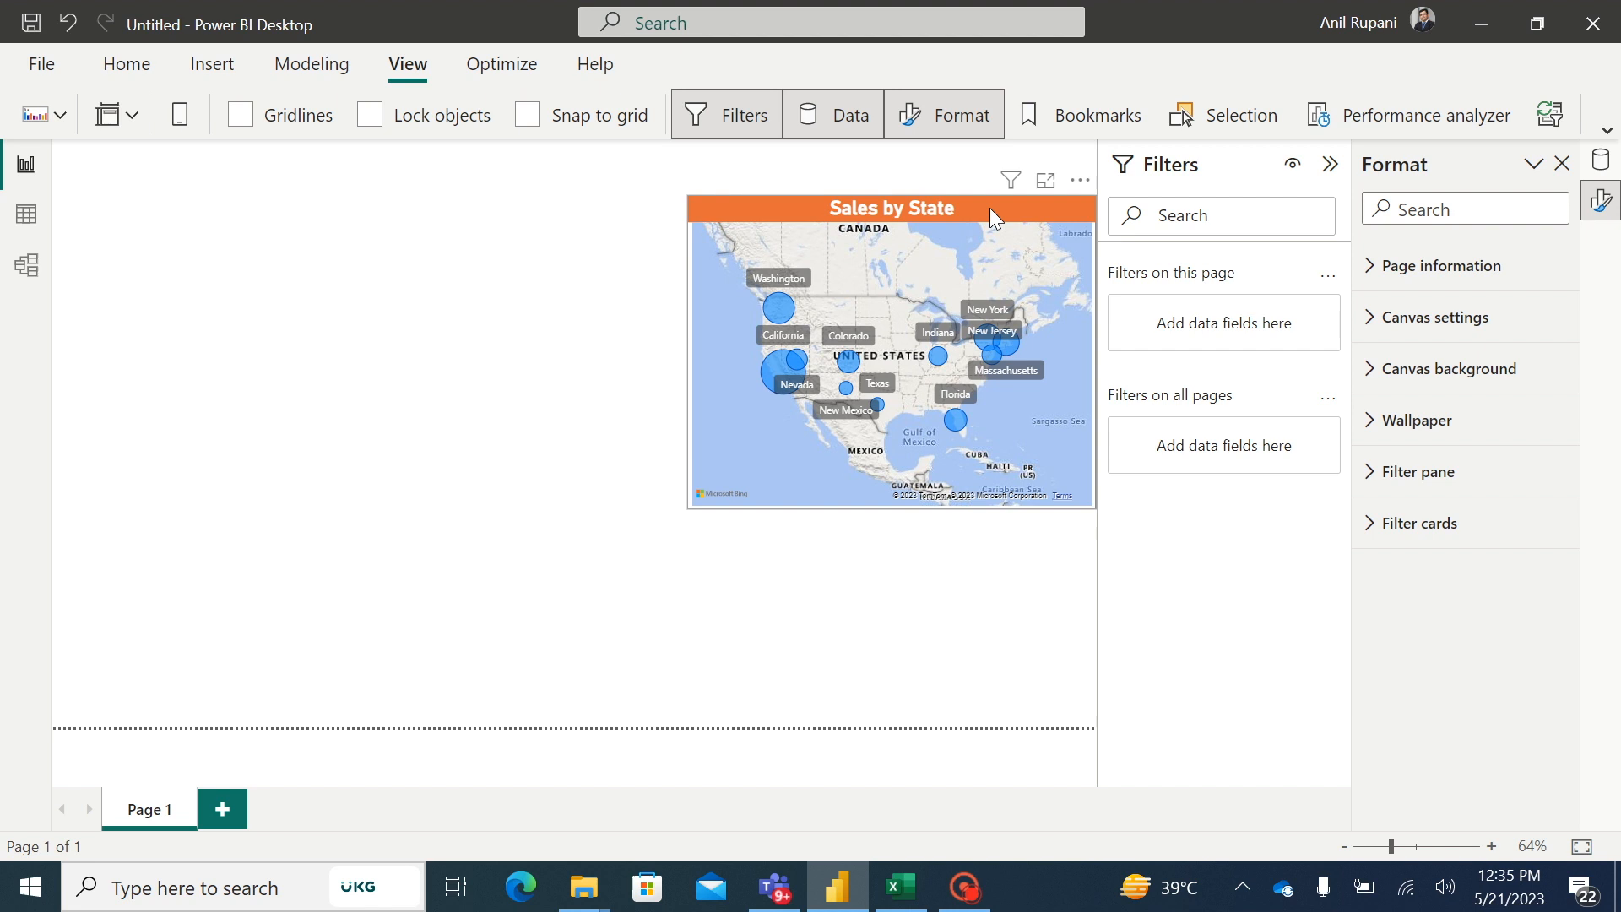
- Change the default color of the map's bubbles to light yellow and deselect the map
click(1010, 246)
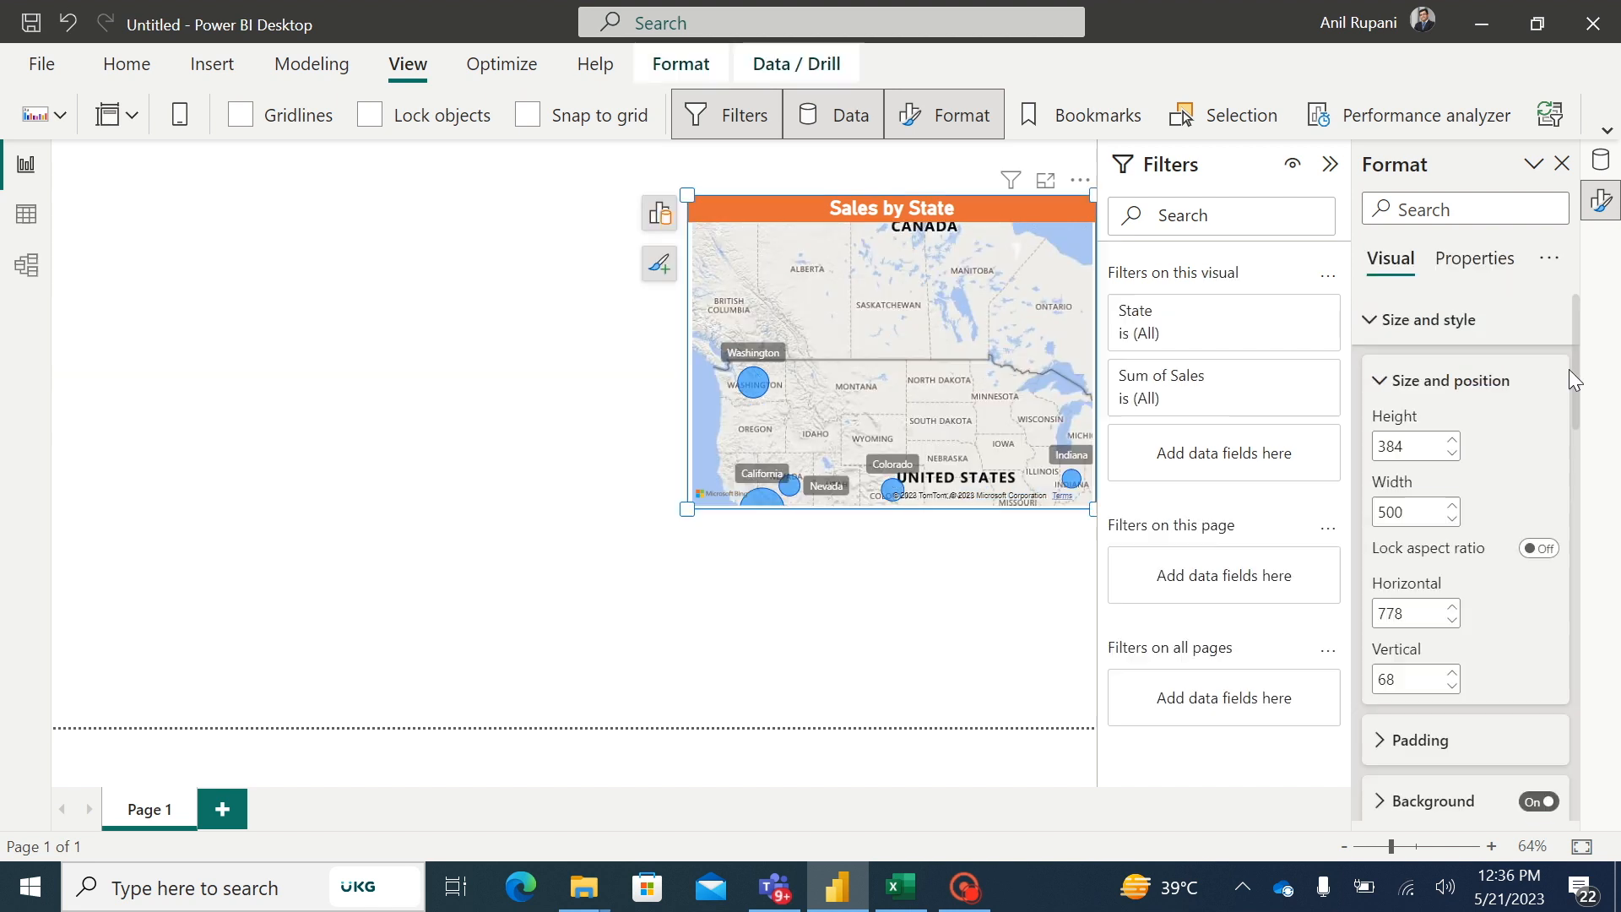
drag(1573, 388, 1607, 760)
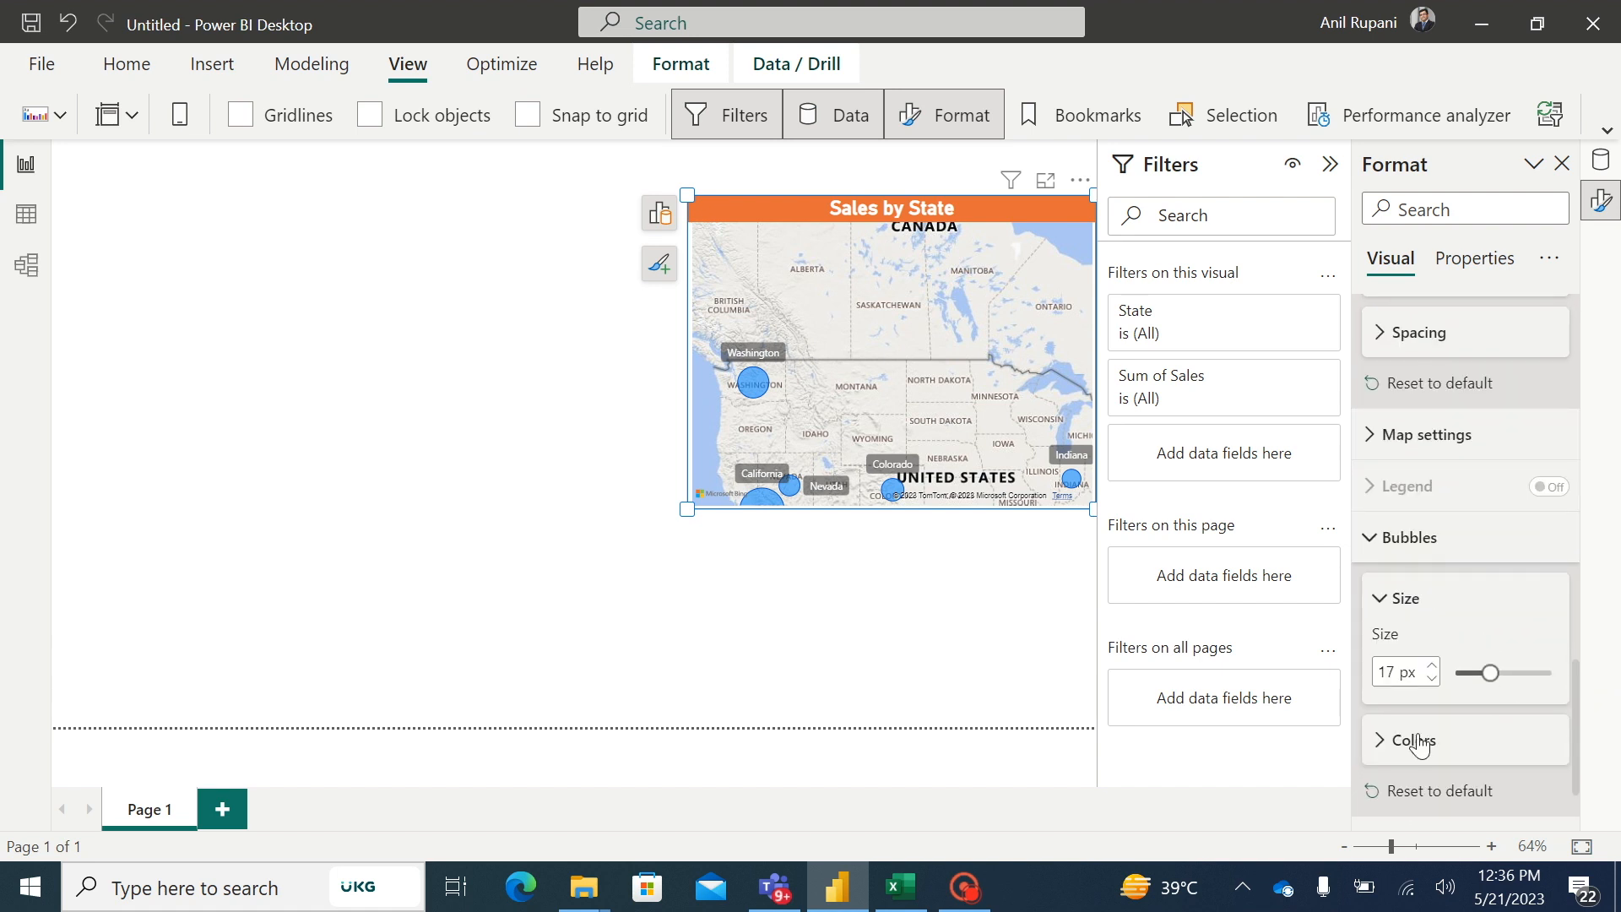
click(1381, 743)
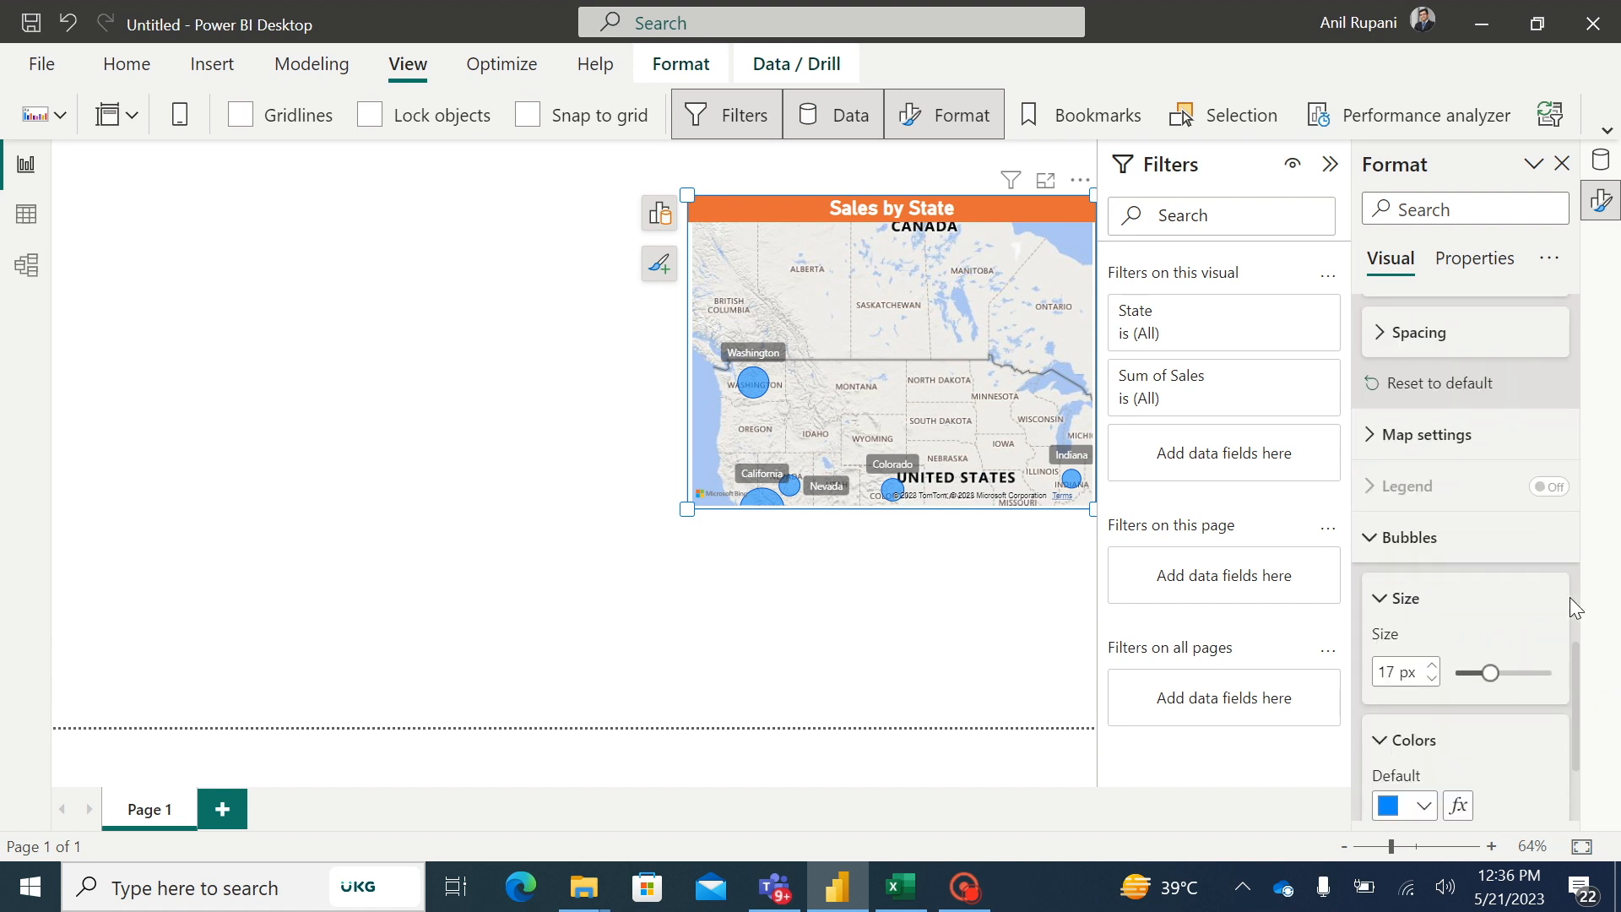
scroll(1573, 687, down, 2)
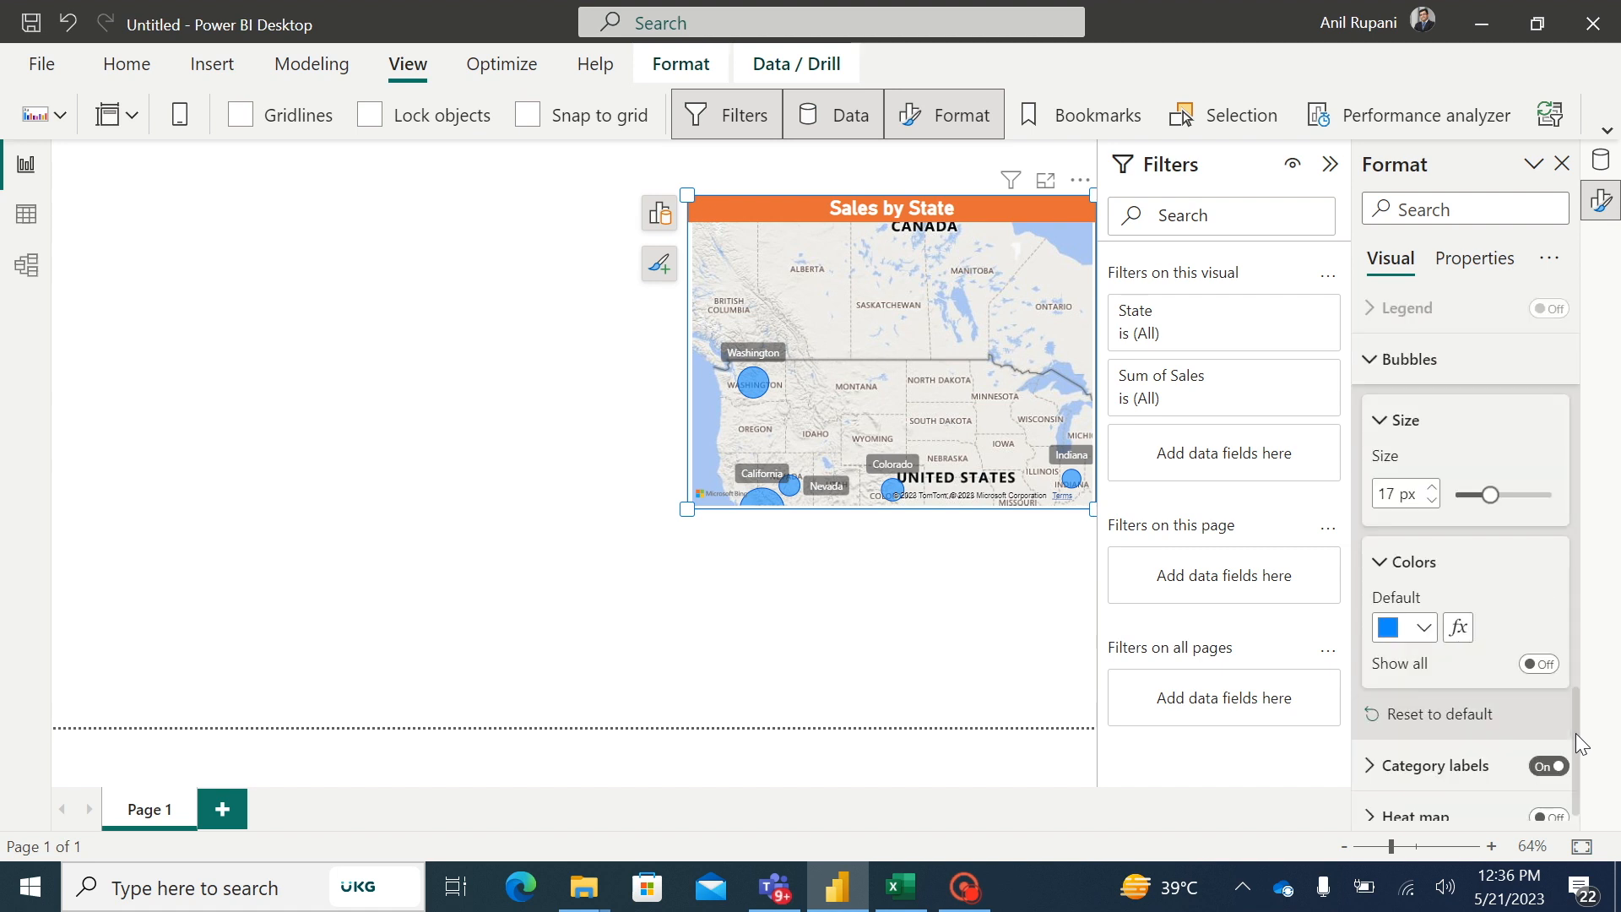
click(1425, 629)
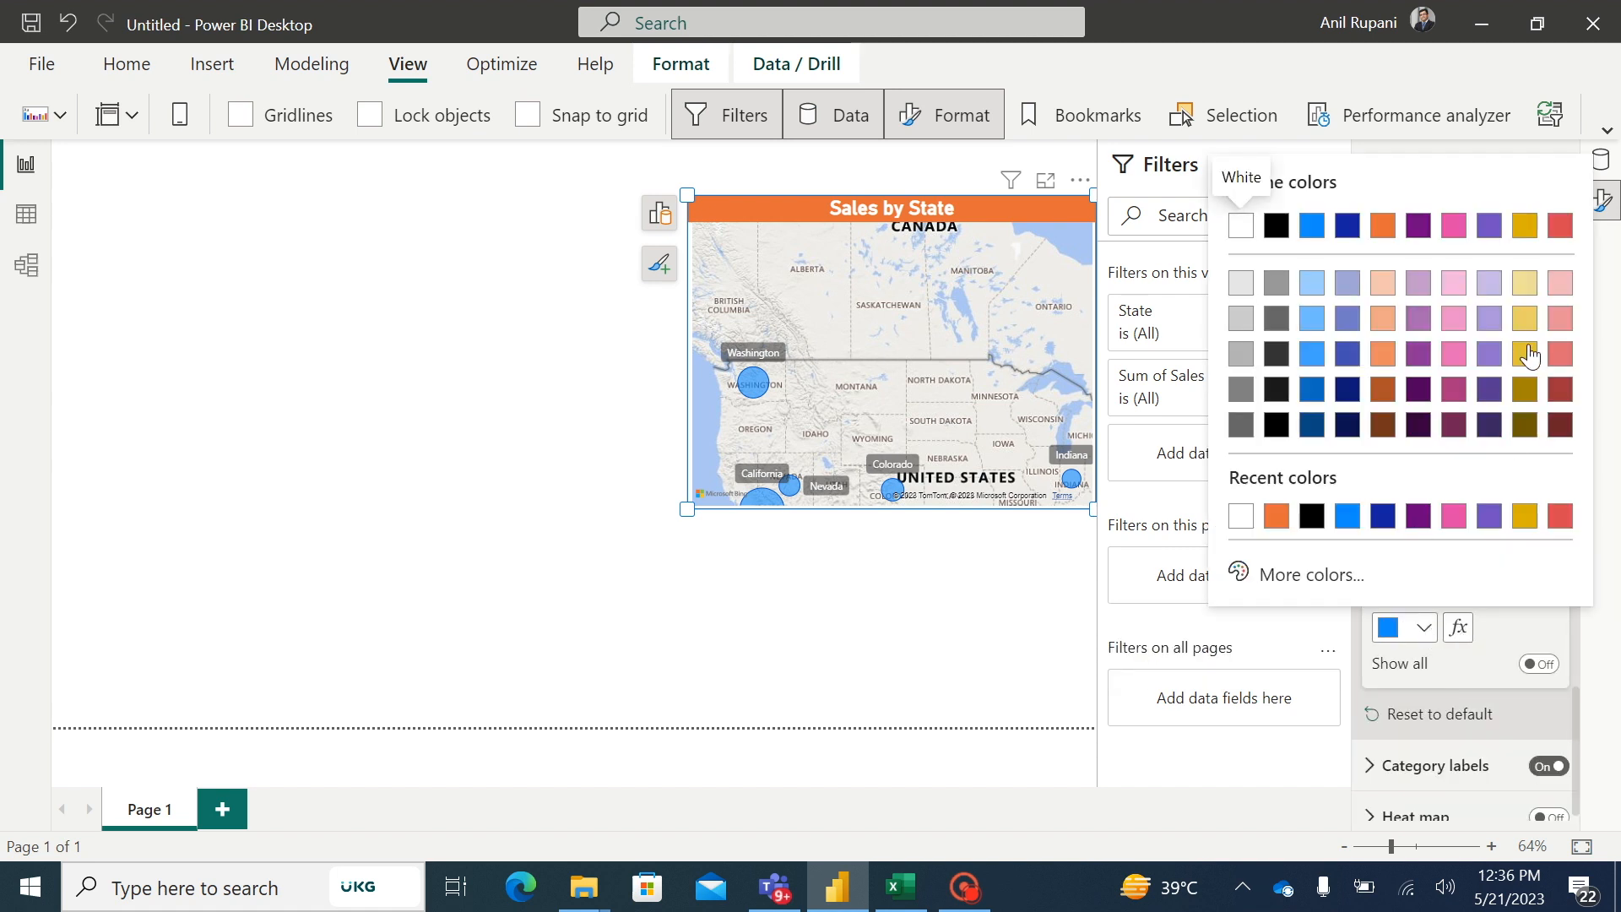
click(1525, 321)
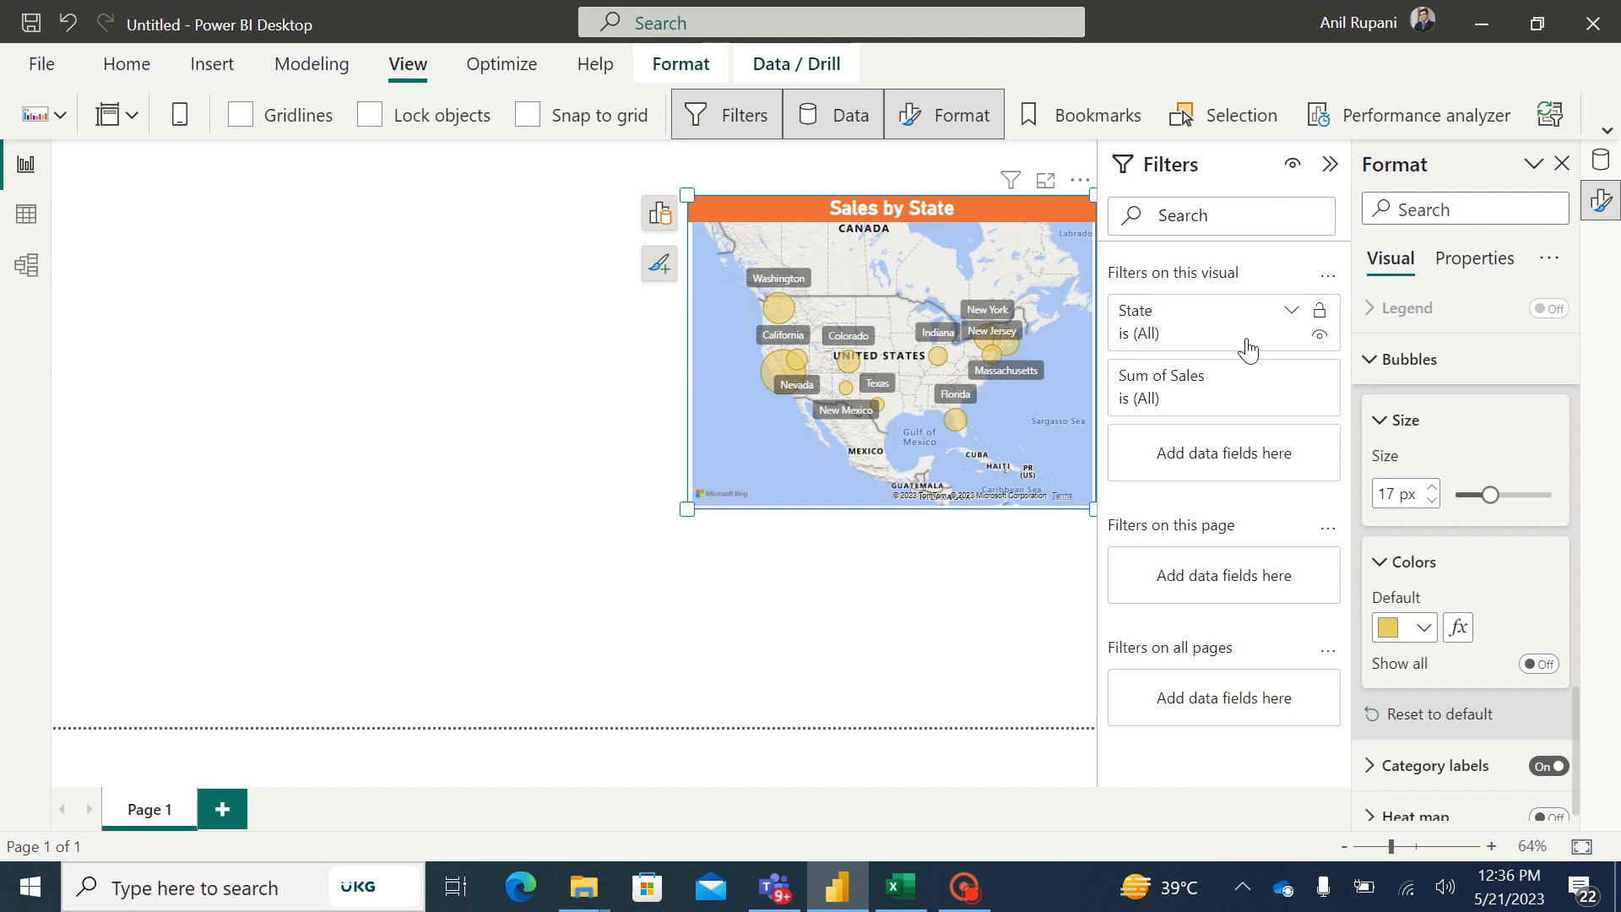
click(947, 587)
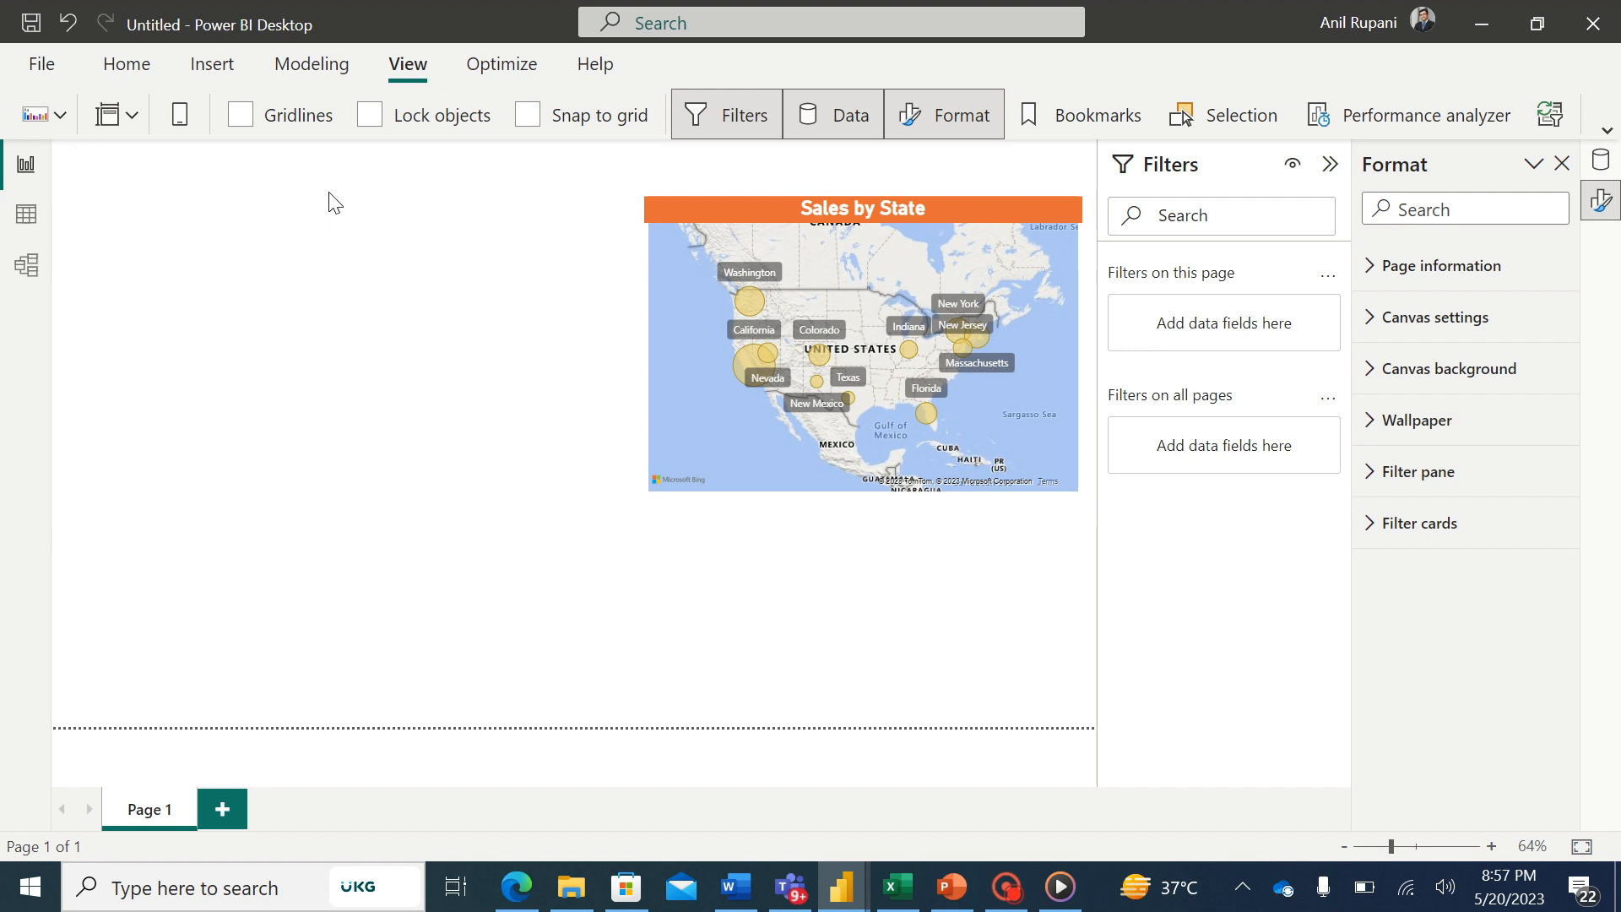
- Insert a new visual in the lower-left part of the report page and make it wider and taller
click(121, 67)
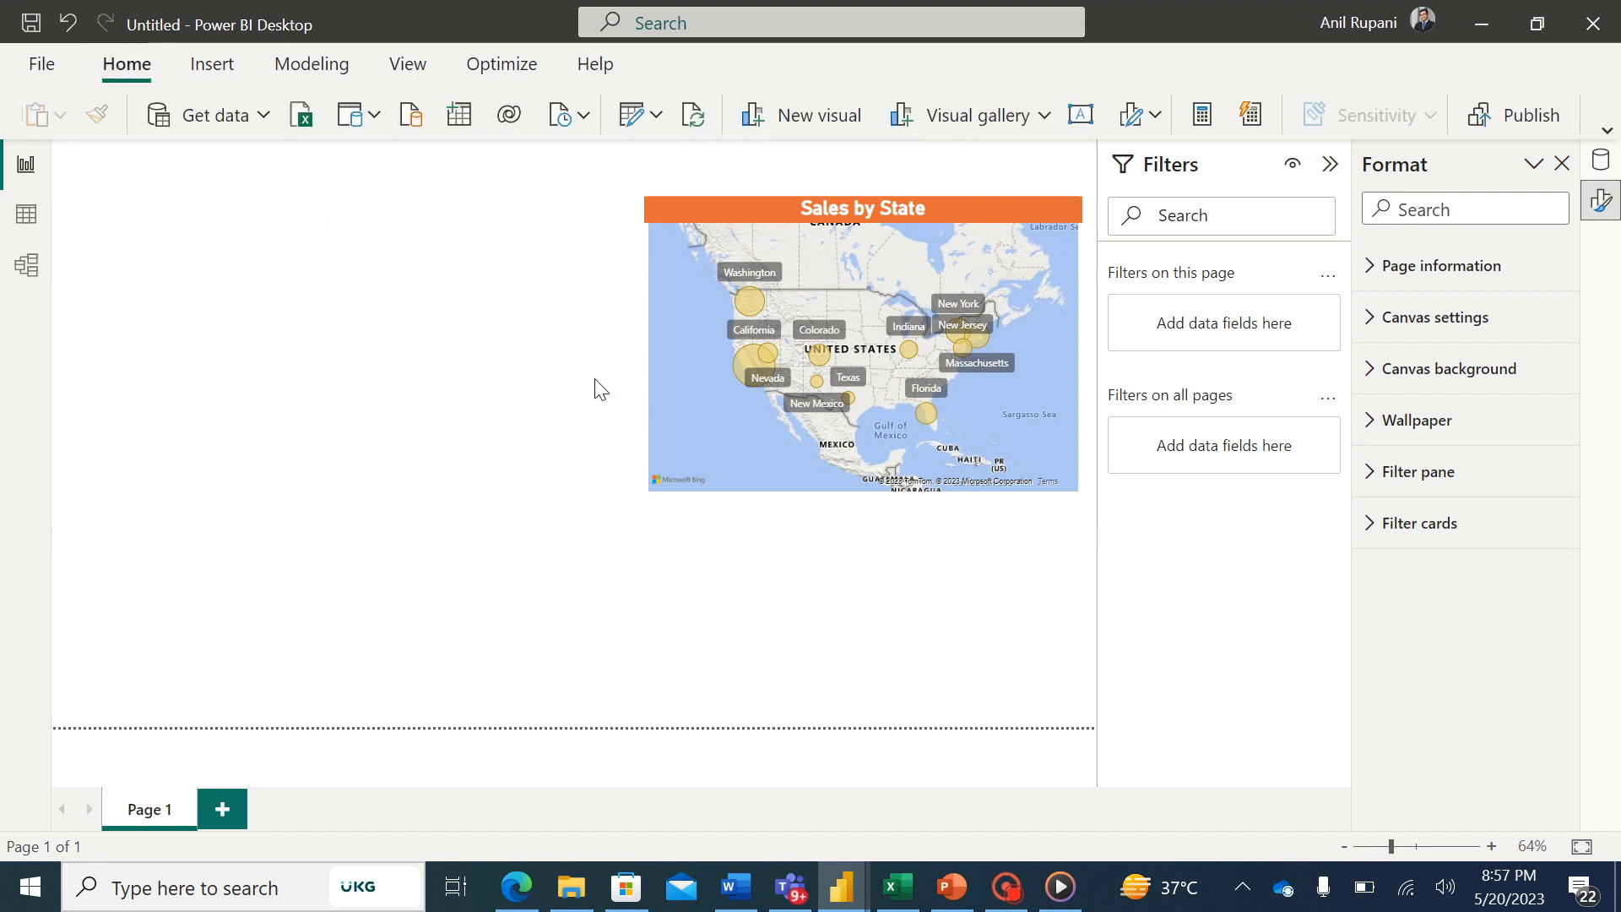
click(832, 116)
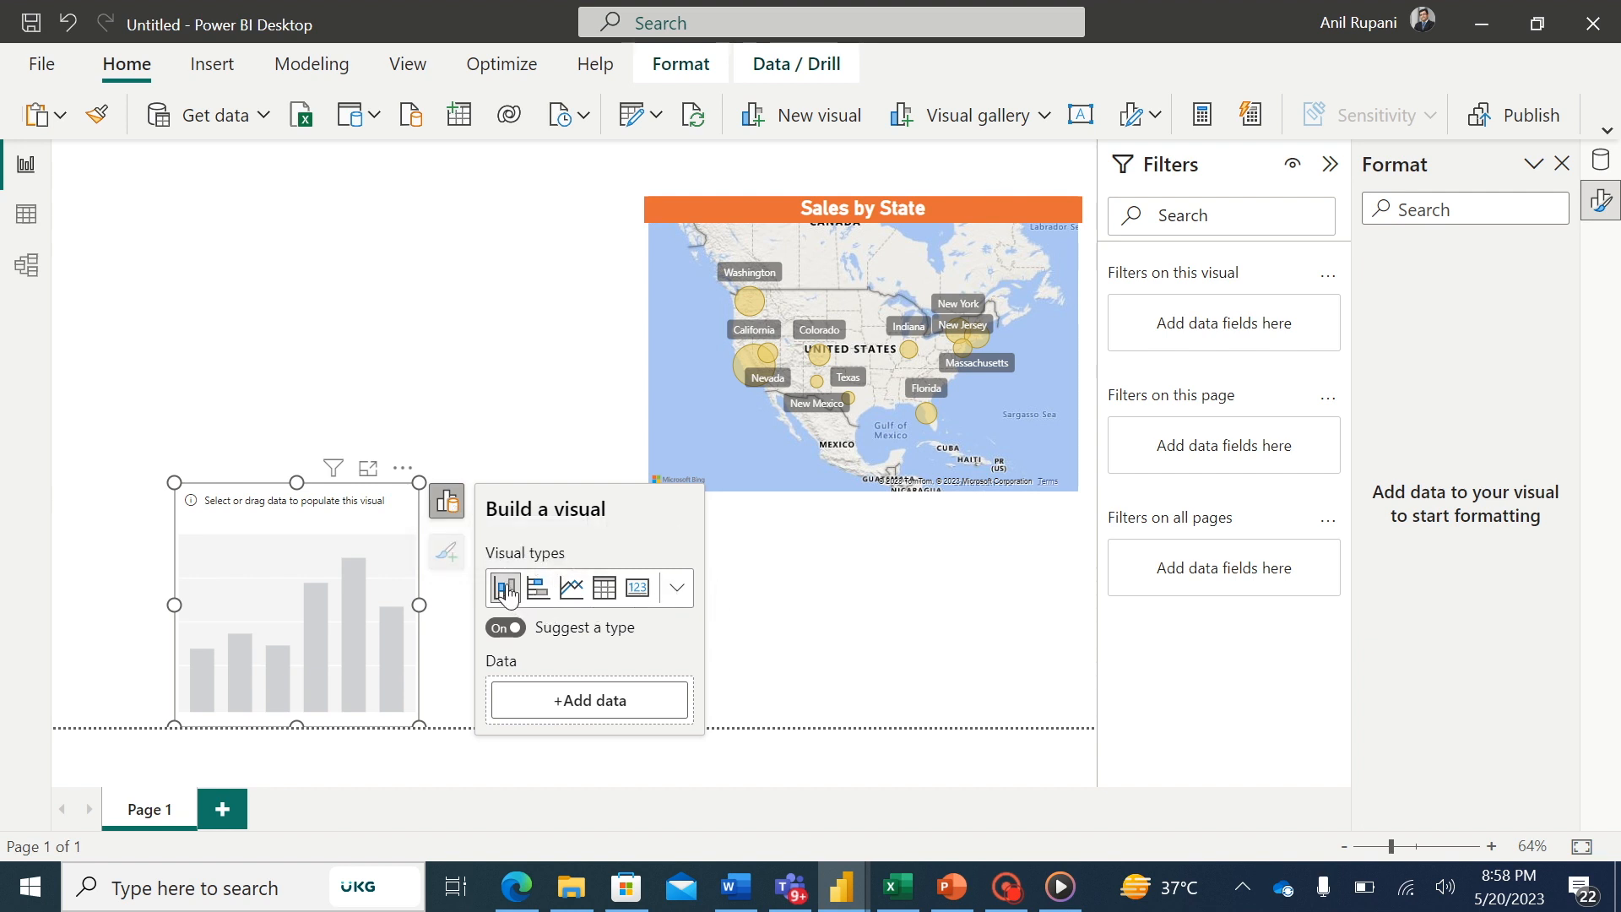
drag(418, 604, 467, 615)
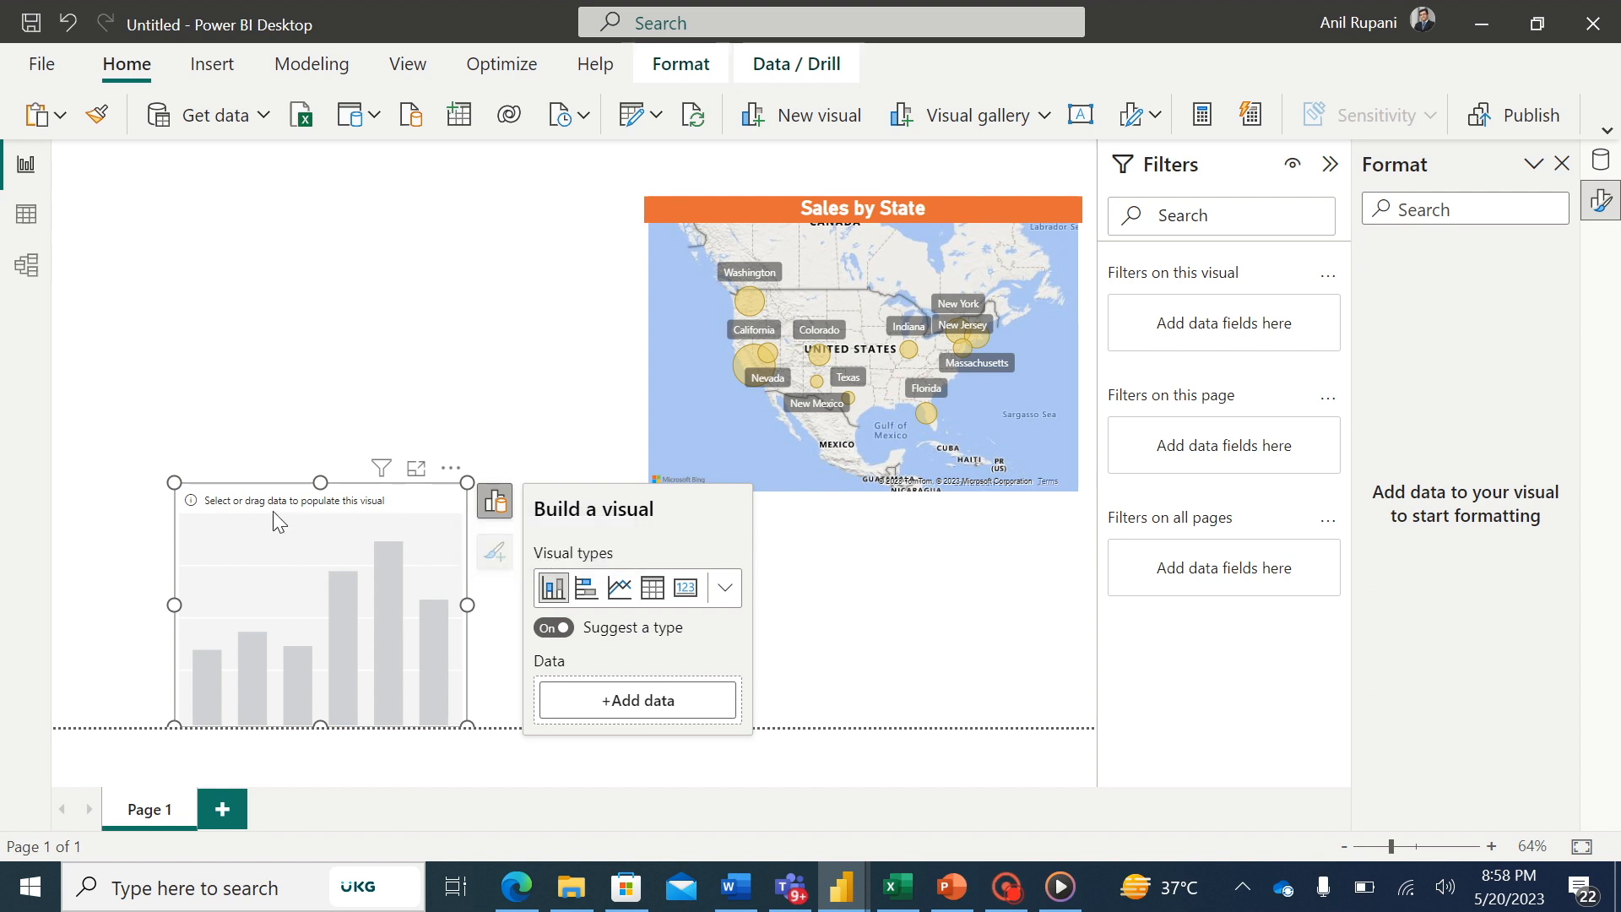
drag(318, 482, 320, 336)
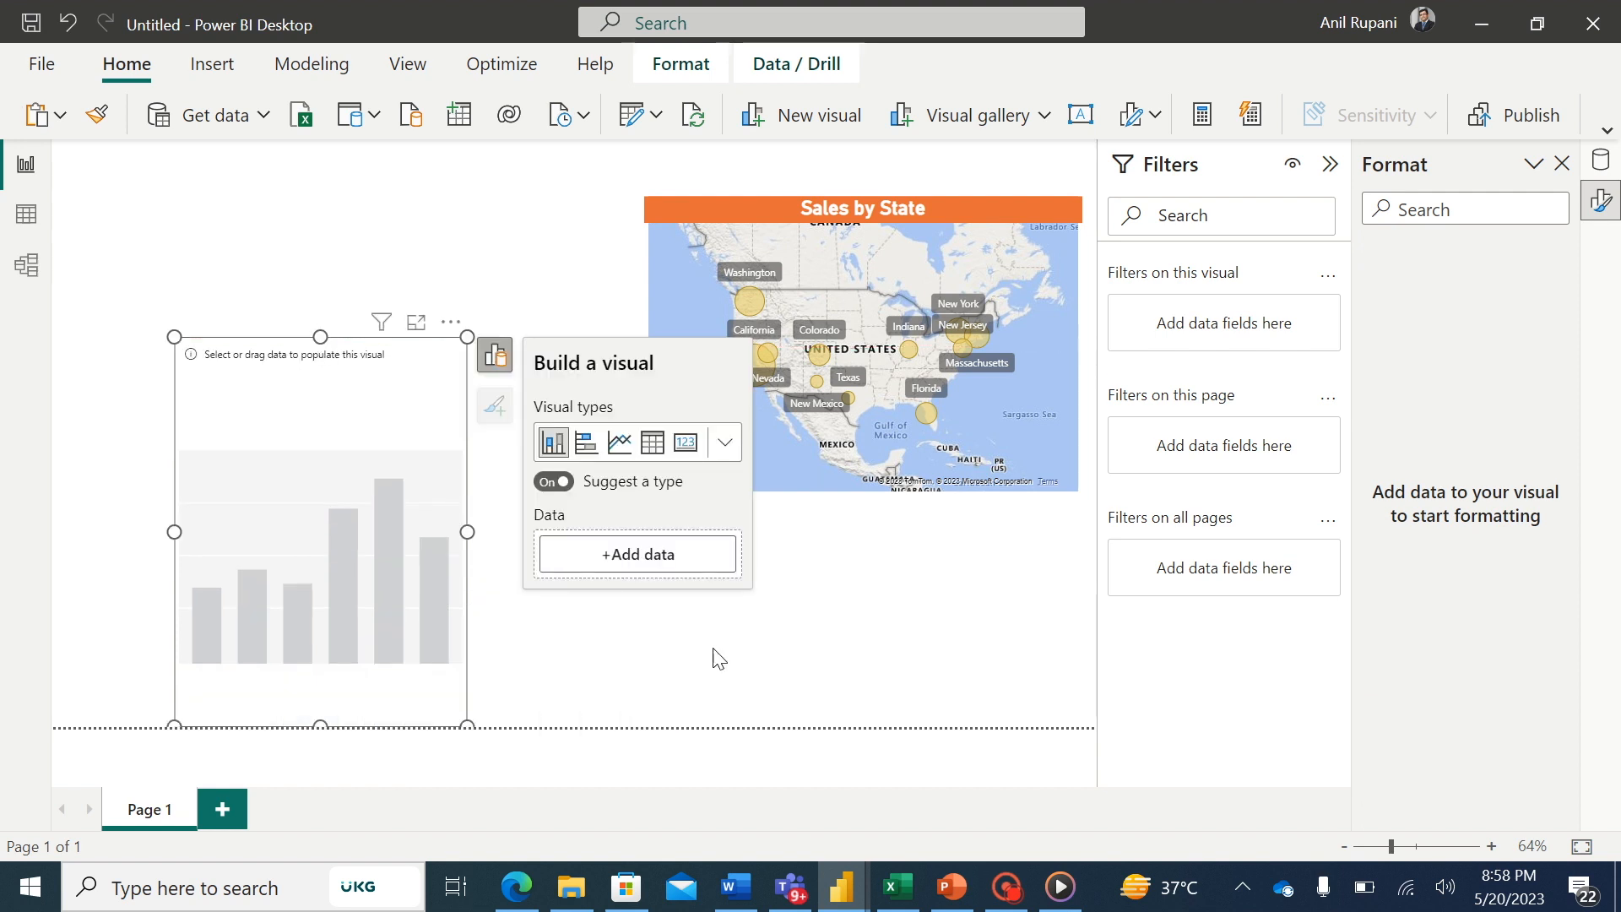
- Add the Sales and Name of Salesman fields from Sales Dataset to the new visual
click(671, 553)
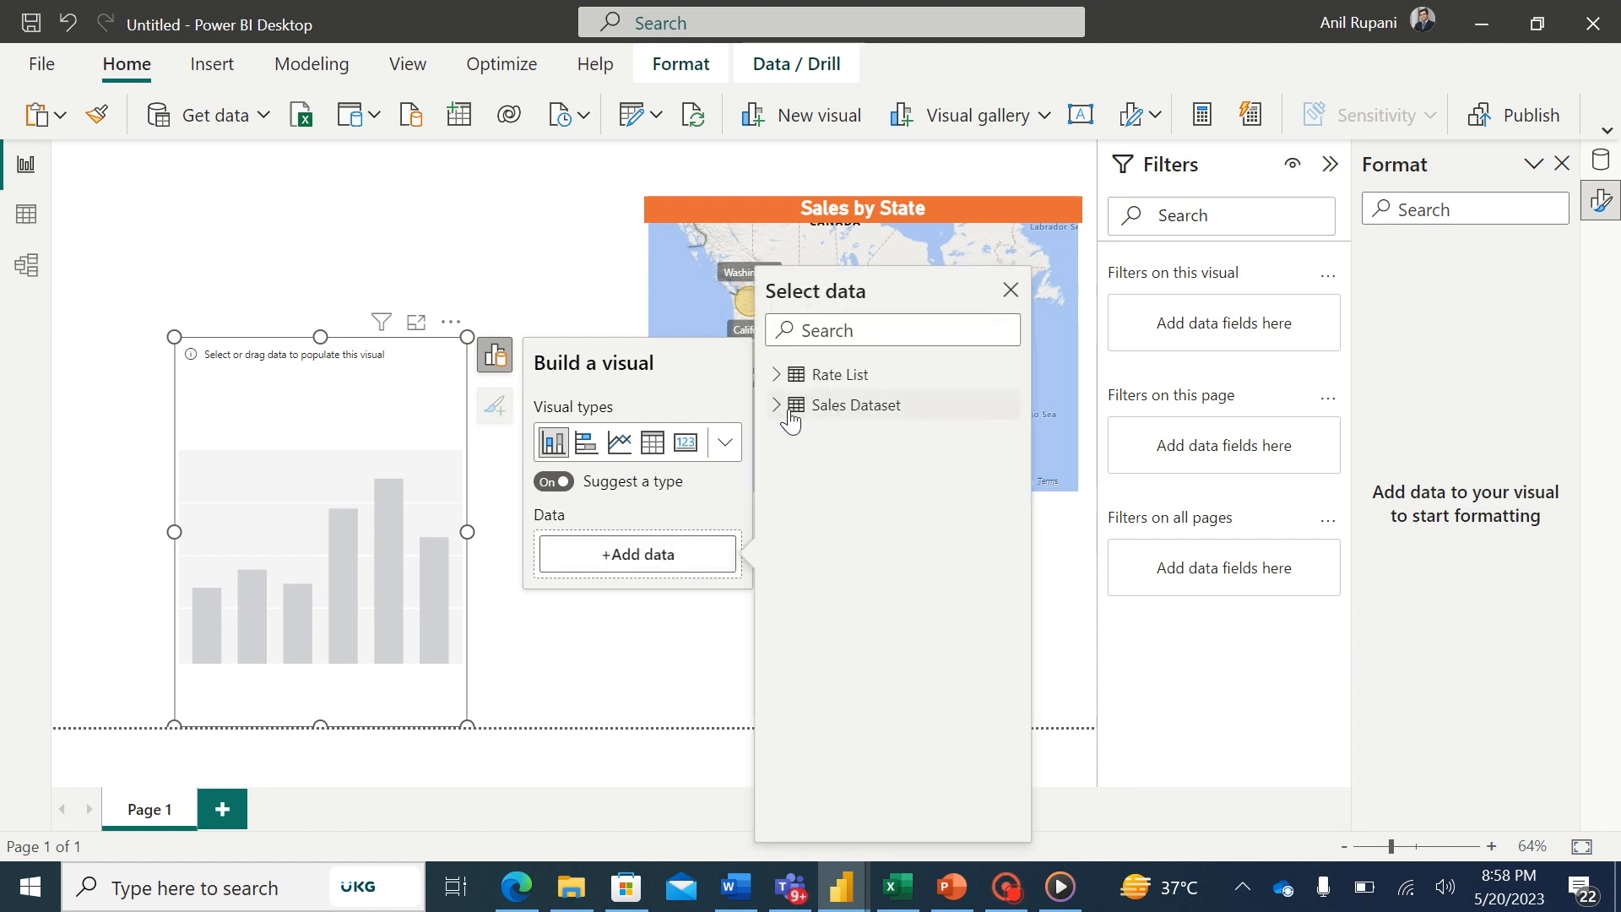
click(777, 405)
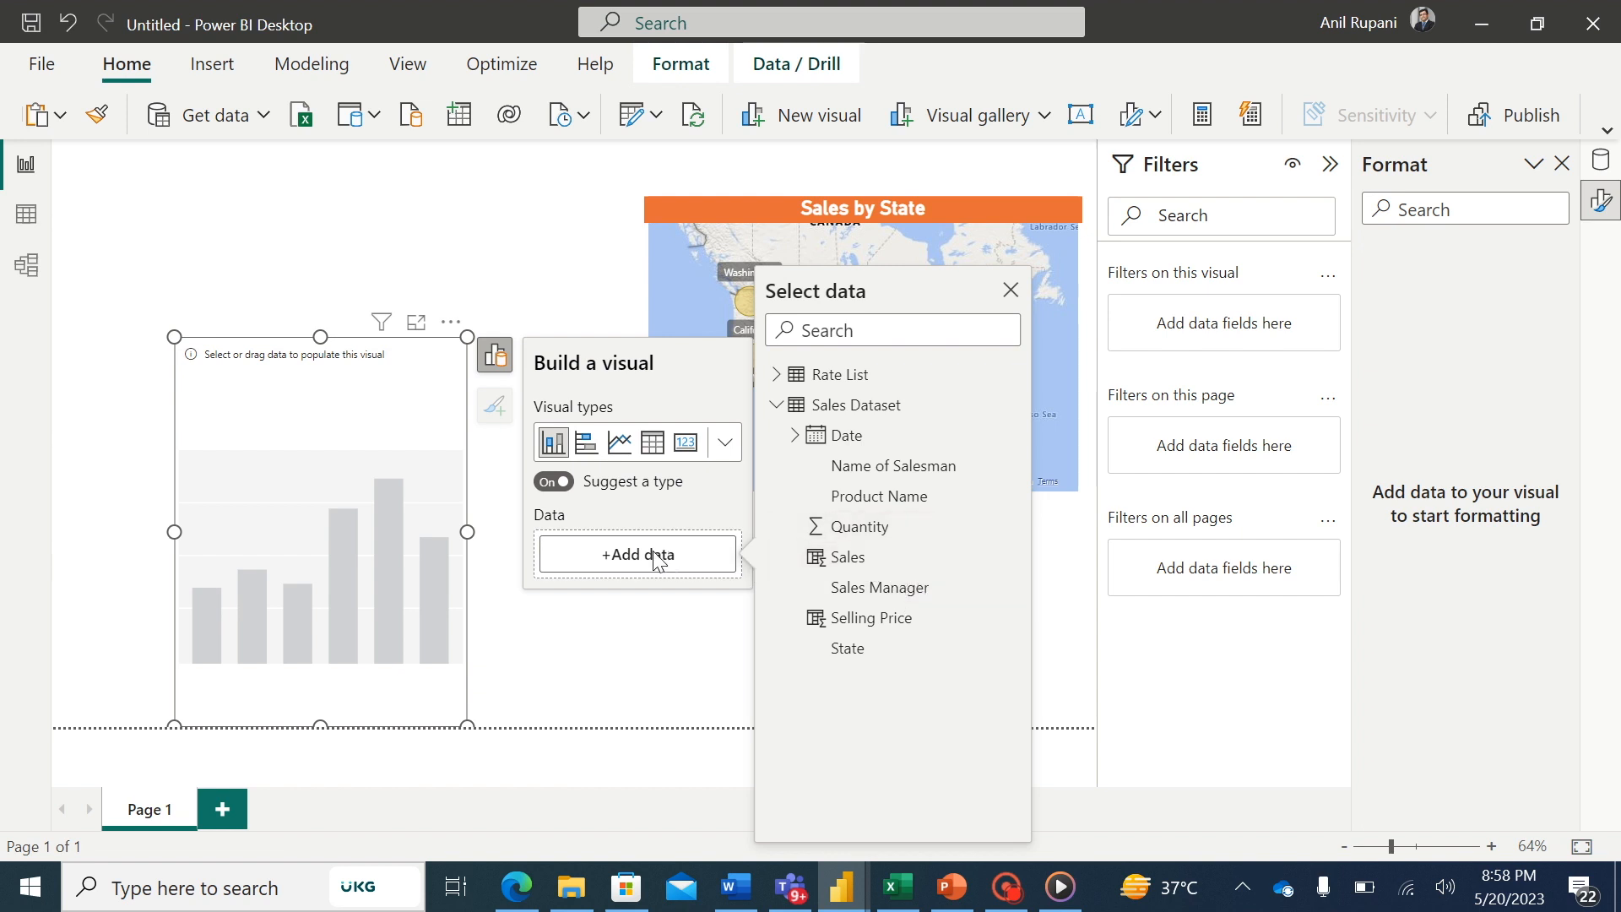
click(861, 565)
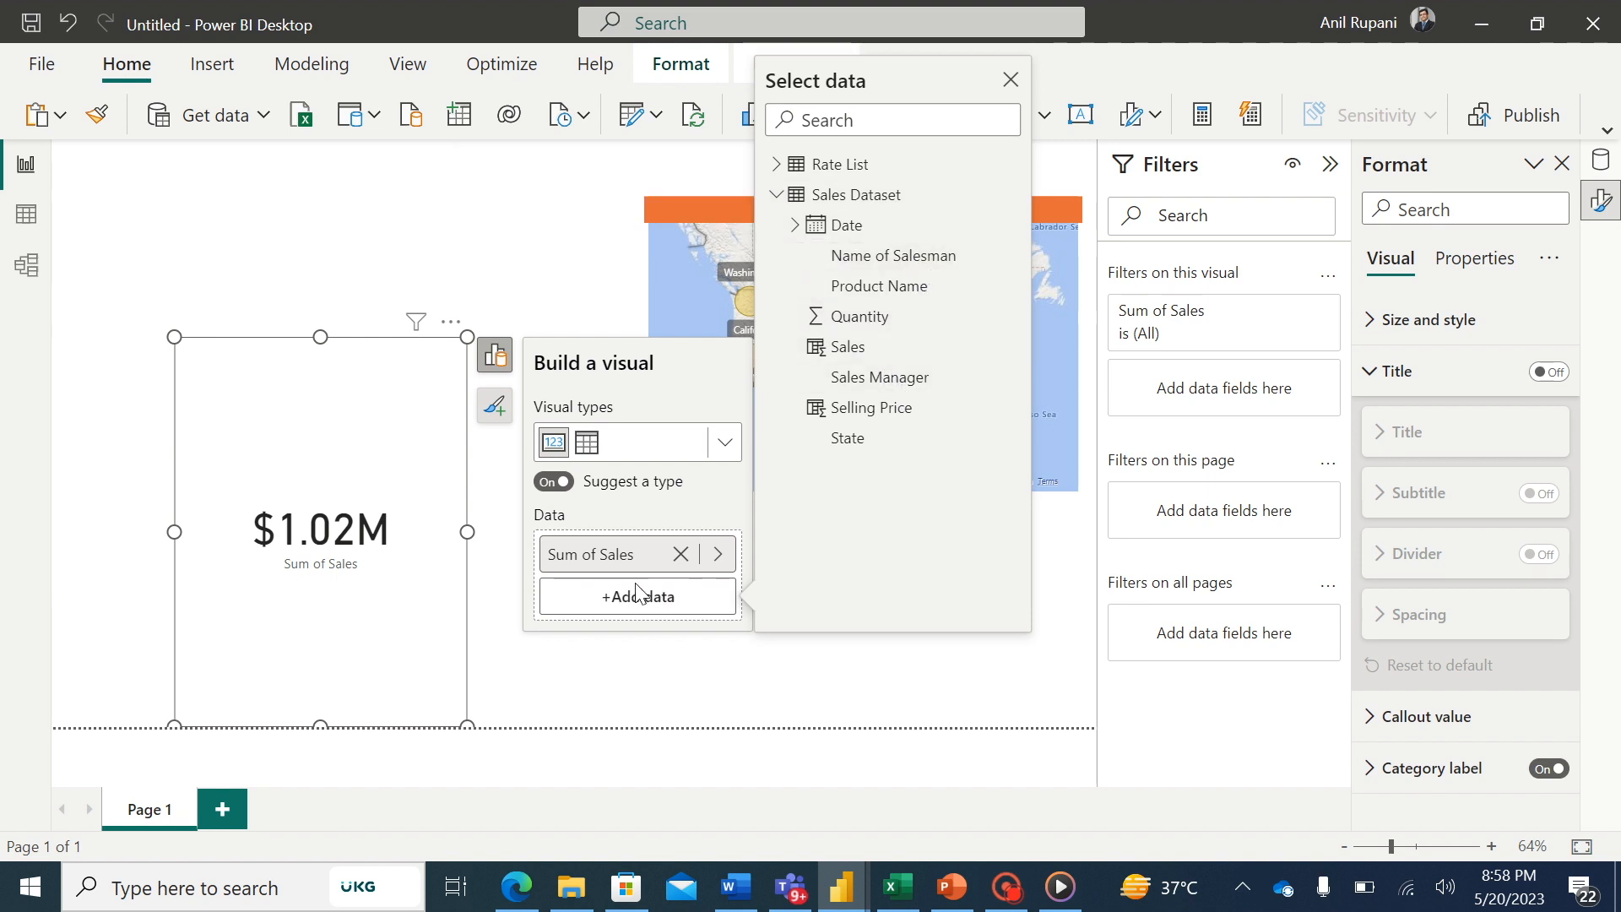
click(888, 255)
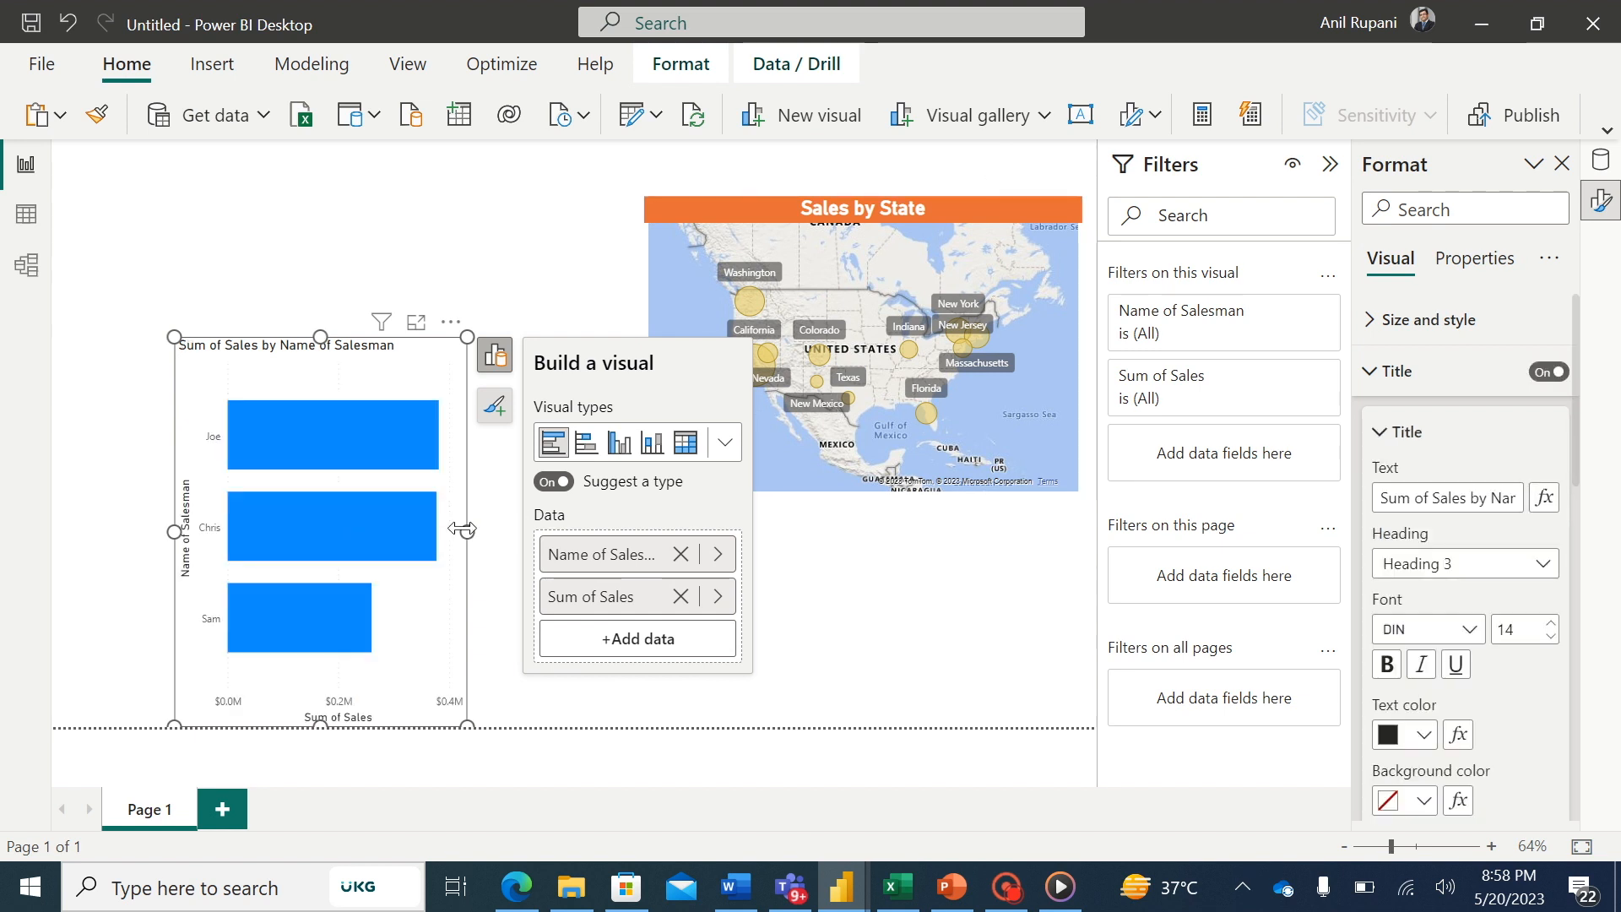
- Convert the salesman chart to a stacked column chart, widening it slightly and lowering its upper edge
drag(463, 529, 483, 532)
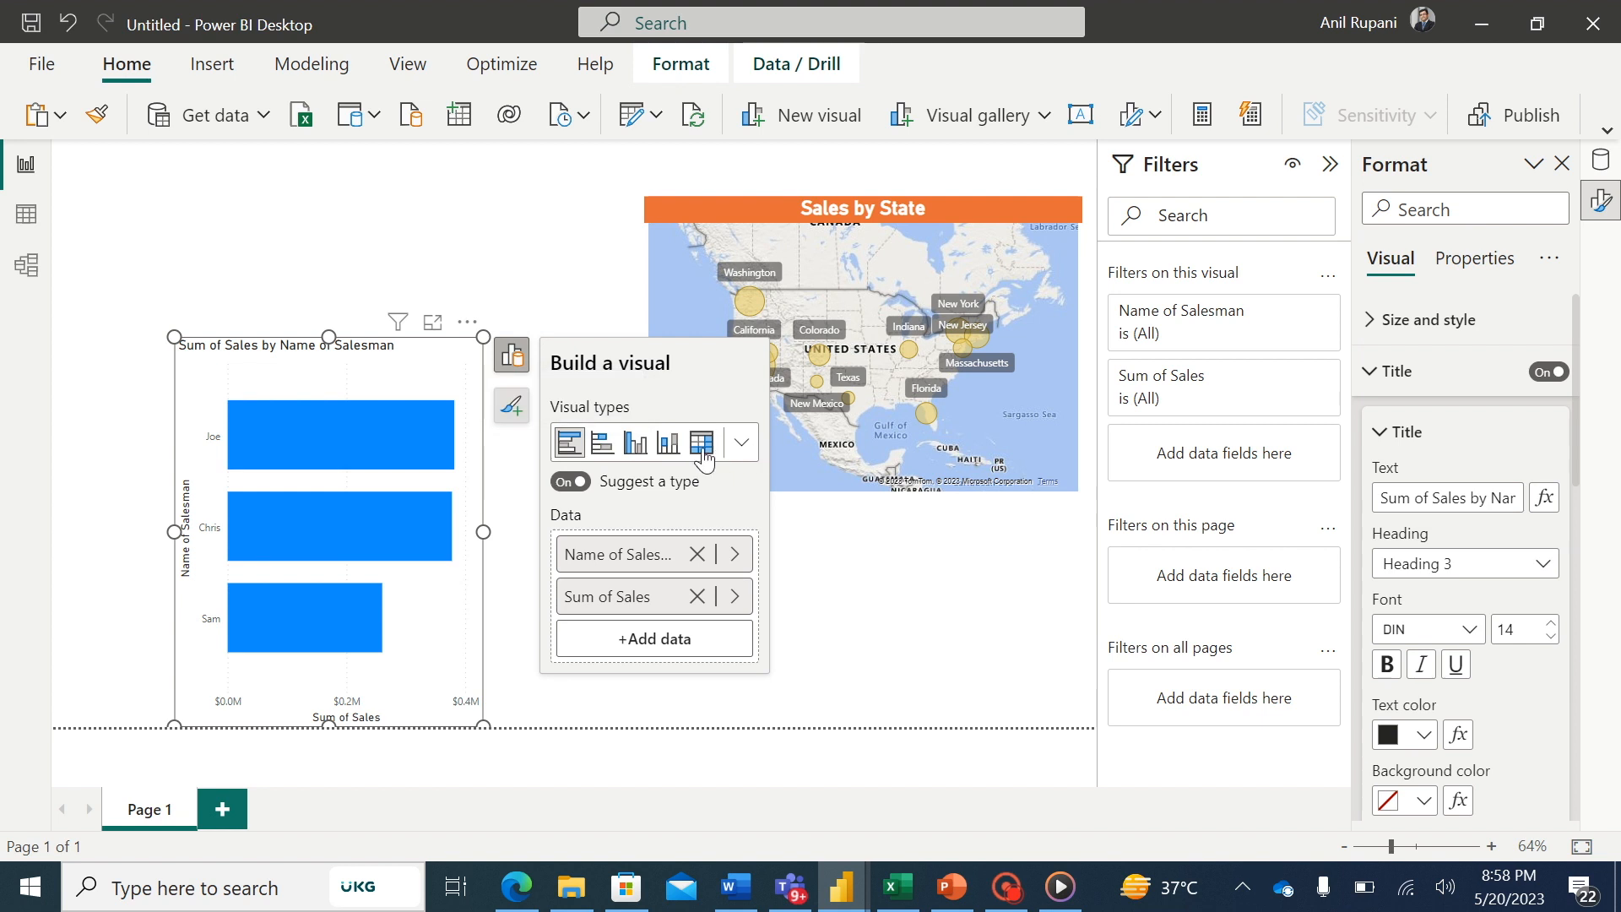
click(670, 447)
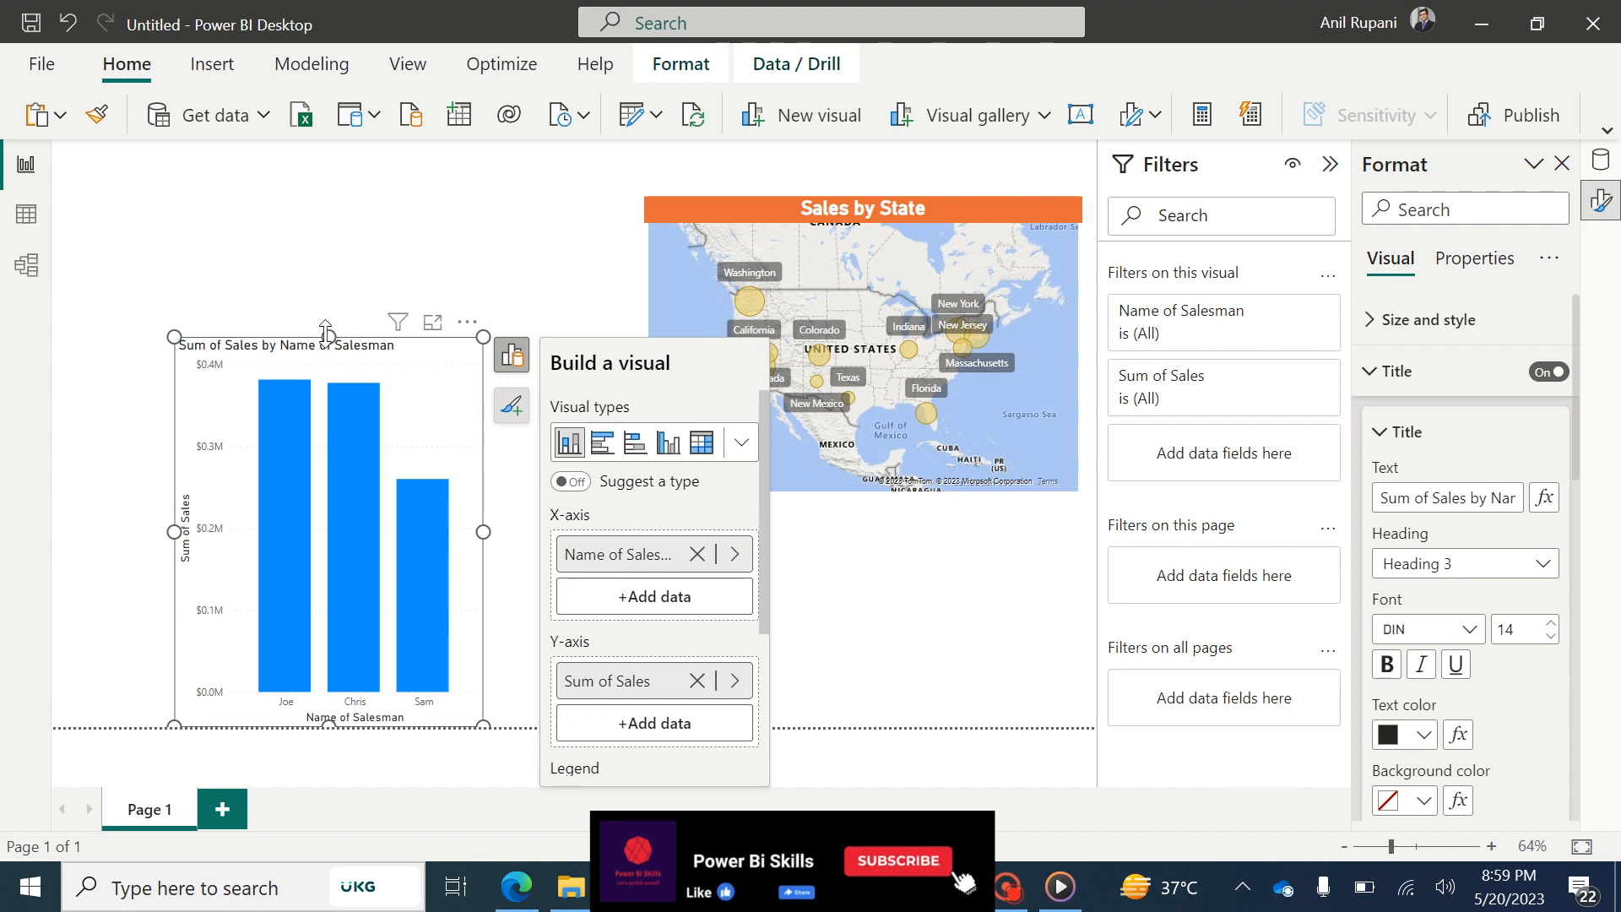
drag(330, 338, 342, 448)
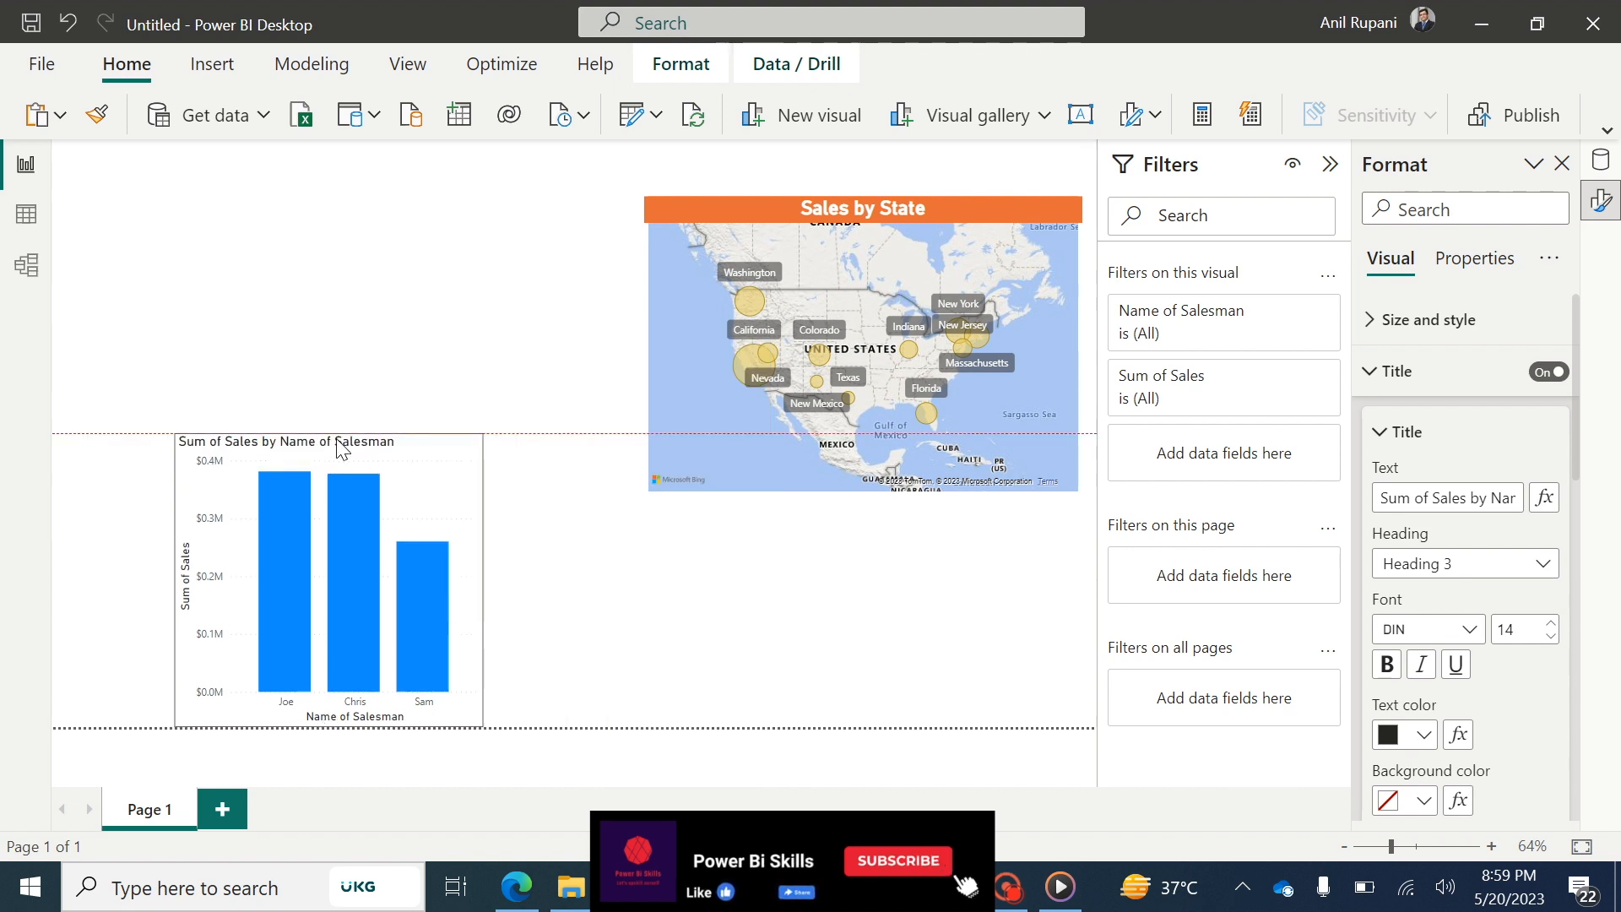
- Extend the salesman chart's right edge to the map's left edge and move its left edge inward
drag(431, 446, 432, 446)
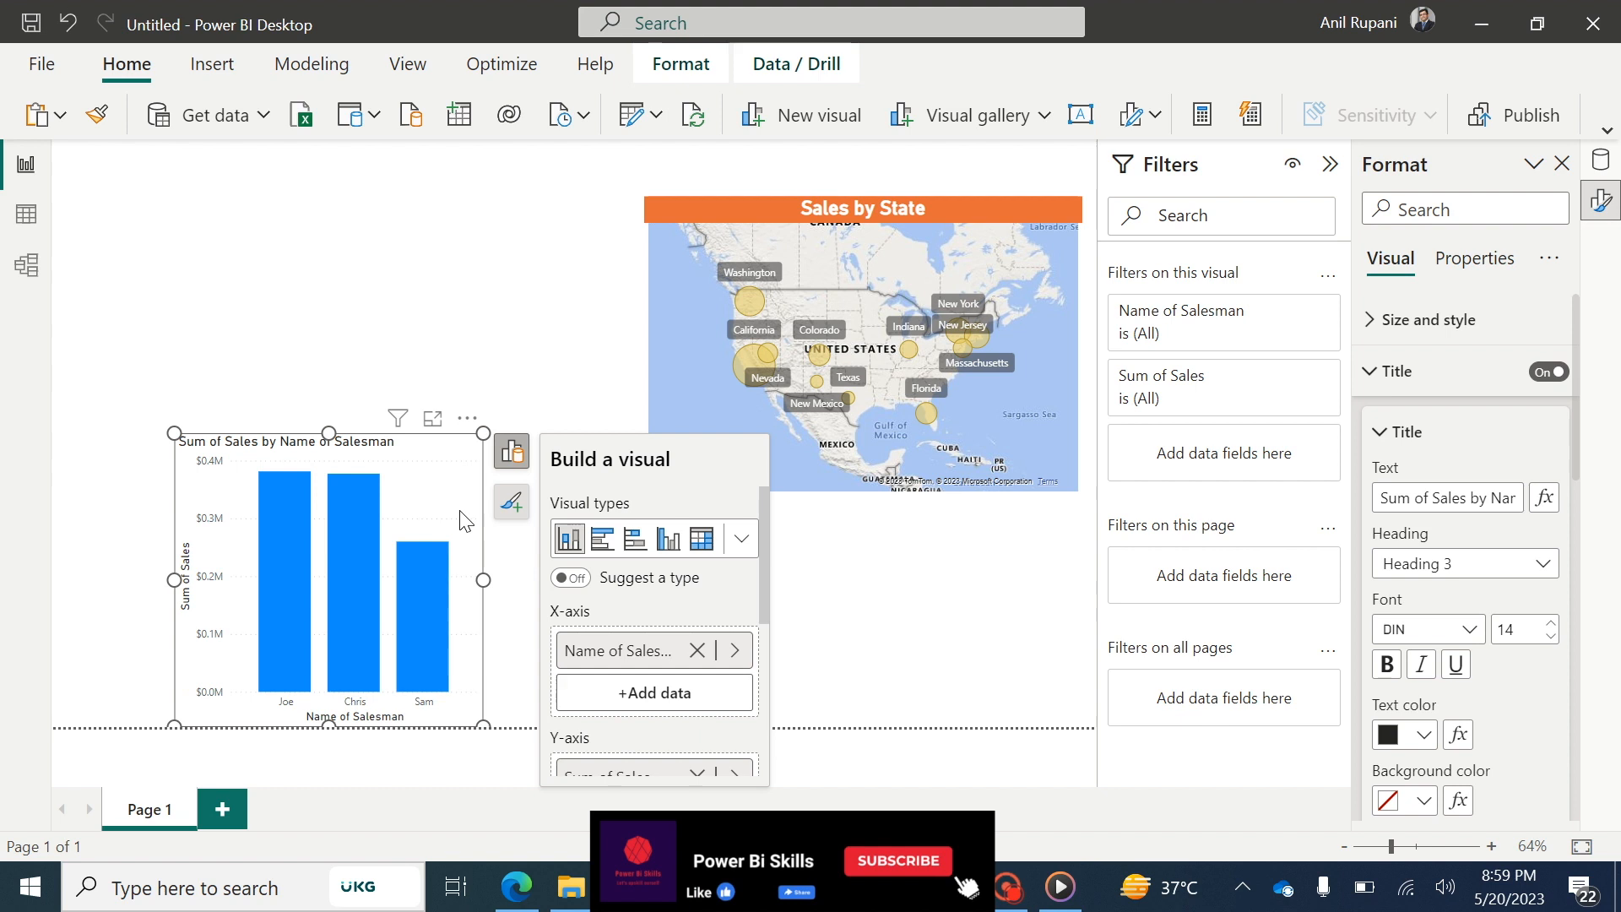
drag(483, 582, 635, 569)
click(186, 622)
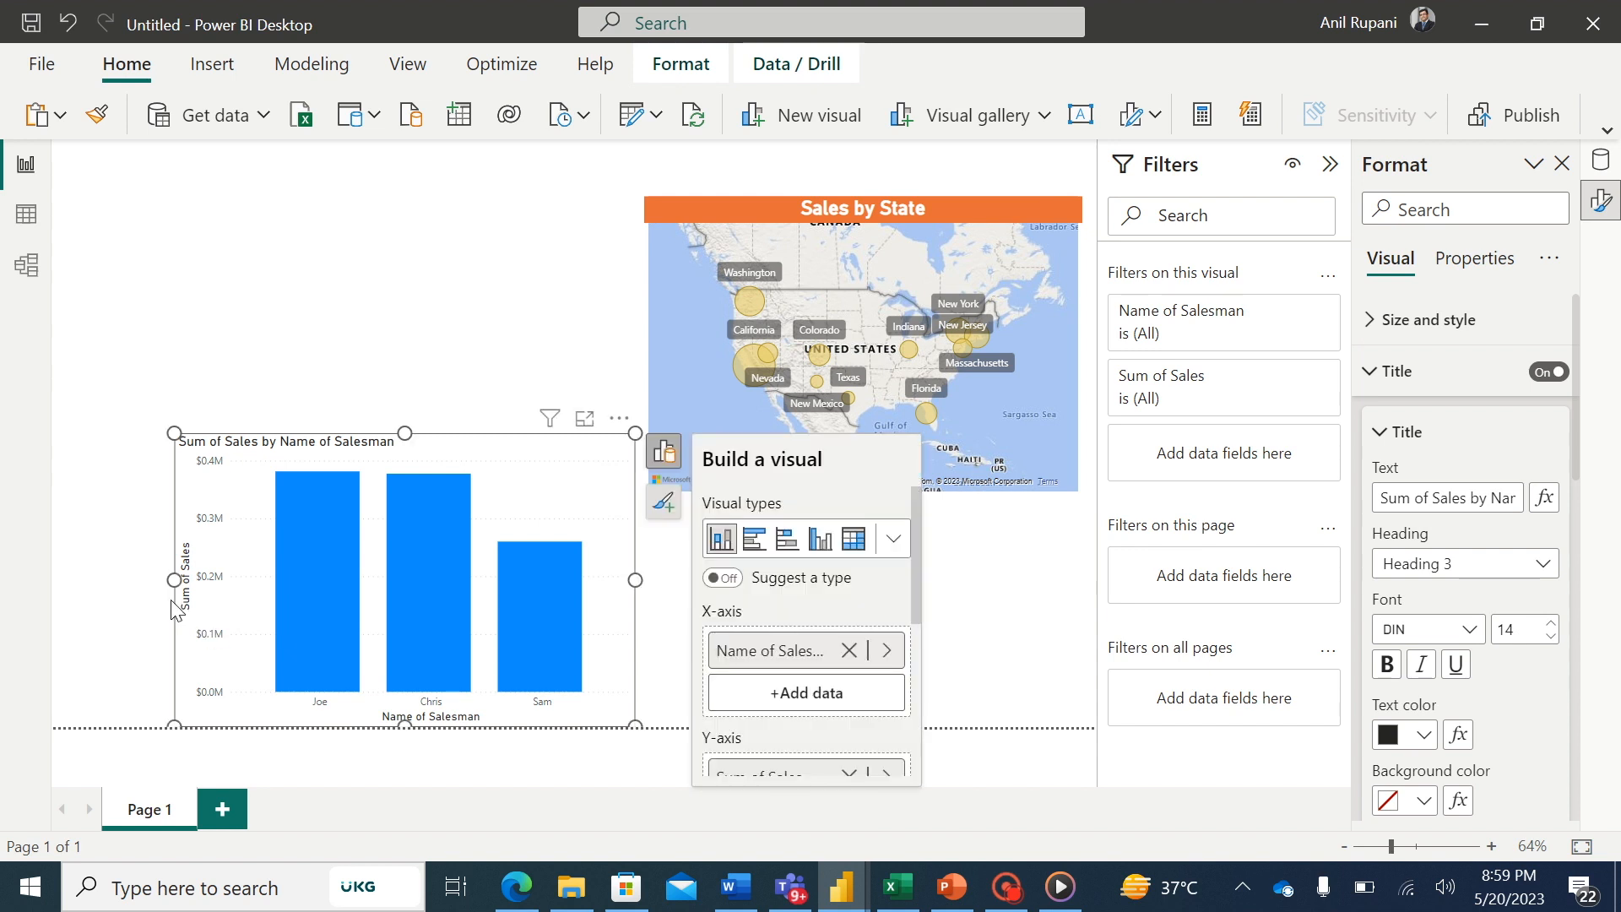
drag(166, 583, 249, 581)
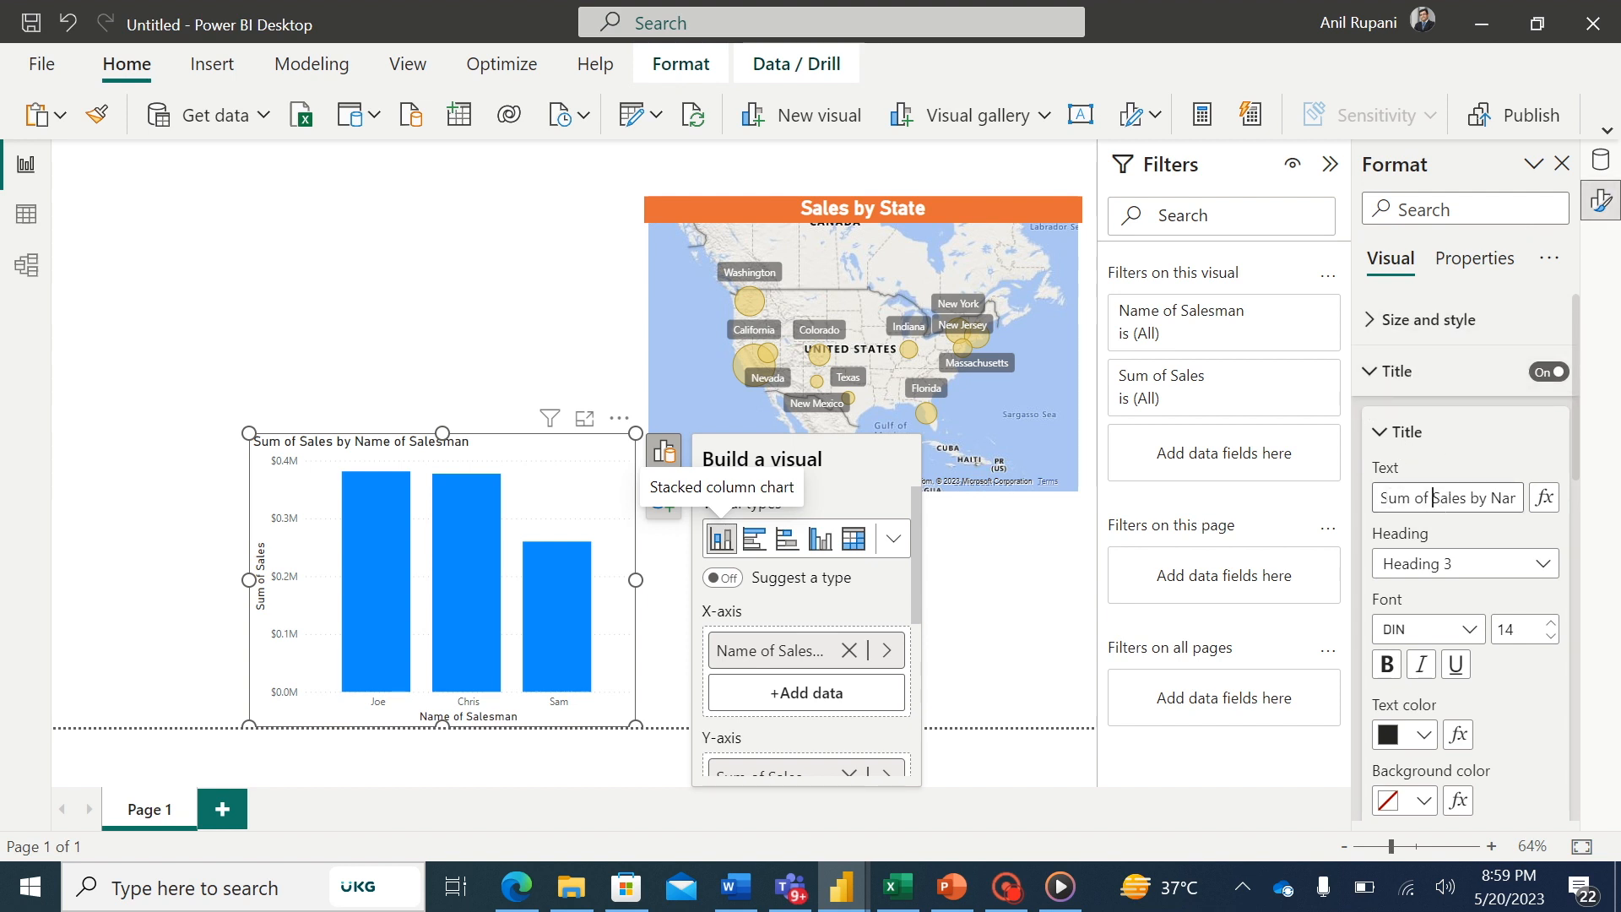
- Shorten the salesman chart's title to "Sales by Salesman" and make it bold
drag(1433, 498, 1382, 498)
key(BackSpace)
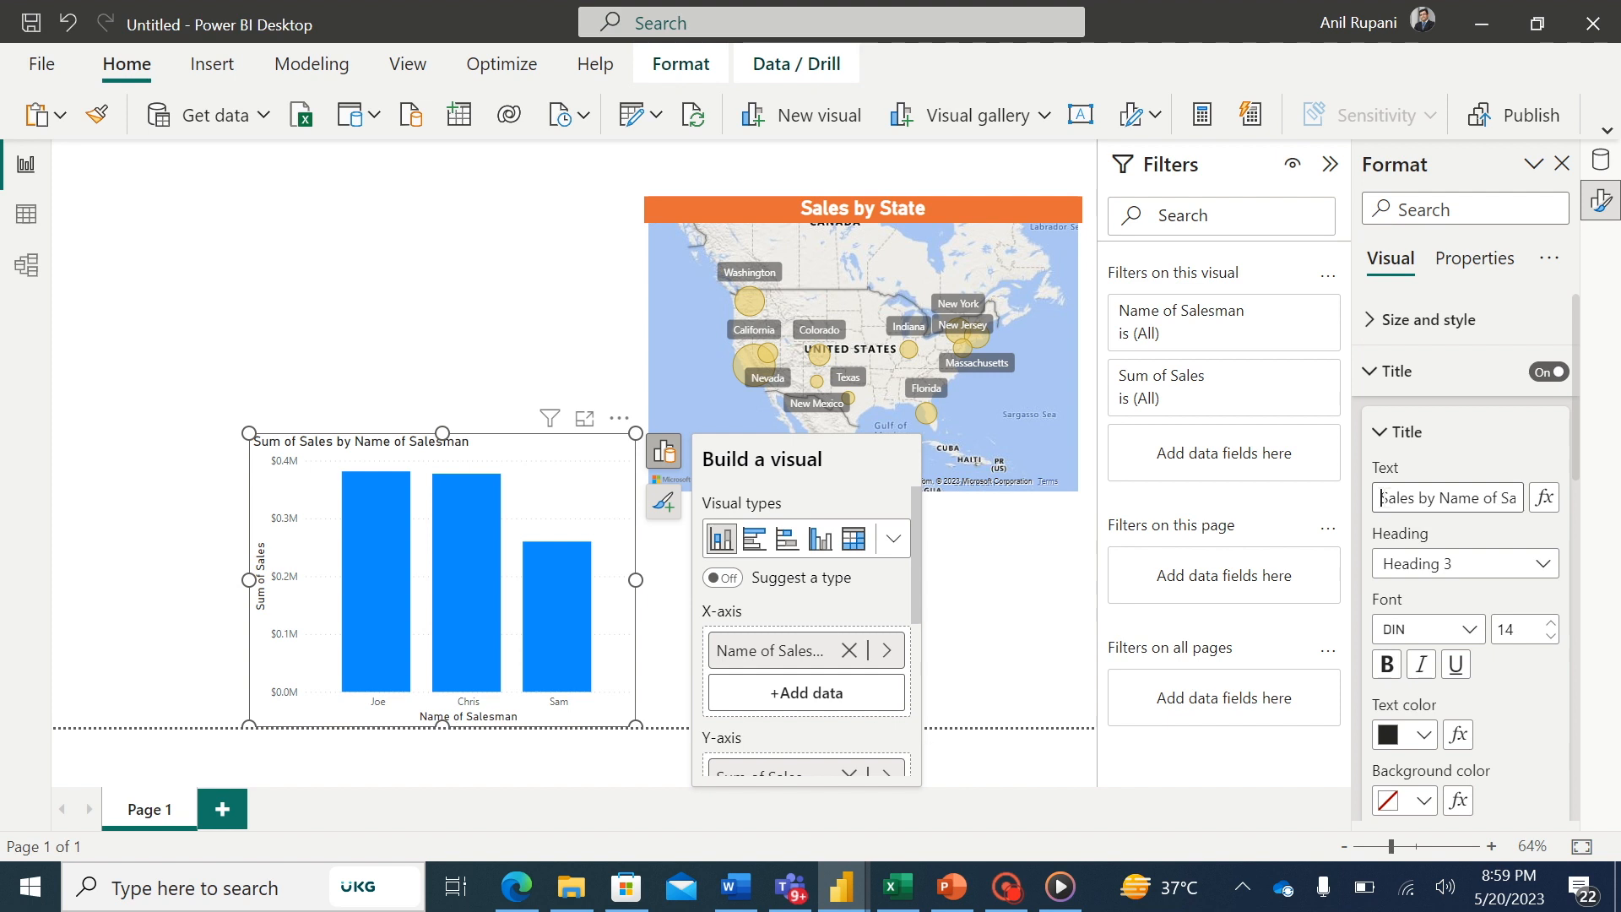
mouse_move(1439, 498)
mouse_down()
mouse_move(1516, 498)
mouse_move(1446, 499)
mouse_up()
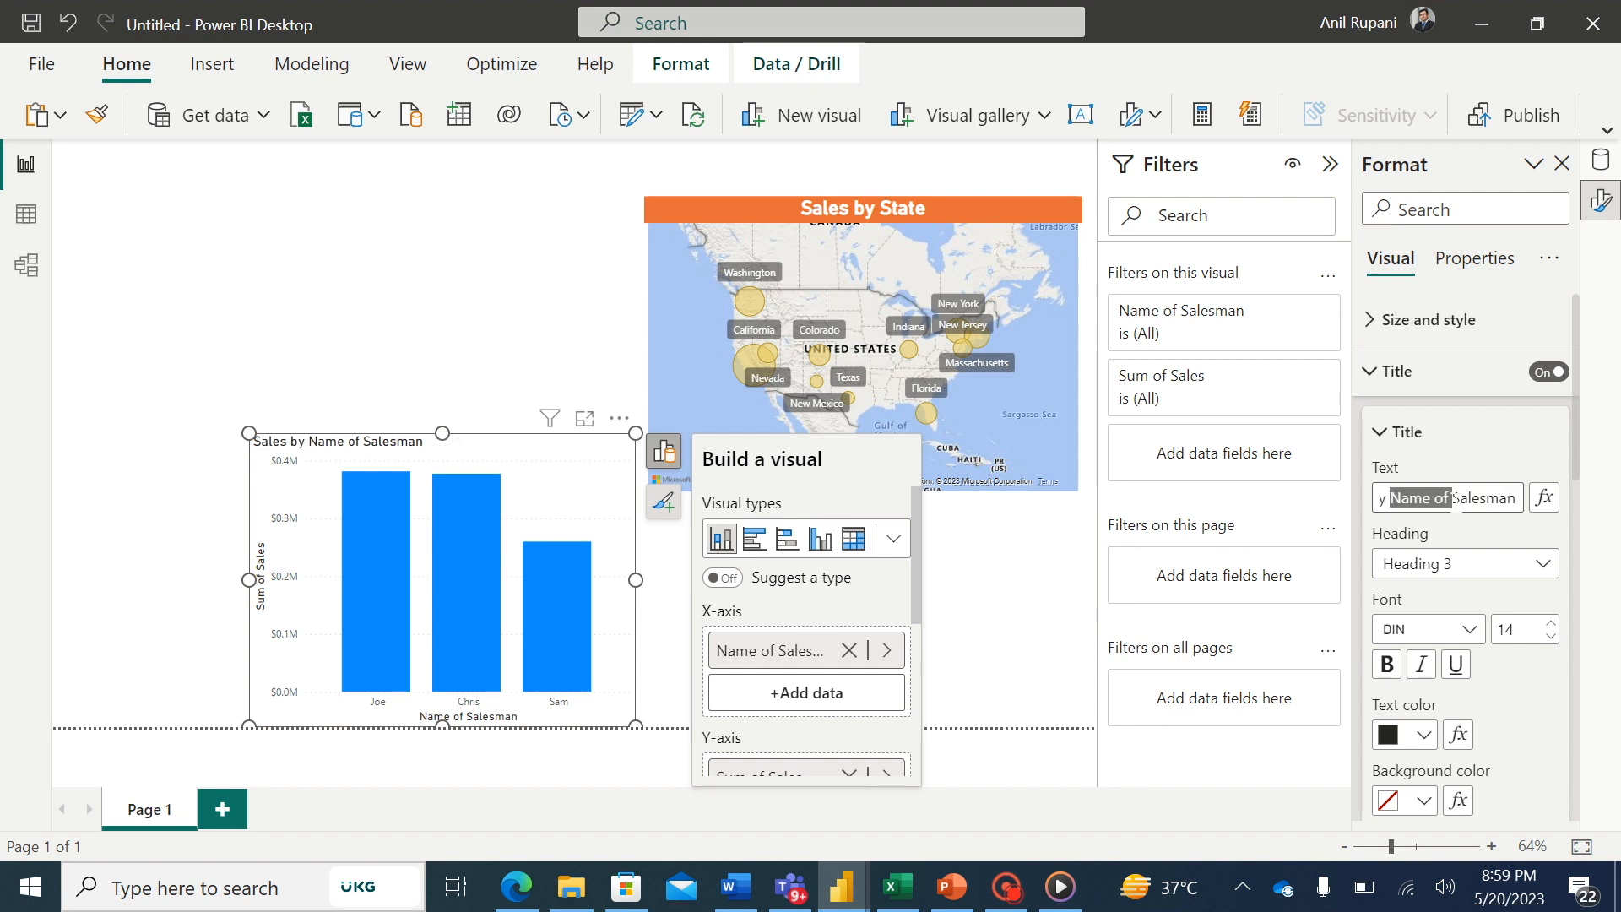
key(BackSpace)
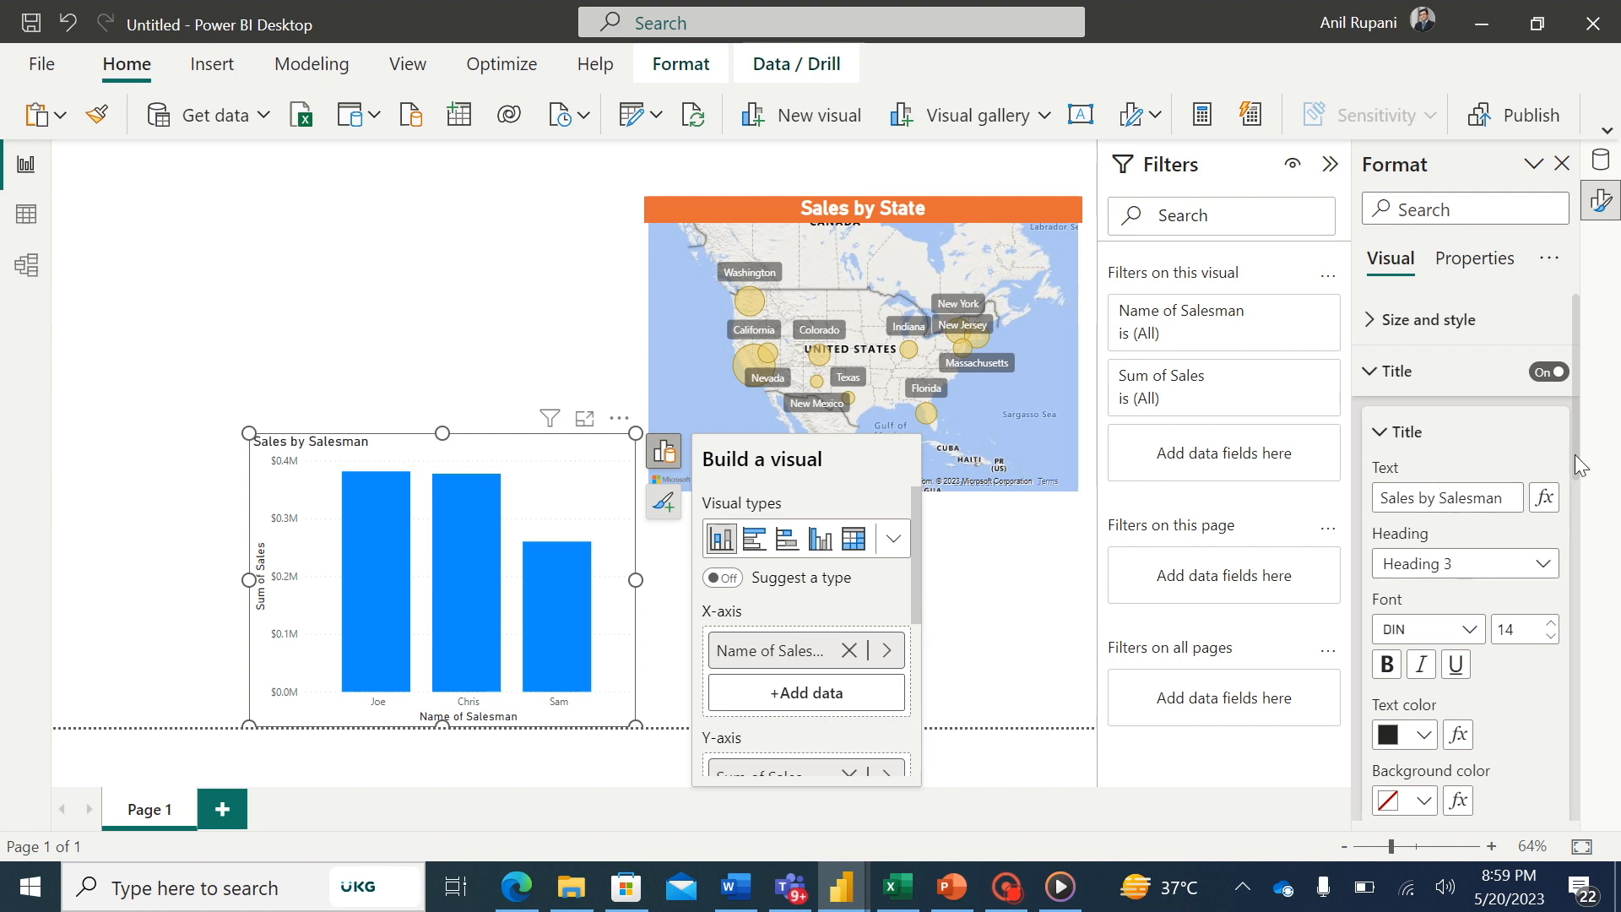
mouse_move(1573, 454)
mouse_down()
mouse_move(1586, 546)
mouse_move(1568, 467)
mouse_up()
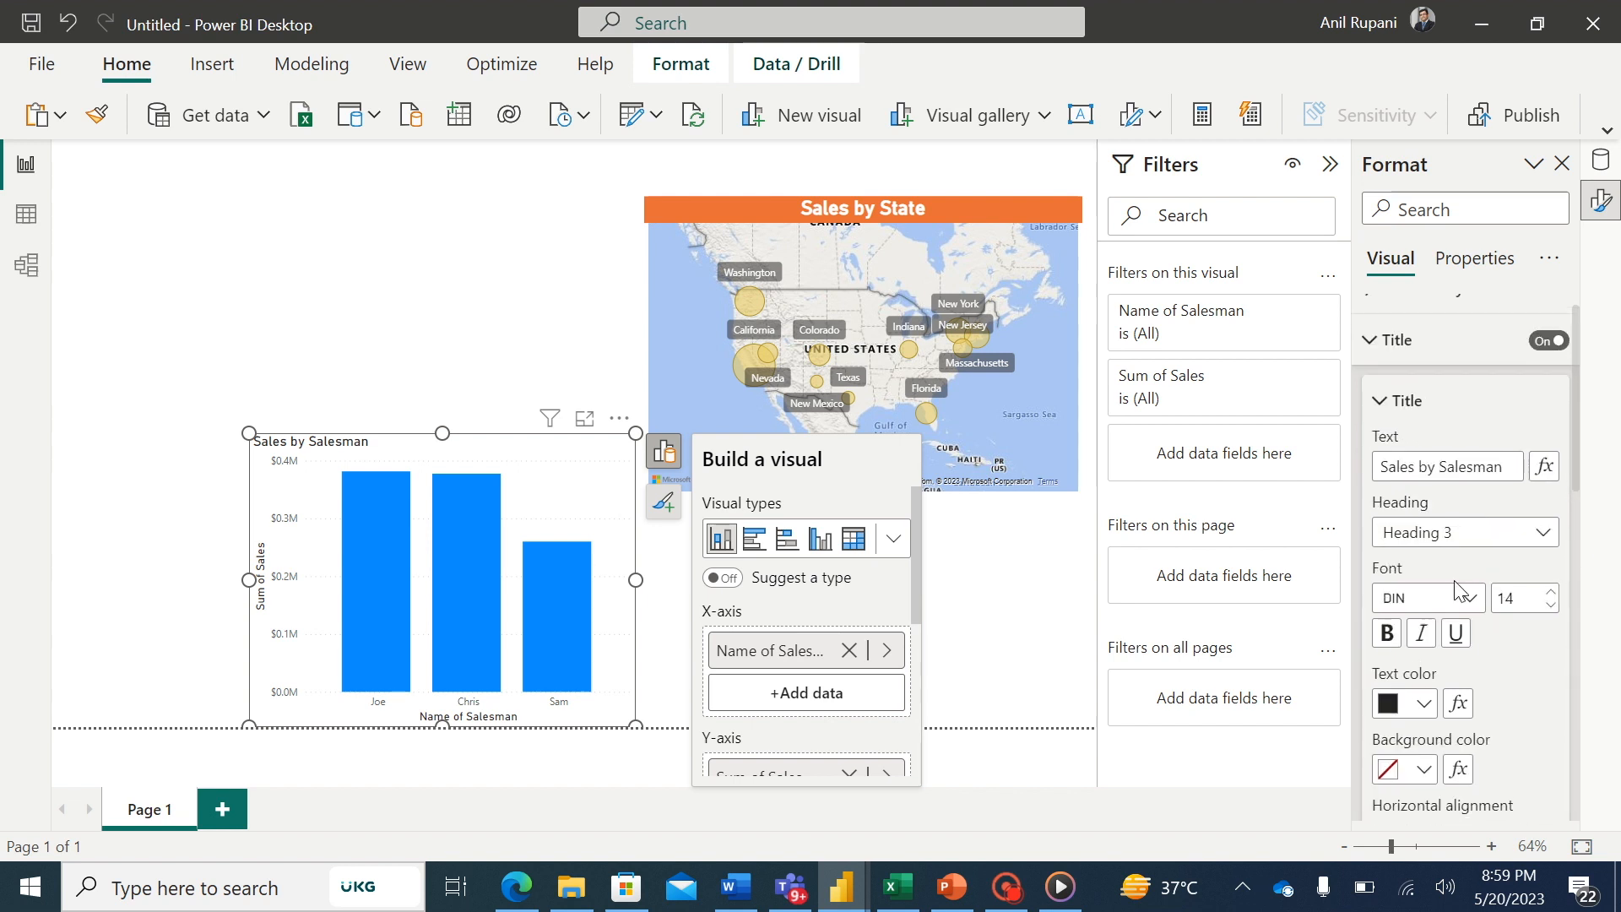
click(1383, 644)
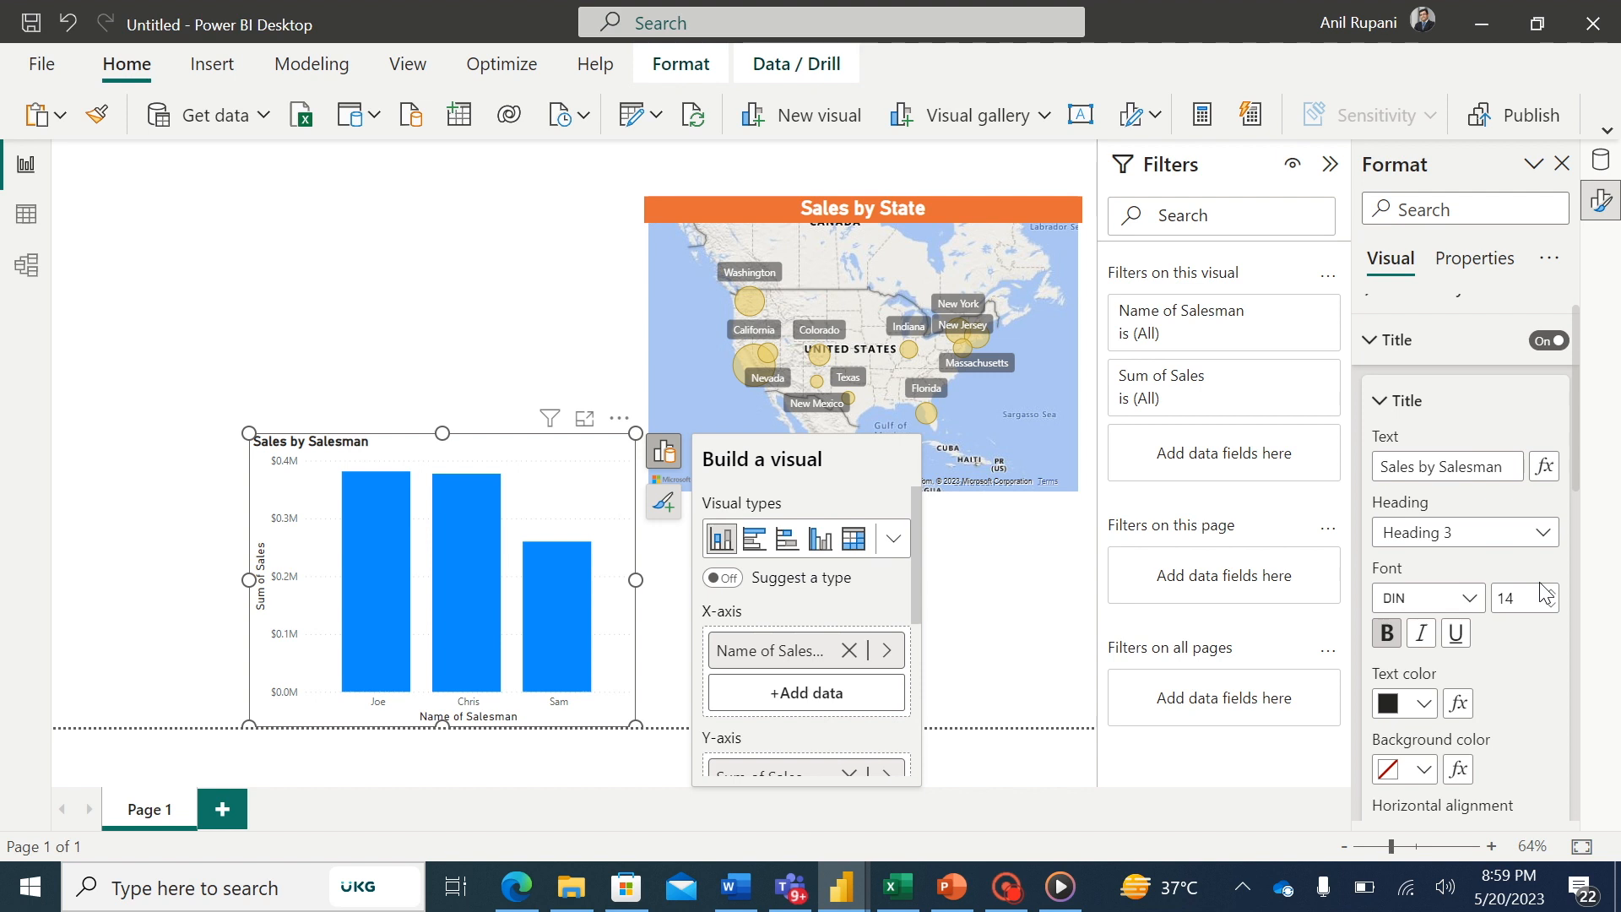
- Change the salesman chart's Y-axis title to "Amount in Million $" and make it bold
drag(1577, 479, 1575, 545)
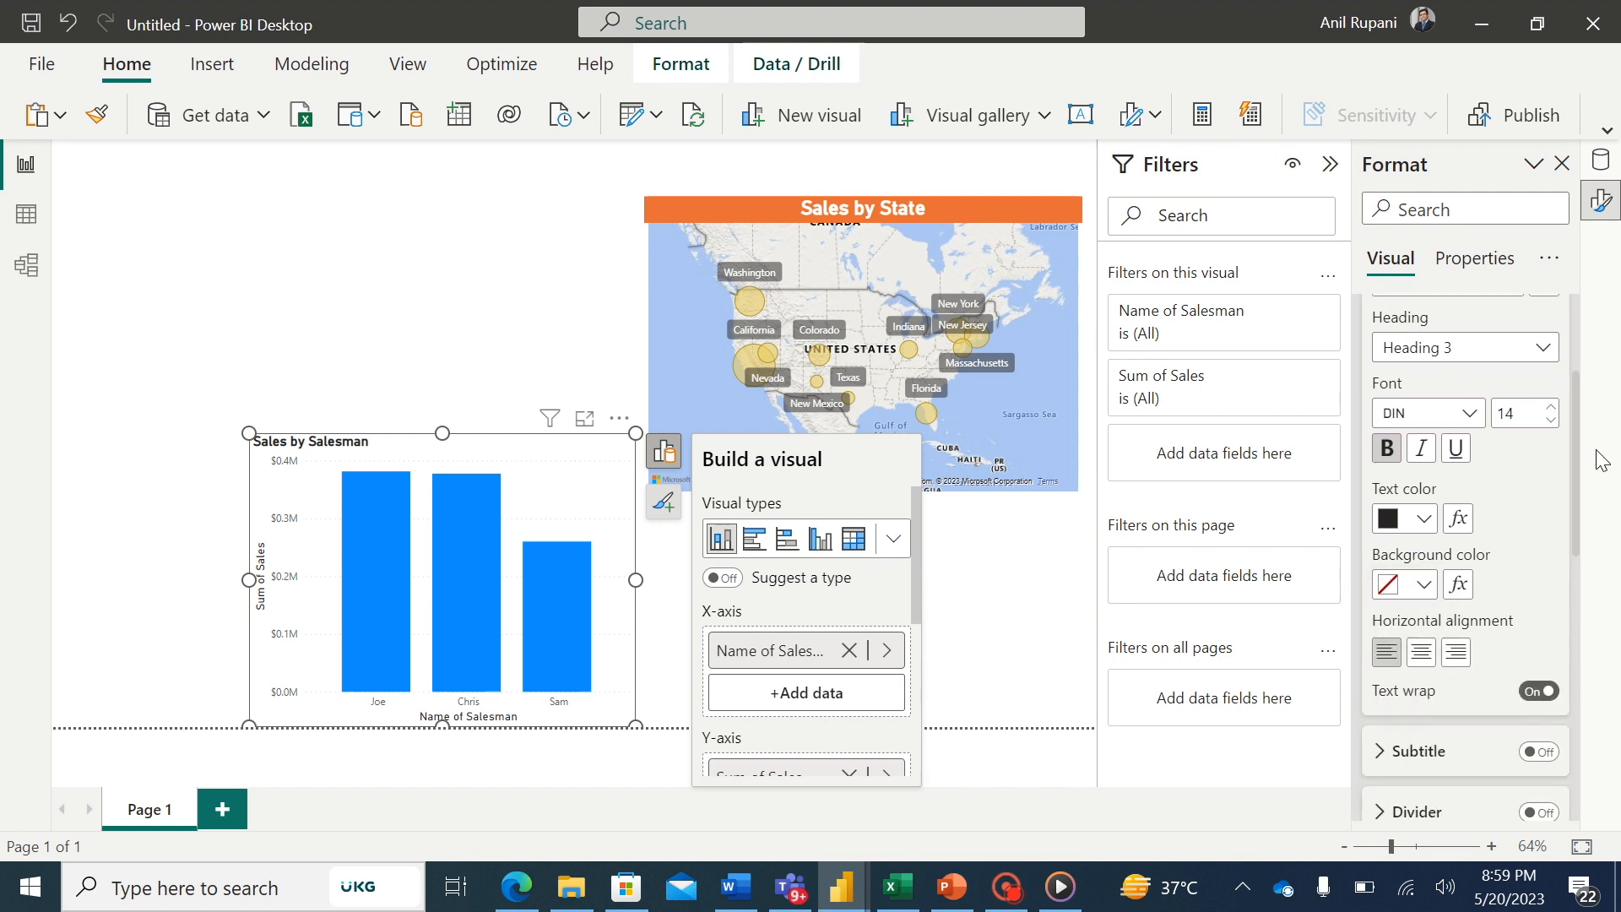
drag(1574, 506, 1585, 686)
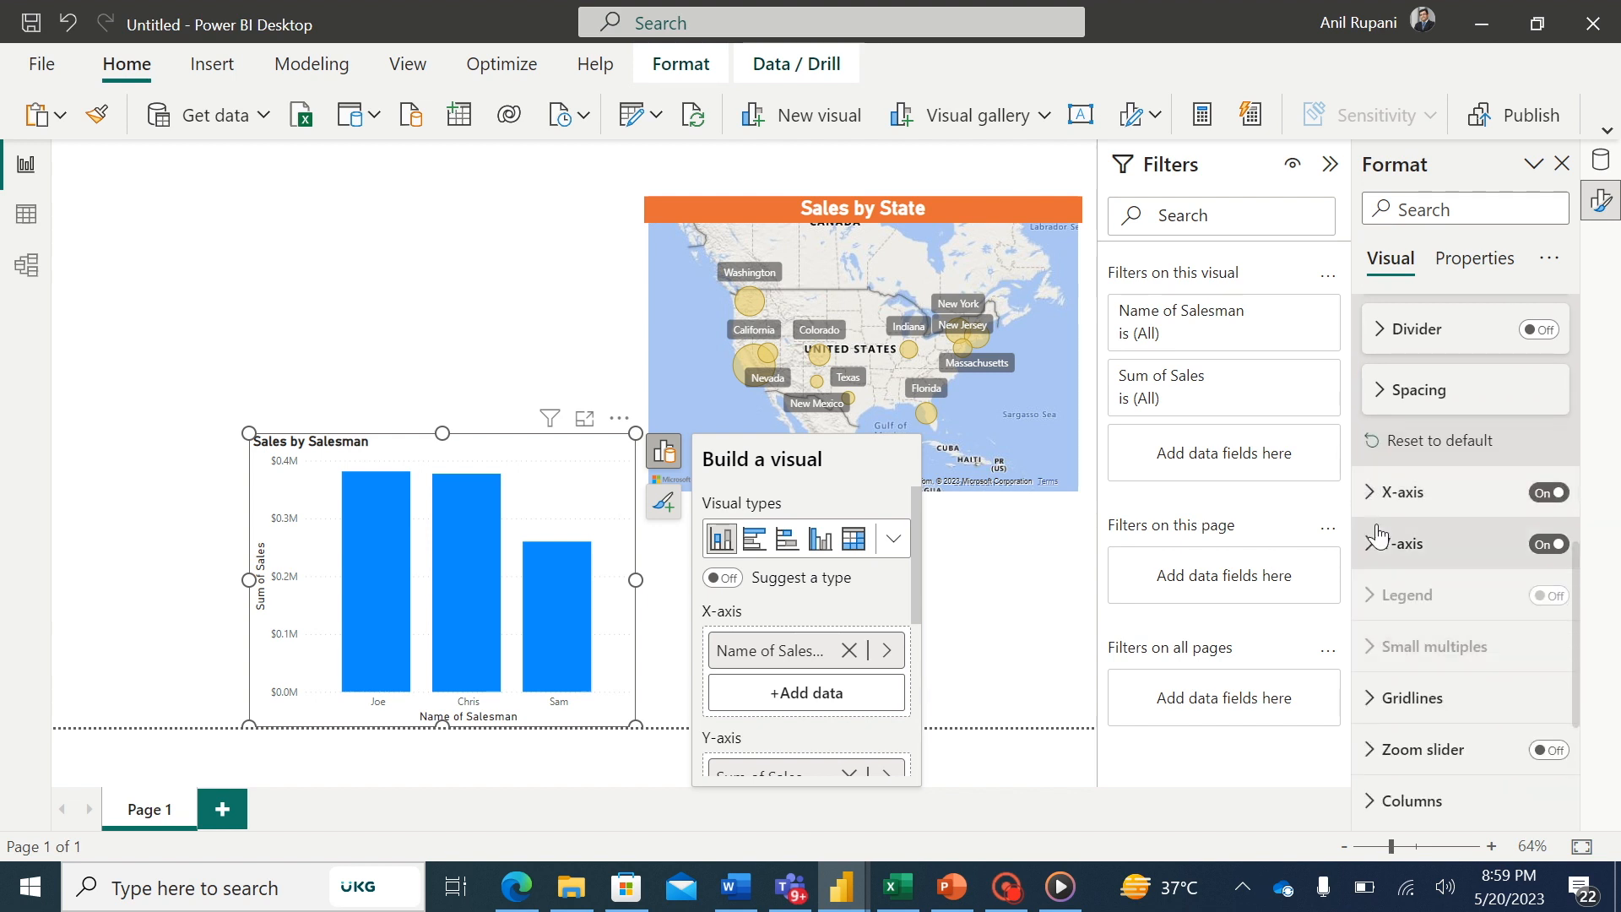
click(1373, 544)
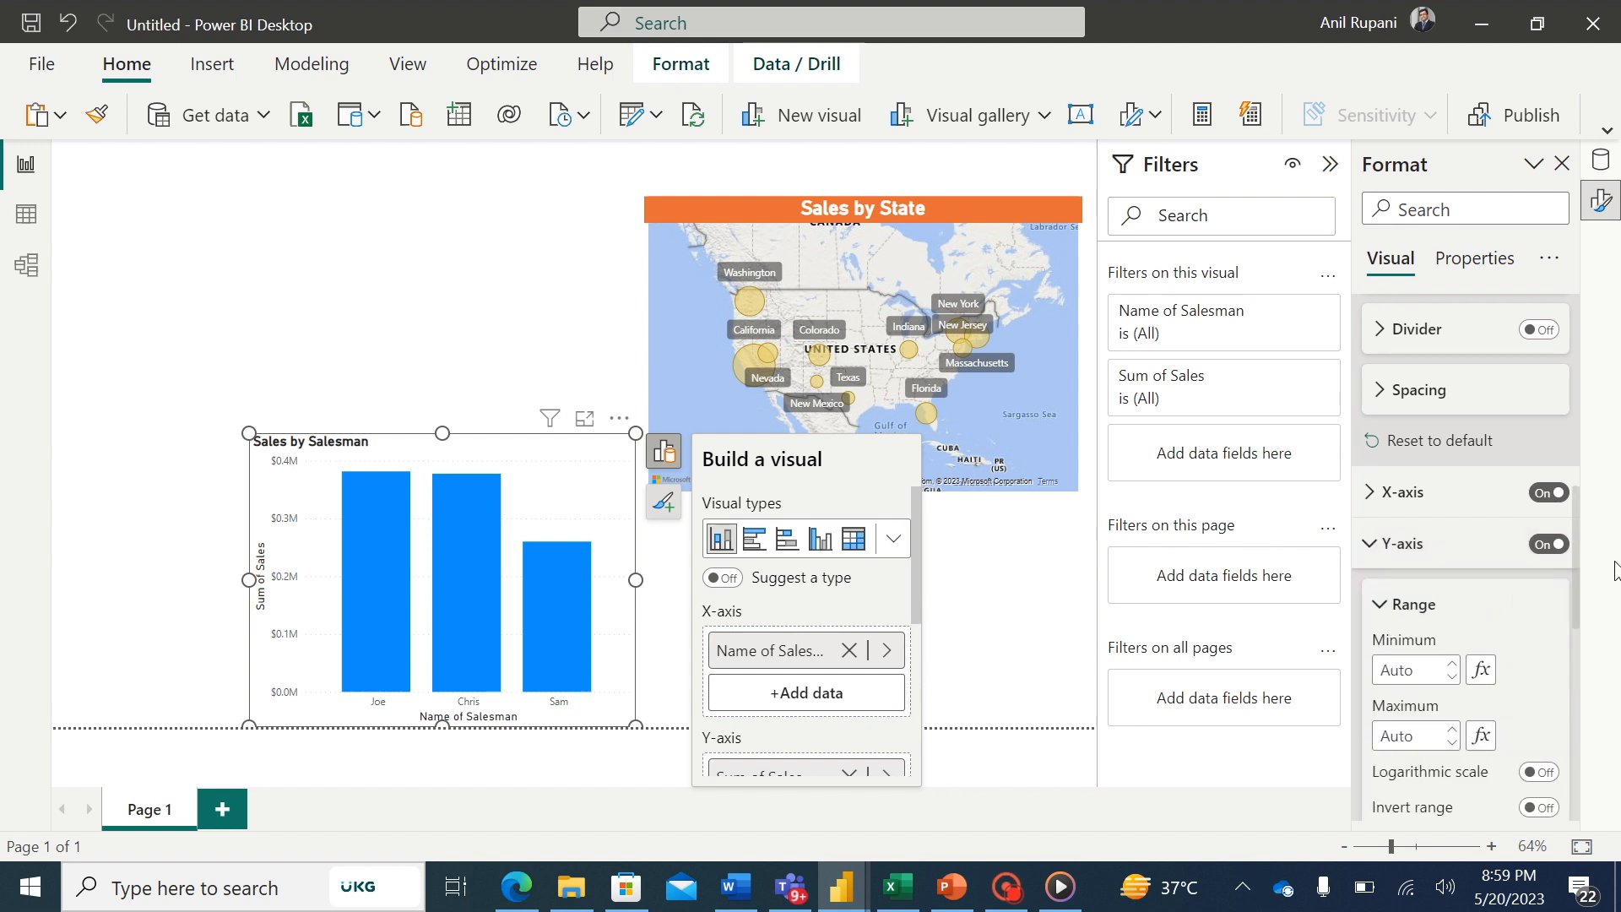
drag(1575, 561, 1568, 662)
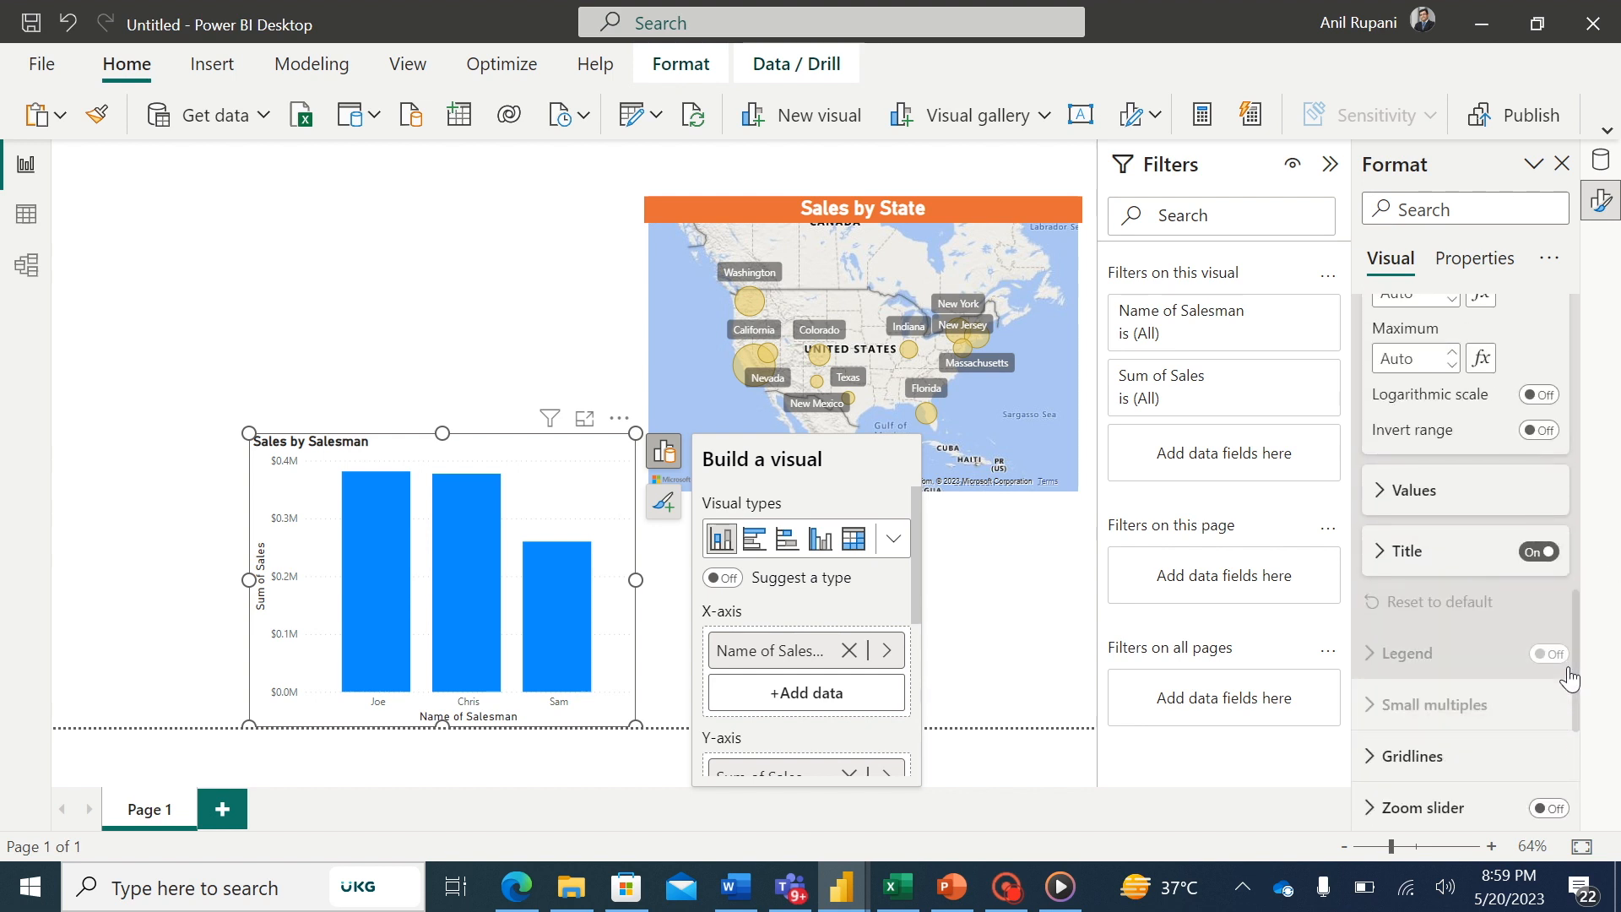
click(1382, 563)
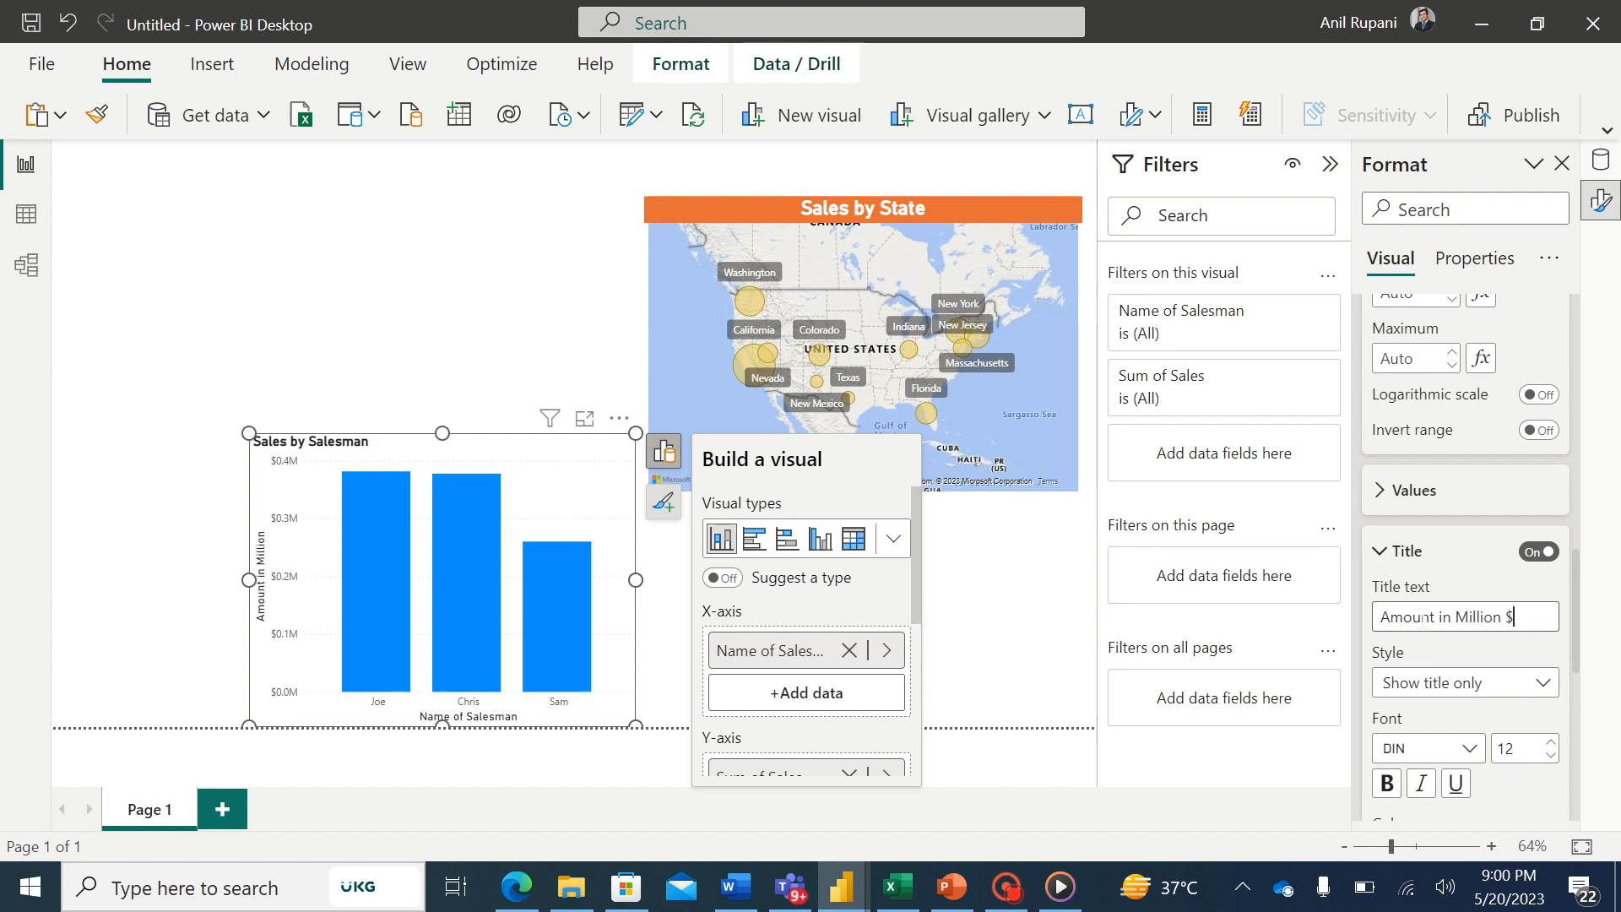
click(1385, 783)
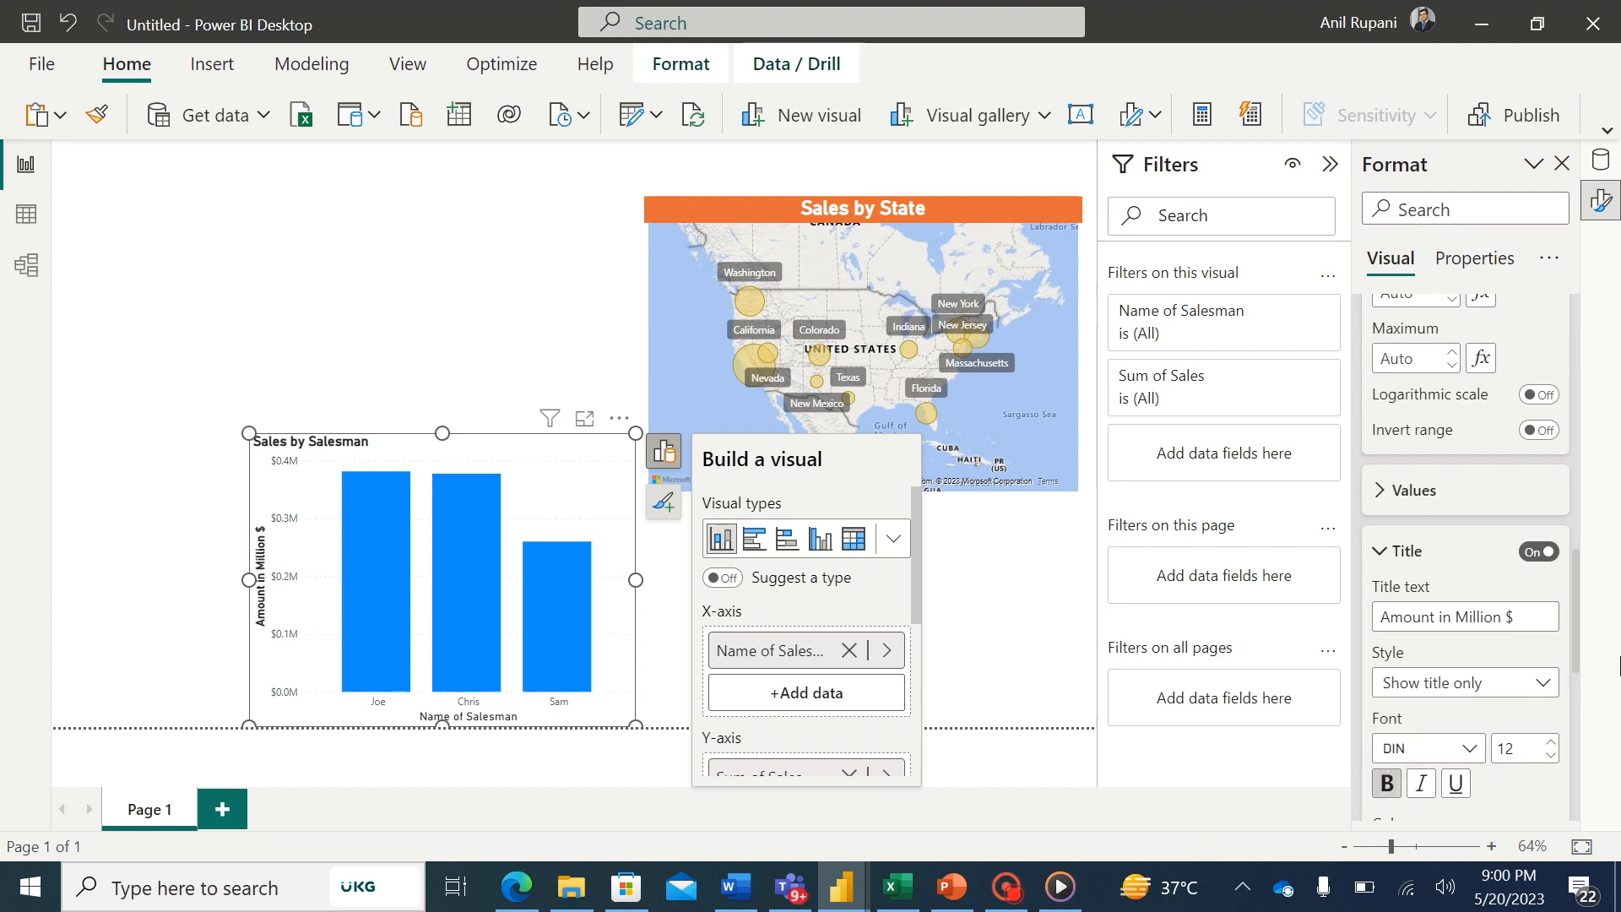
- Turn on data labels for the salesman chart and make their values bold
drag(1577, 645, 1585, 763)
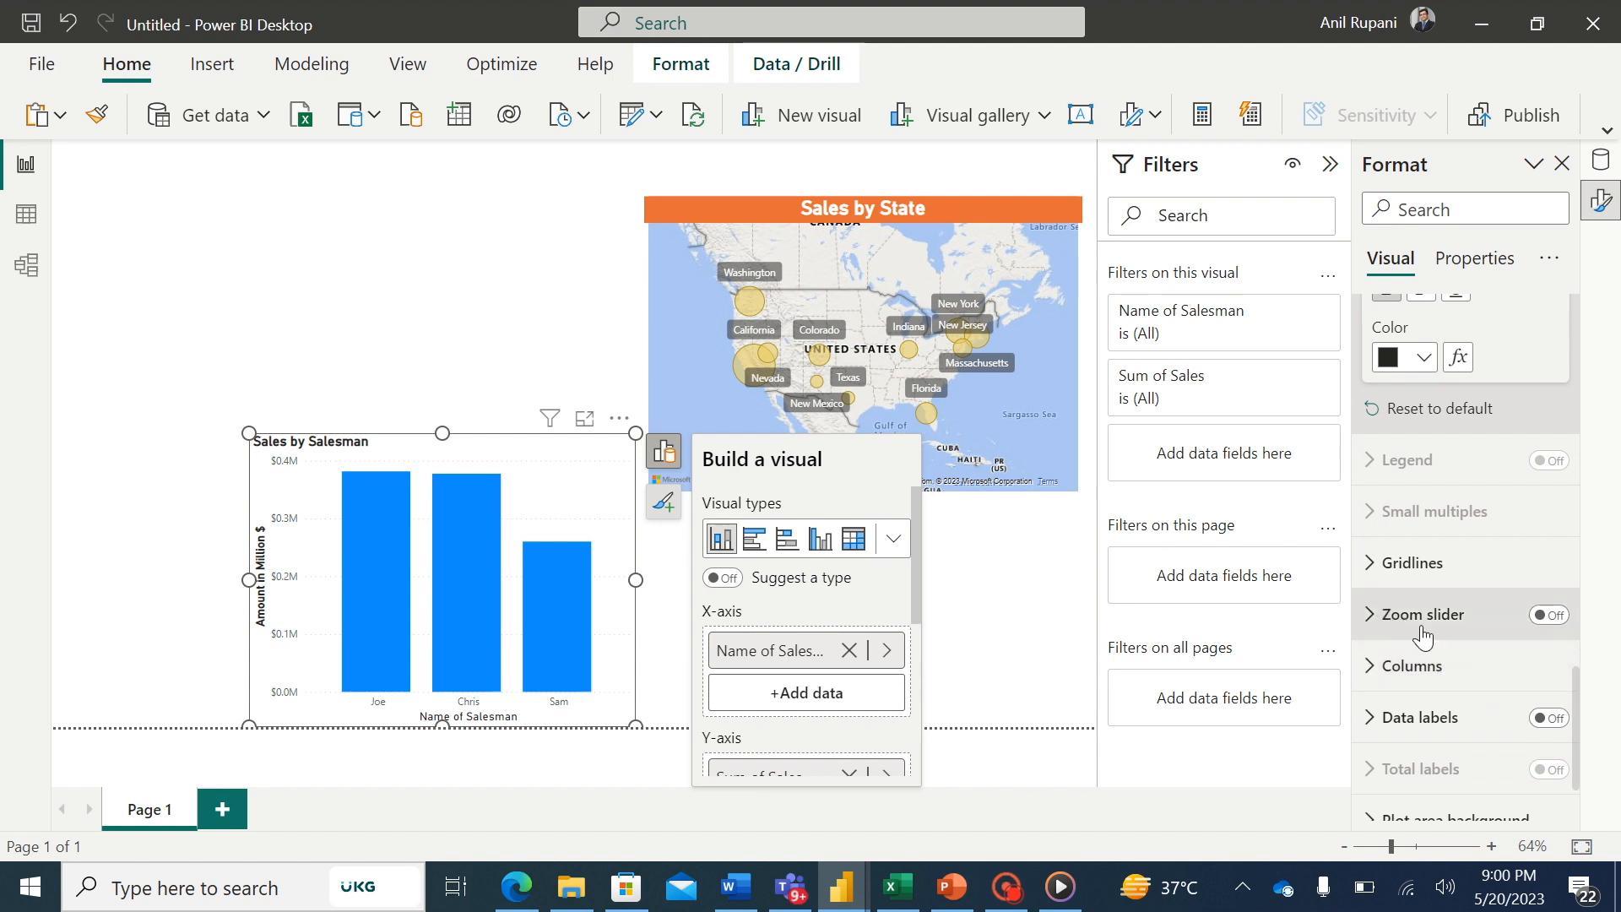
click(1559, 720)
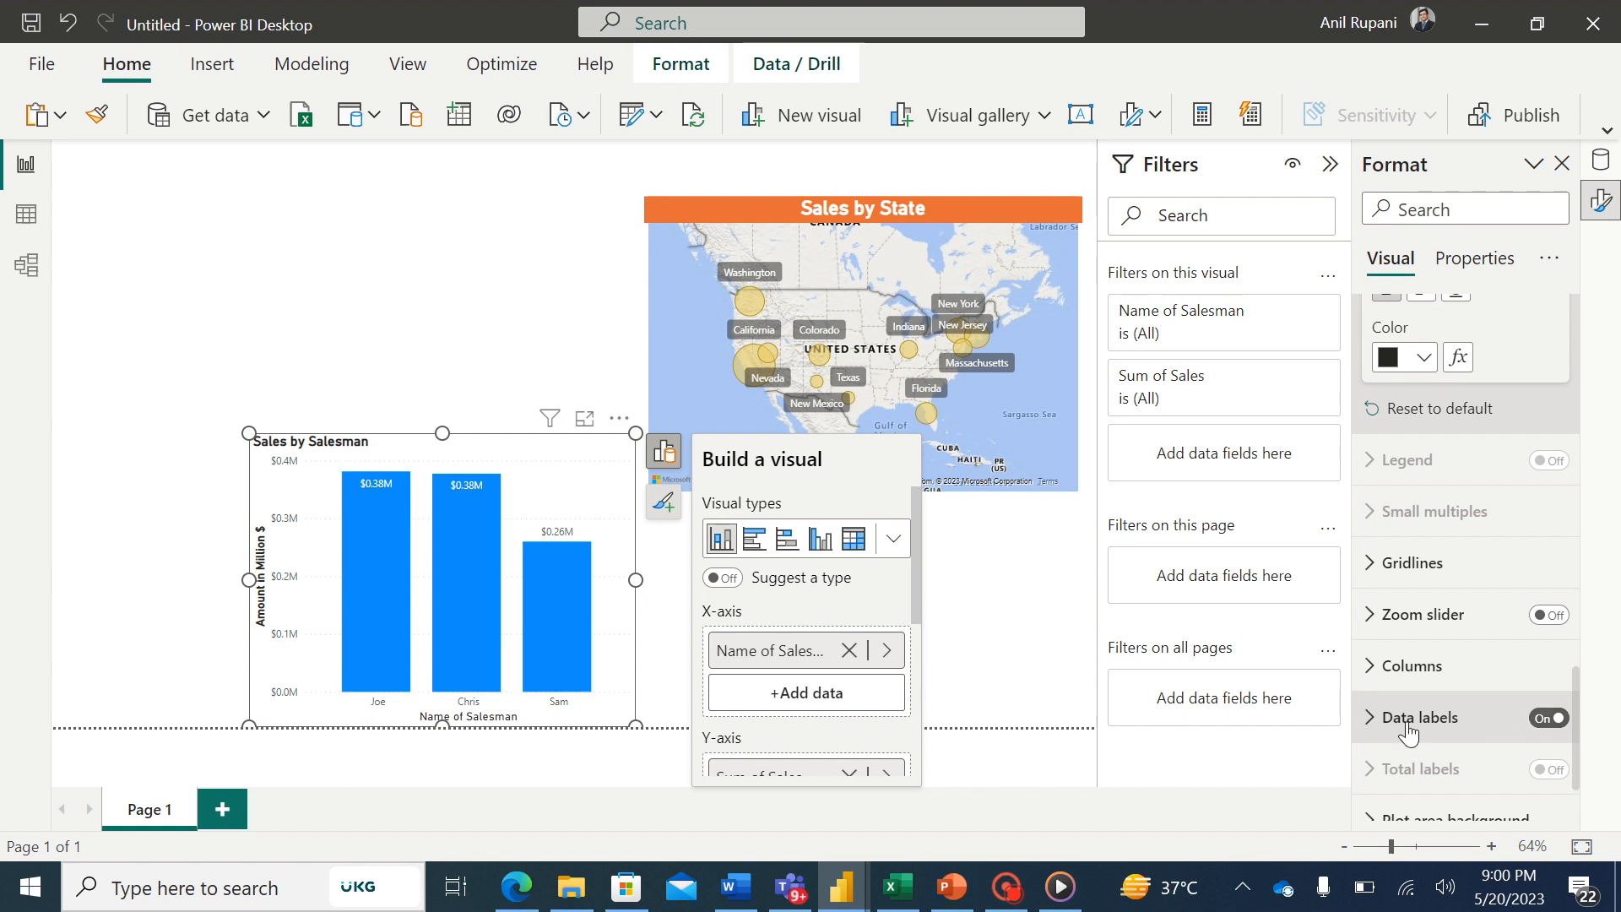
click(1371, 719)
drag(1577, 635, 1574, 741)
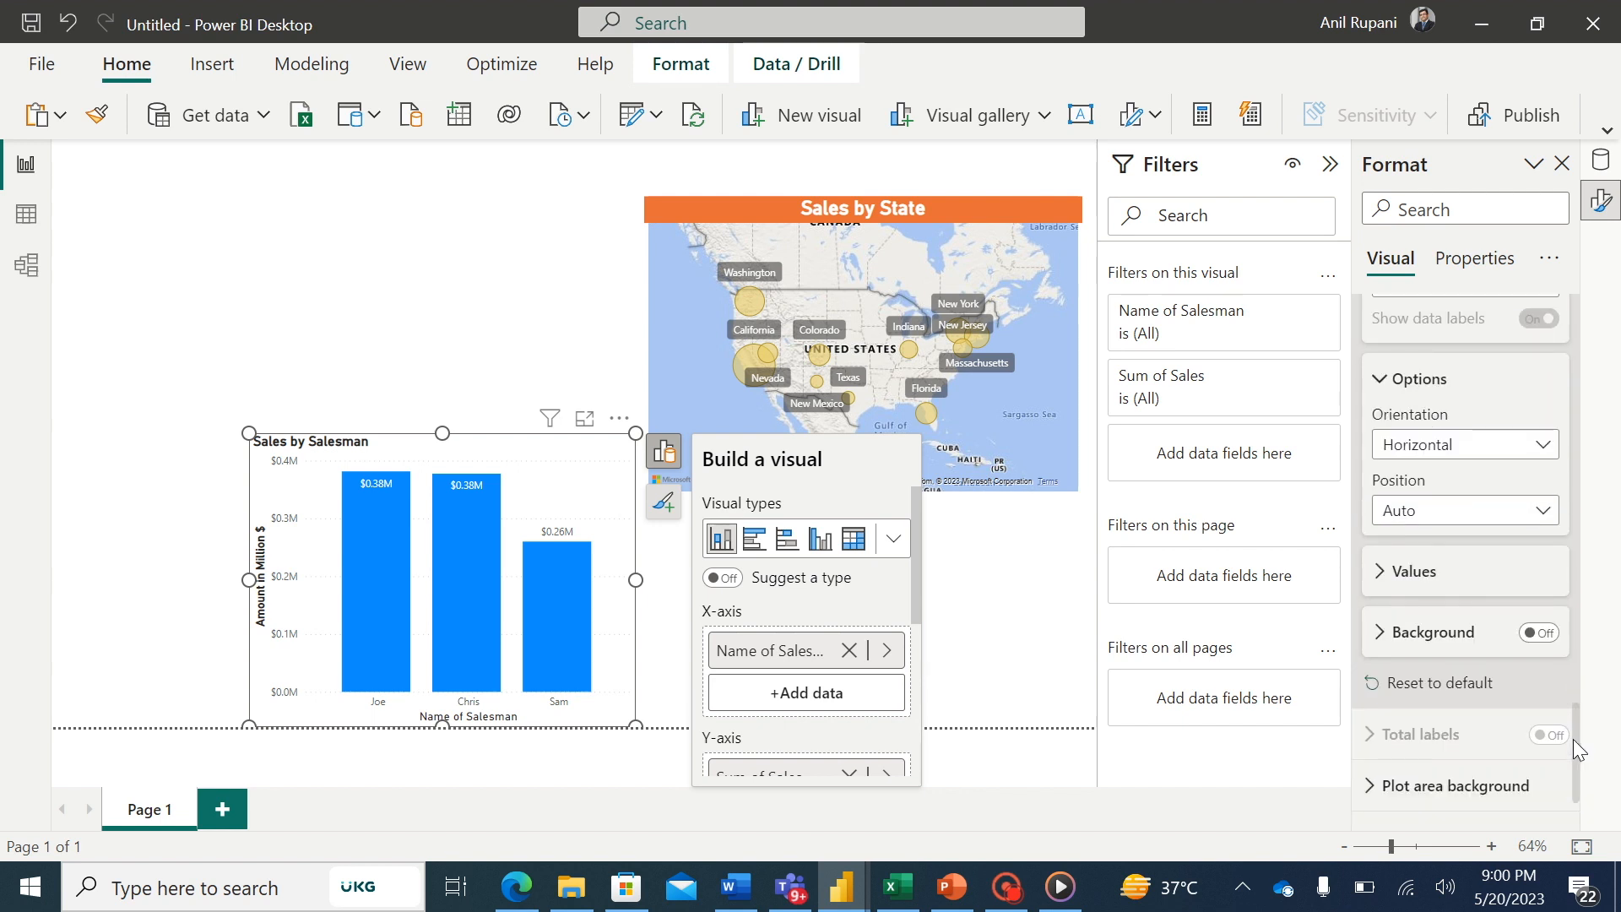
click(1376, 573)
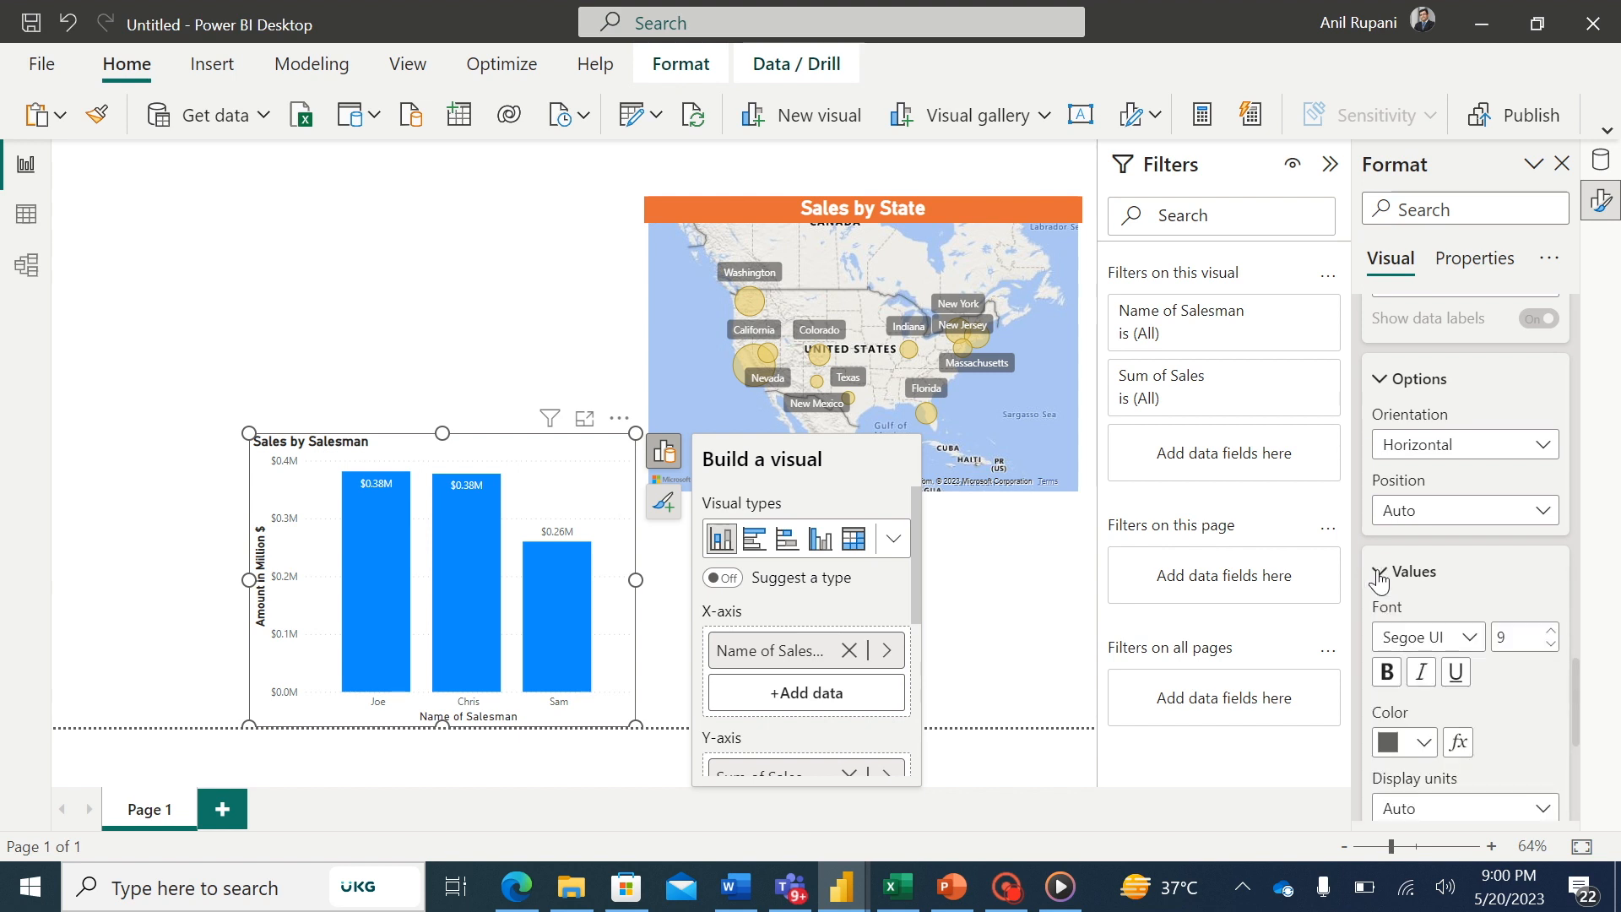
click(1386, 673)
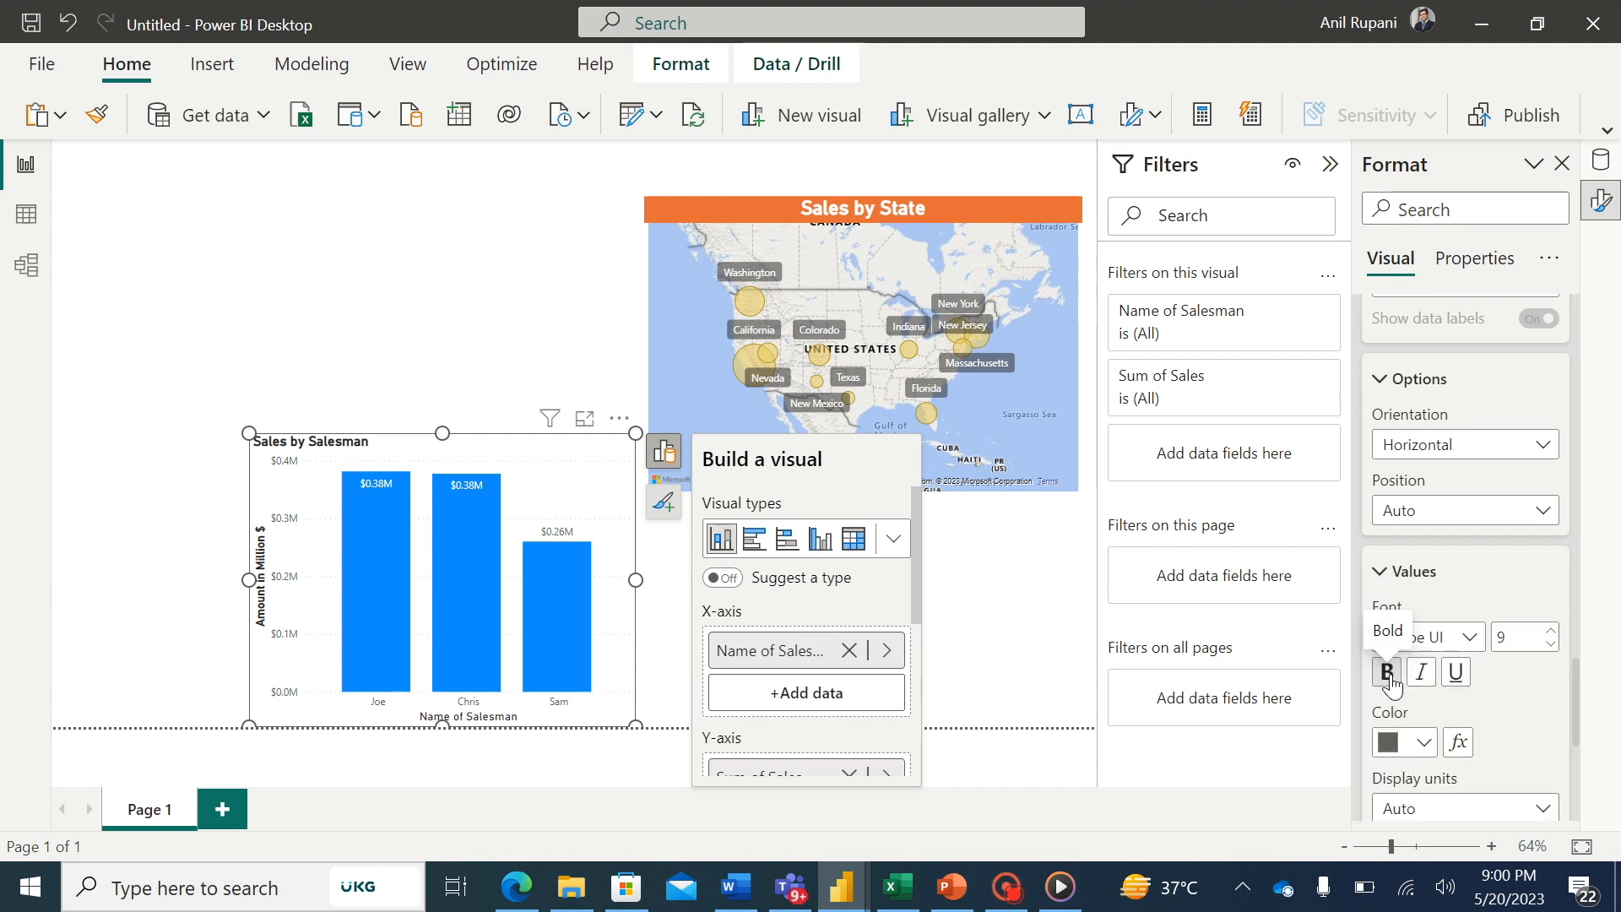
- Set the salesman chart's default column color to teal green #16BB8C and deselect the chart
drag(1572, 694, 1568, 621)
click(1375, 527)
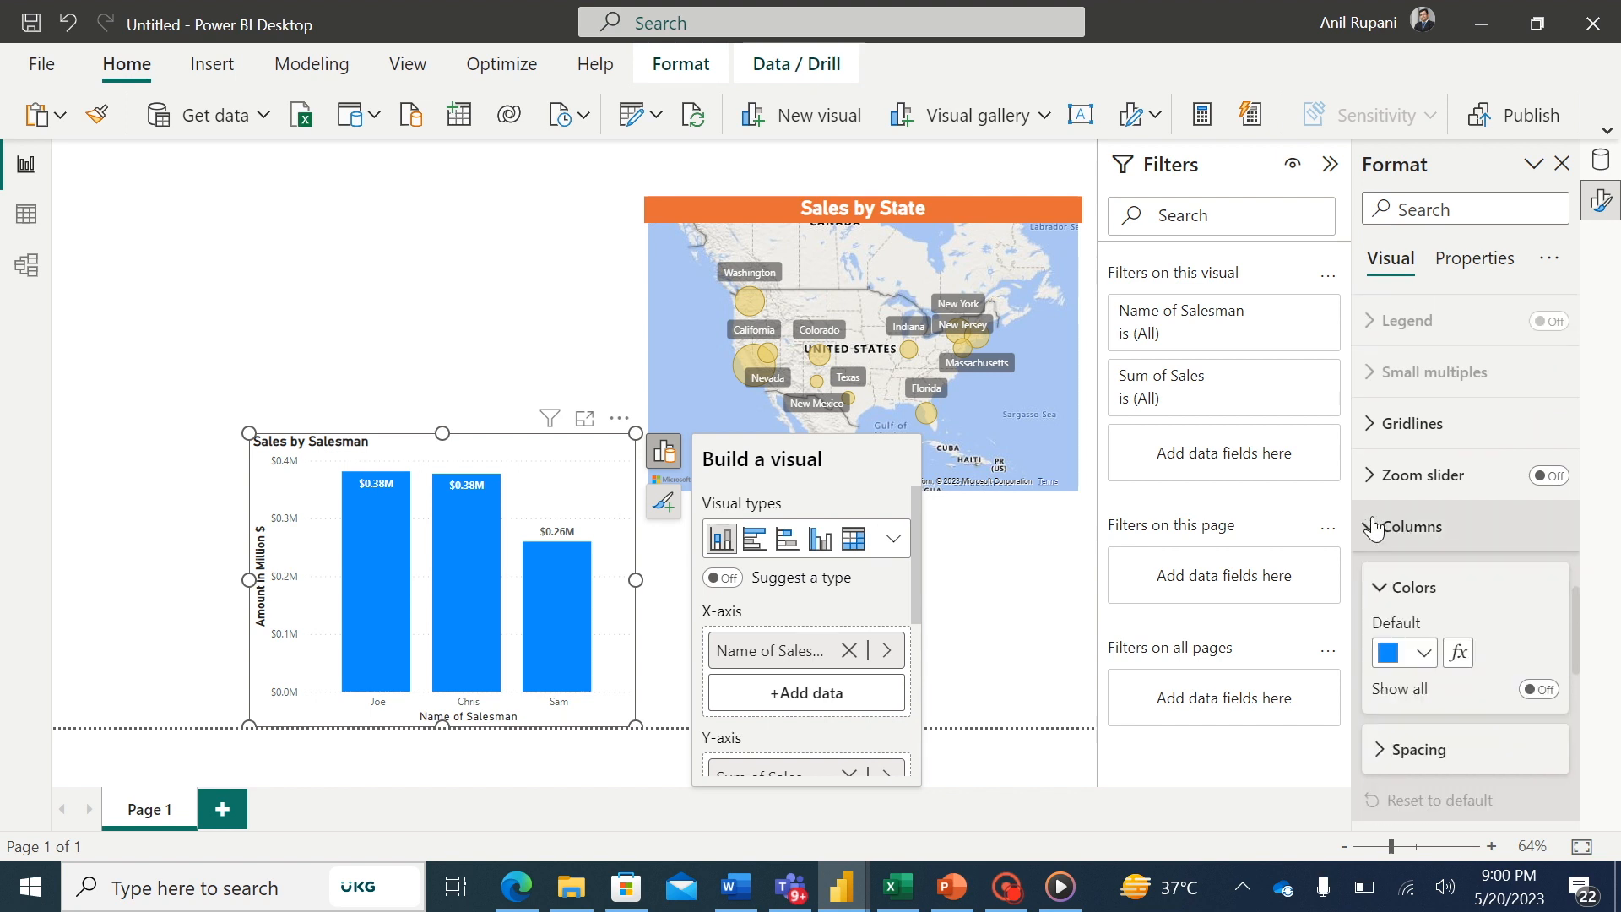
click(1424, 654)
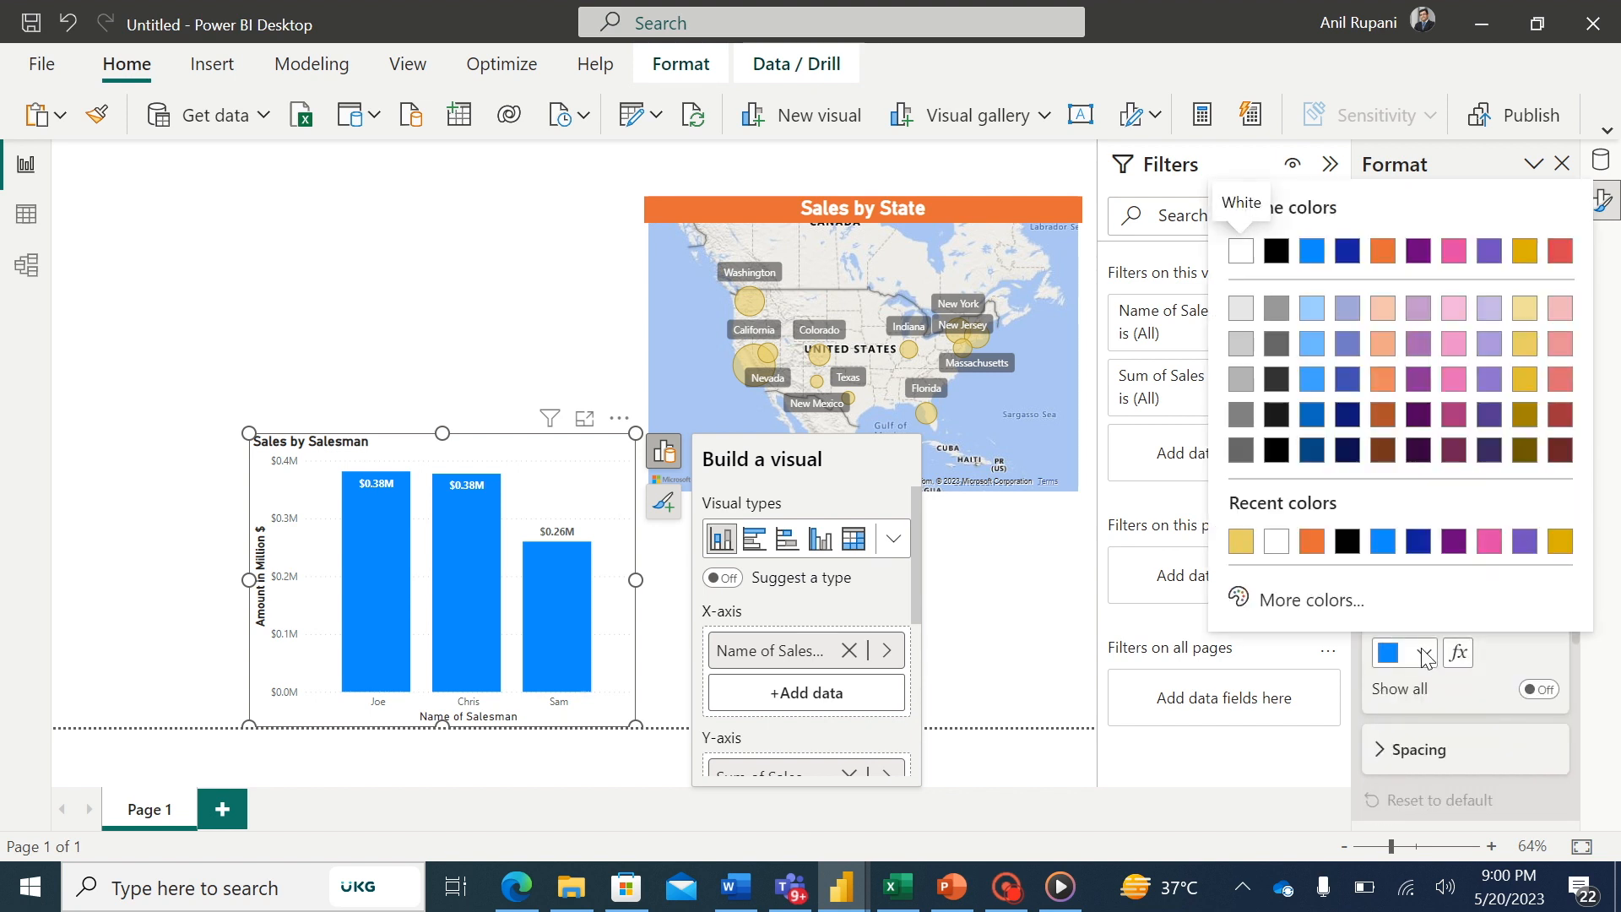
click(1241, 601)
drag(1428, 510, 1390, 524)
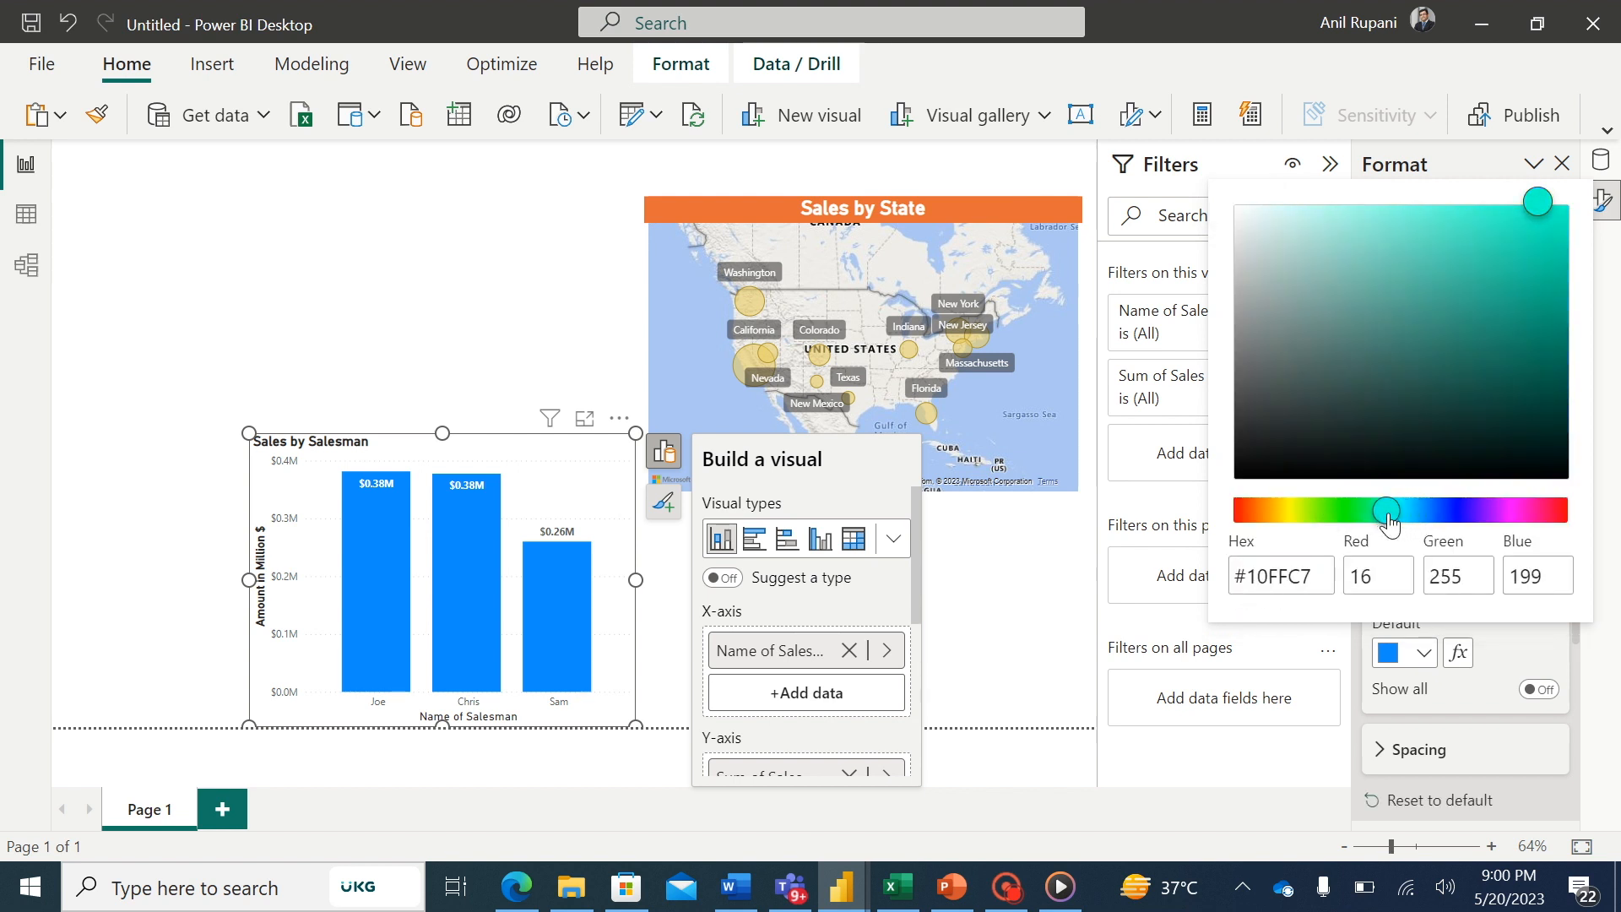
click(1523, 279)
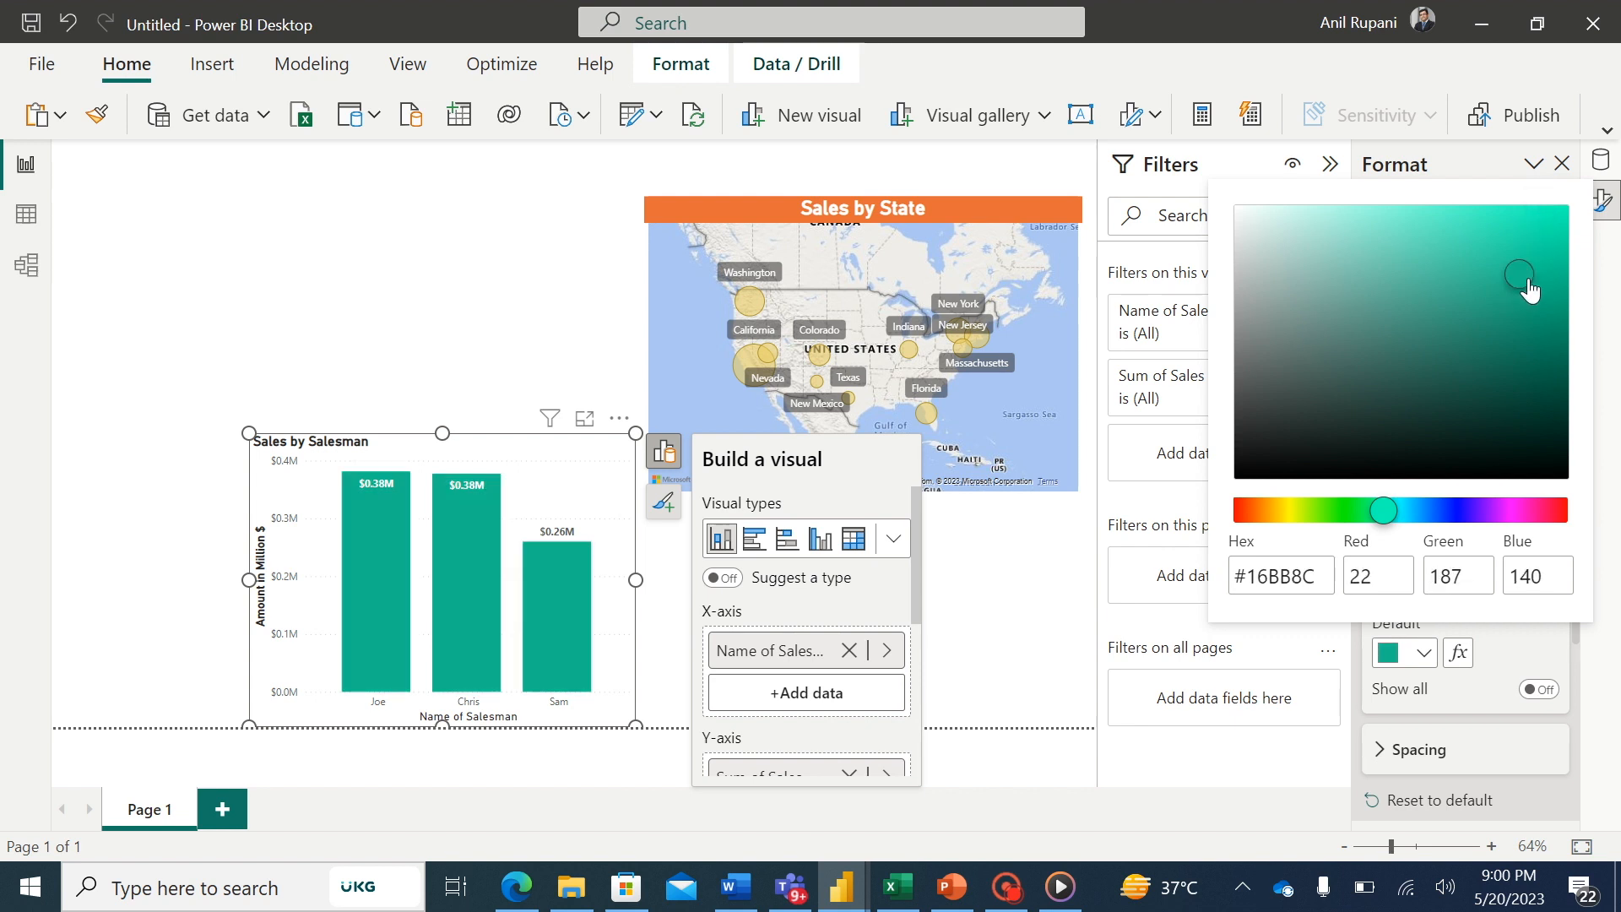
click(1170, 771)
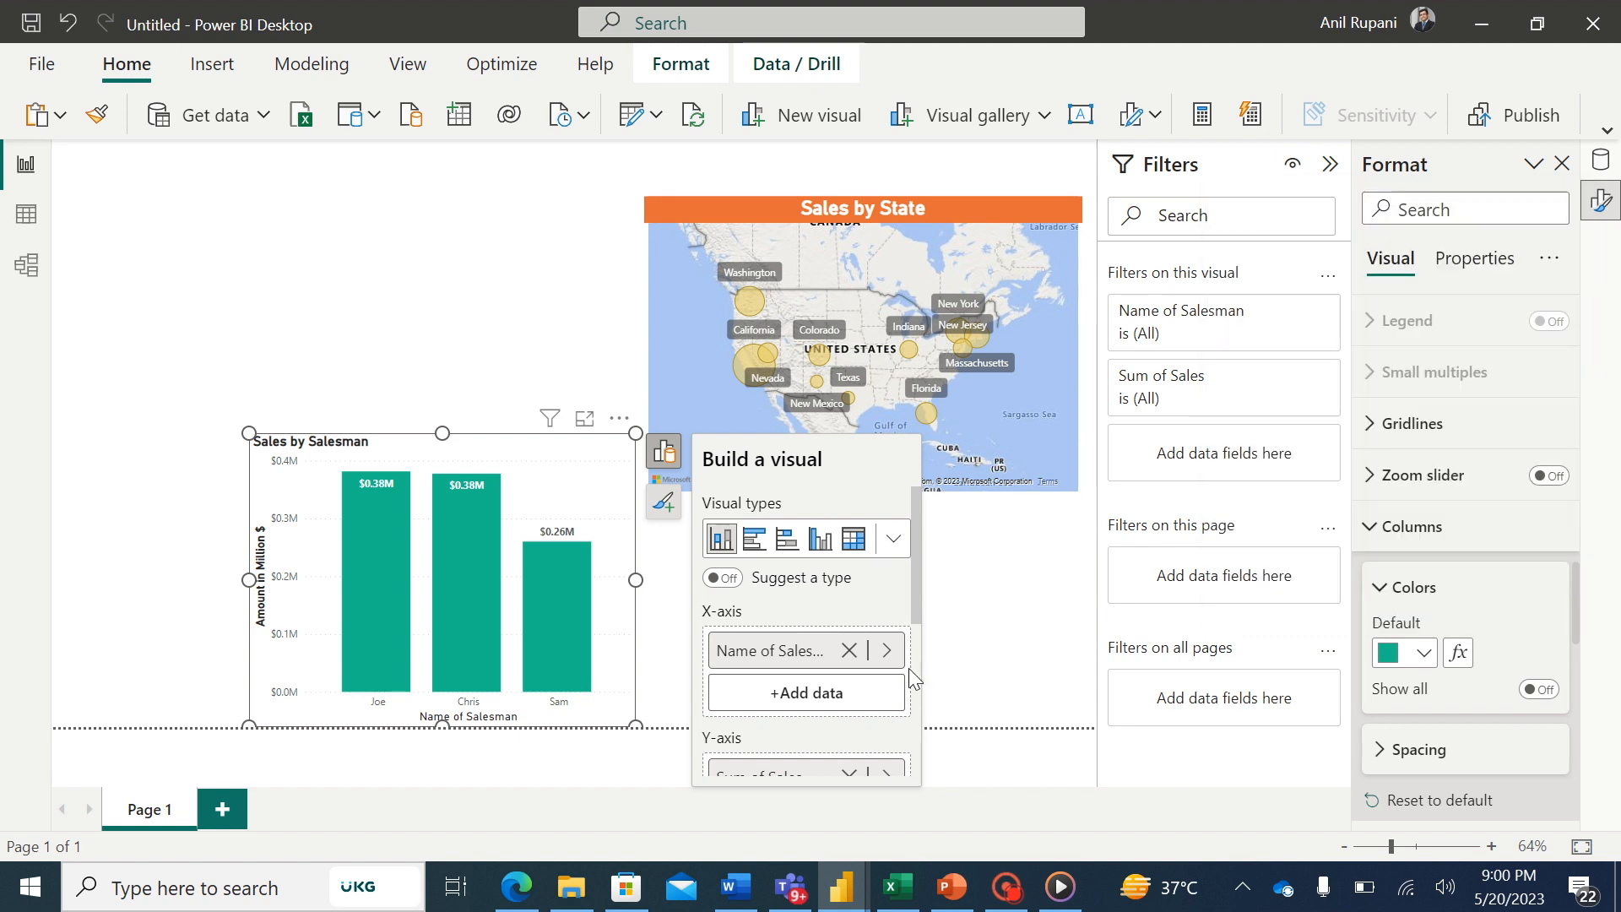
click(997, 572)
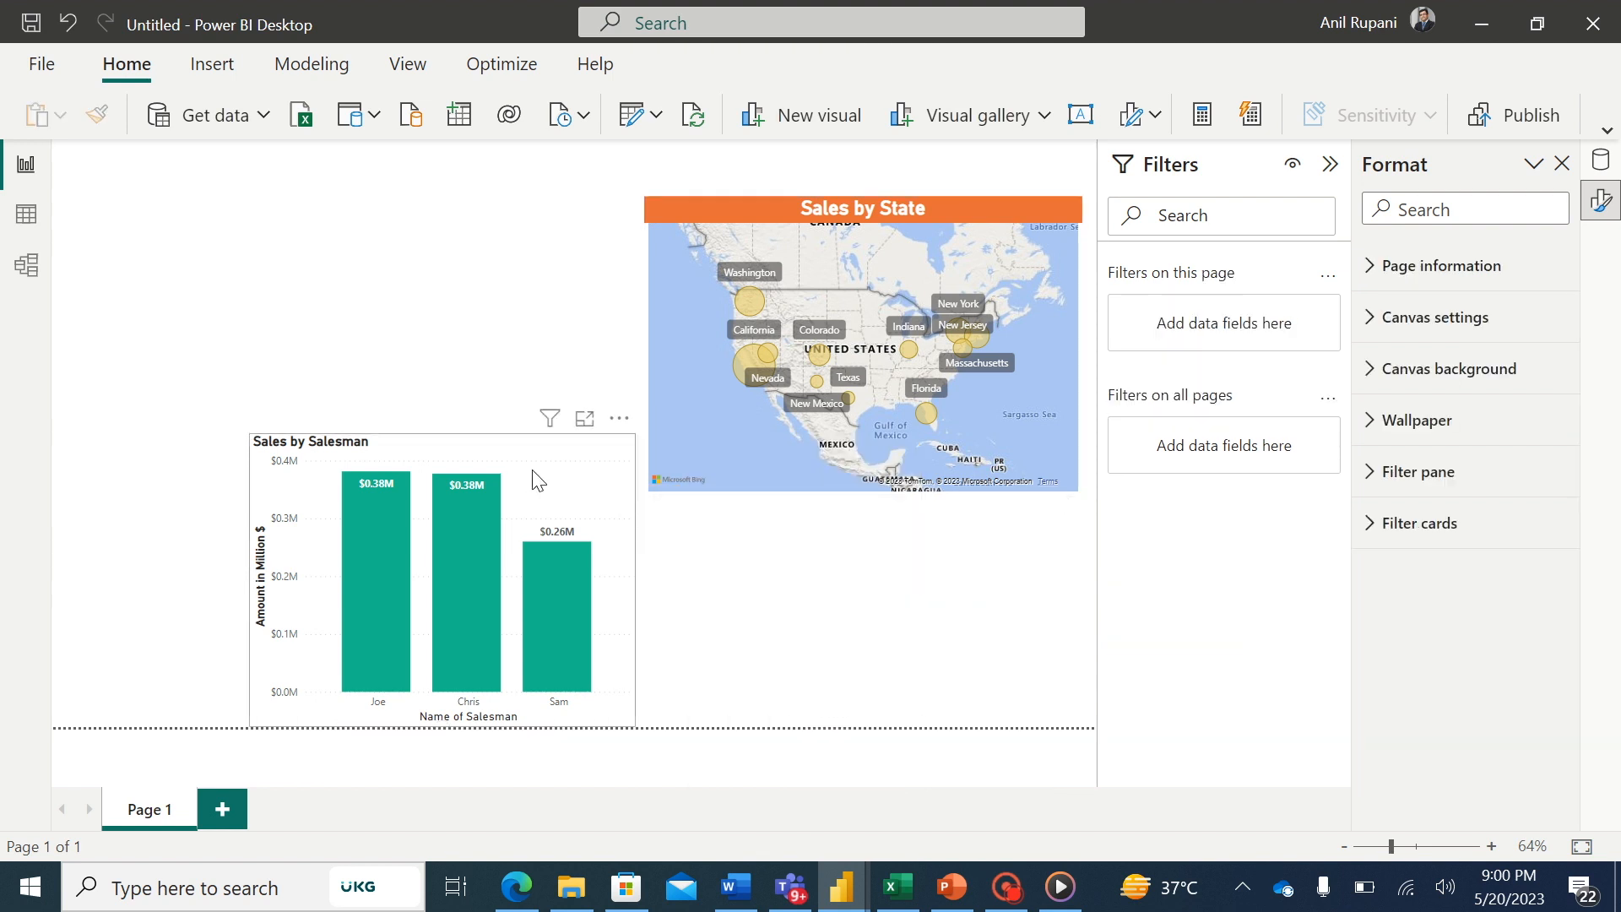
- Turn on the visual border for the Sales by Salesman chart
click(588, 483)
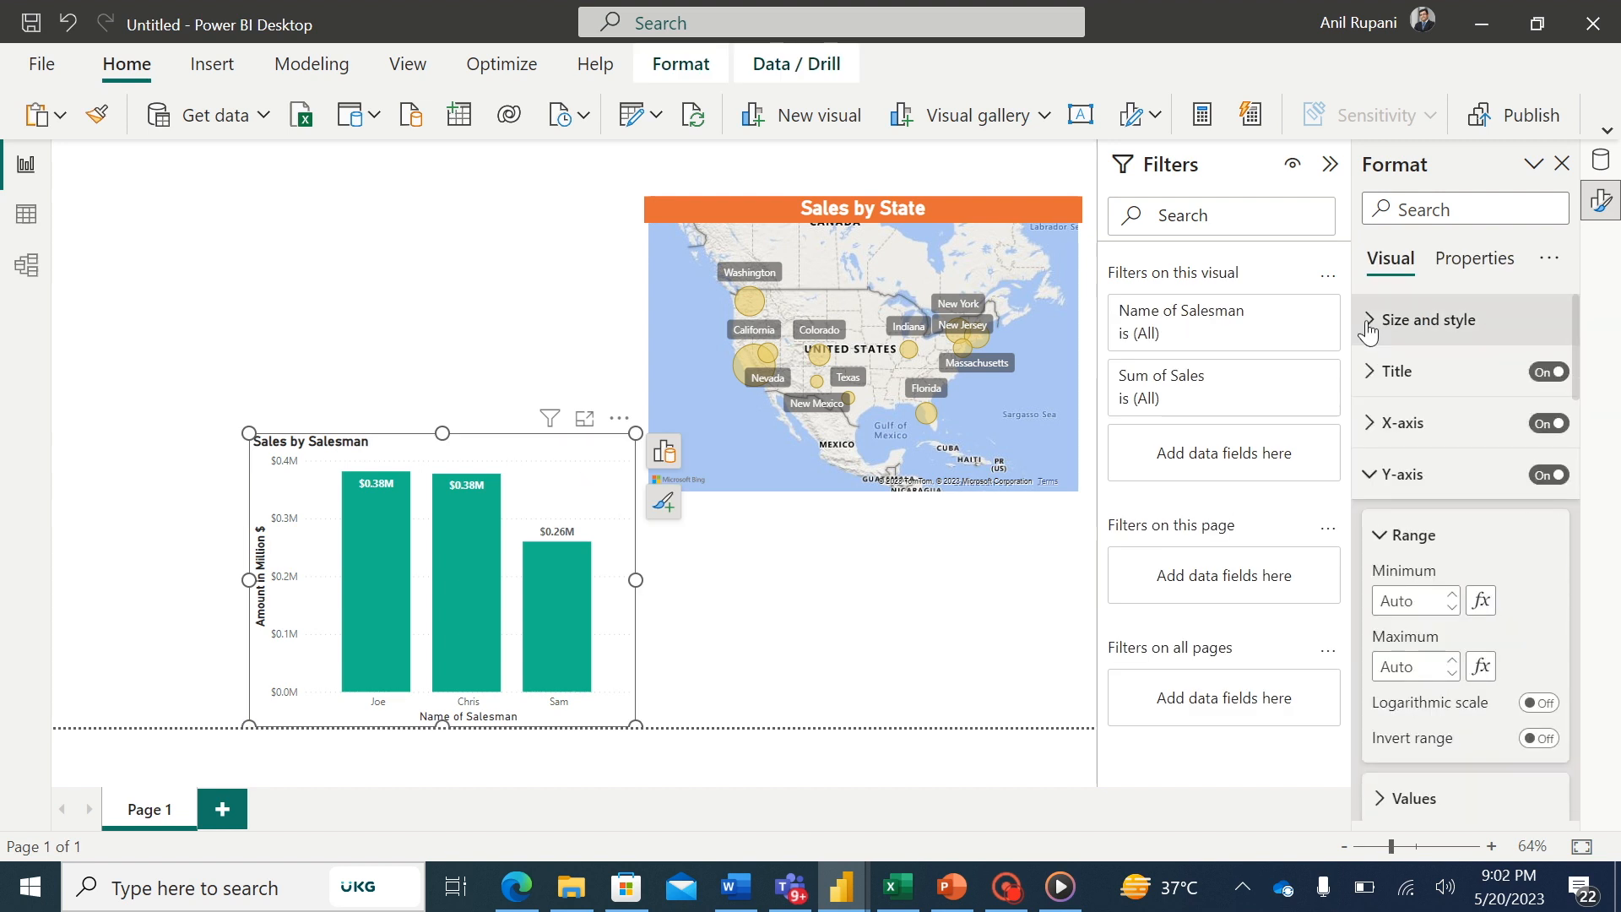
click(1368, 324)
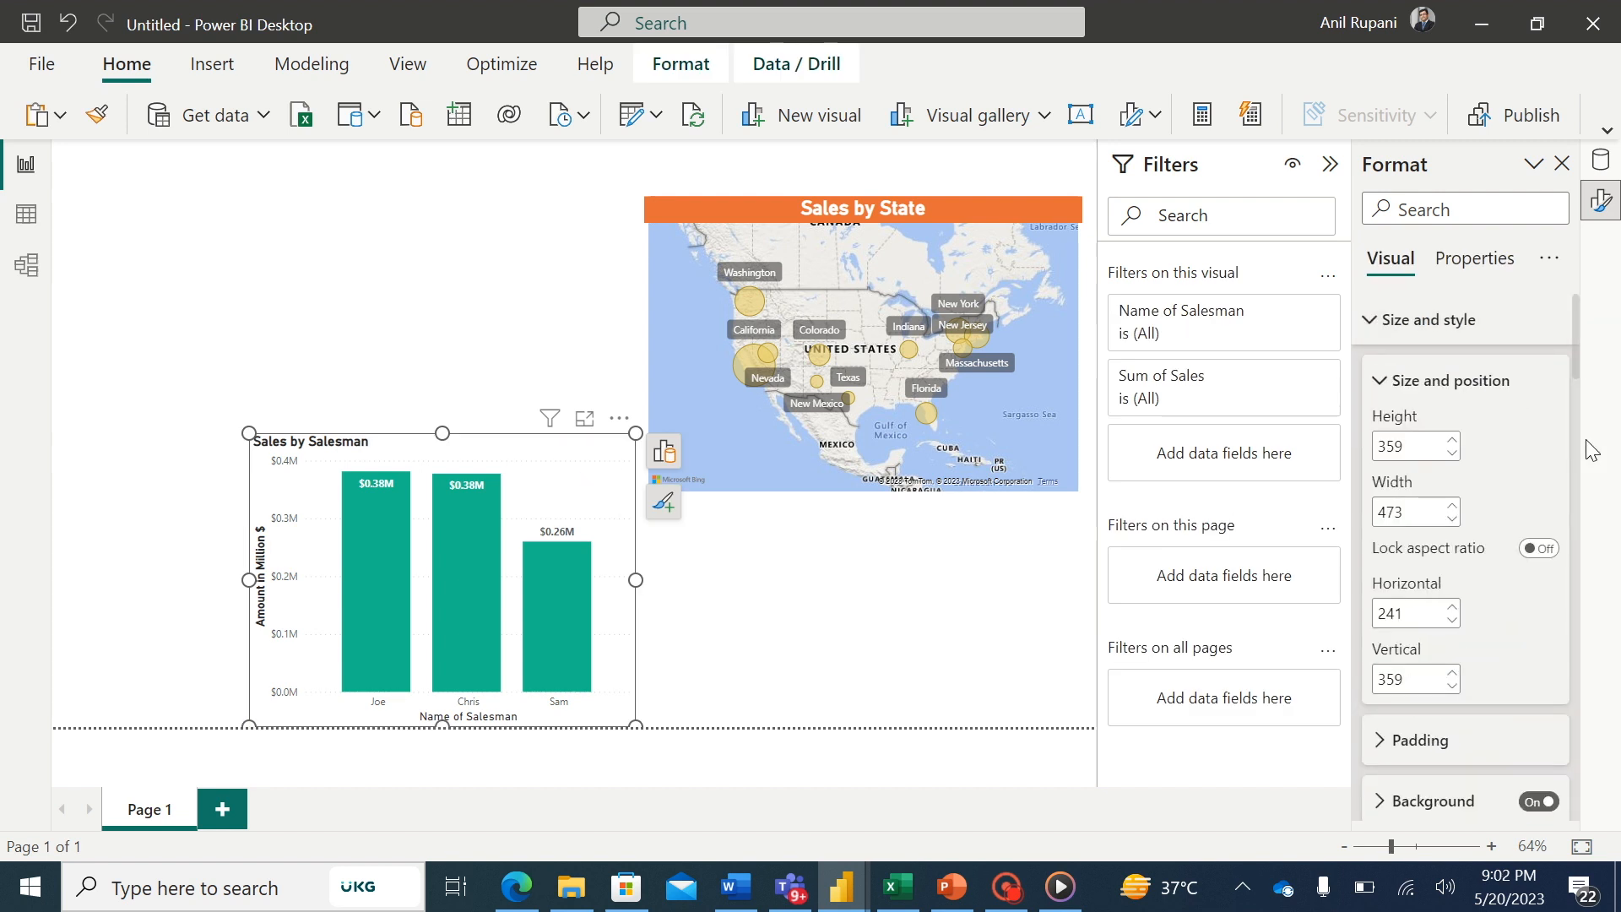
drag(1575, 363, 1590, 447)
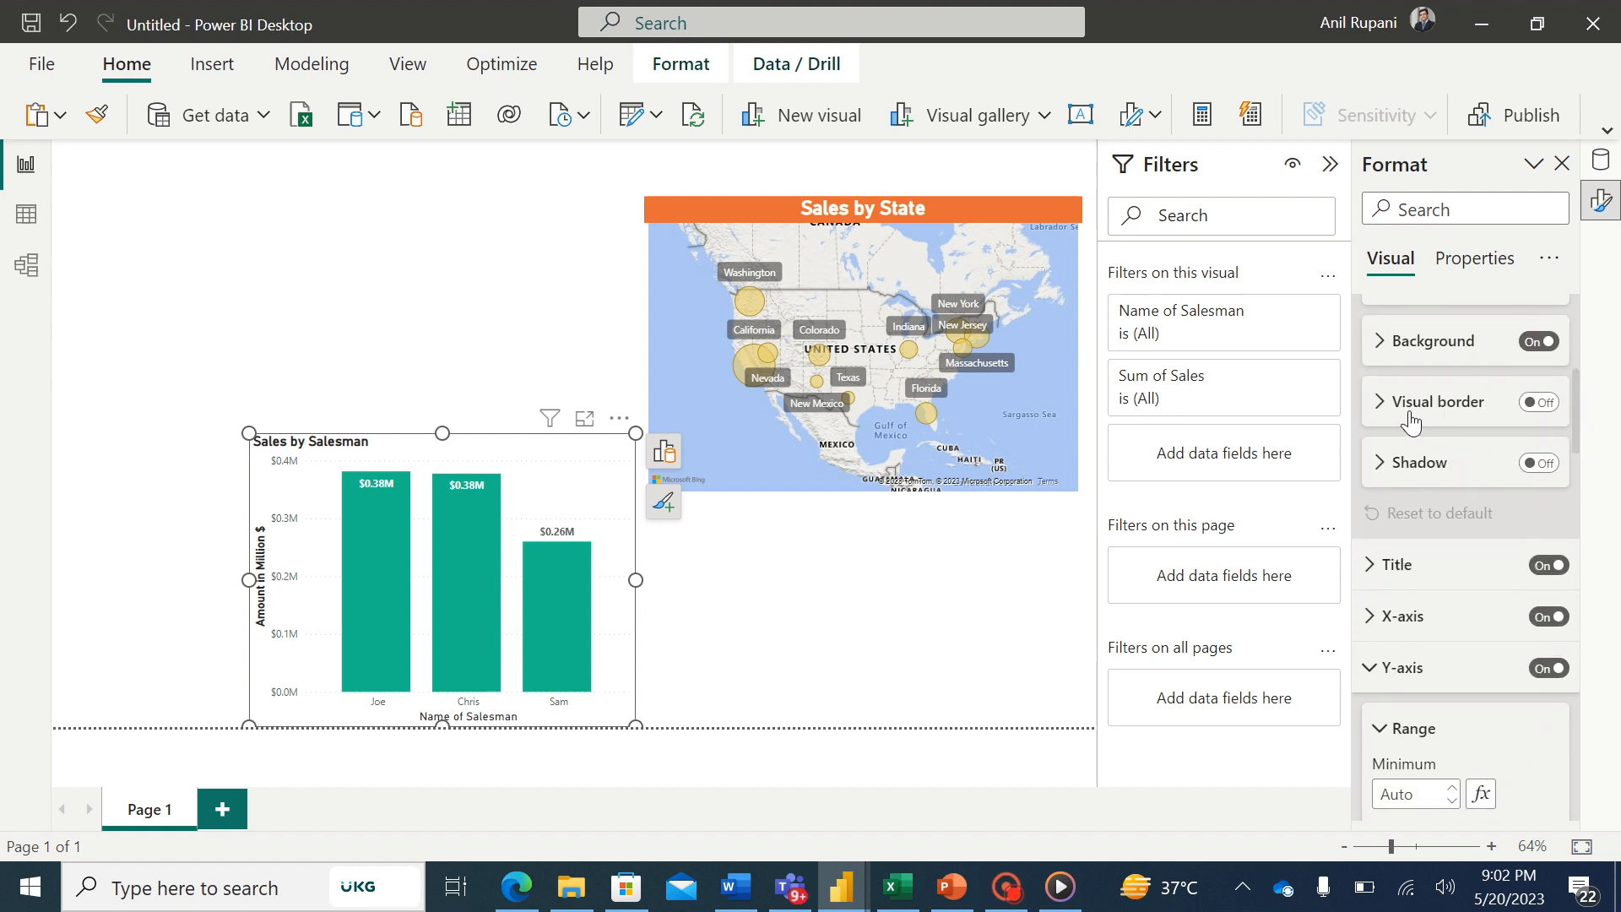
click(1555, 413)
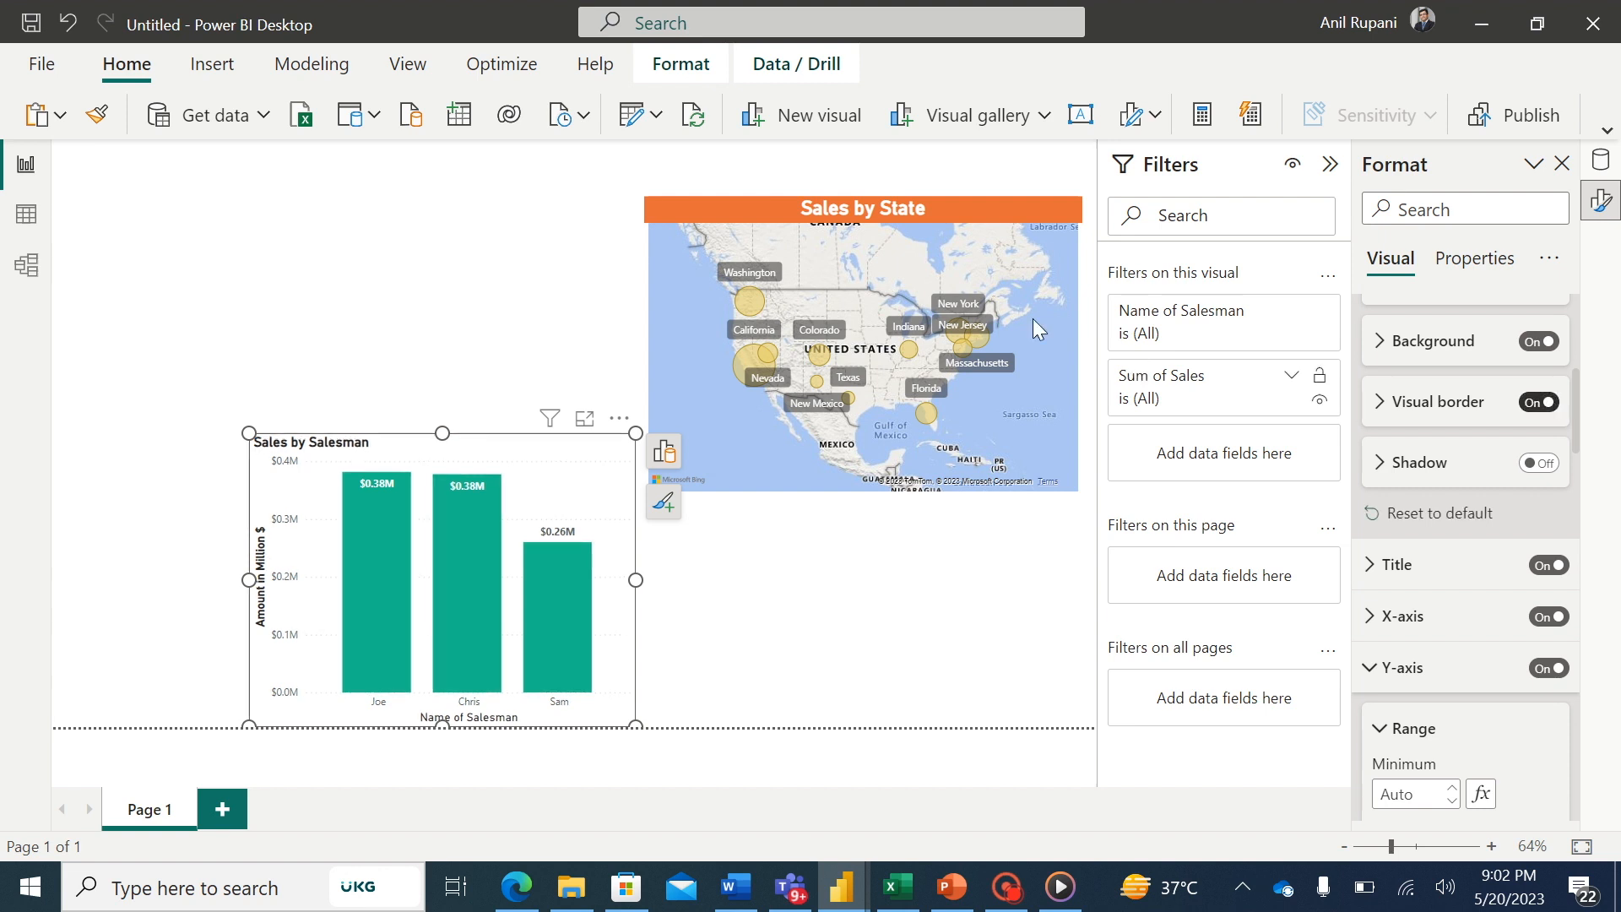
- Turn on the visual border for the Sales by State map and deselect it
click(954, 206)
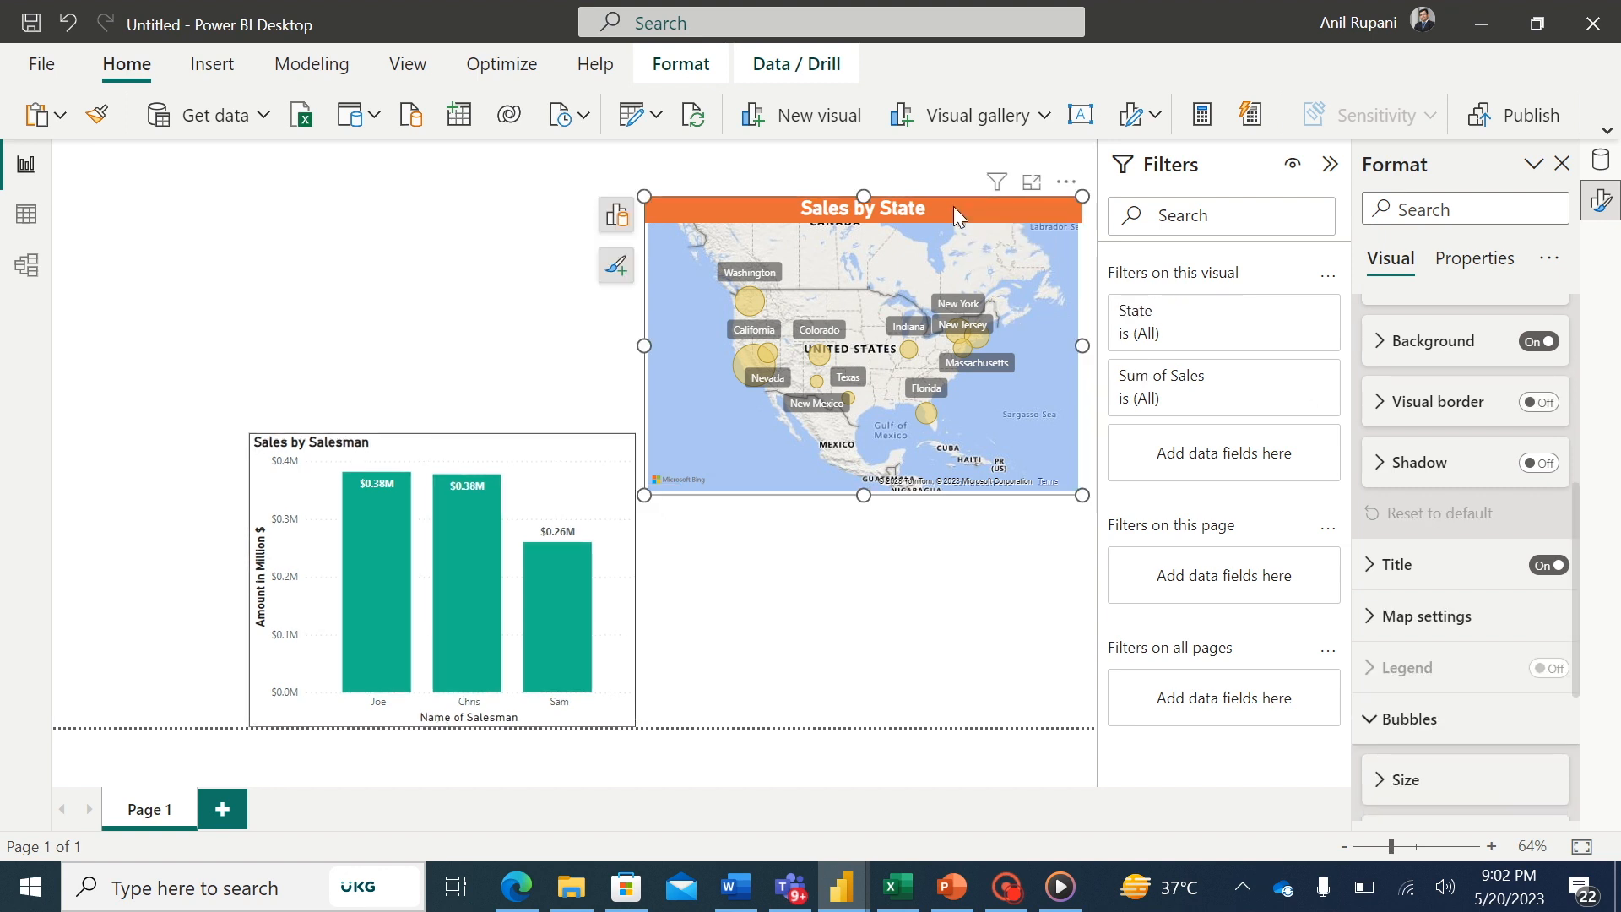
click(1555, 408)
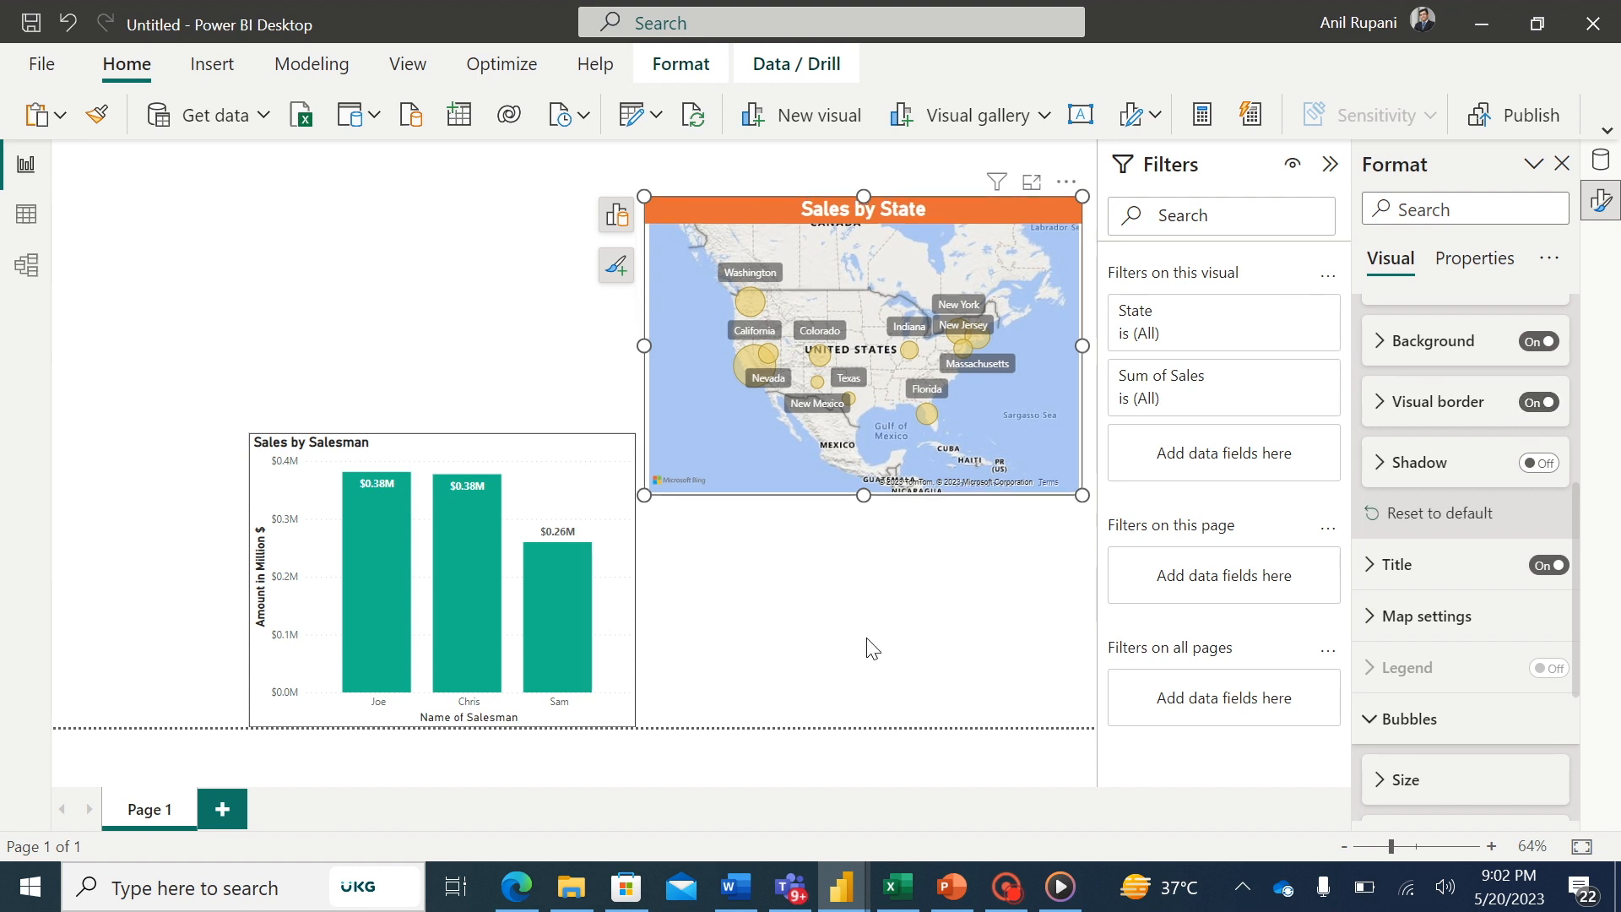
click(764, 633)
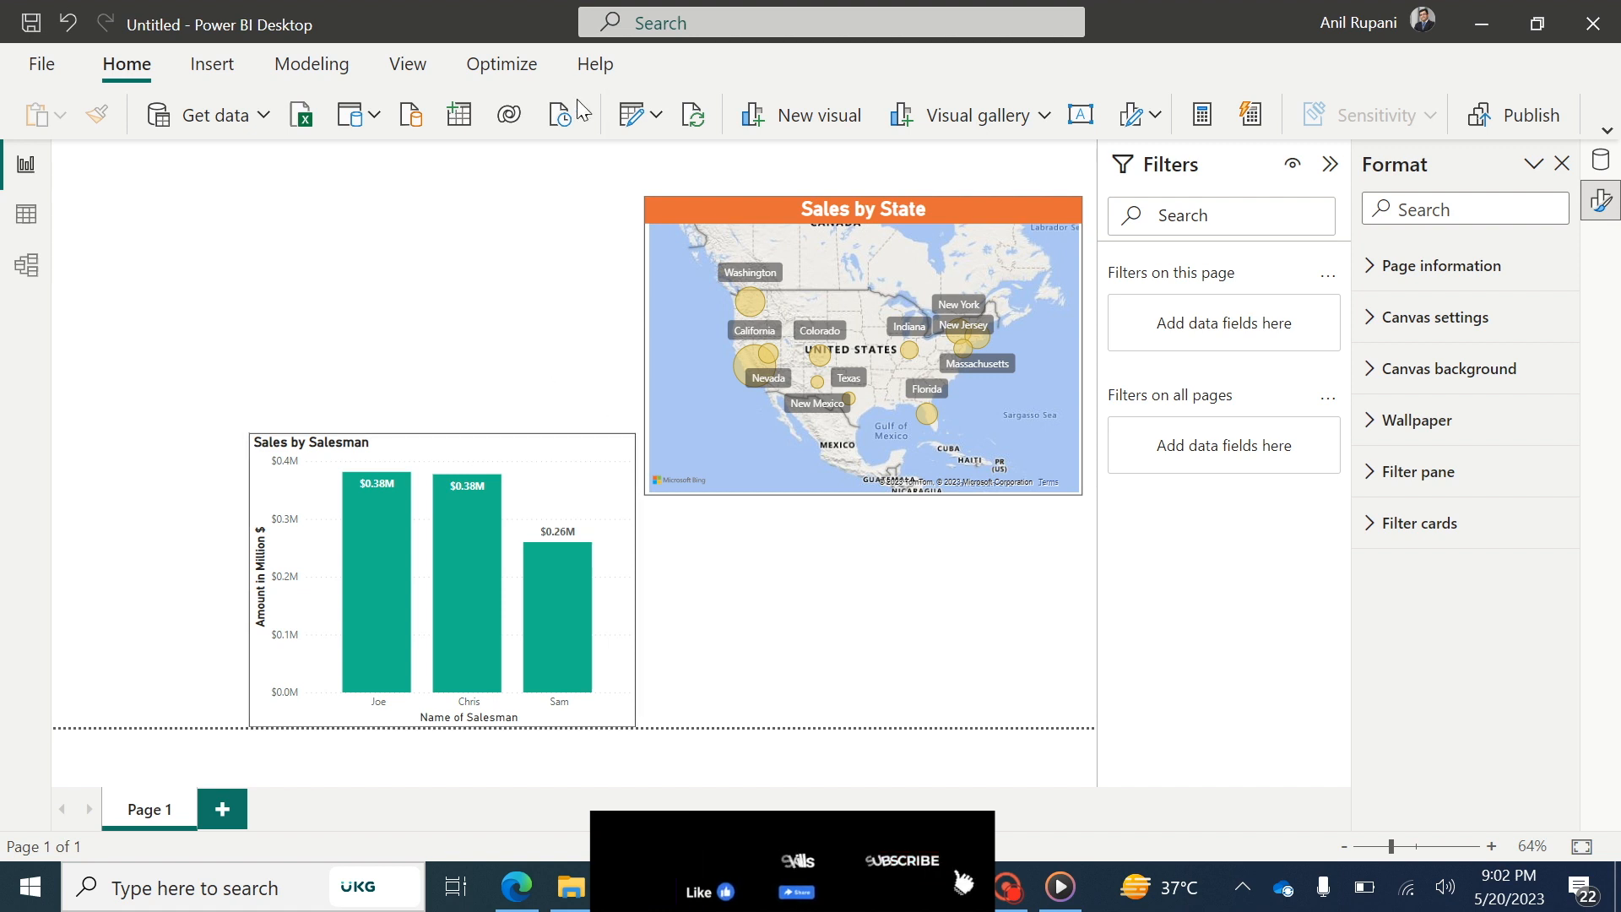
- Insert a new visual directly below the Sales by State map and lower its upper edge slightly
click(836, 115)
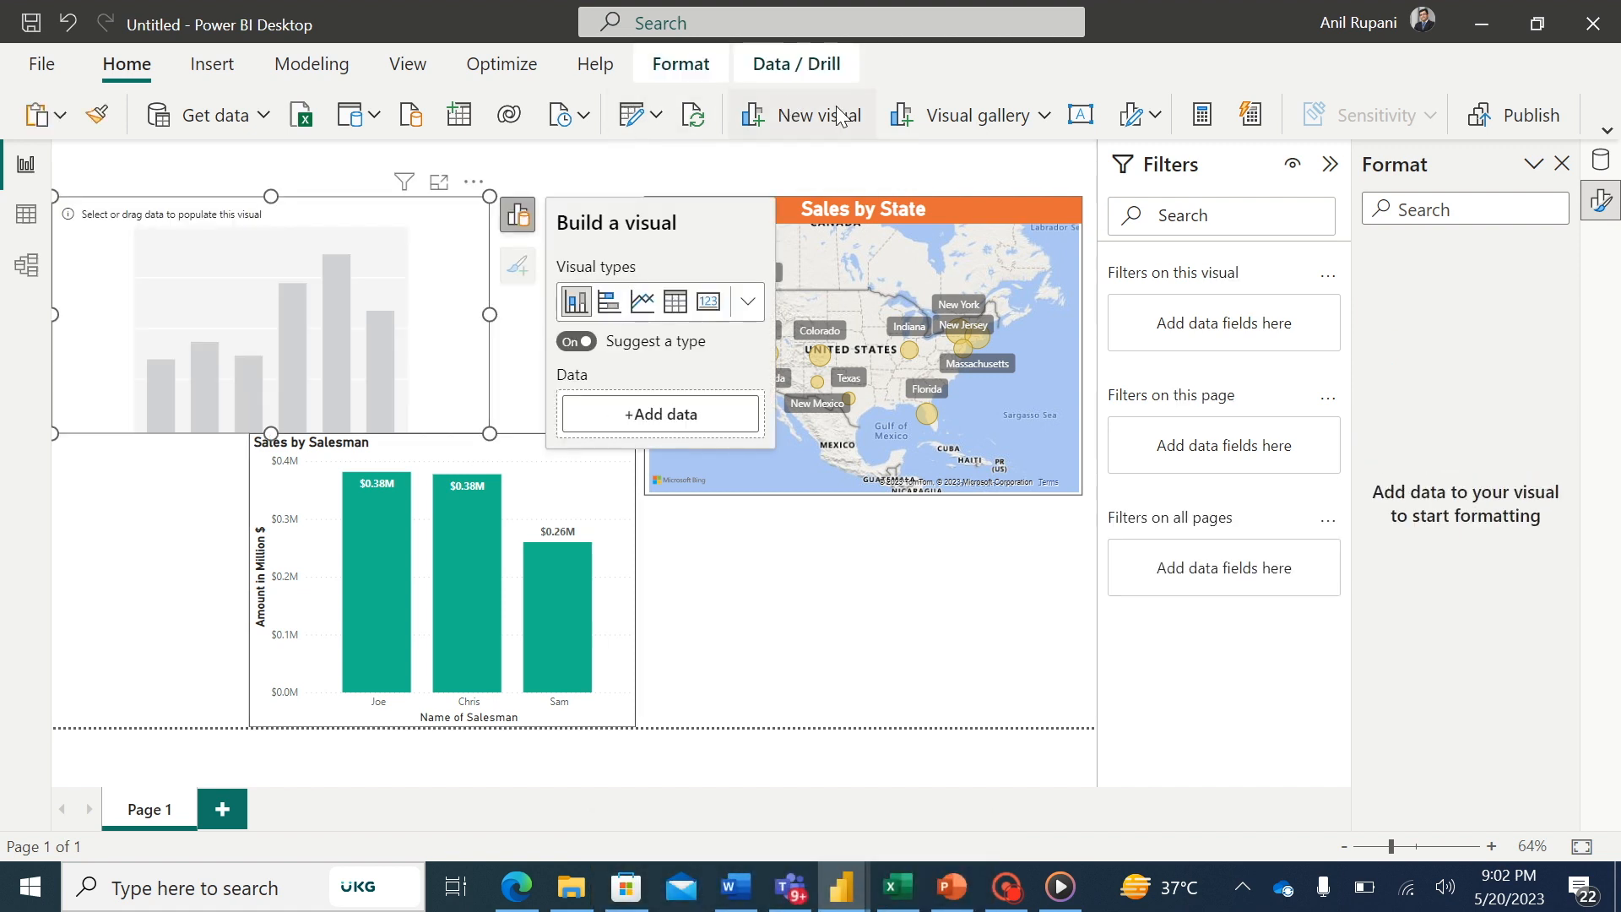
drag(390, 262, 981, 594)
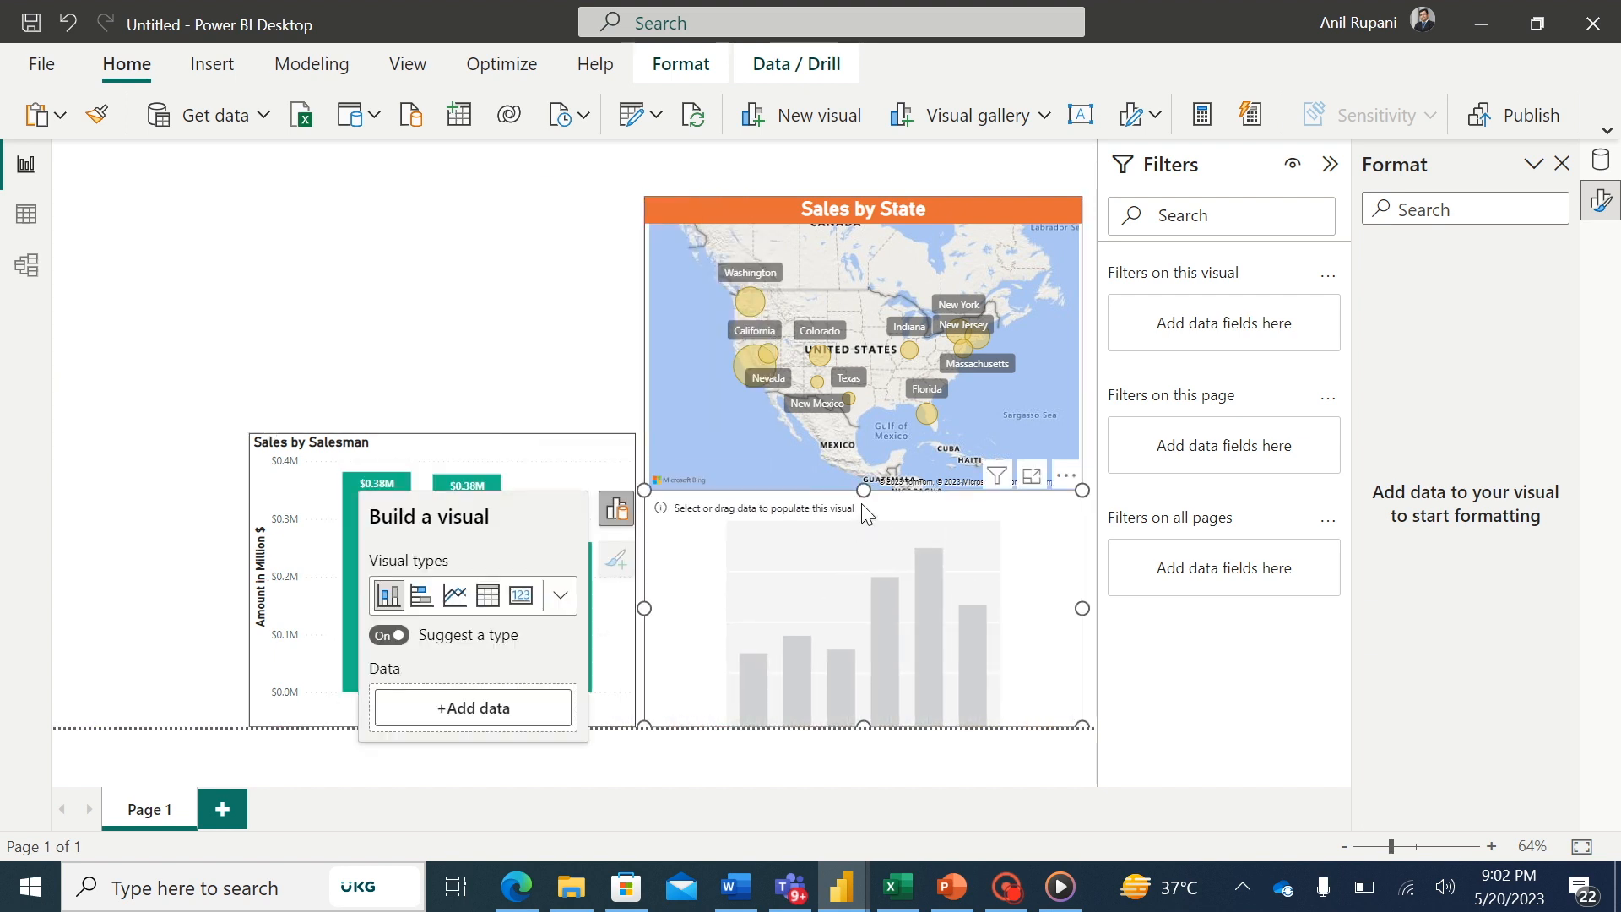
drag(865, 507, 868, 517)
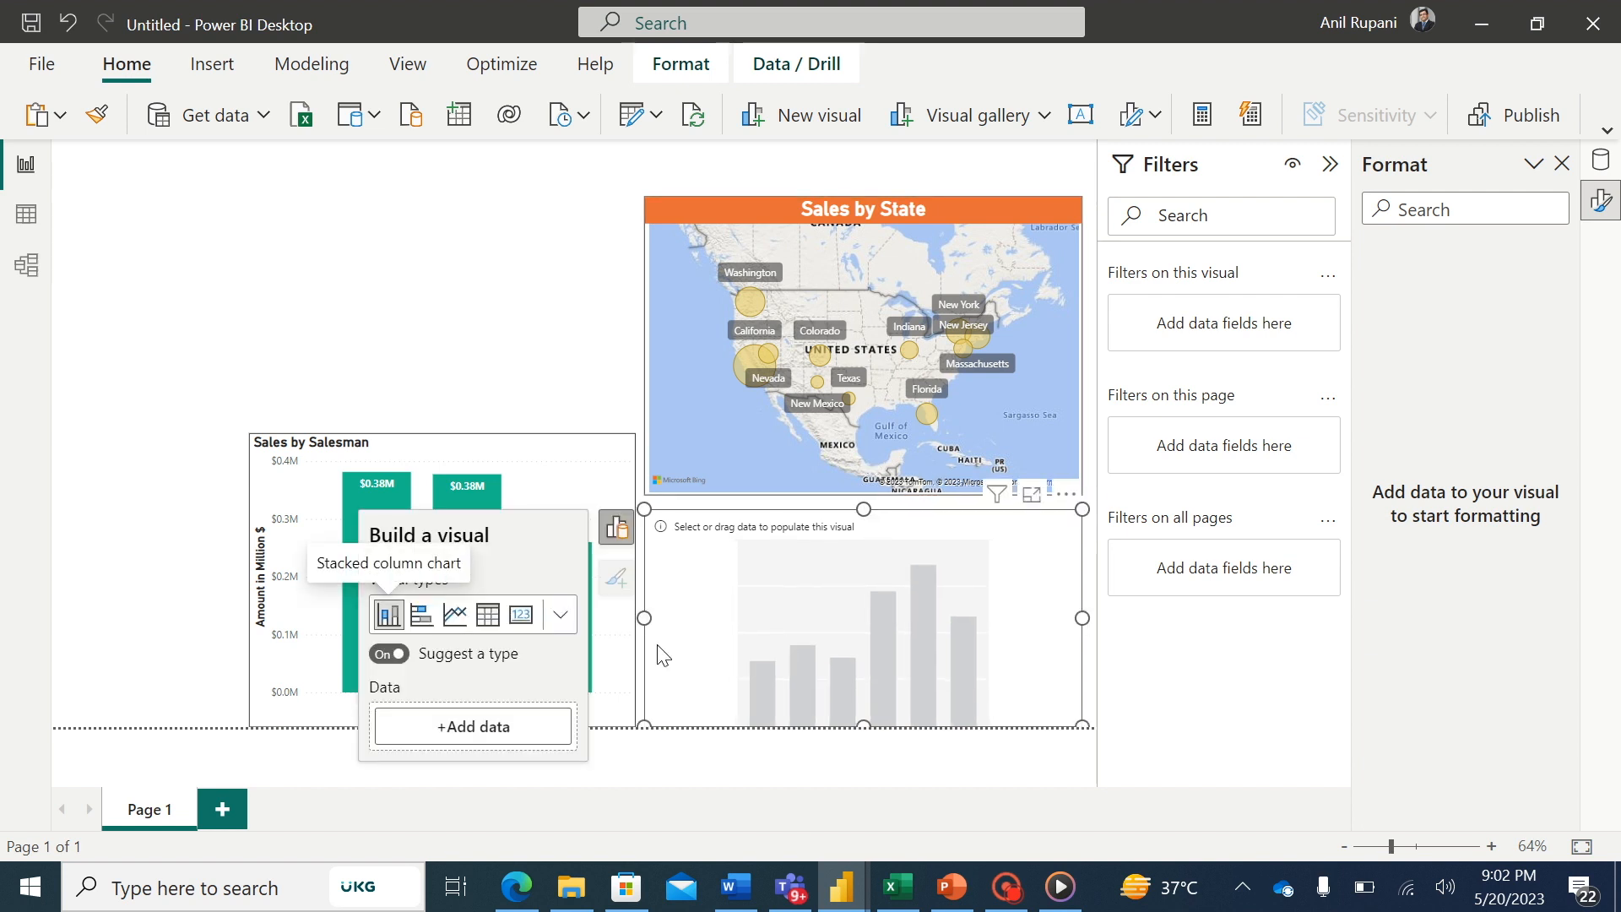
- Change the empty visual below the Sales by State map to a donut chart
click(560, 622)
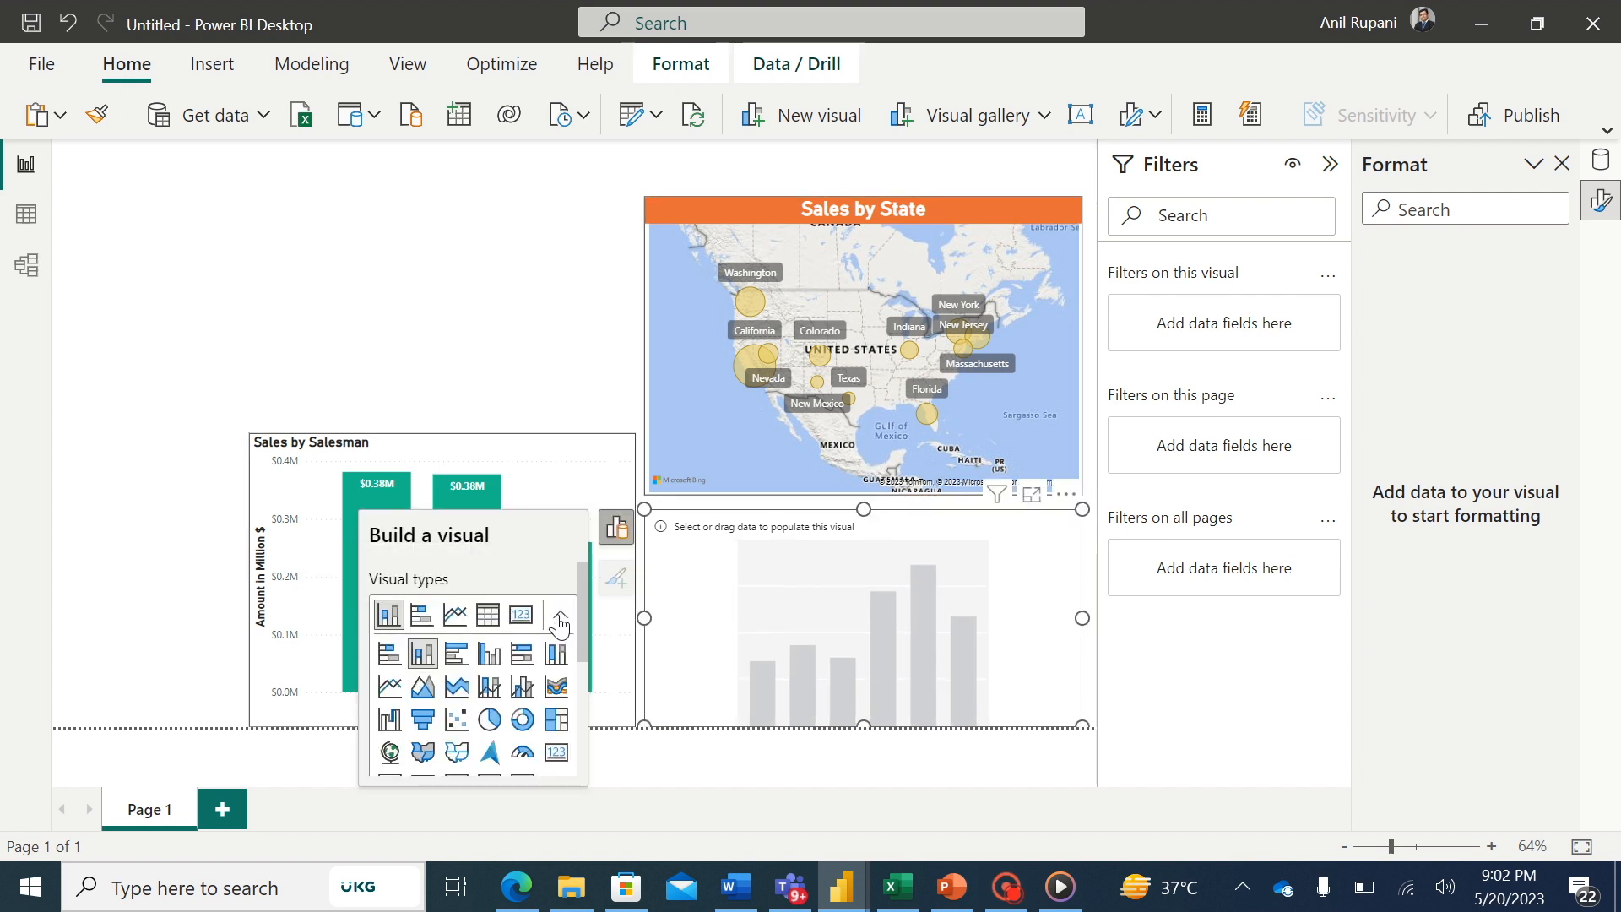
click(522, 719)
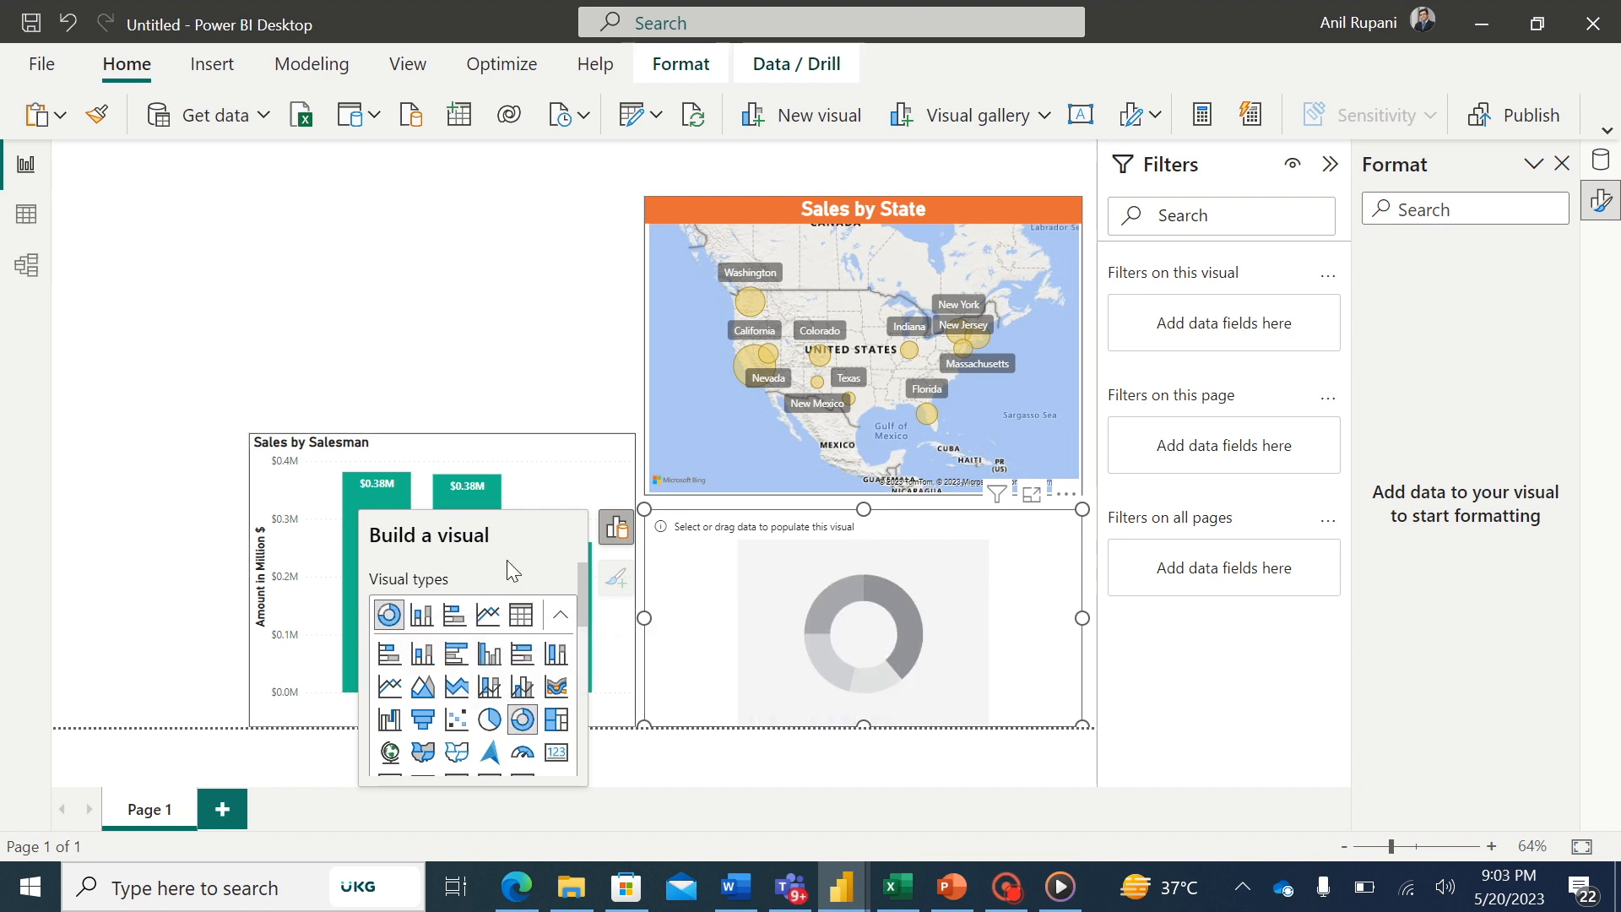
click(617, 532)
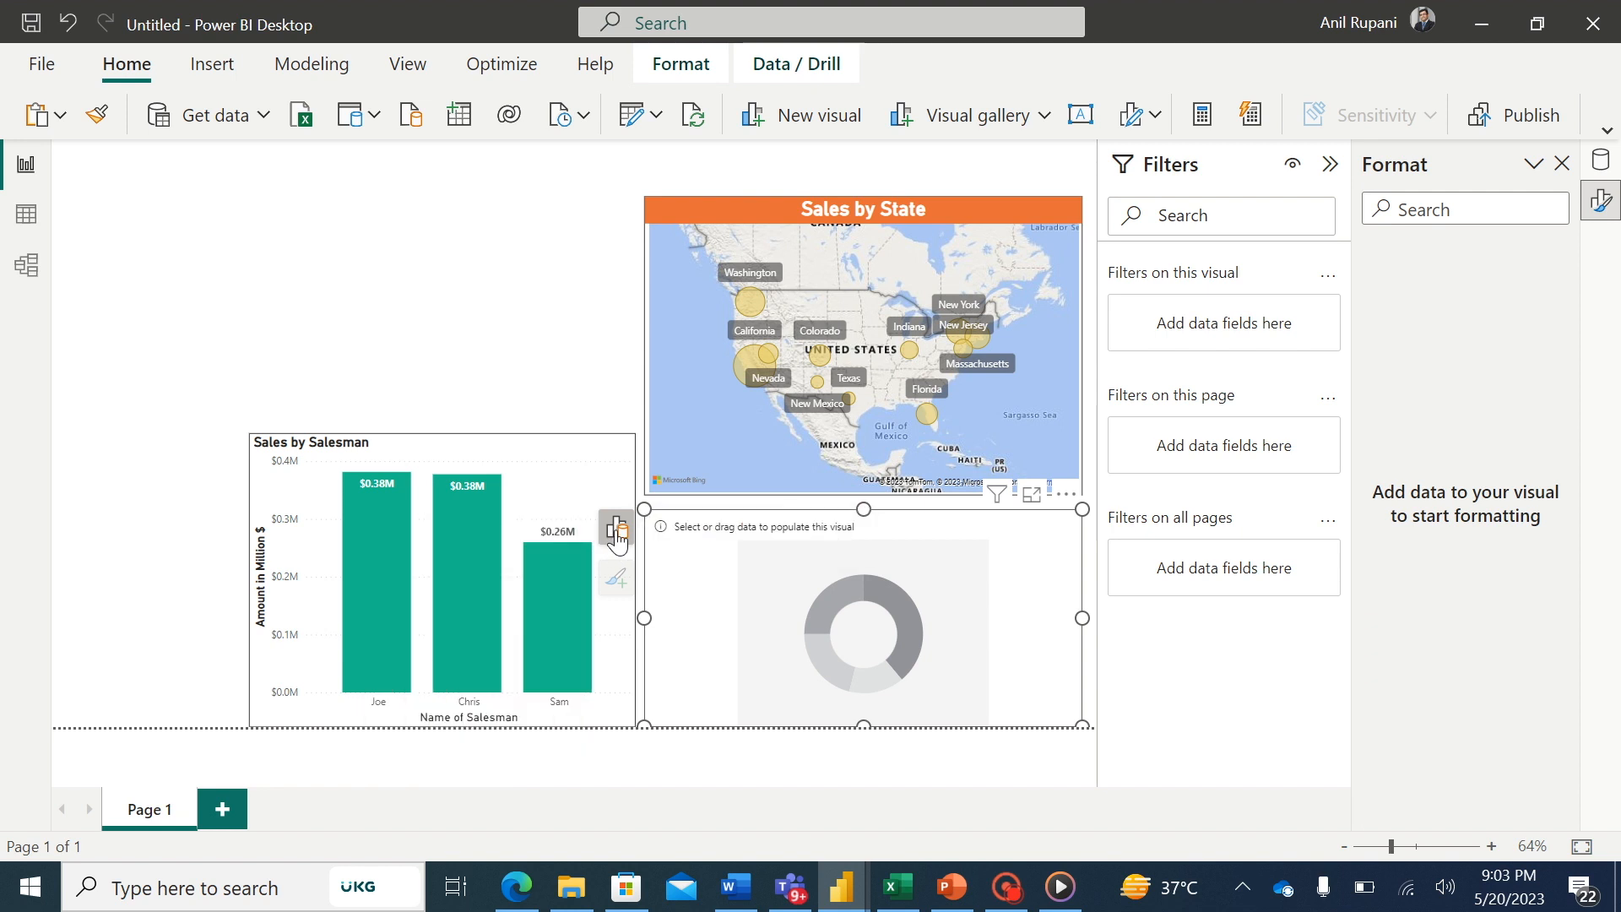
click(617, 532)
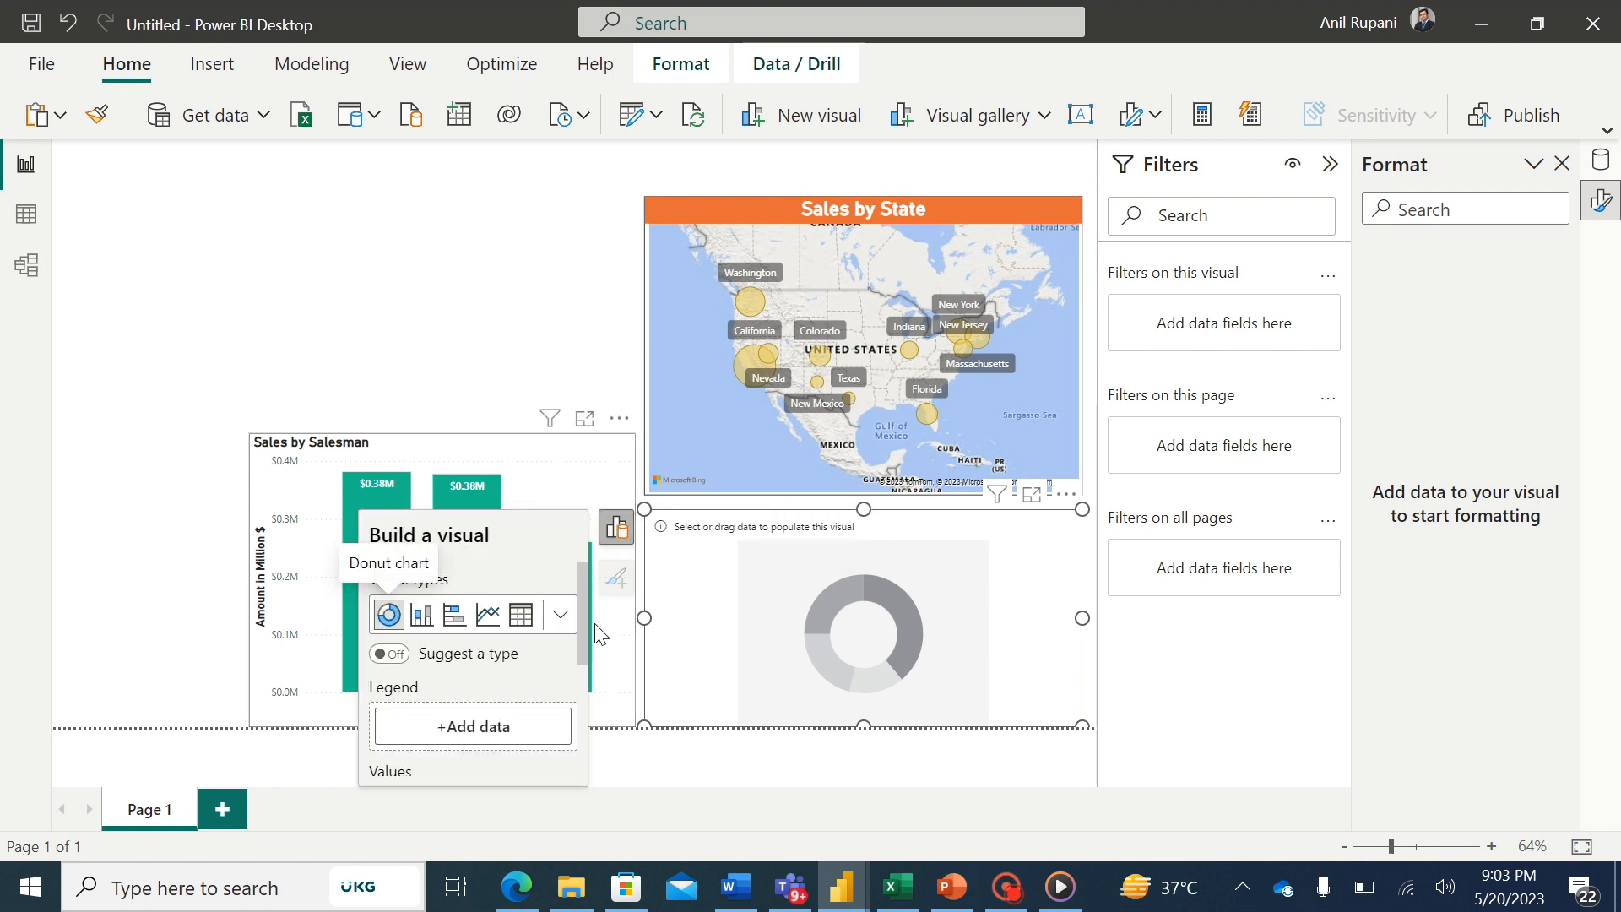
- Assign Product Name to the donut chart's legend and Sales to its values from the Sales Dataset table
drag(581, 627, 581, 667)
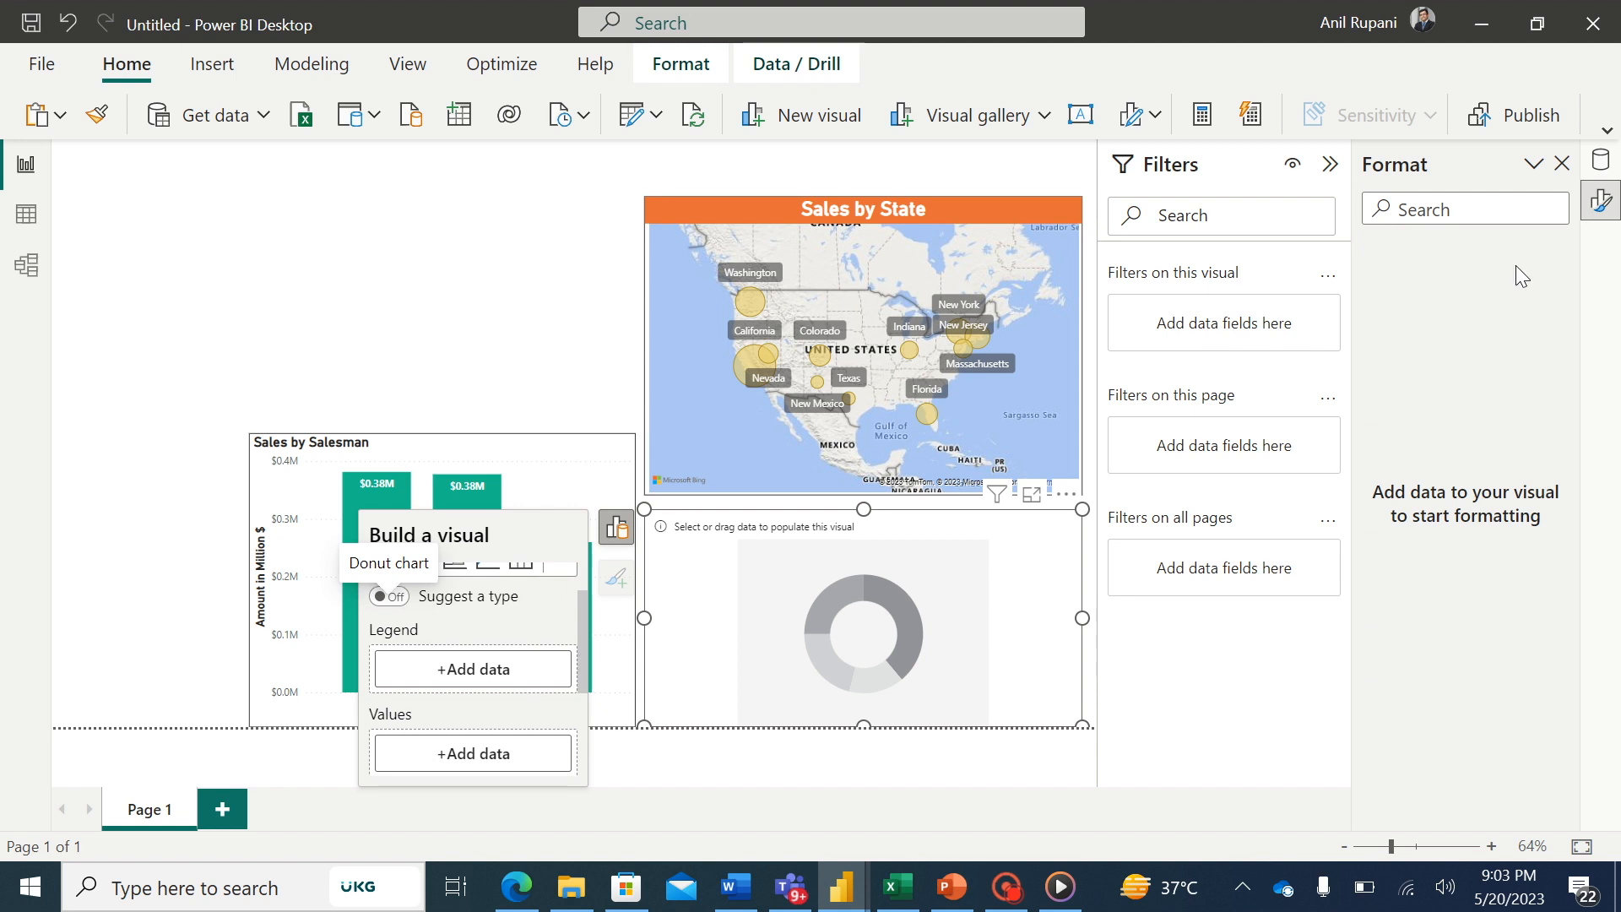
click(1599, 161)
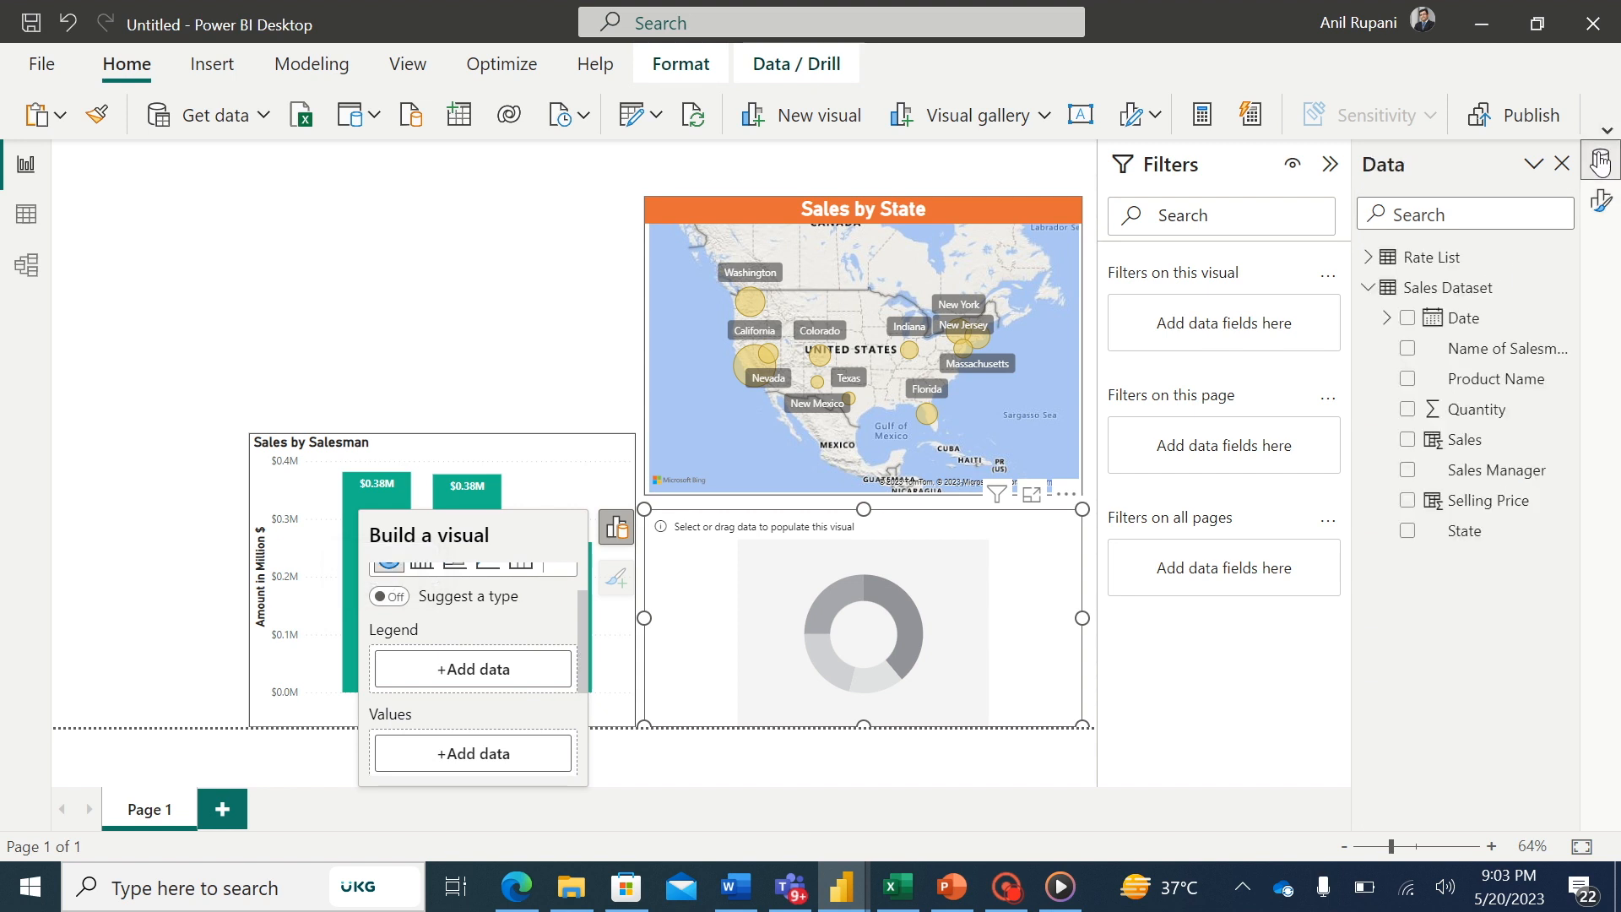
drag(1507, 381, 496, 671)
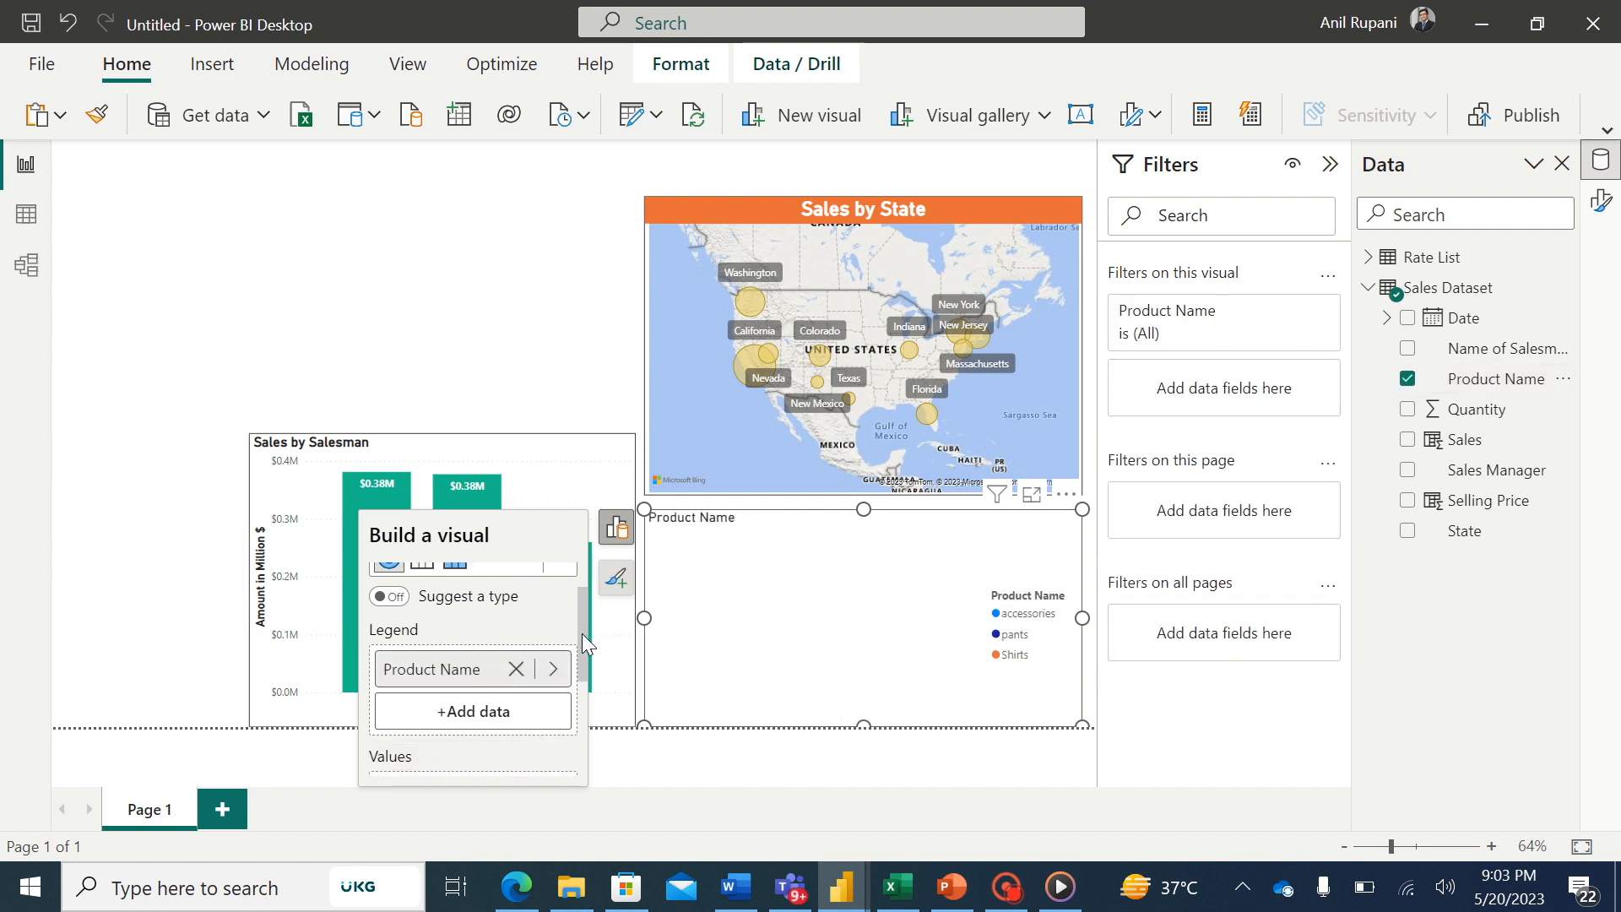
drag(581, 633, 582, 672)
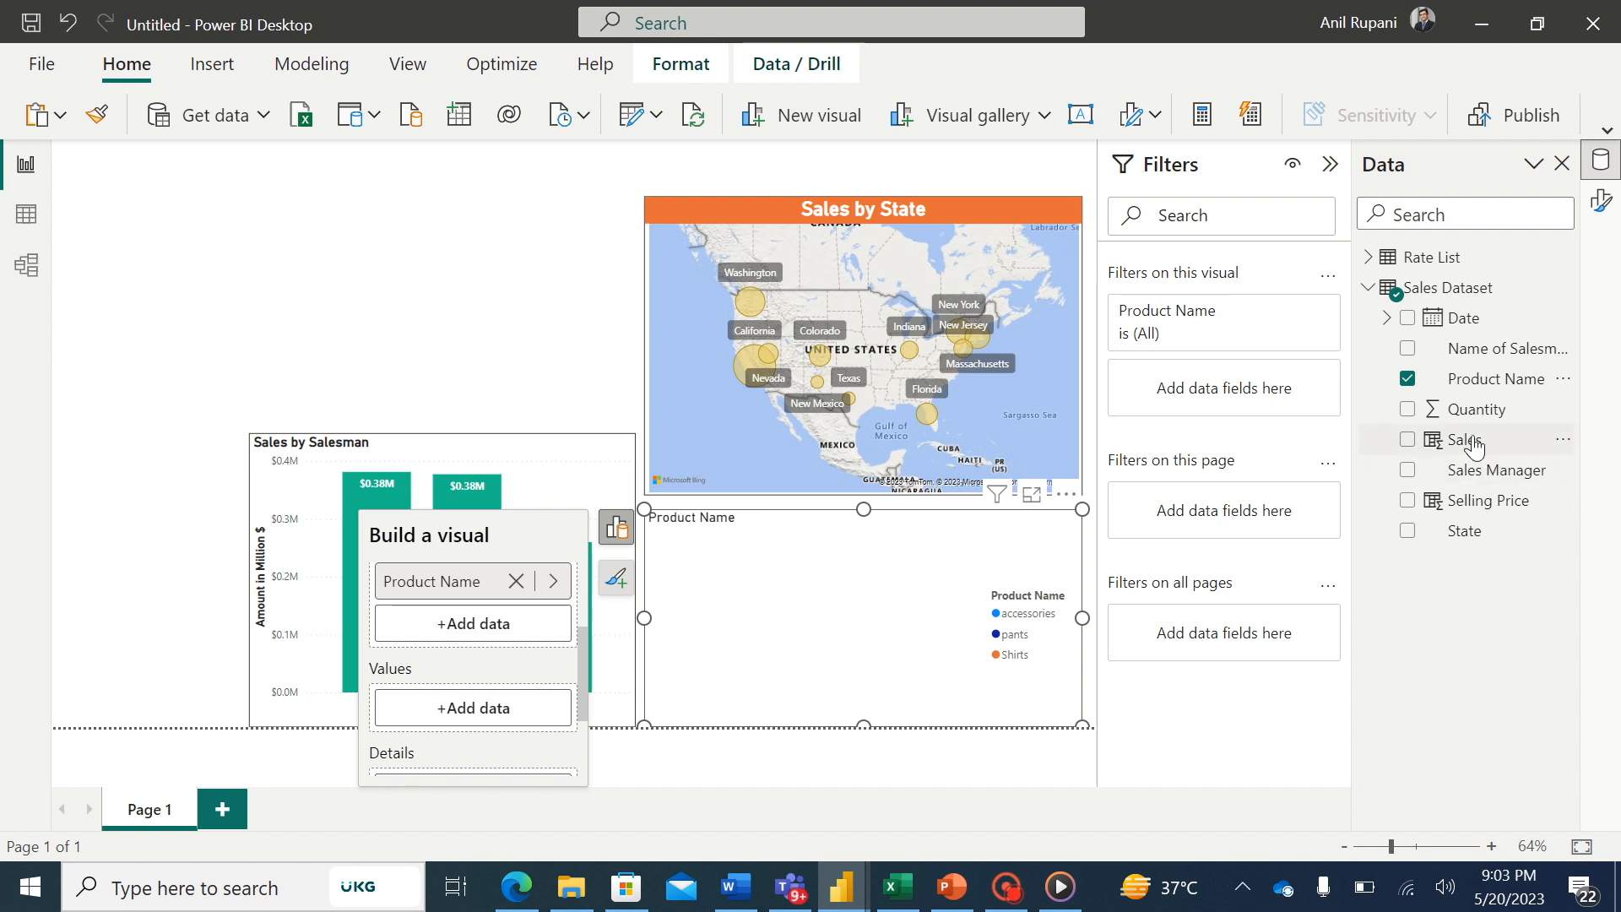
drag(1481, 441, 478, 716)
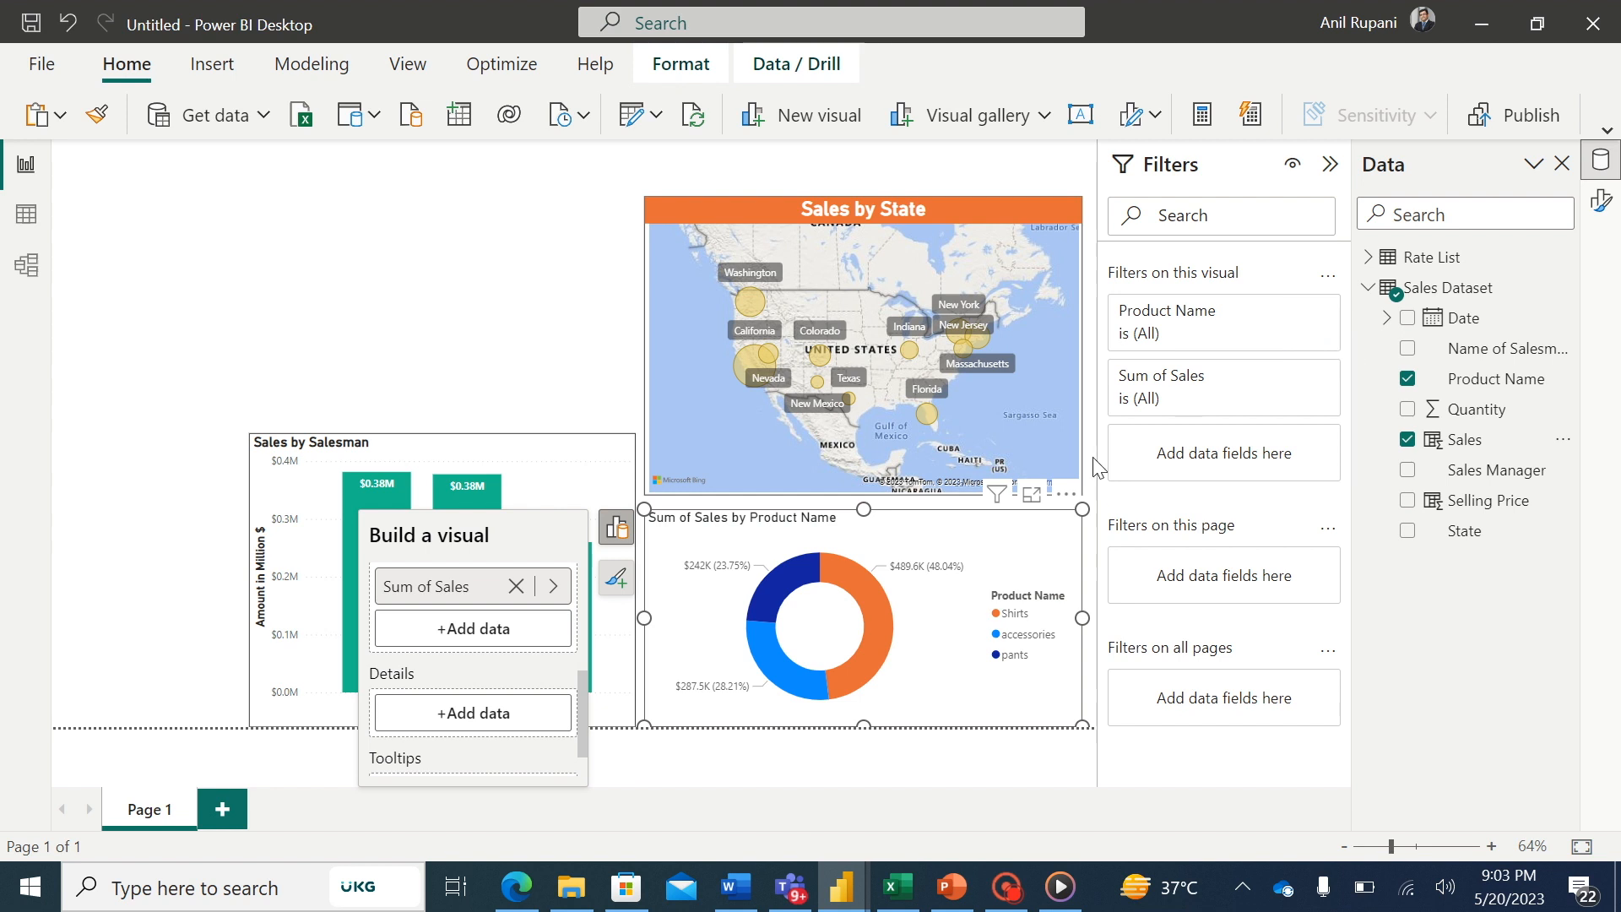
- Shorten the donut chart's title to "Sales by Product Name", make it bold and center it
click(1603, 202)
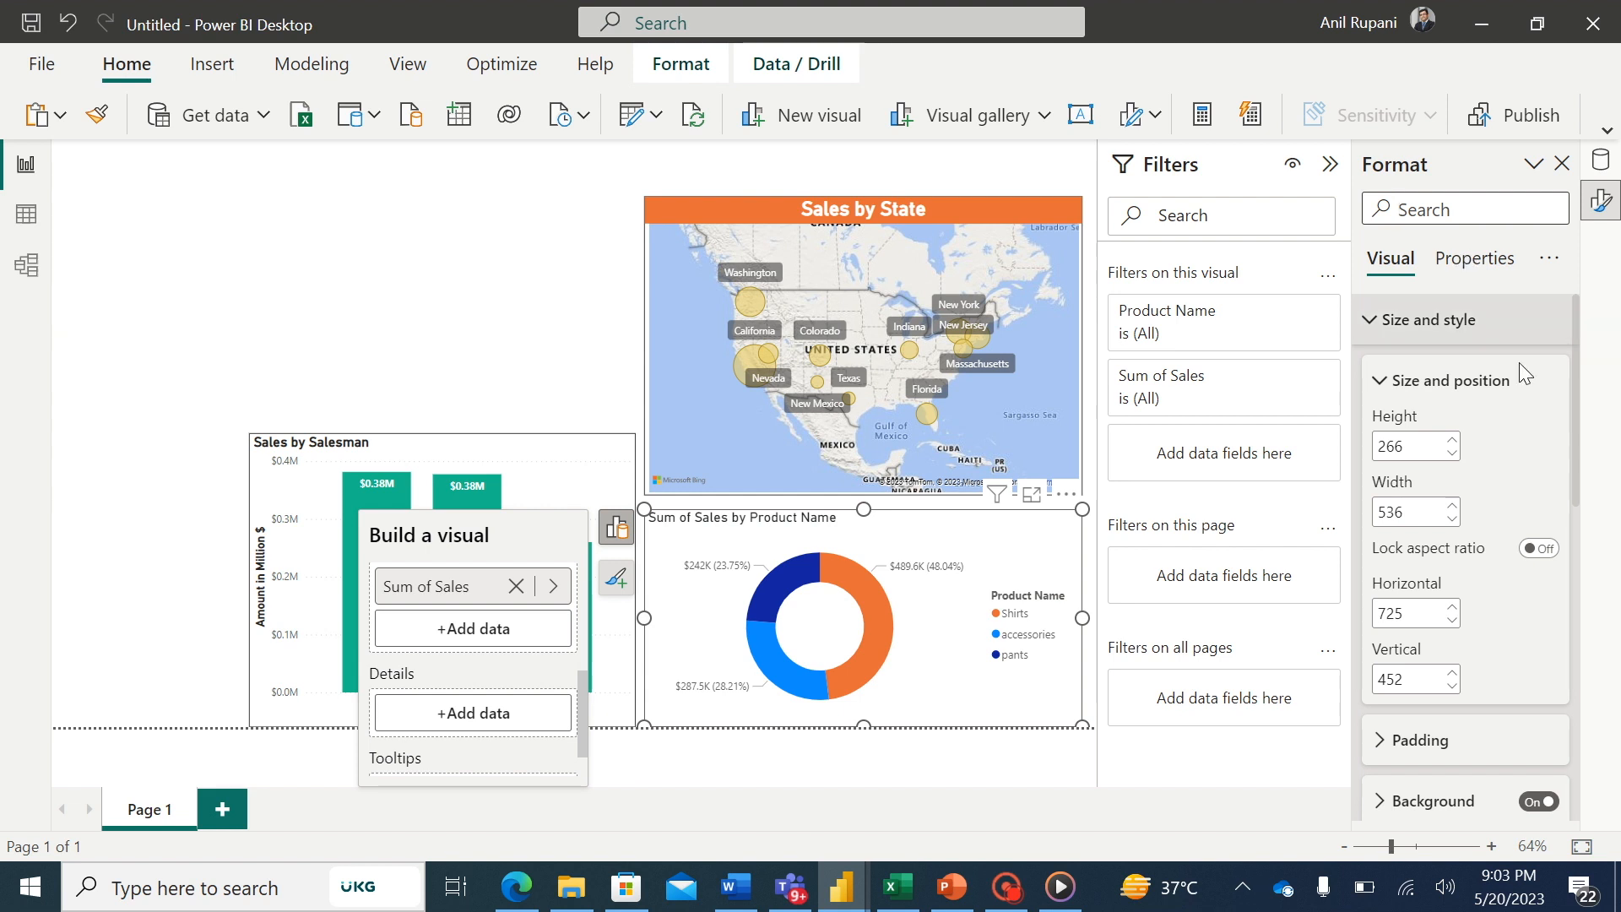
mouse_move(1575, 402)
mouse_down()
mouse_move(1584, 564)
mouse_move(1567, 399)
mouse_up()
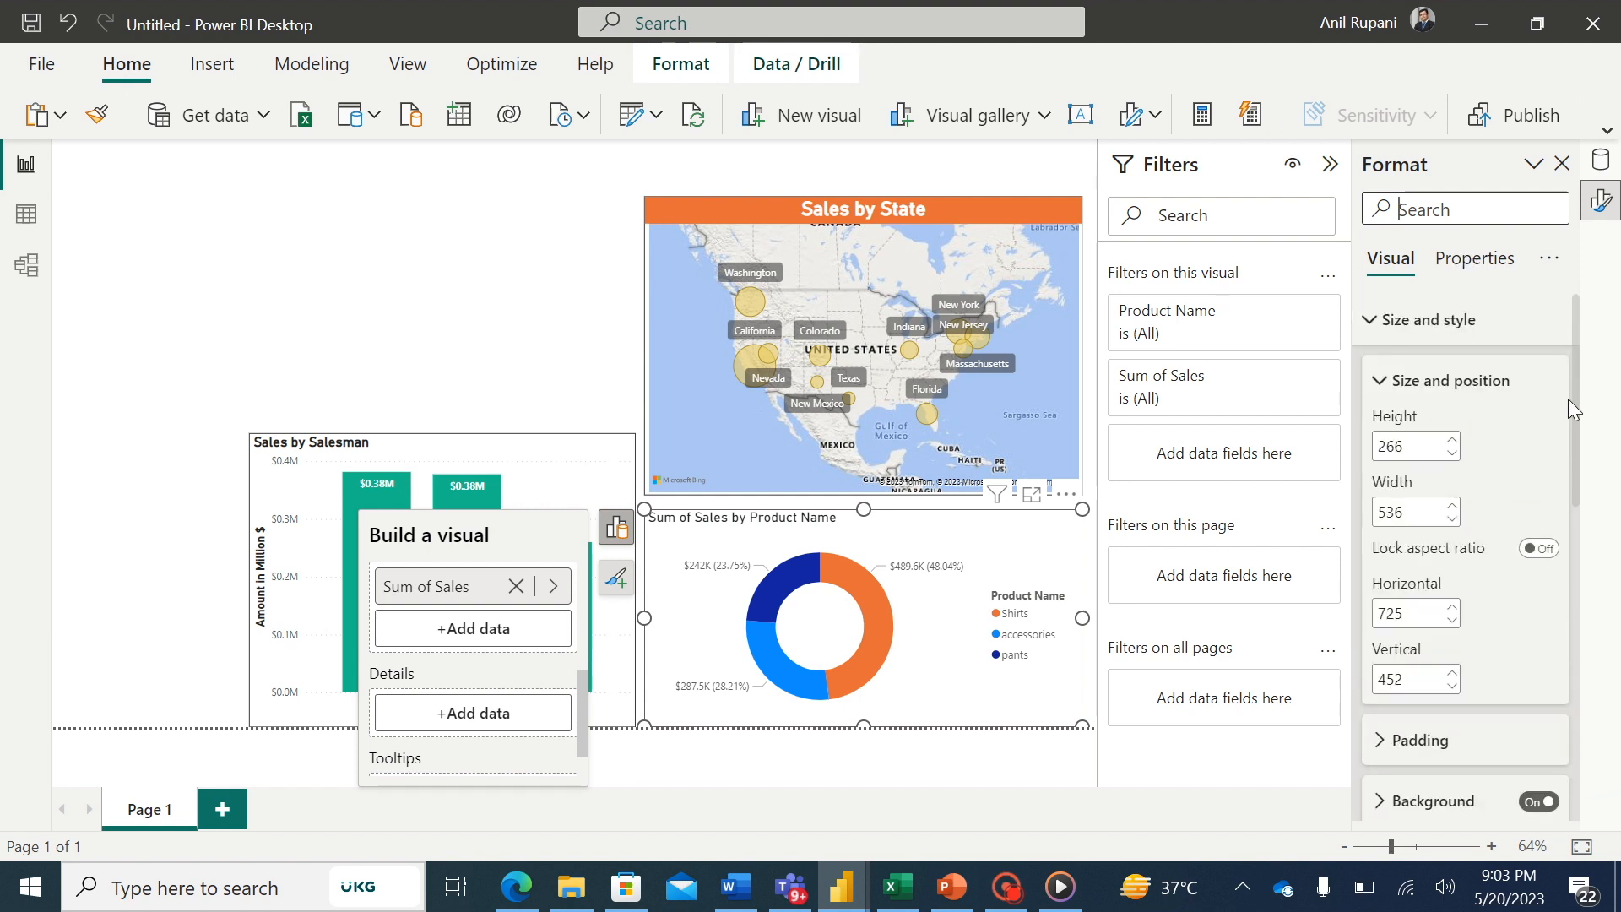
click(1364, 325)
click(1367, 373)
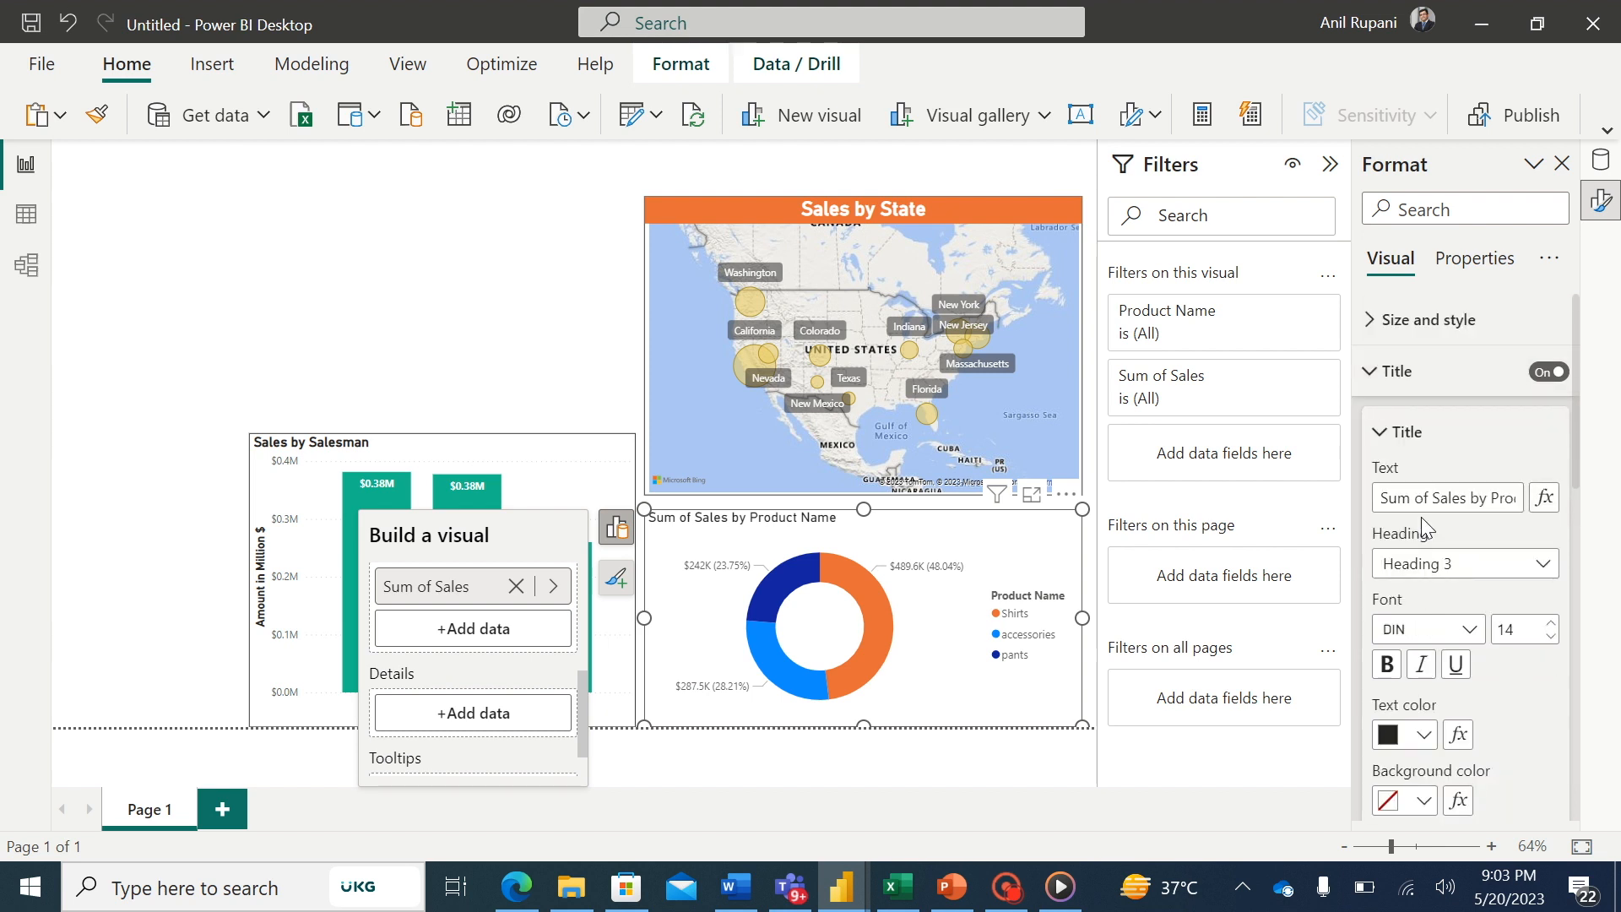
drag(1430, 498, 1389, 498)
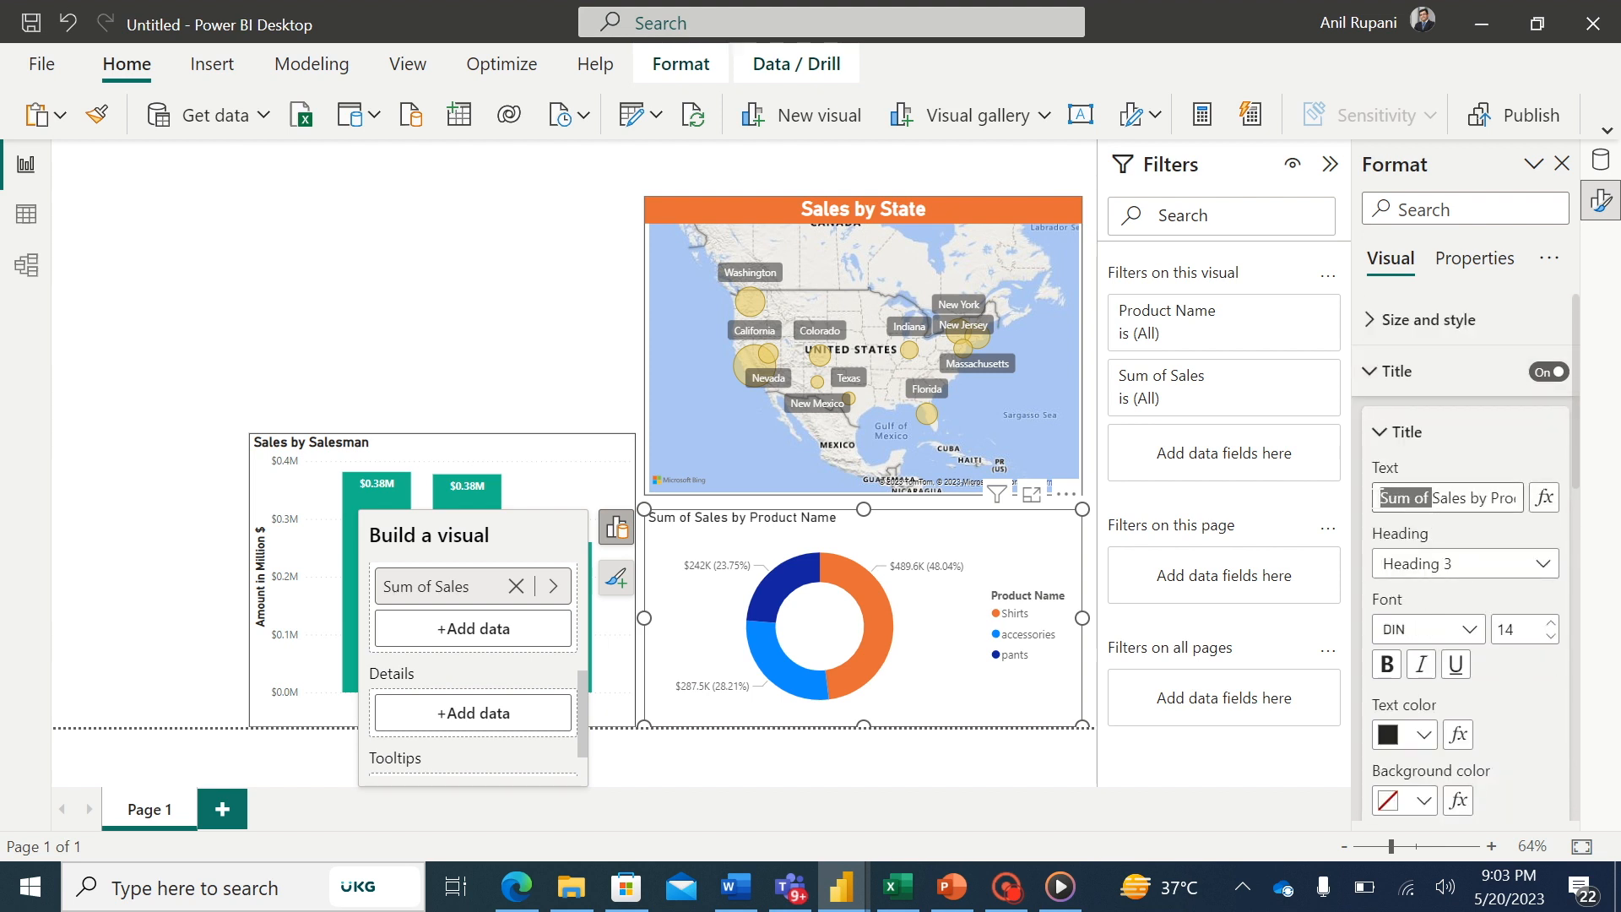
key(BackSpace)
click(1386, 665)
drag(1577, 464, 1586, 566)
click(1421, 624)
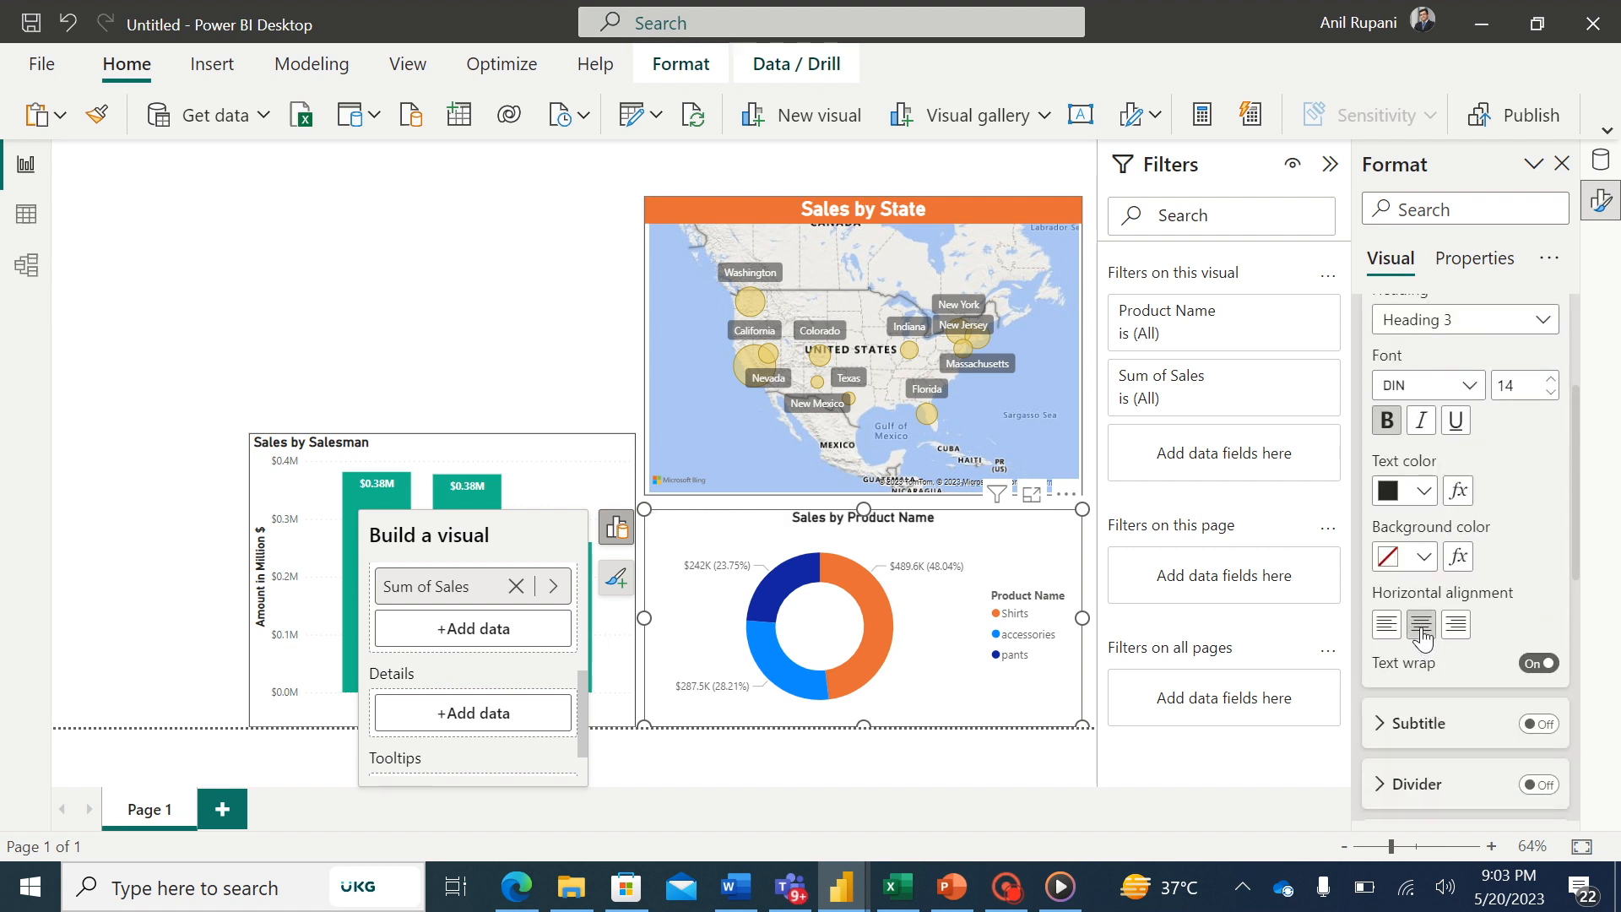
- Set the donut's accessories slice to light yellow and its pants slice to light blue #70bbff
drag(1583, 563, 1578, 701)
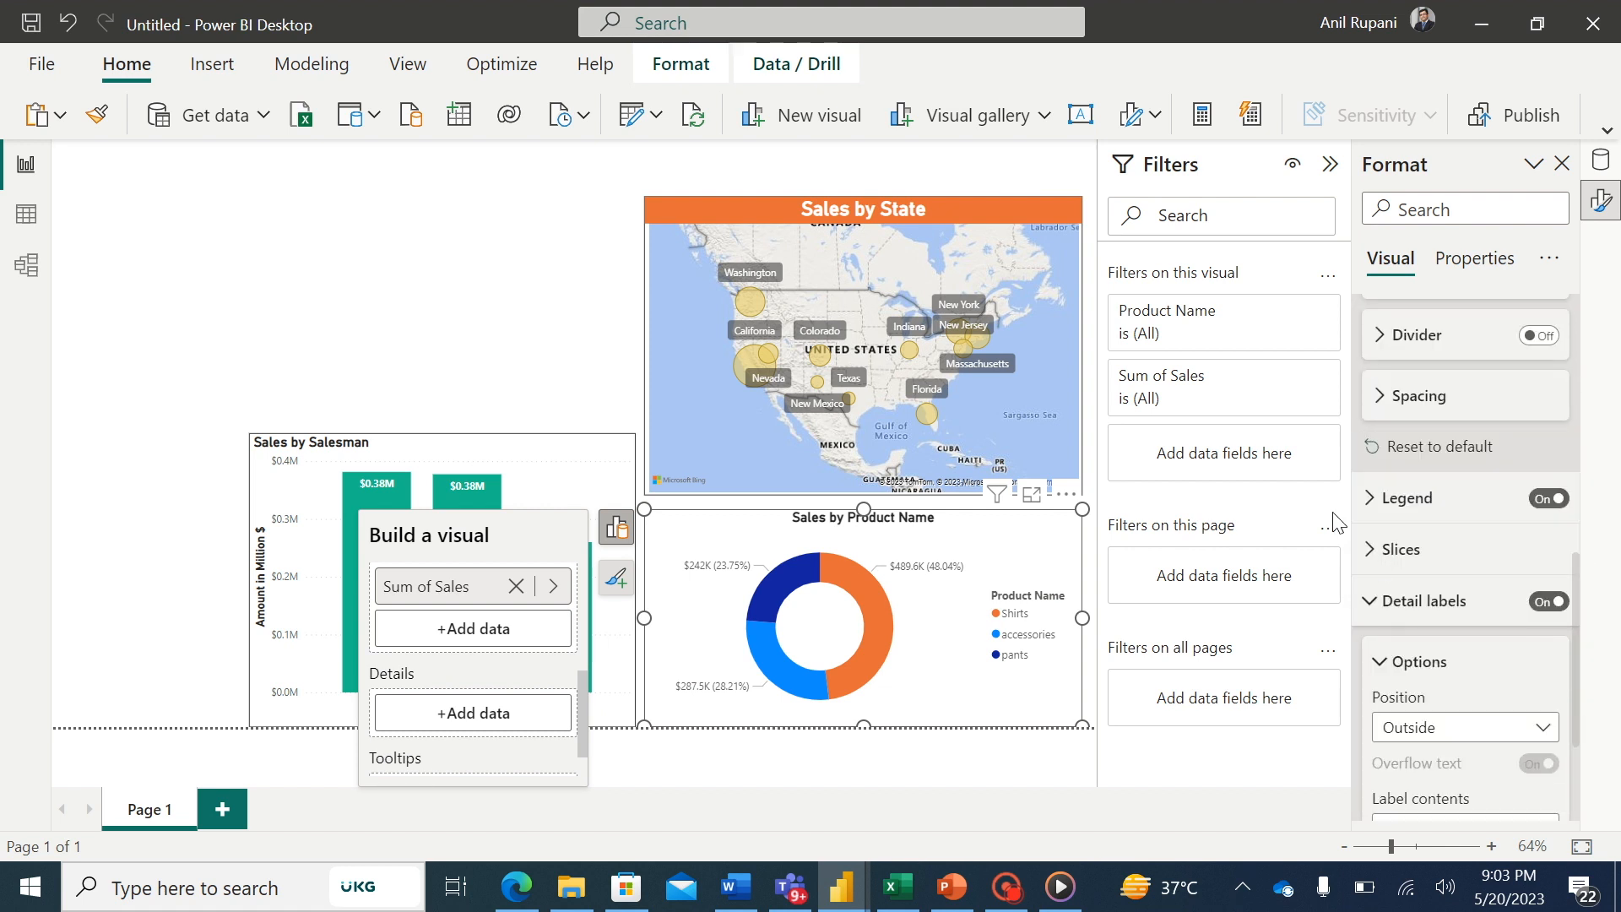
click(1375, 551)
drag(1573, 579, 1572, 623)
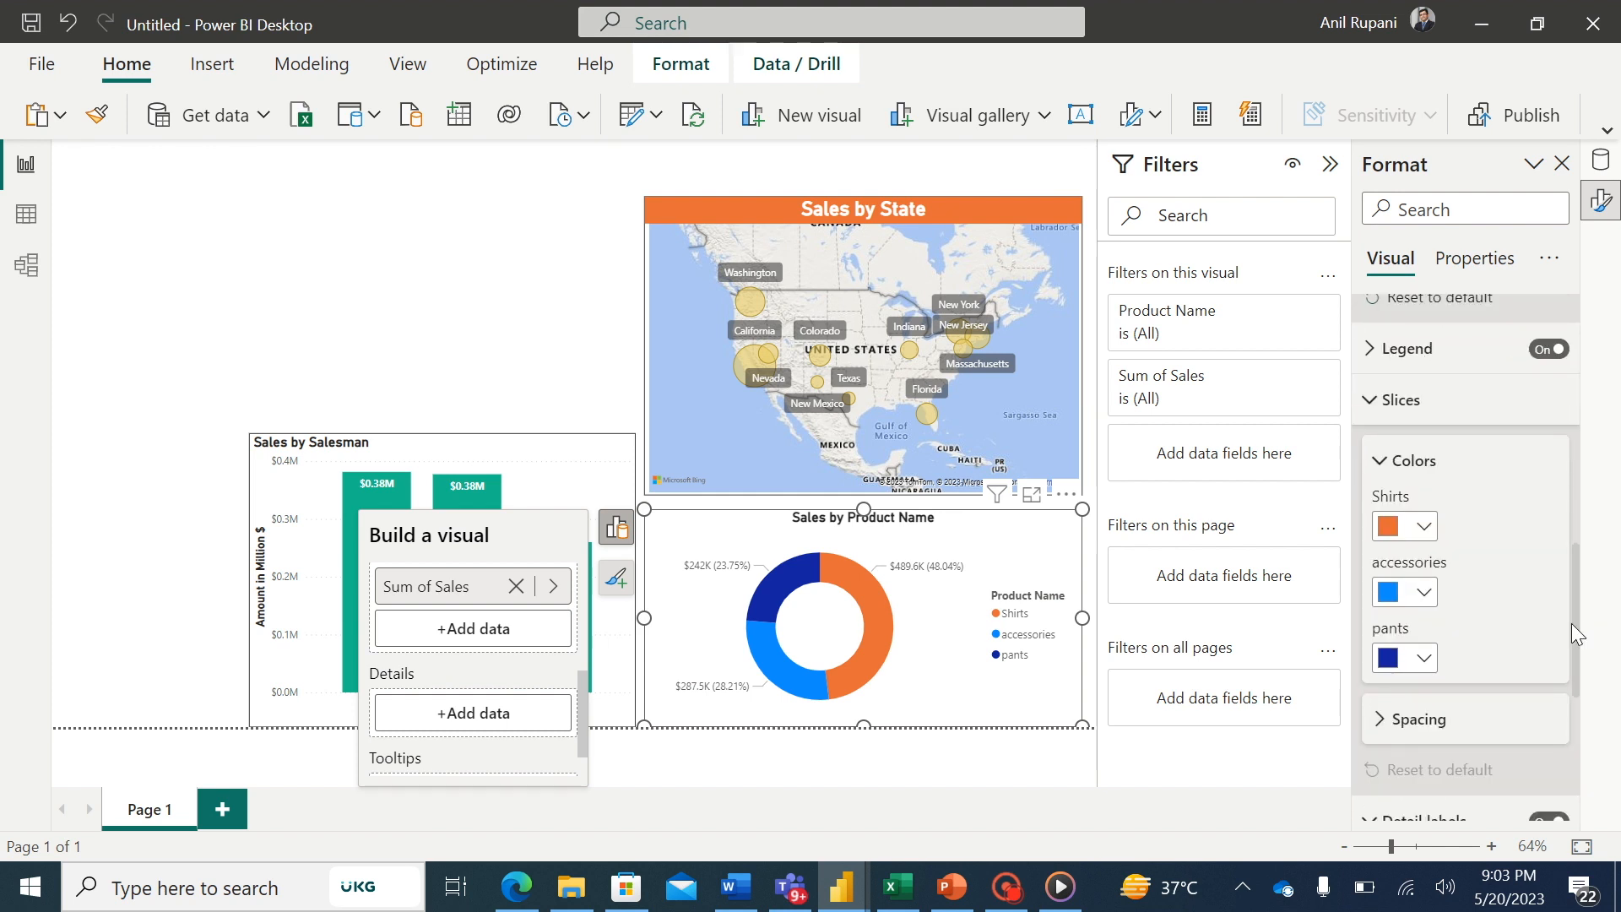
click(1423, 595)
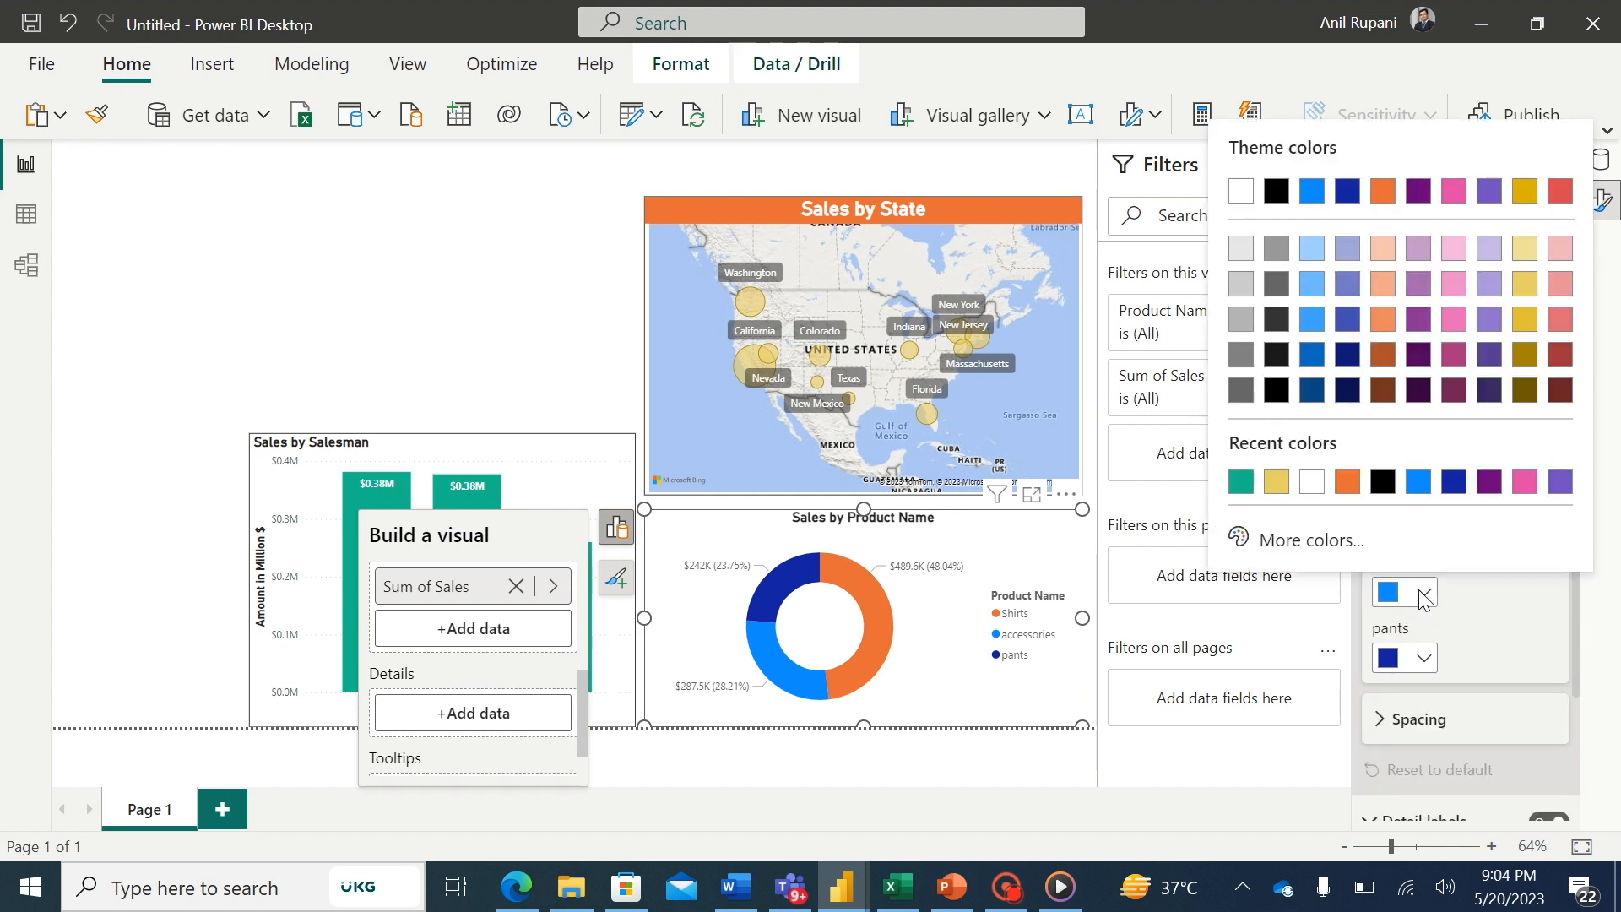
click(1524, 285)
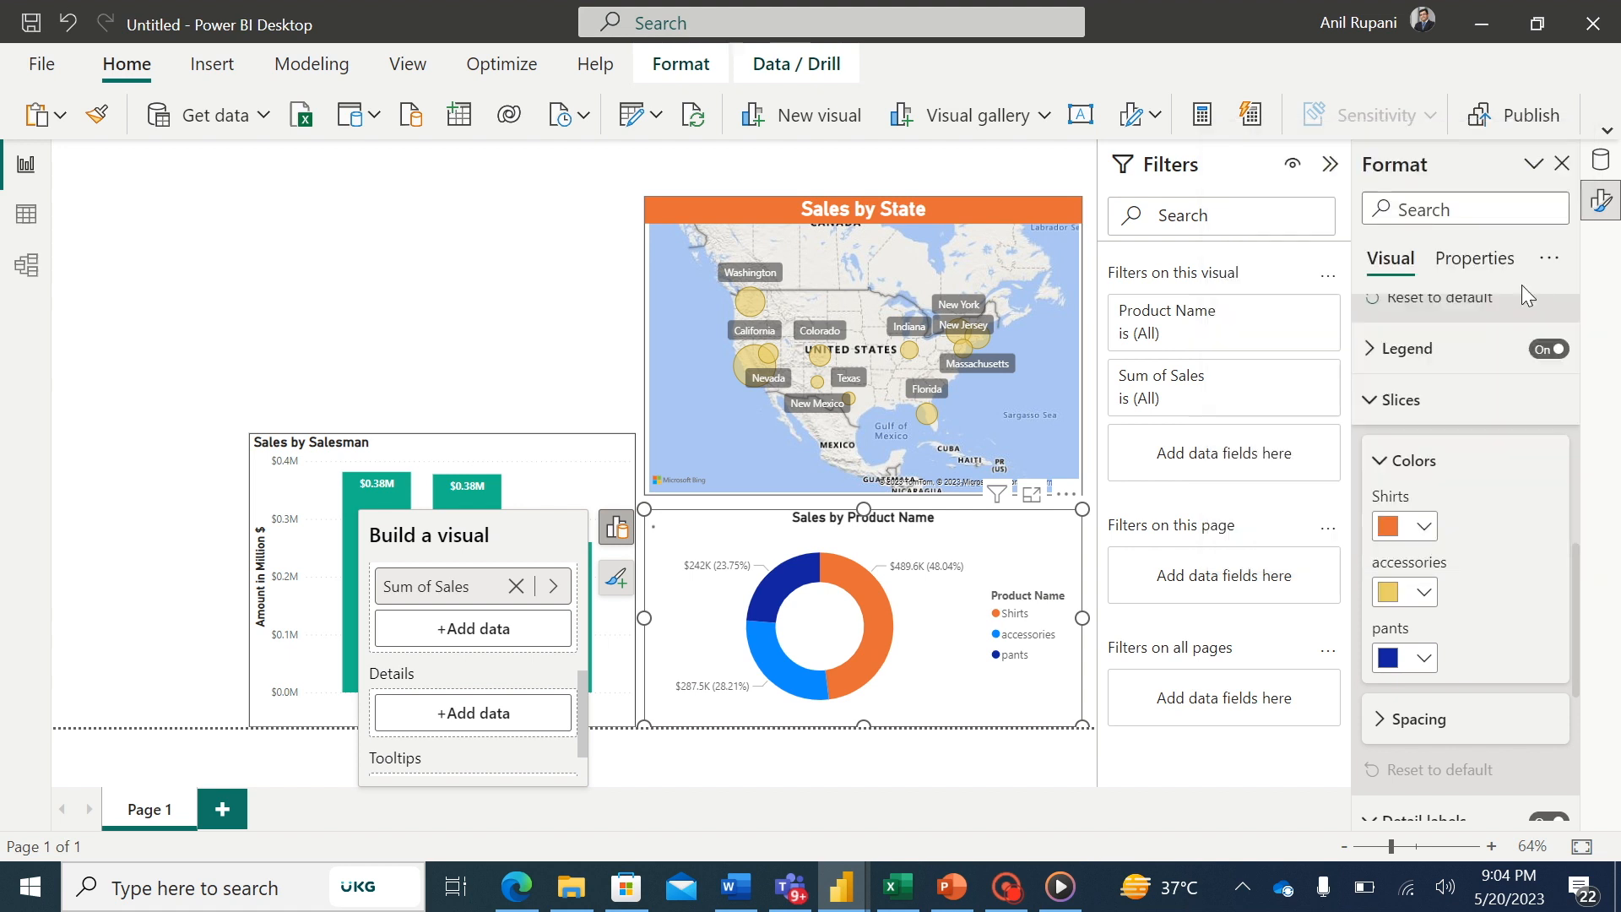
click(1424, 660)
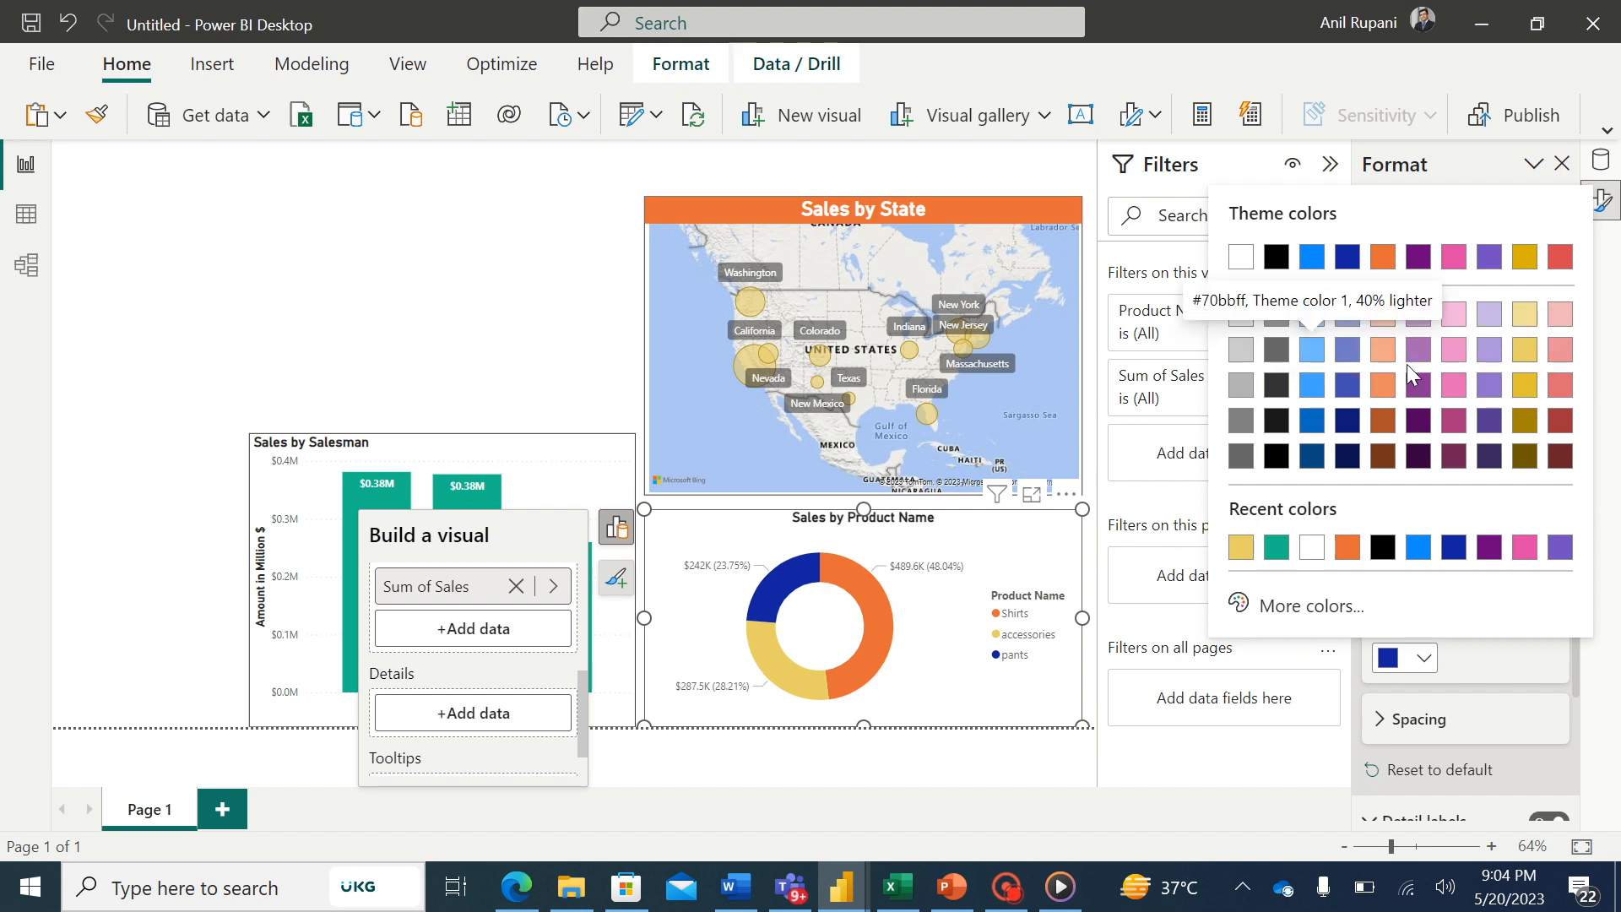
click(1310, 351)
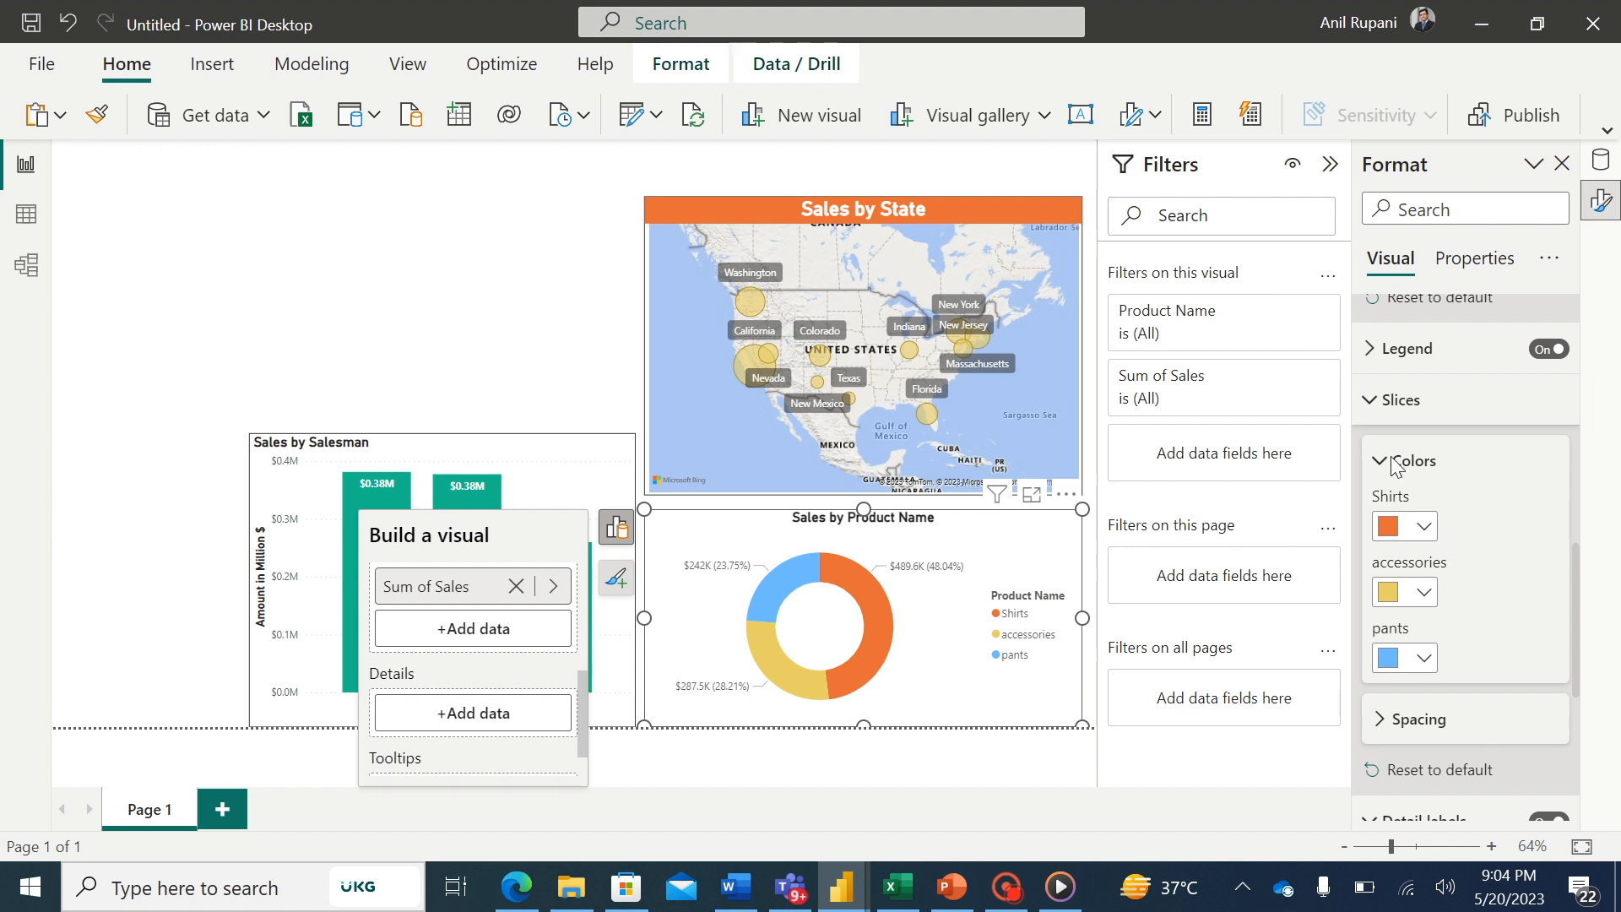
- Make the donut chart's detail label values bold and deselect the chart
drag(1577, 581, 1582, 685)
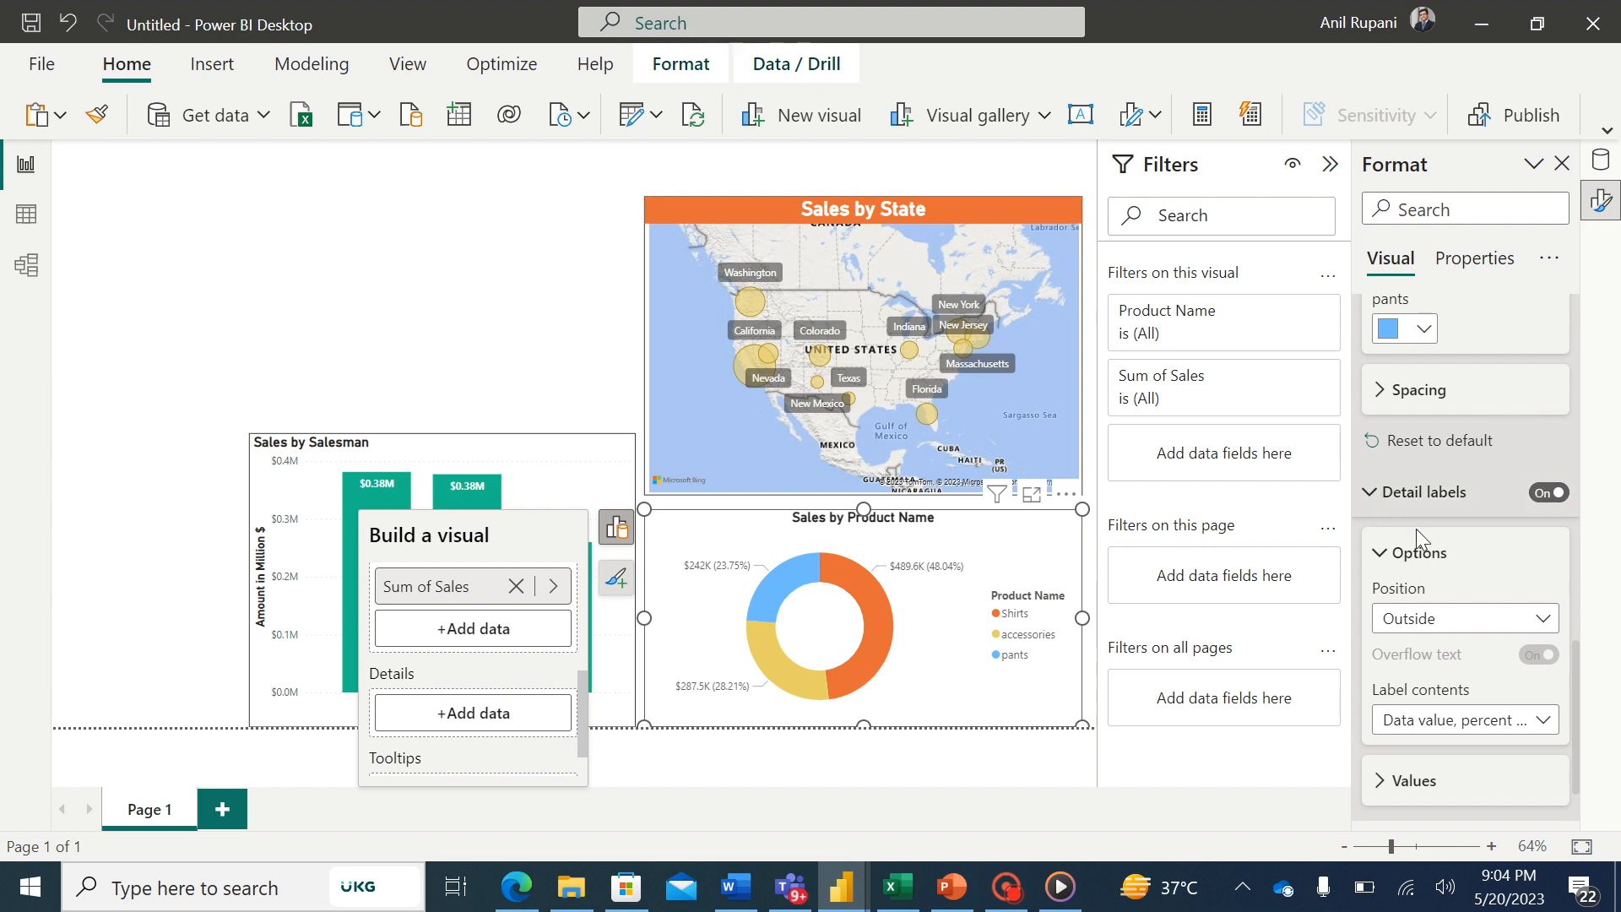
scroll(1578, 671, down, 1)
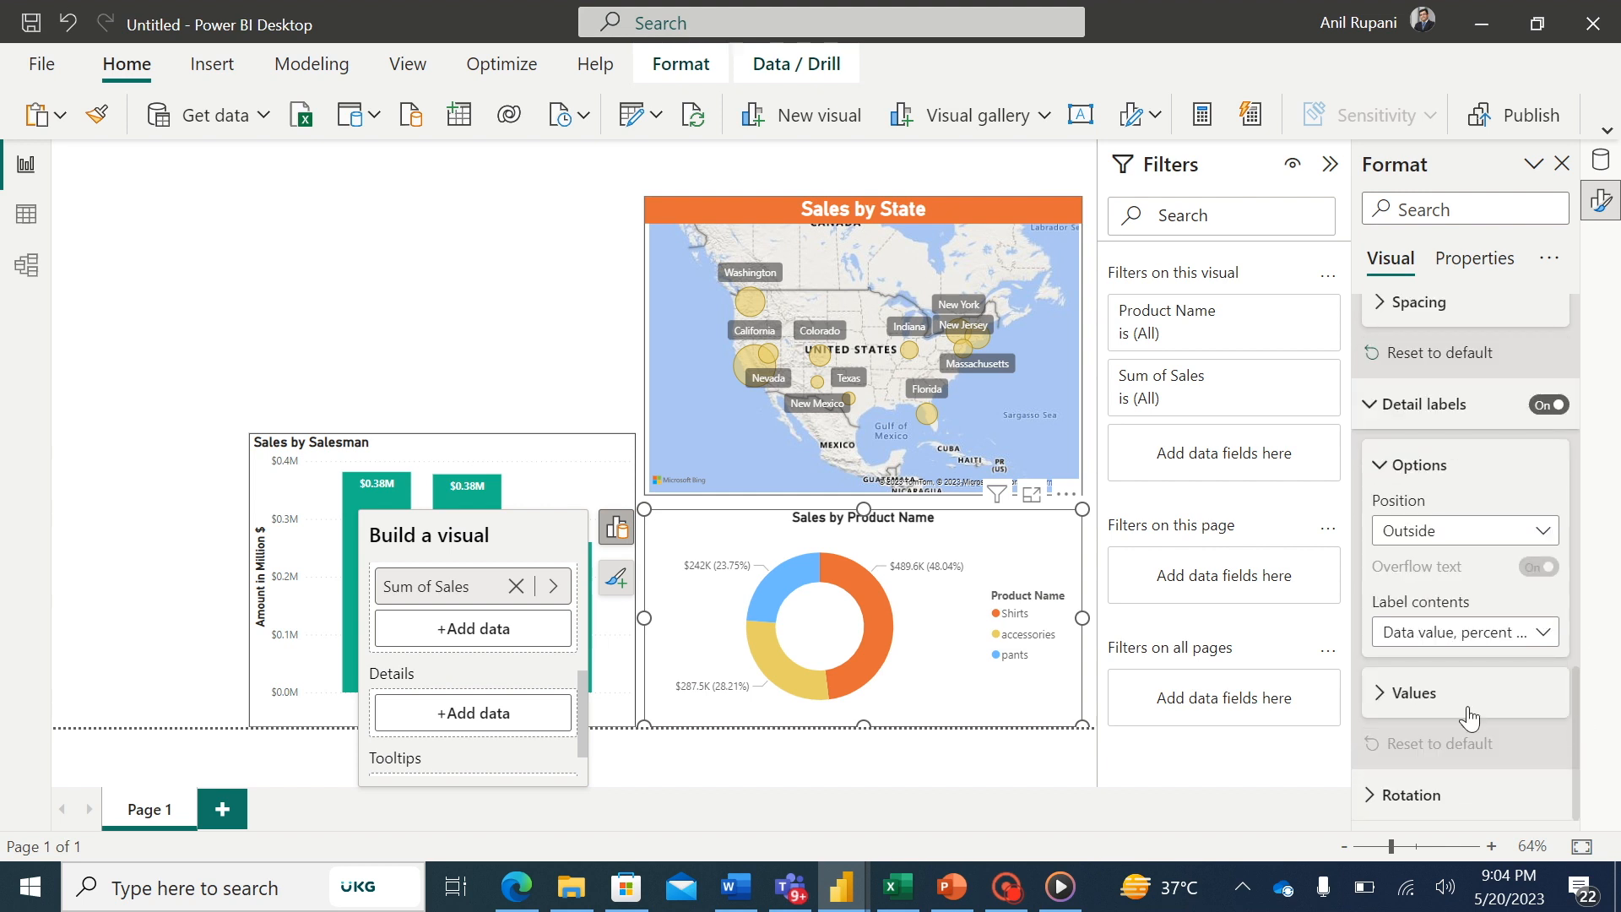
click(1374, 700)
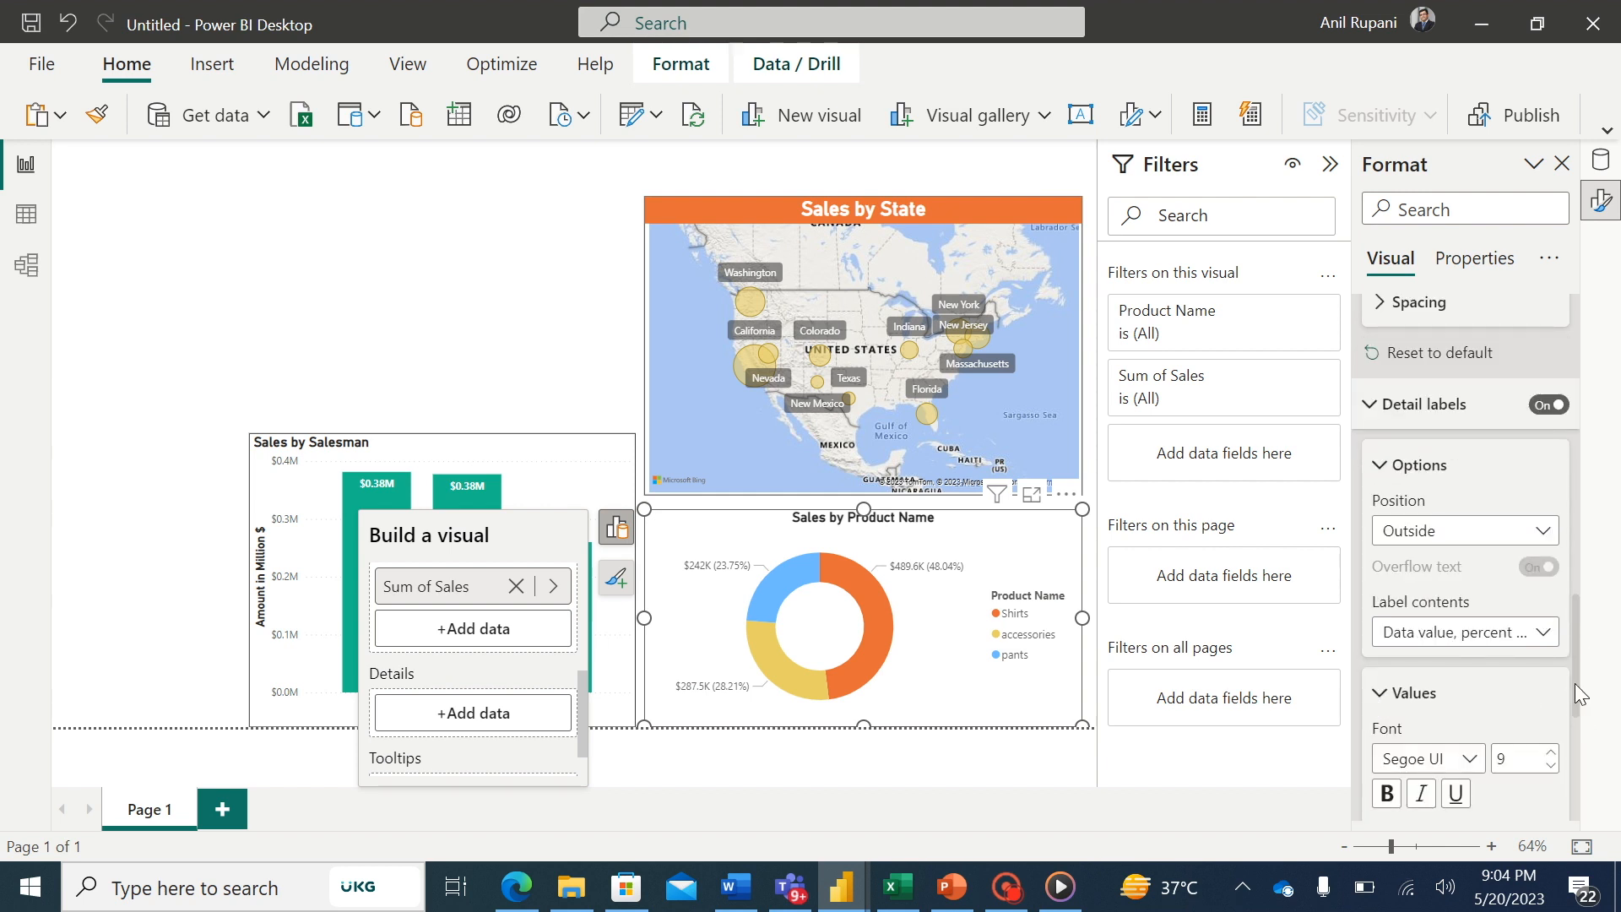
drag(1574, 685, 1577, 744)
click(1387, 583)
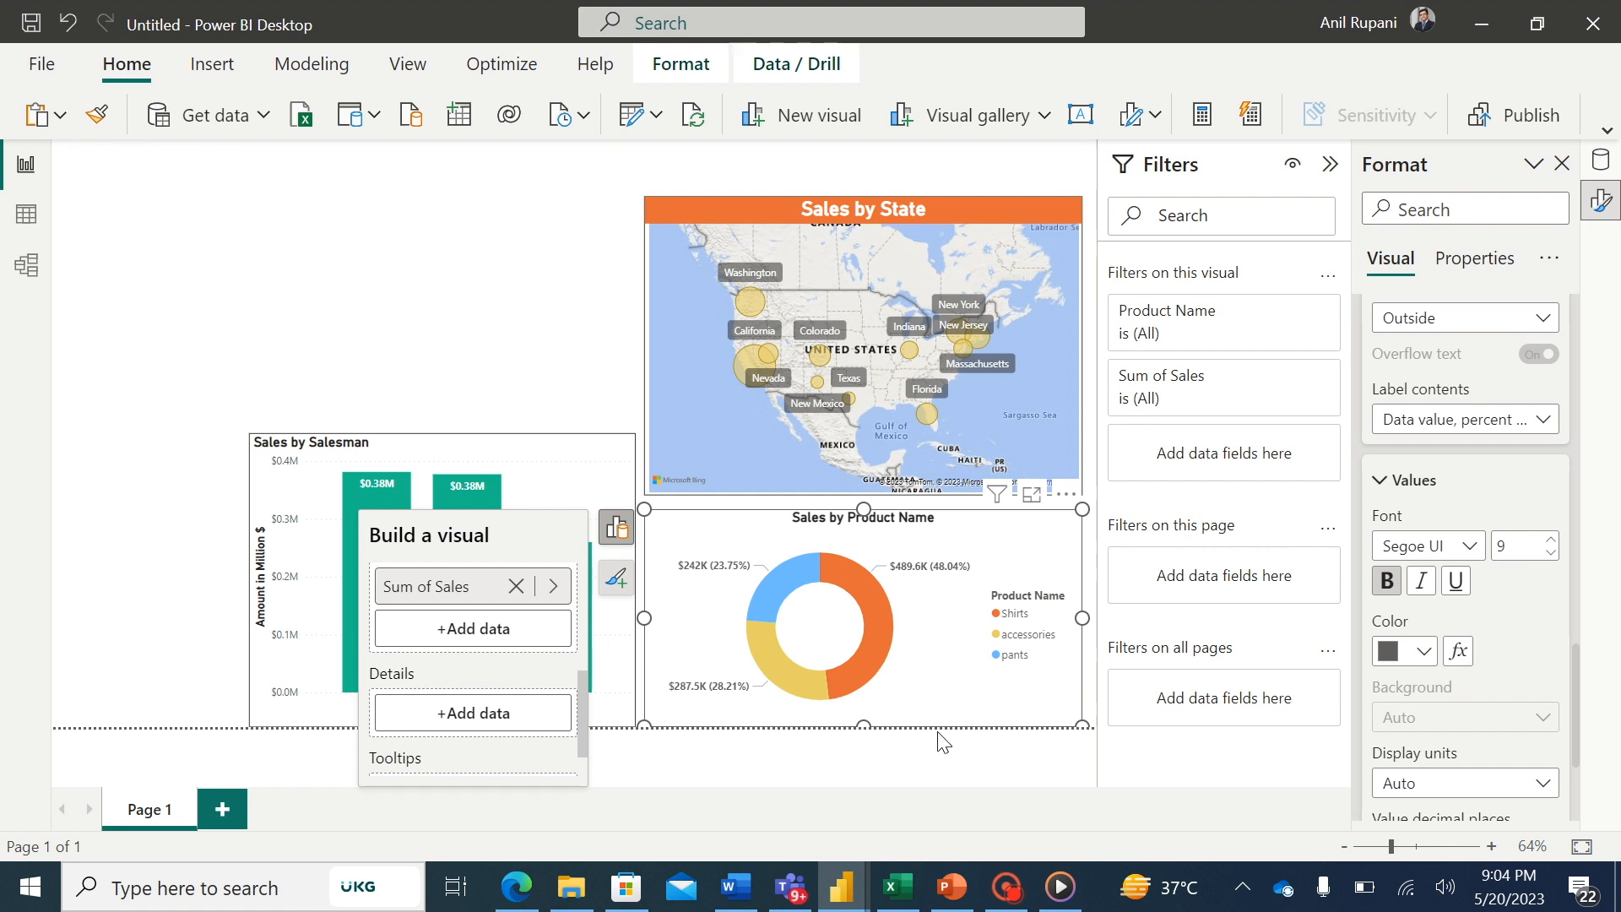
click(943, 757)
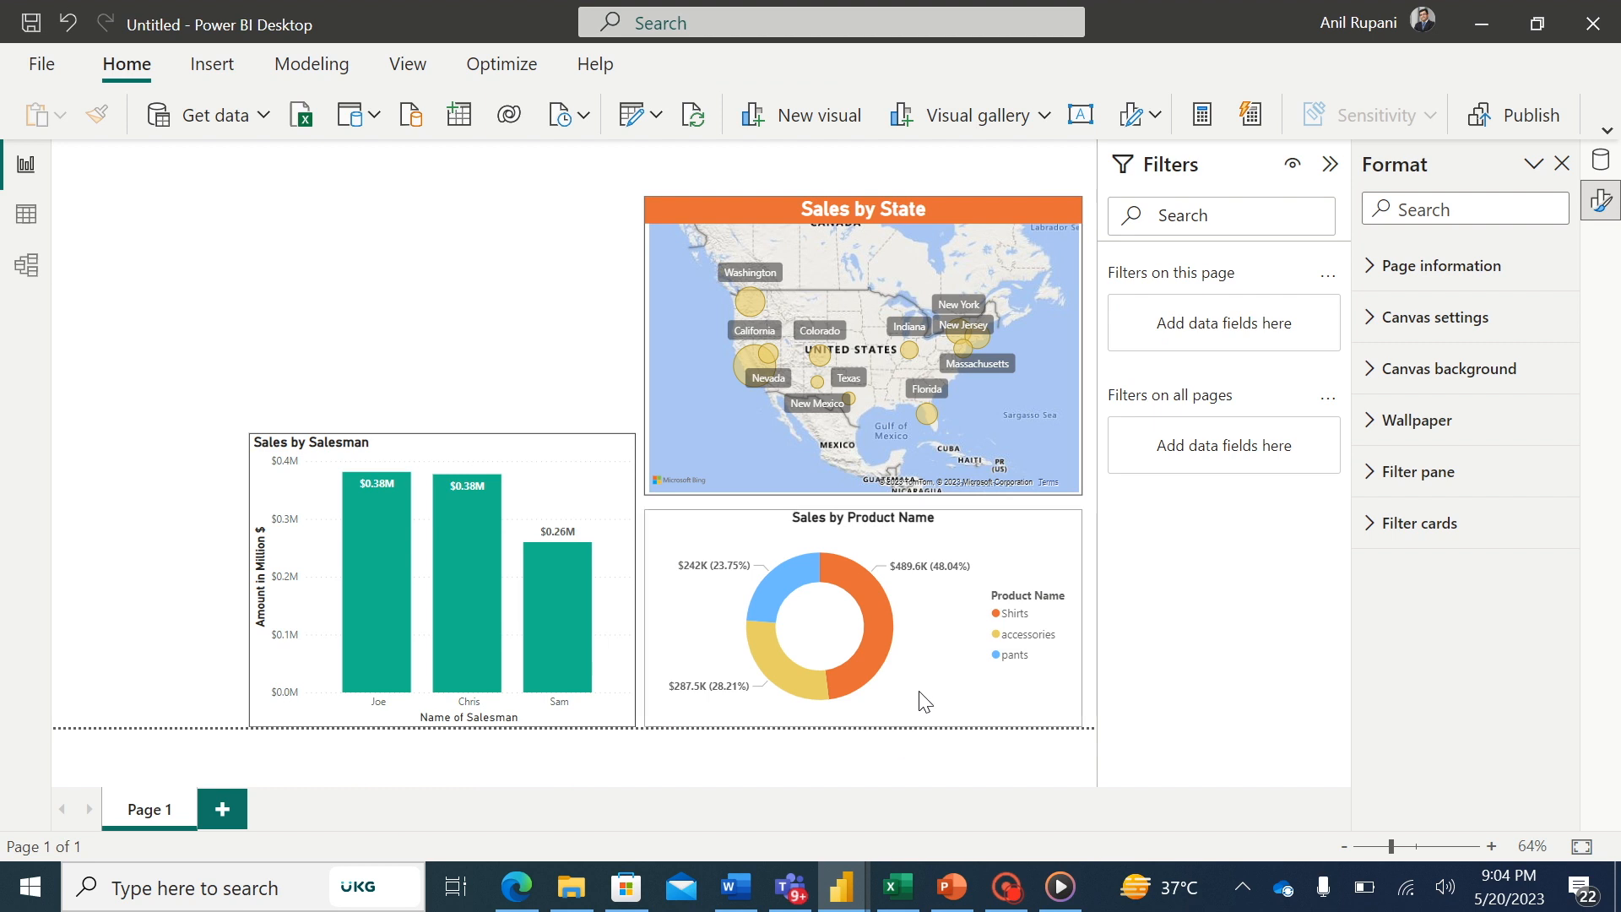
- Turn on the visual border for the Sales by Product Name donut chart and deselect it
click(926, 609)
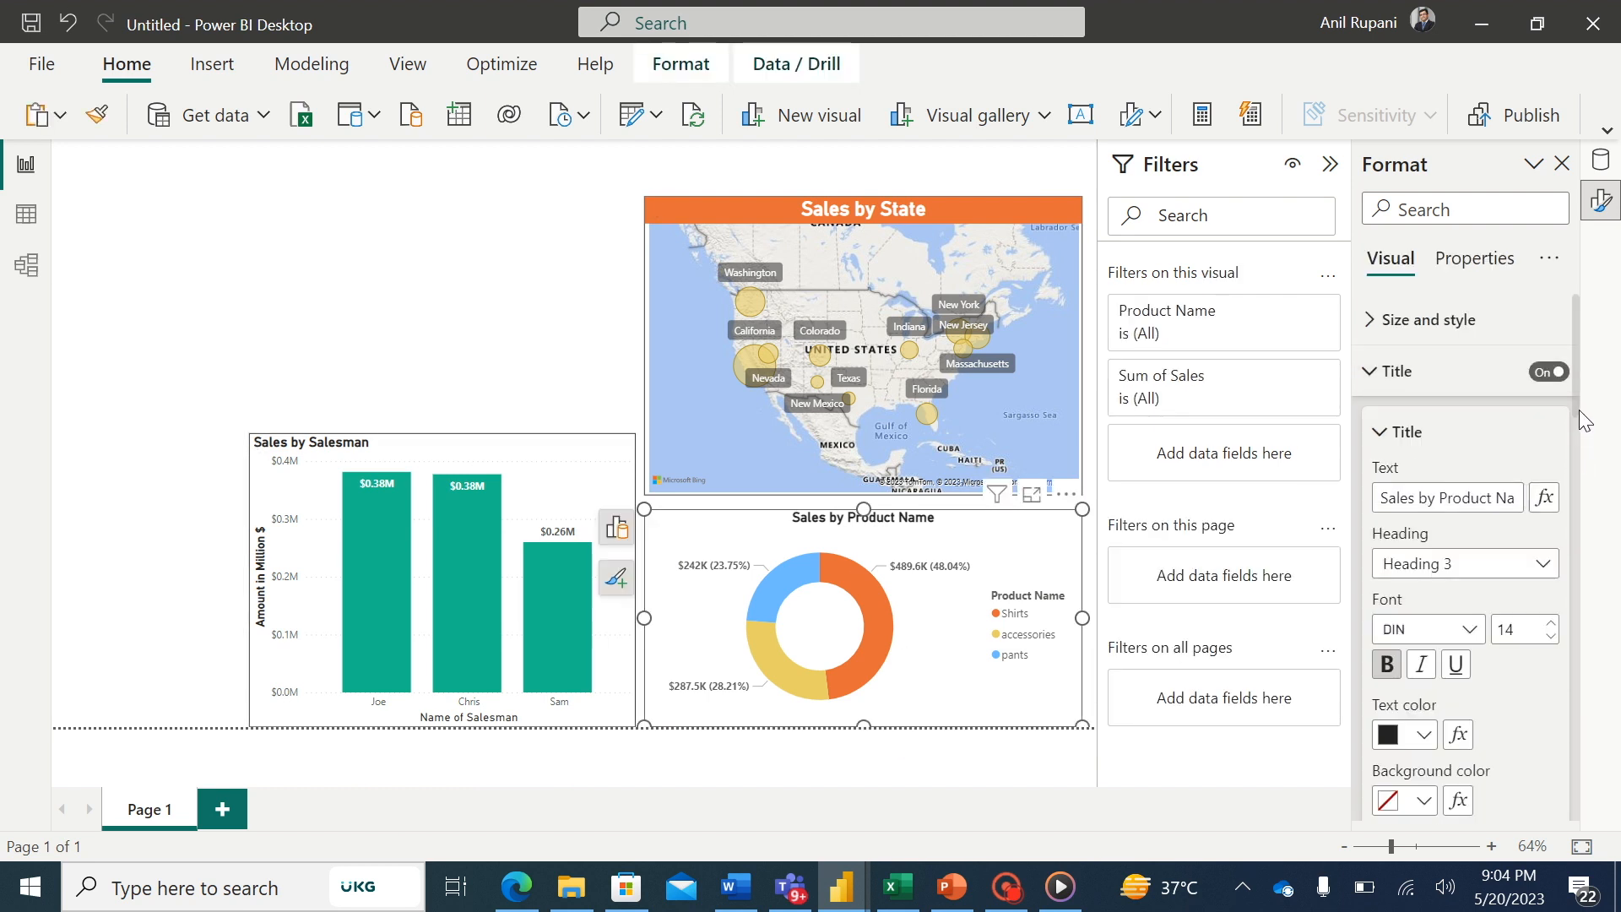
click(1368, 321)
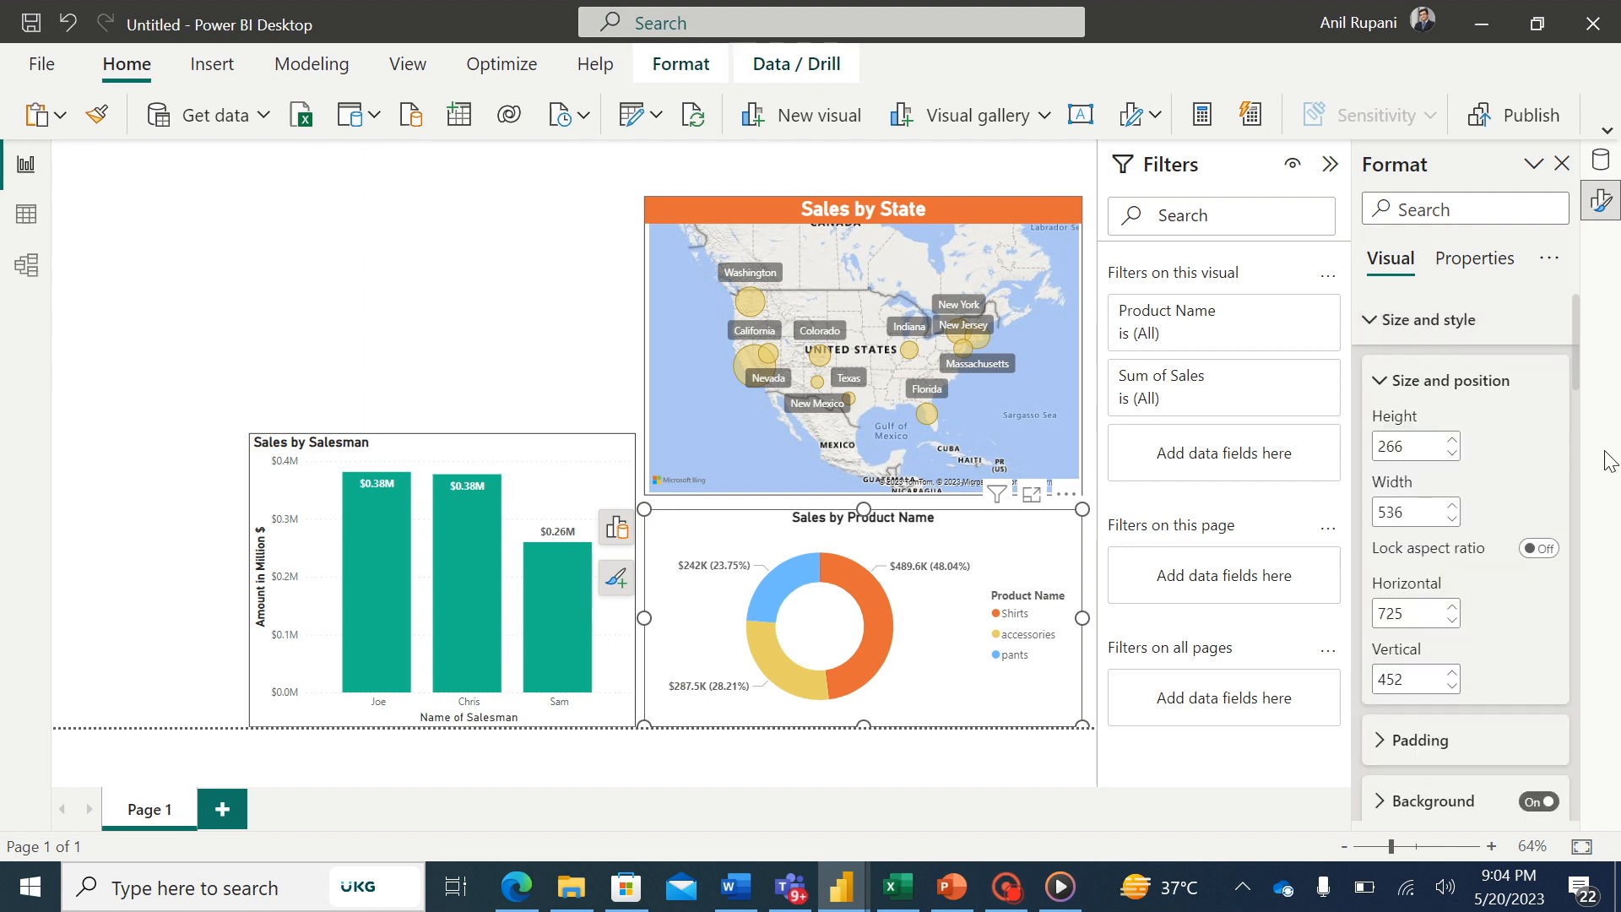
scroll(1584, 398, down, 1)
scroll(1587, 439, down, 7)
scroll(1588, 463, up, 3)
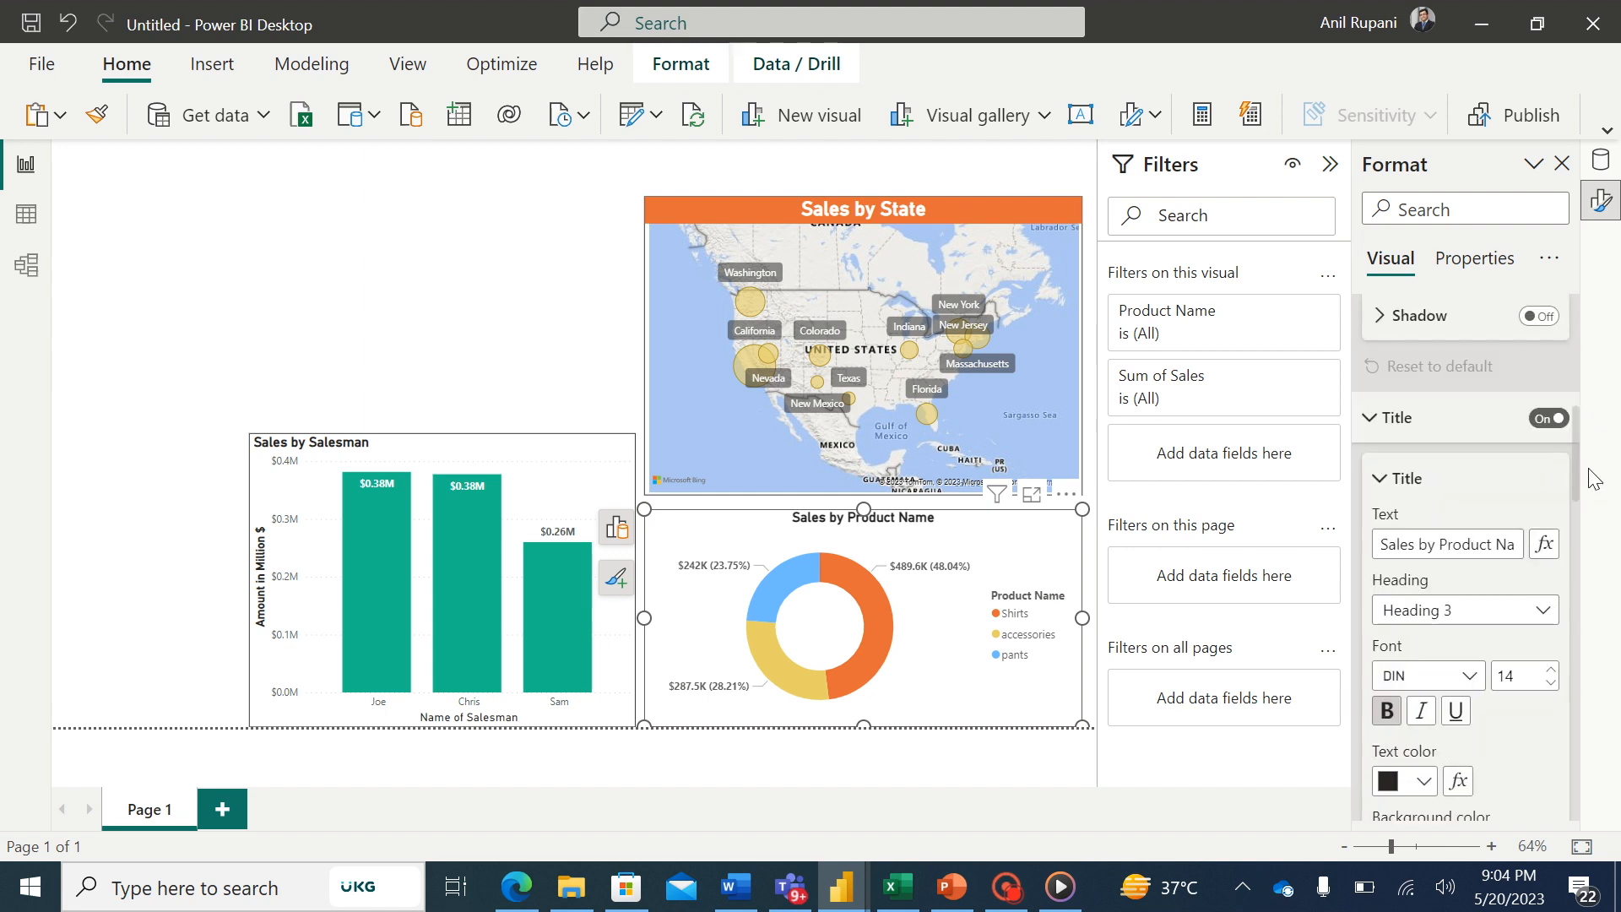
click(1541, 400)
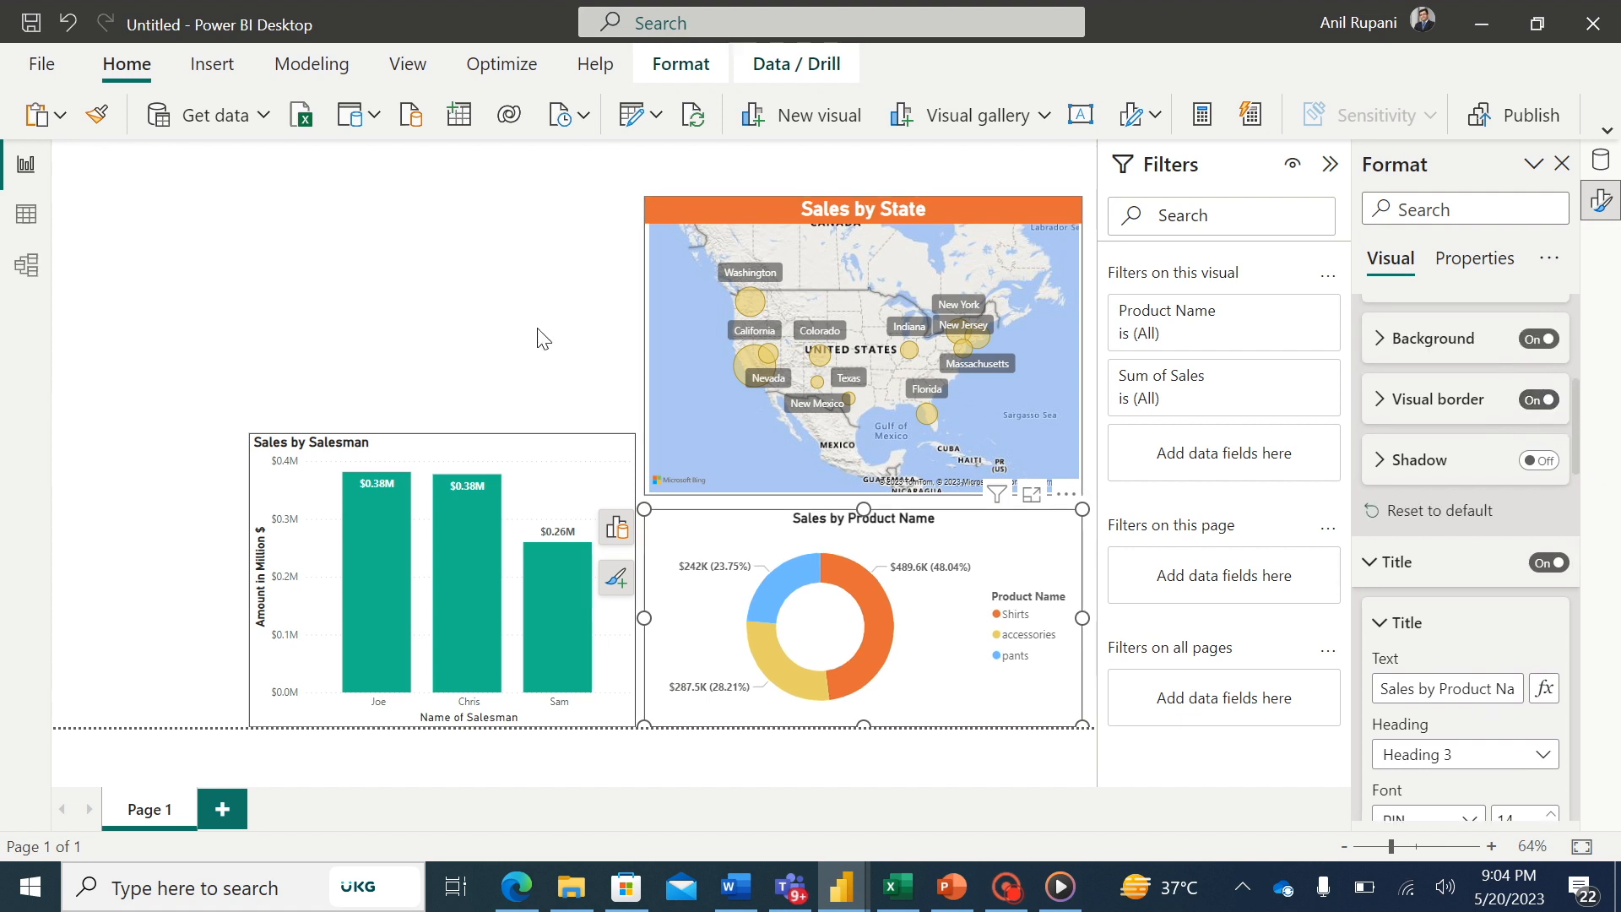
click(463, 315)
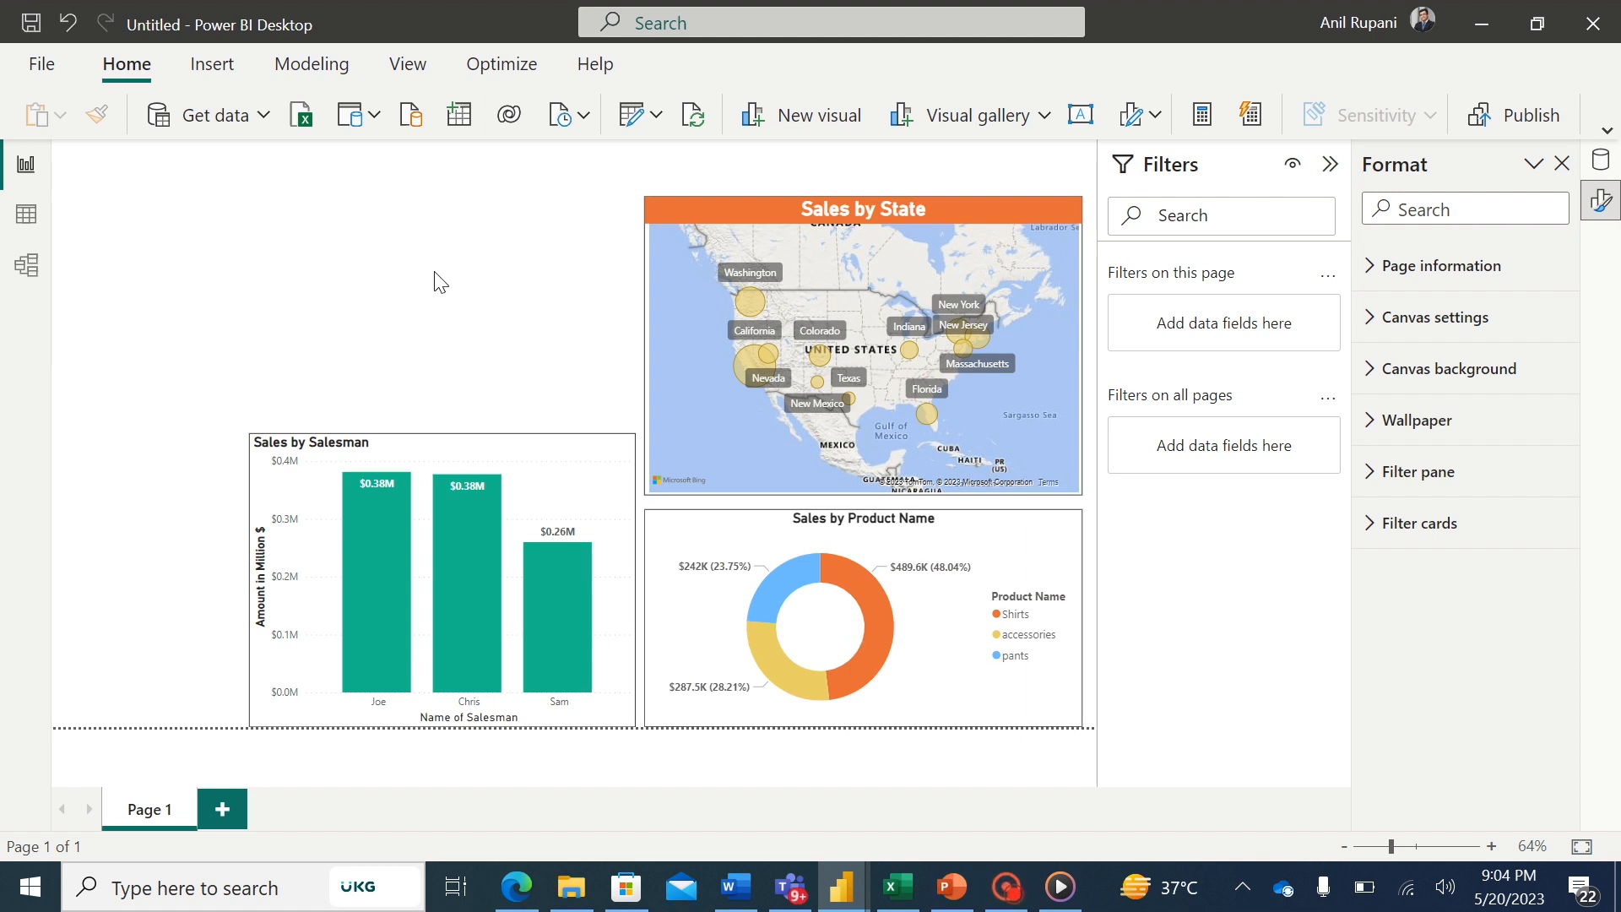
- Insert a card visual, reduce its height and width, and place it above the Sales by Salesman chart aligned with its left edge
click(826, 117)
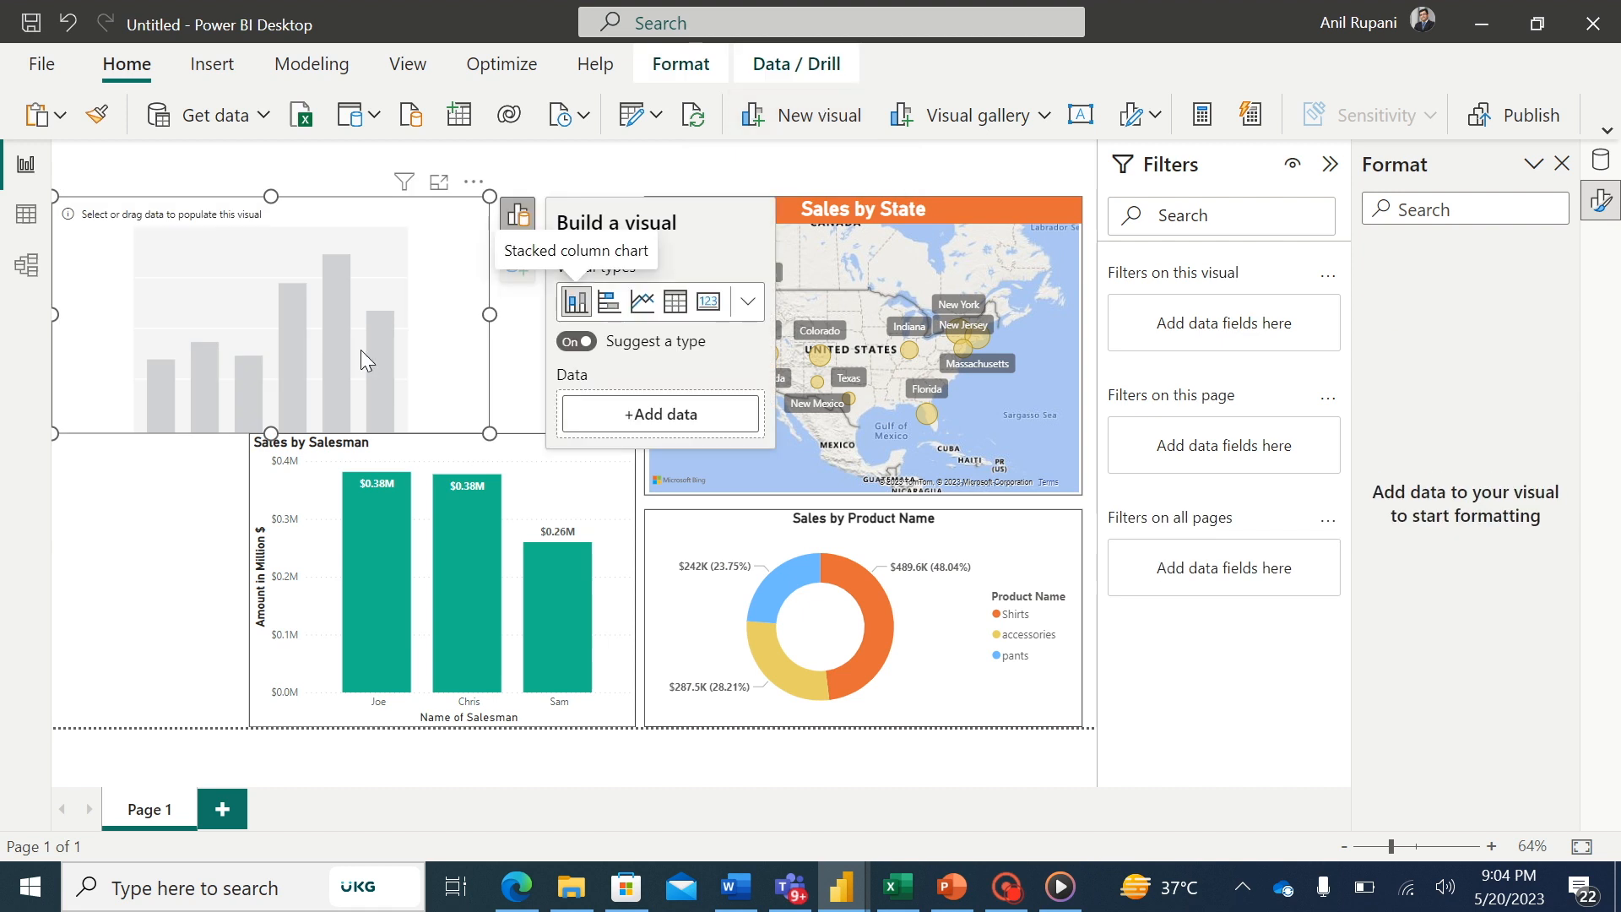
click(712, 304)
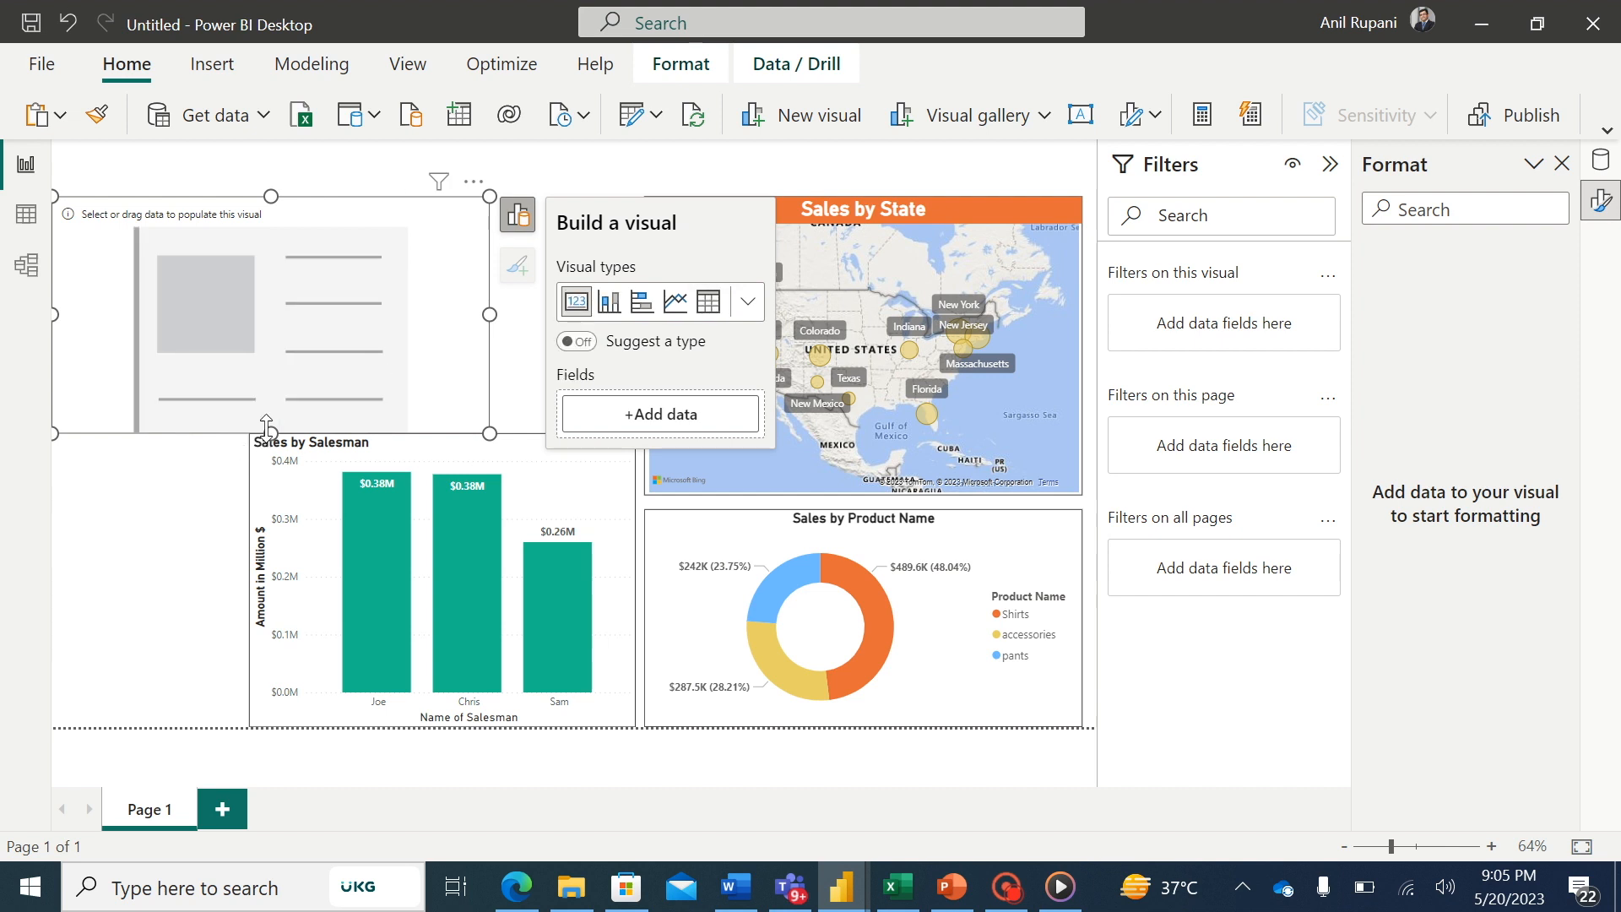
drag(271, 433, 285, 361)
drag(112, 246, 252, 291)
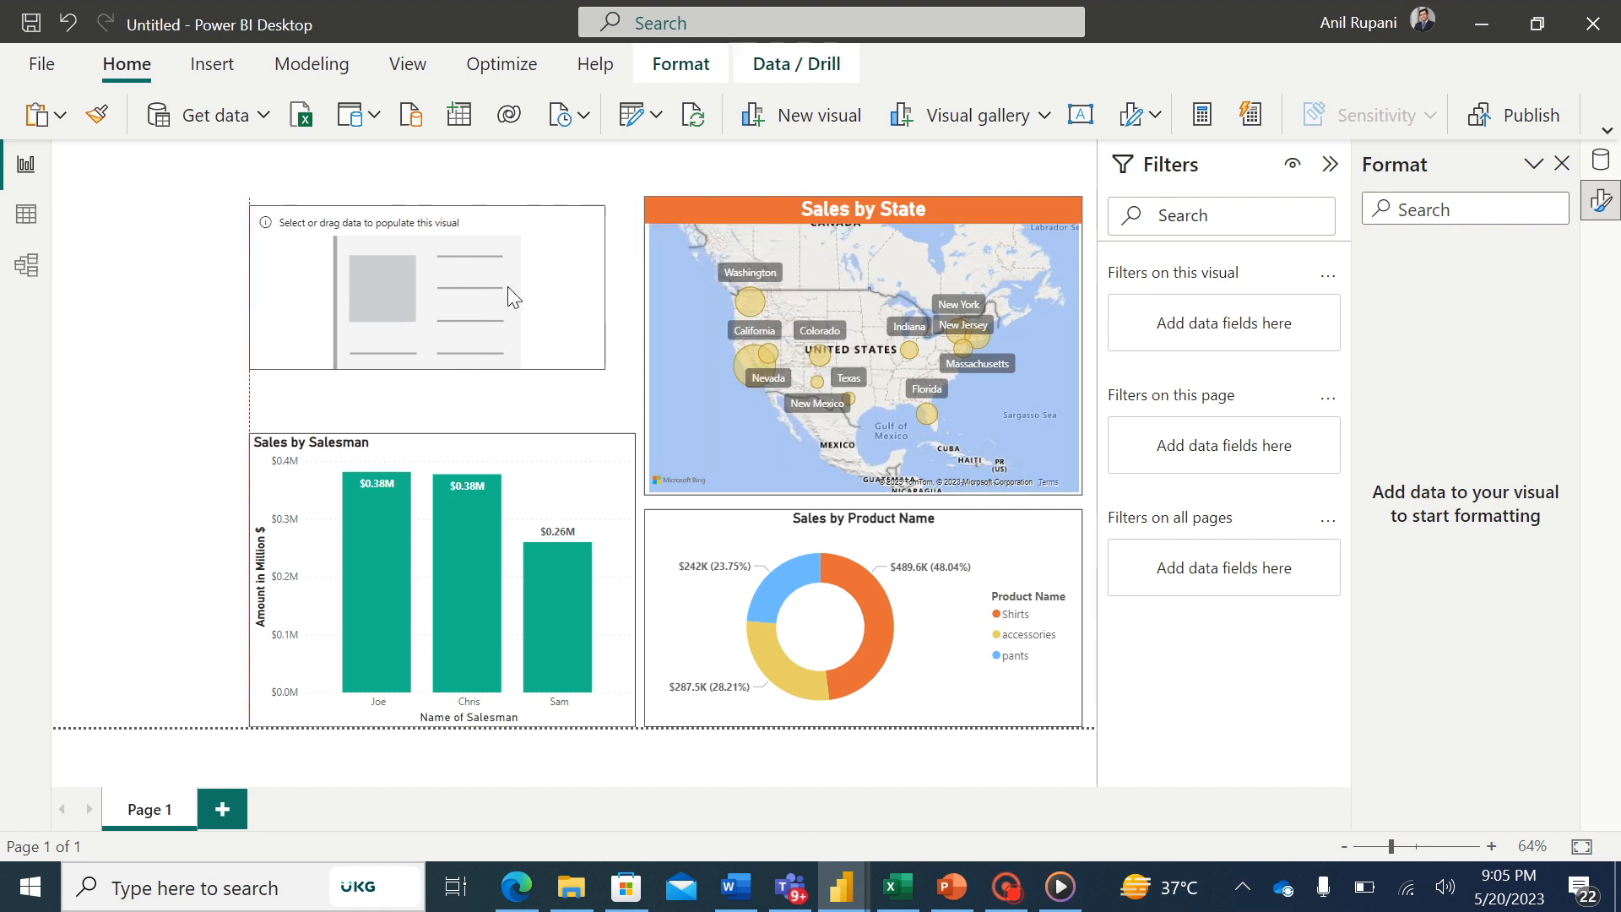
drag(605, 287, 558, 288)
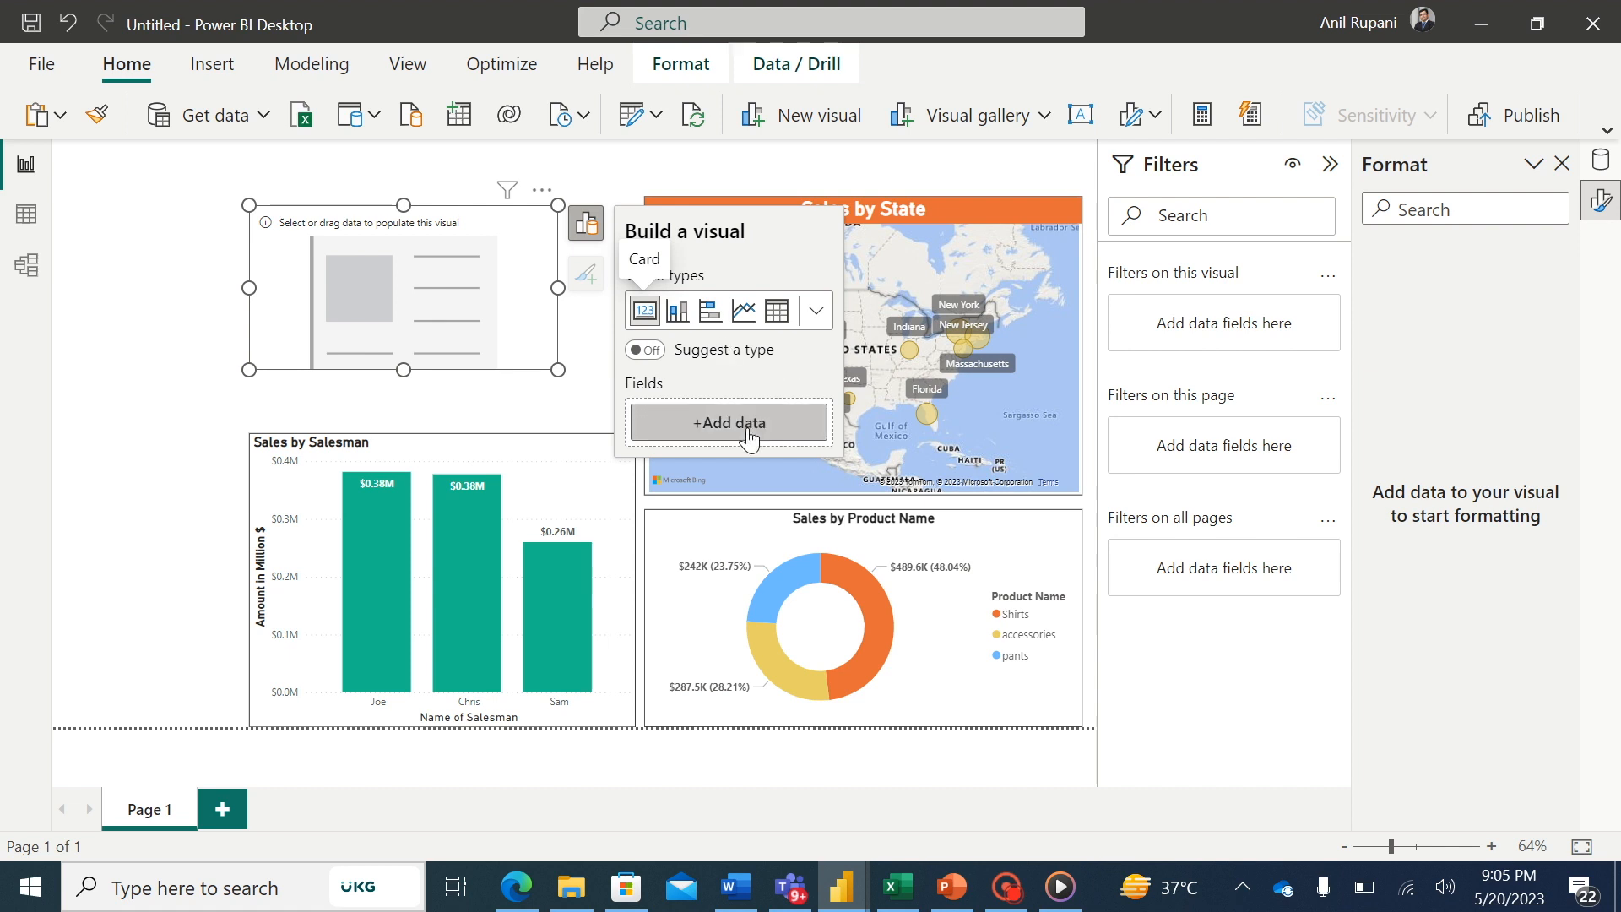
click(587, 226)
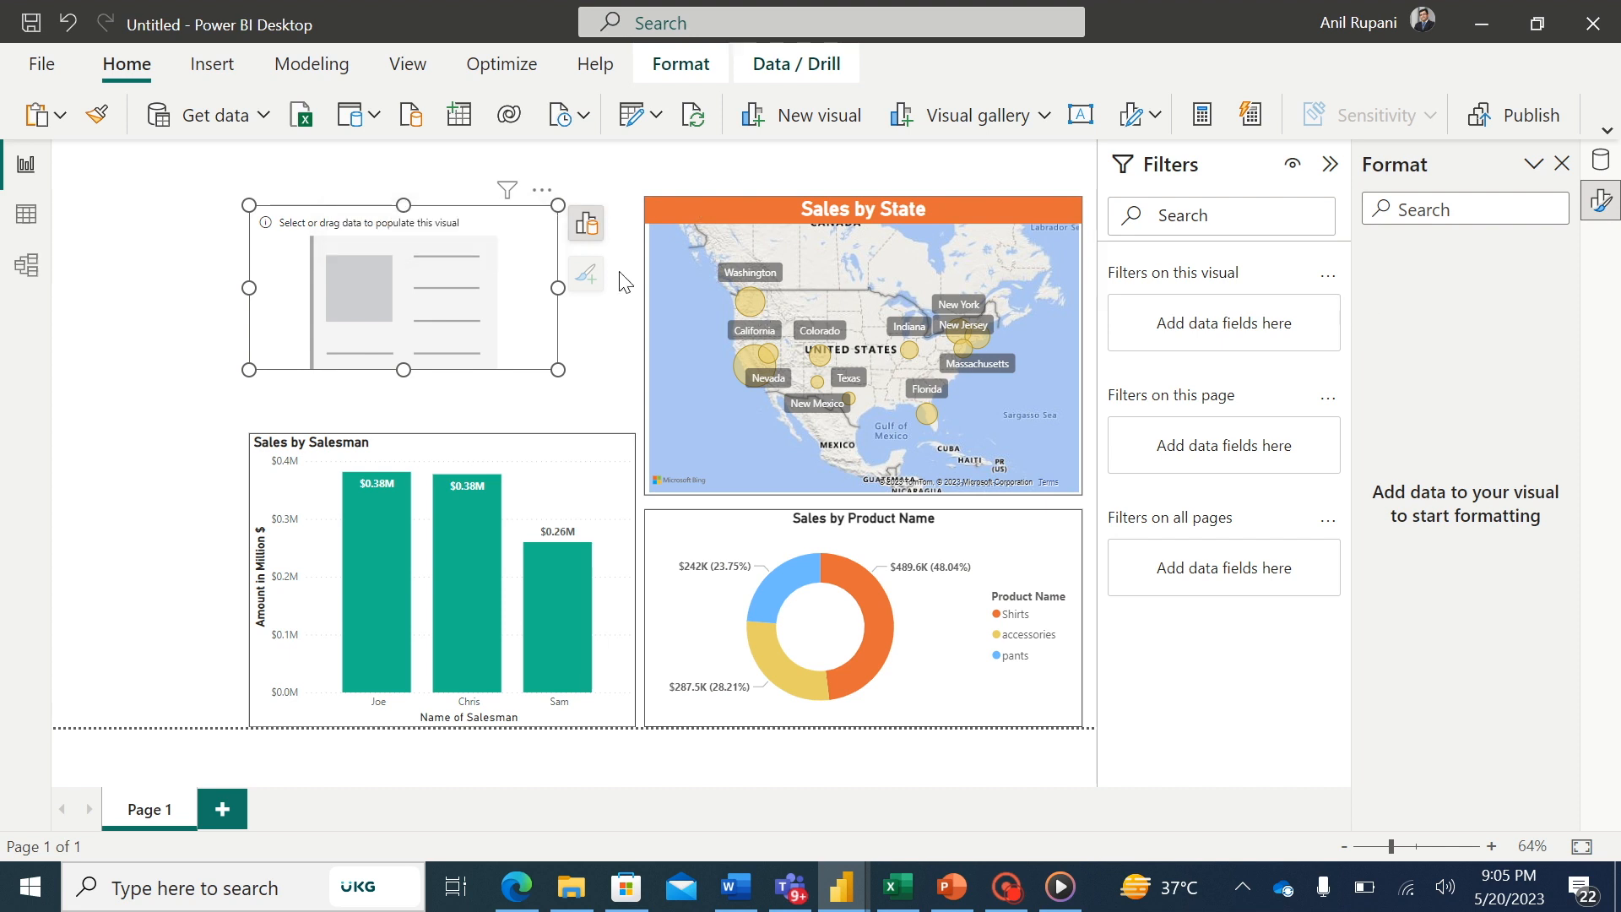
- Add the Quantity field from the Sales Dataset table to the card visual
click(585, 223)
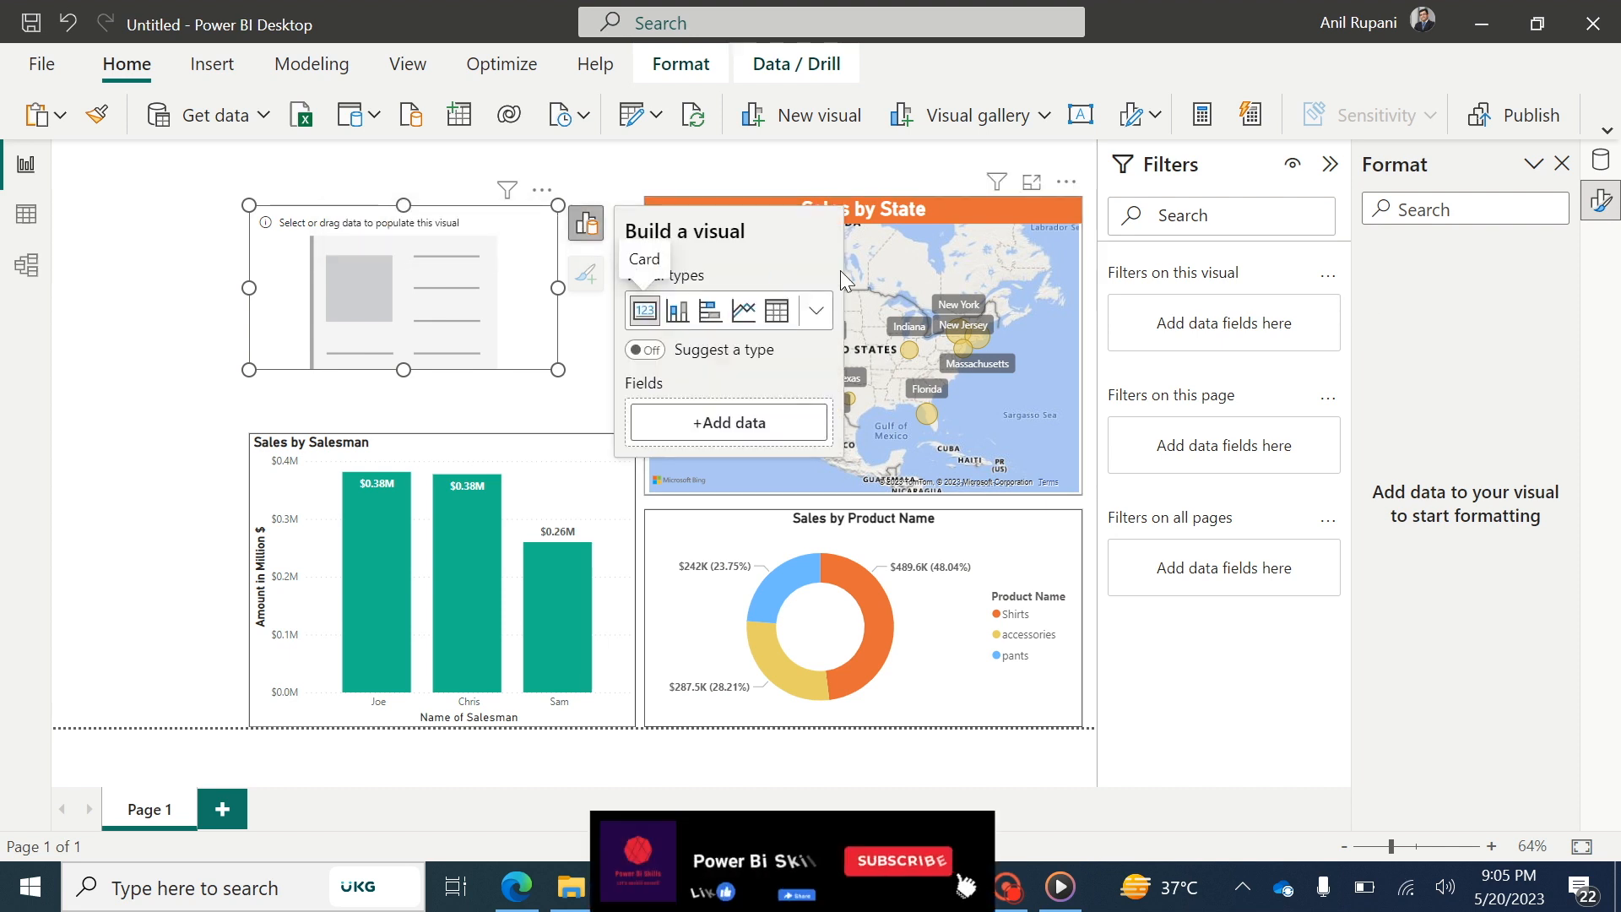
click(1602, 160)
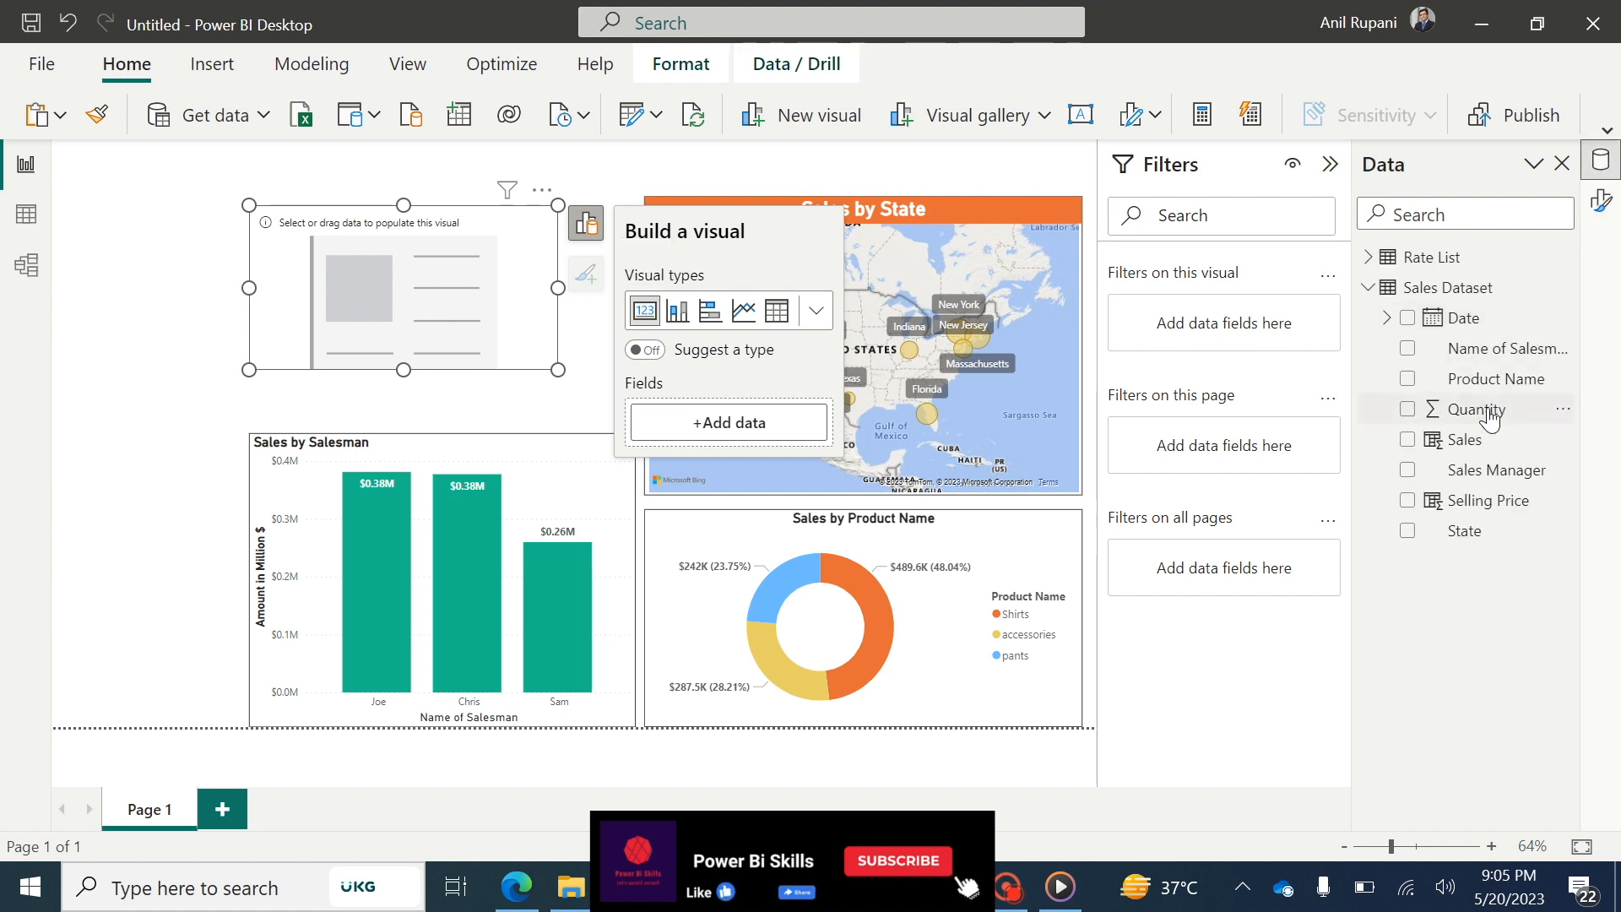
drag(1488, 412, 771, 422)
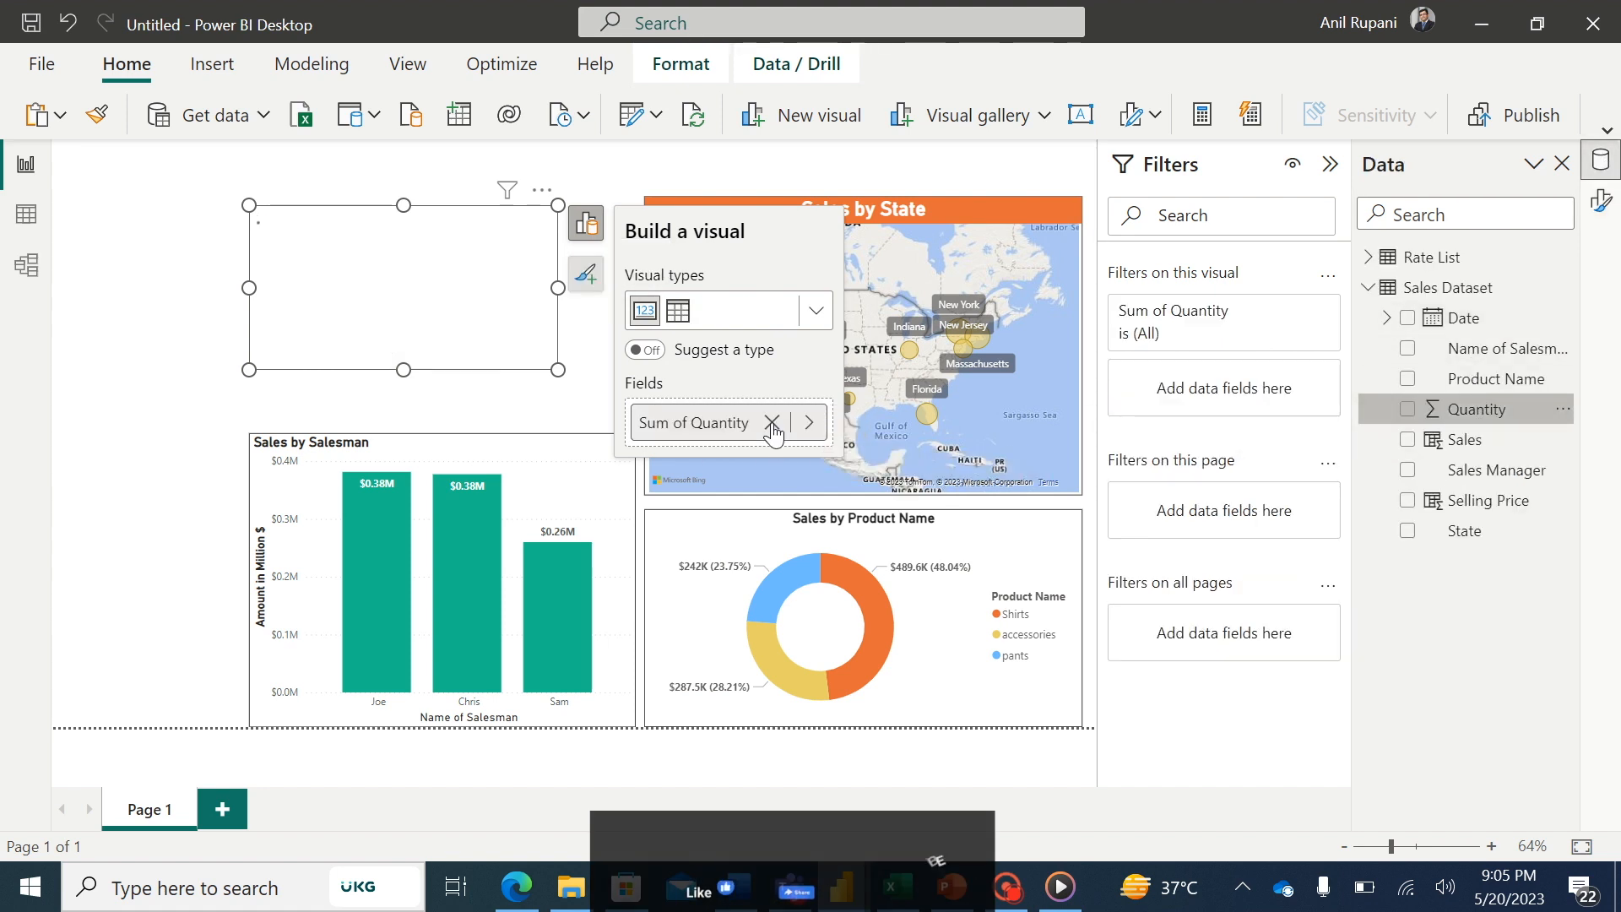
- Turn off the category label of the quantity card
click(1601, 200)
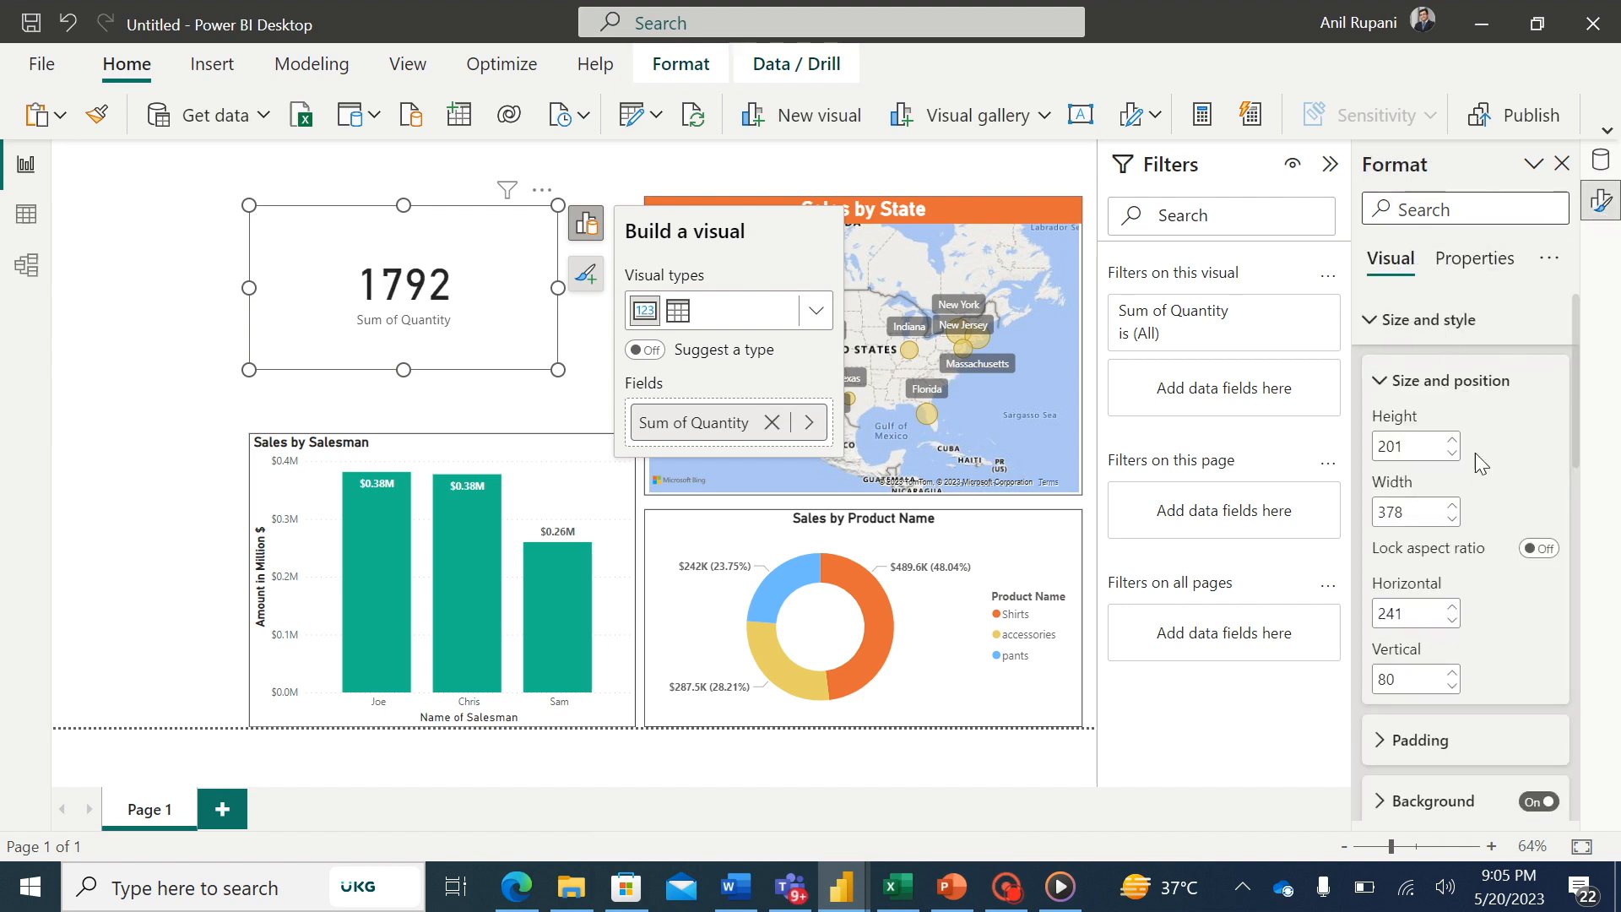
scroll(1572, 417, down, 3)
scroll(1572, 417, up, 3)
scroll(1569, 417, down, 3)
drag(1598, 582, 1610, 801)
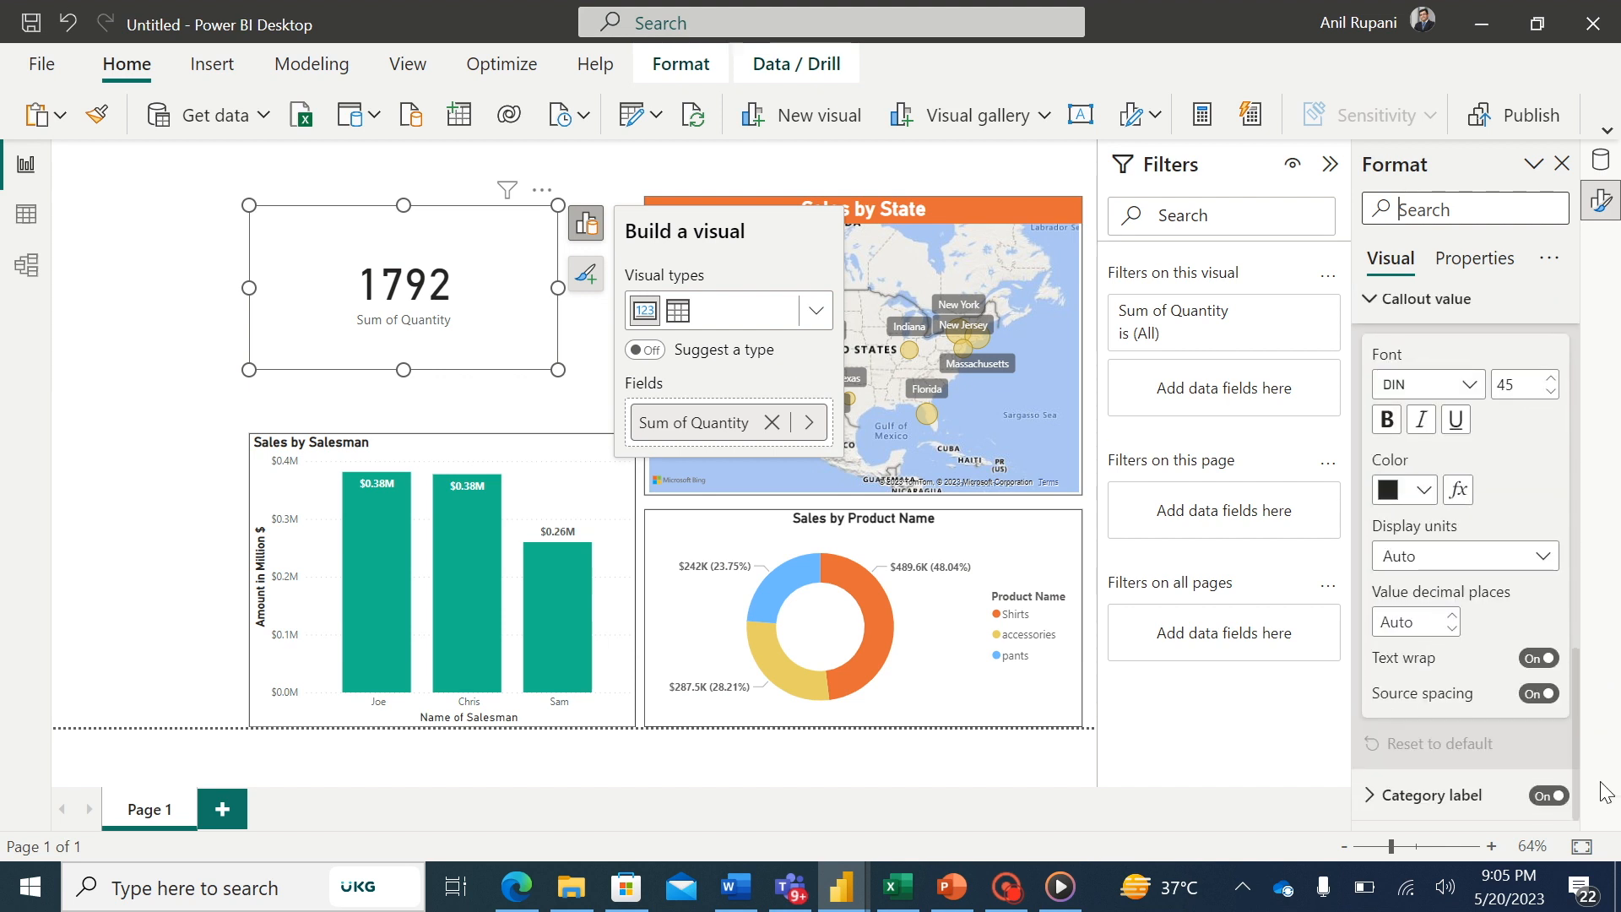
click(1540, 798)
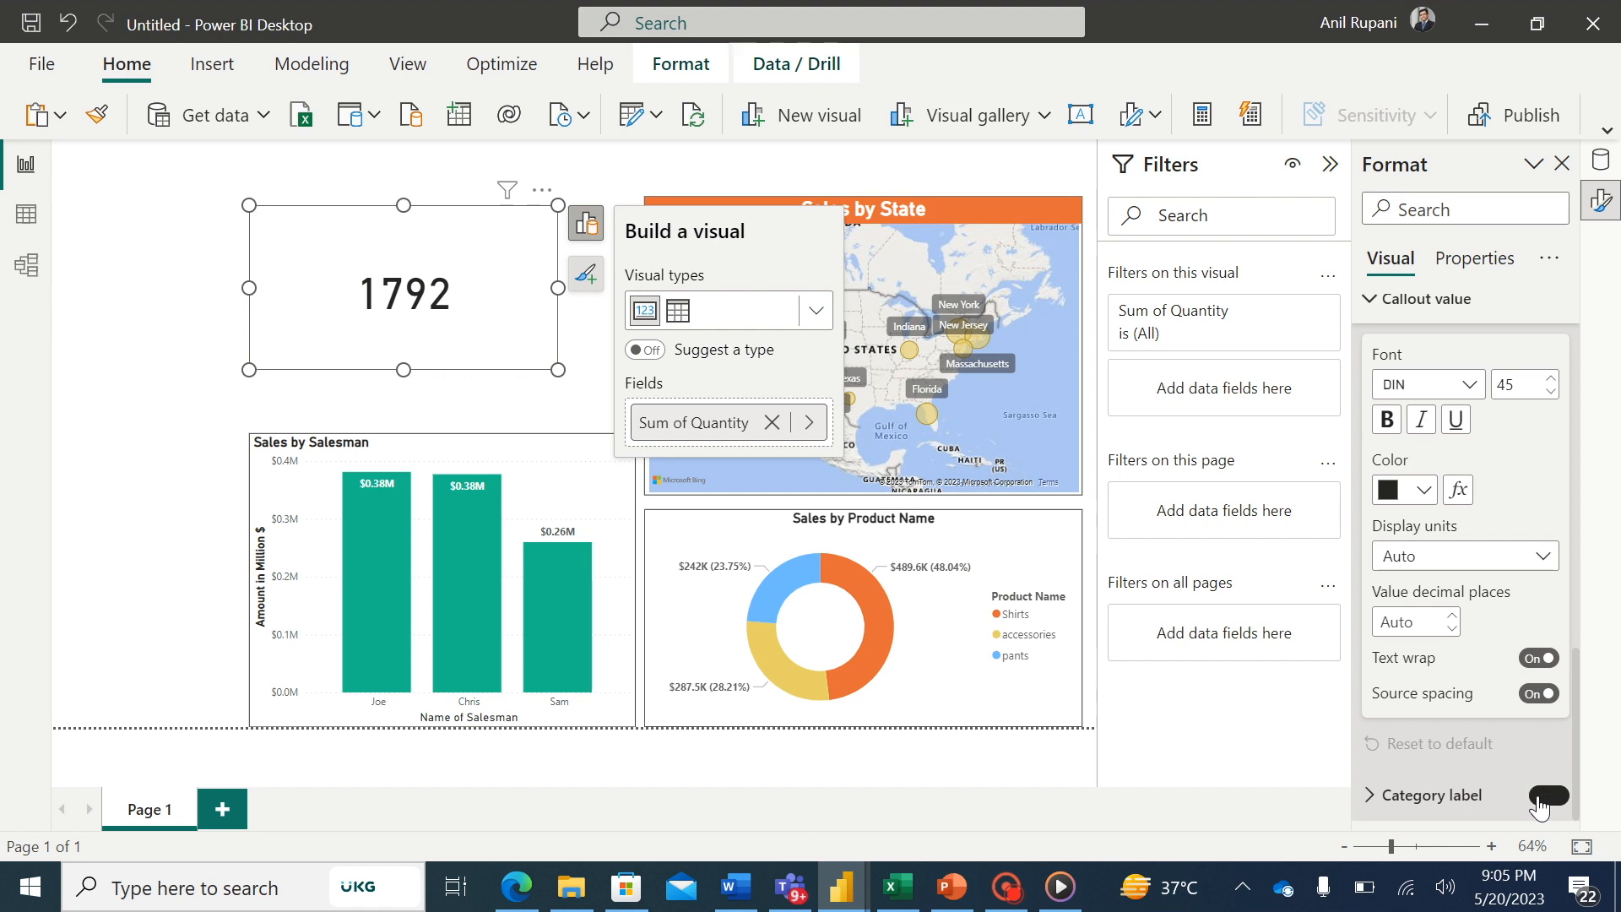
- Turn on the card's title, set its text to "Total Quantity Sold", and make it bold and centered
drag(1573, 732, 1570, 547)
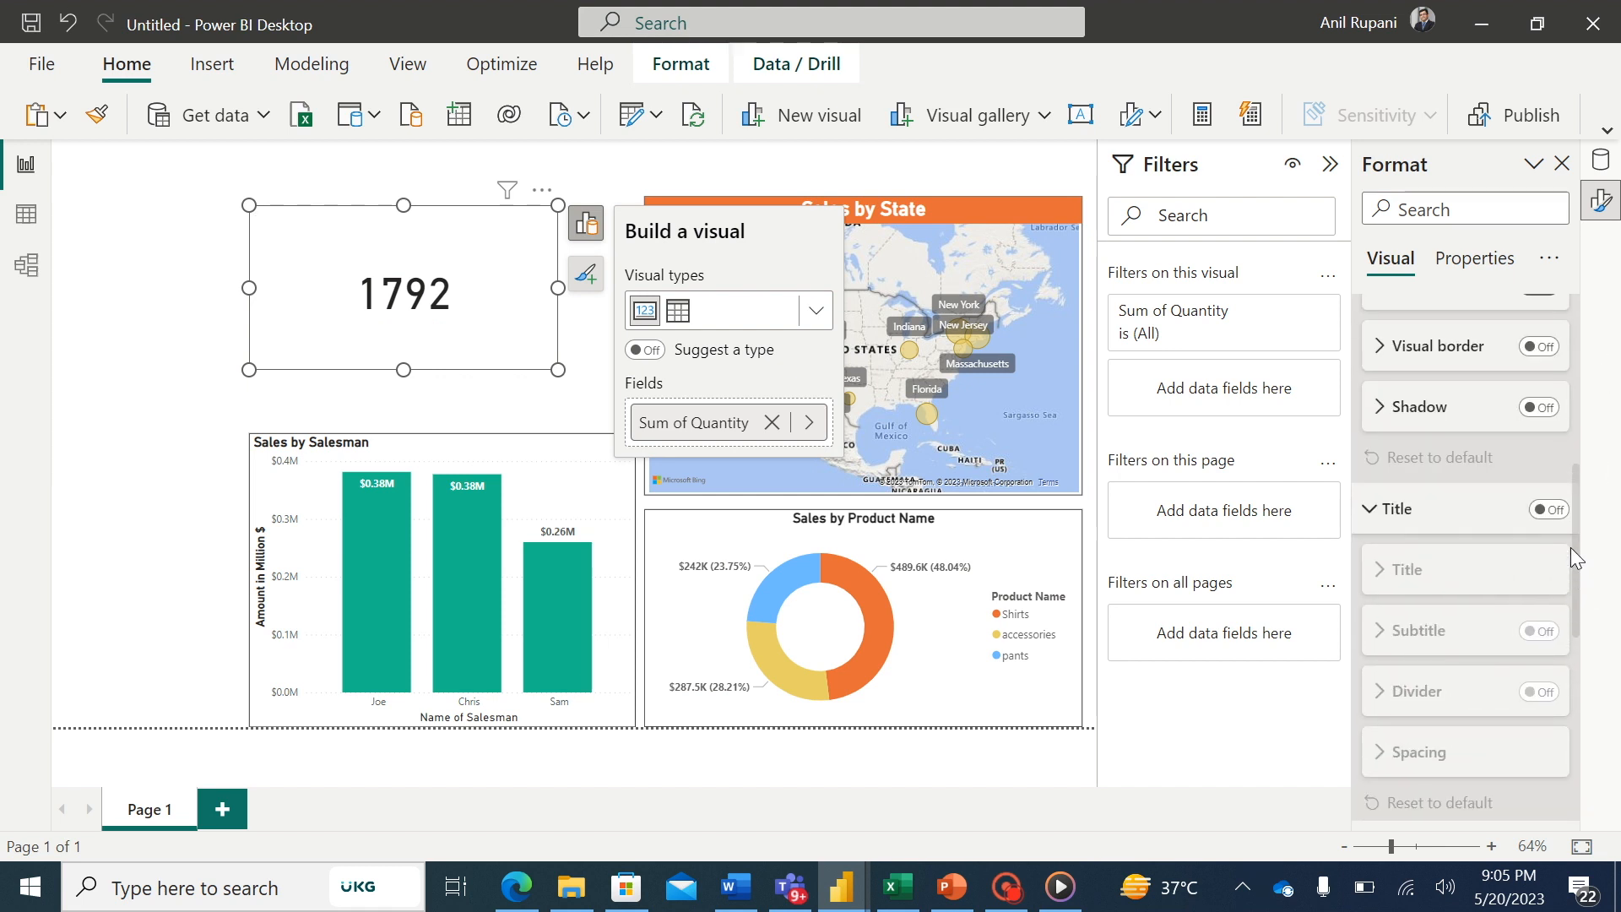
click(1552, 510)
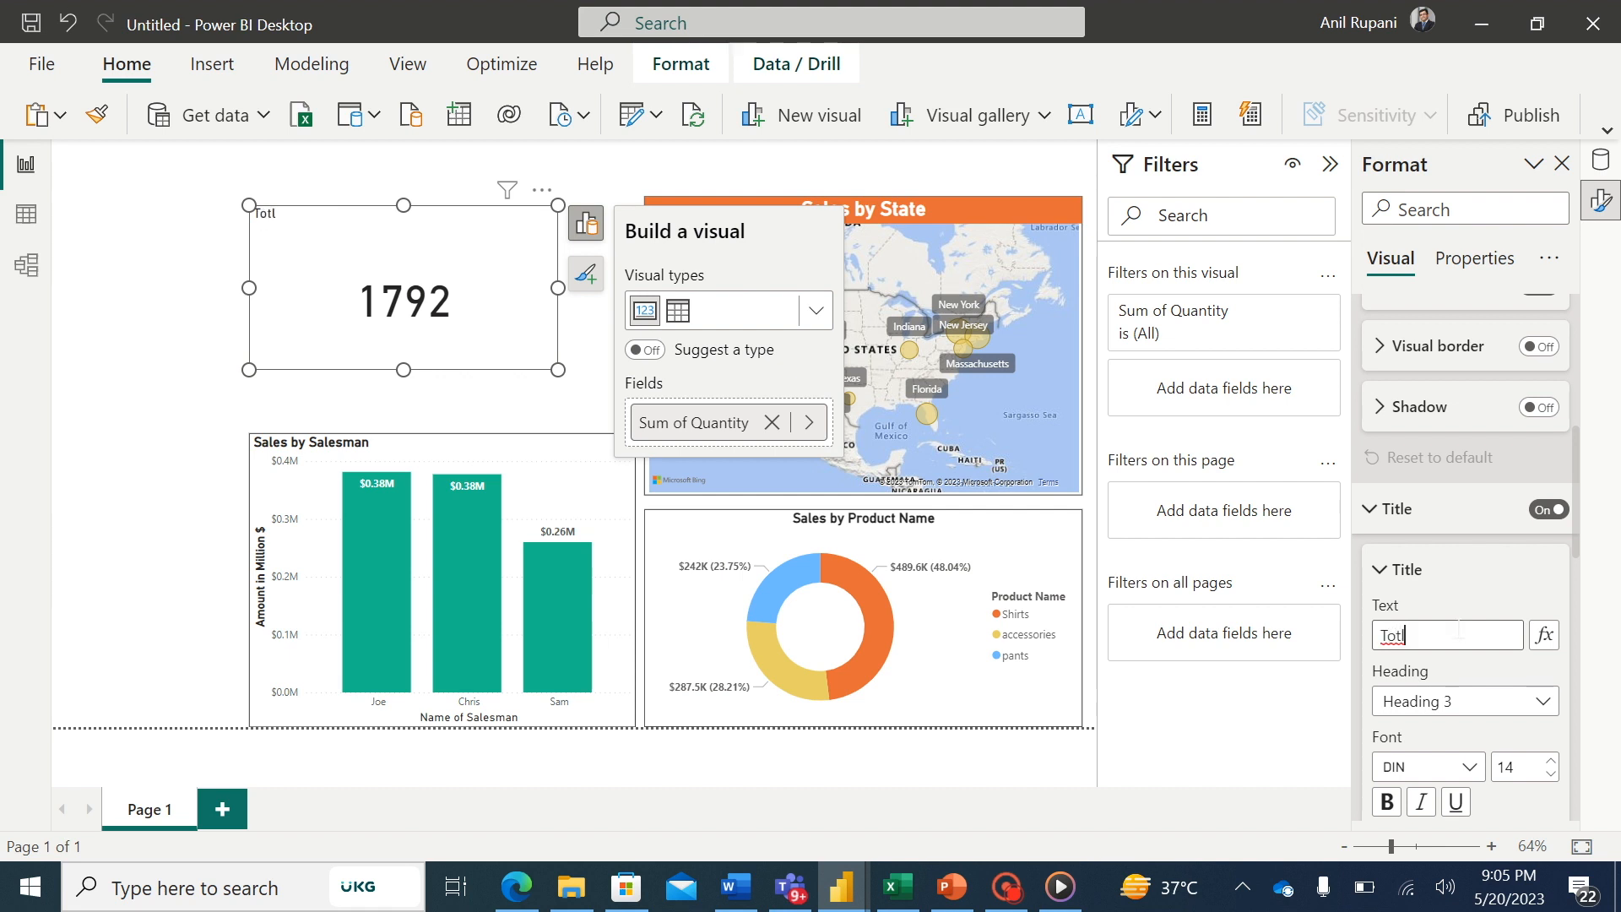
text(l Quantity Sold)
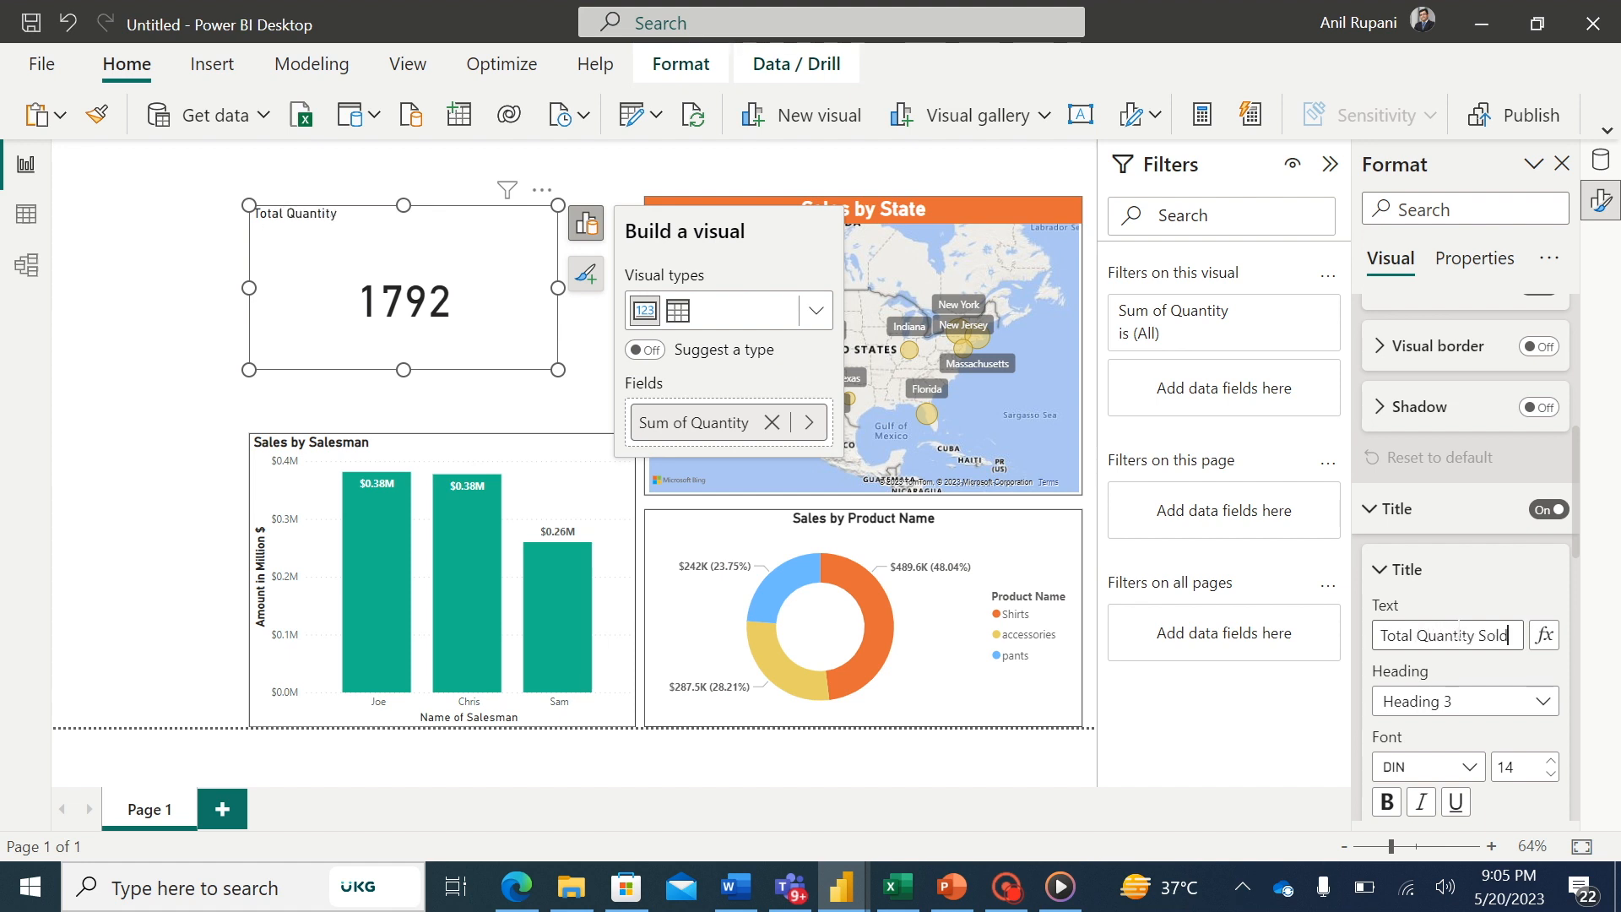
click(1386, 802)
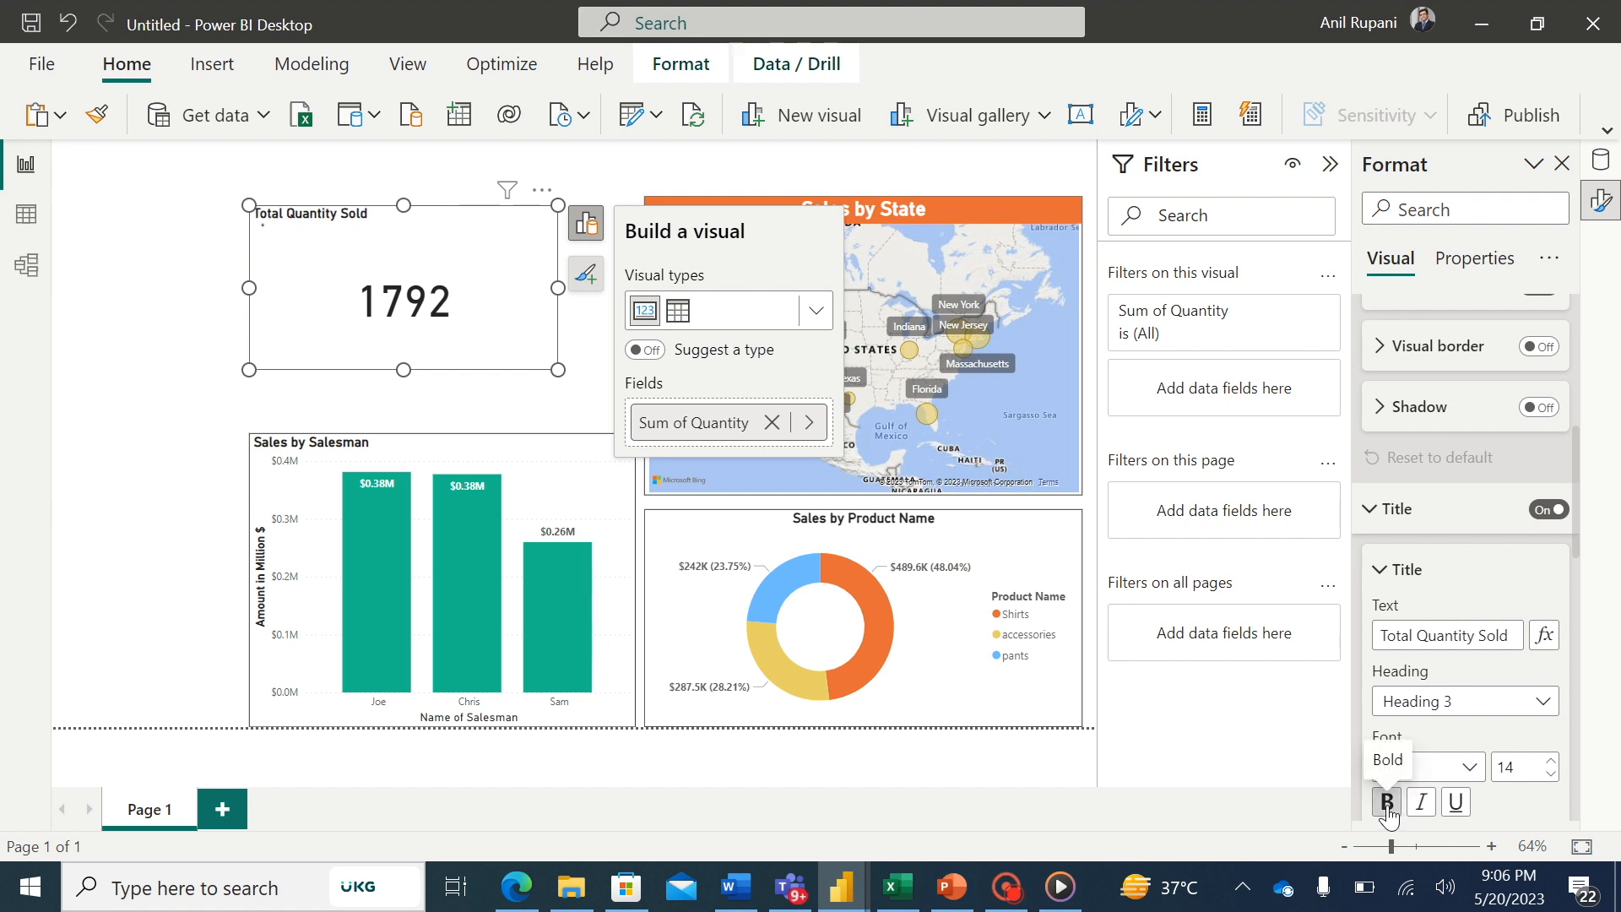
scroll(1566, 582, down, 3)
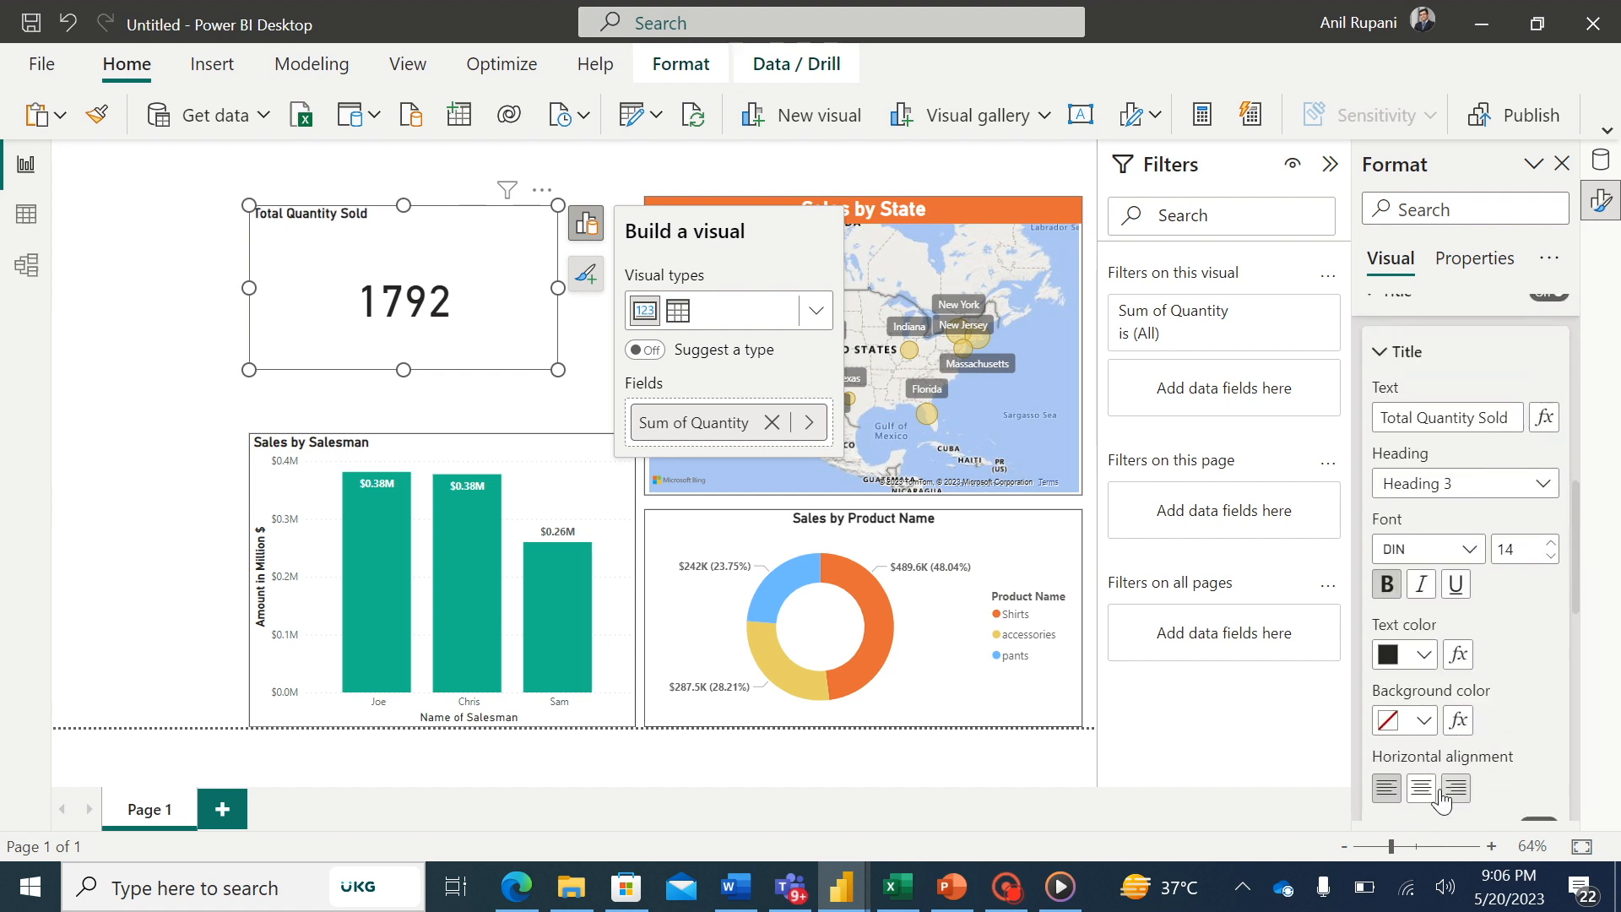
click(1423, 789)
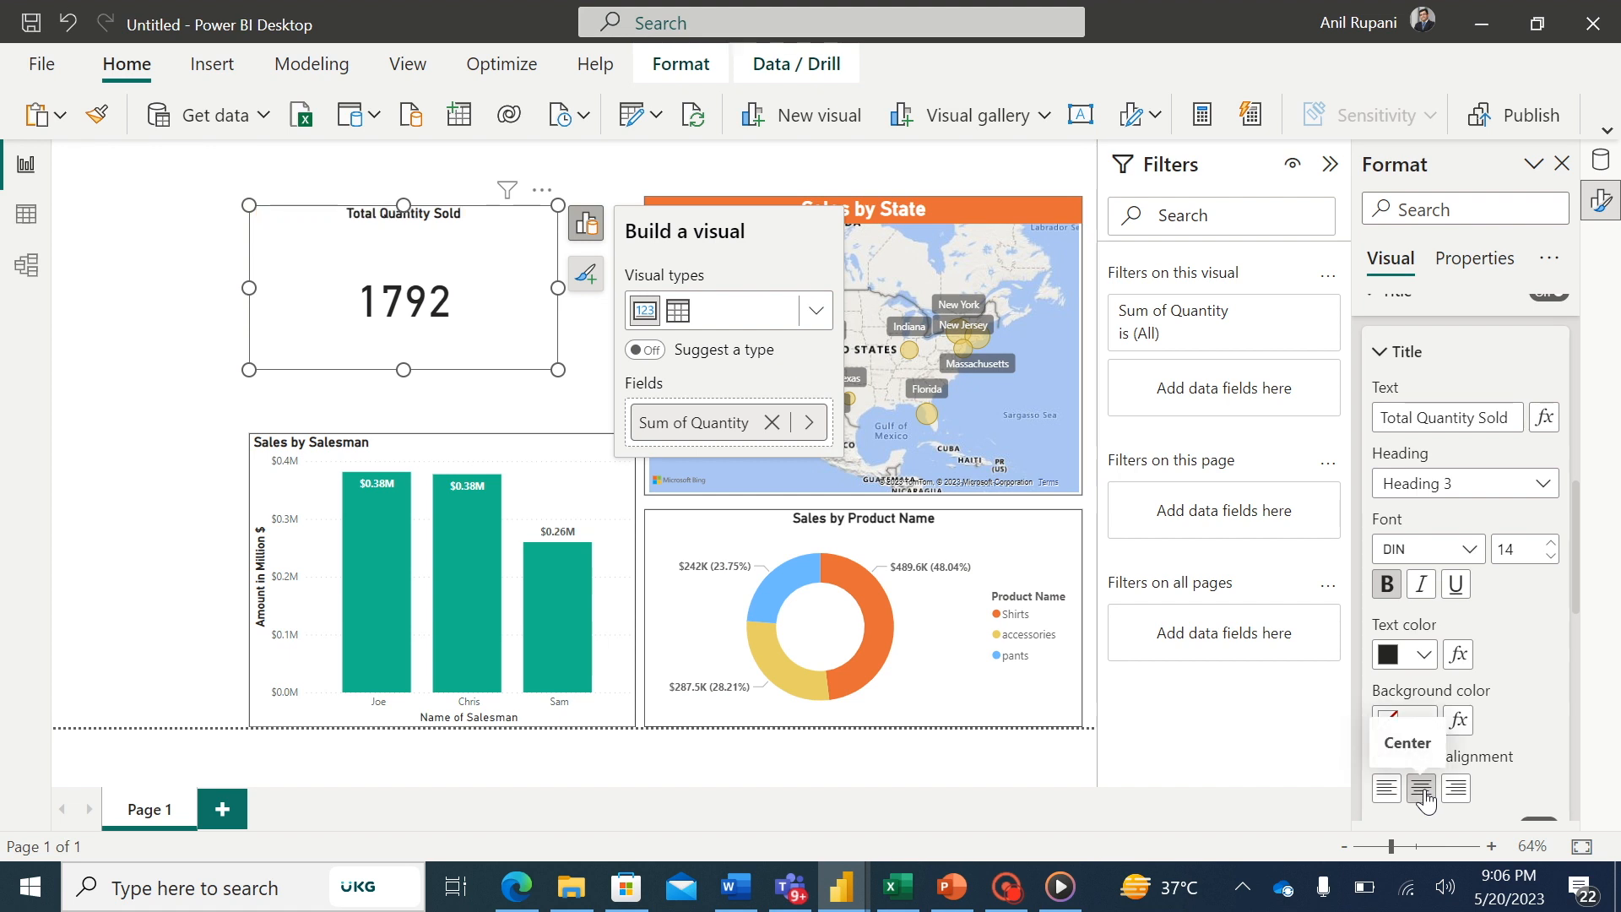
- Turn on the card's visual border and set its rounded corners to 15 px
click(1381, 358)
drag(1576, 591, 1581, 473)
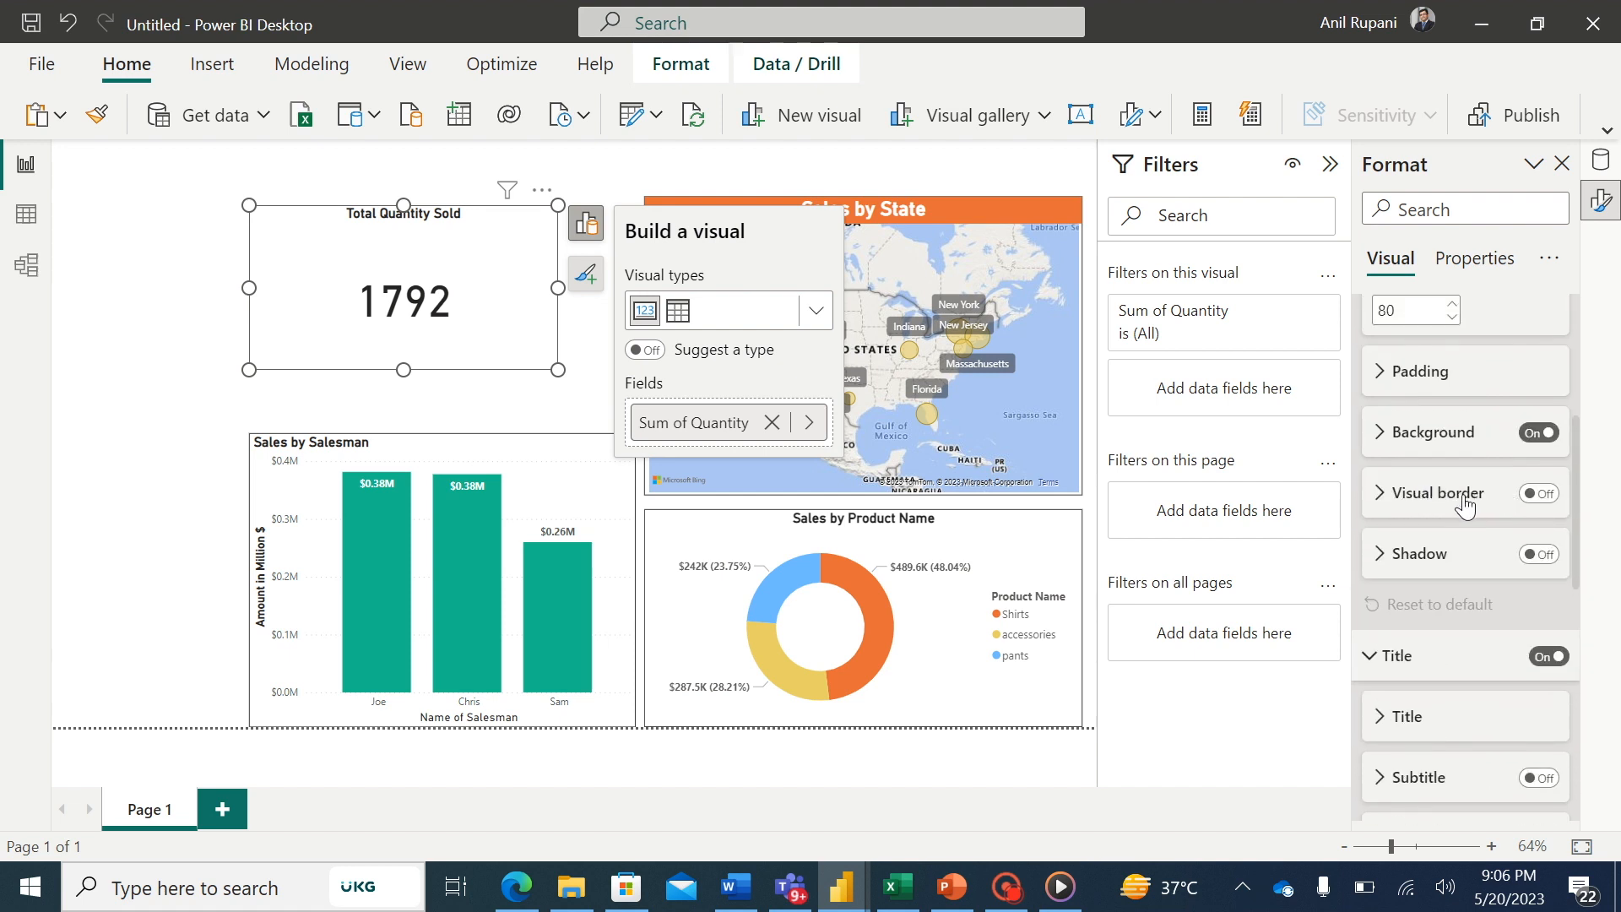
click(1538, 494)
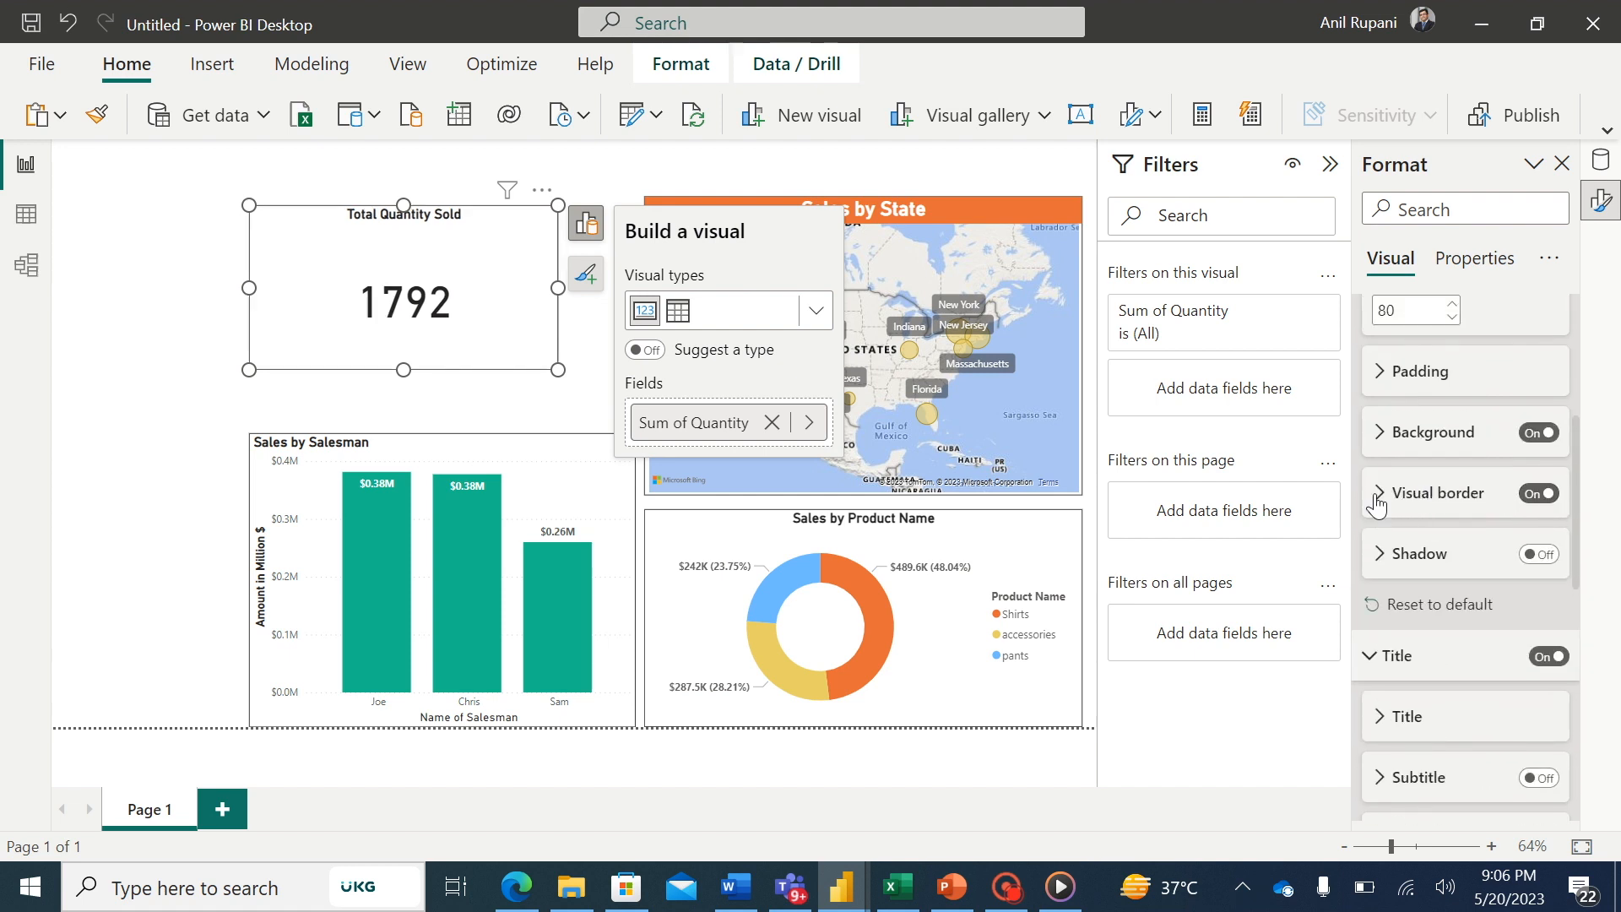
click(1378, 493)
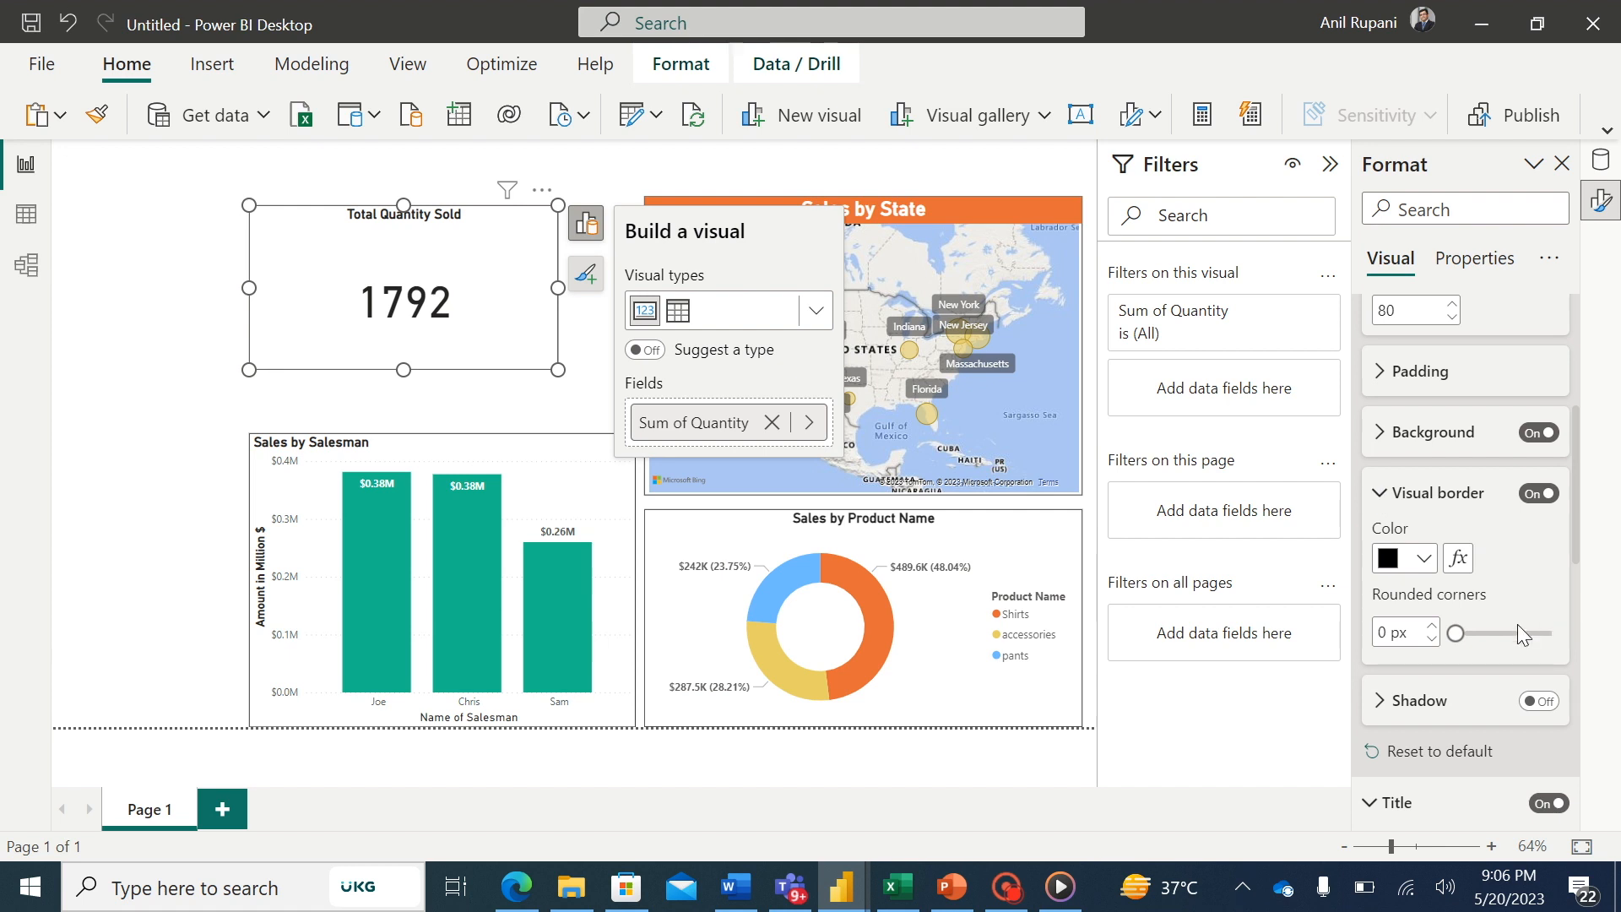
drag(1455, 631, 1503, 639)
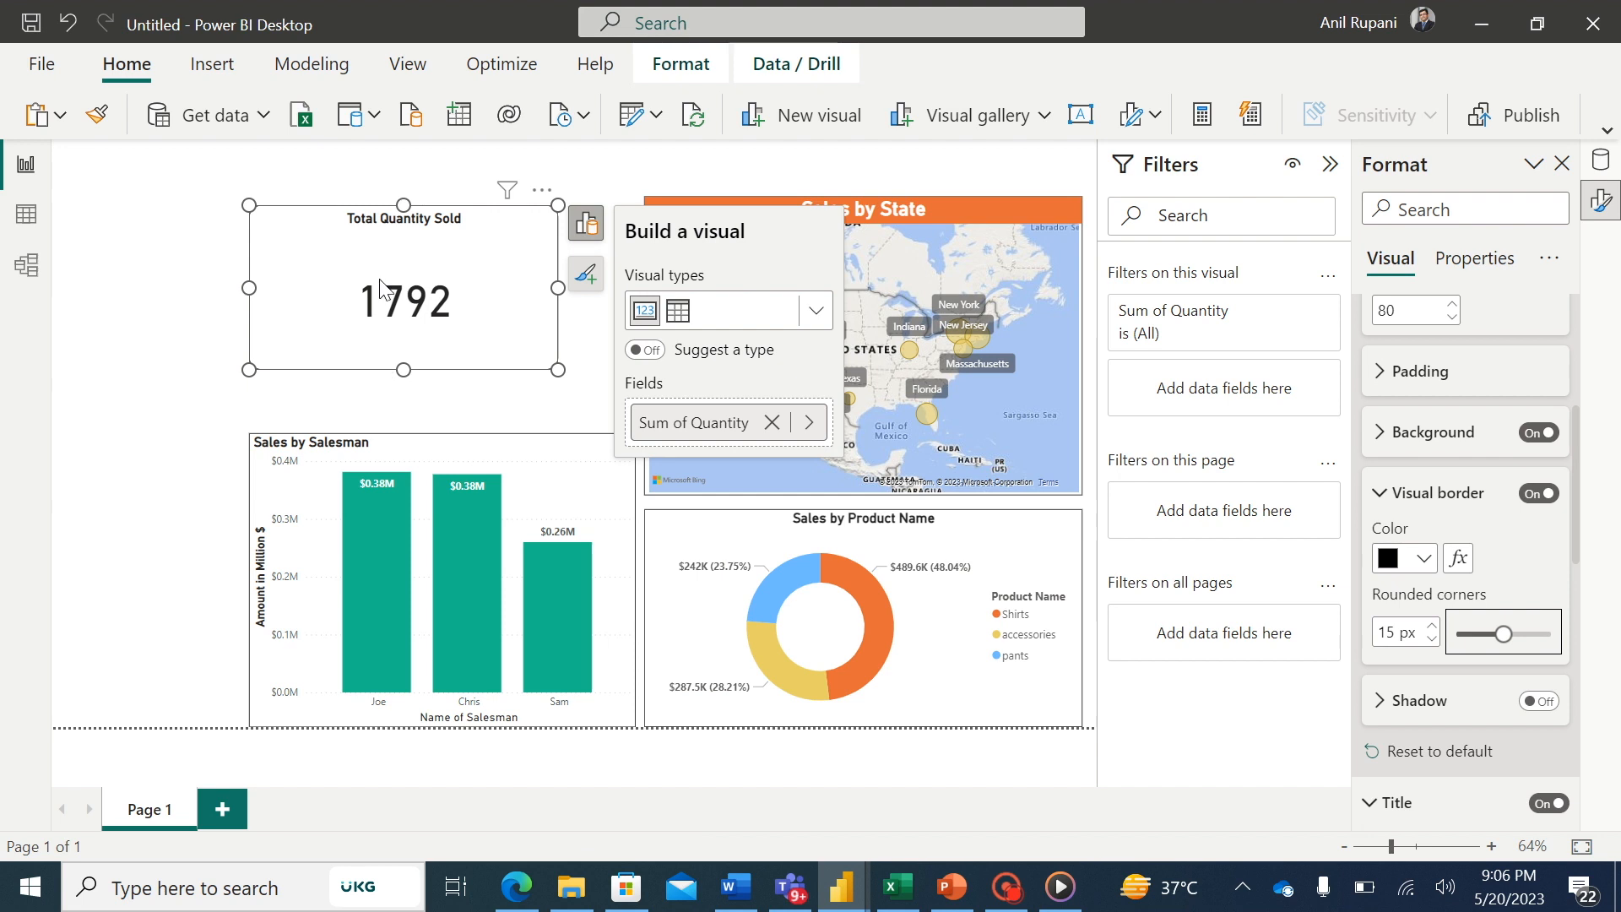
- Reduce the Total Quantity Sold card's height from its upper edge, shift it slightly right, and deselect it
drag(403, 205, 425, 256)
drag(490, 297, 507, 297)
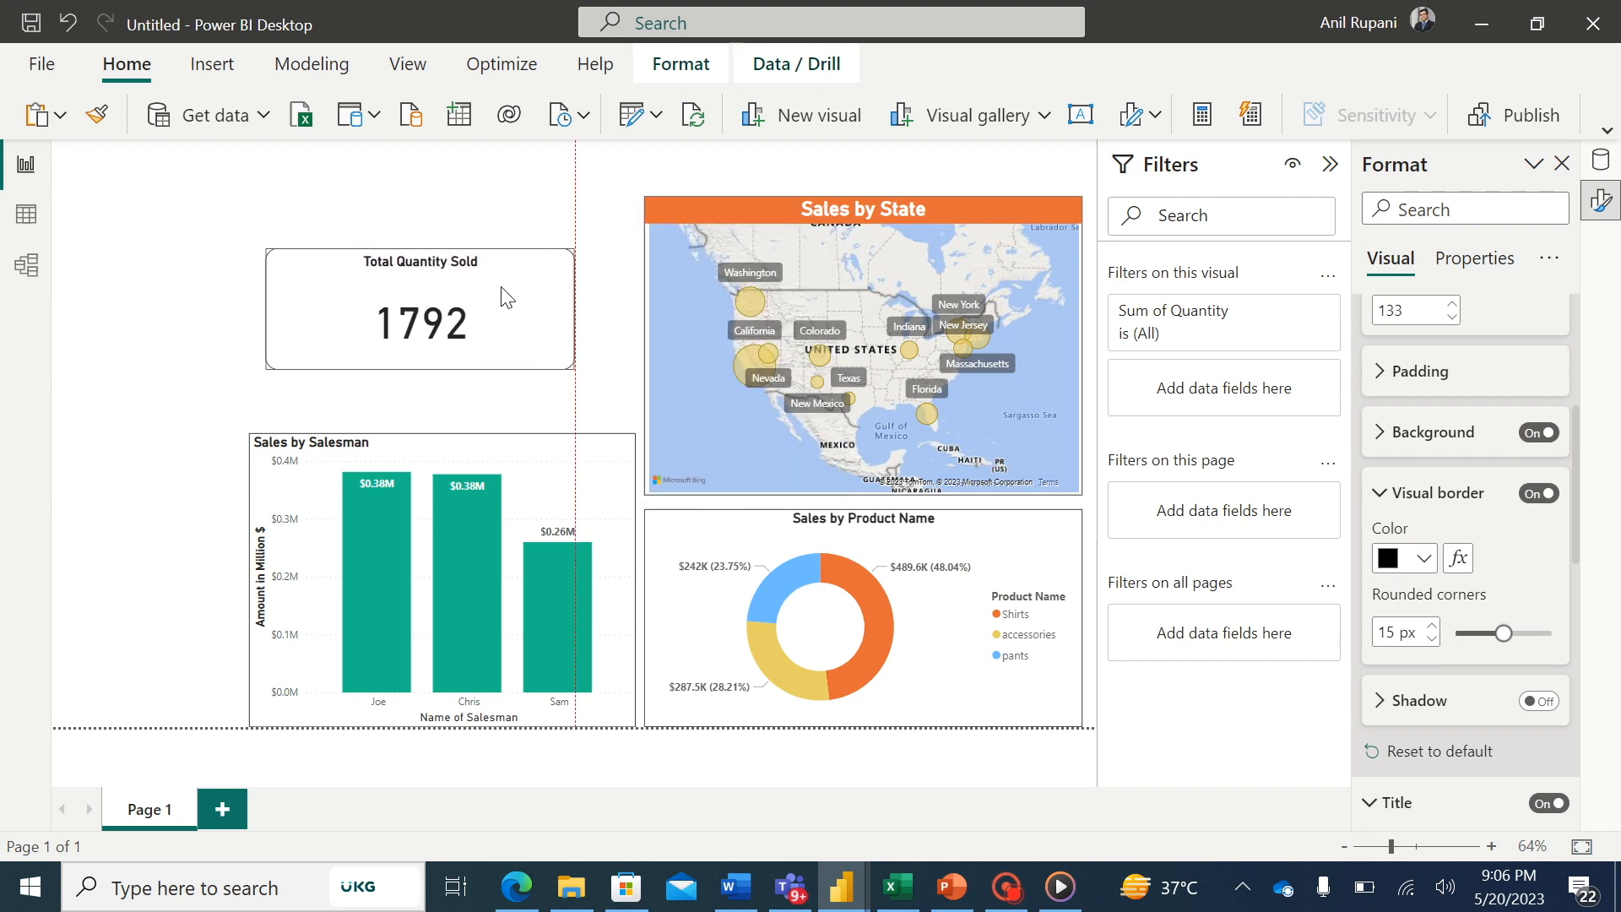
click(723, 781)
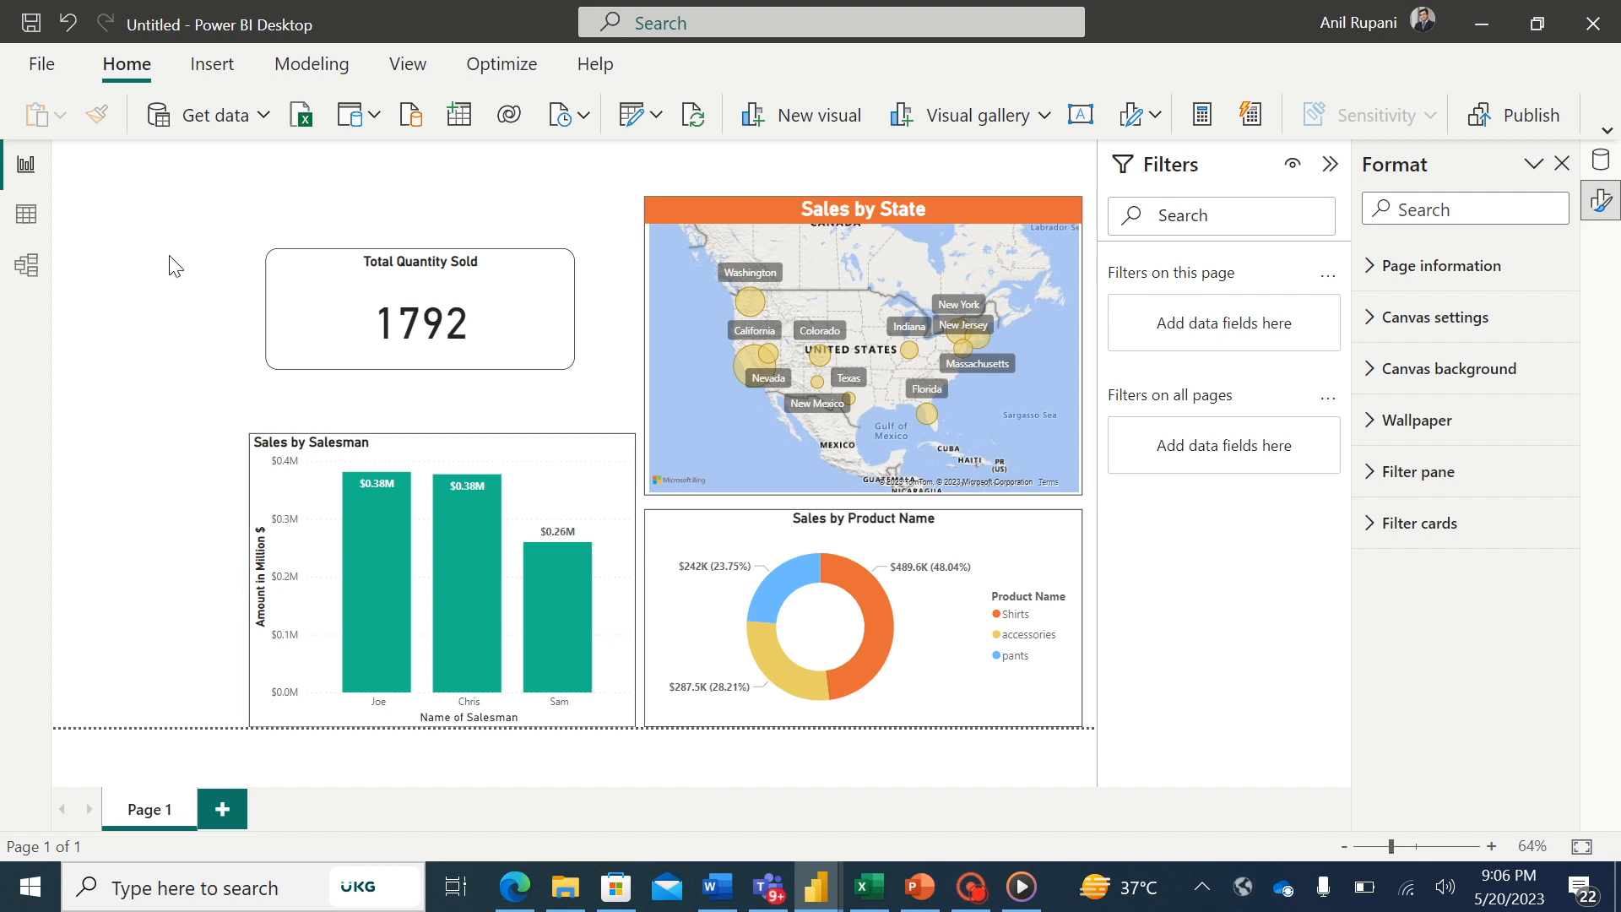
- Insert a rectangle shape and resize it into a full-height sidebar along the page's left edge, about 719 high and 229 wide
click(222, 67)
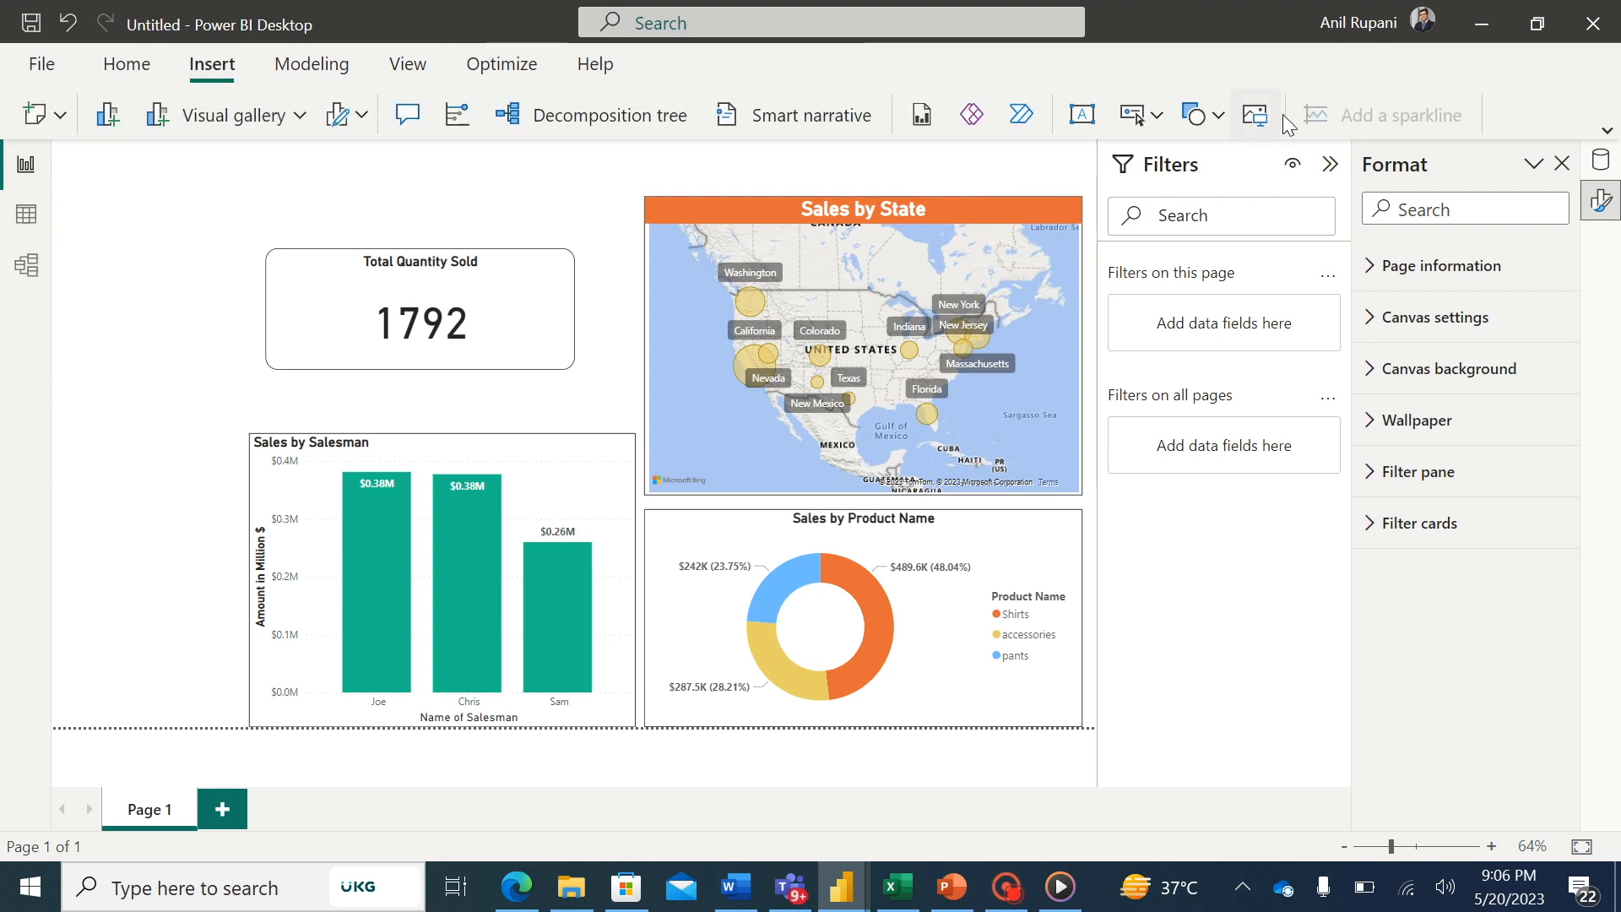
click(1218, 116)
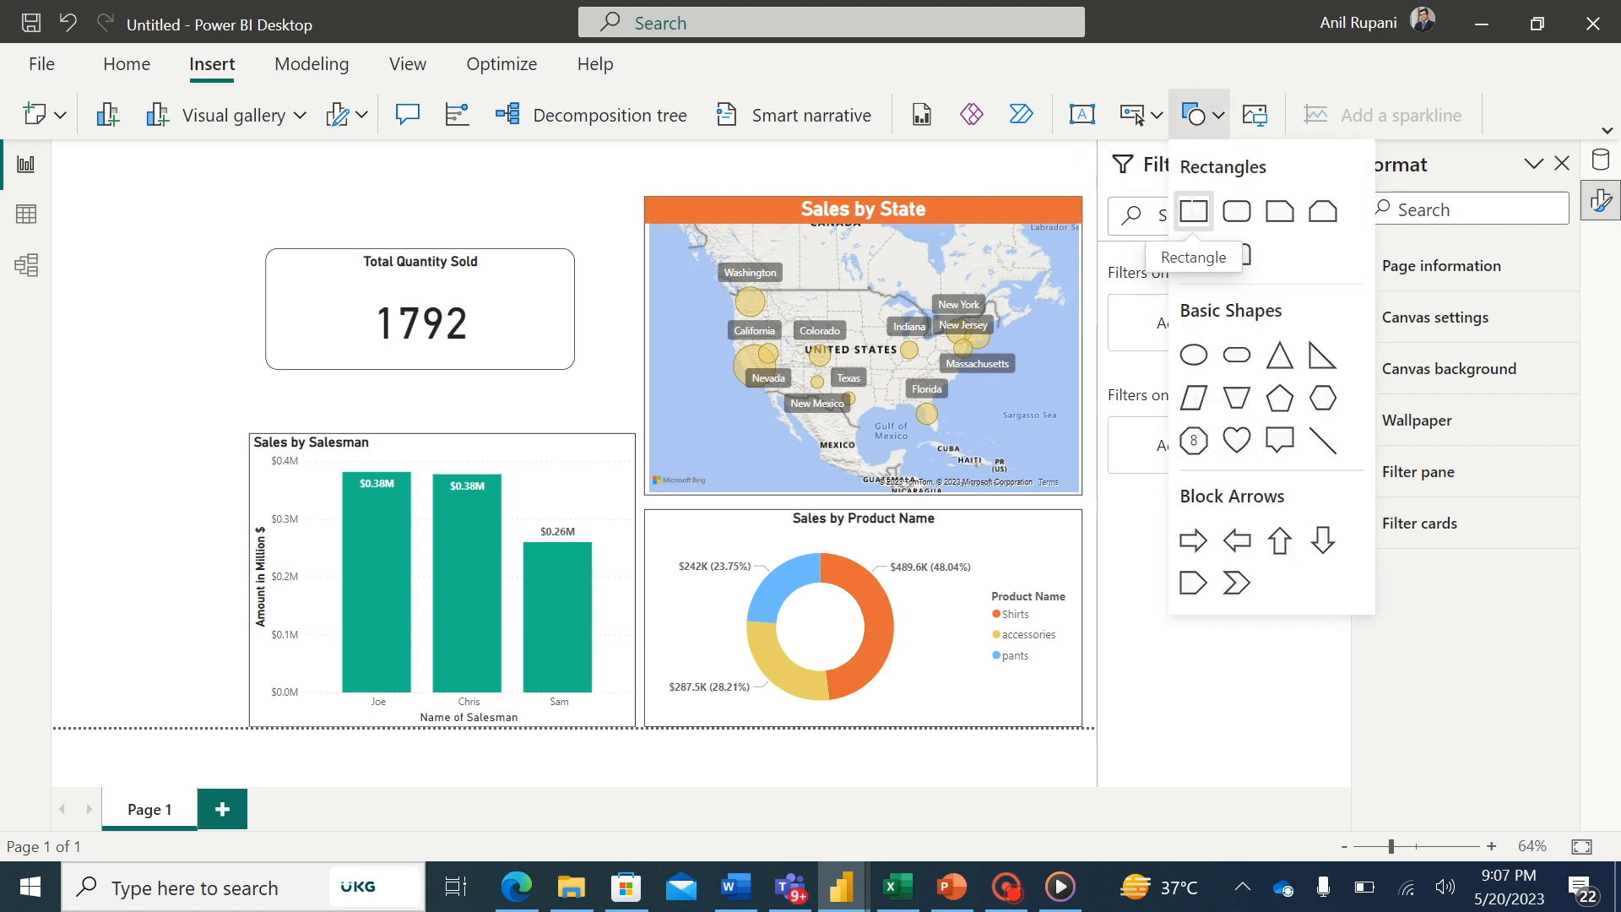
click(1193, 211)
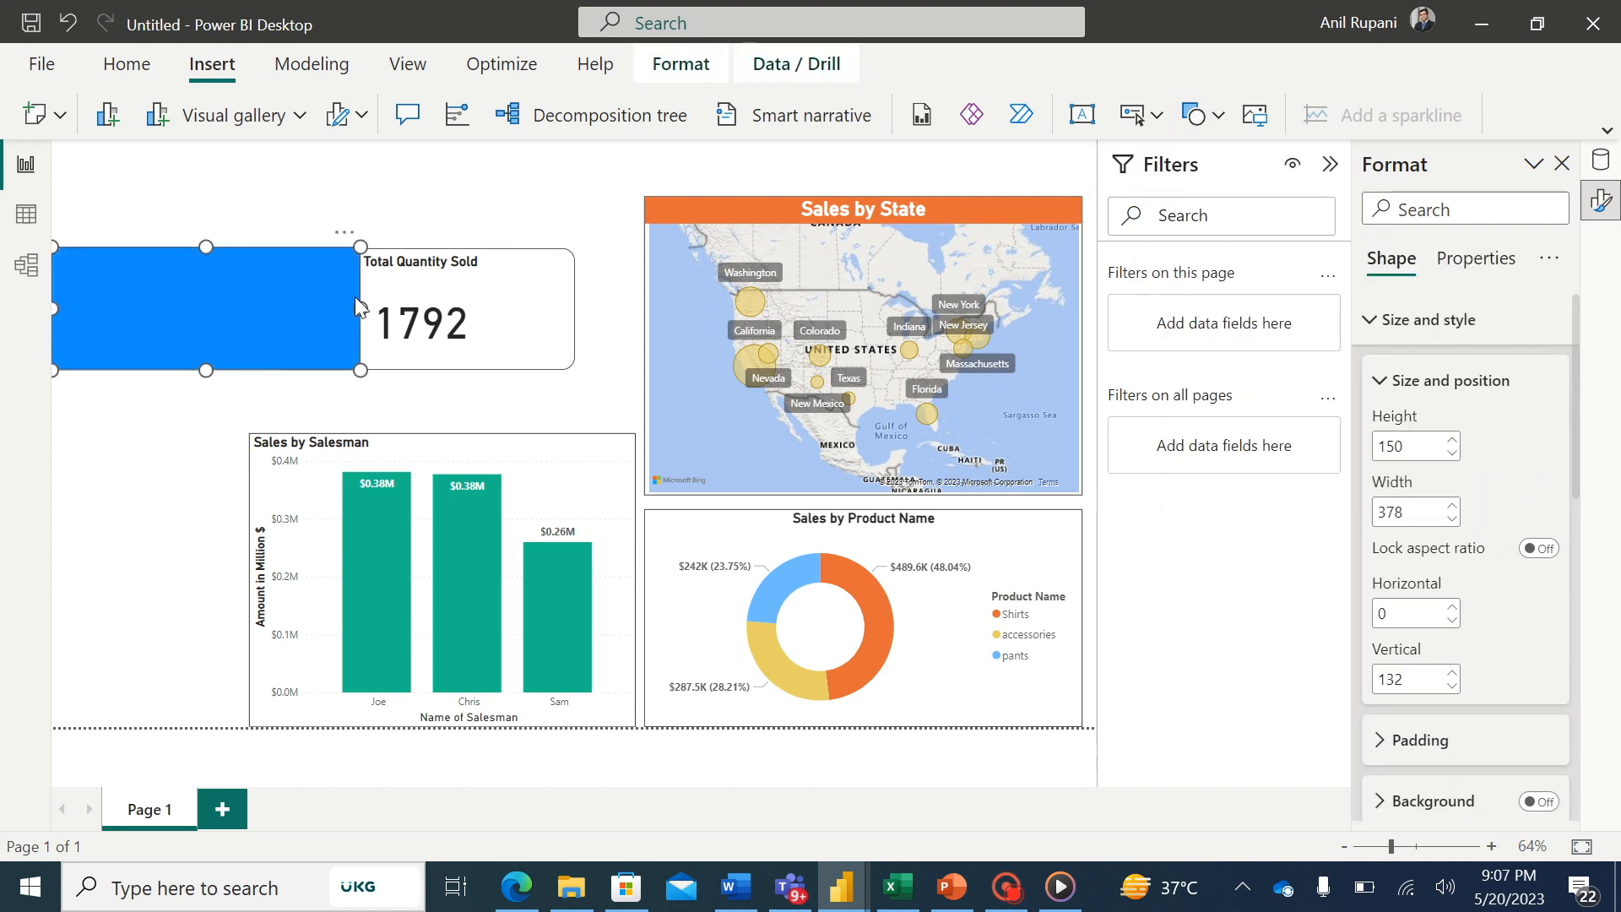
drag(206, 246, 184, 137)
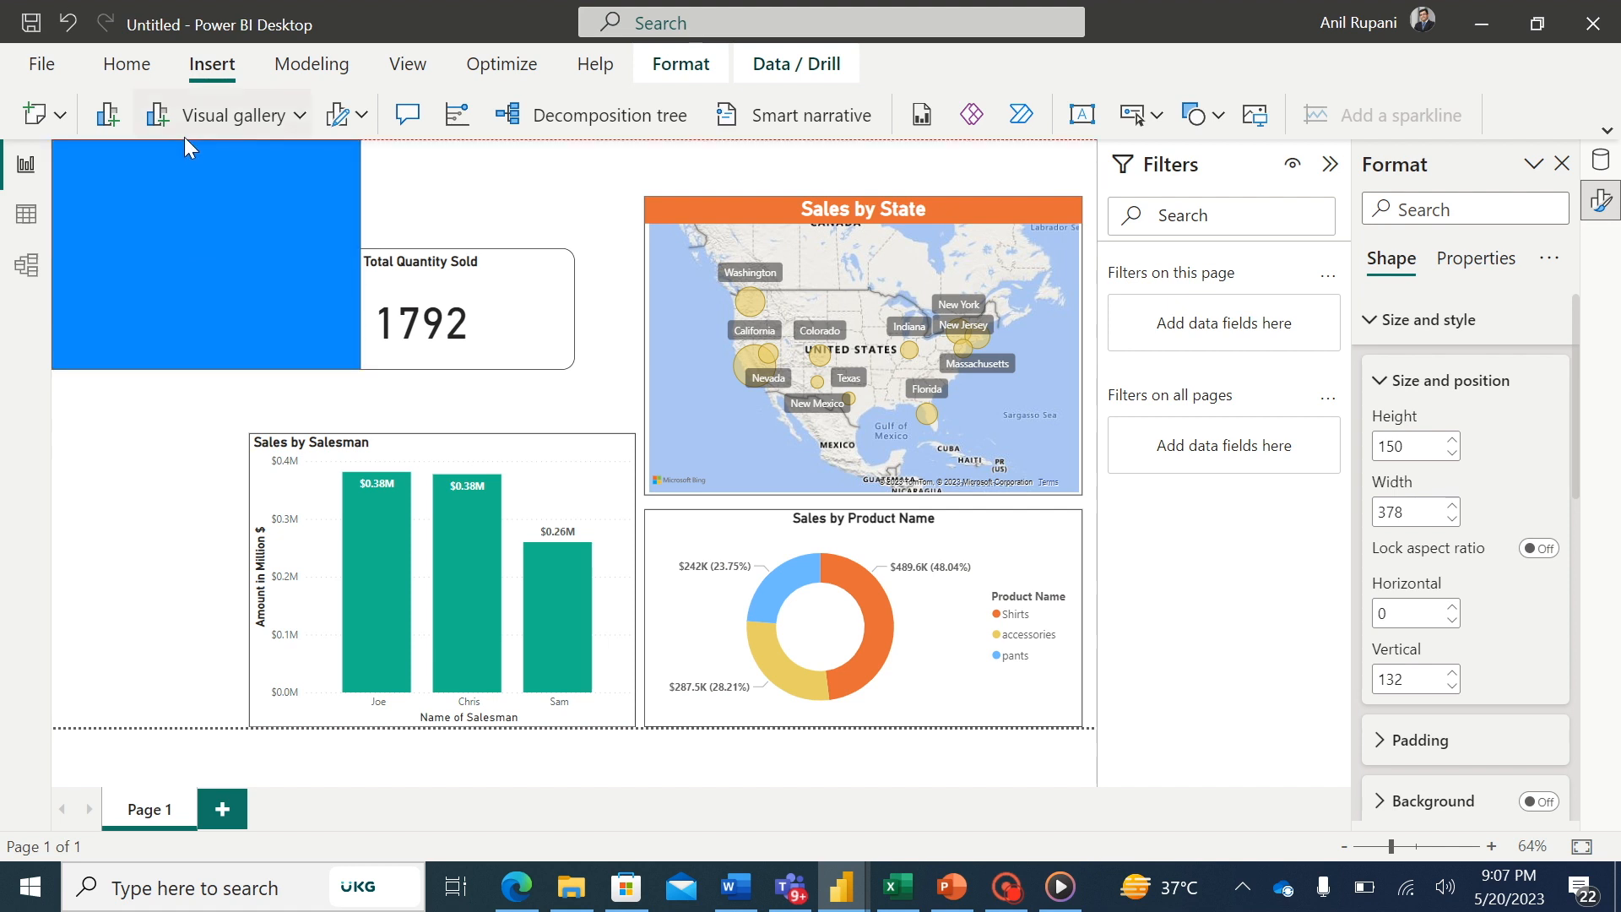
drag(369, 249, 236, 276)
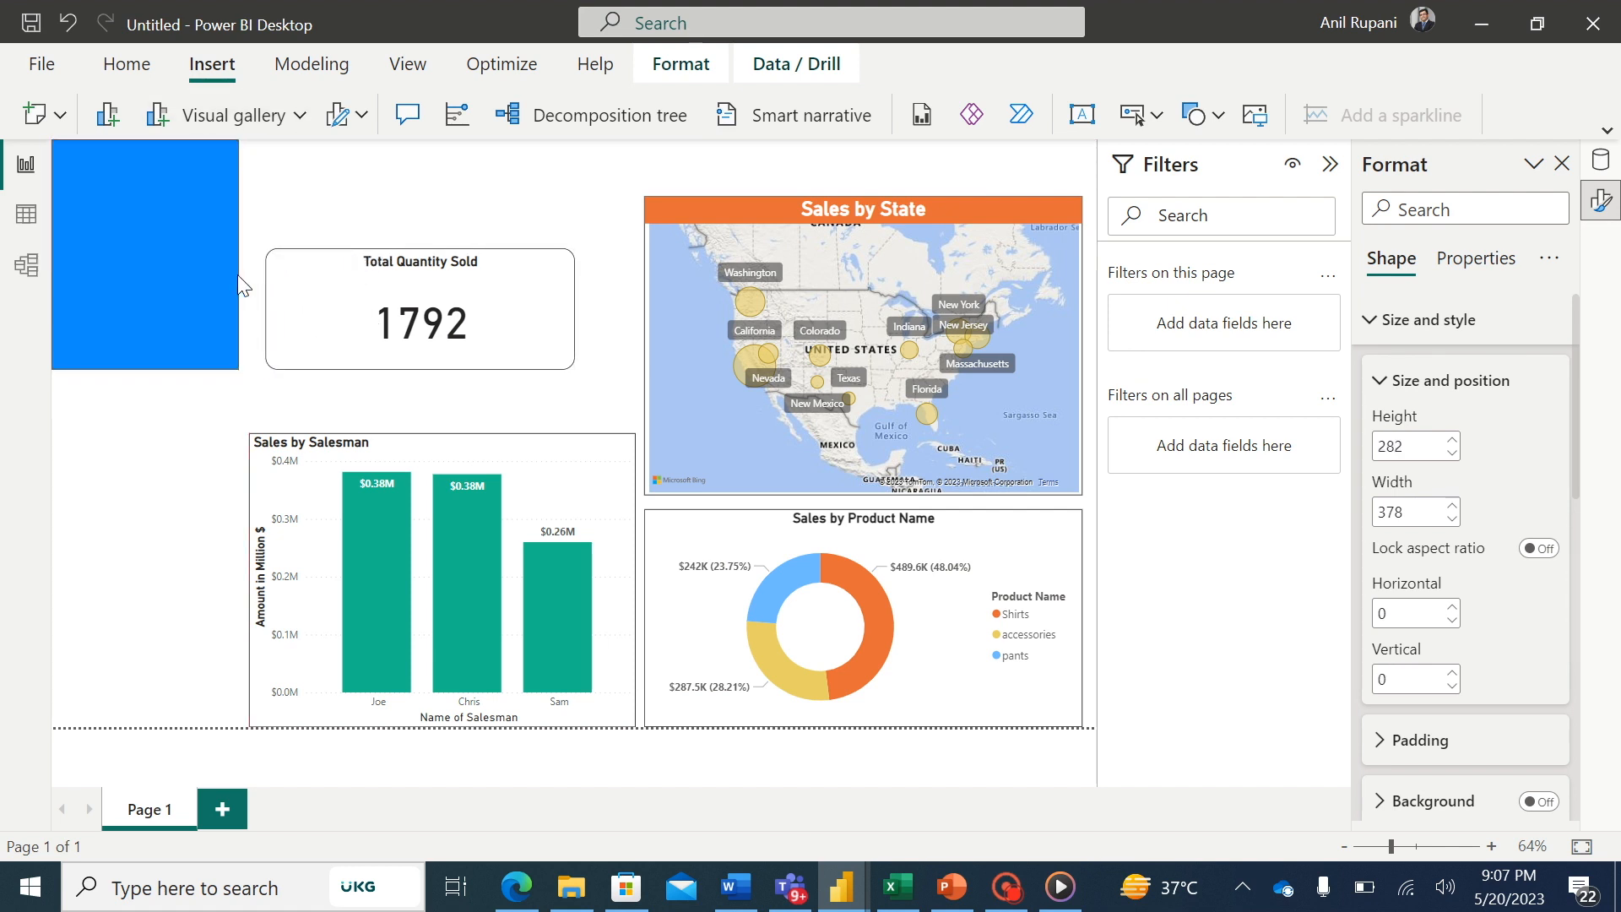
drag(144, 369, 151, 736)
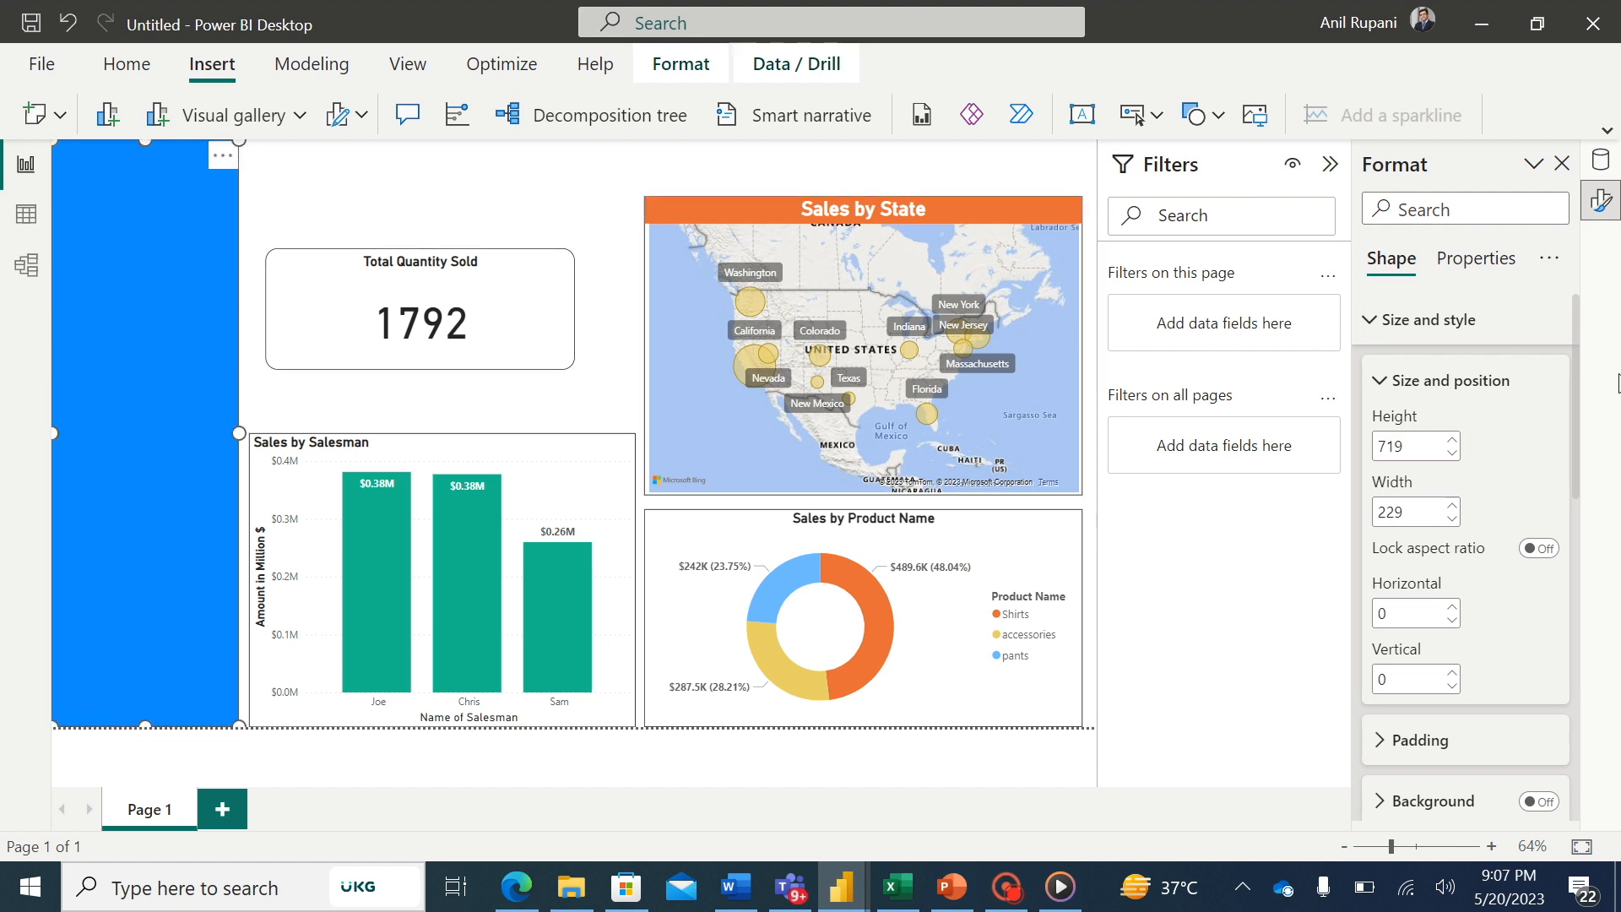
- Set the sidebar rectangle's fill color to orange and deselect it
drag(1577, 440, 1578, 385)
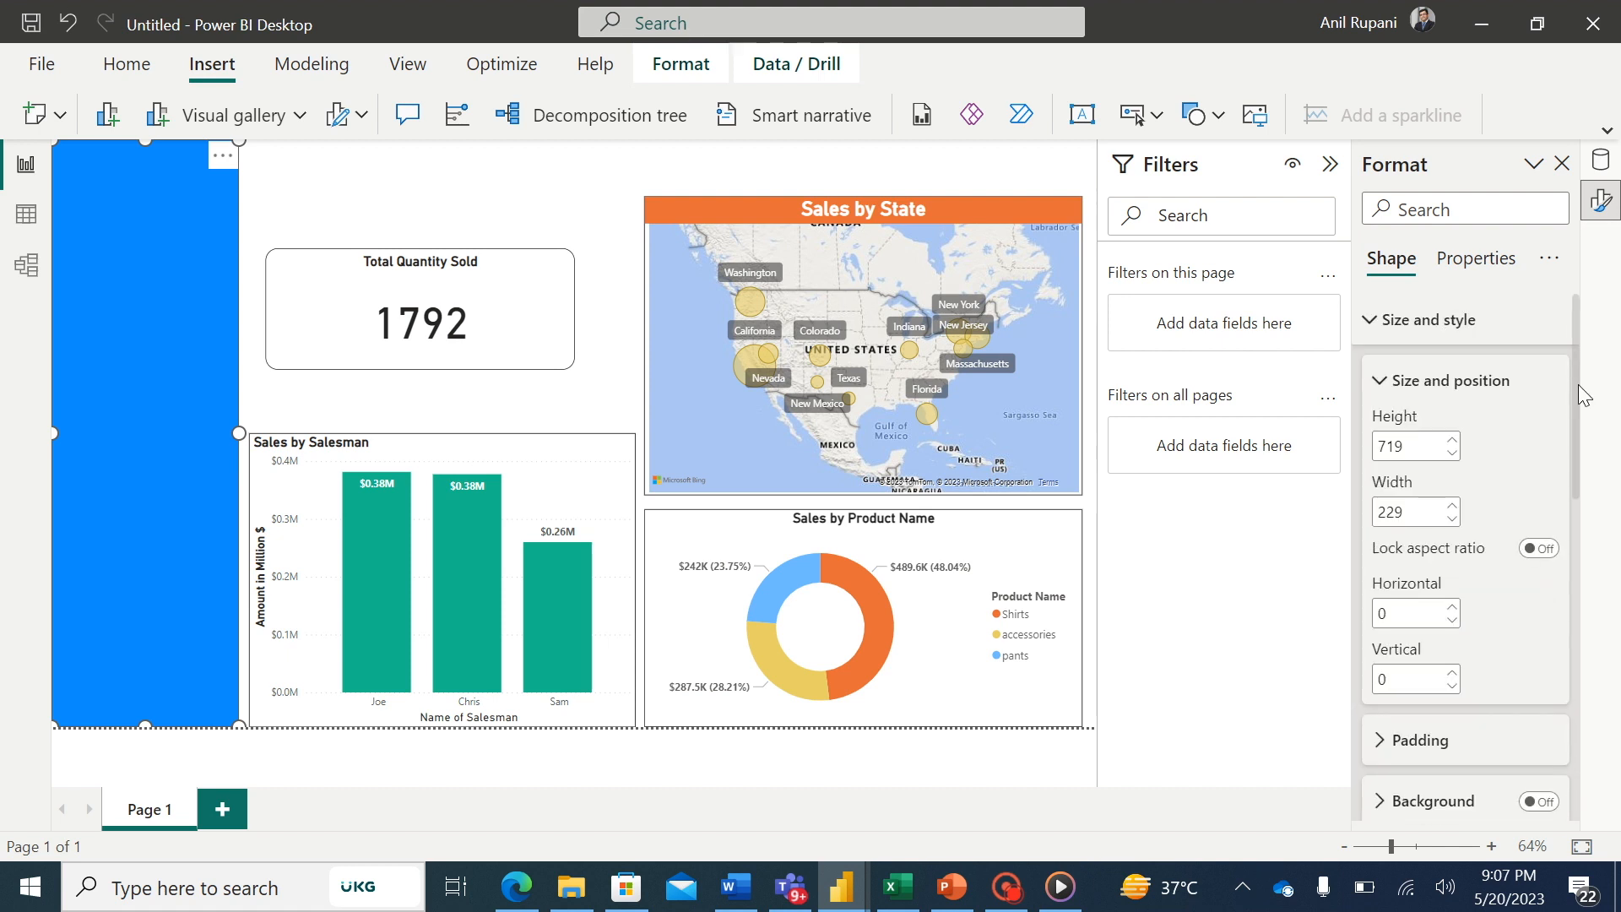
click(1379, 386)
scroll(1424, 633, down, 5)
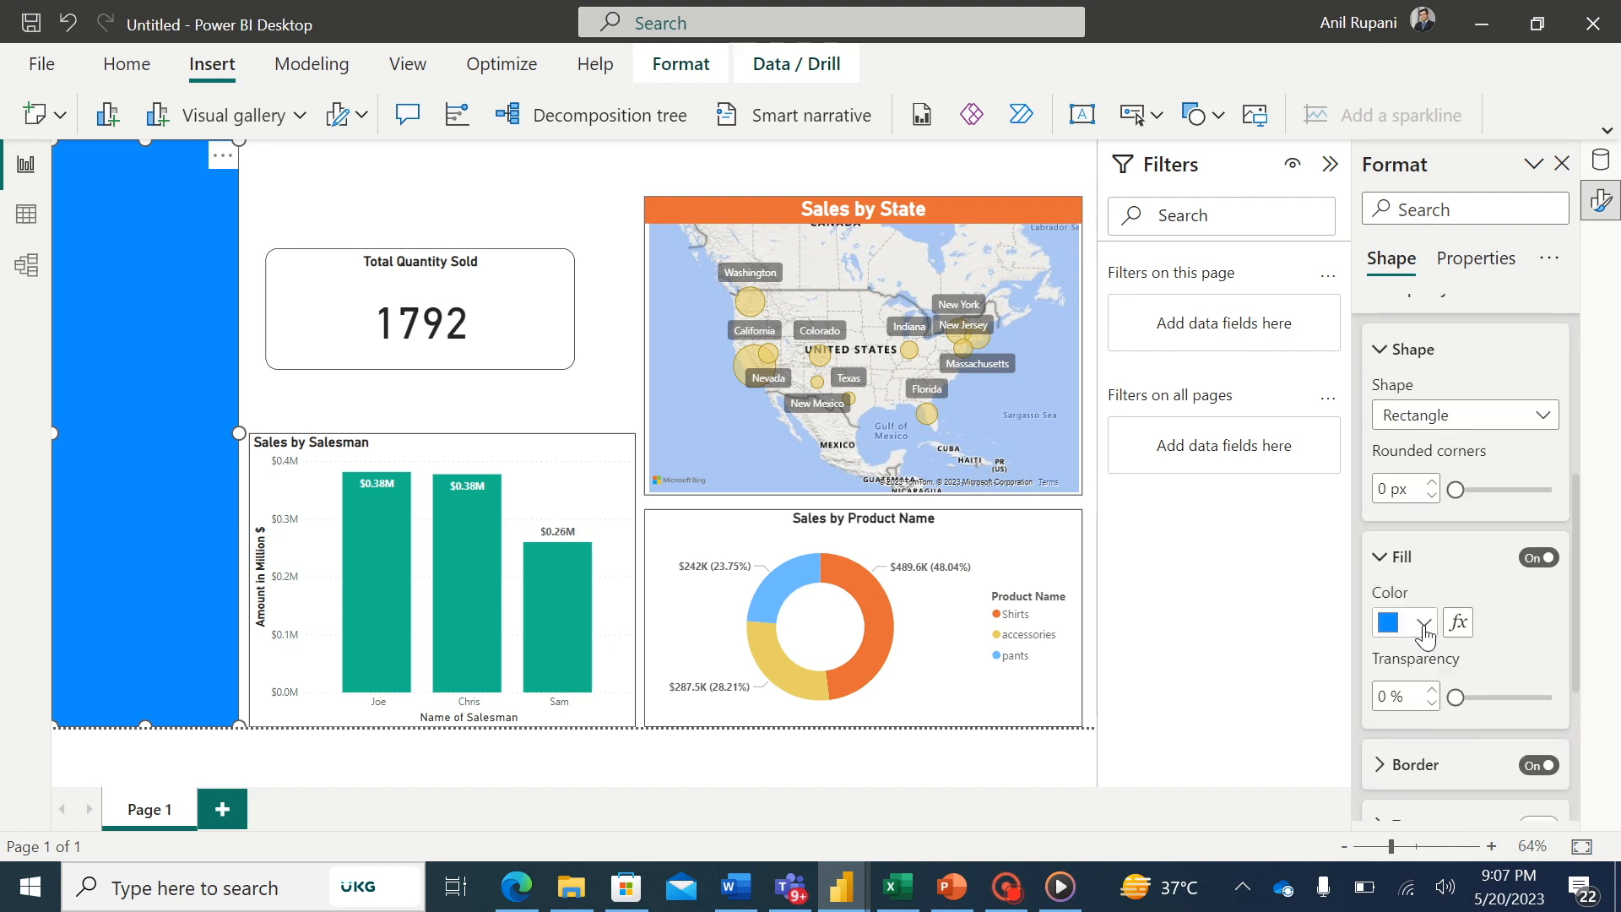
click(1424, 629)
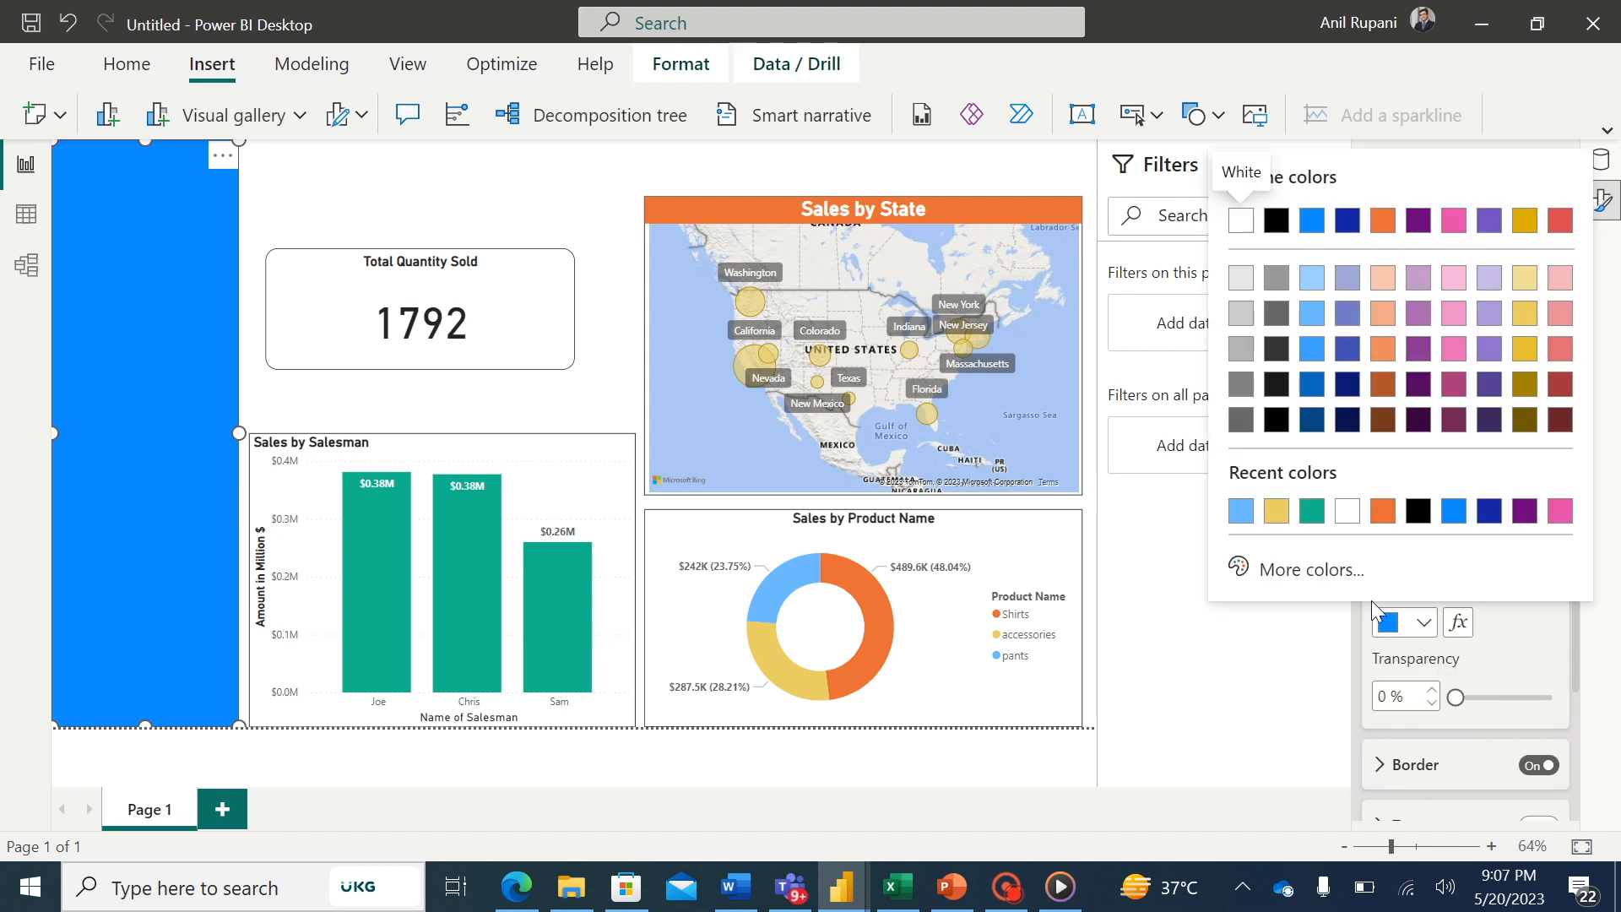
click(1372, 507)
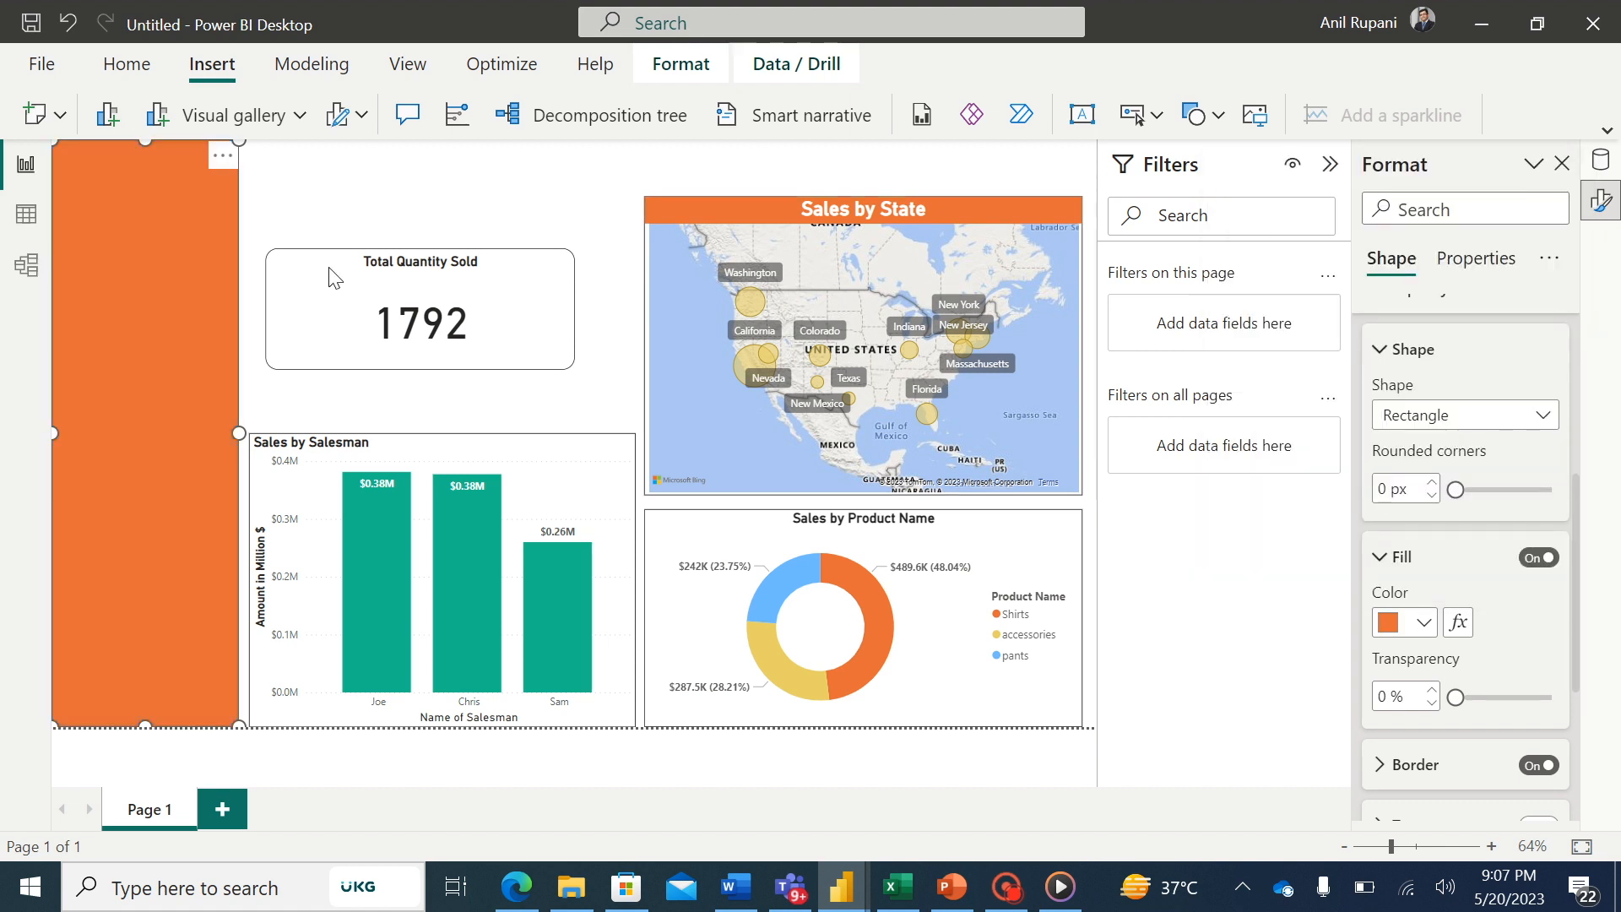
click(322, 208)
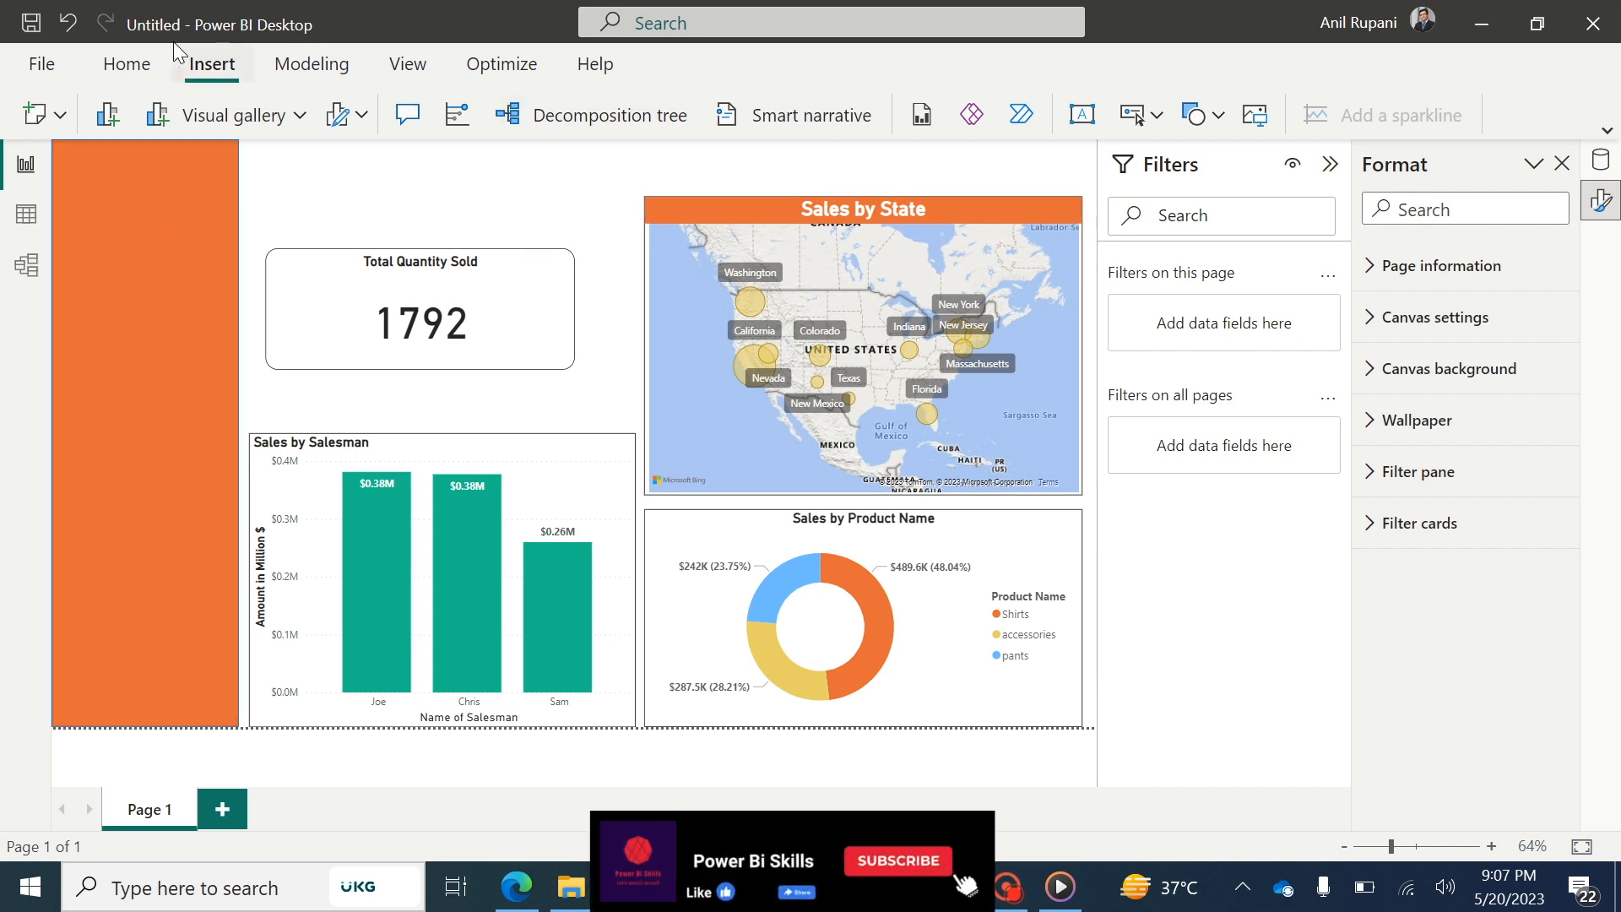
- Insert a slicer visual, reduce its height and width, and place it within the orange sidebar
click(131, 68)
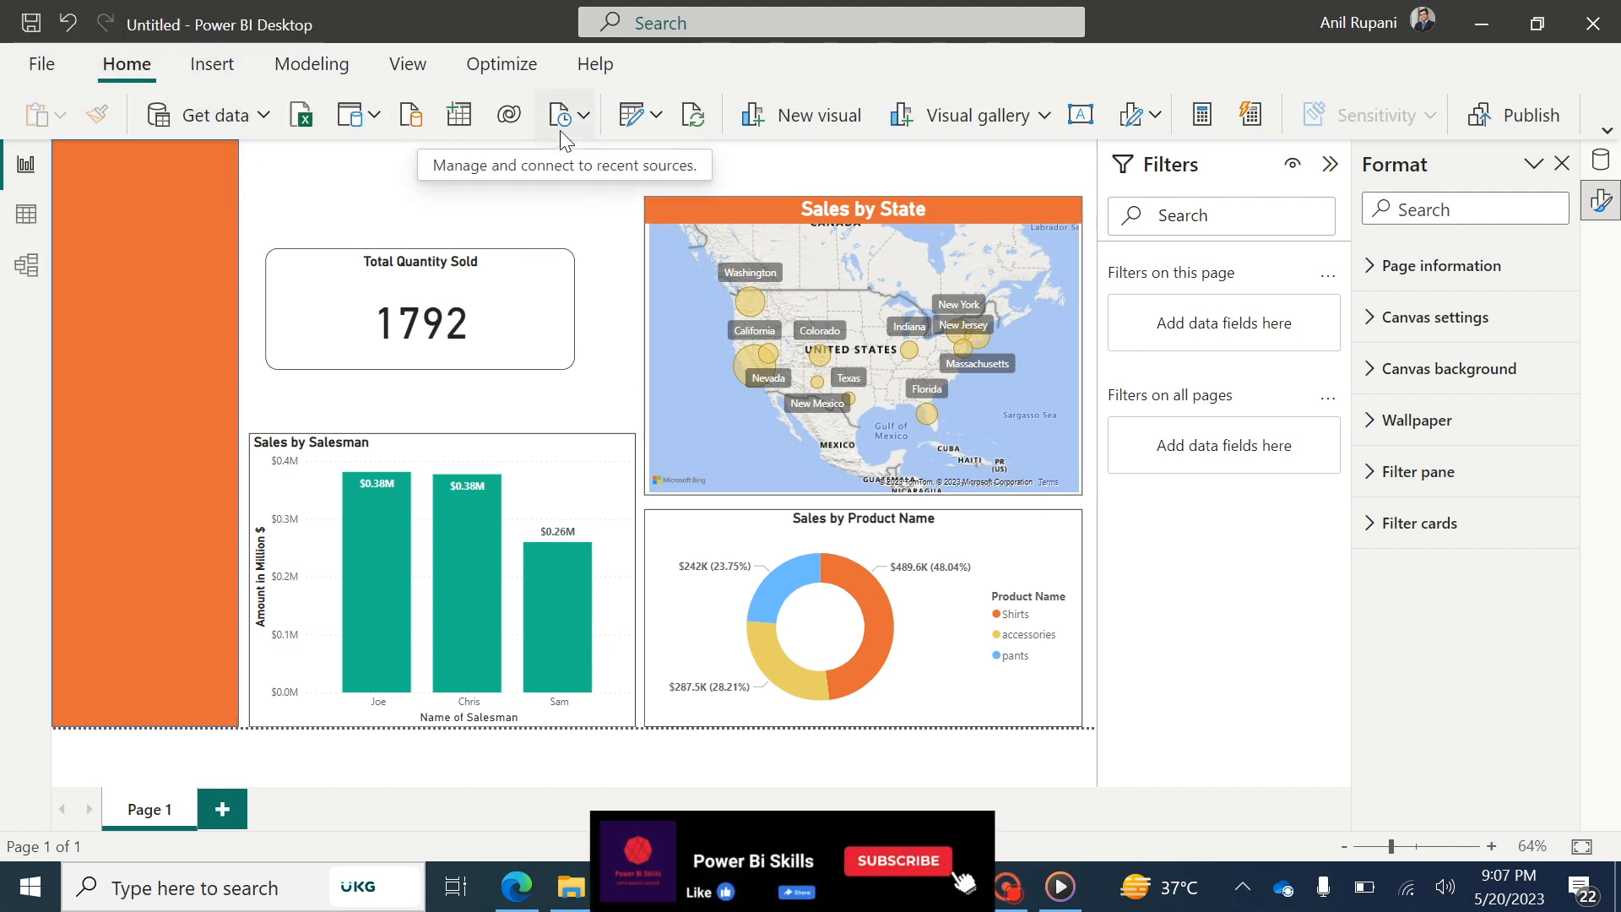
click(815, 118)
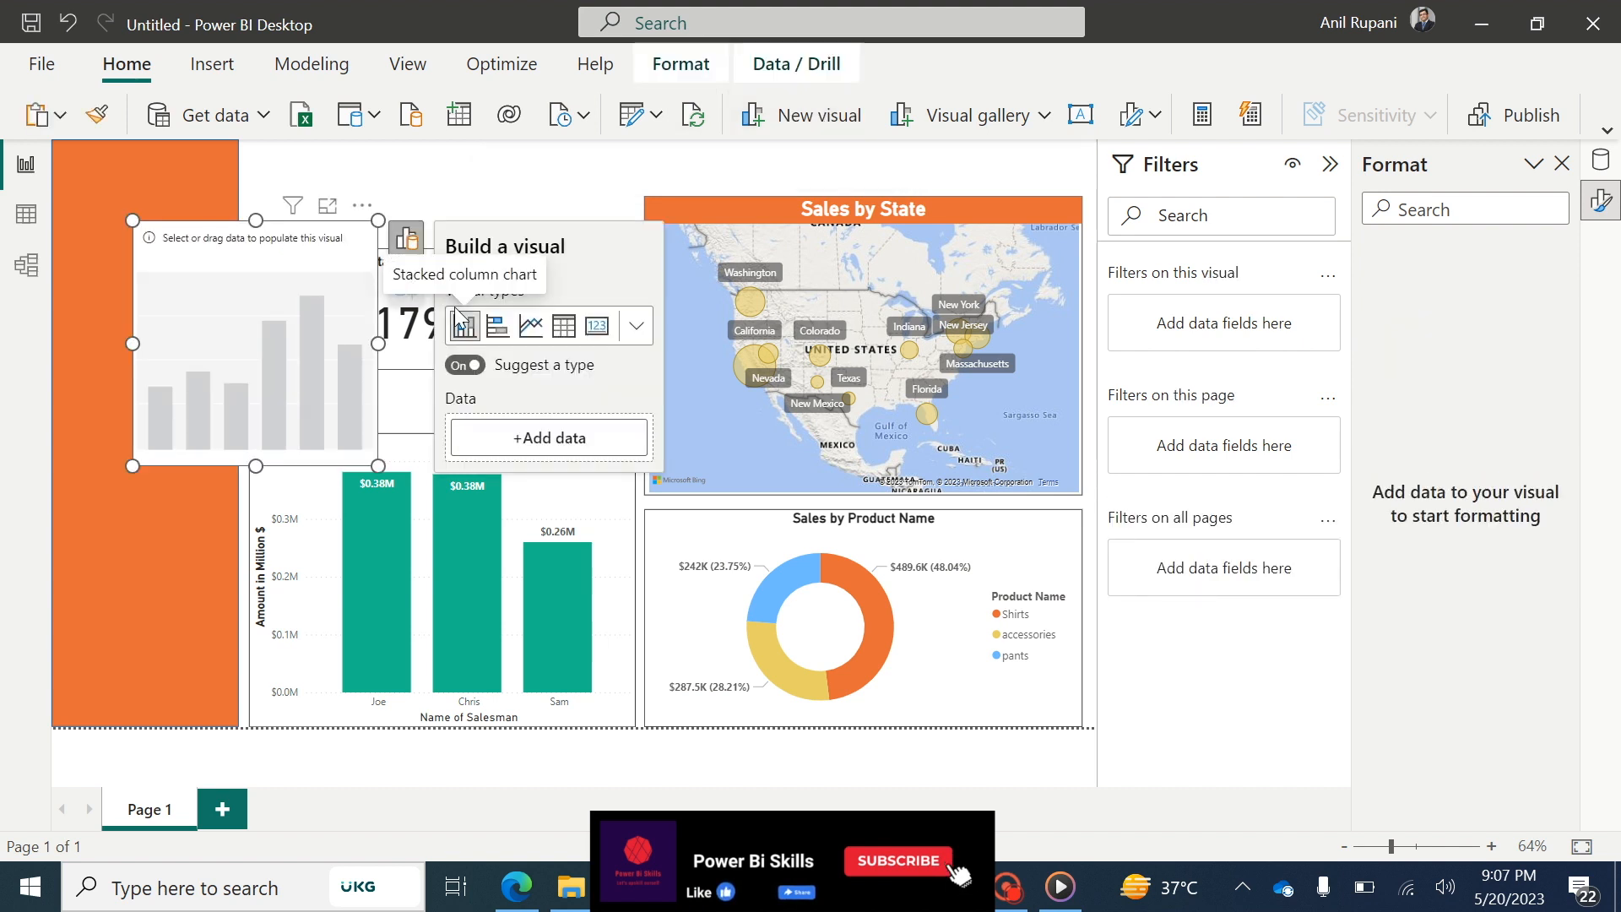
click(635, 333)
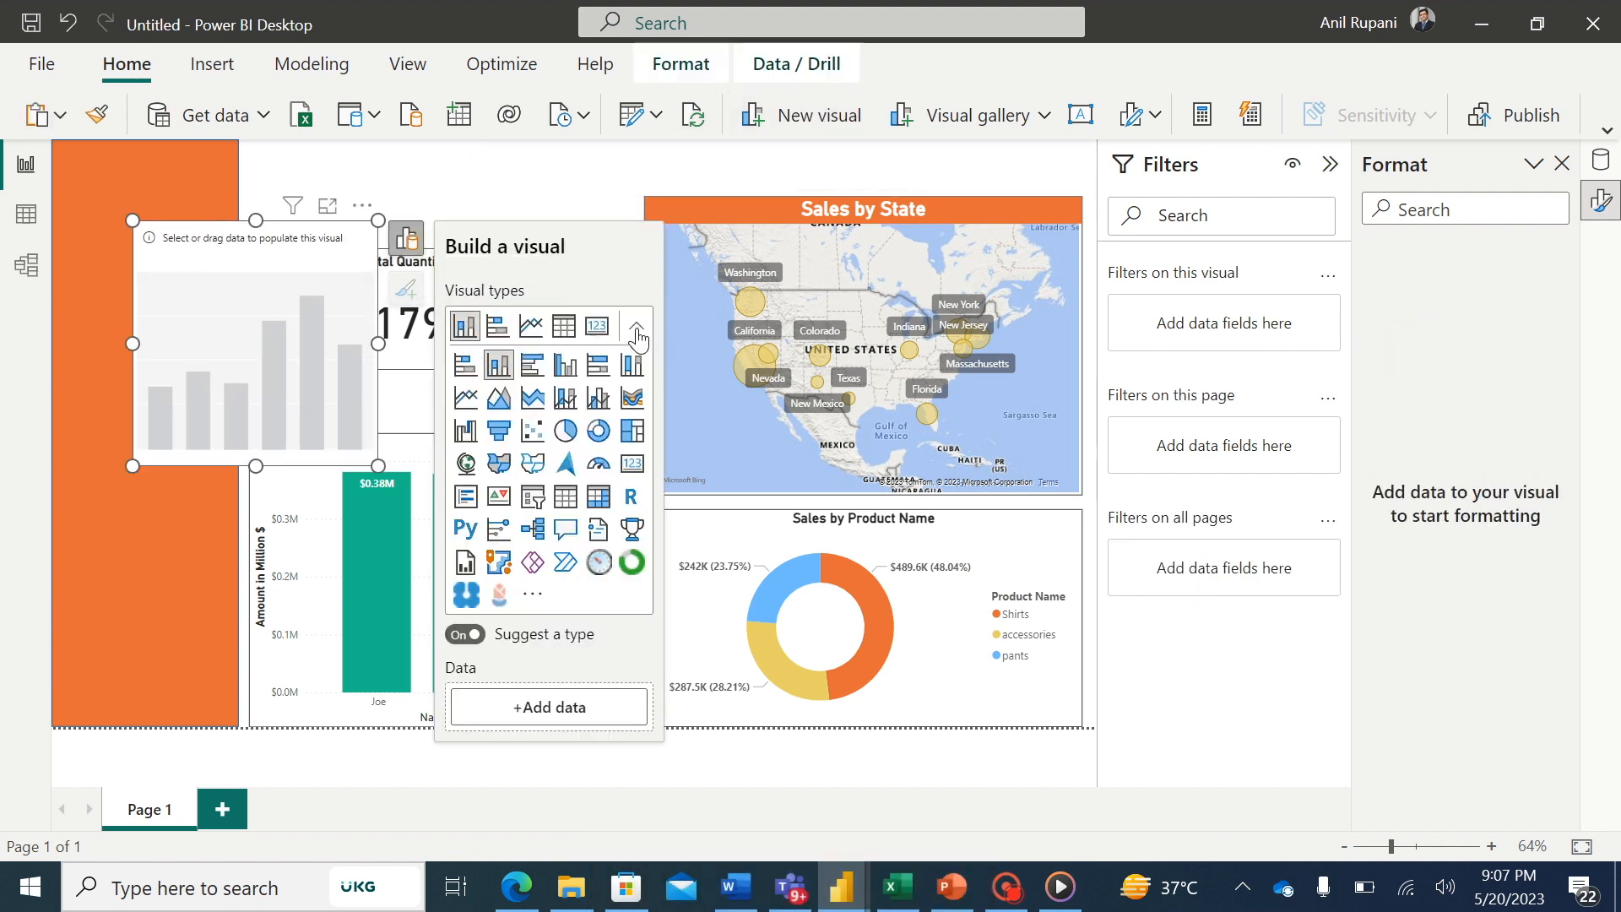
click(533, 497)
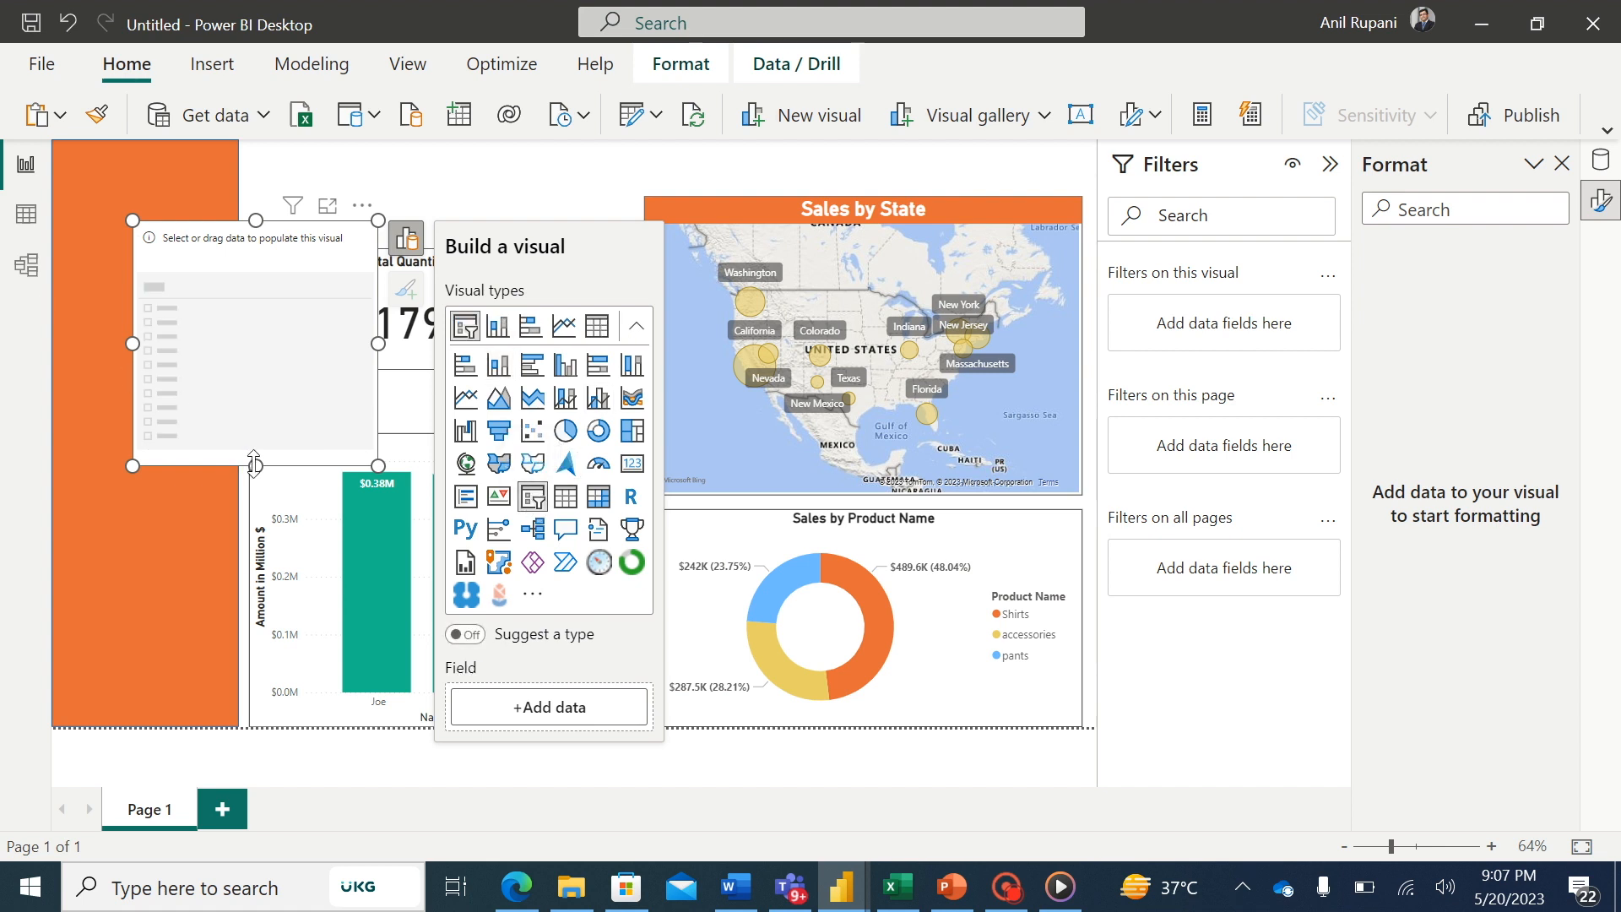
drag(257, 386, 181, 376)
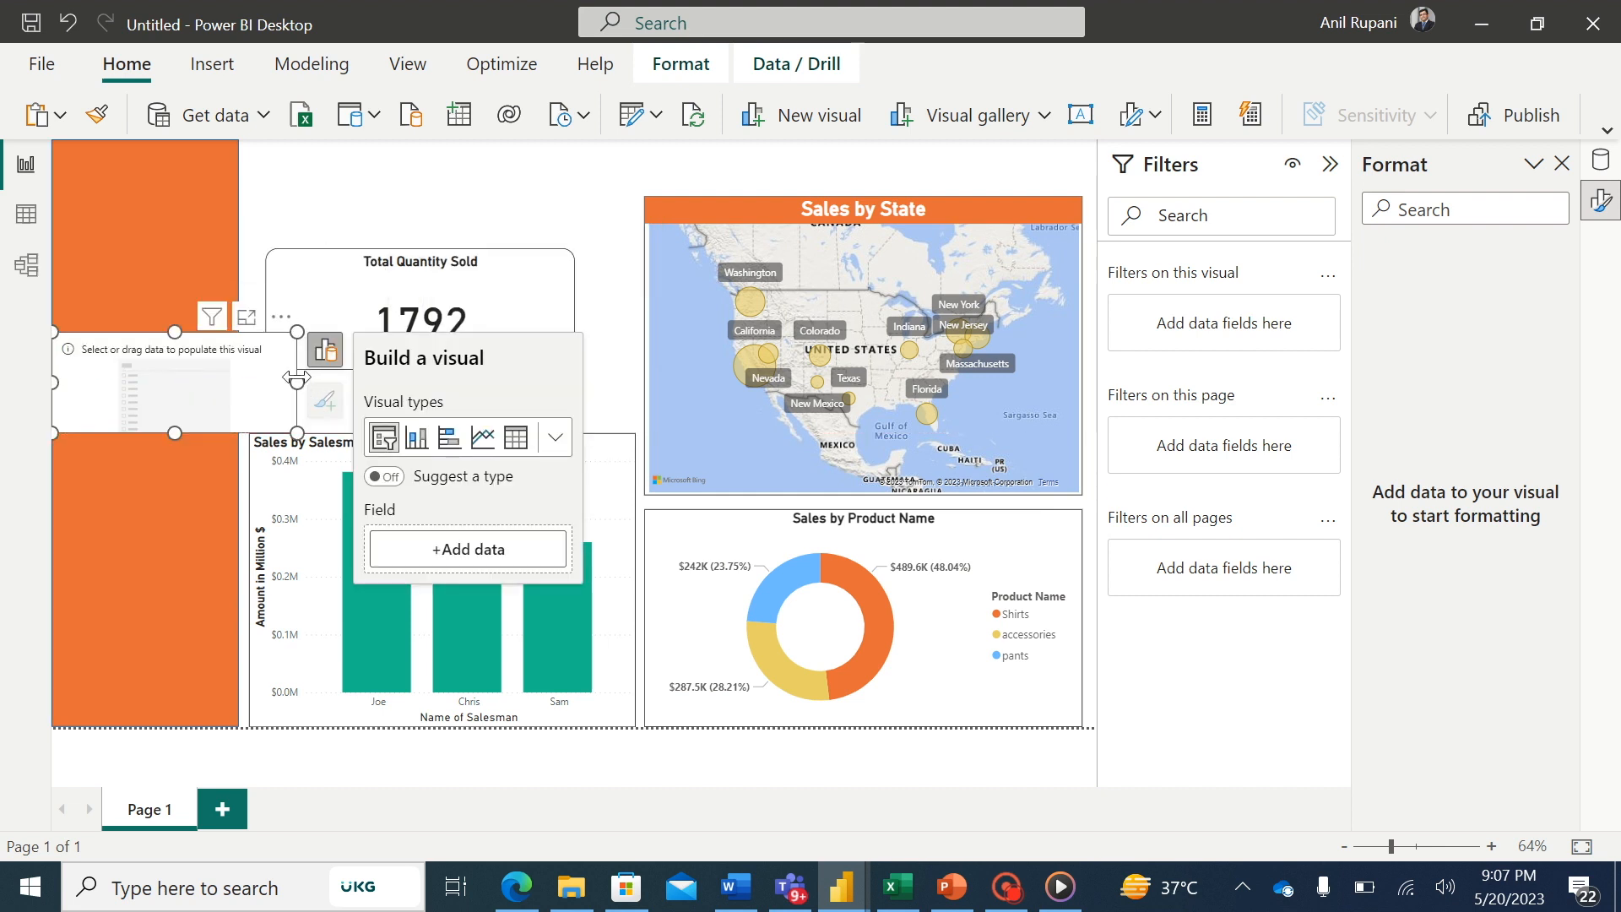
drag(296, 382, 229, 382)
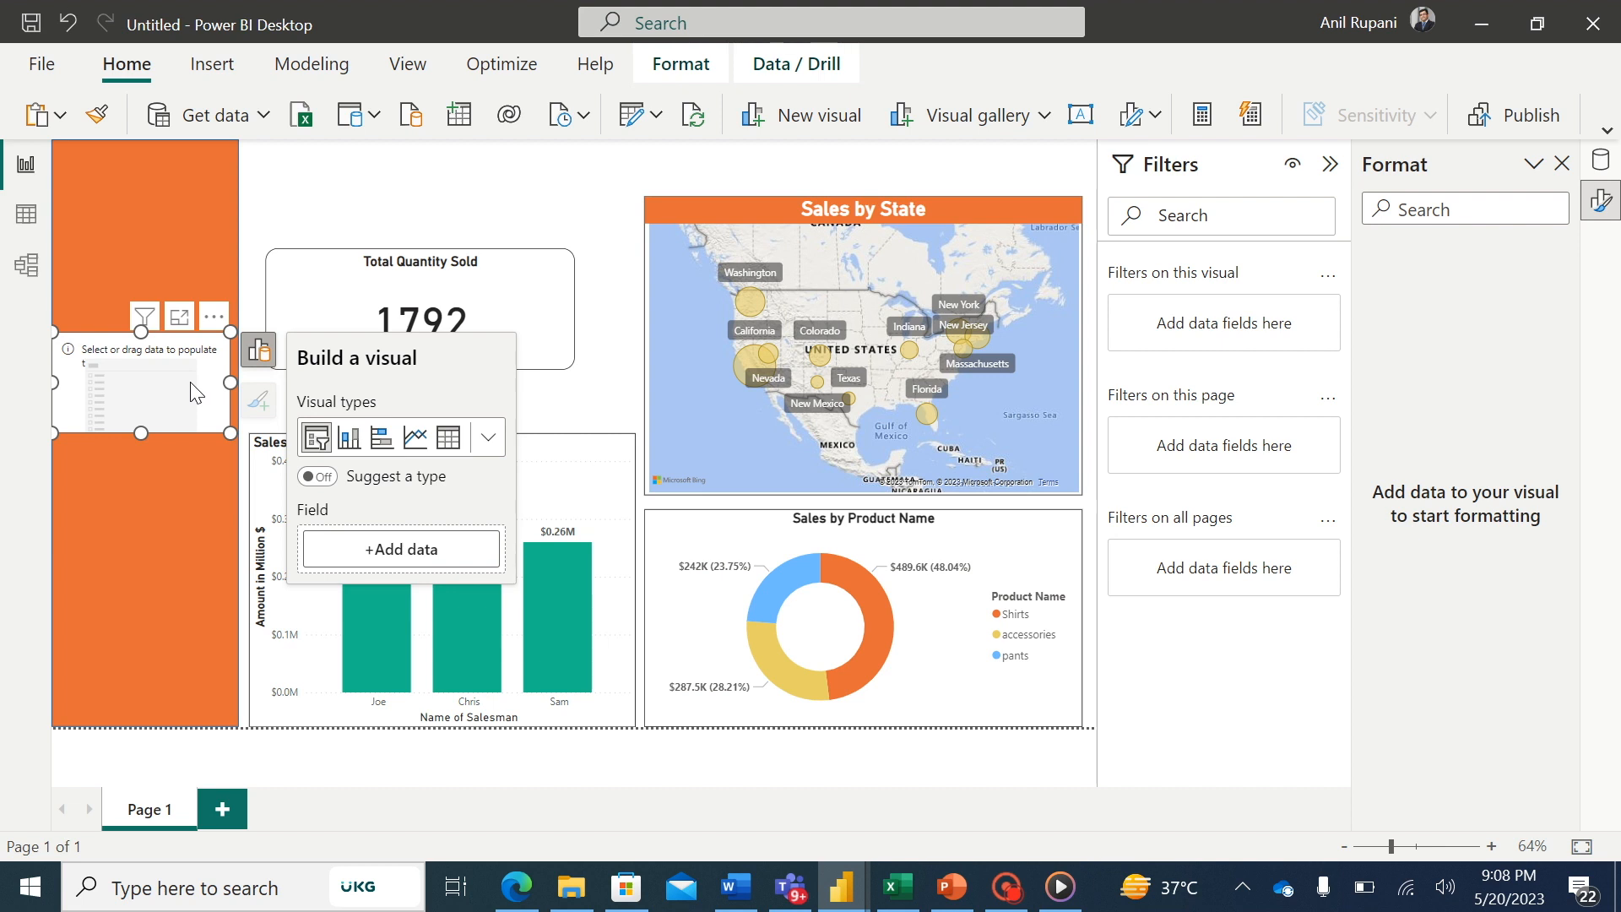
- Nudge the empty slicer slightly right within the orange sidebar and shorten it from its lower edge
key(Right)
key(Right)
key(Right)
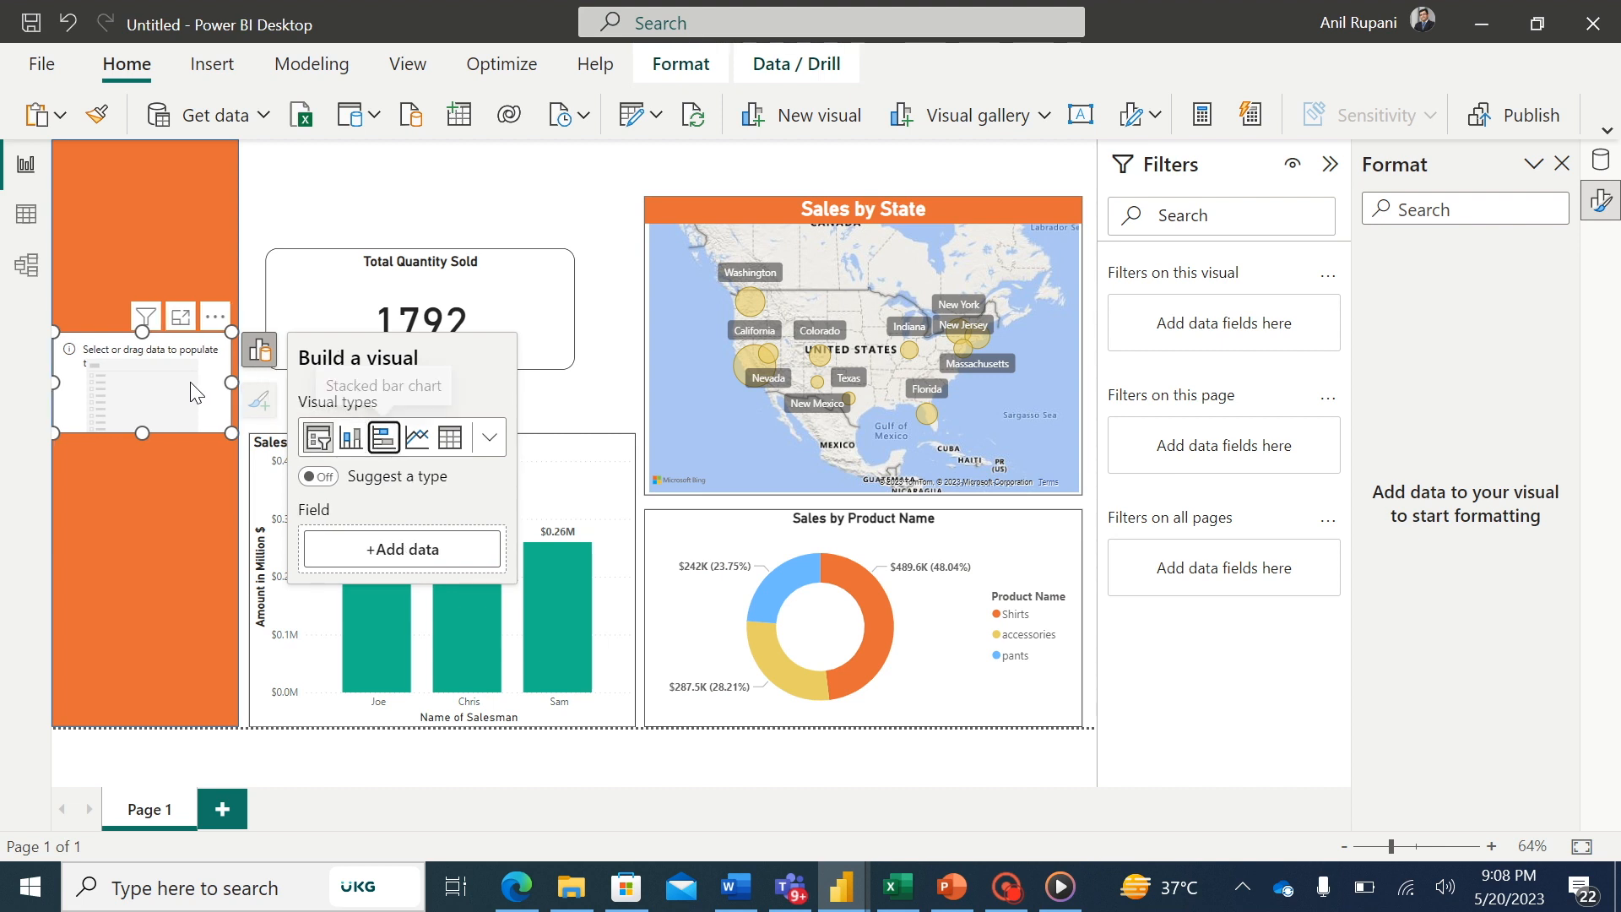
drag(142, 431, 140, 412)
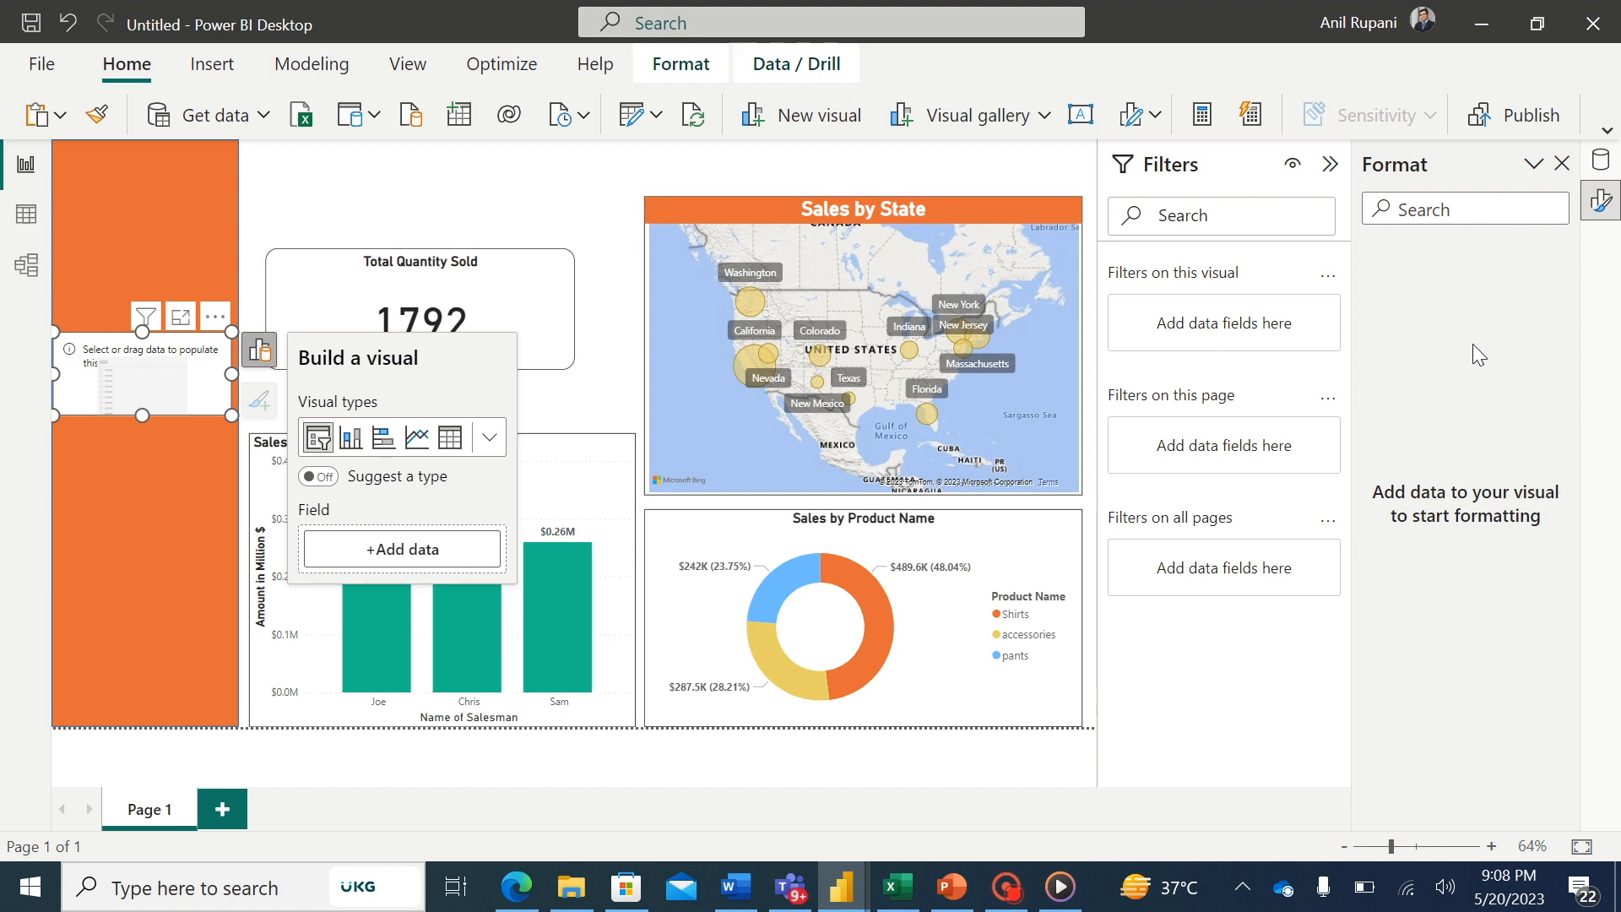
- Assign the Product Name field from Sales Dataset to the slicer and turn off its slicer header
click(1601, 160)
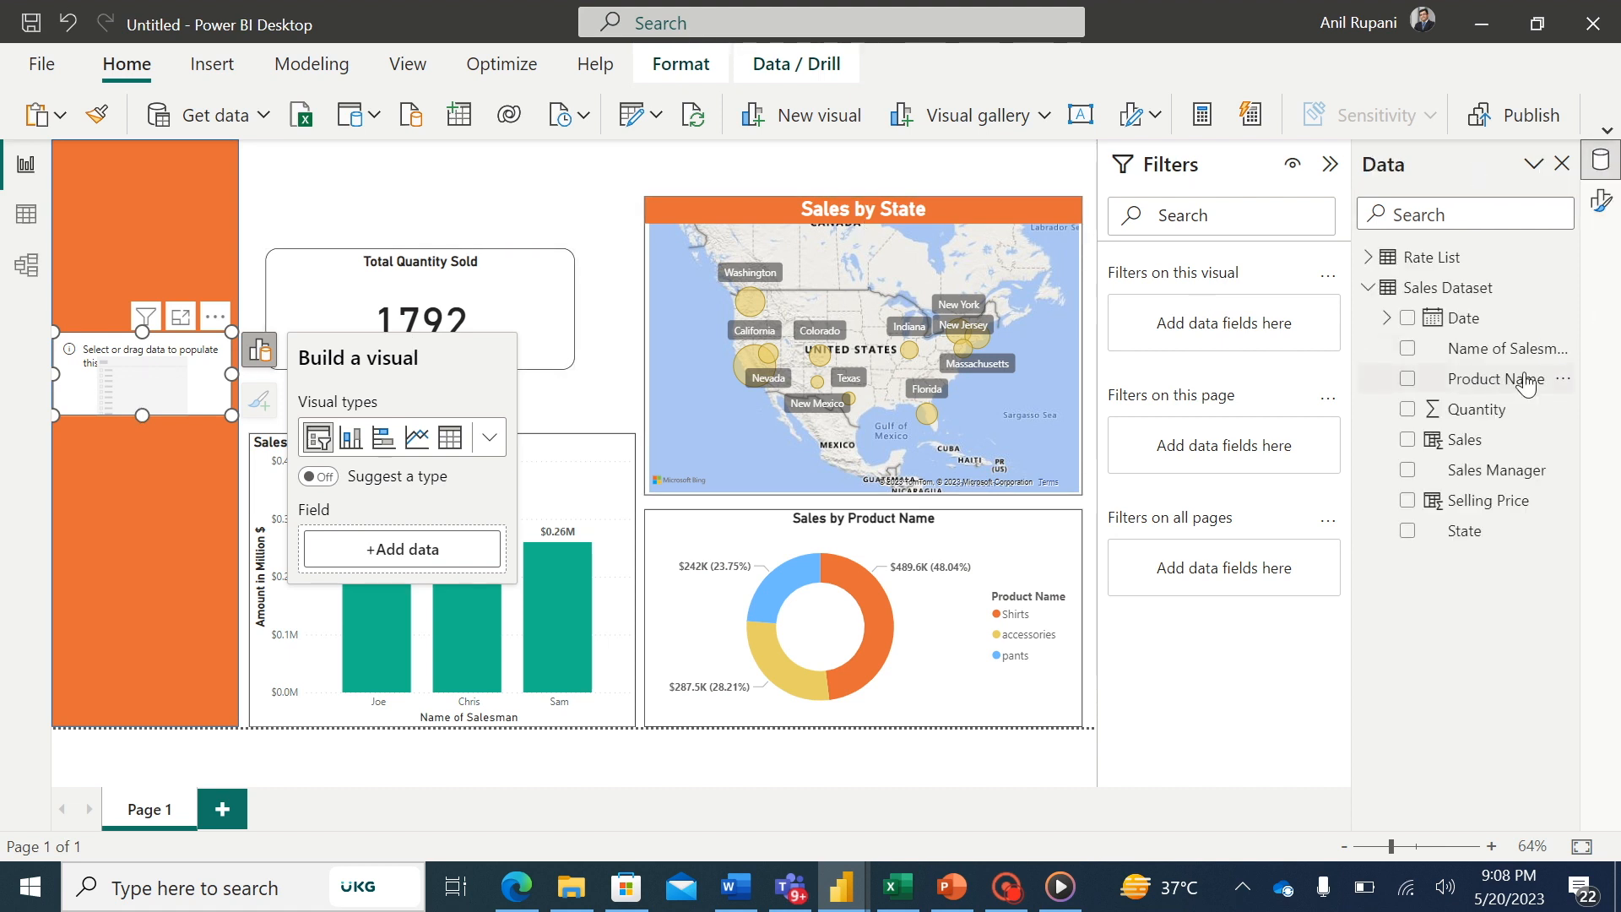
drag(1526, 382, 445, 557)
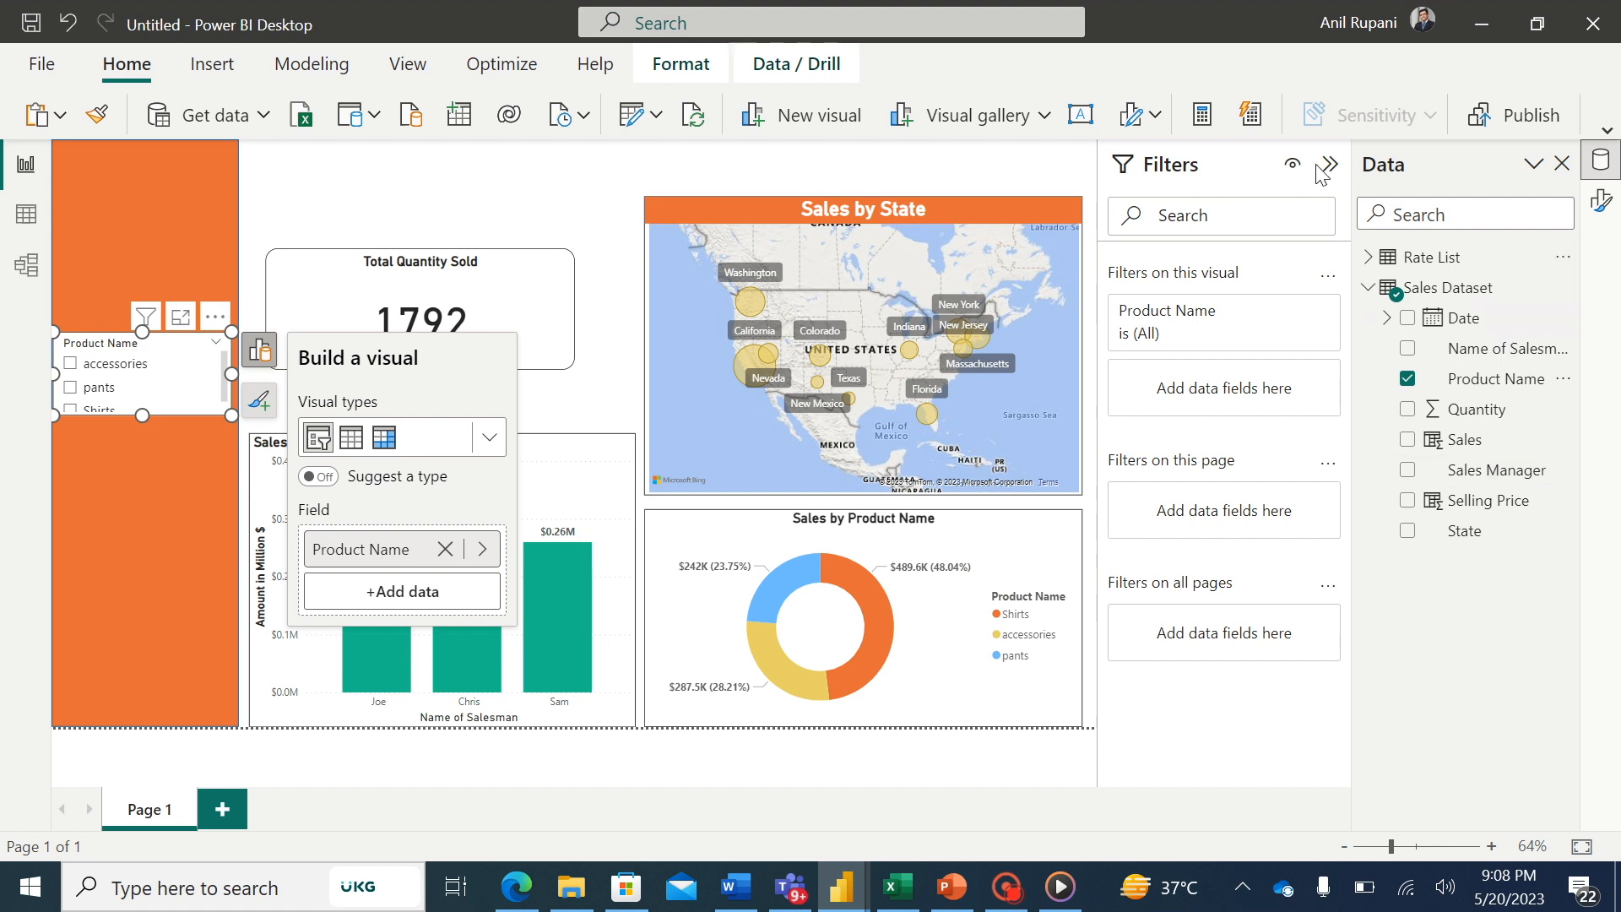
click(1600, 200)
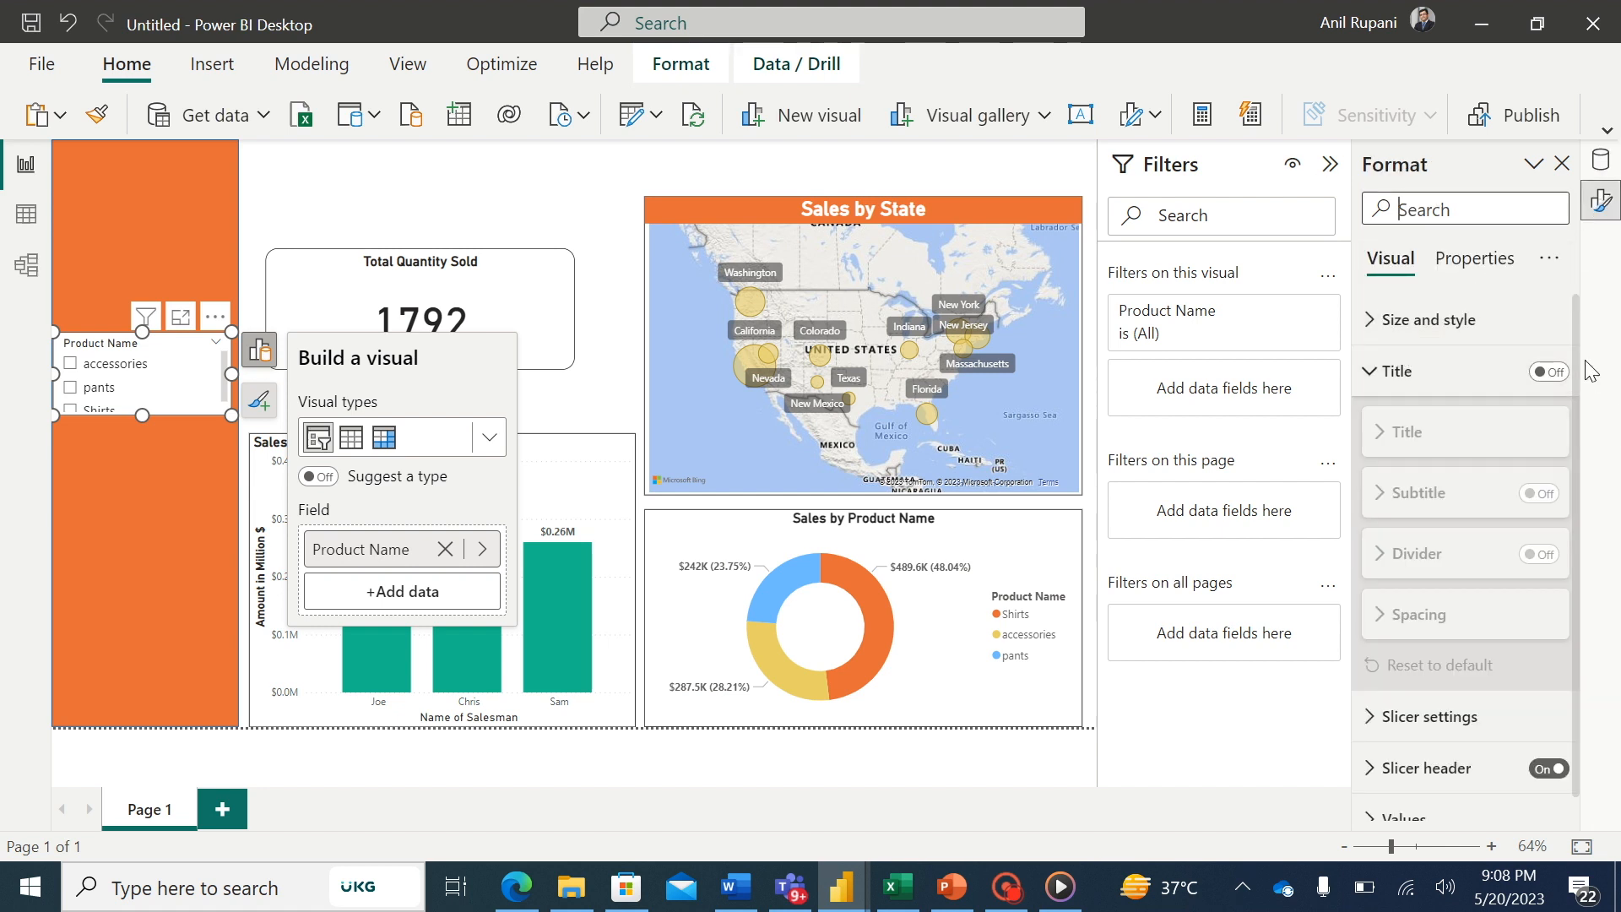
scroll(1578, 351, down, 1)
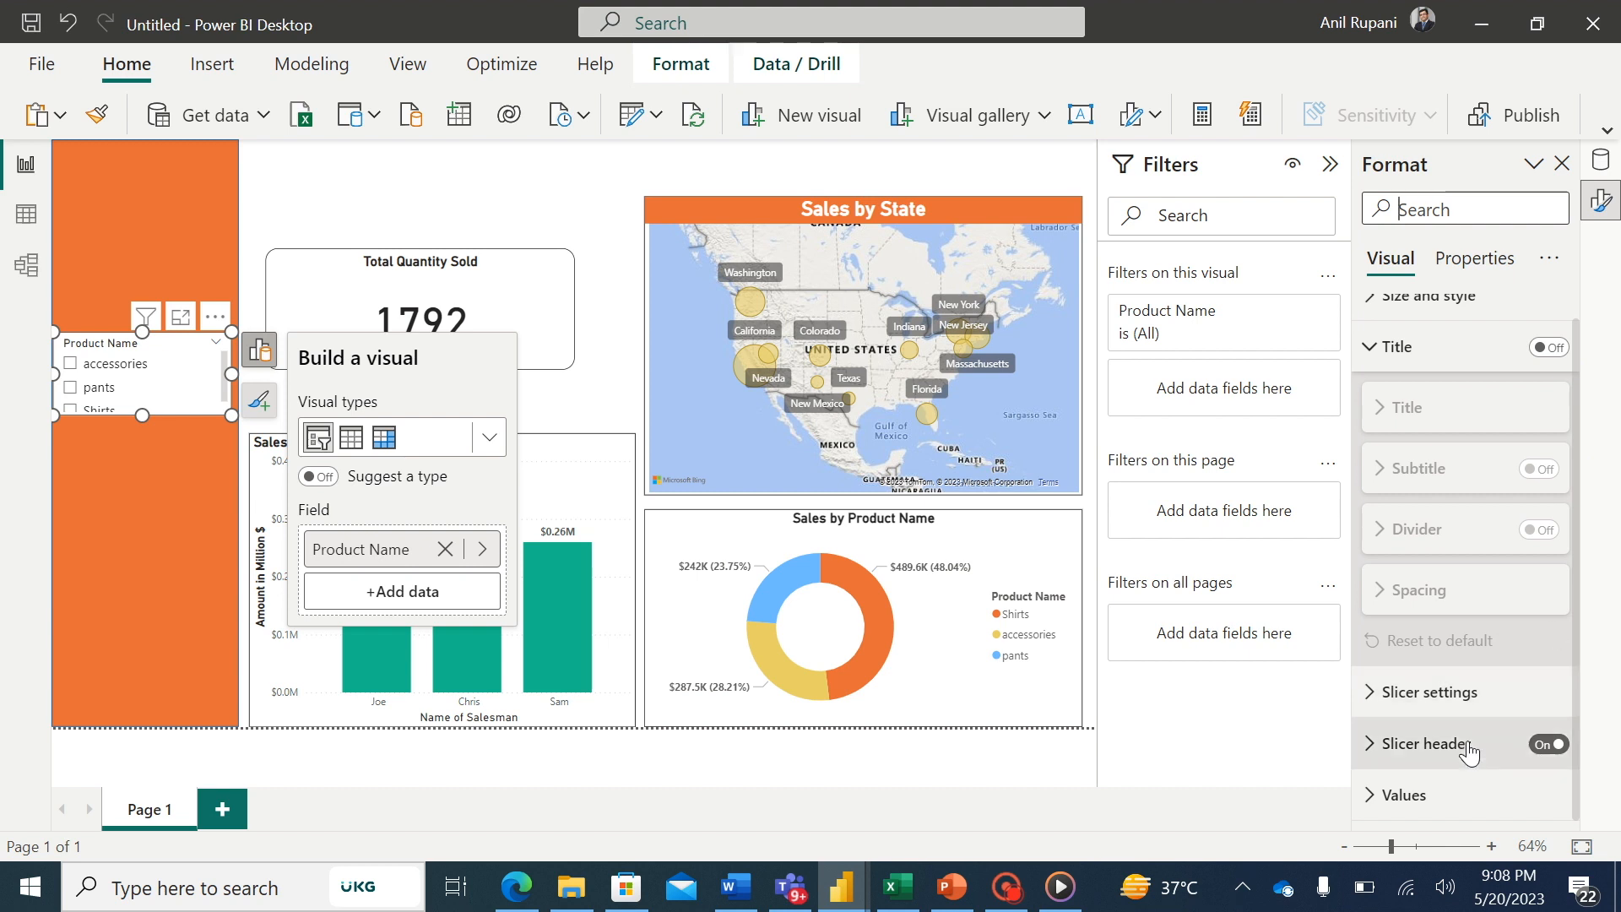
click(1542, 747)
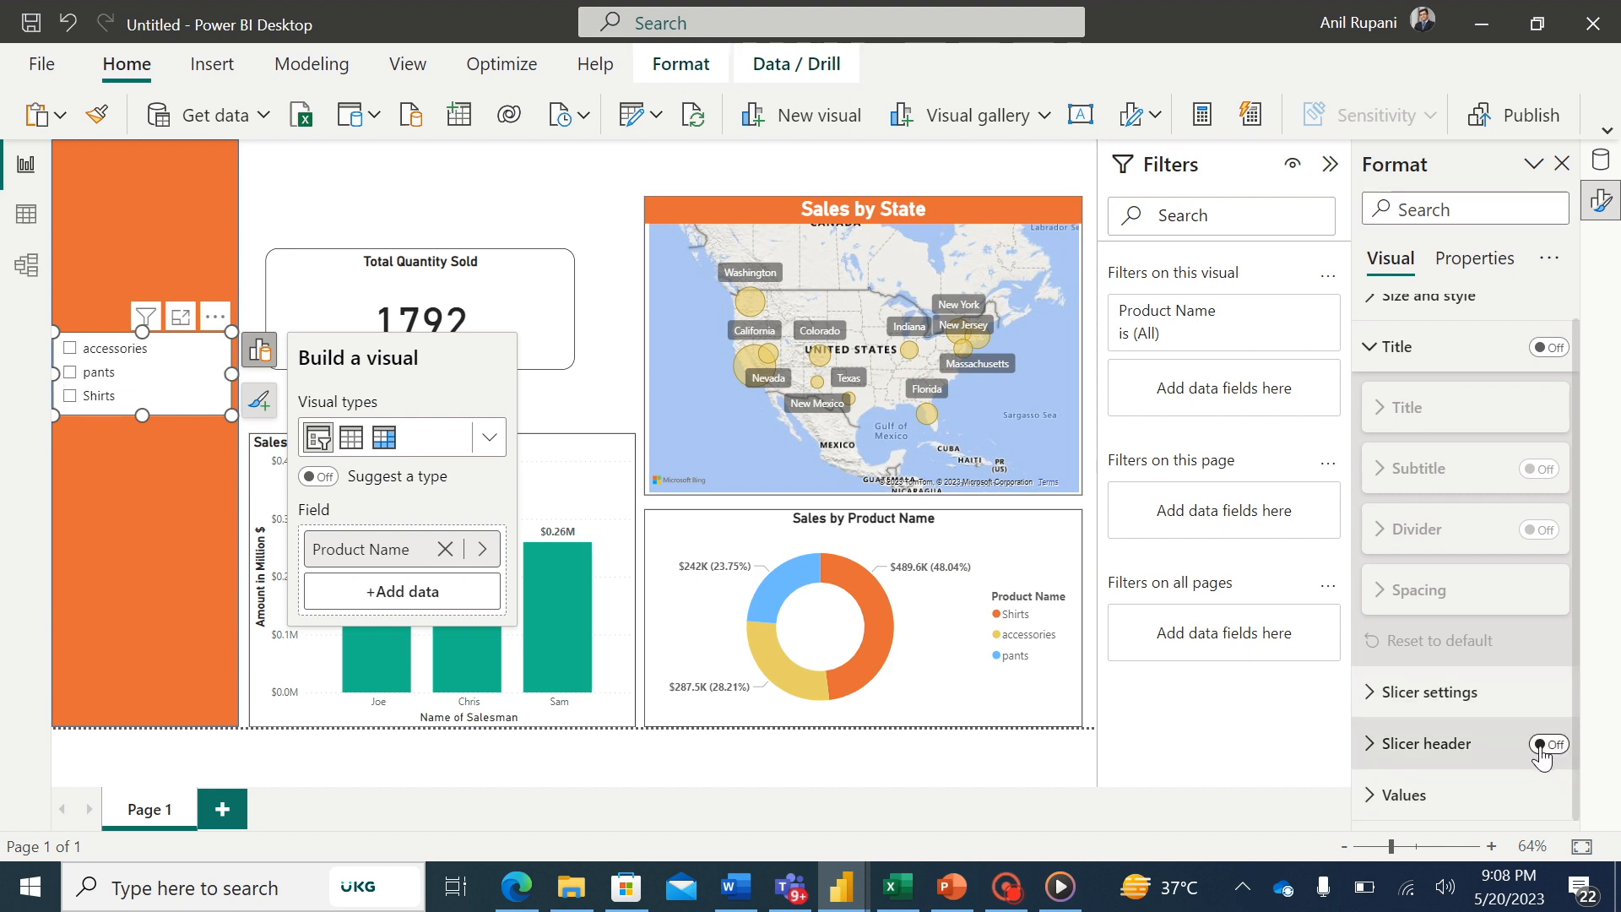
- Set the slicer style to Dropdown and enable its "Select all" option
click(1370, 694)
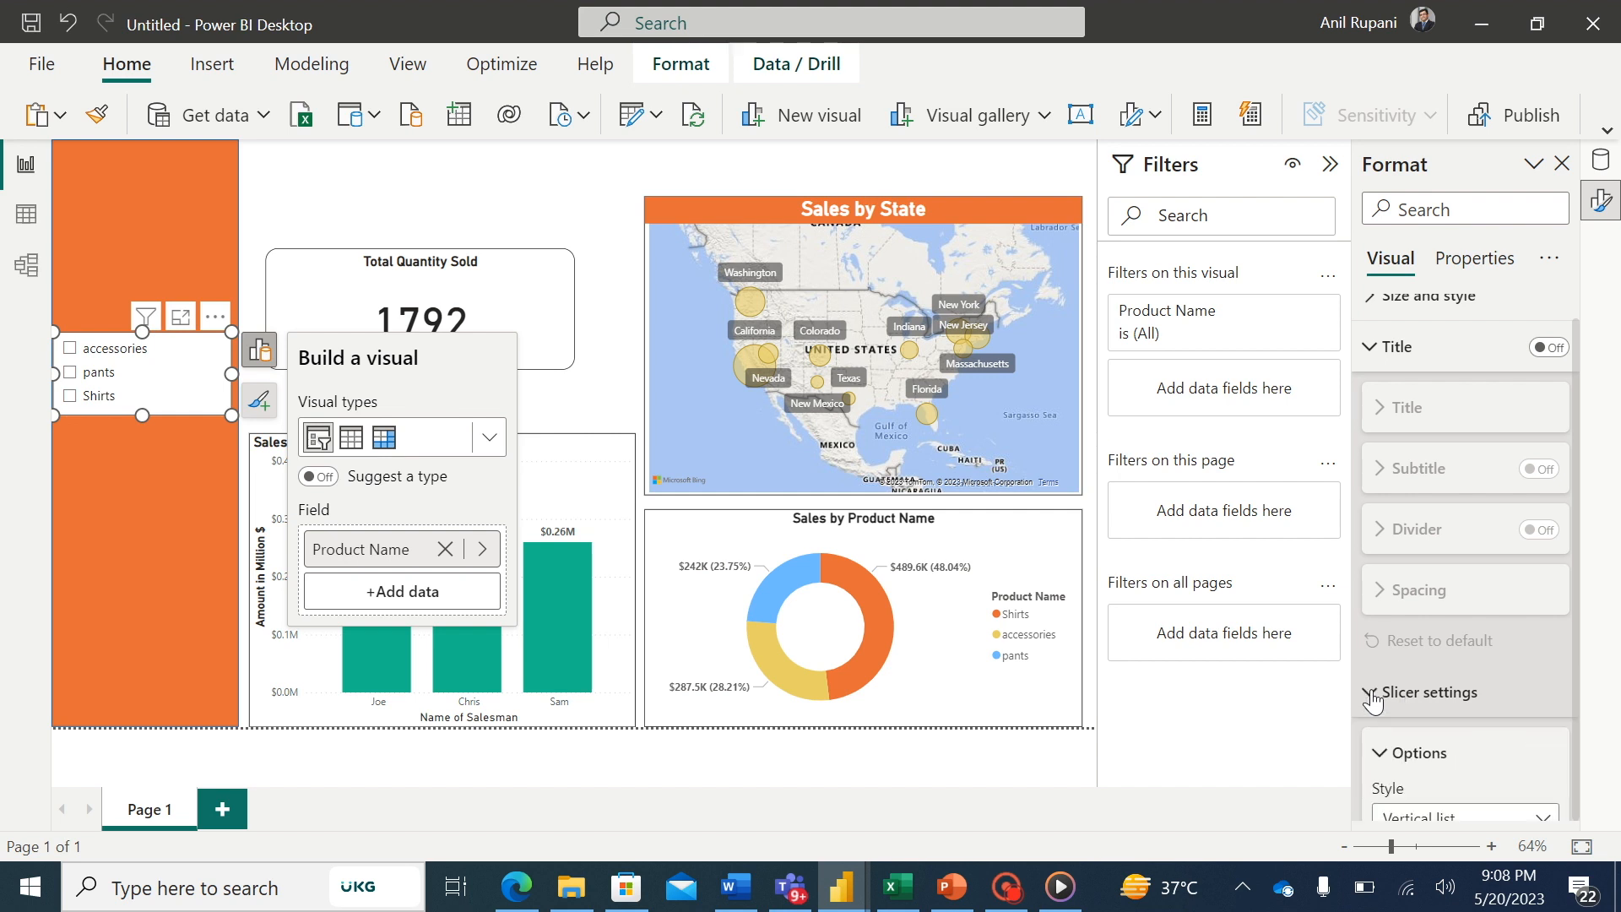
scroll(1581, 651, down, 3)
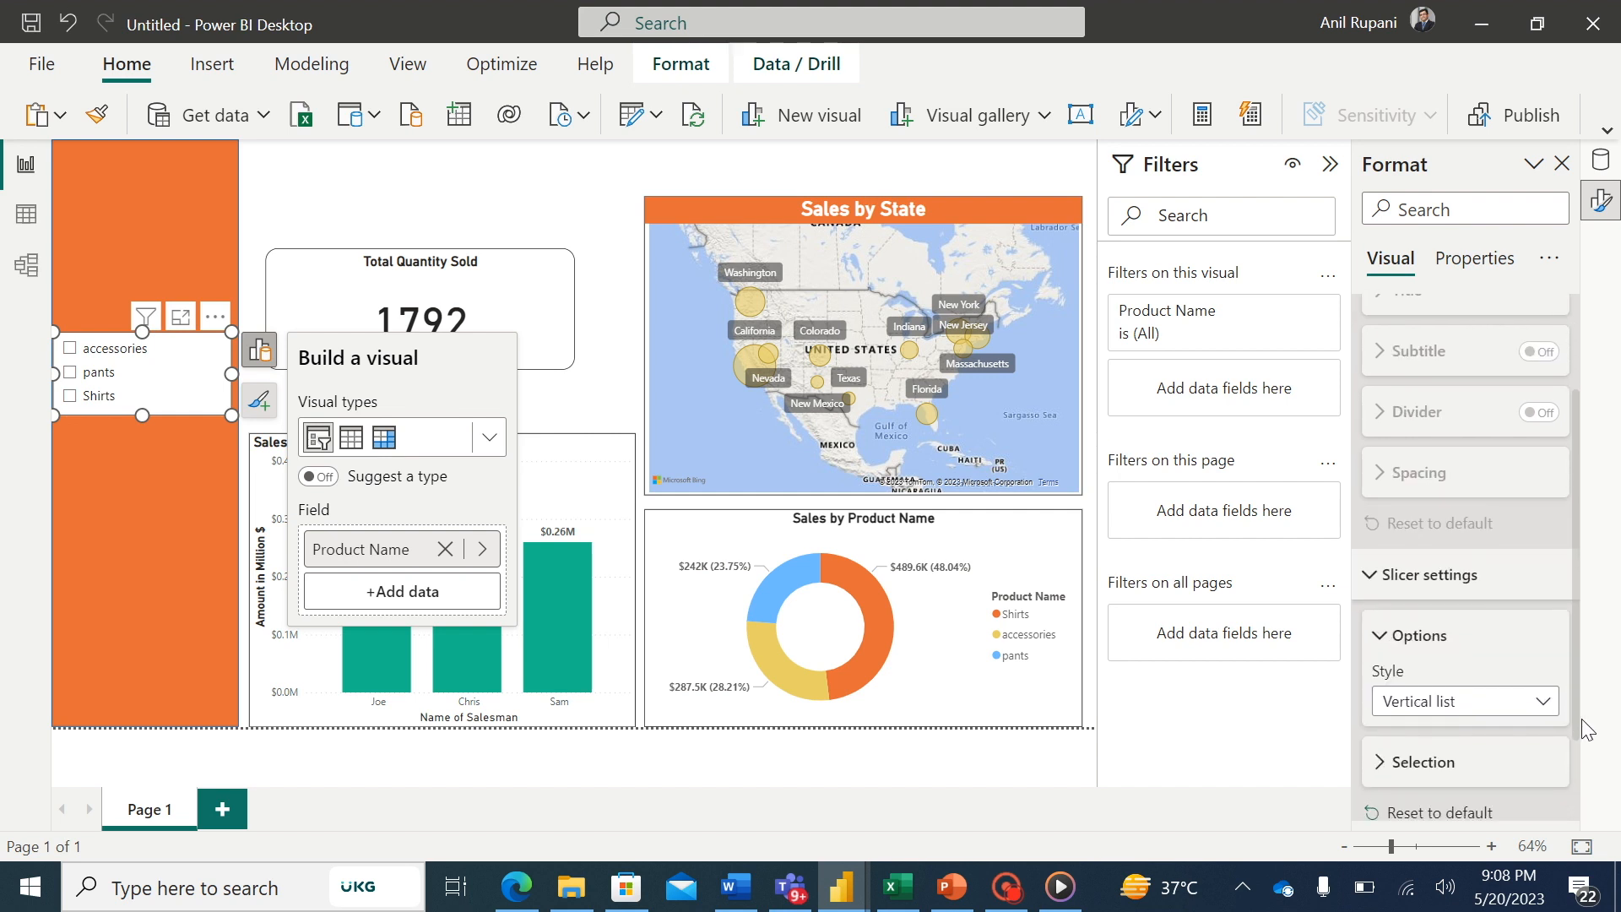
click(1548, 706)
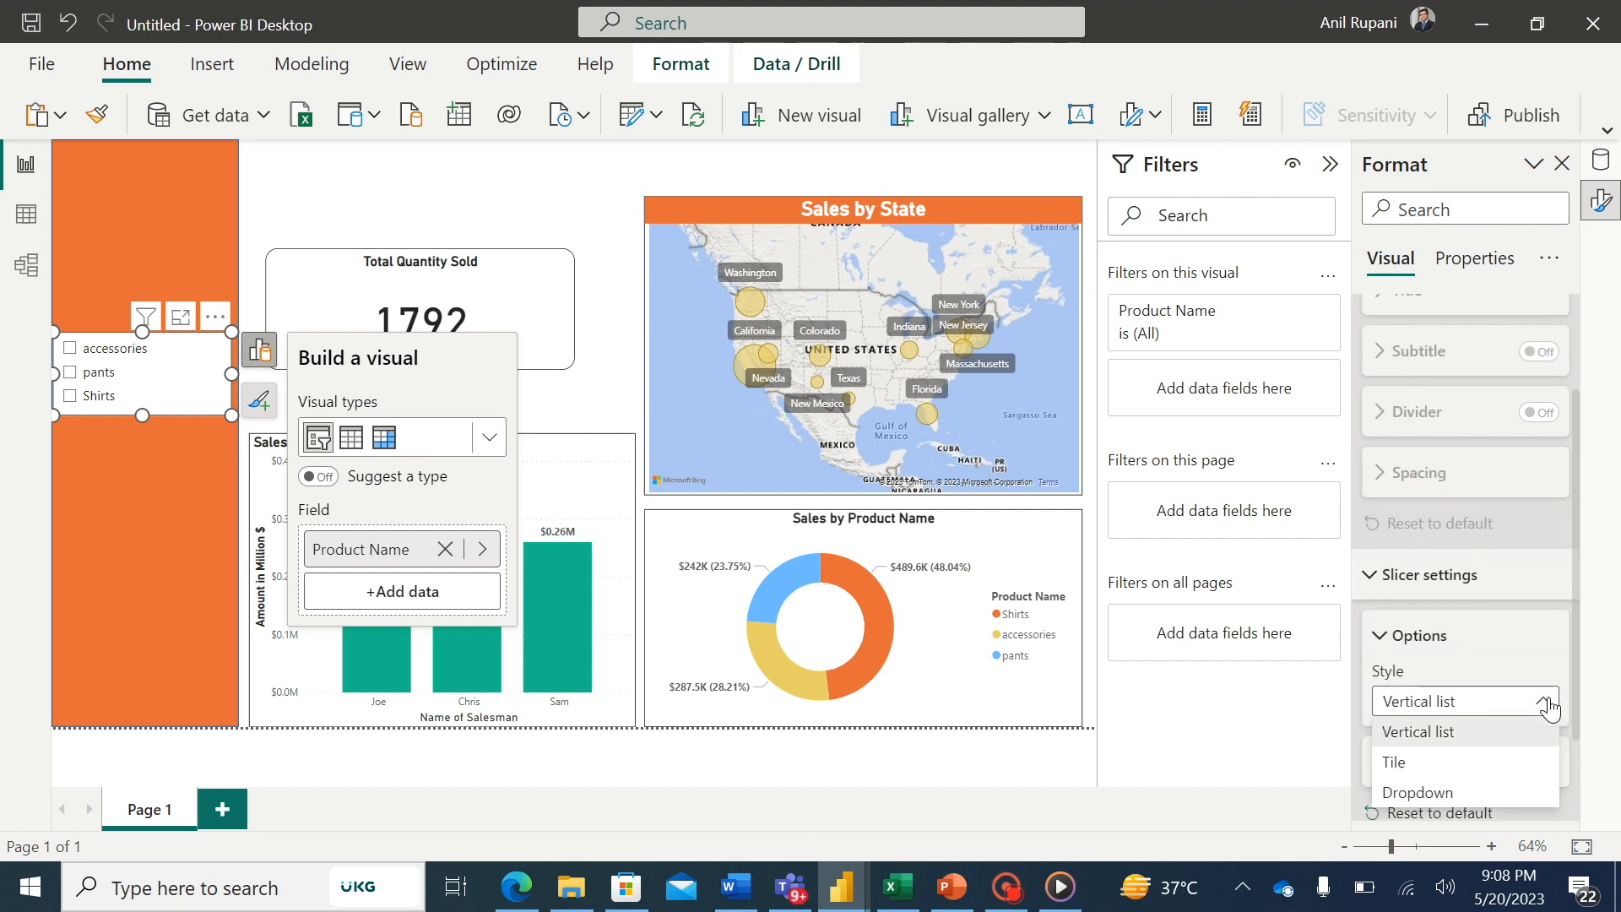
click(1409, 793)
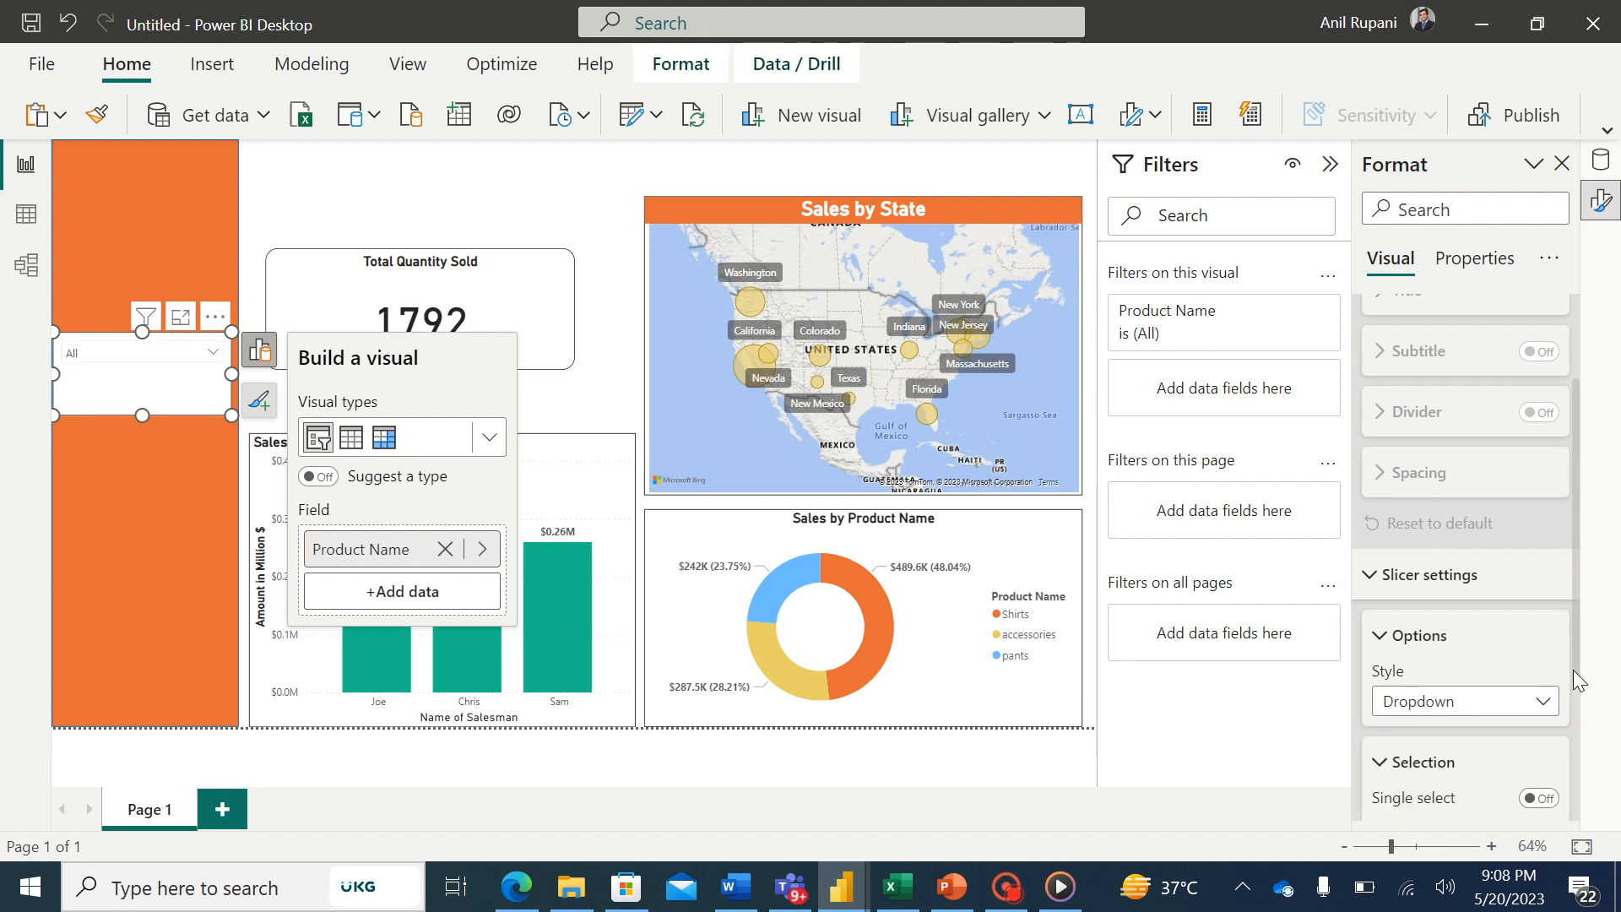
scroll(1573, 670, down, 1)
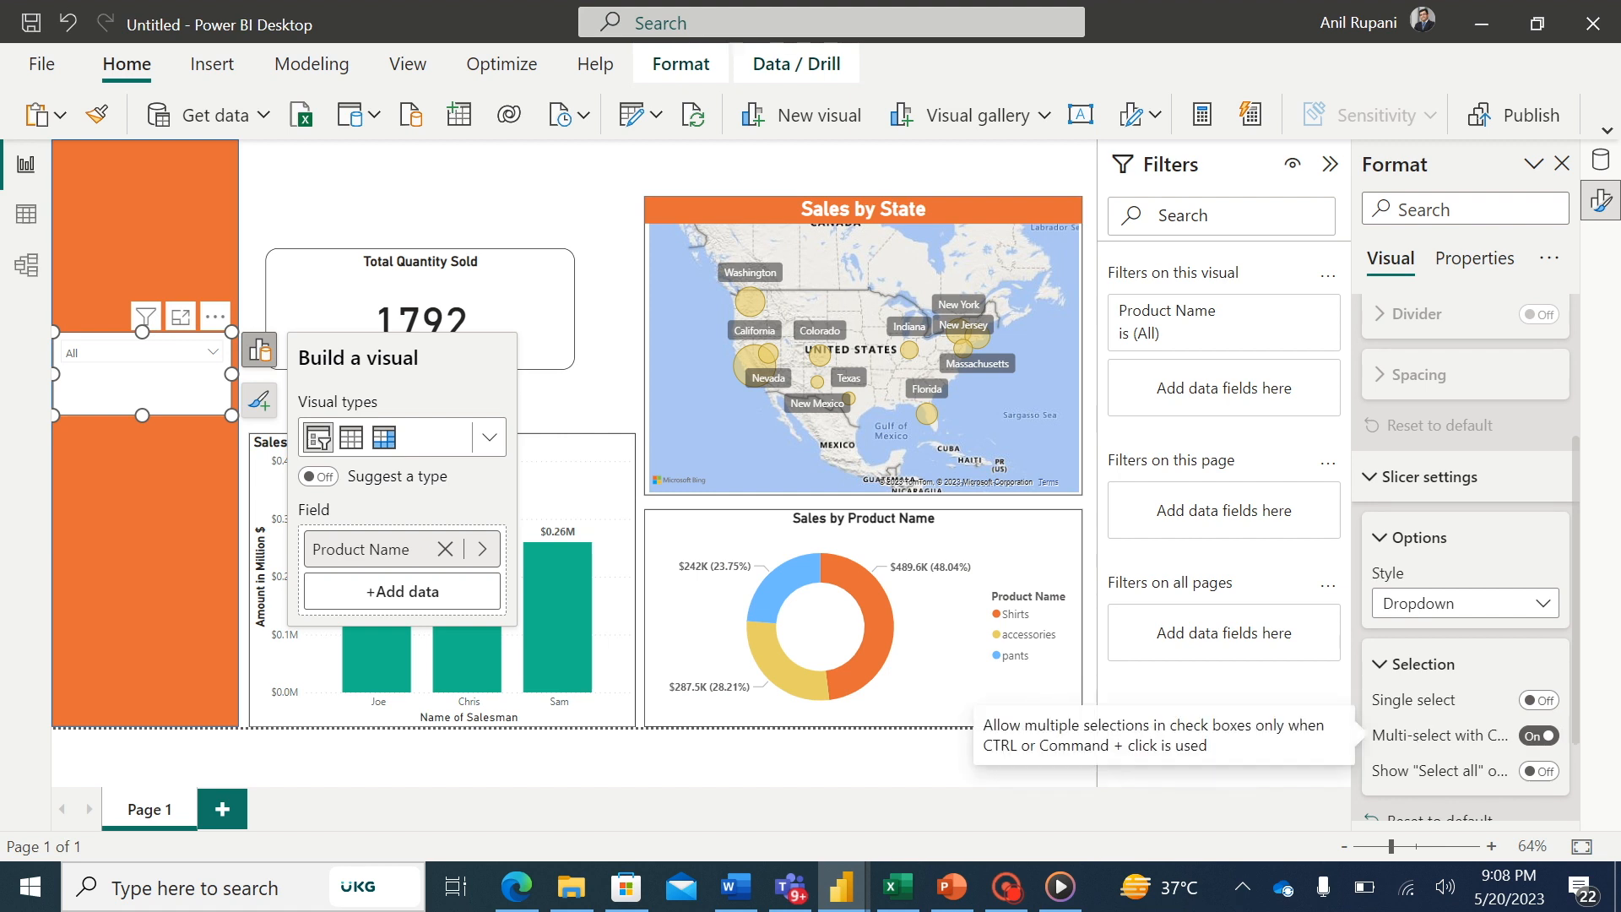
click(1548, 771)
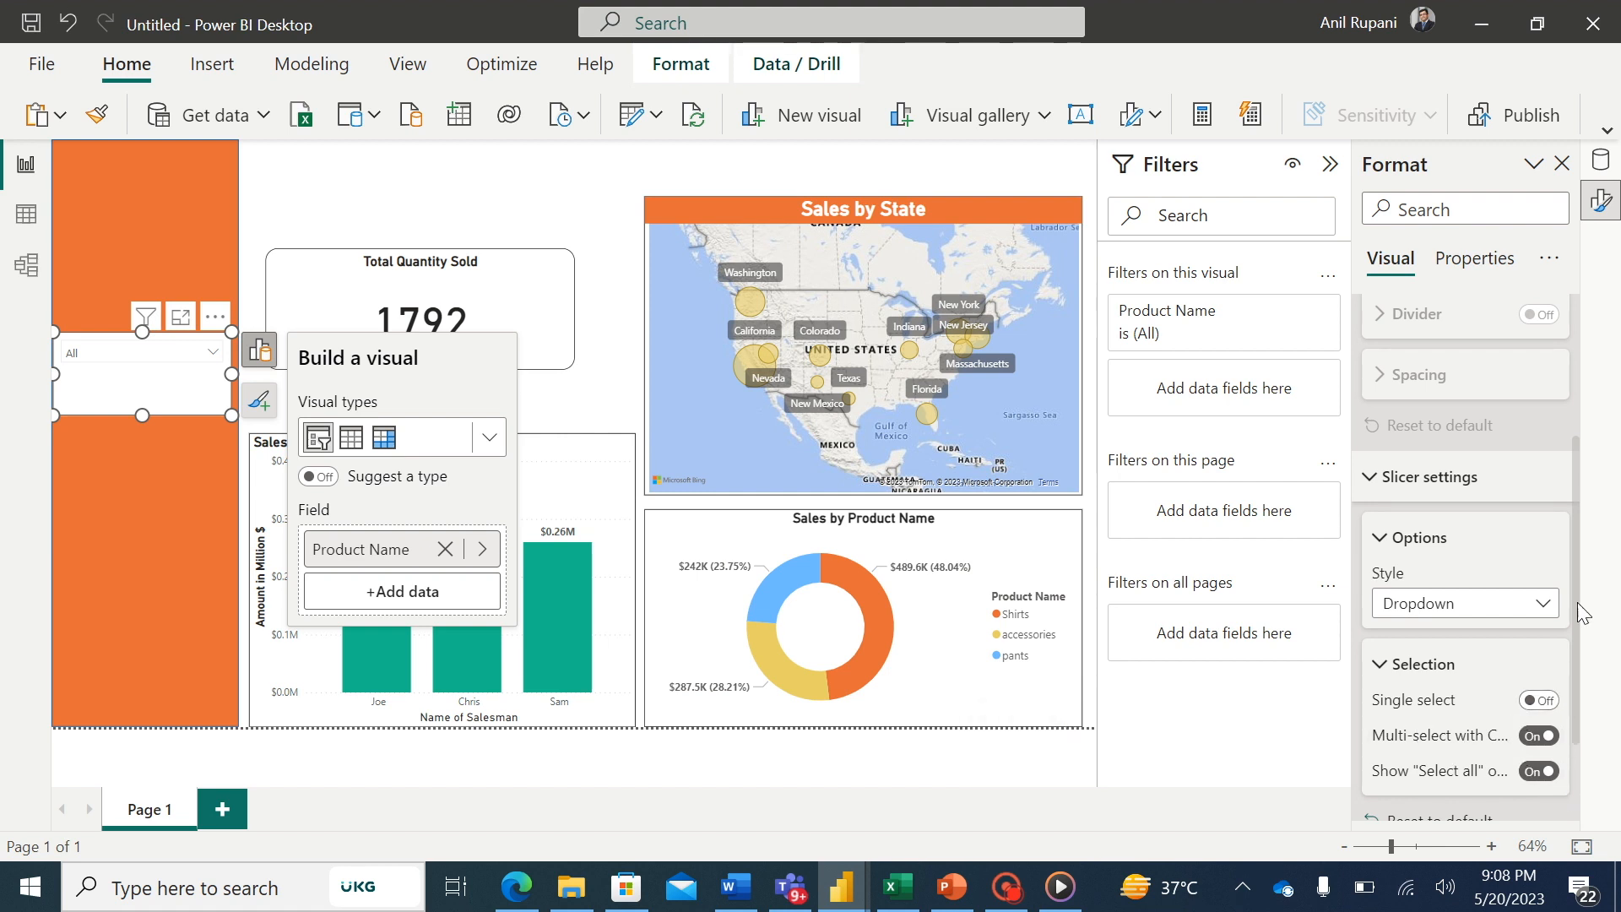
- Turn on the slicer's title, set its text to "Product", and format it in bold white
scroll(1566, 540, up, 3)
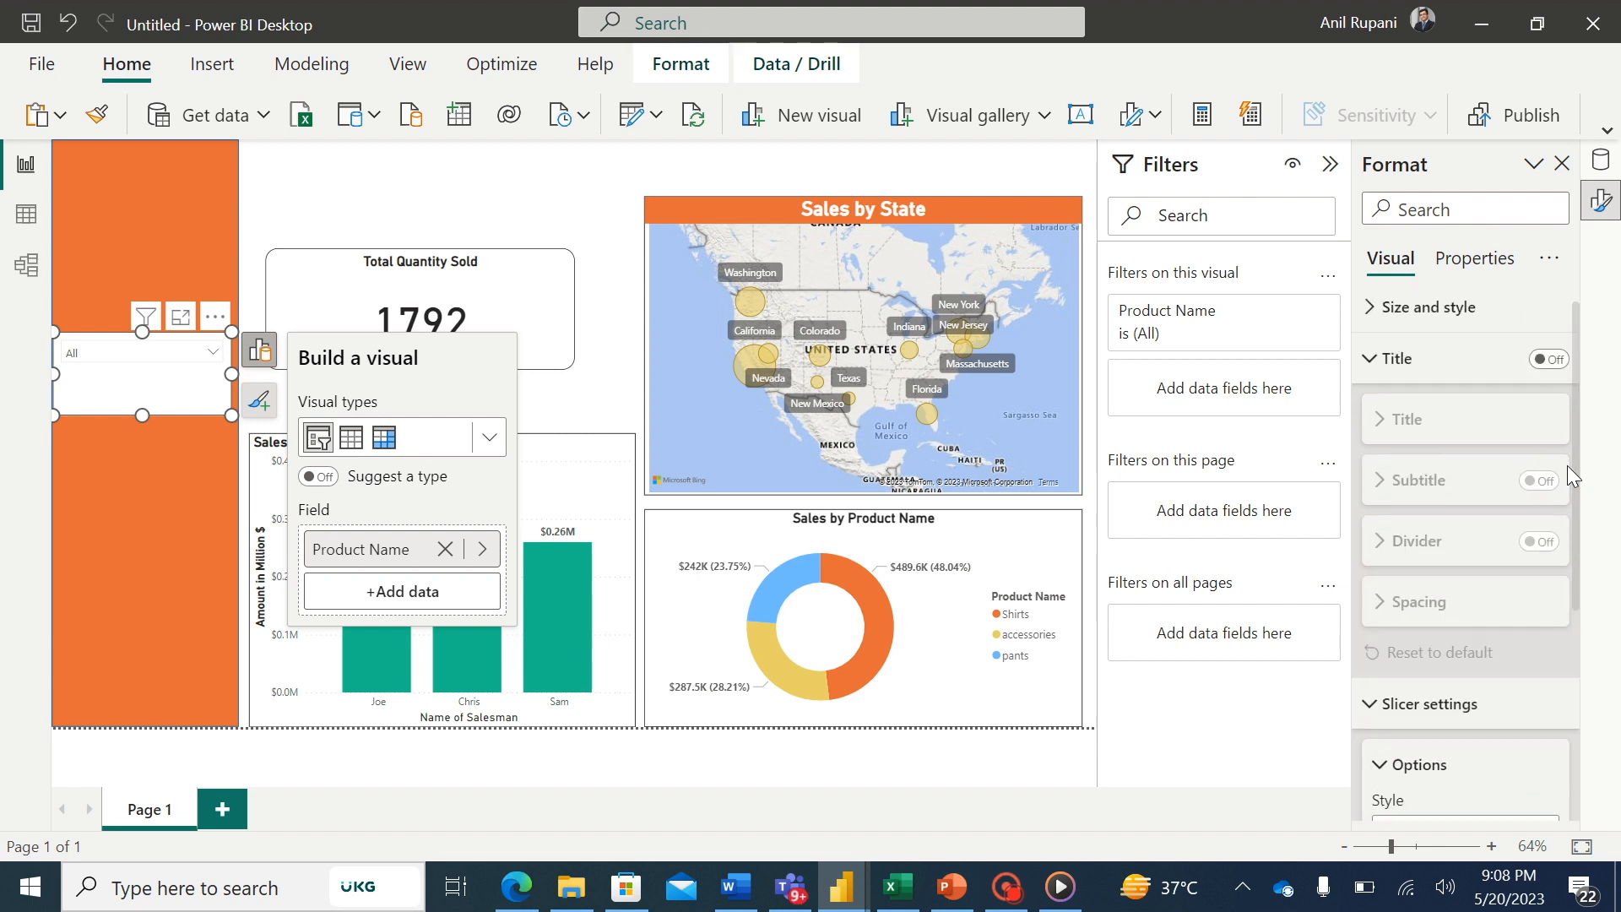
click(1560, 374)
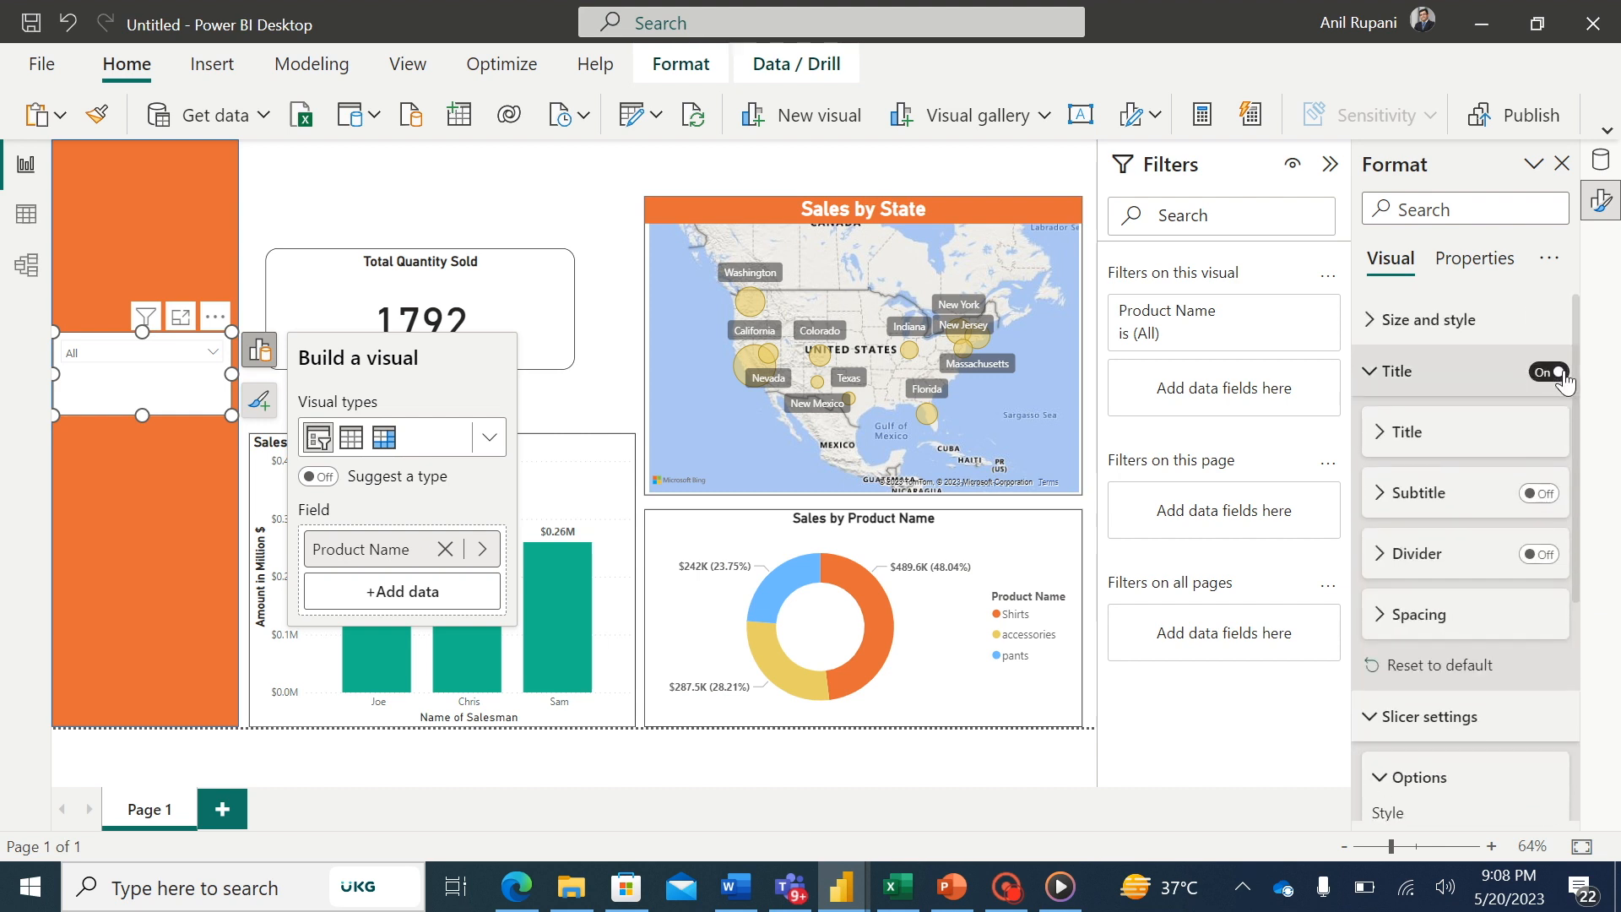
click(1379, 433)
click(1403, 492)
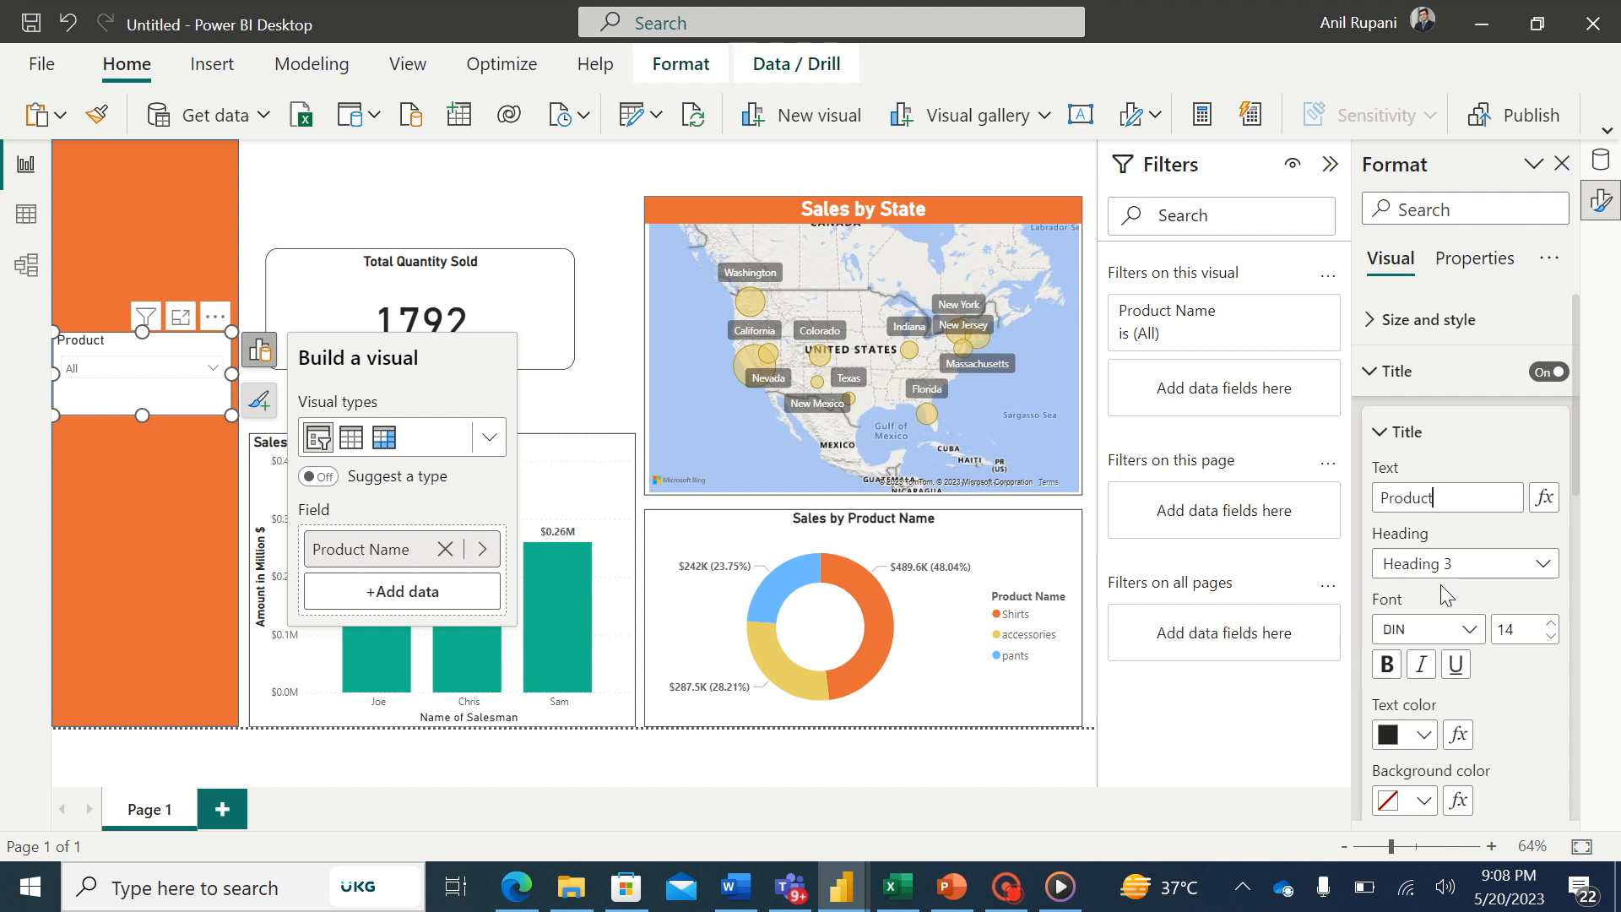
click(1425, 735)
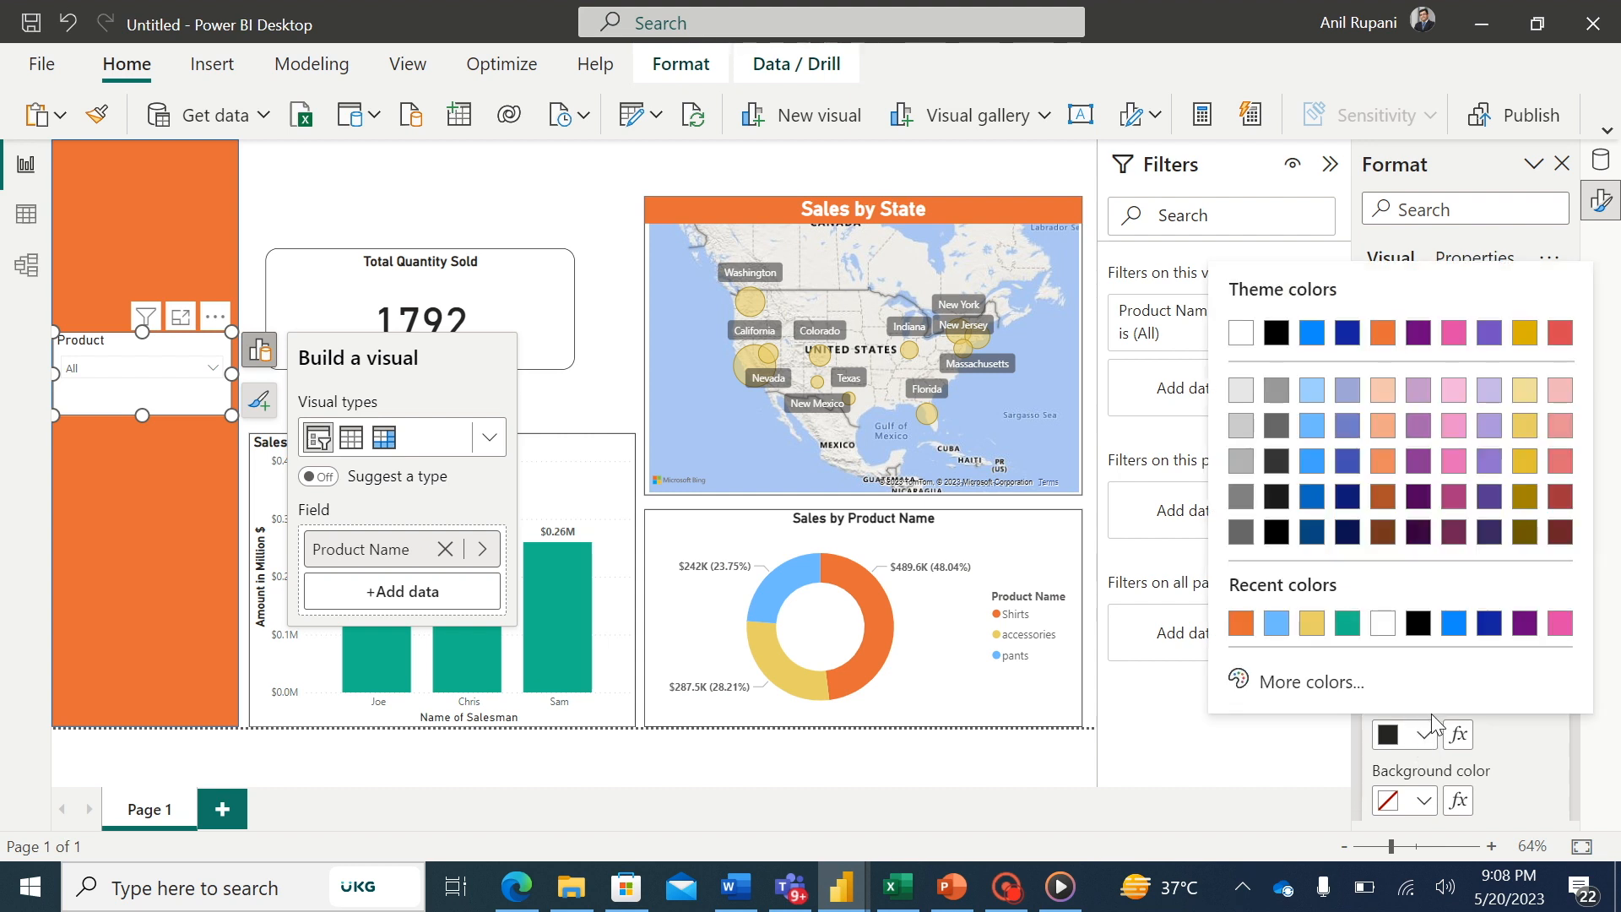
click(1382, 629)
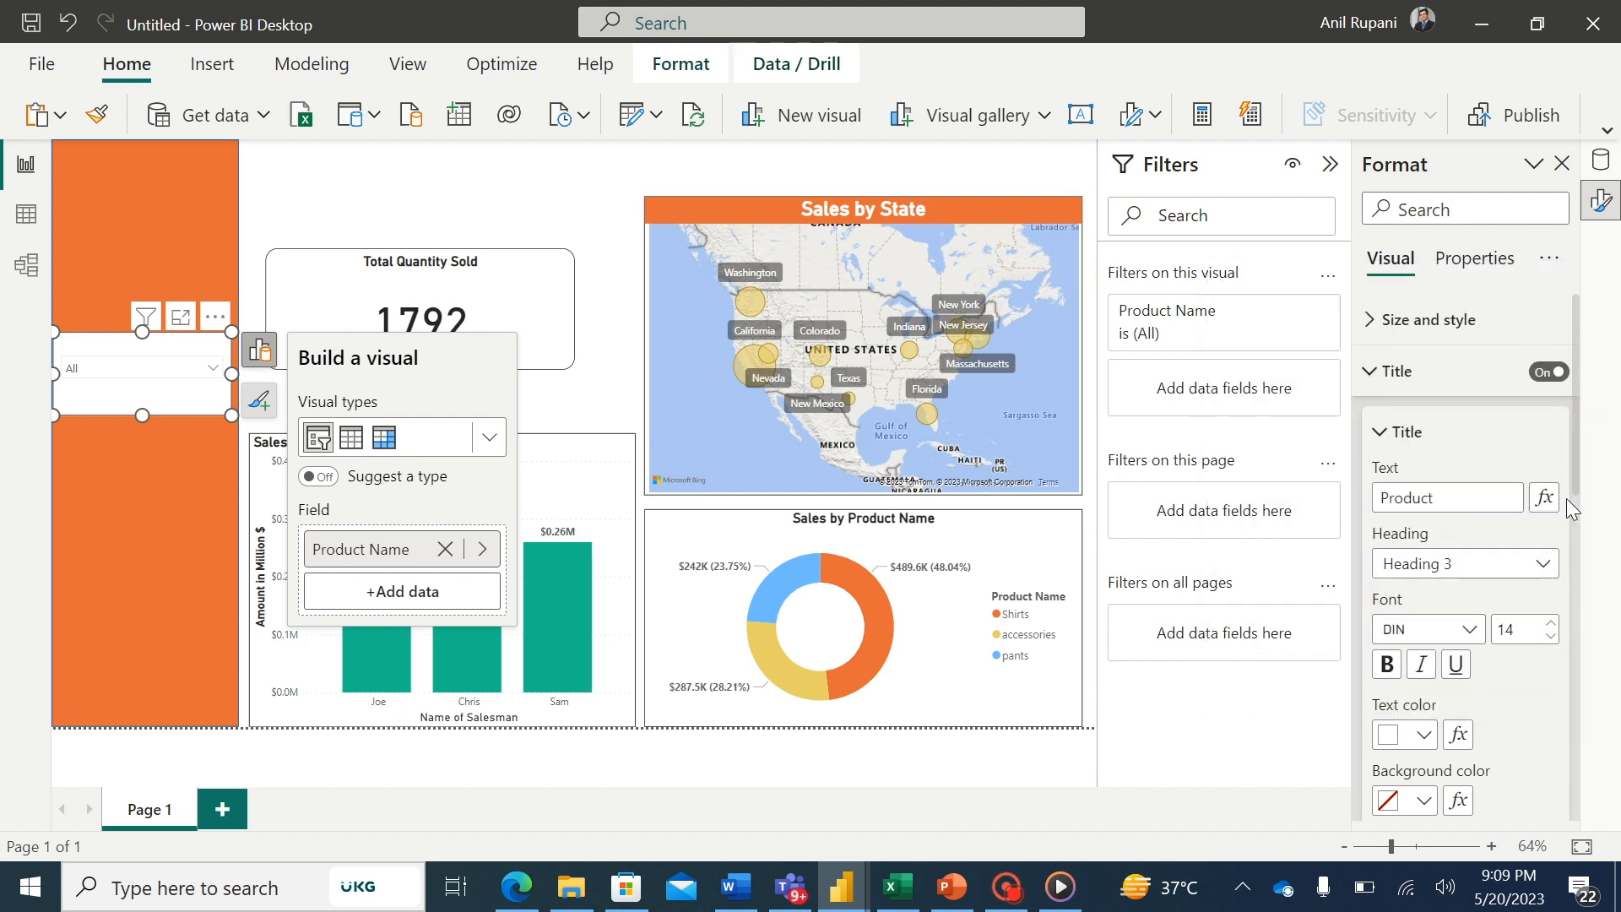
drag(1575, 491, 1575, 535)
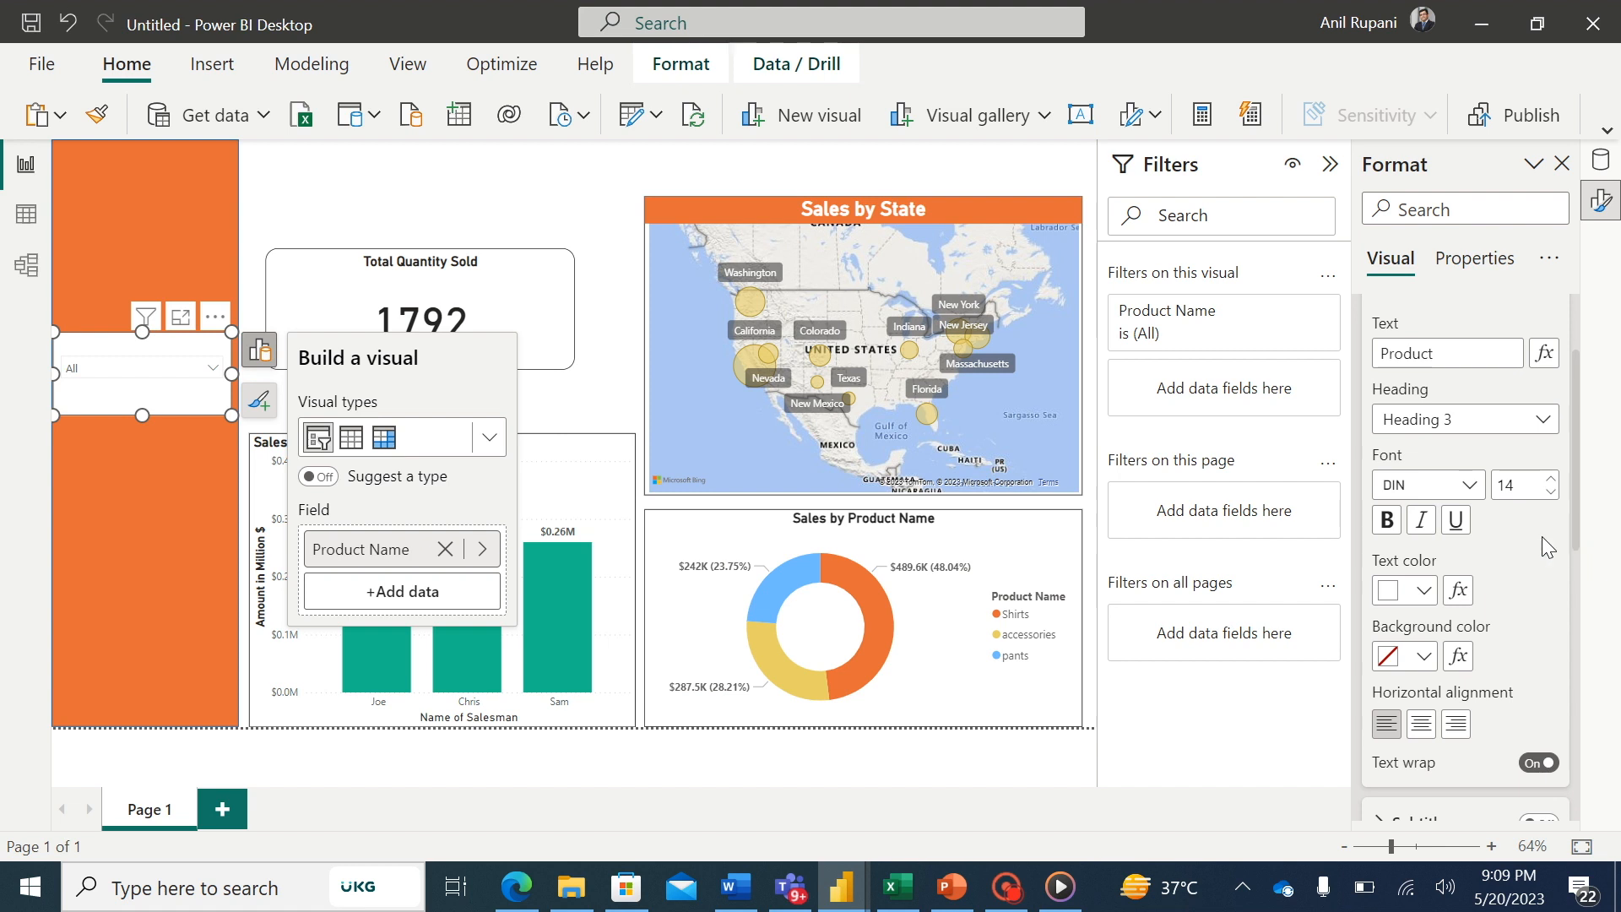
click(1389, 524)
- Set the Product slicer's background transparency to 100% so the orange sidebar shows through
drag(1573, 503, 1594, 604)
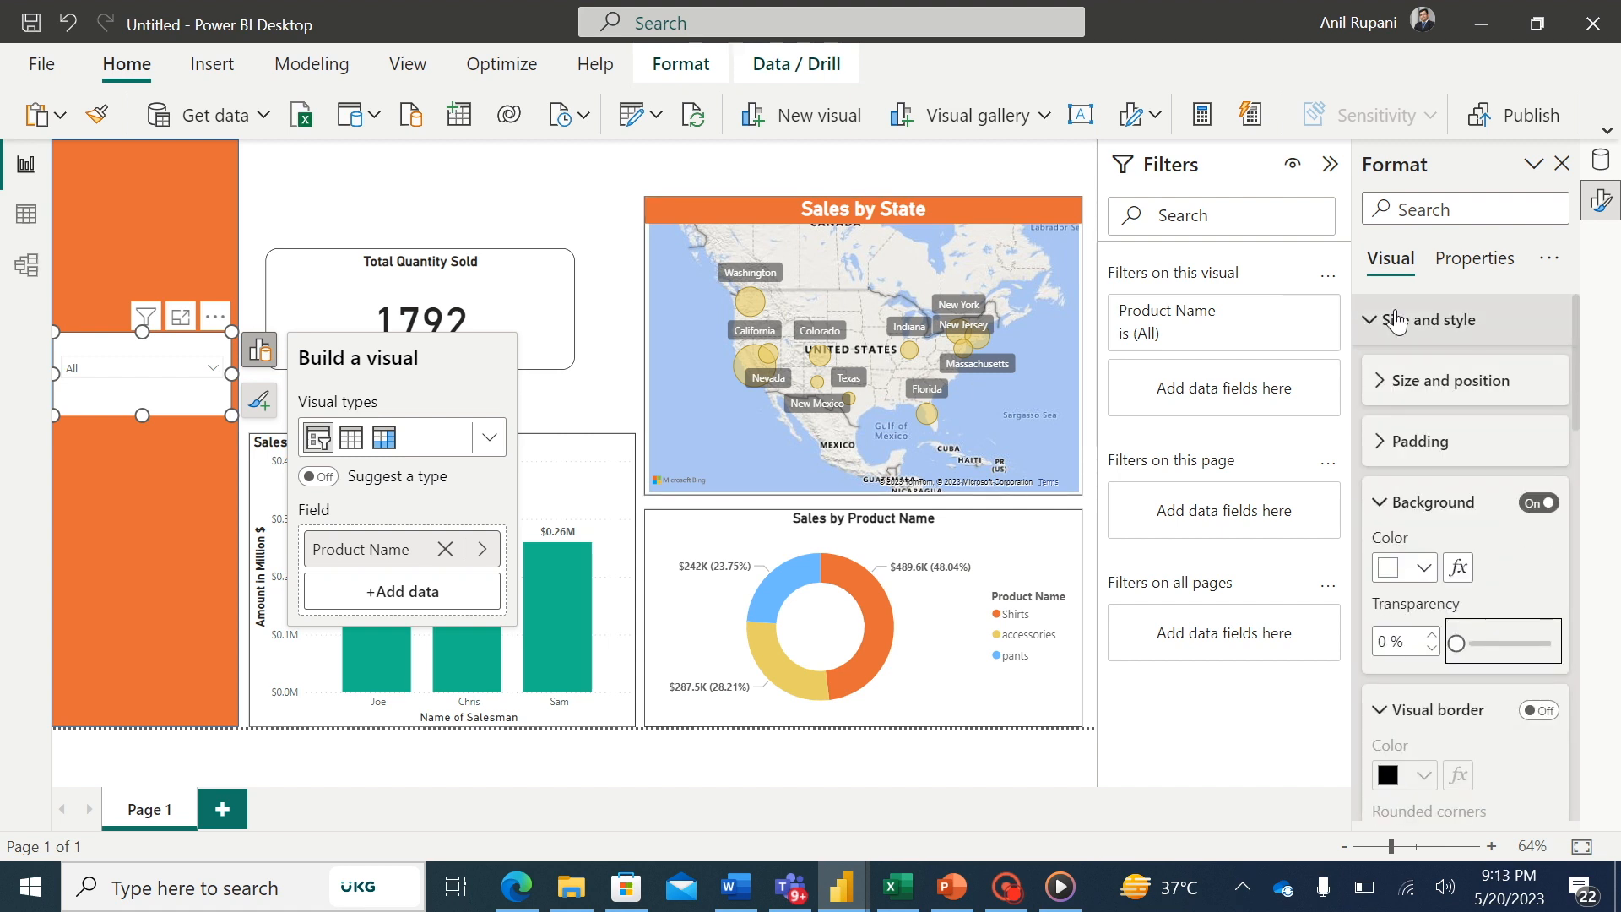
click(1365, 322)
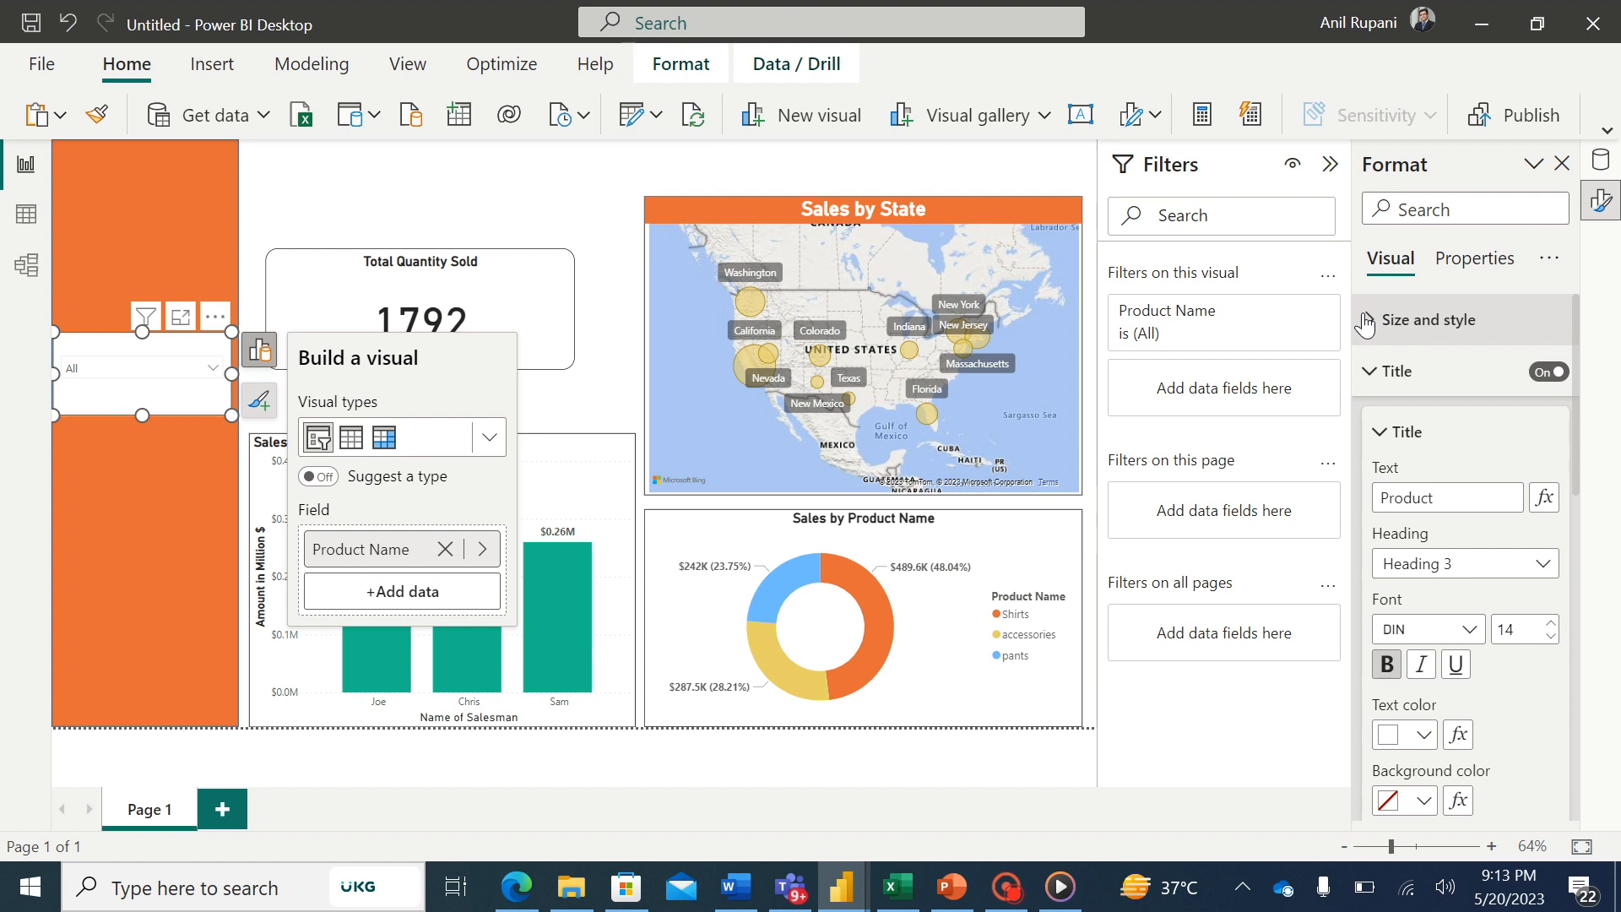
click(1365, 323)
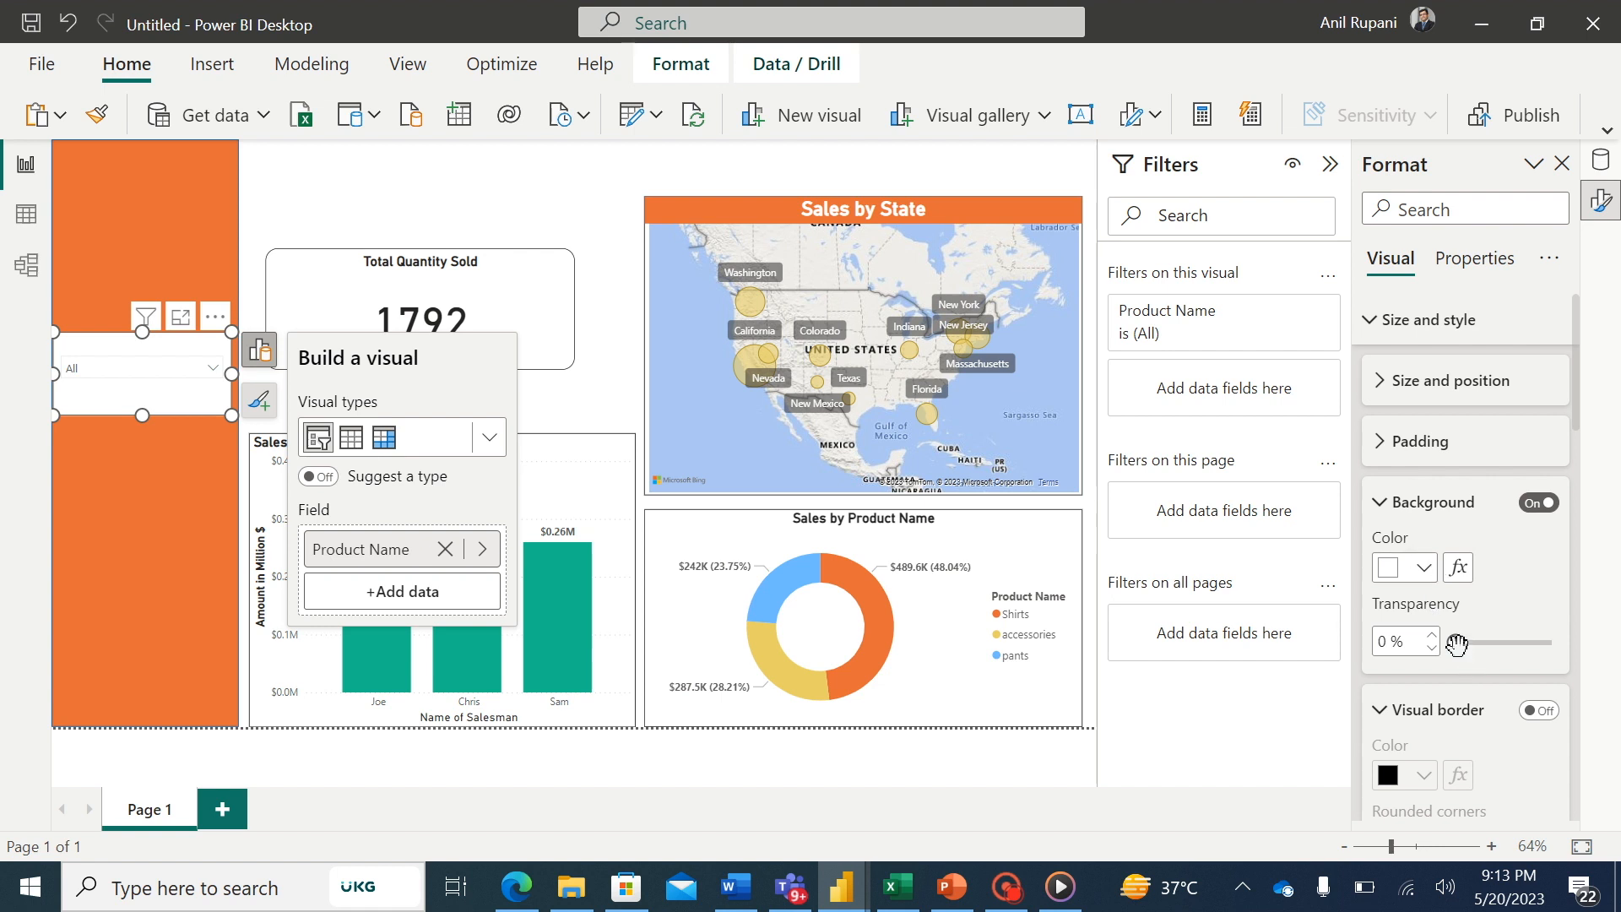
drag(1456, 645, 1557, 631)
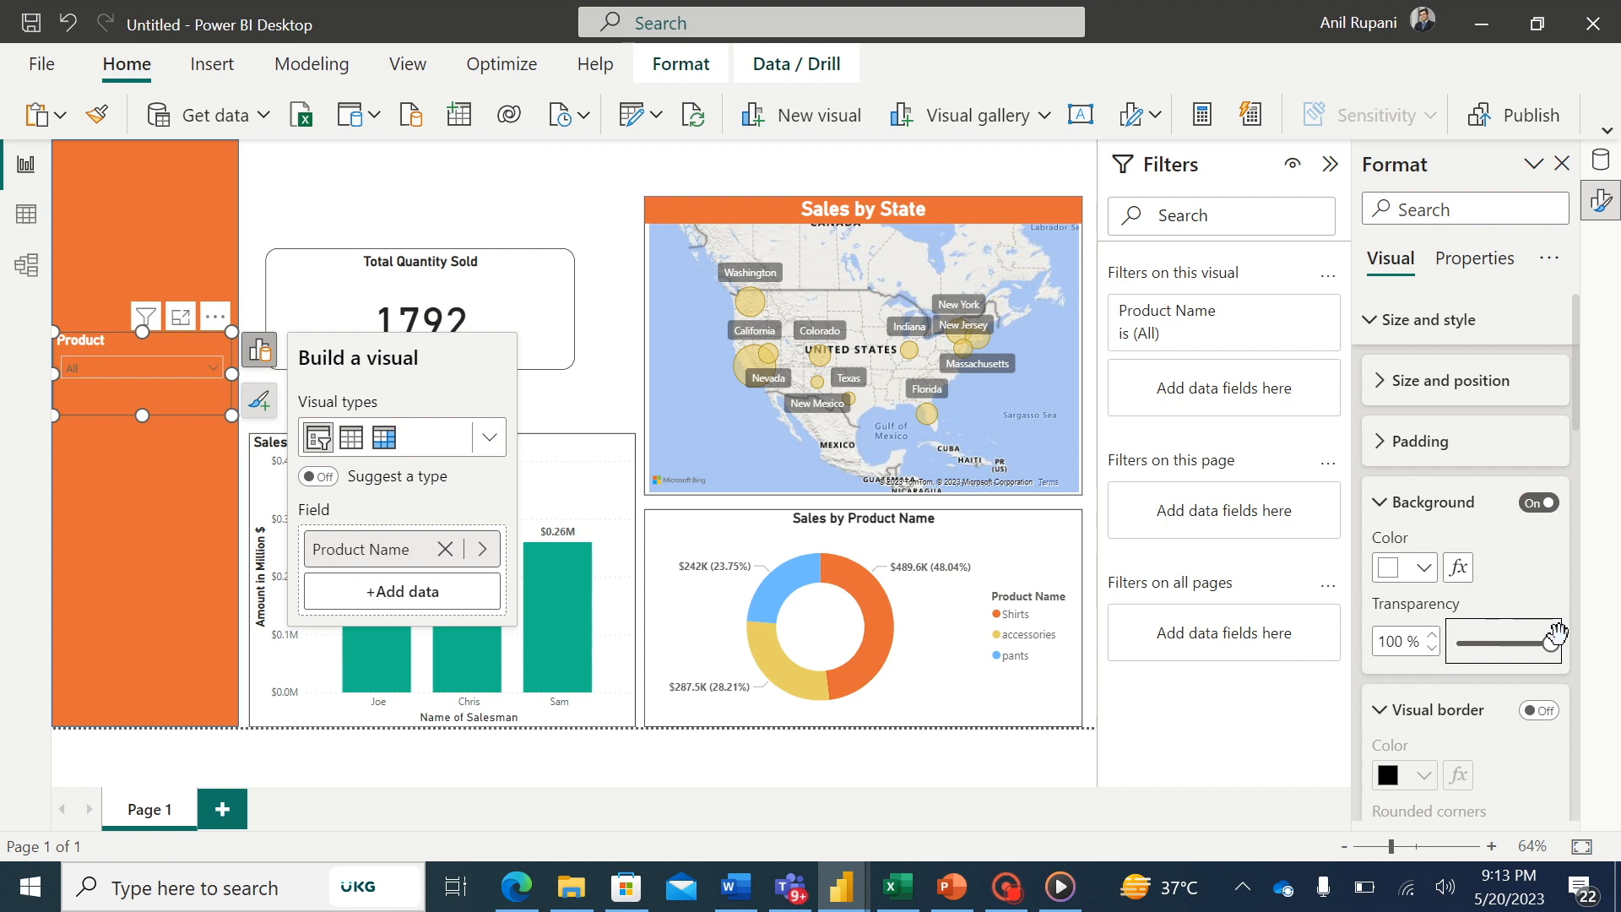
- Turn on the Product slicer's visual border in white with 15 px rounded corners
drag(1573, 404, 1575, 460)
click(1539, 493)
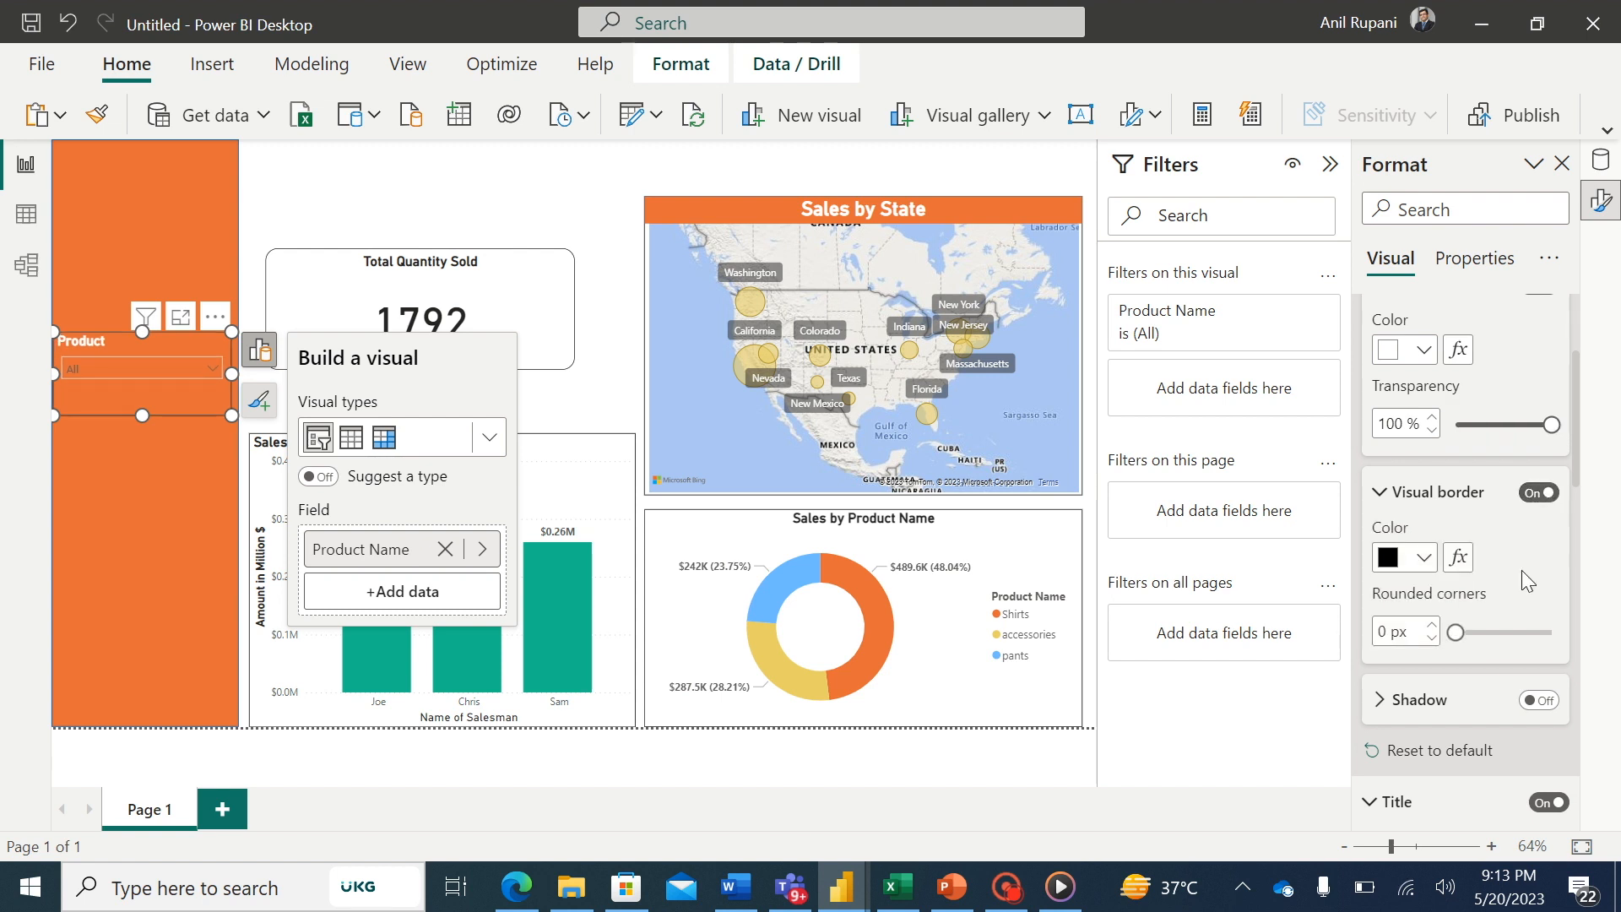
click(1424, 559)
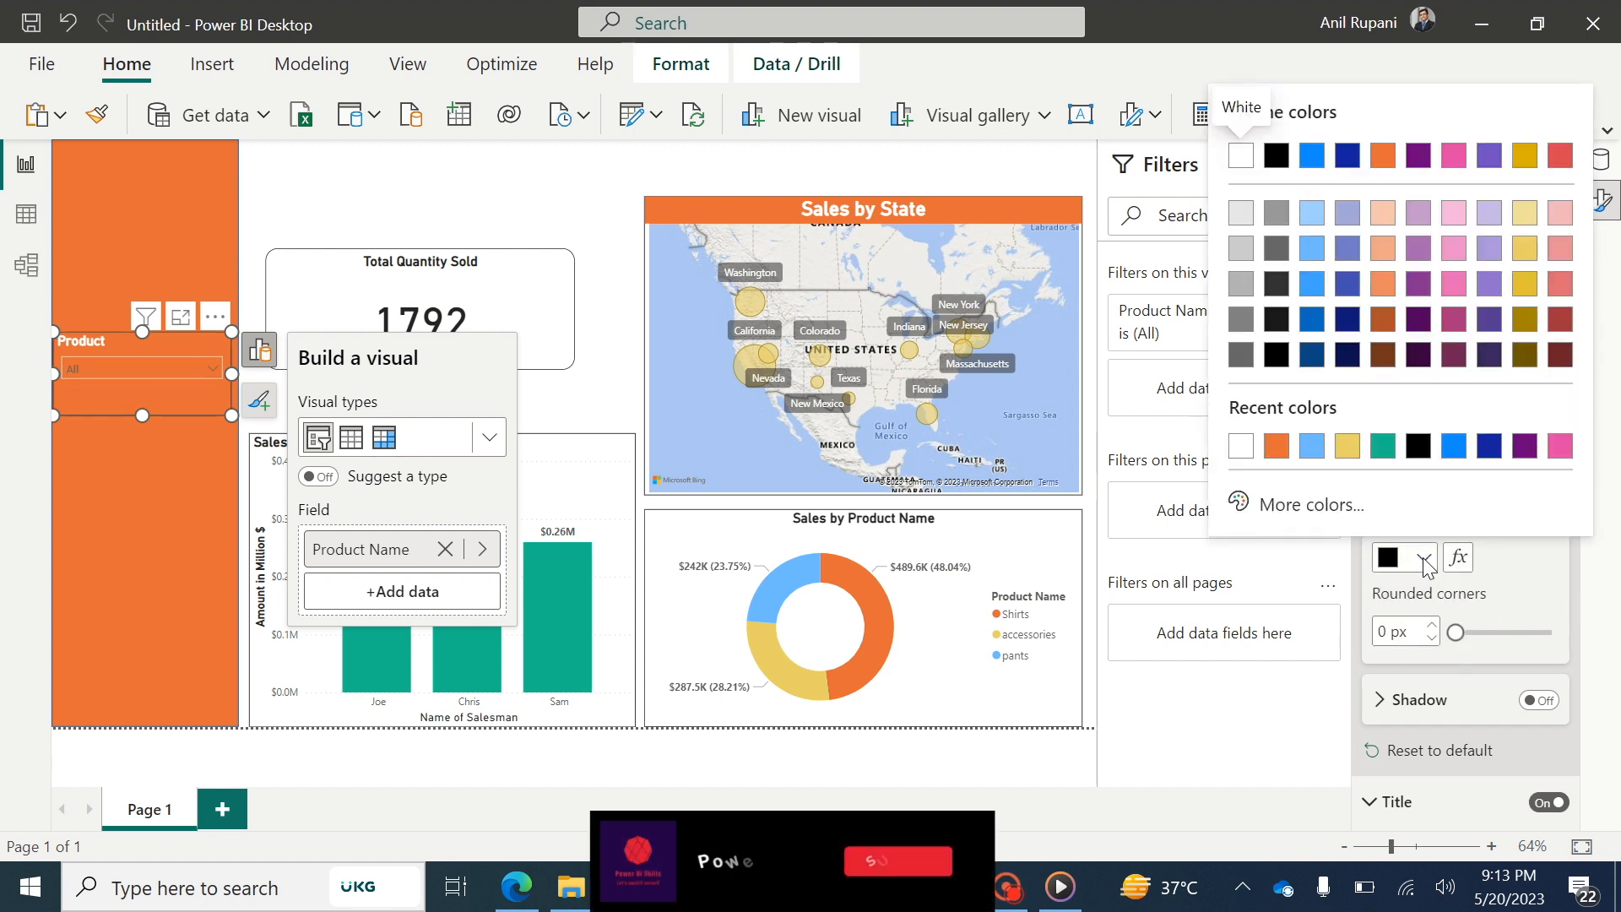
click(1243, 452)
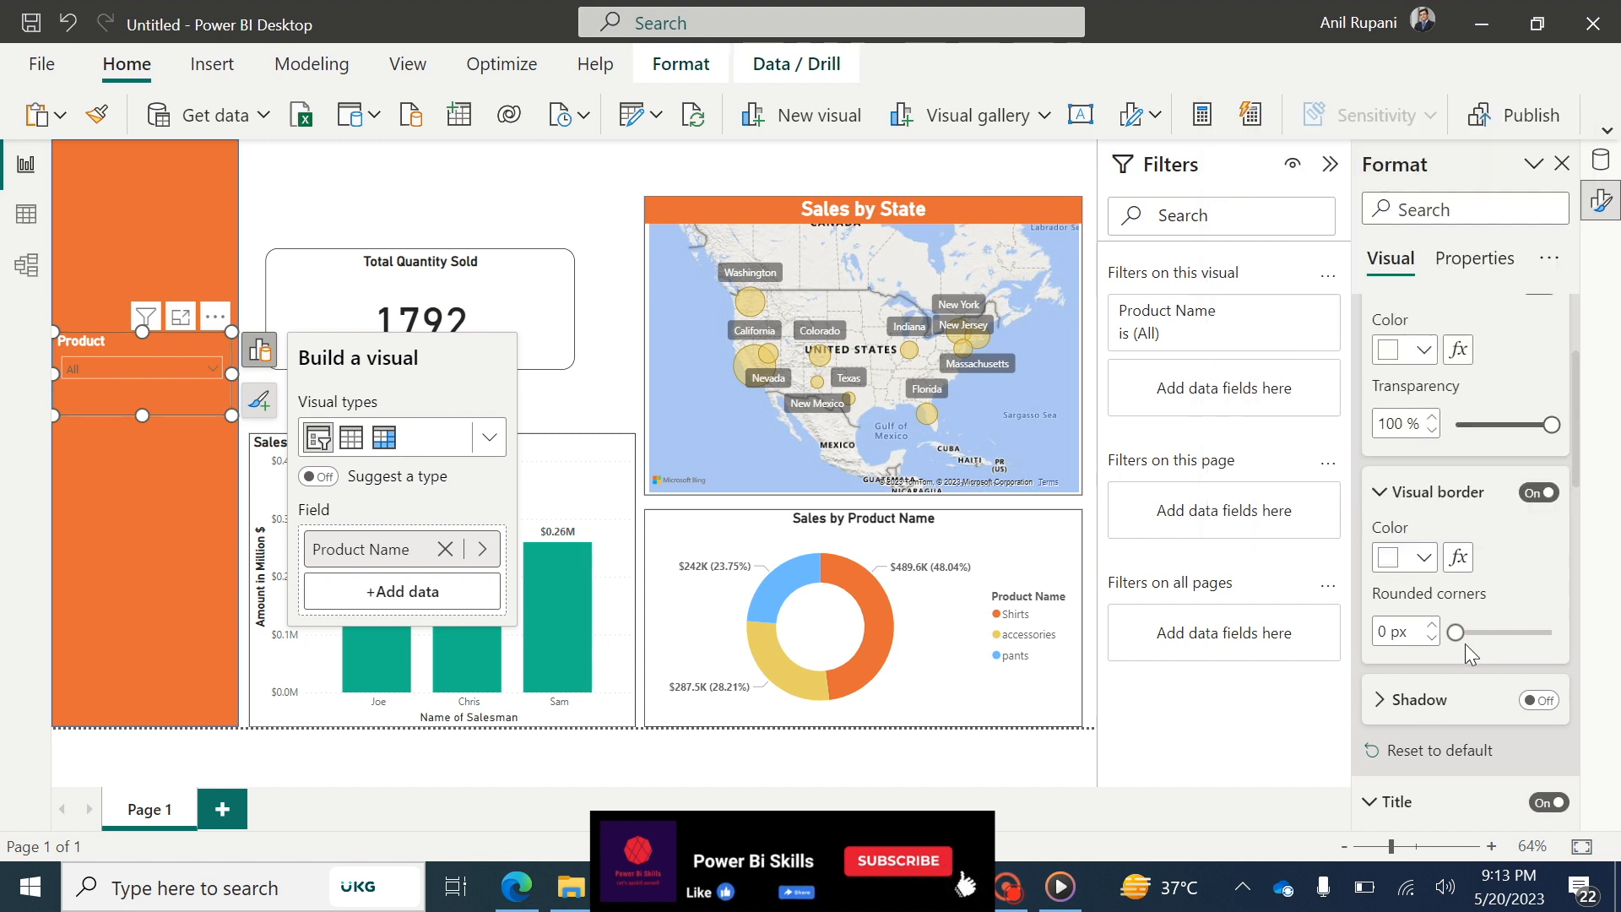
drag(1455, 634, 1502, 625)
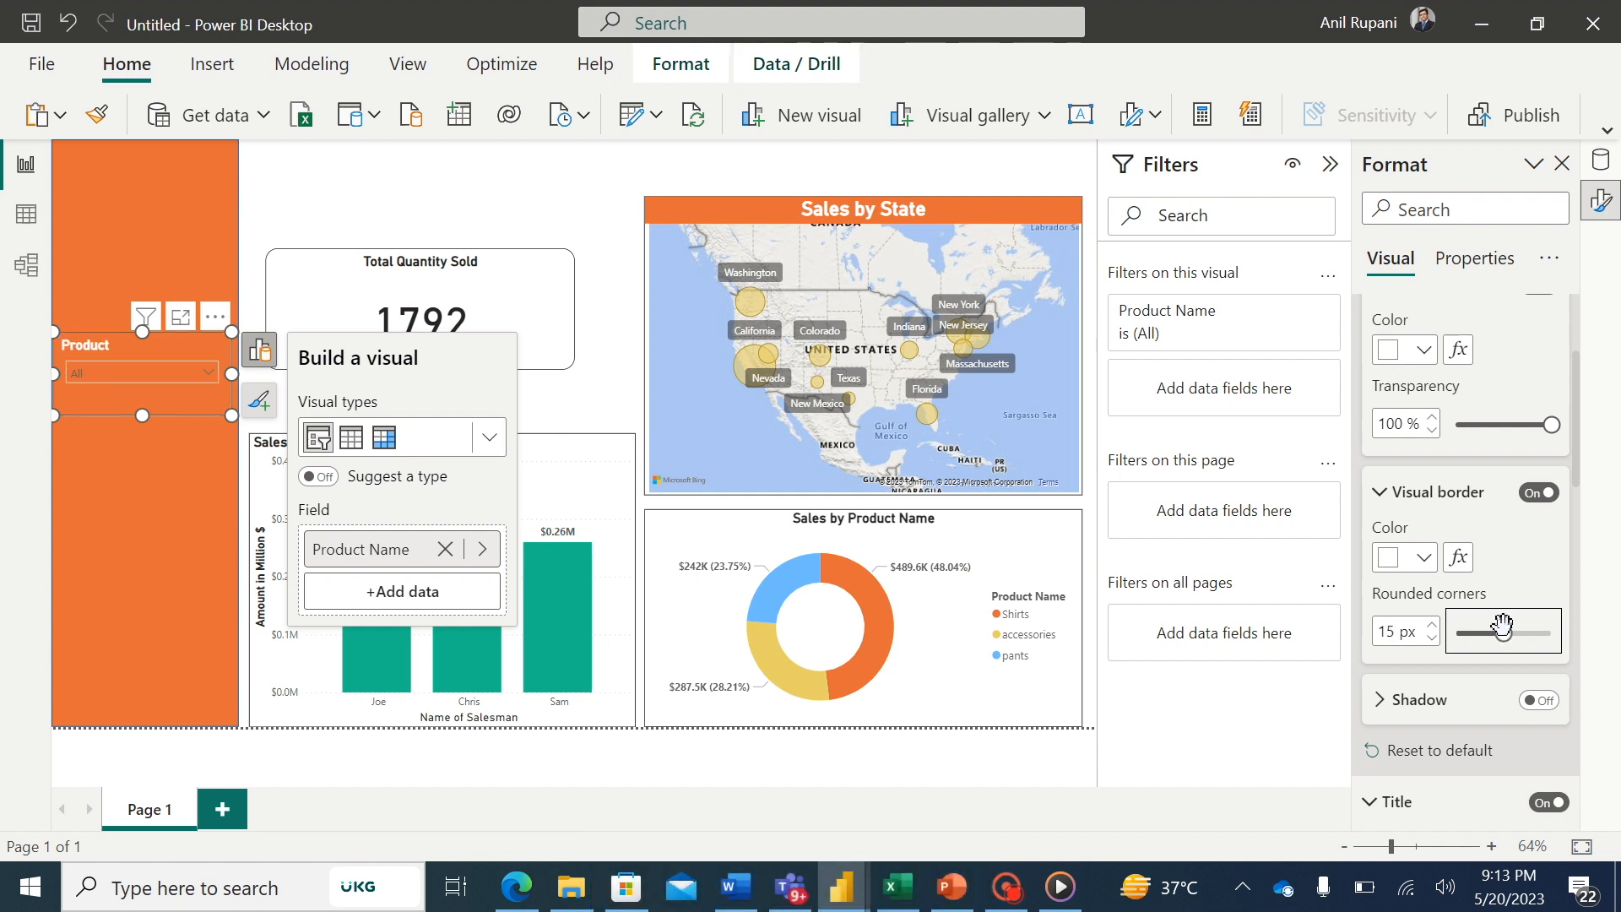
- Deselect the Product slicer and check the choices in its dropdown list
click(133, 505)
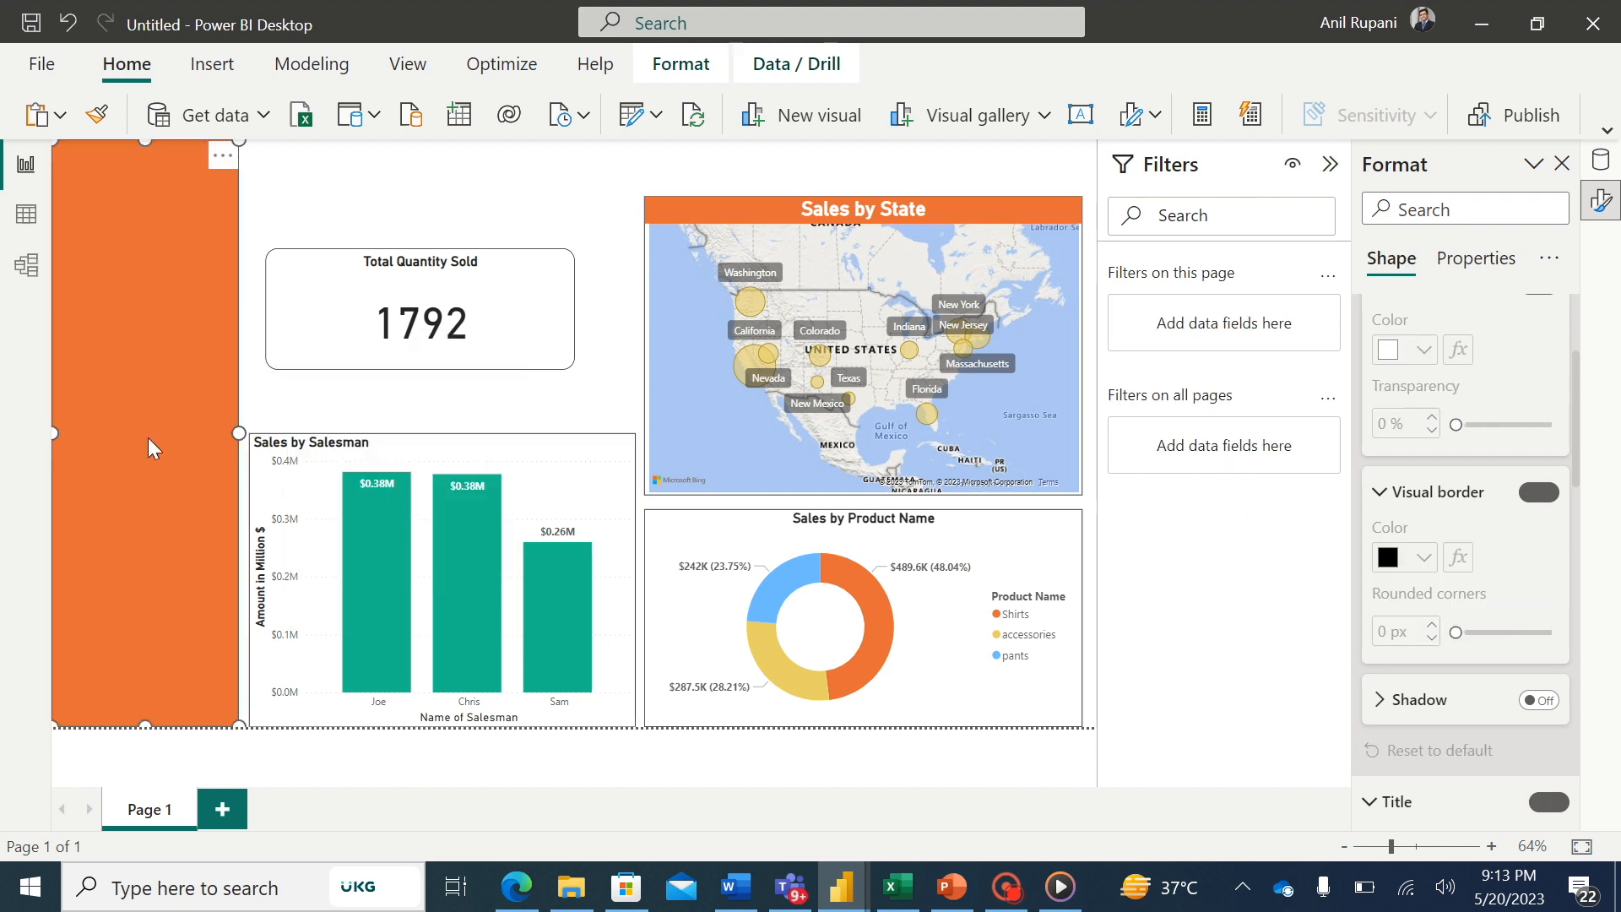
click(292, 203)
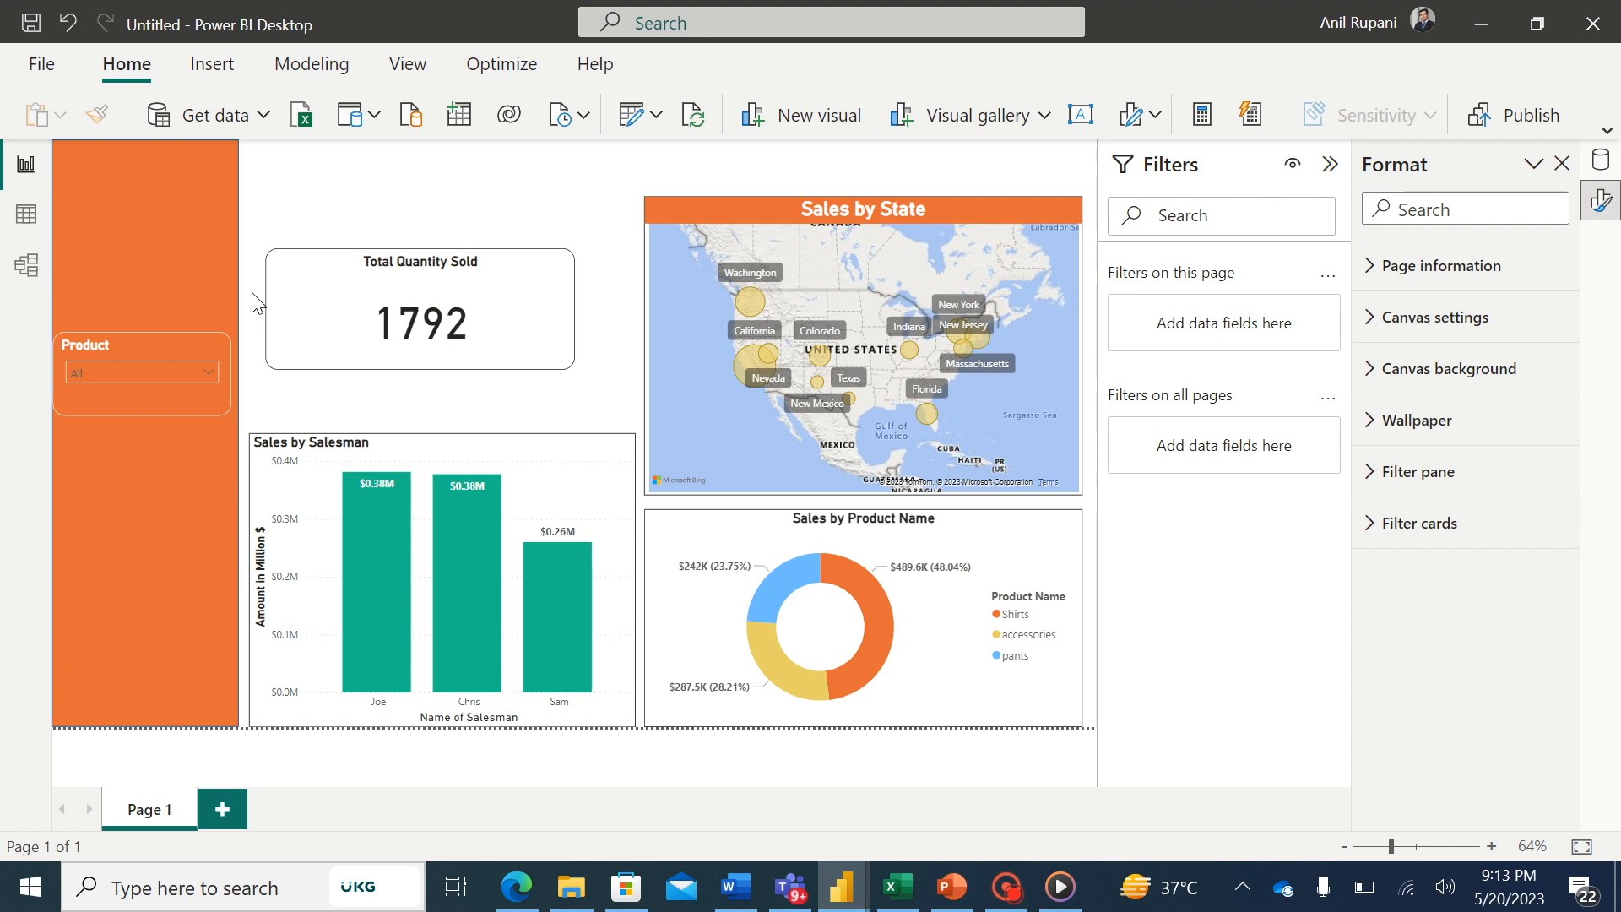
click(212, 377)
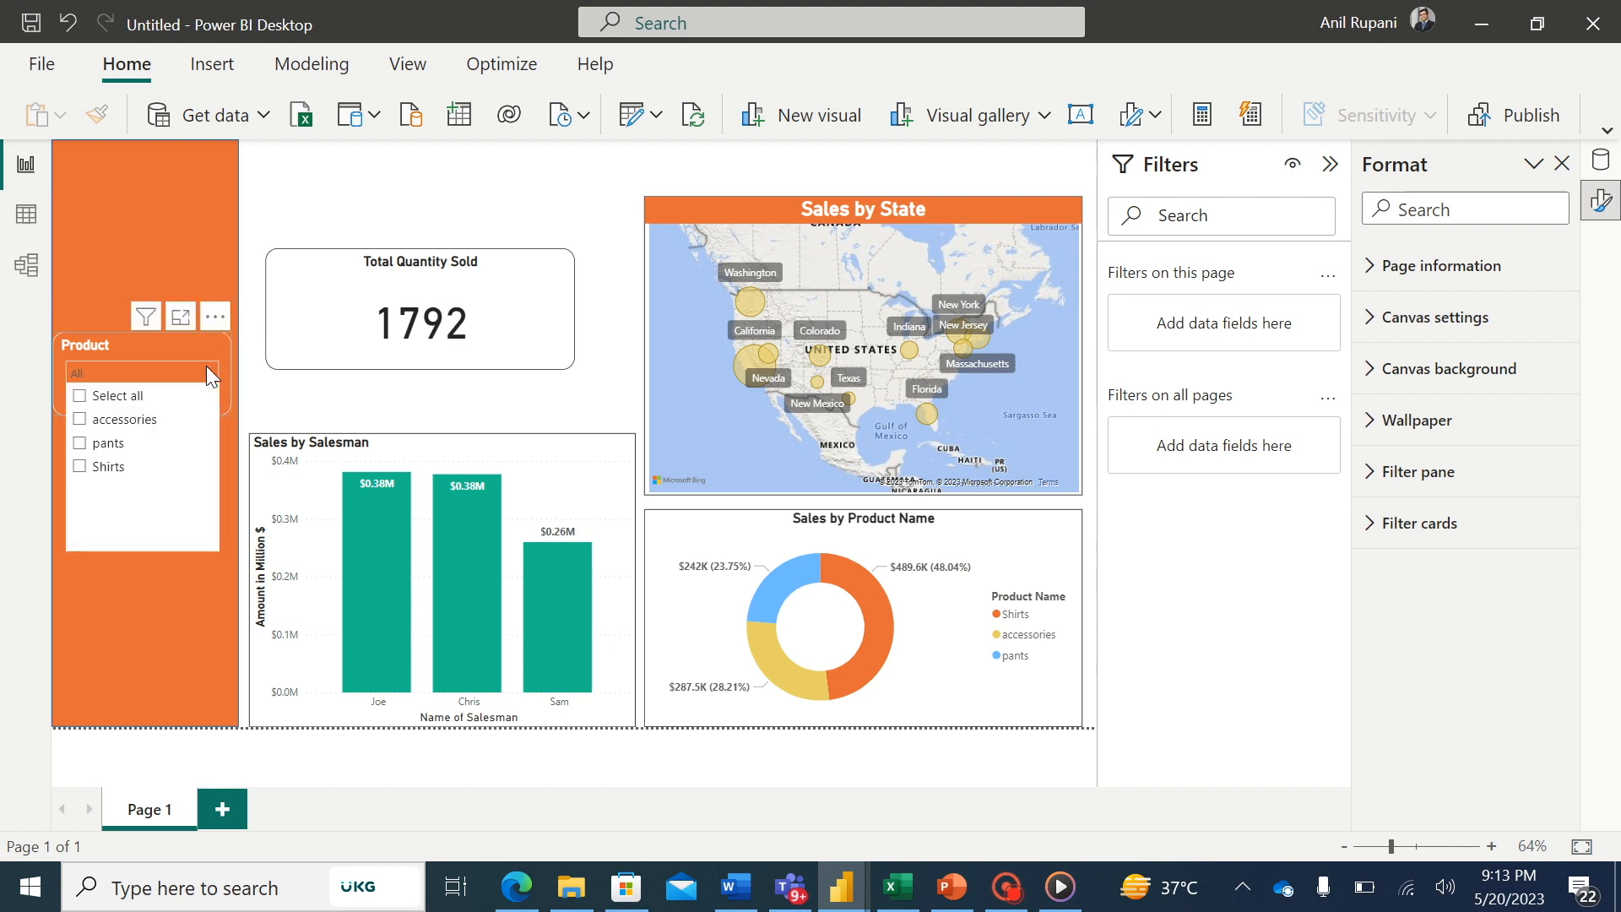
click(320, 190)
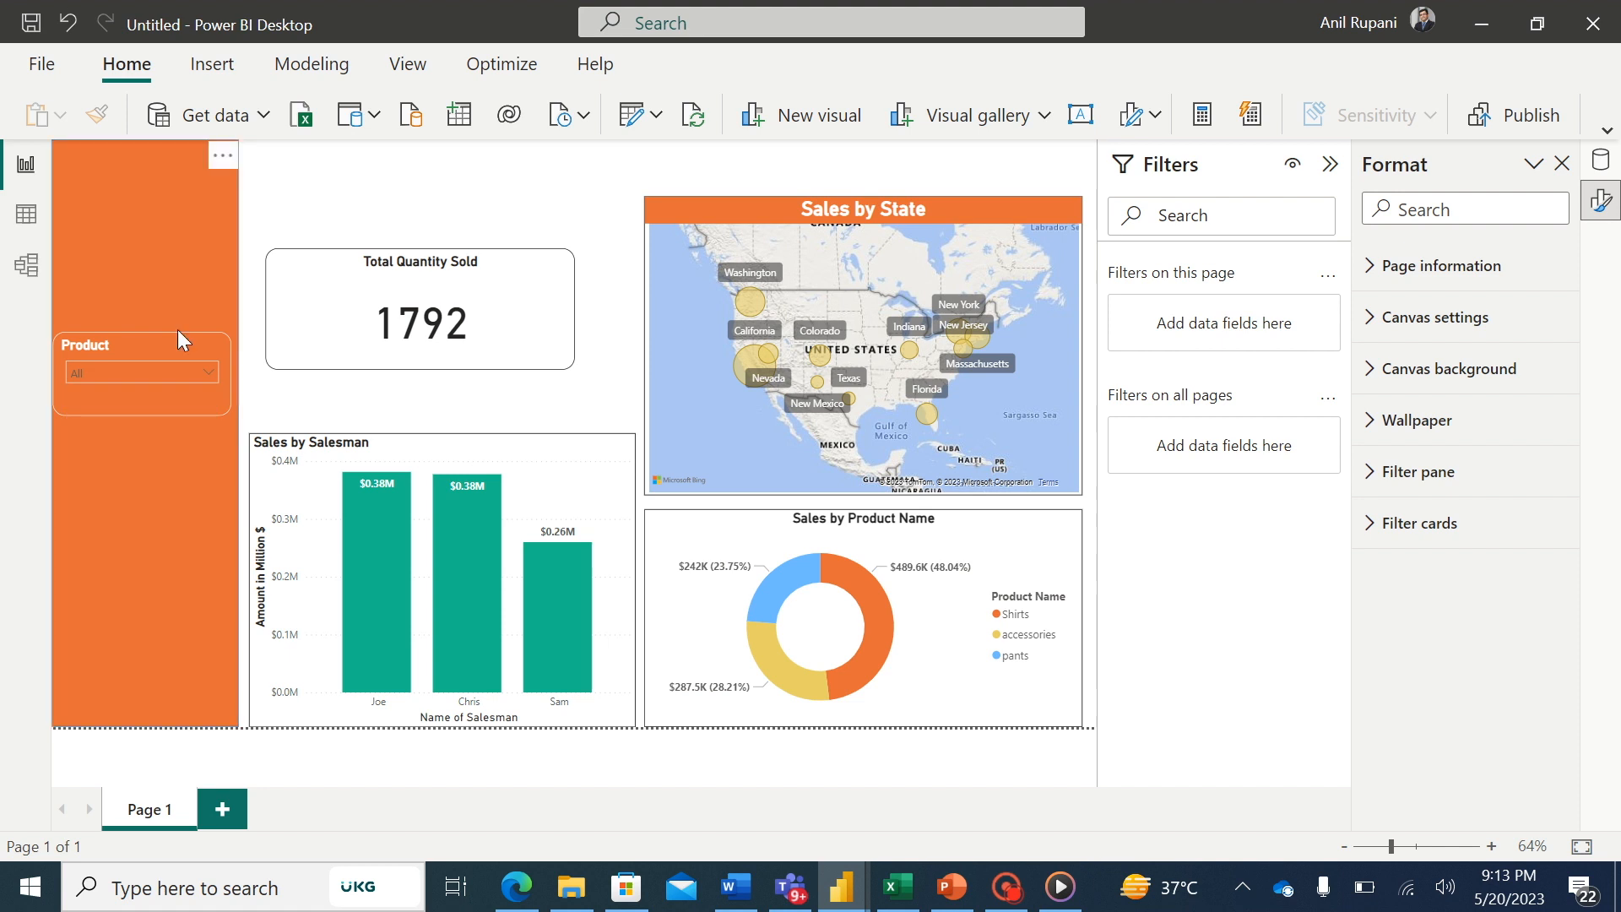
- Duplicate the Product slicer and place the copy directly below the original in the orange sidebar
click(199, 343)
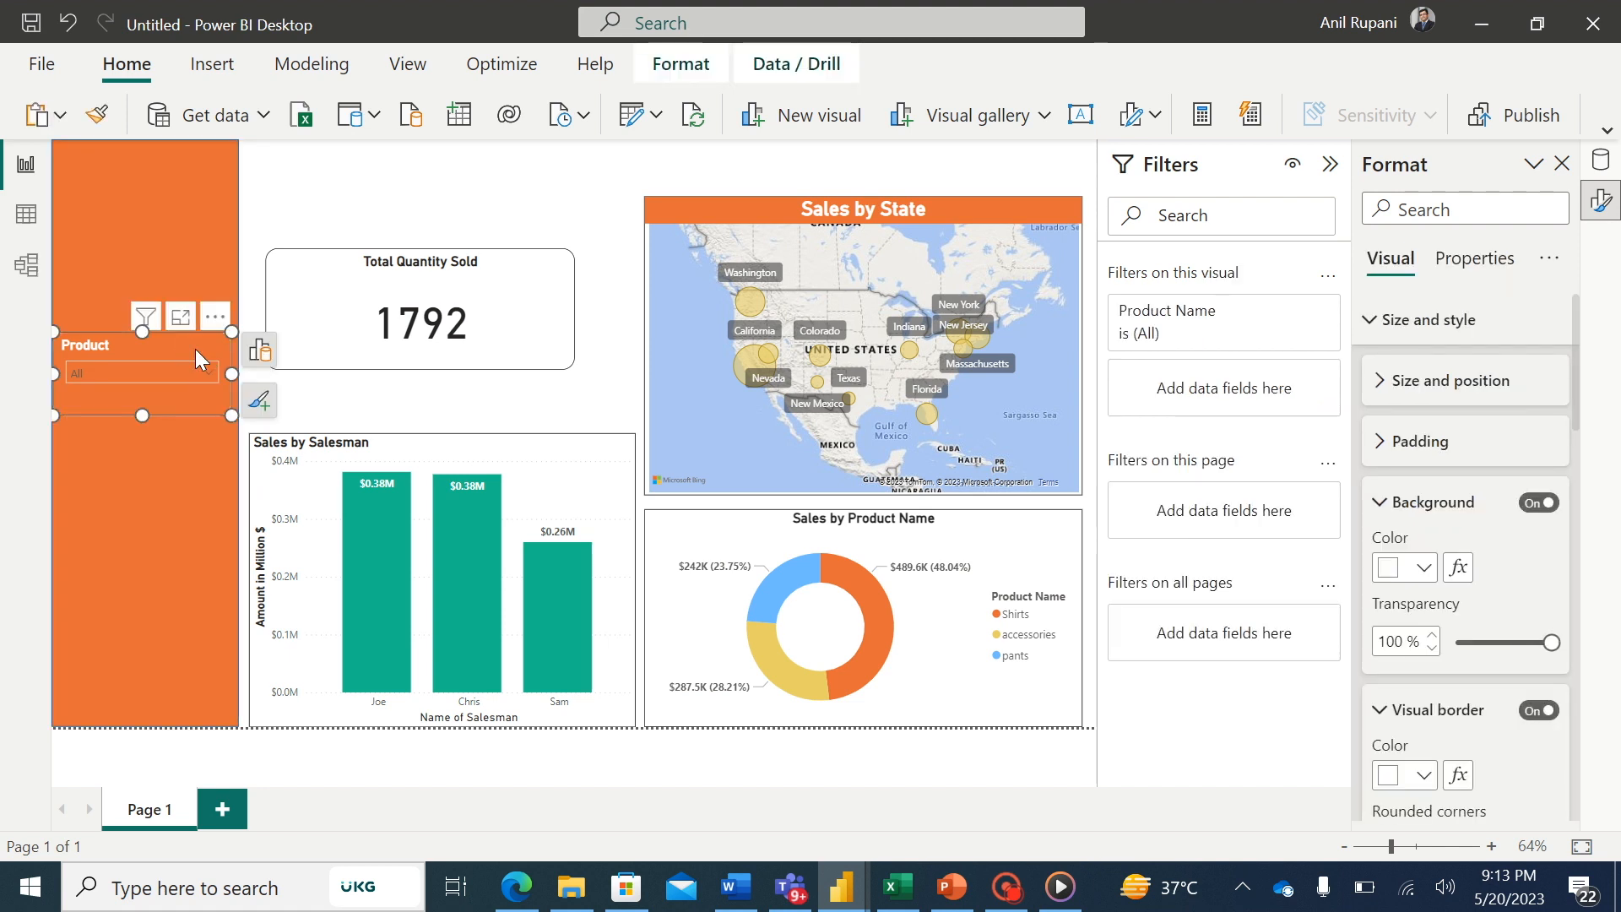
key(ctrl+c)
key(ctrl+v)
drag(191, 347, 180, 448)
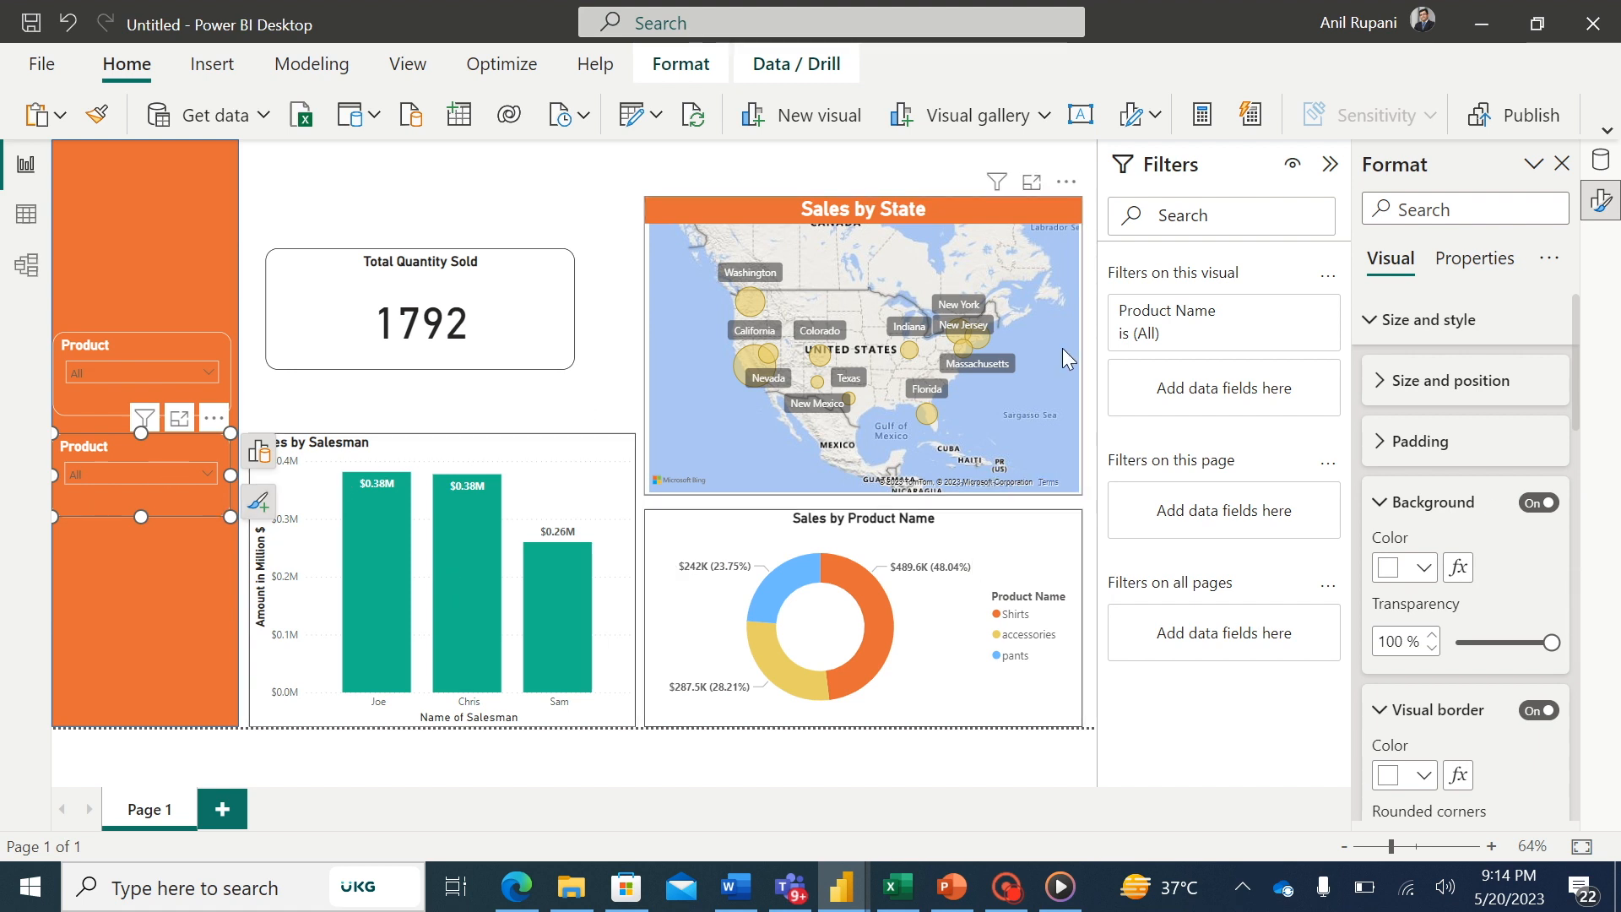
- Replace the duplicated slicer's Product Name field with Year and Month from the Date Hierarchy
click(1602, 169)
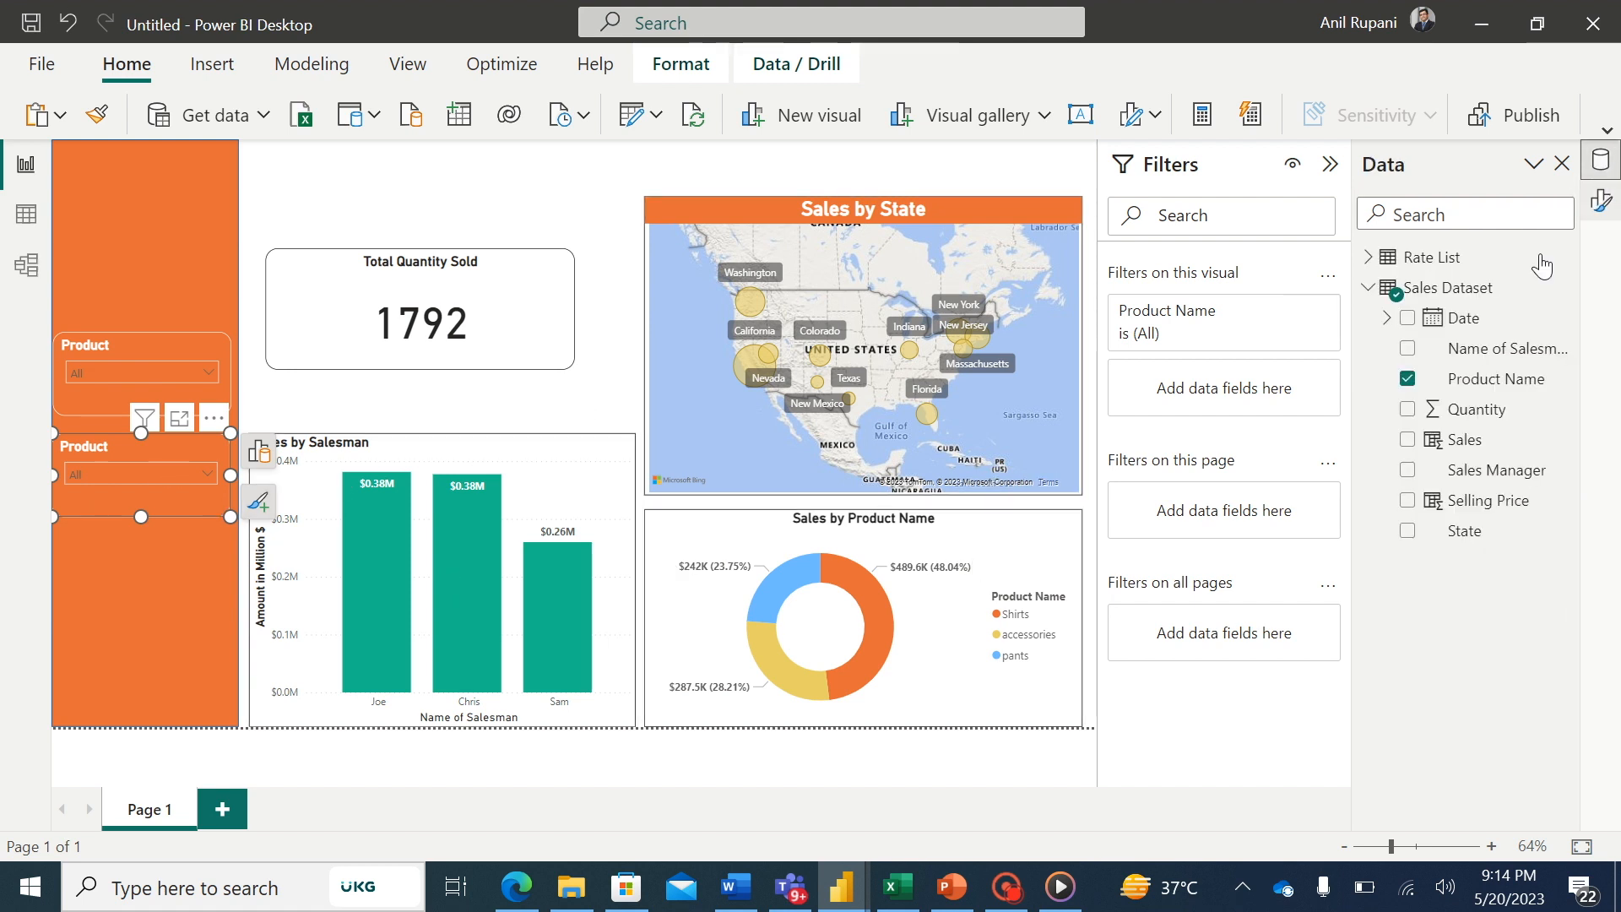
click(1407, 379)
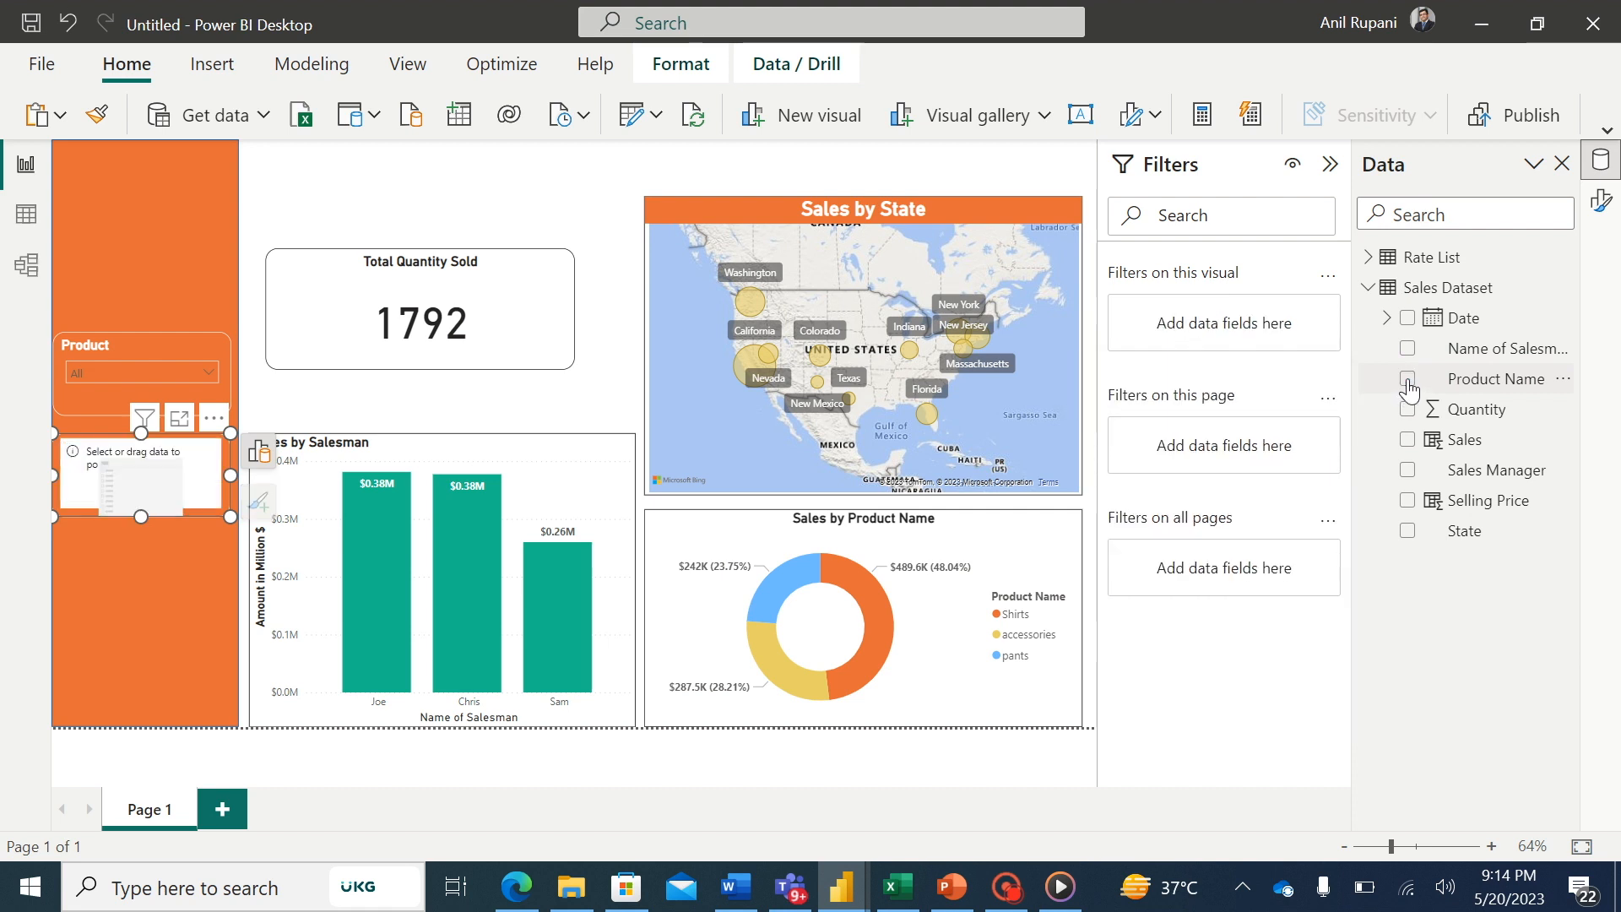
click(1386, 319)
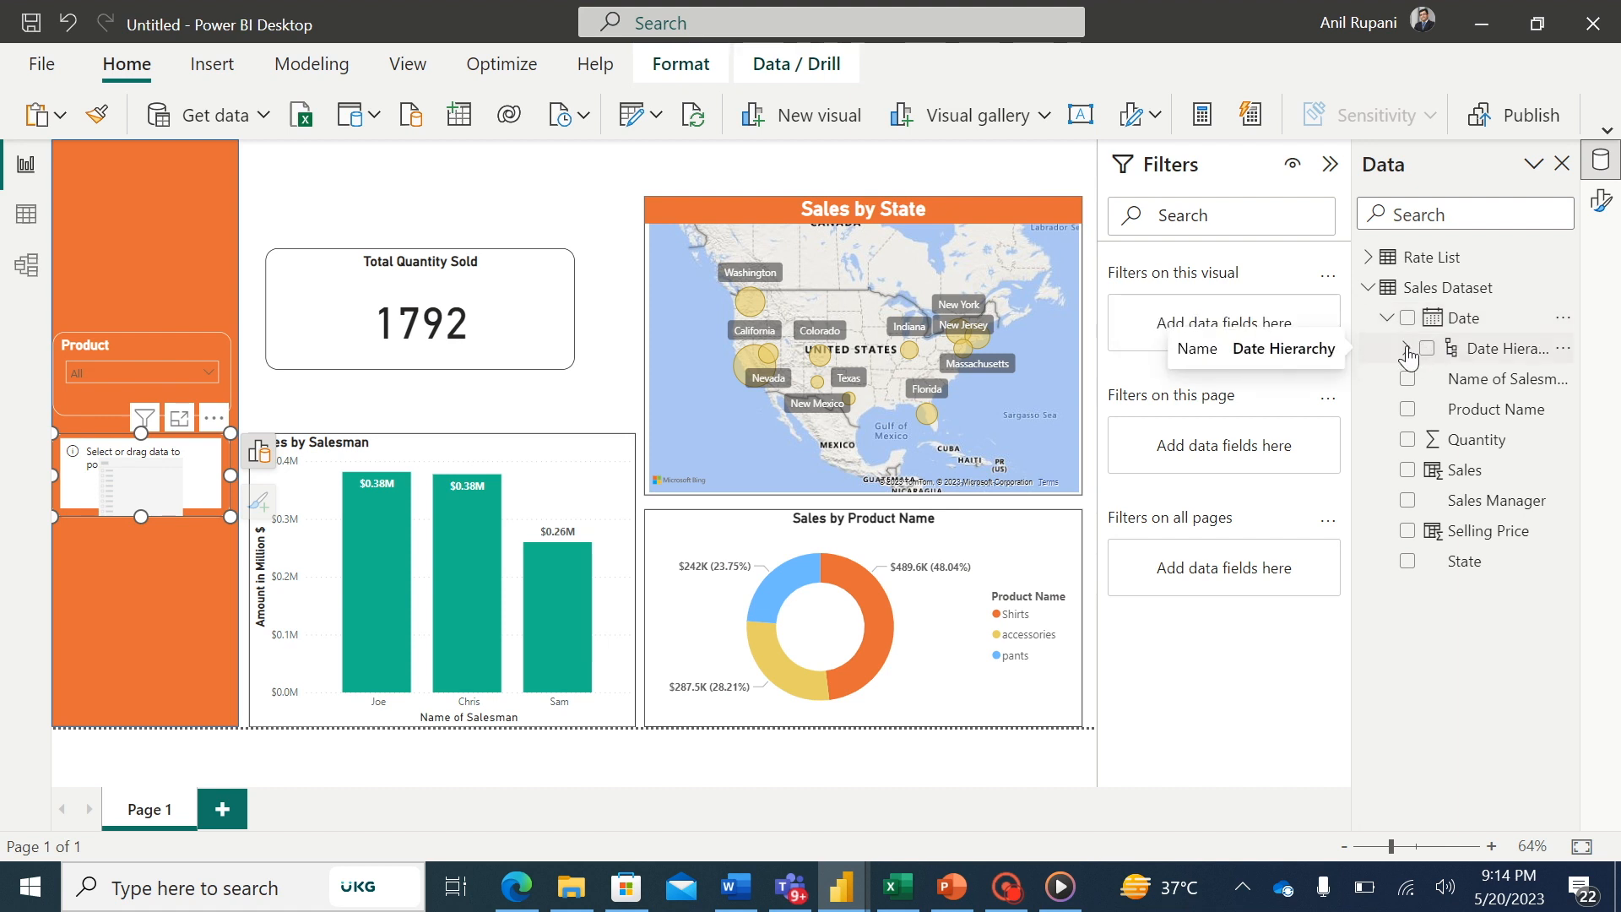
click(1406, 349)
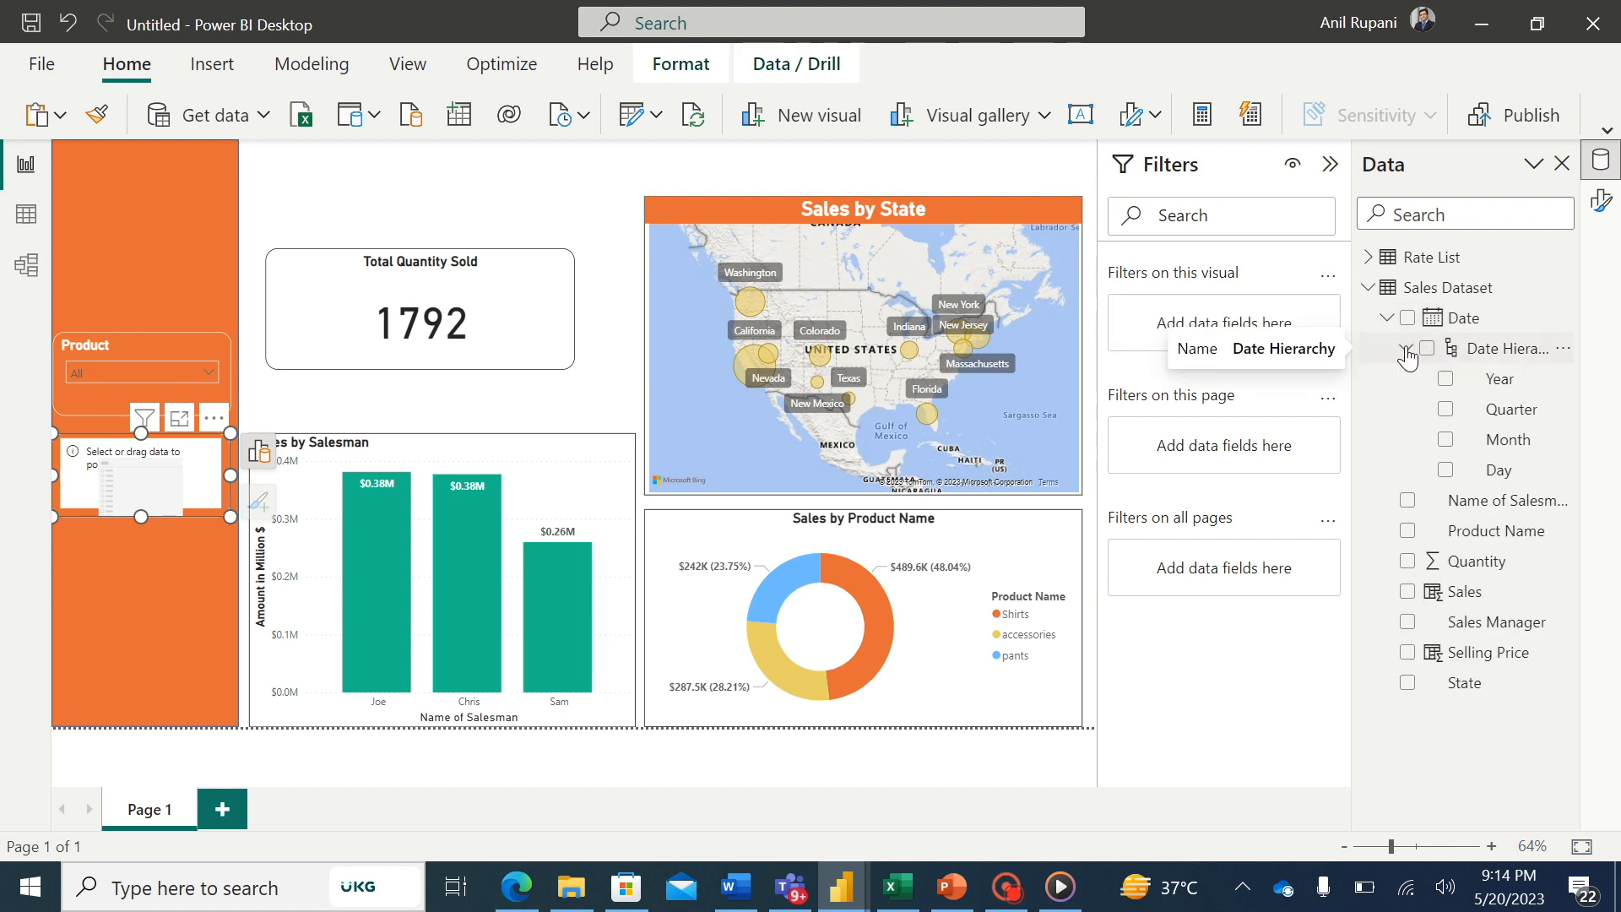
click(1445, 380)
click(1445, 440)
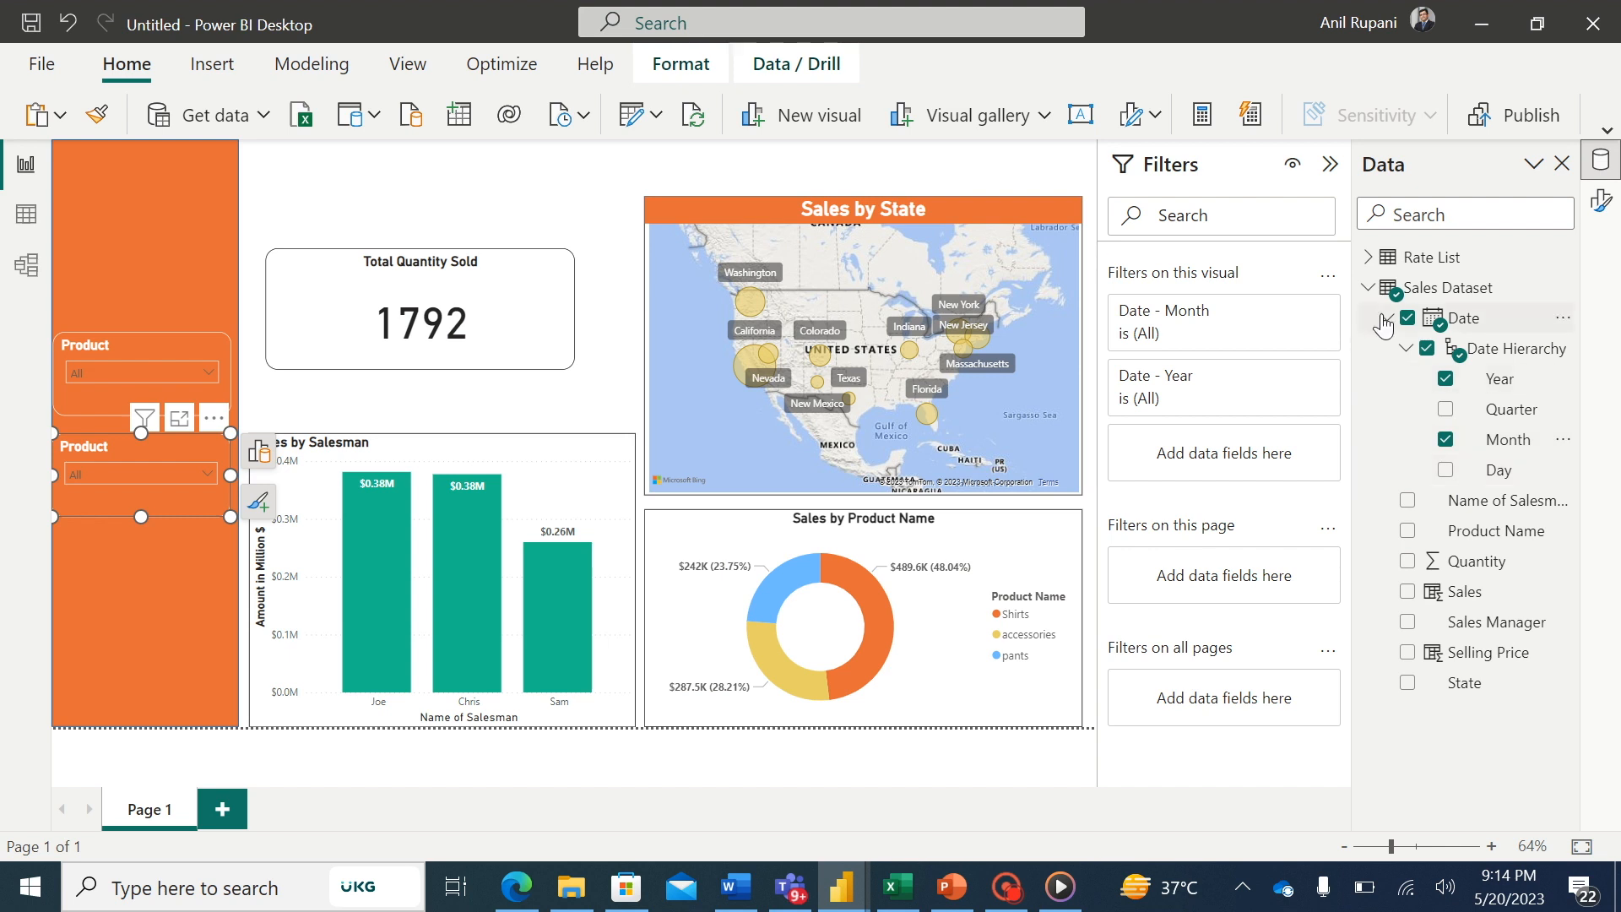
- Change the title text of the lower slicer to "Period"
click(1601, 203)
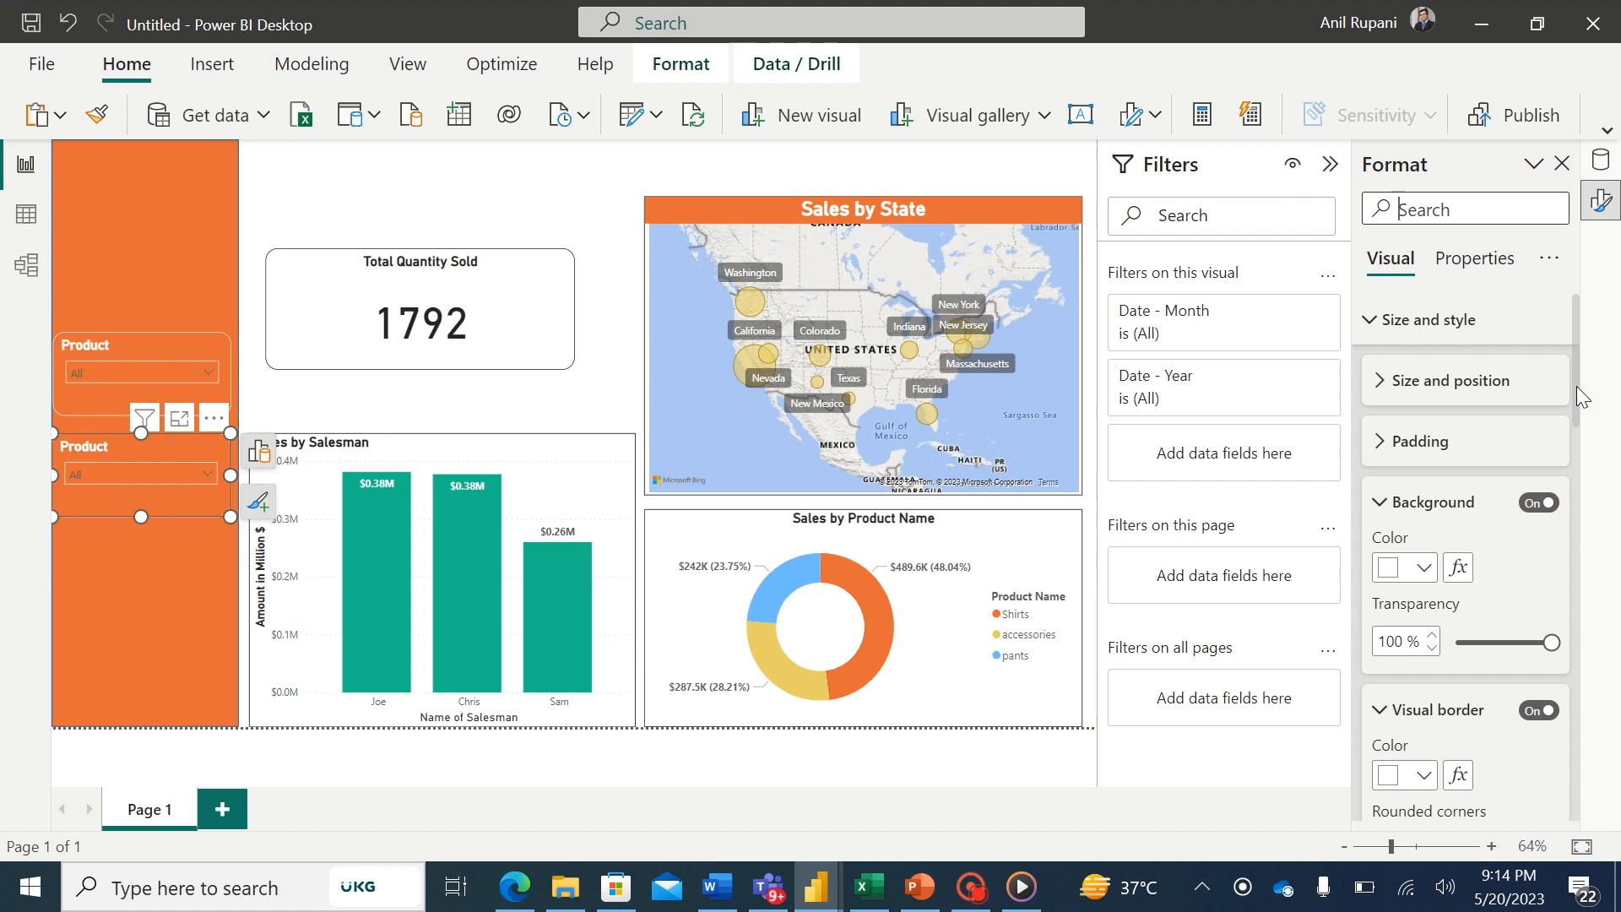
scroll(1587, 409, down, 5)
scroll(1585, 430, down, 3)
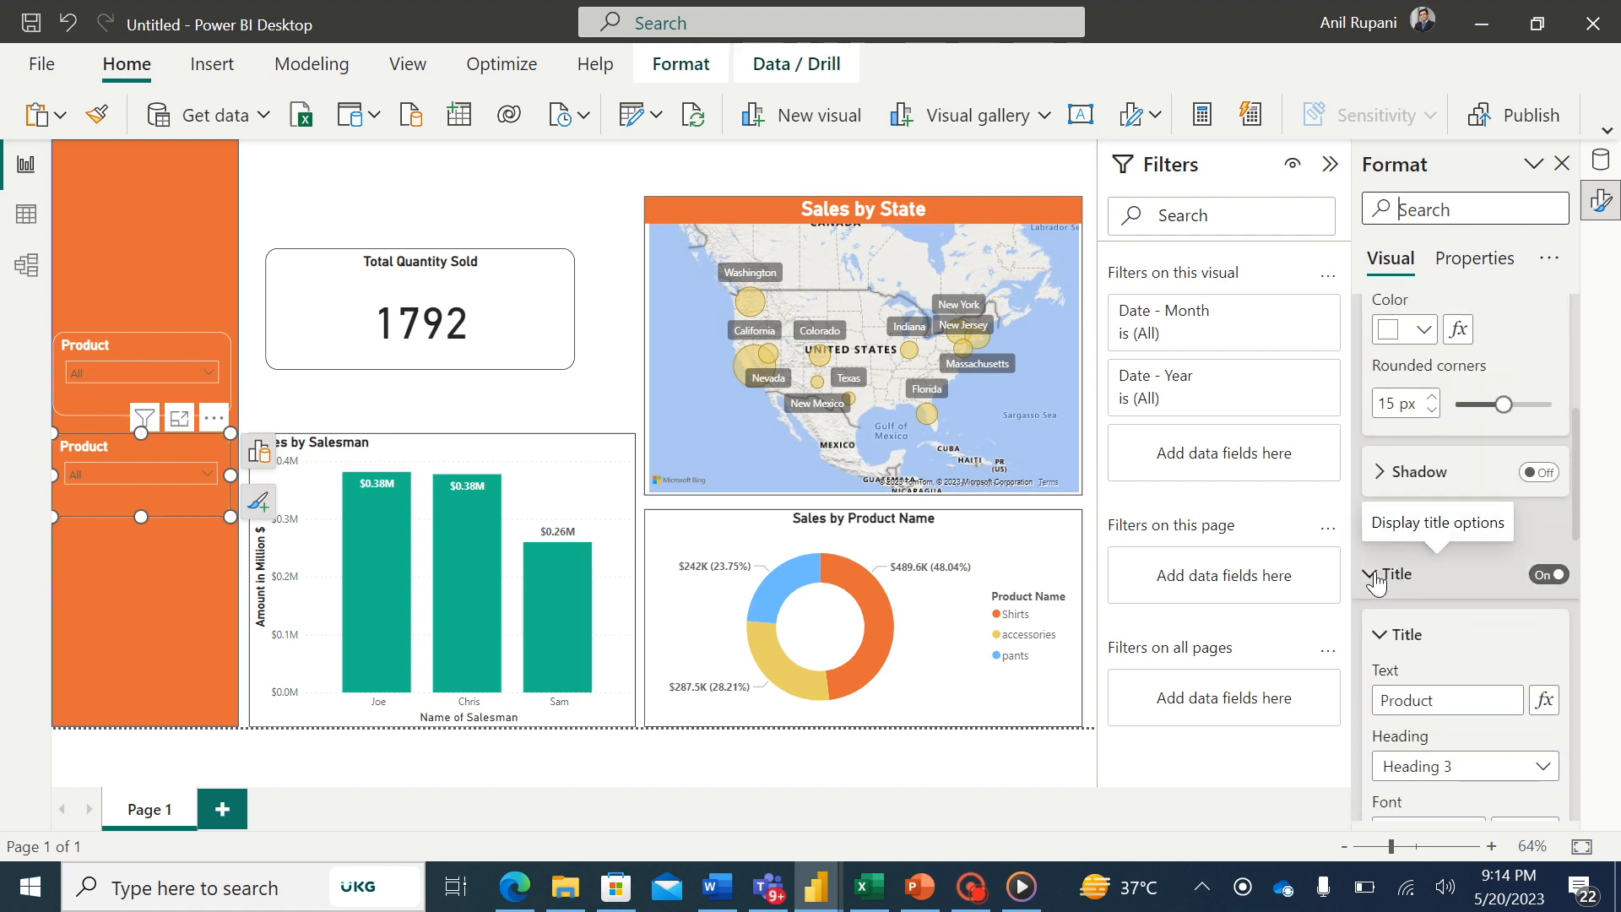
click(1445, 706)
key(BackSpace)
key(BackSpace)
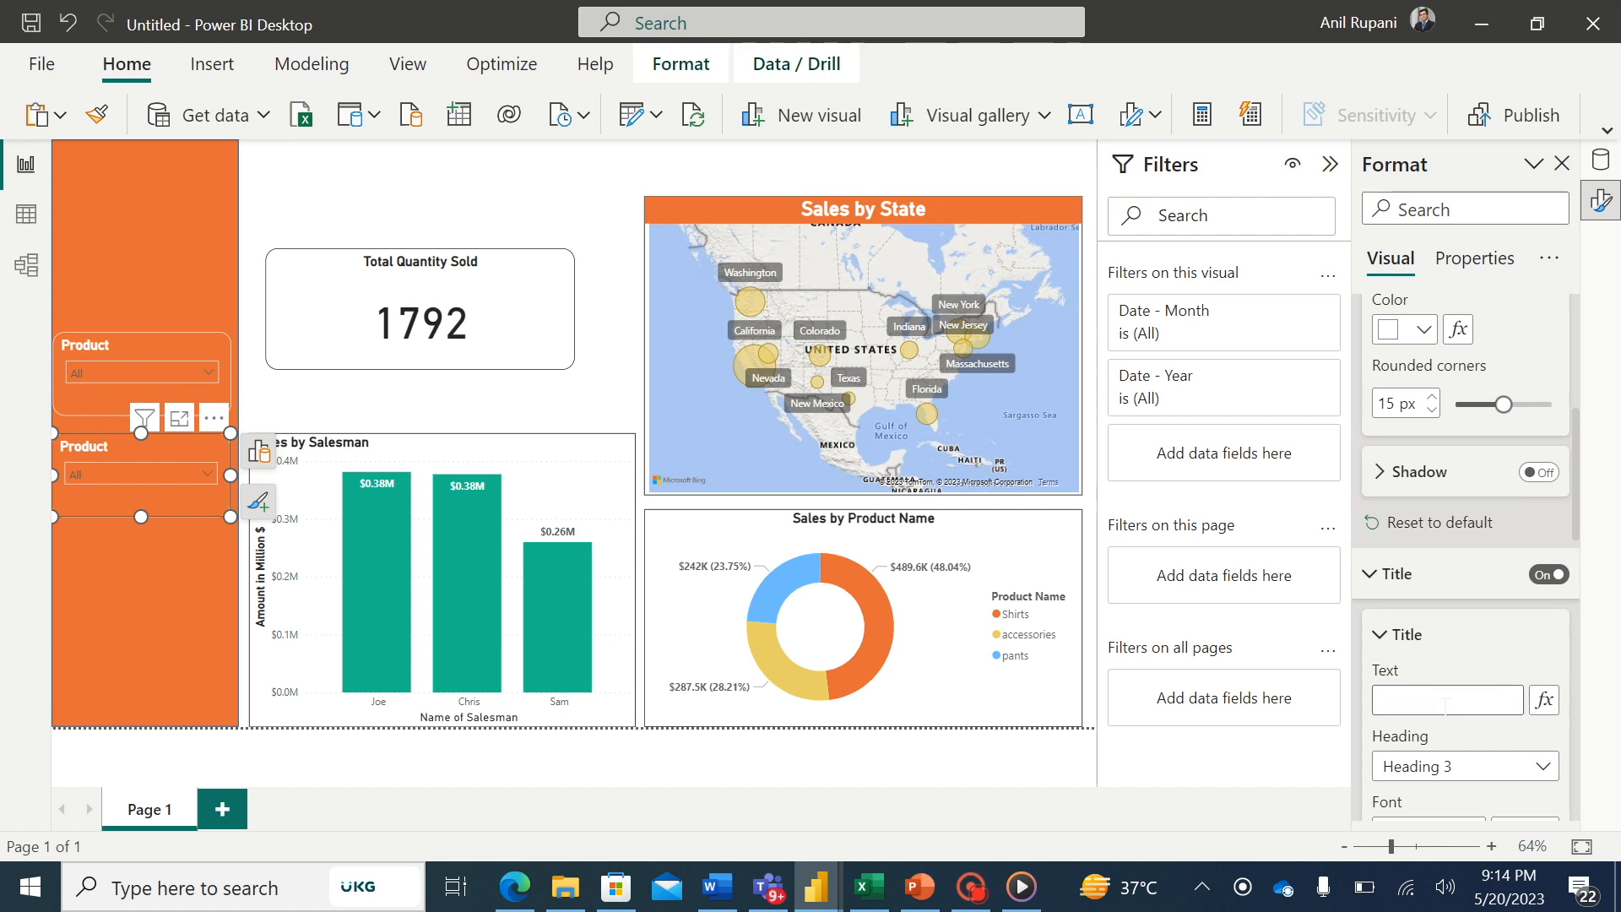
text(Period)
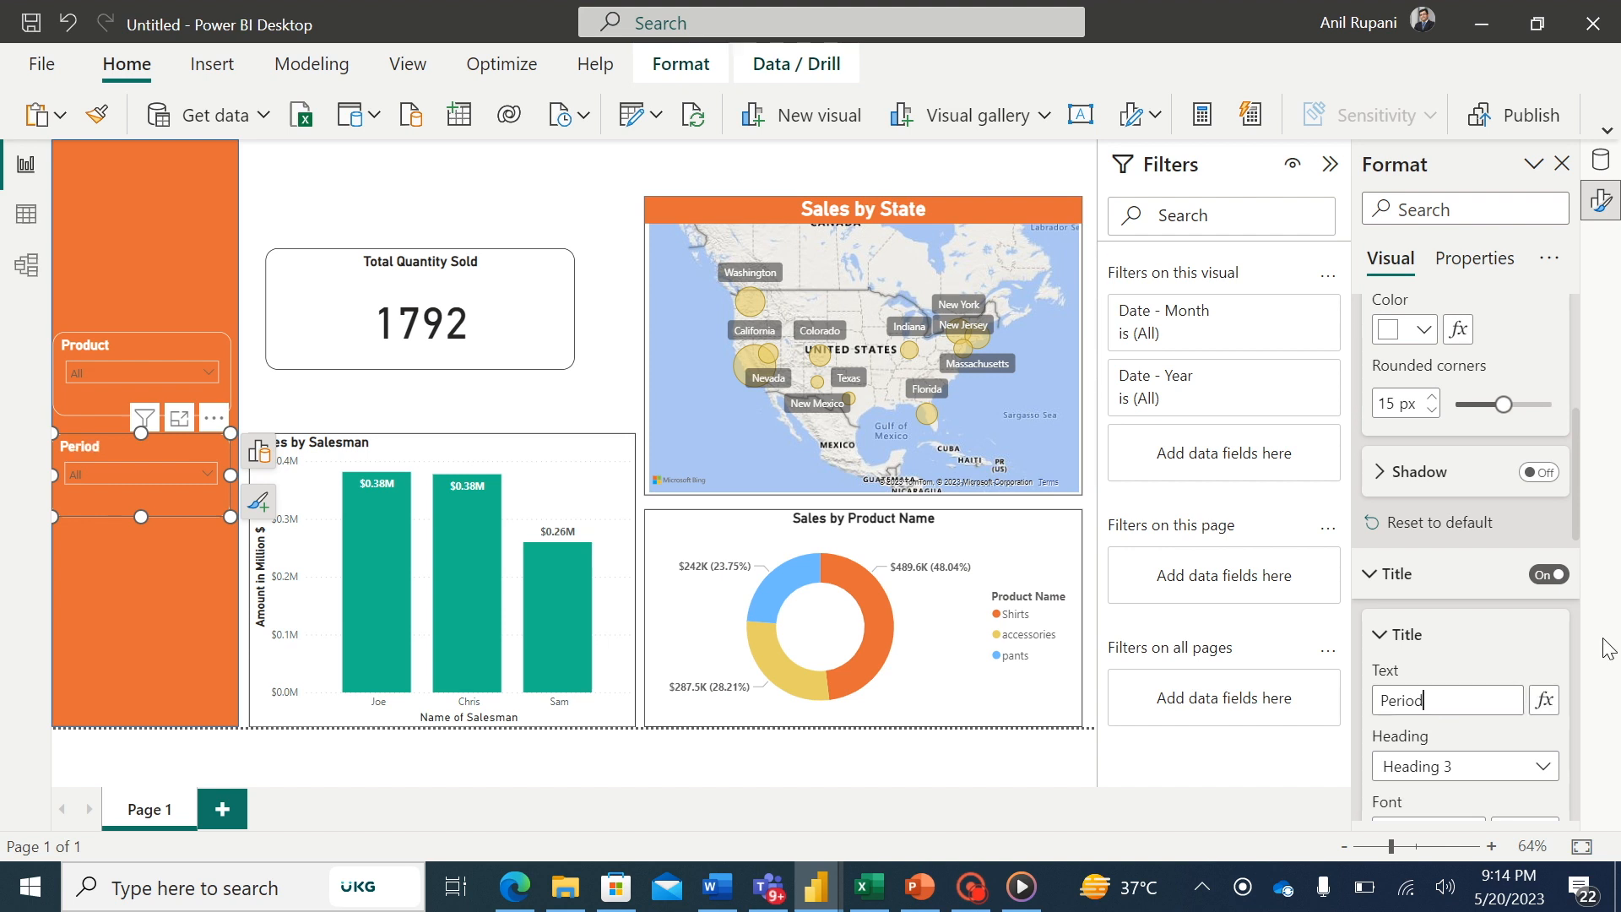
- Check the choices in the Period slicer's dropdown list and deselect the slicer
scroll(1573, 526, down, 3)
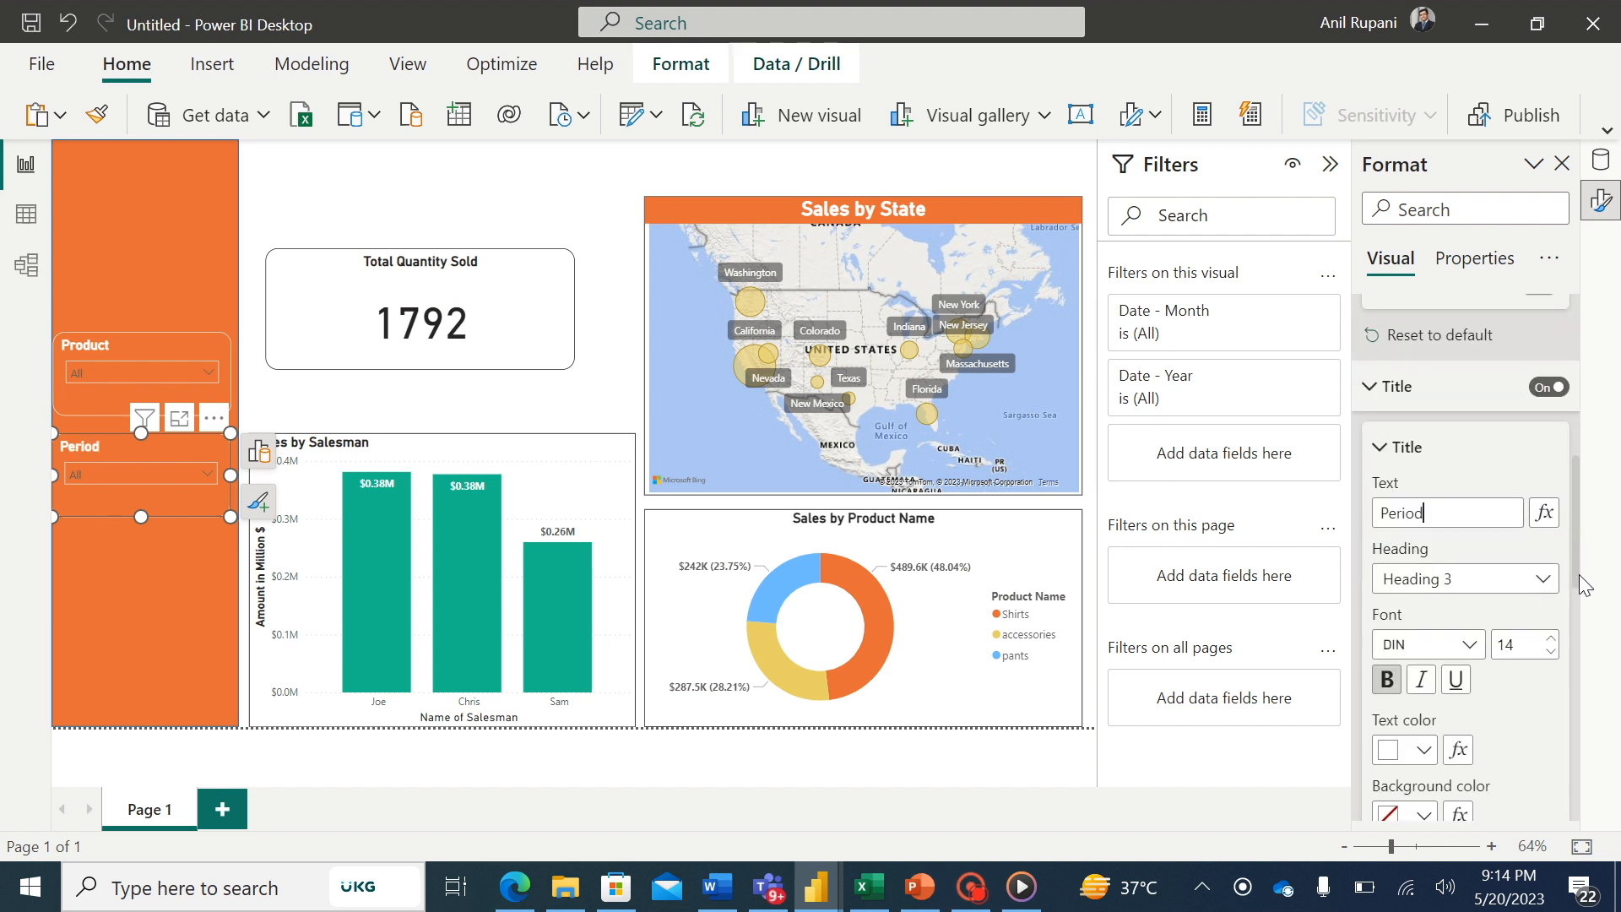
click(1382, 439)
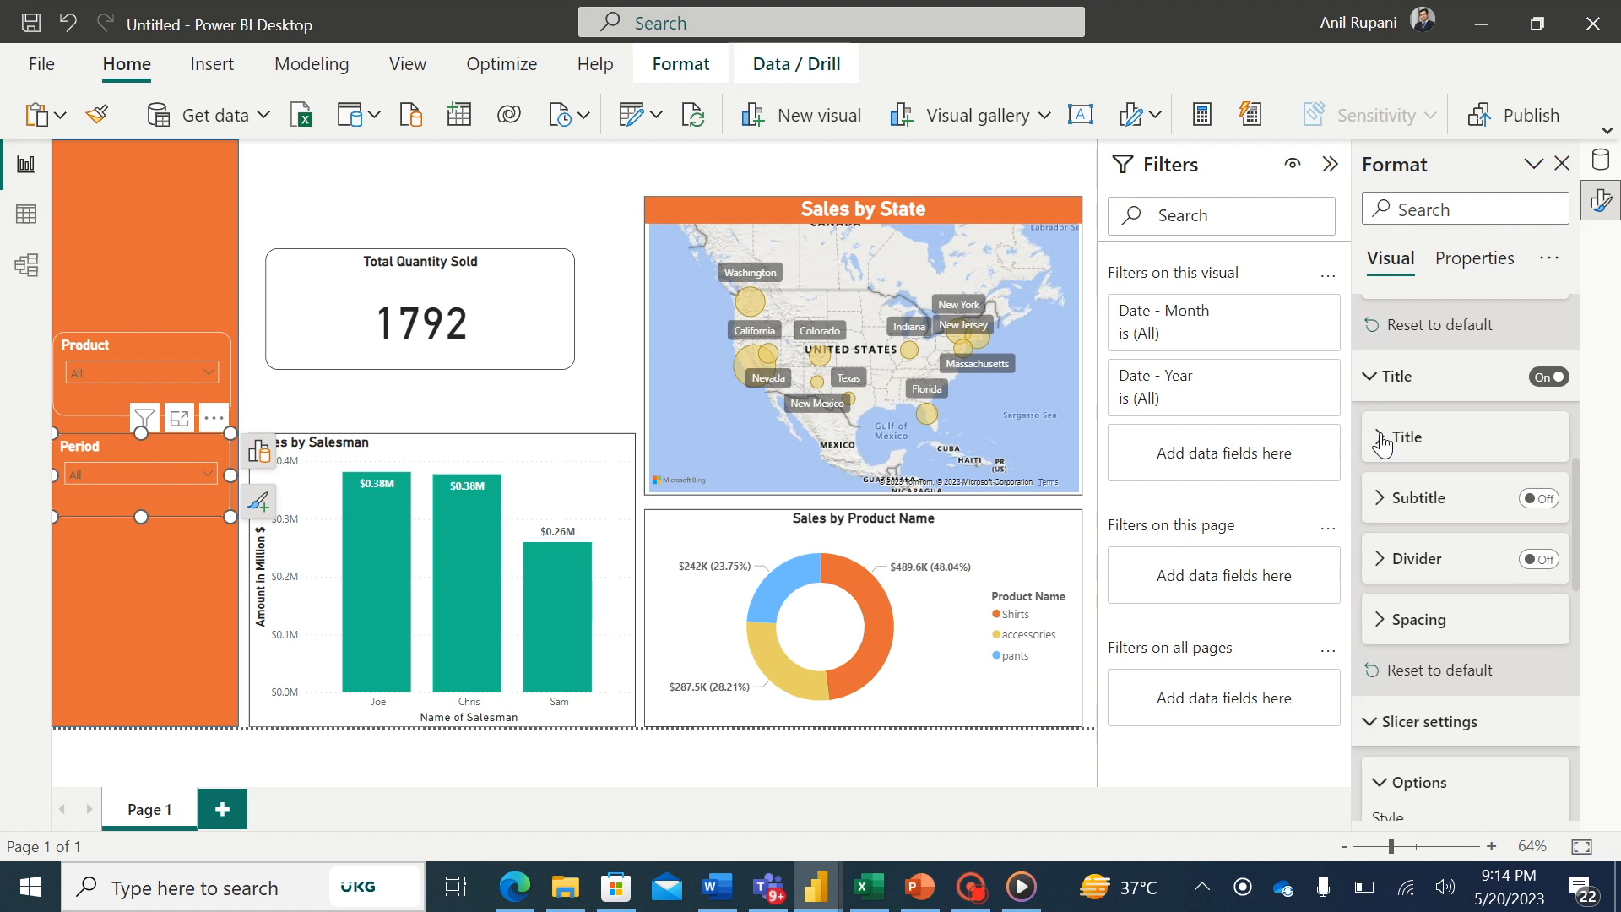
click(1369, 380)
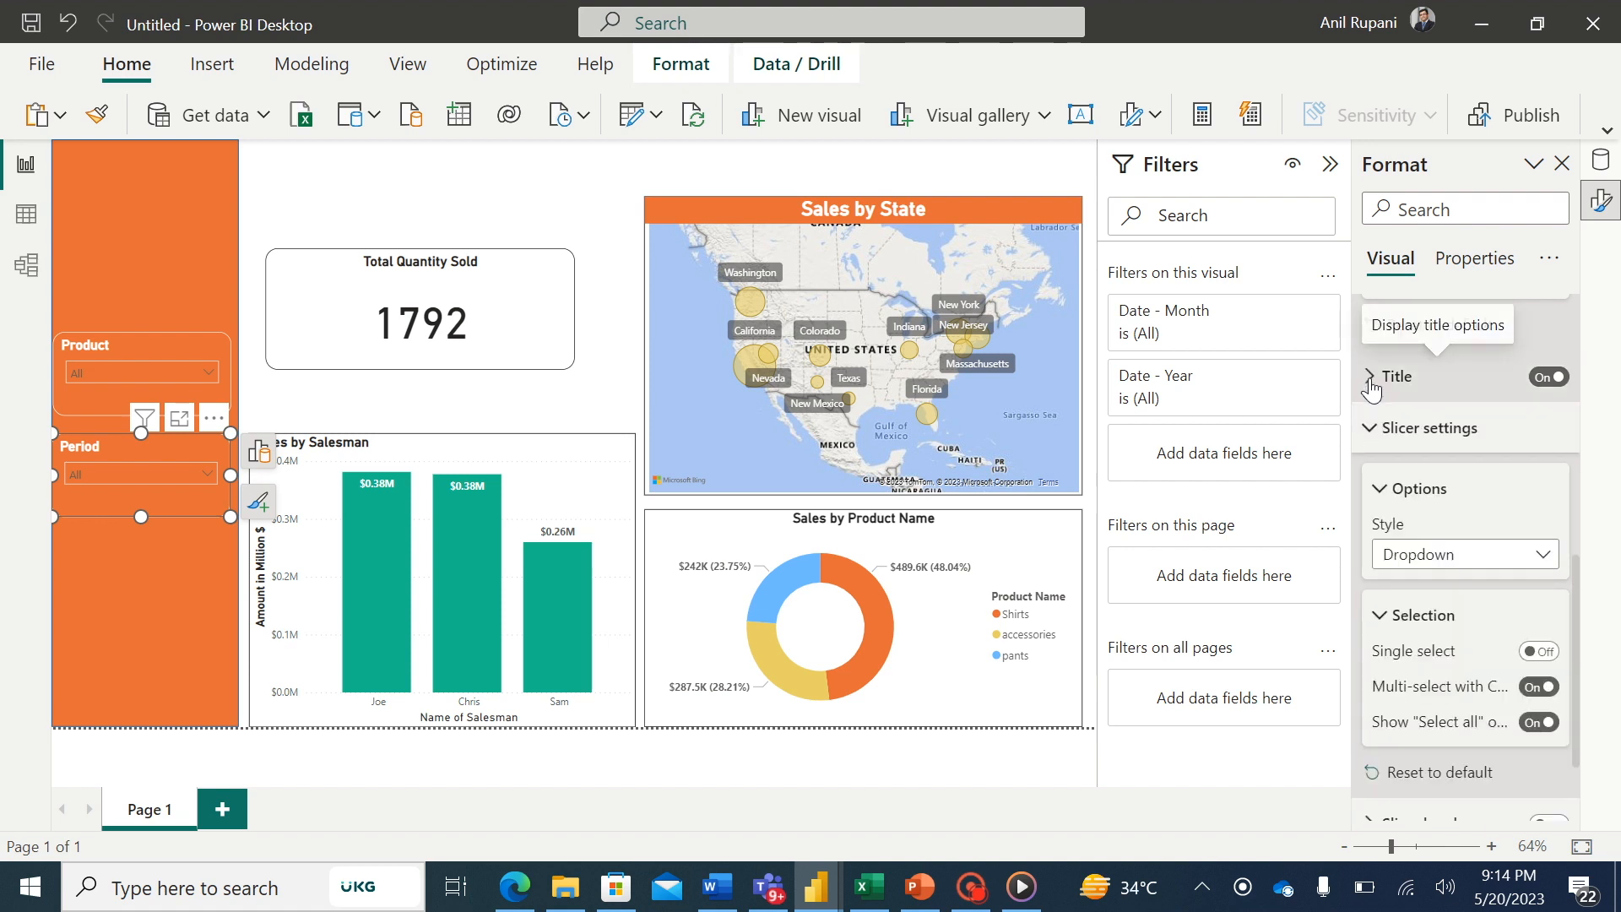
click(202, 473)
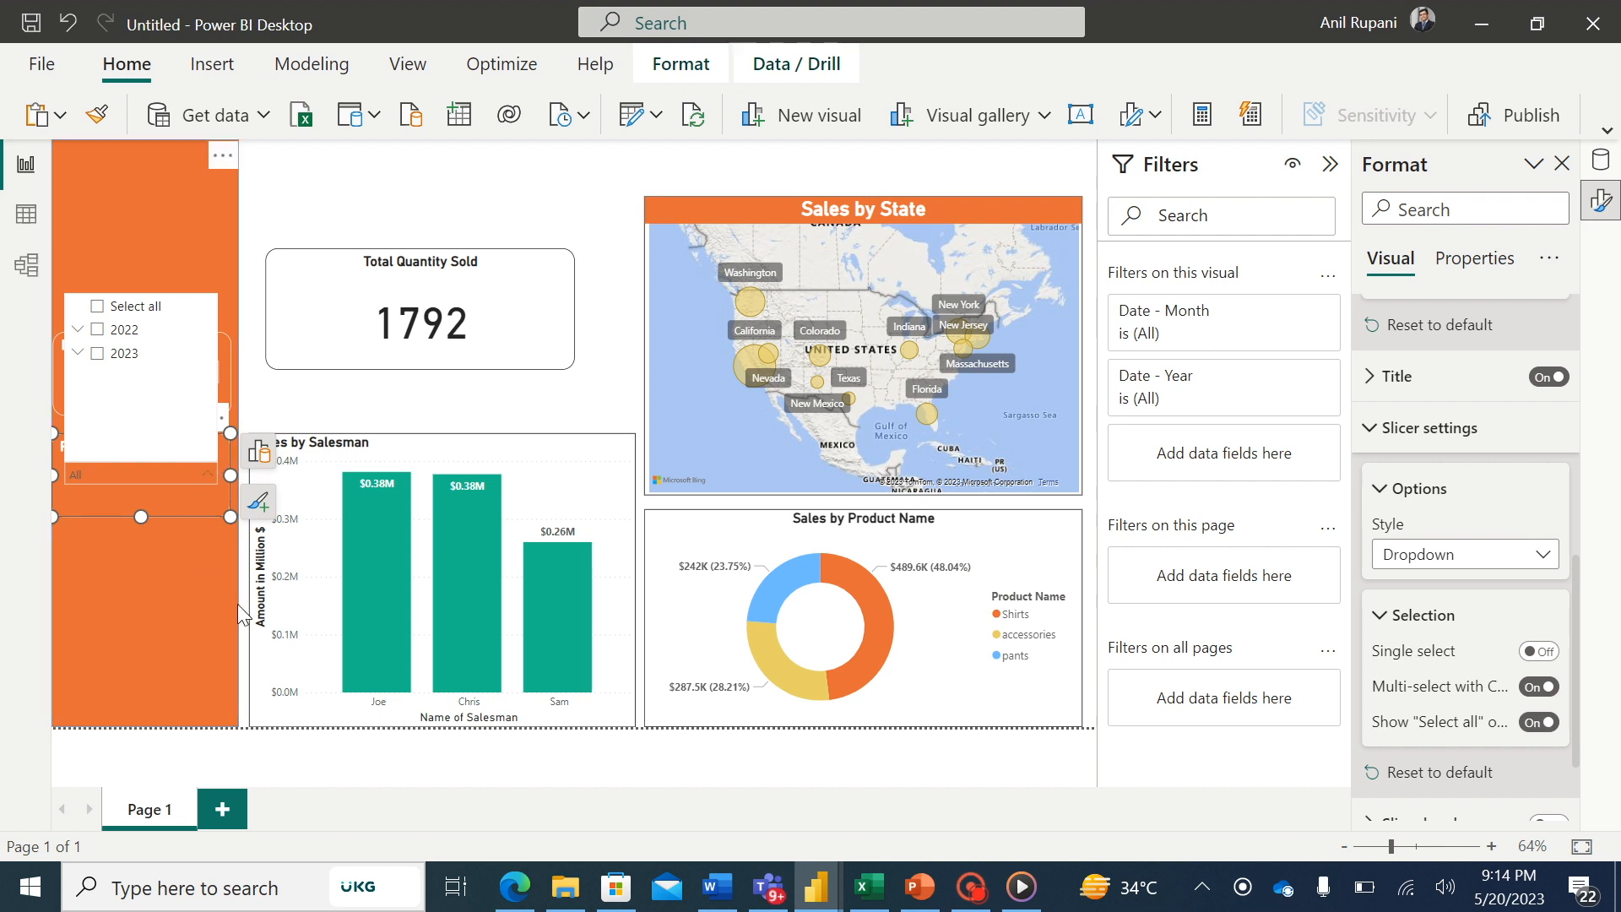
click(286, 765)
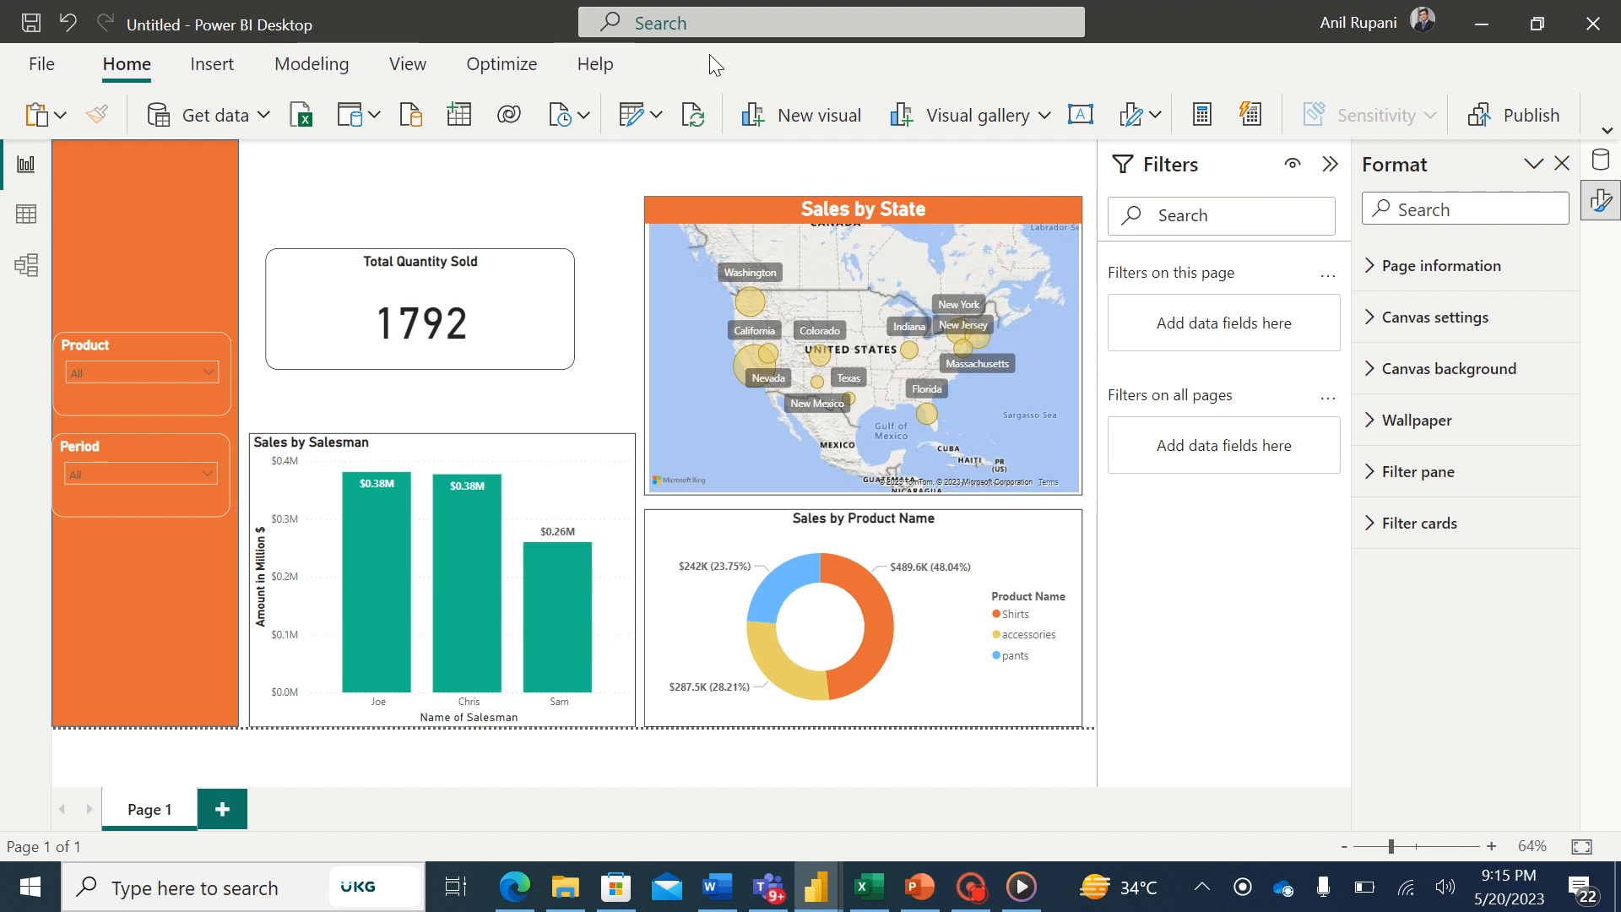
- Insert a text box reading "Filters" and format the text as 20 pt, bold, centred and white
click(1081, 115)
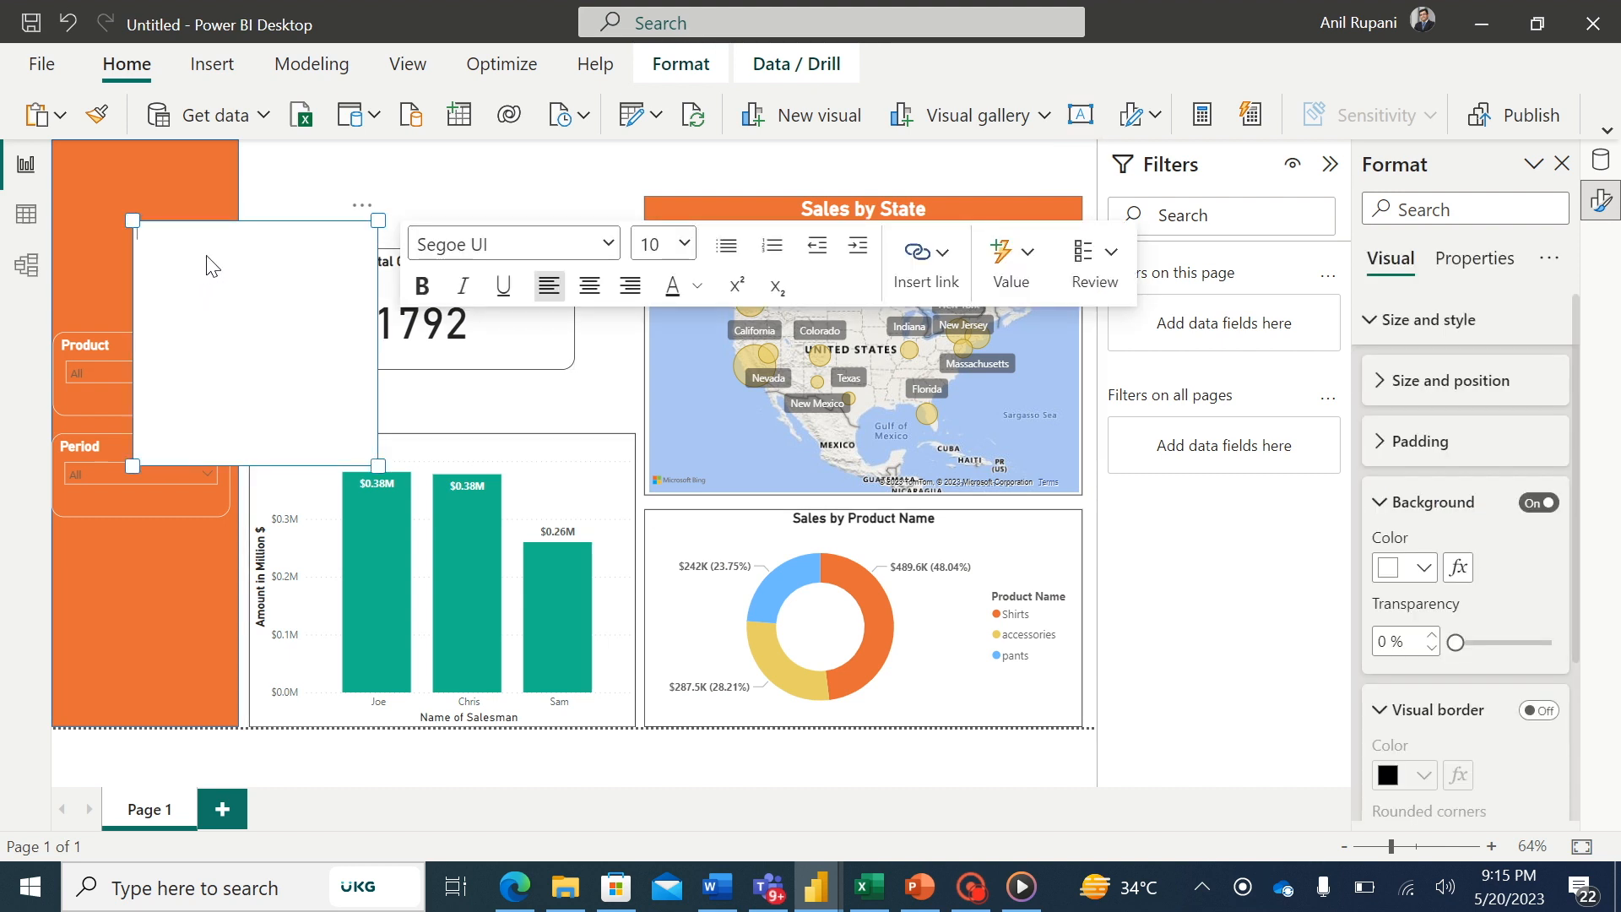
text(Filters)
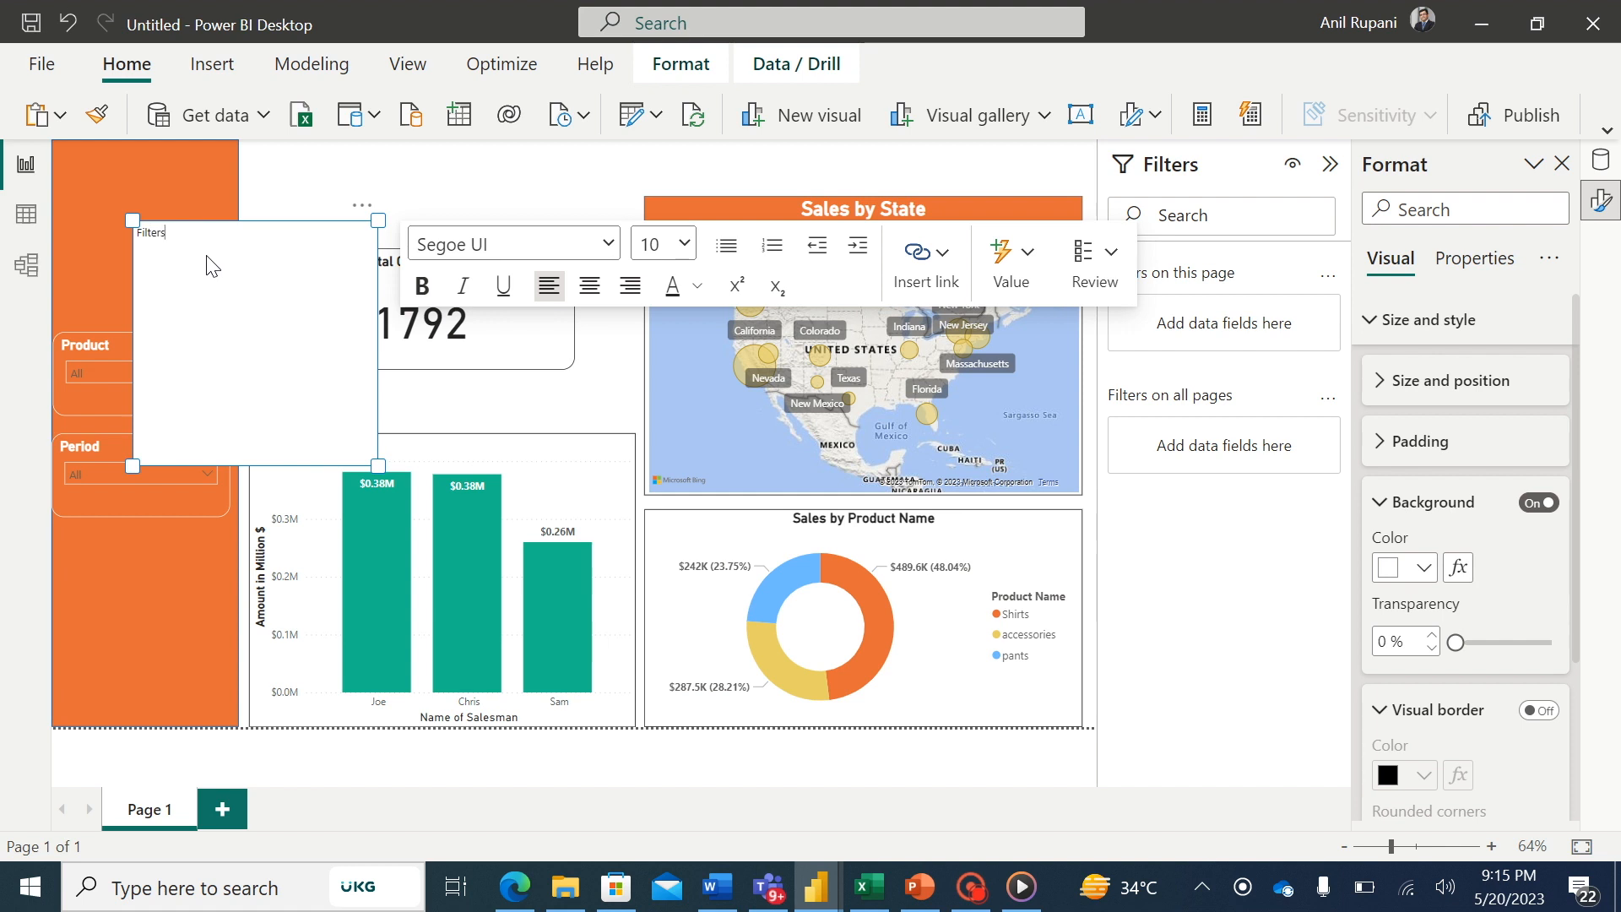
double_click(156, 233)
click(684, 245)
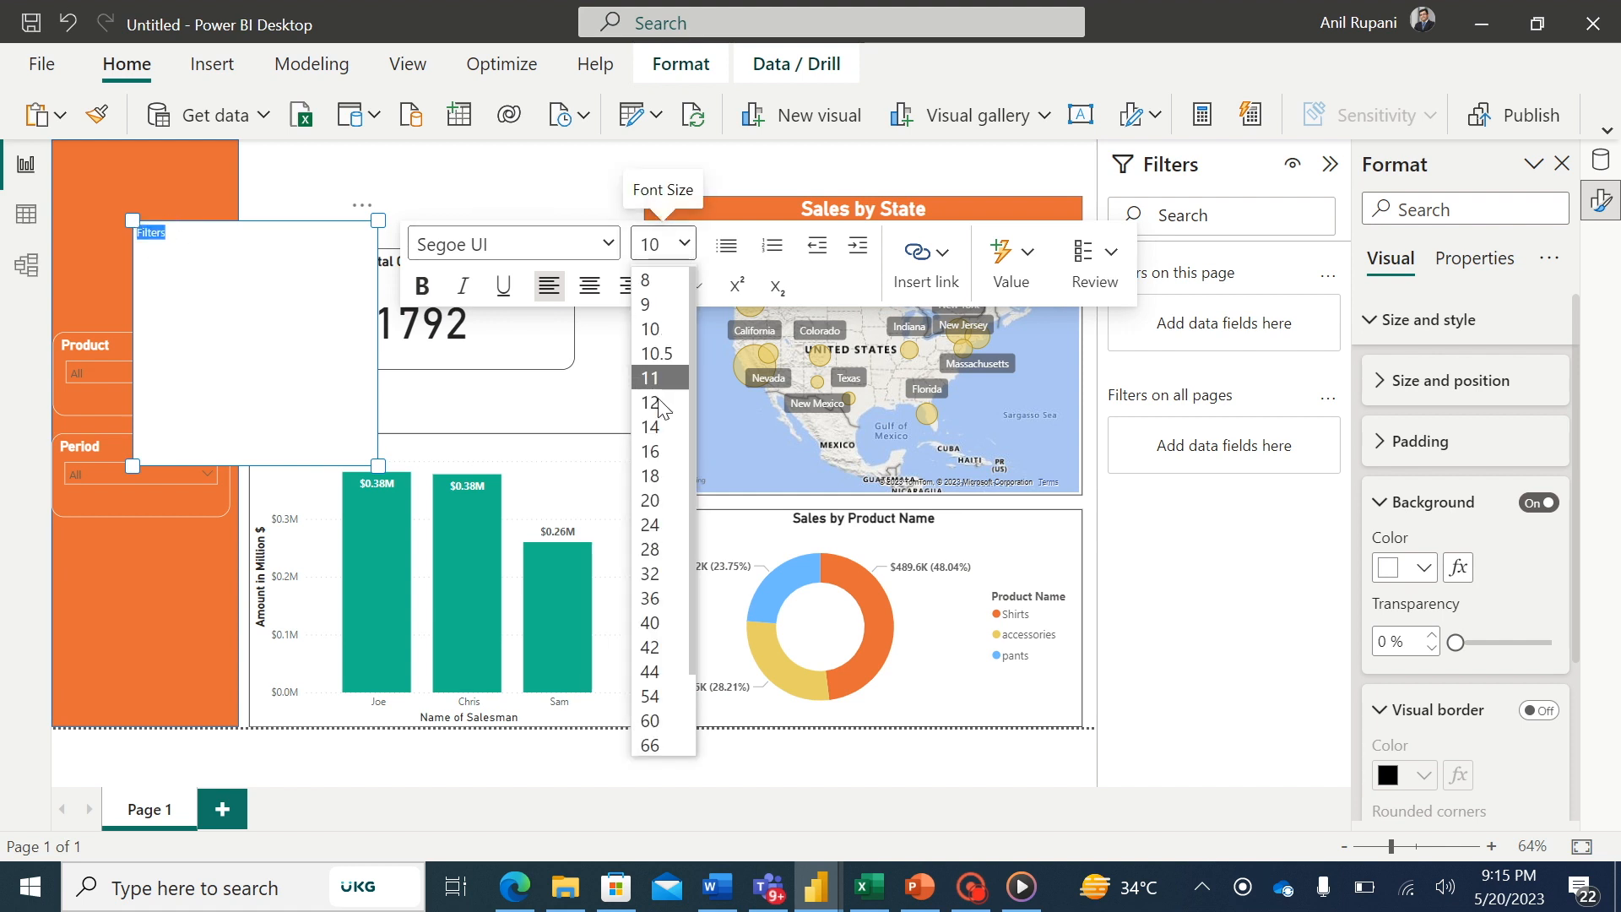
click(652, 499)
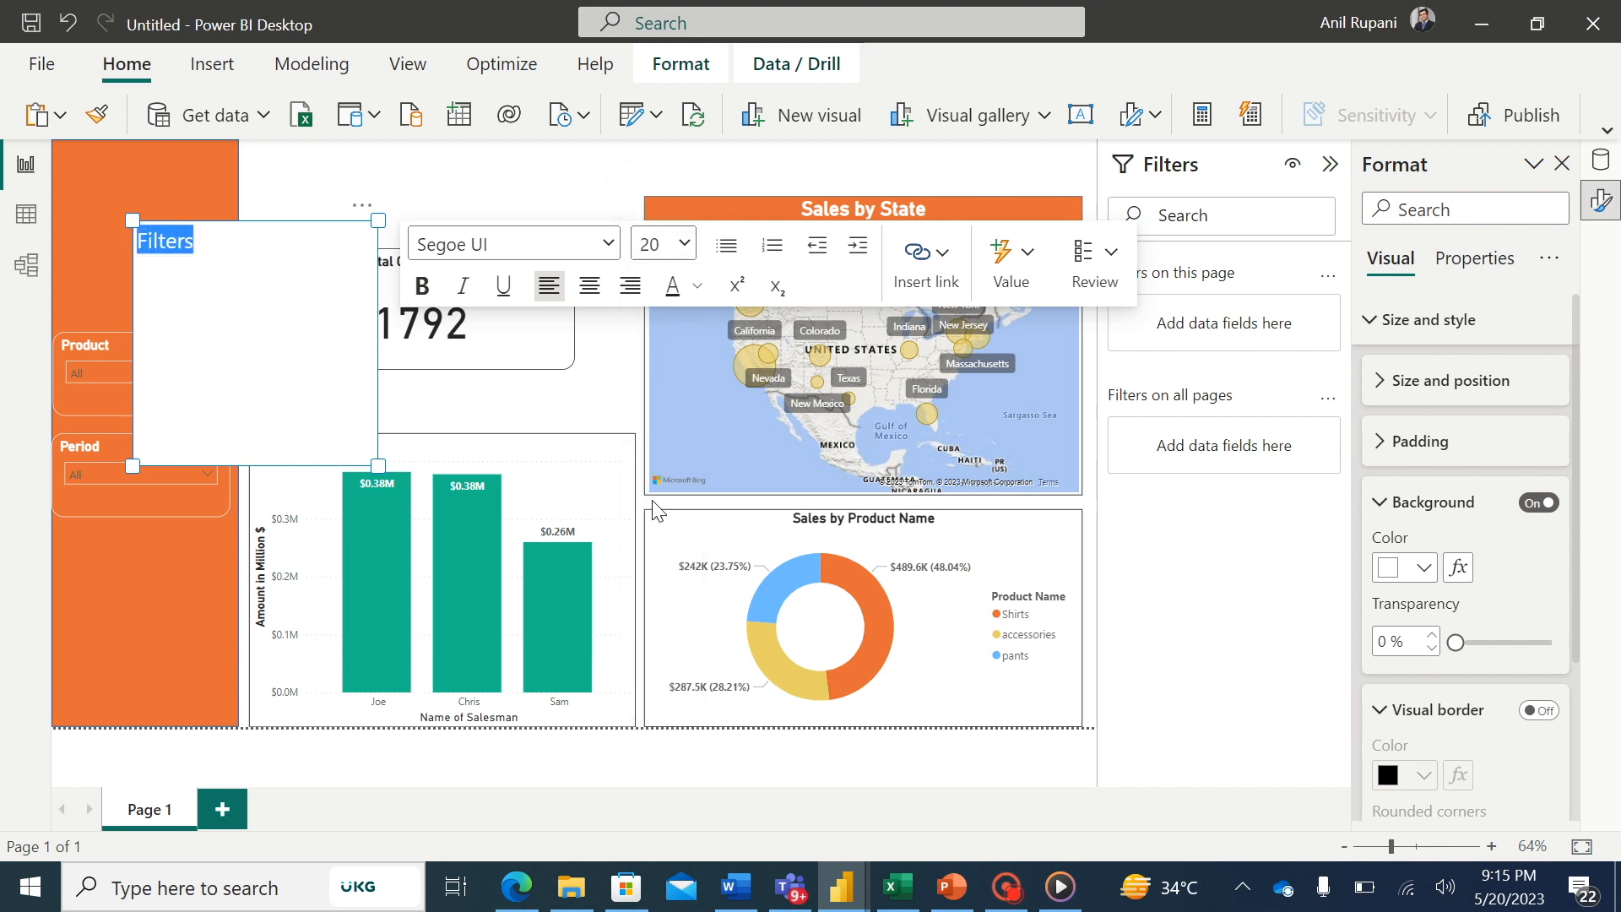
click(423, 290)
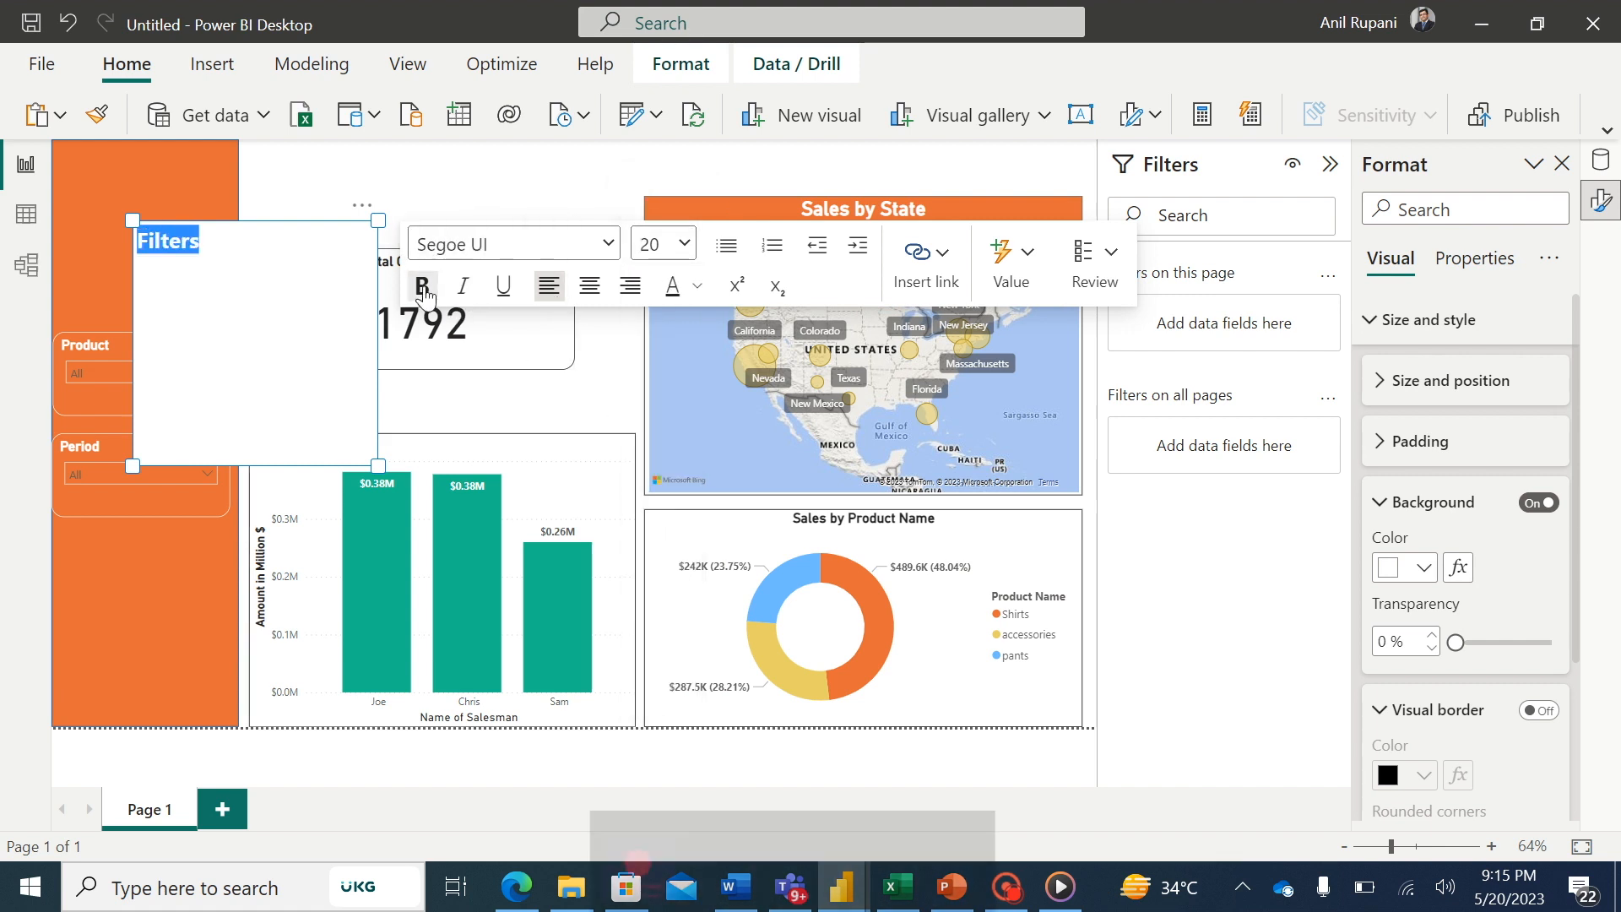
click(590, 287)
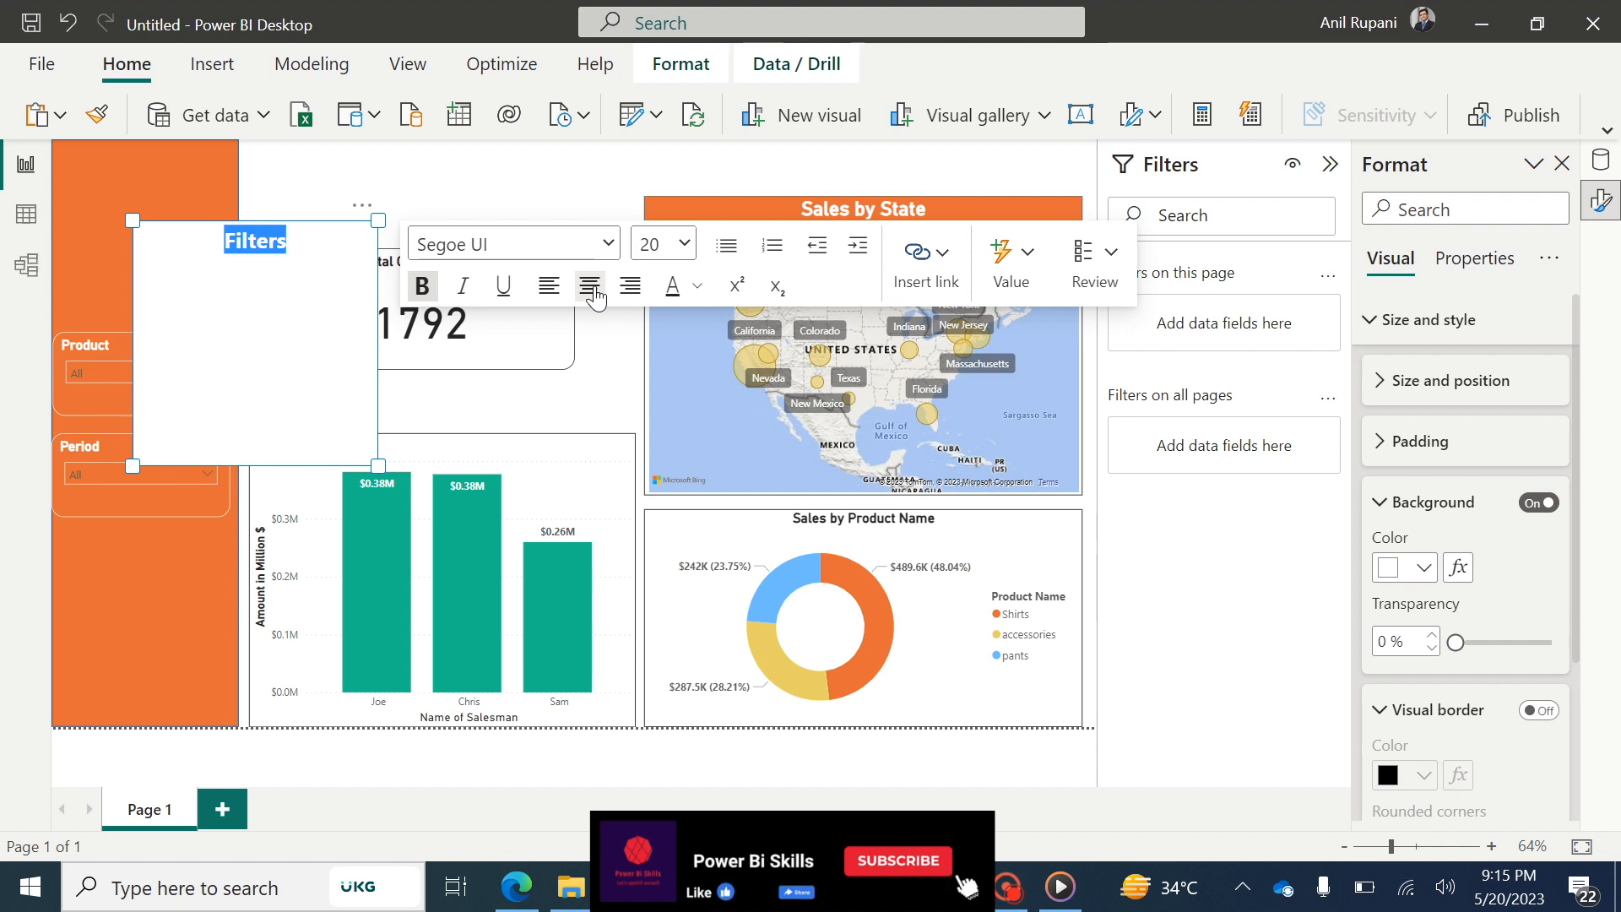
click(698, 292)
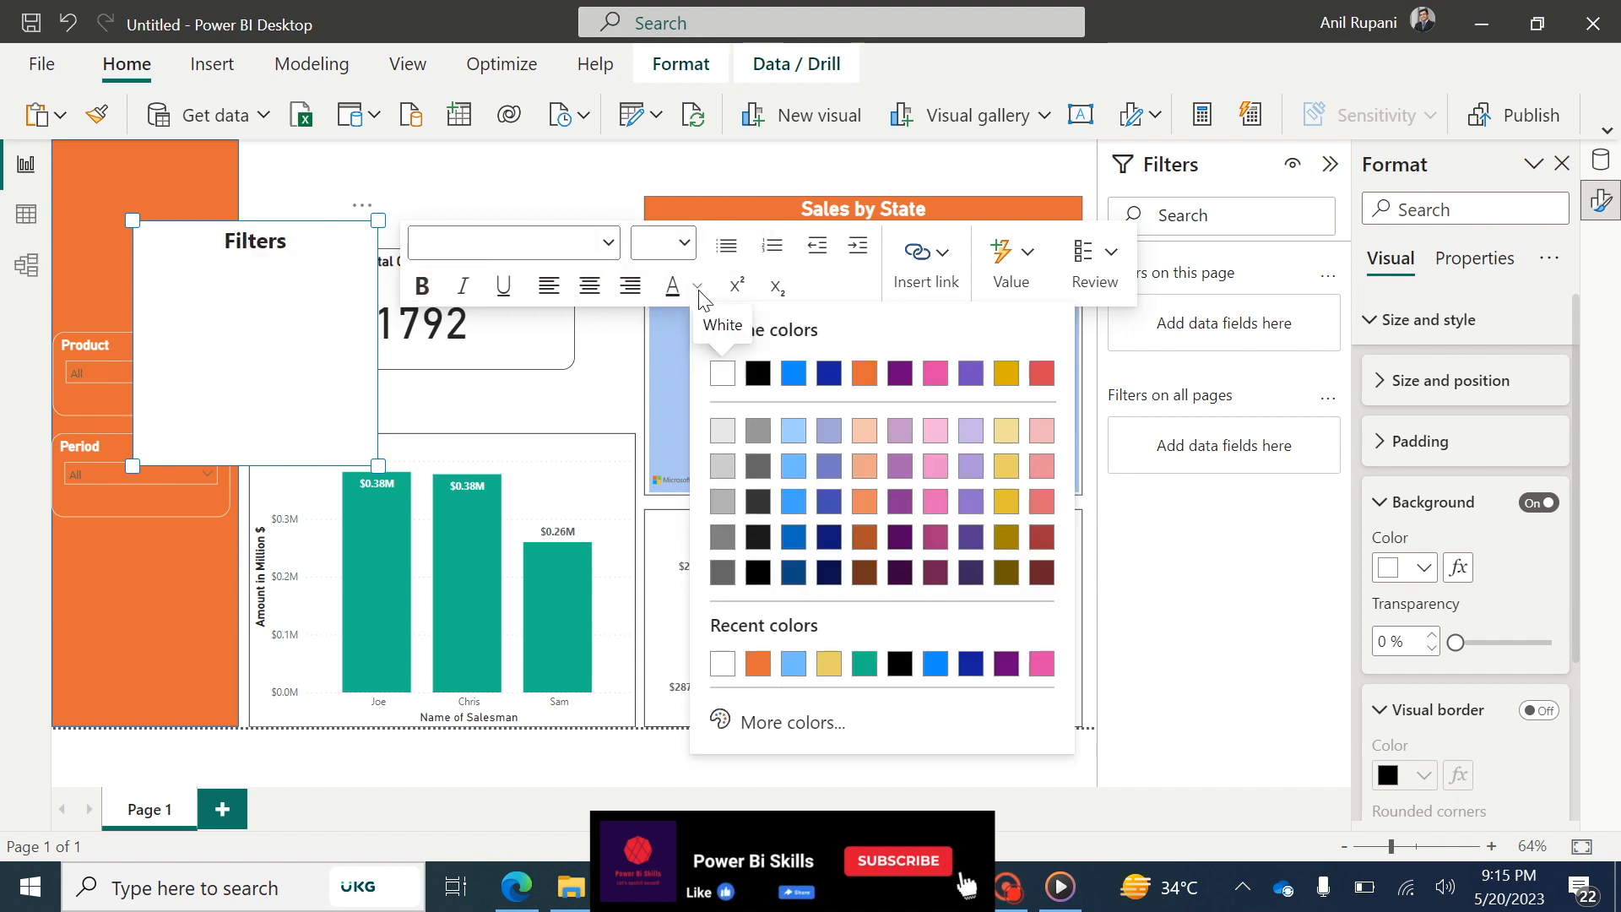
click(720, 375)
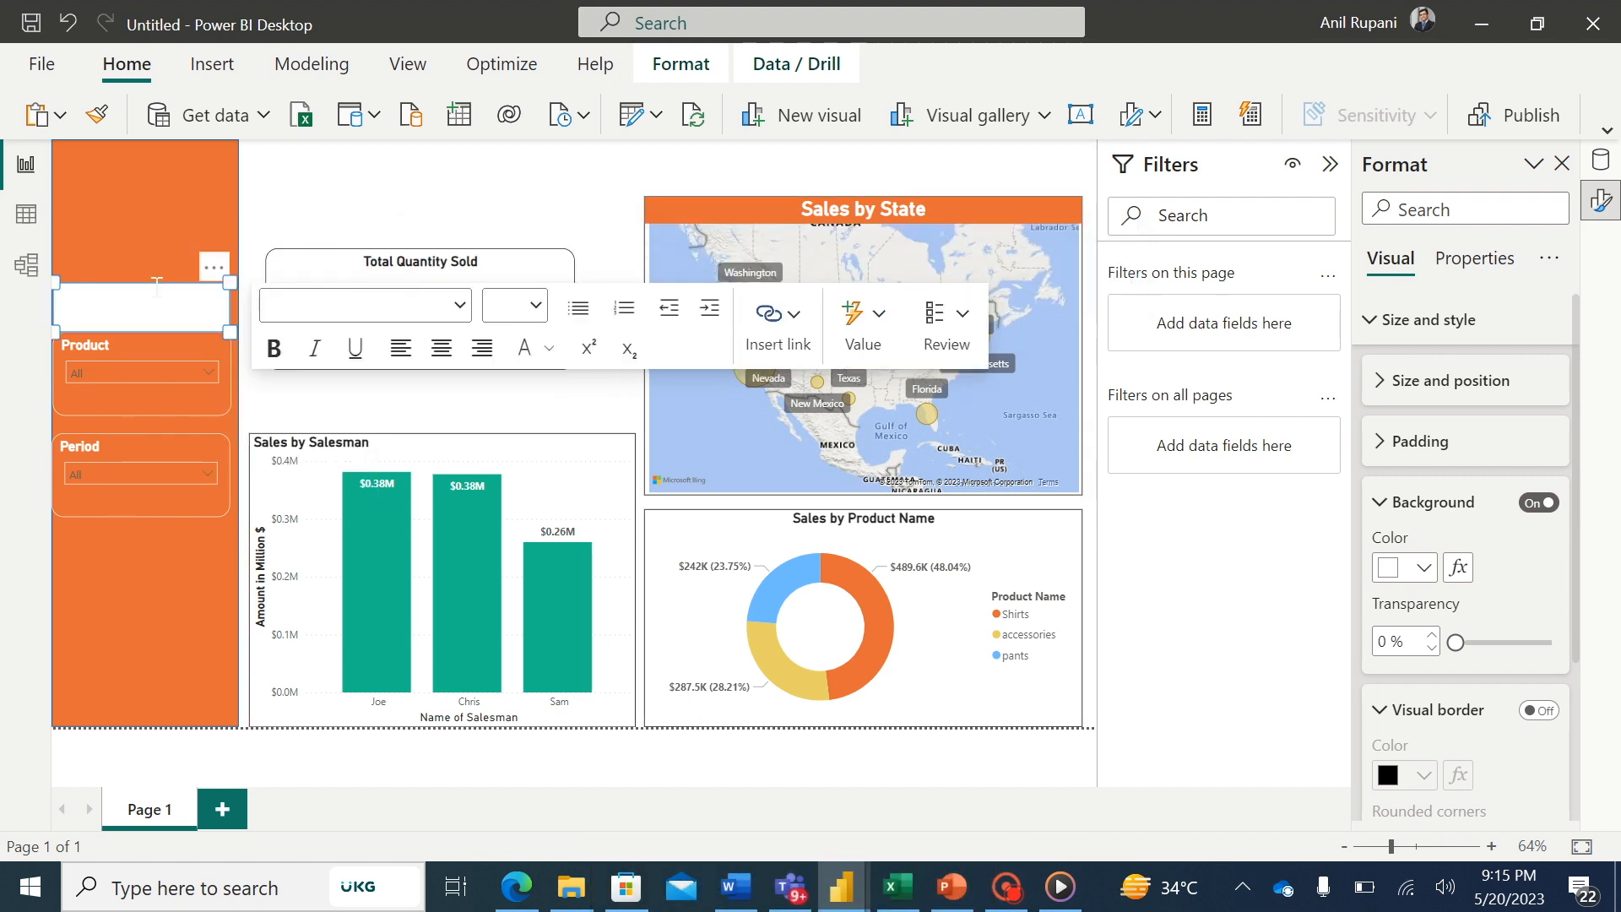
- Position the Filters text box above the Product slicer in the sidebar and set its background transparency to 100%
drag(154, 295, 91, 280)
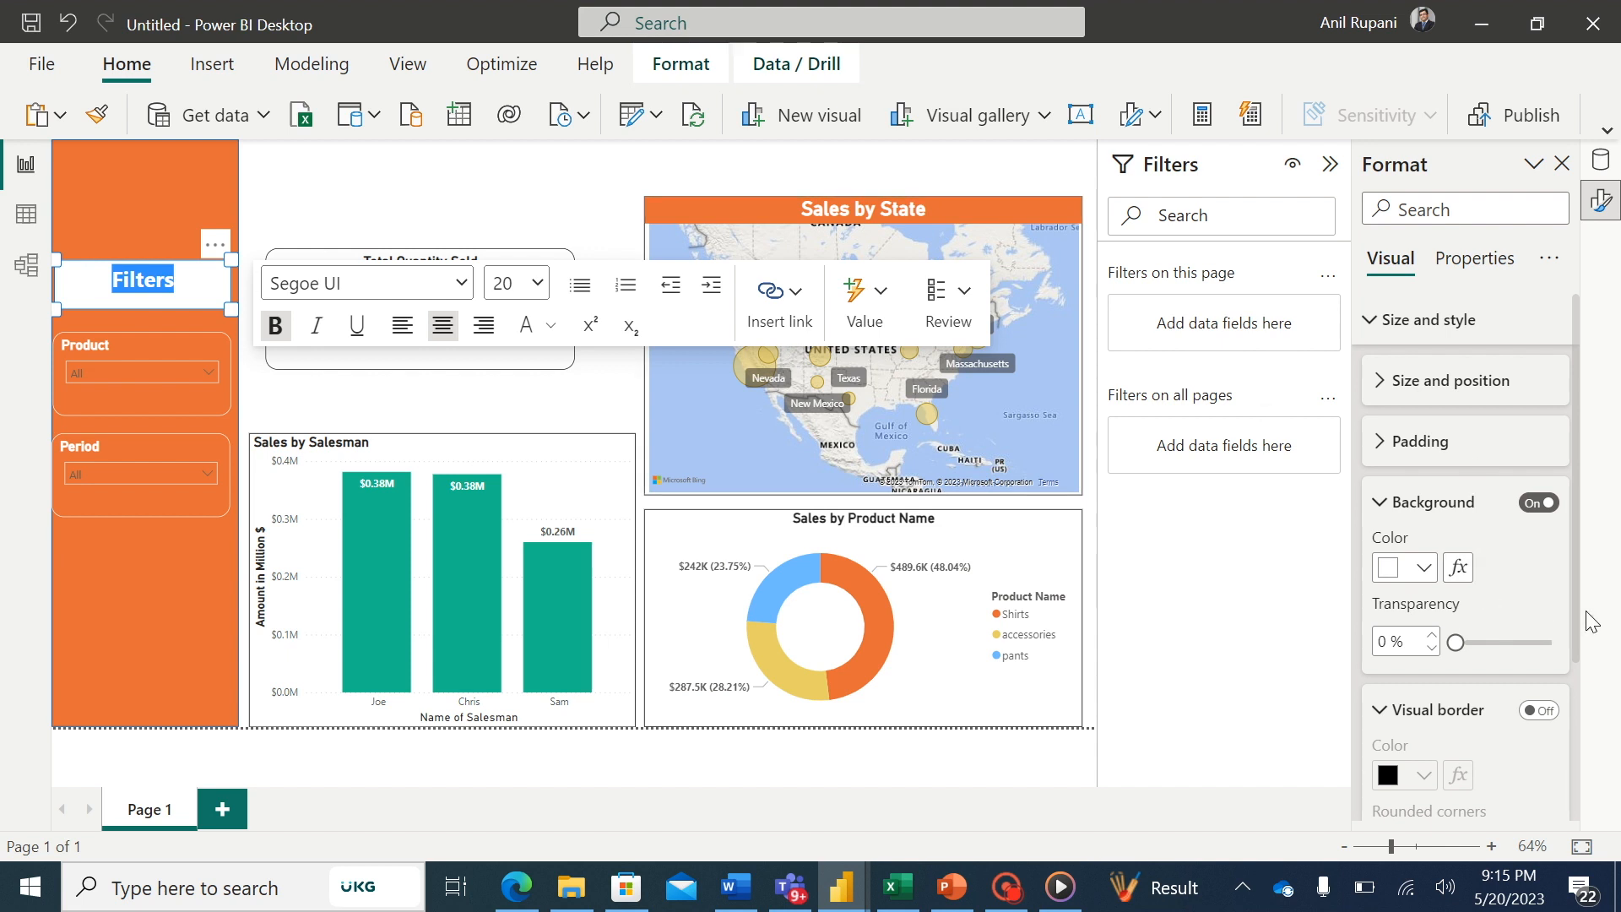
drag(1455, 642, 1566, 640)
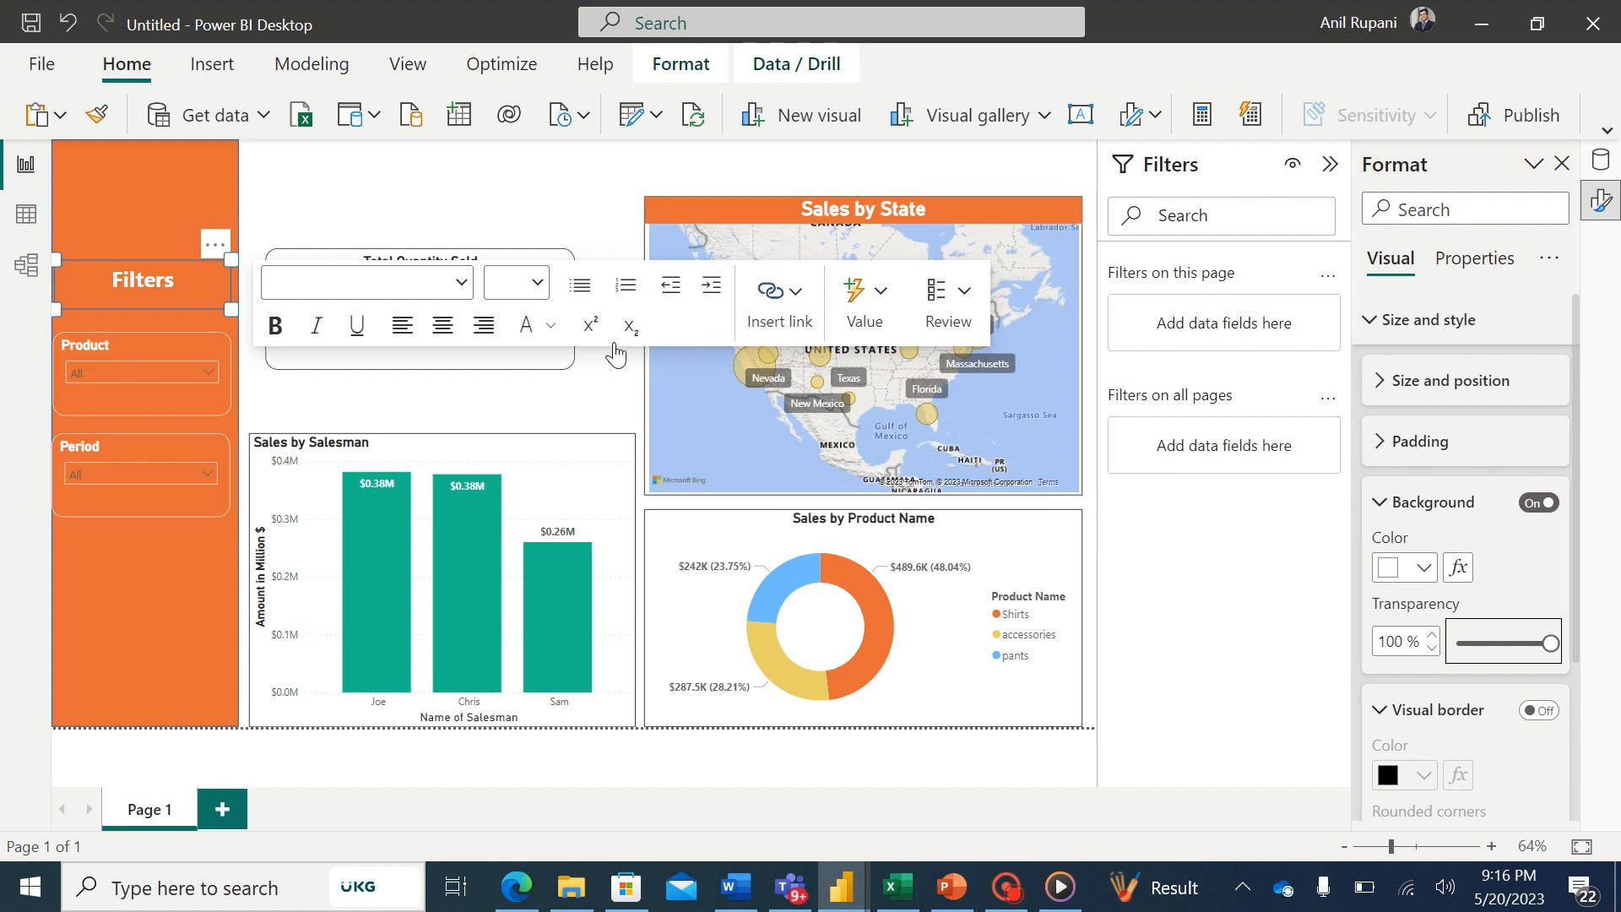
click(367, 203)
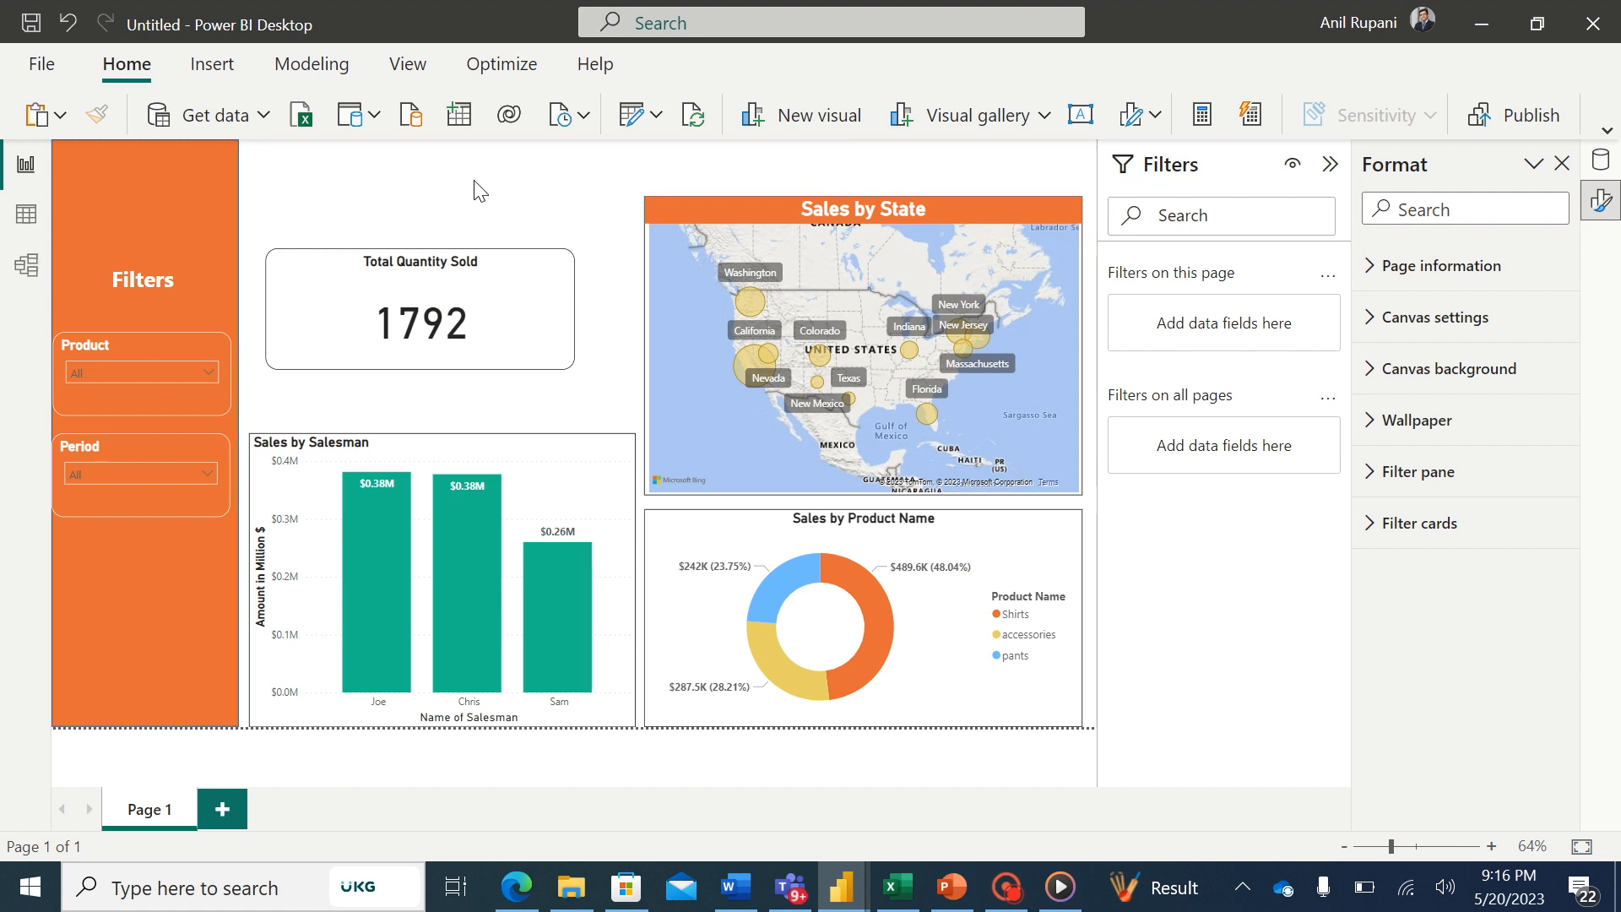
- Insert a rectangle shape and move it to the top edge of the report page, beside the orange sidebar
click(212, 67)
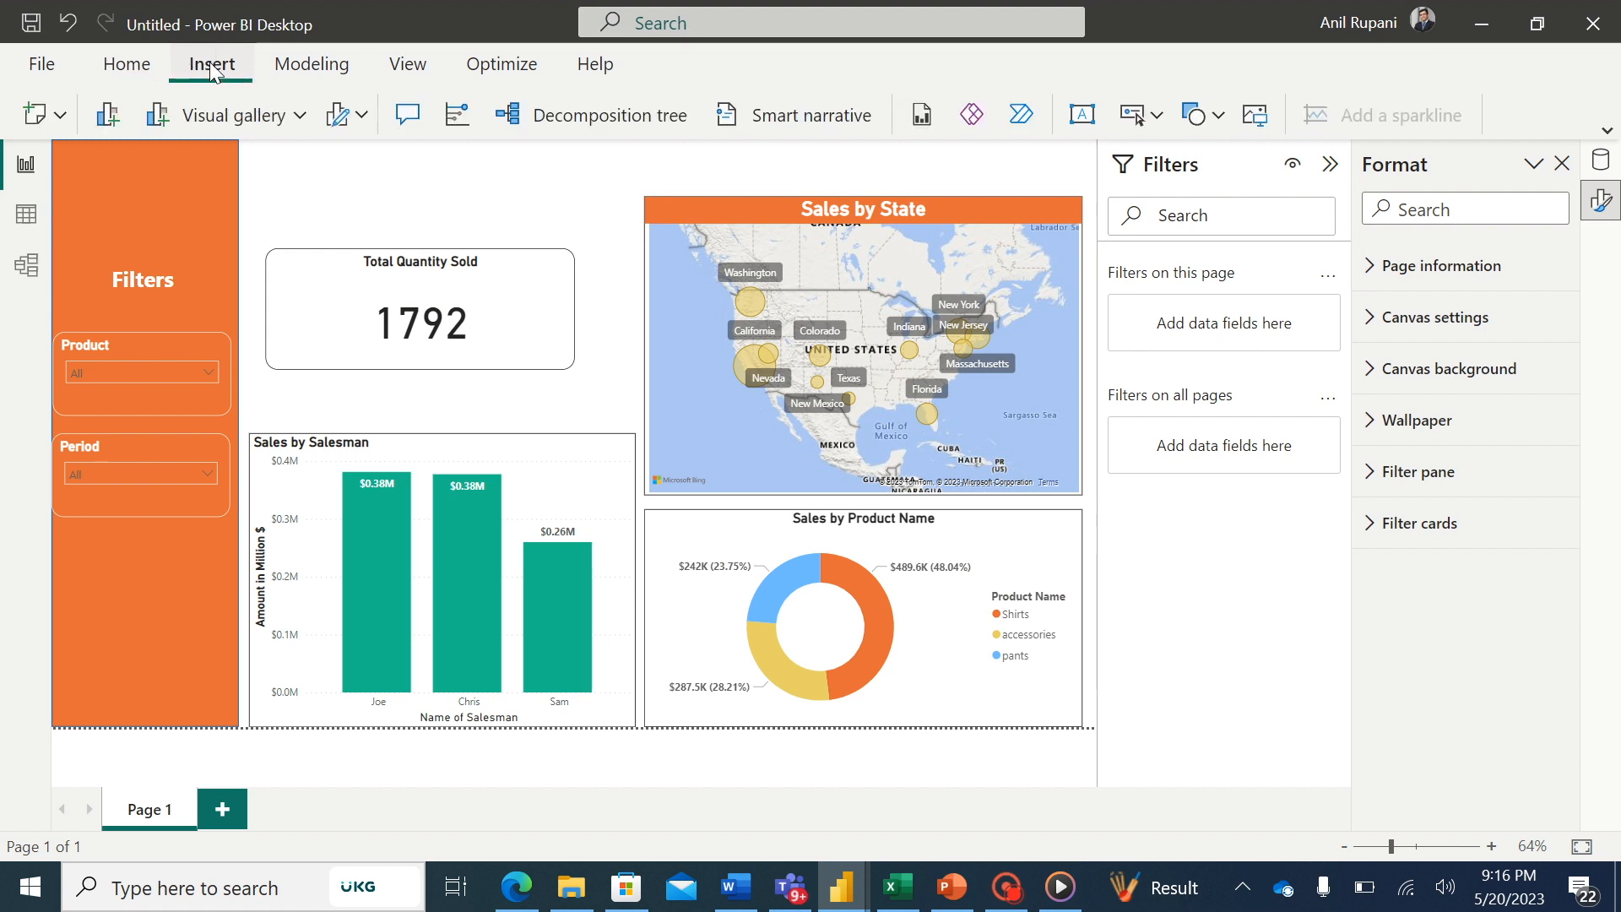
click(1205, 117)
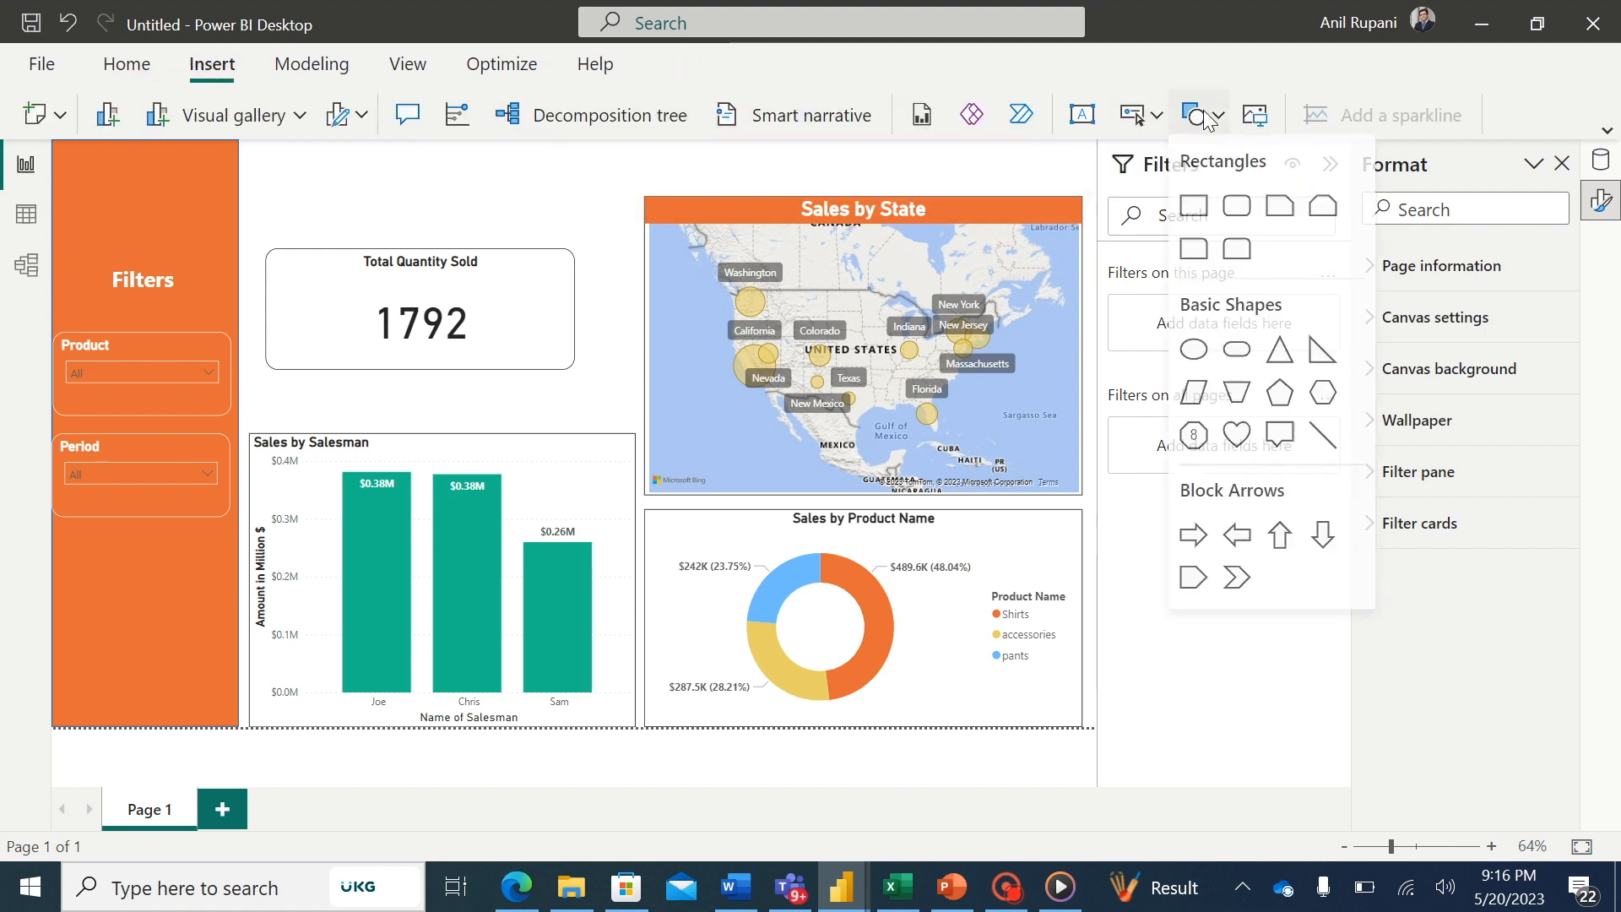
click(1193, 213)
drag(282, 302, 434, 213)
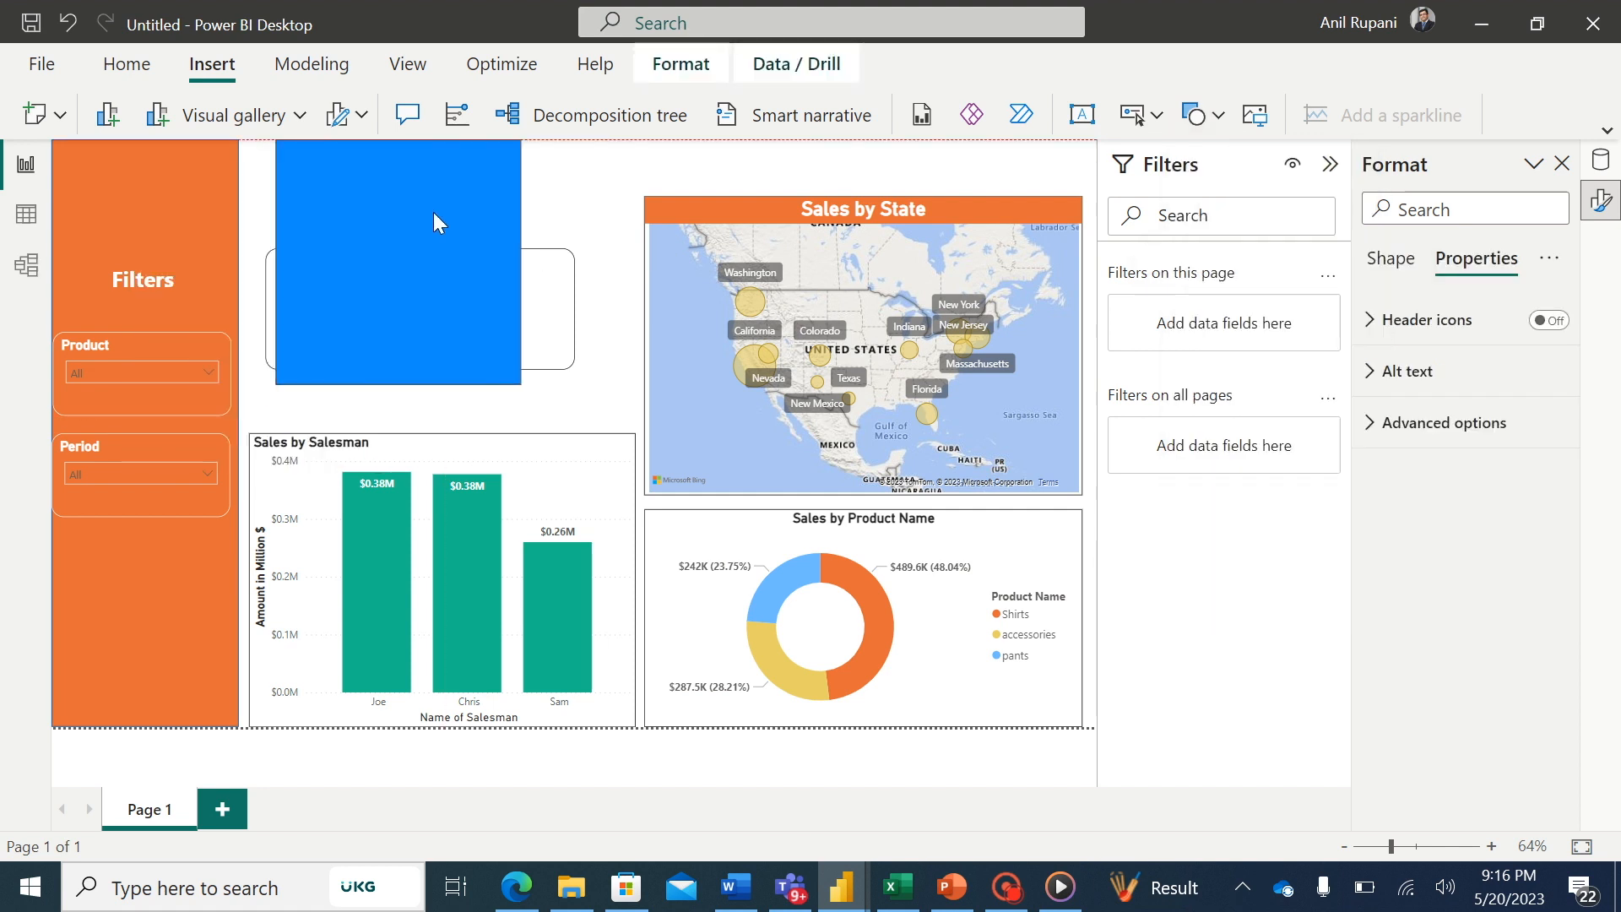
- Resize the rectangle into a header banner about 1032 wide and 69 high, from the sidebar's edge to the map's outer edge
drag(407, 385, 401, 178)
click(400, 190)
drag(939, 159, 1098, 165)
click(363, 193)
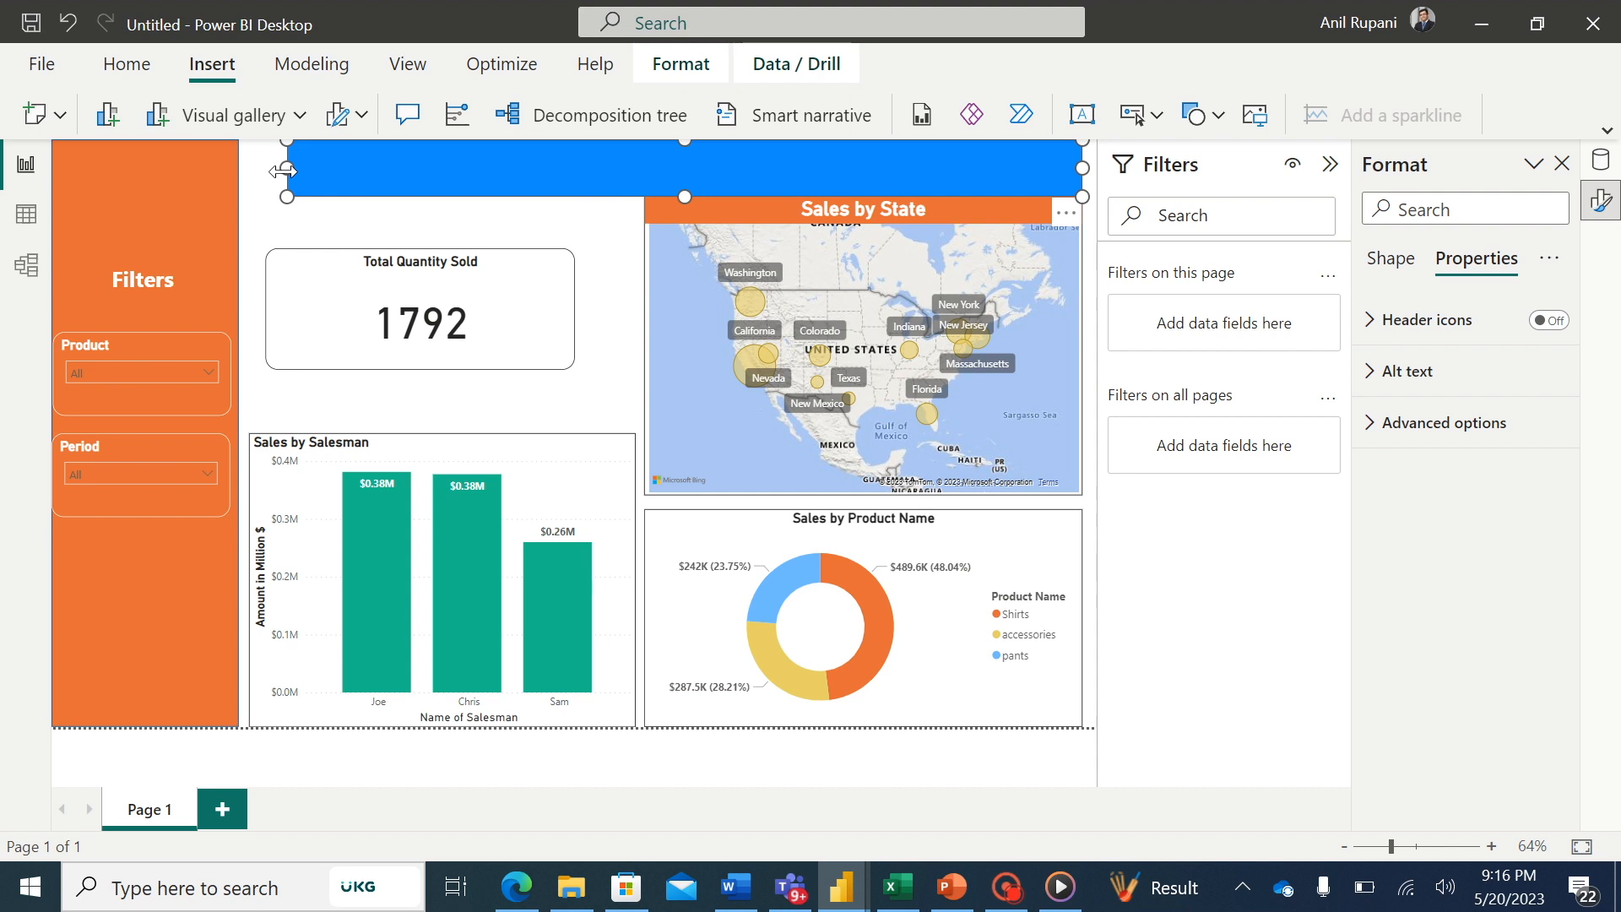
drag(287, 167, 233, 168)
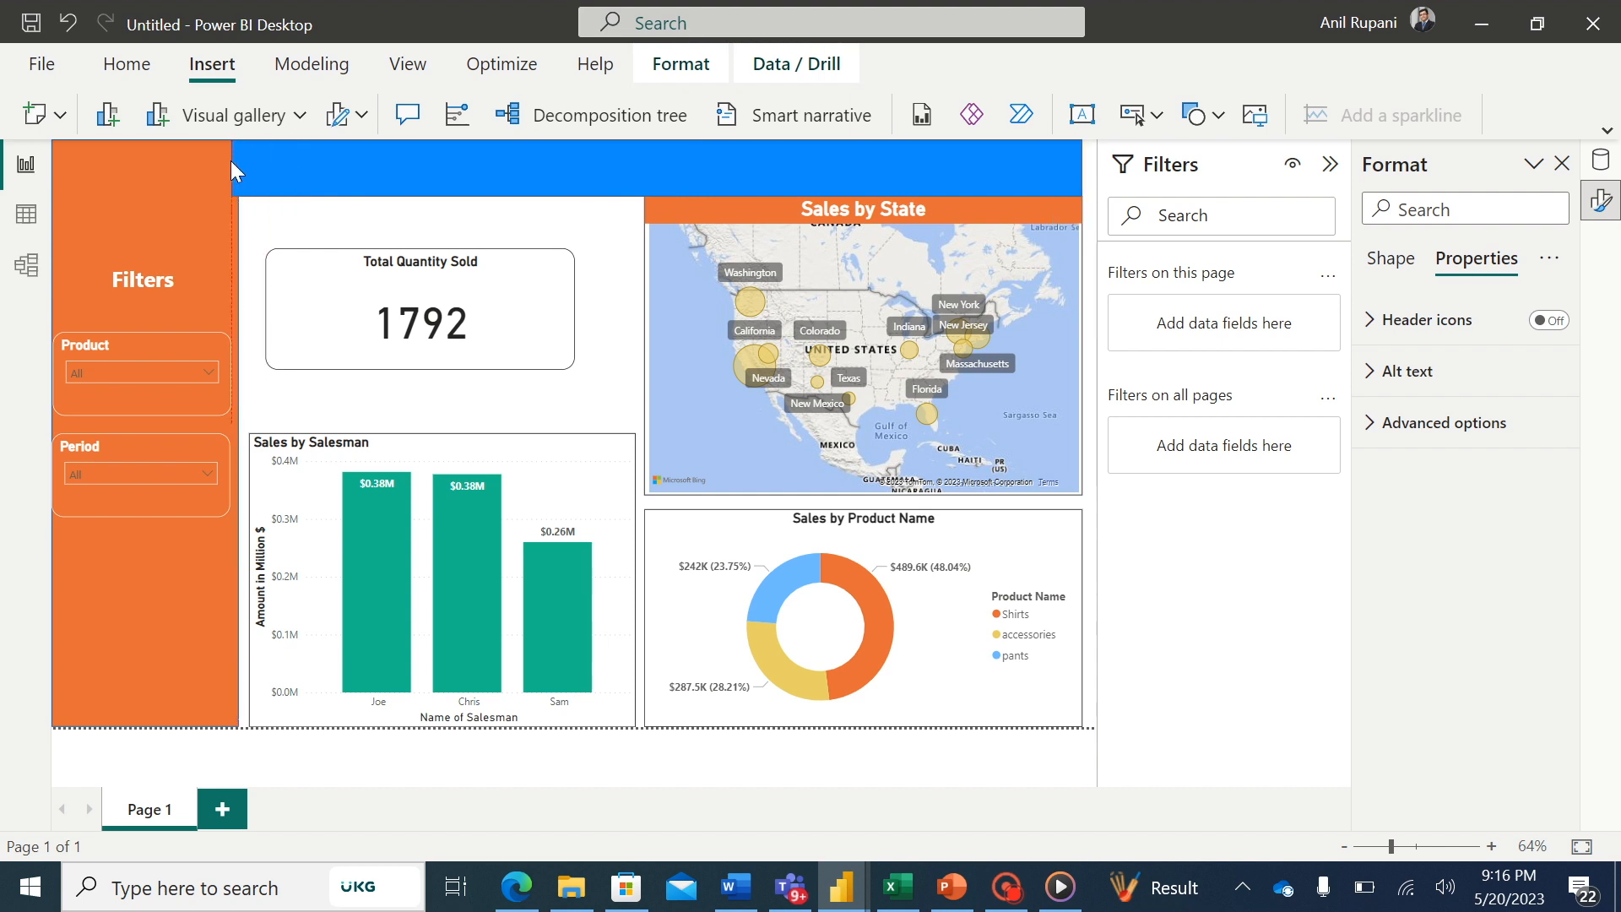
click(250, 164)
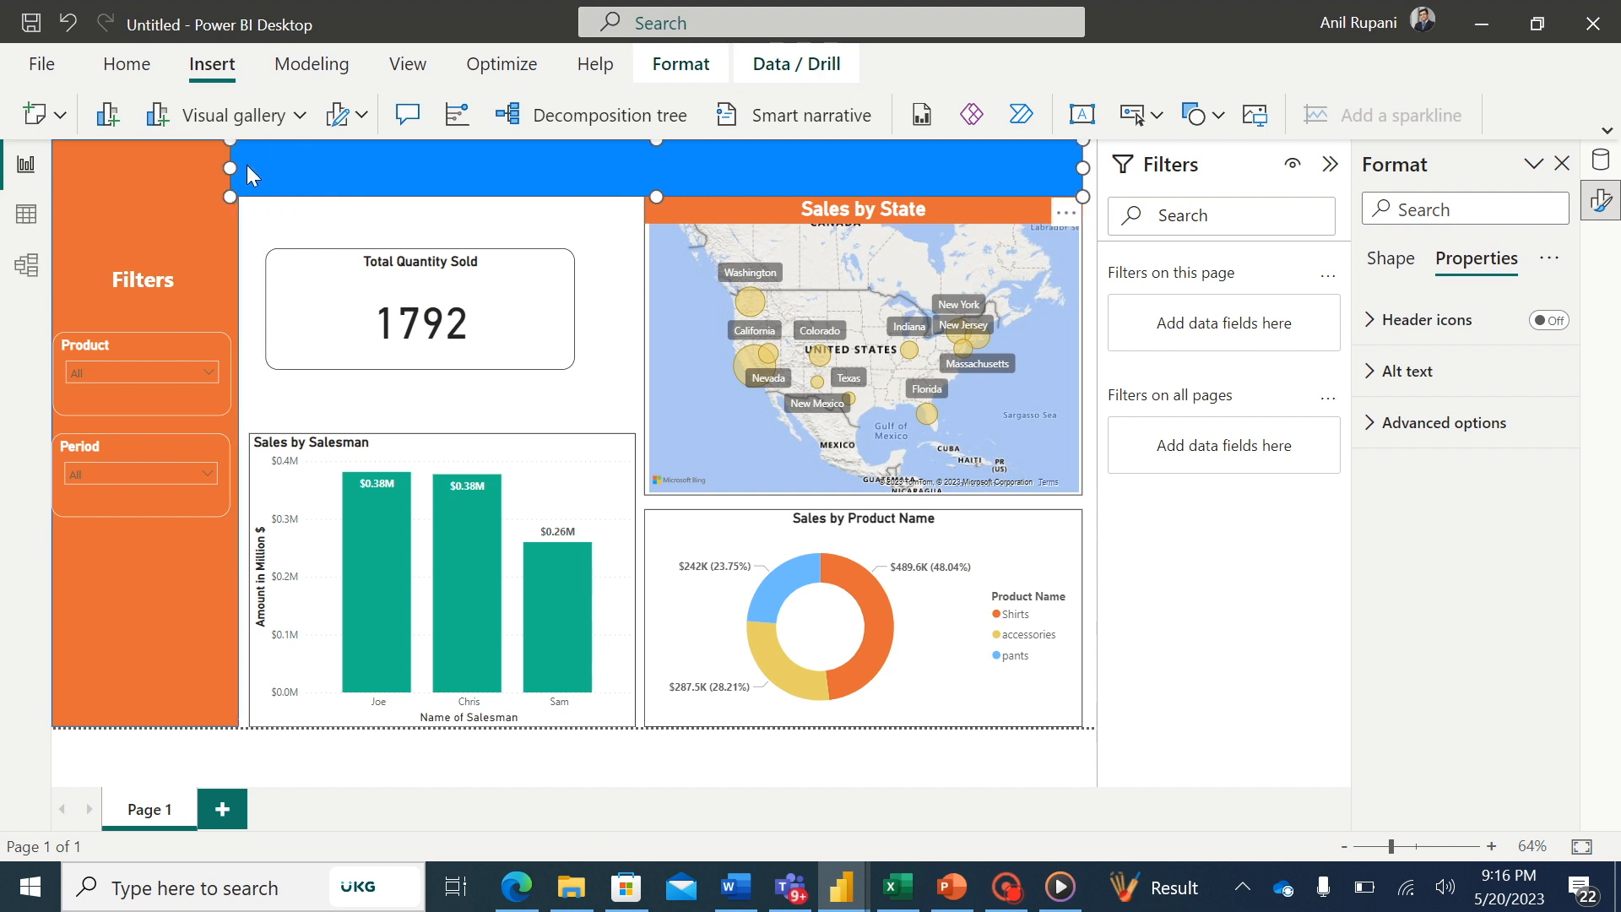
drag(242, 167, 239, 166)
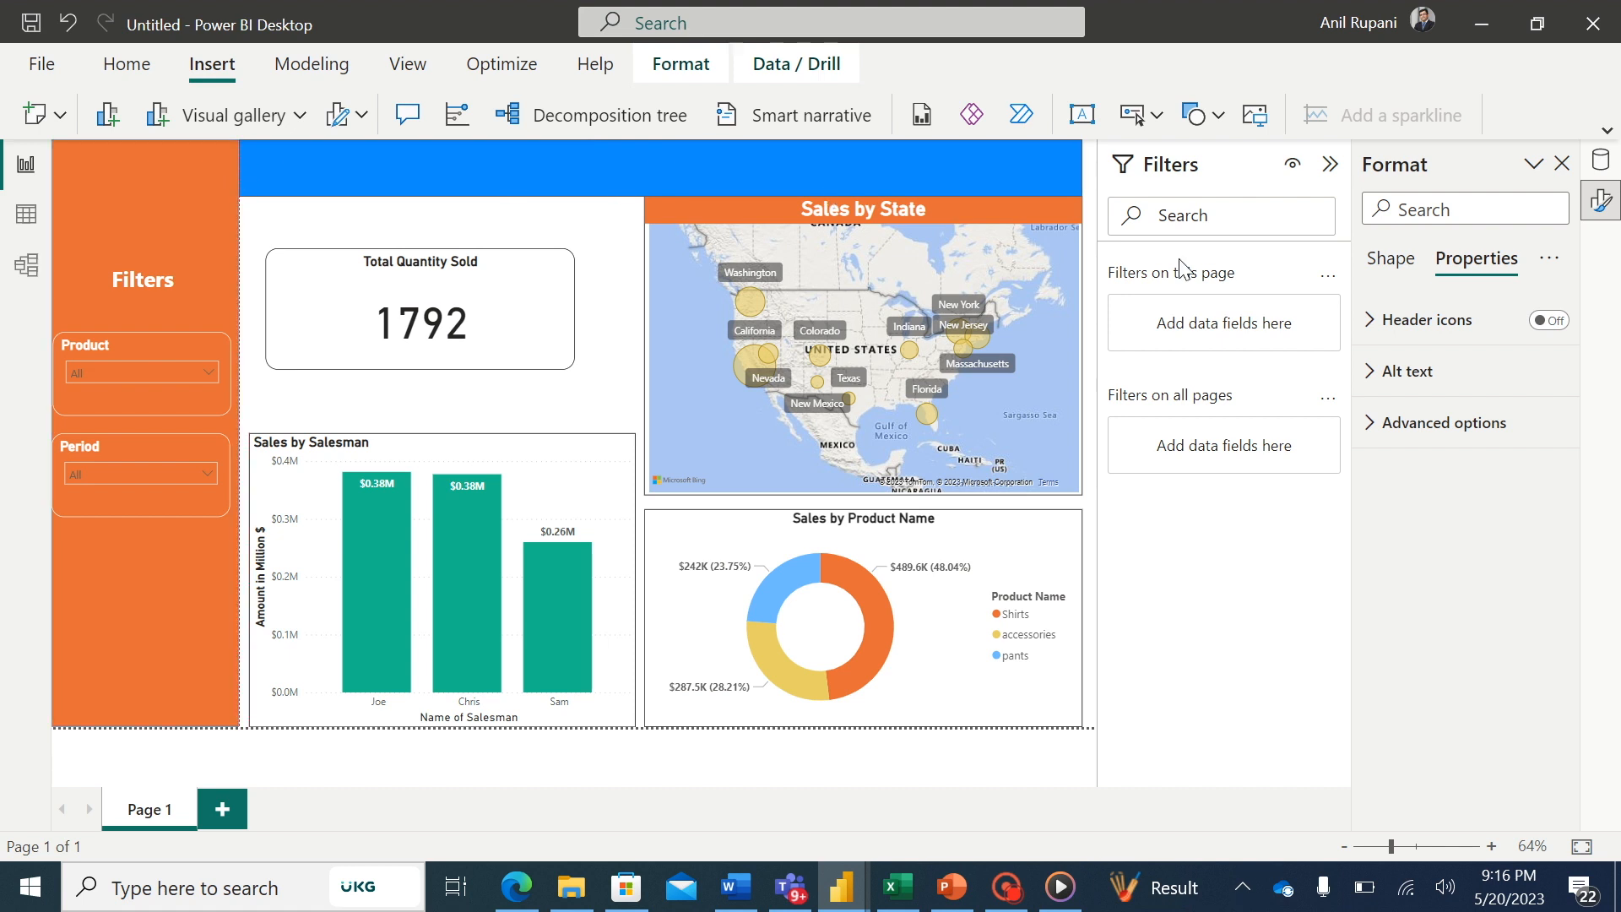
- Change the header banner rectangle's fill colour to white
click(1390, 258)
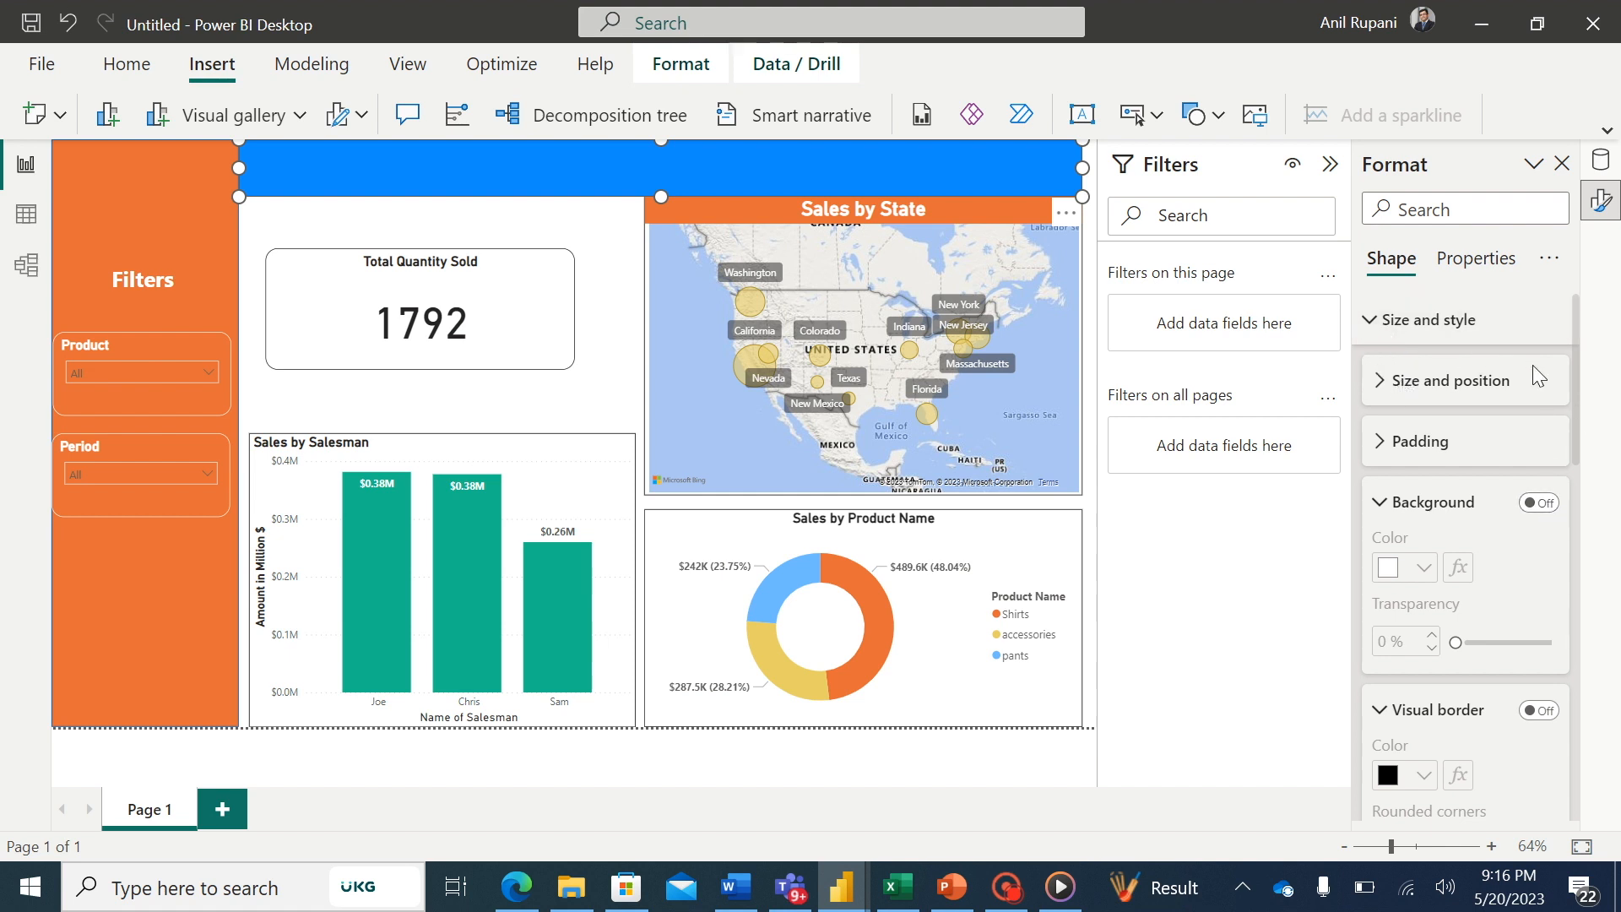
click(1385, 385)
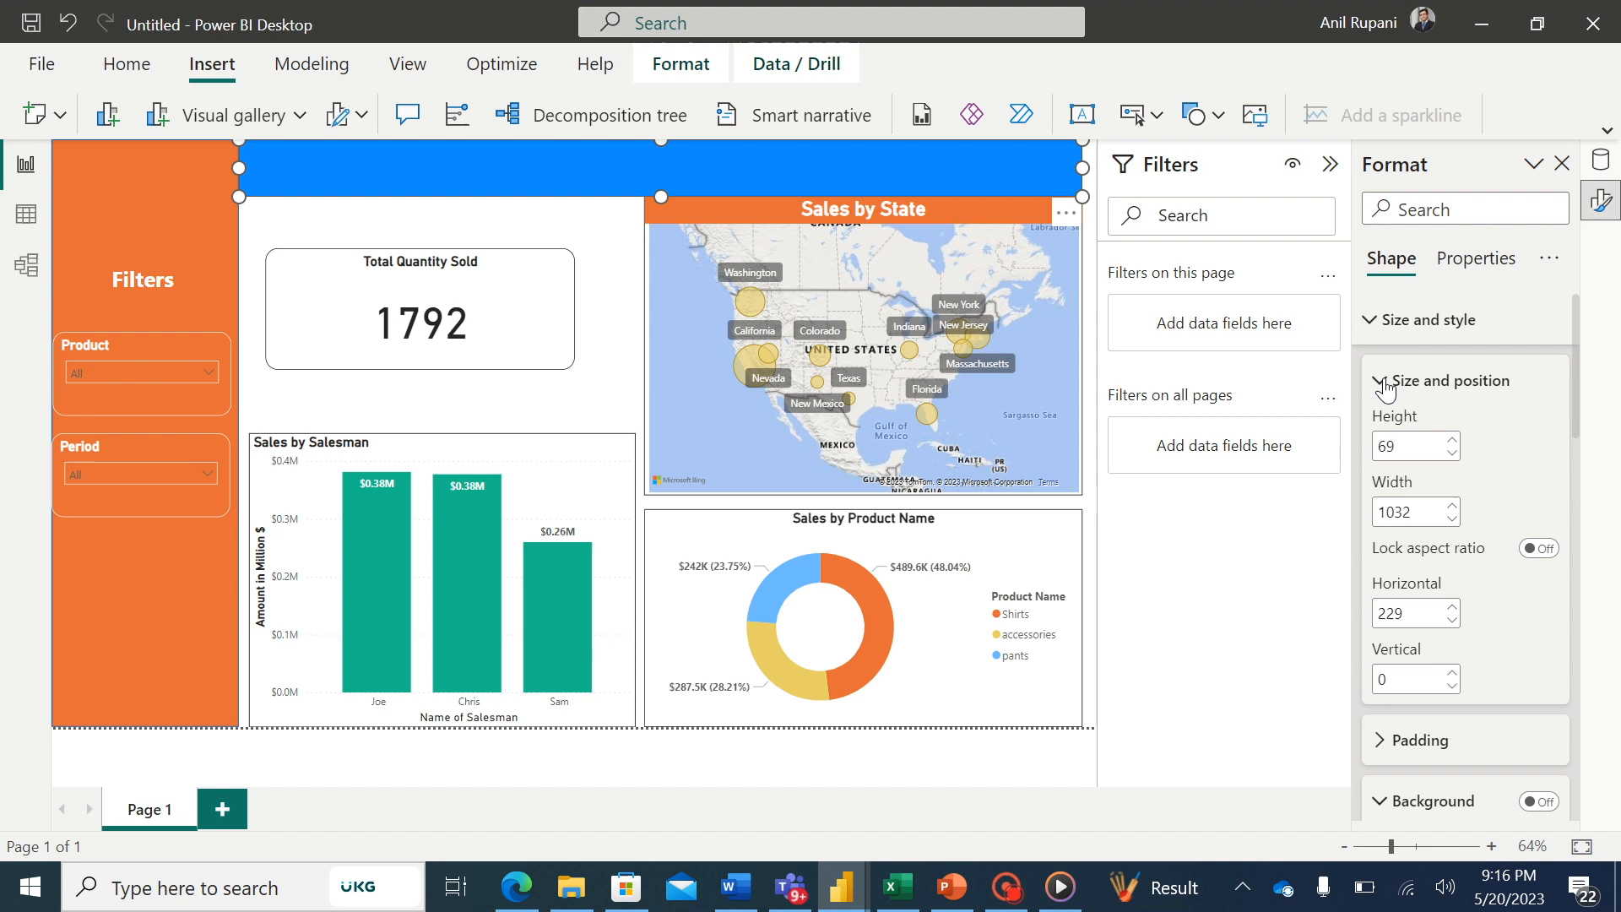
click(1384, 384)
drag(1575, 412, 1616, 667)
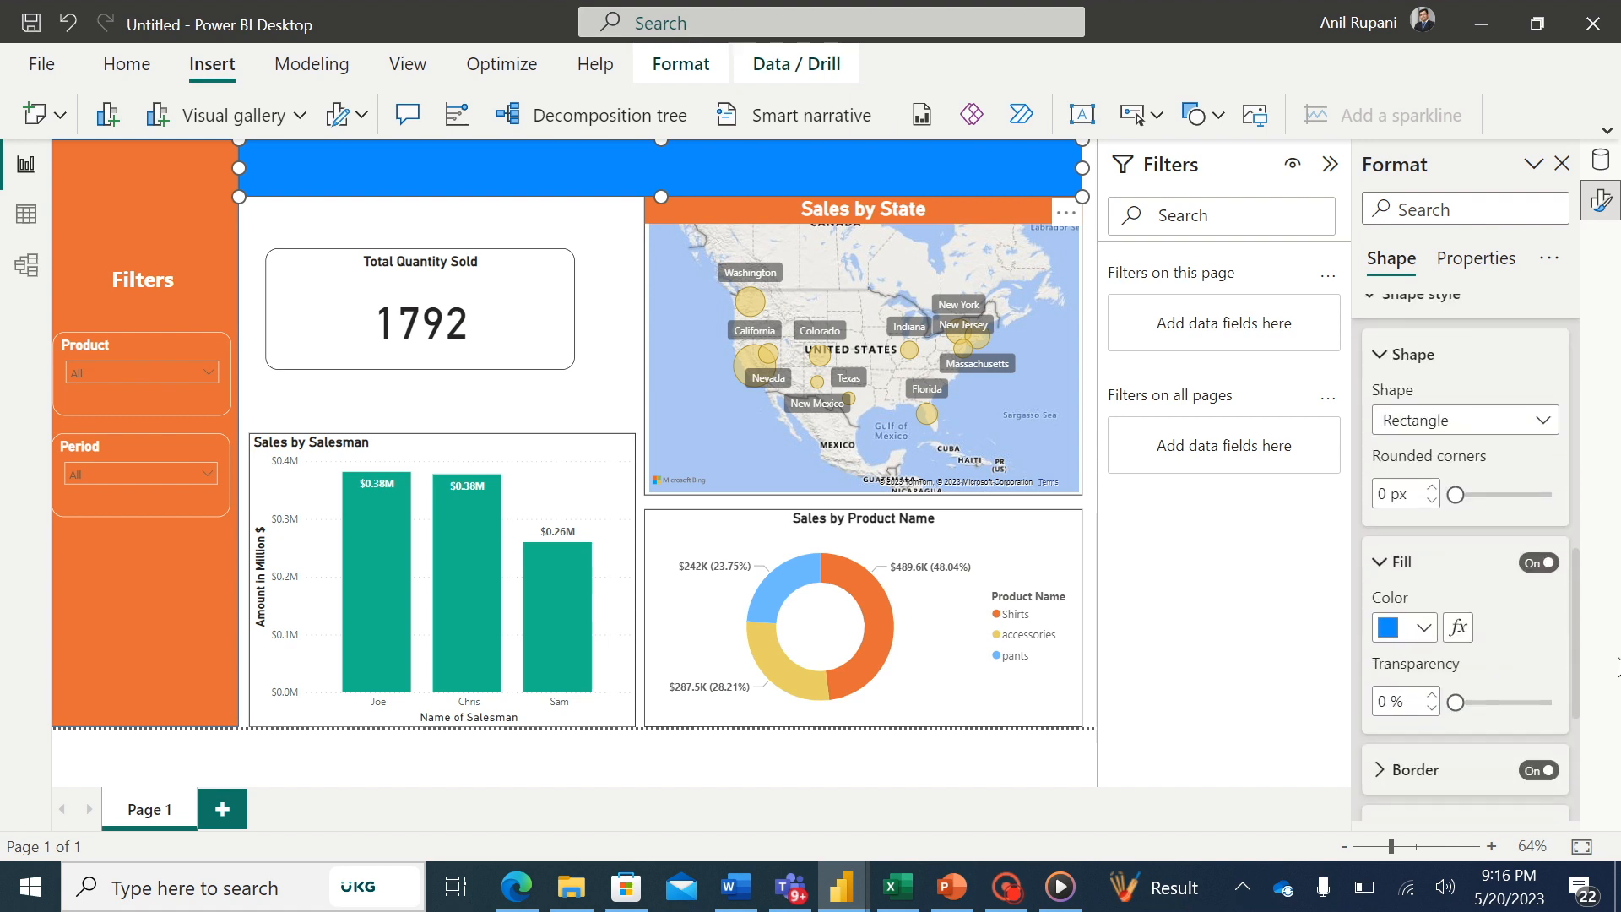
click(1424, 631)
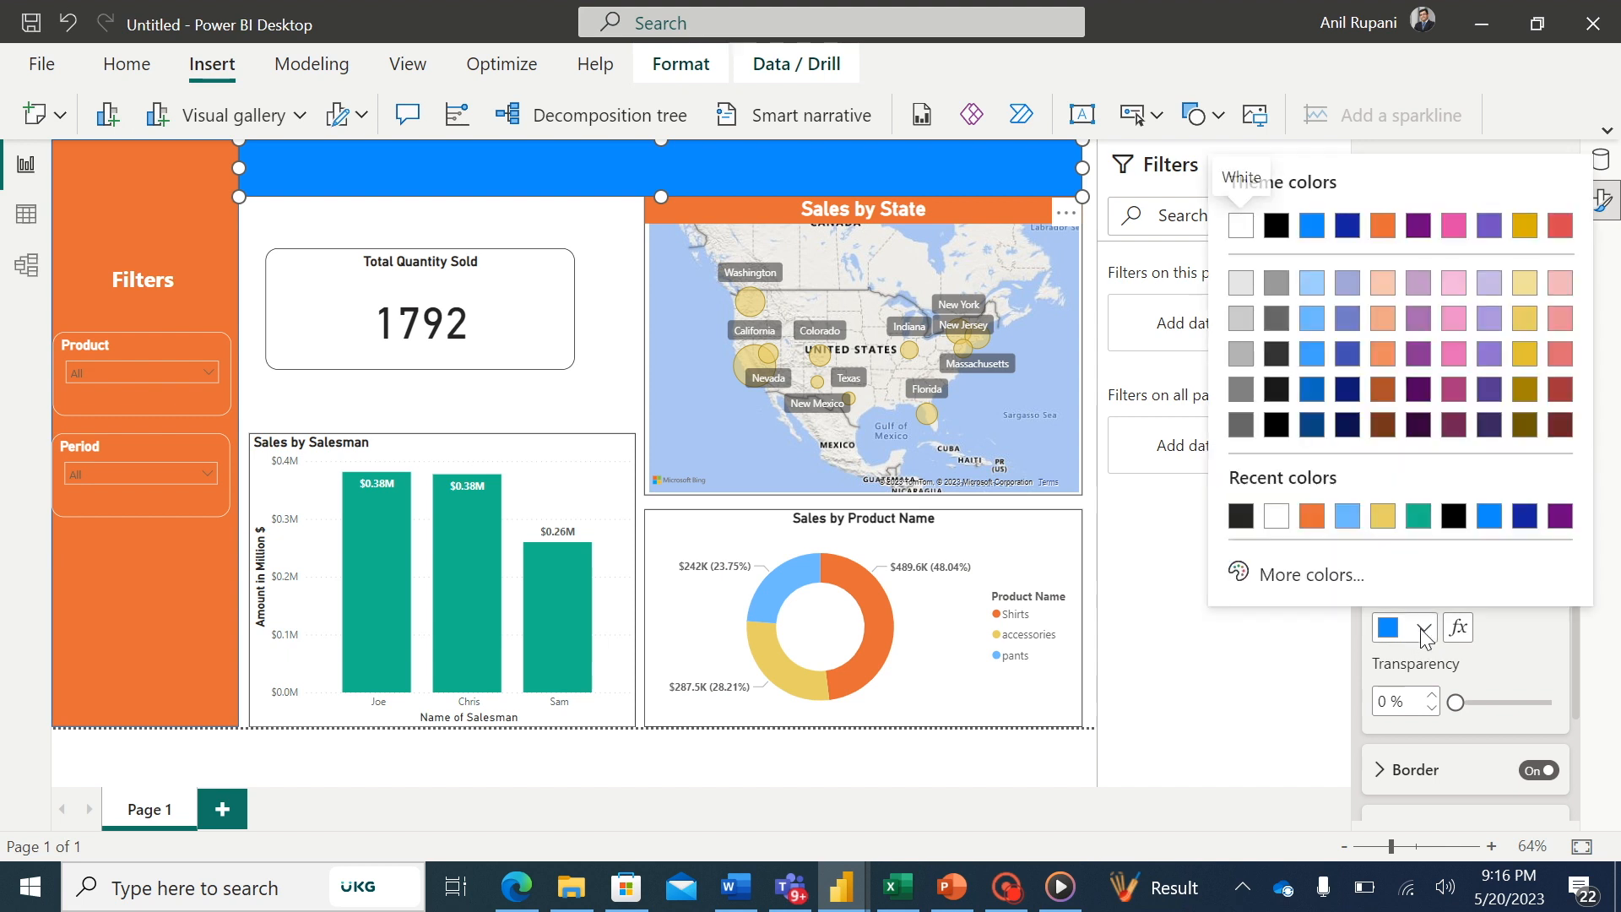
click(1277, 516)
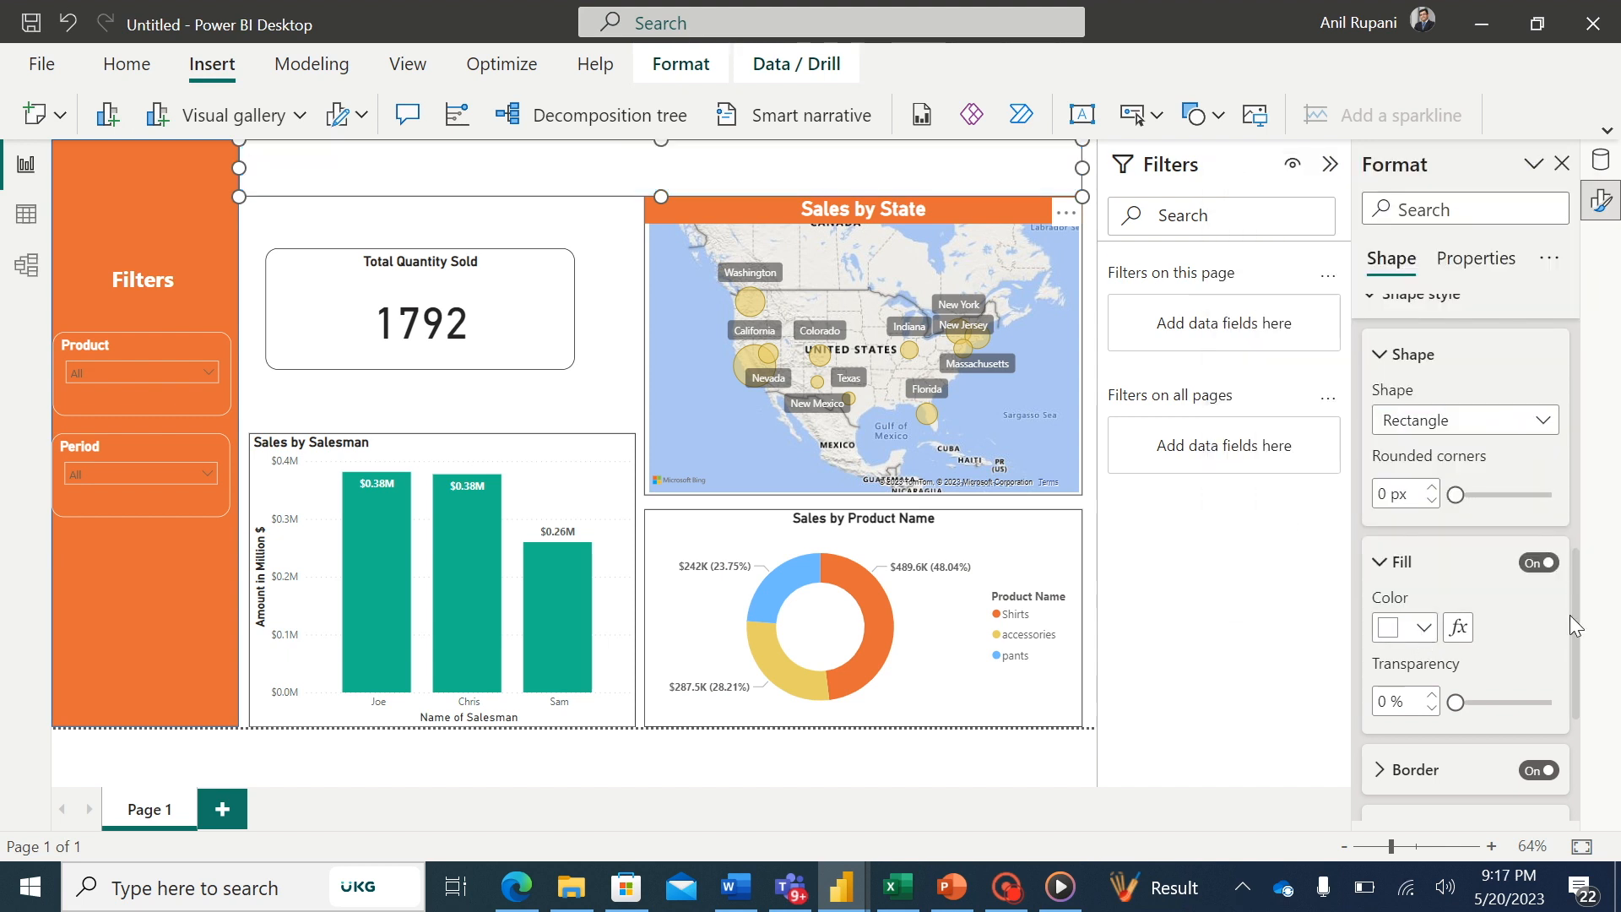
- Enable text on the header banner rectangle and enter "Sales Report" as its title
drag(1574, 653, 1594, 756)
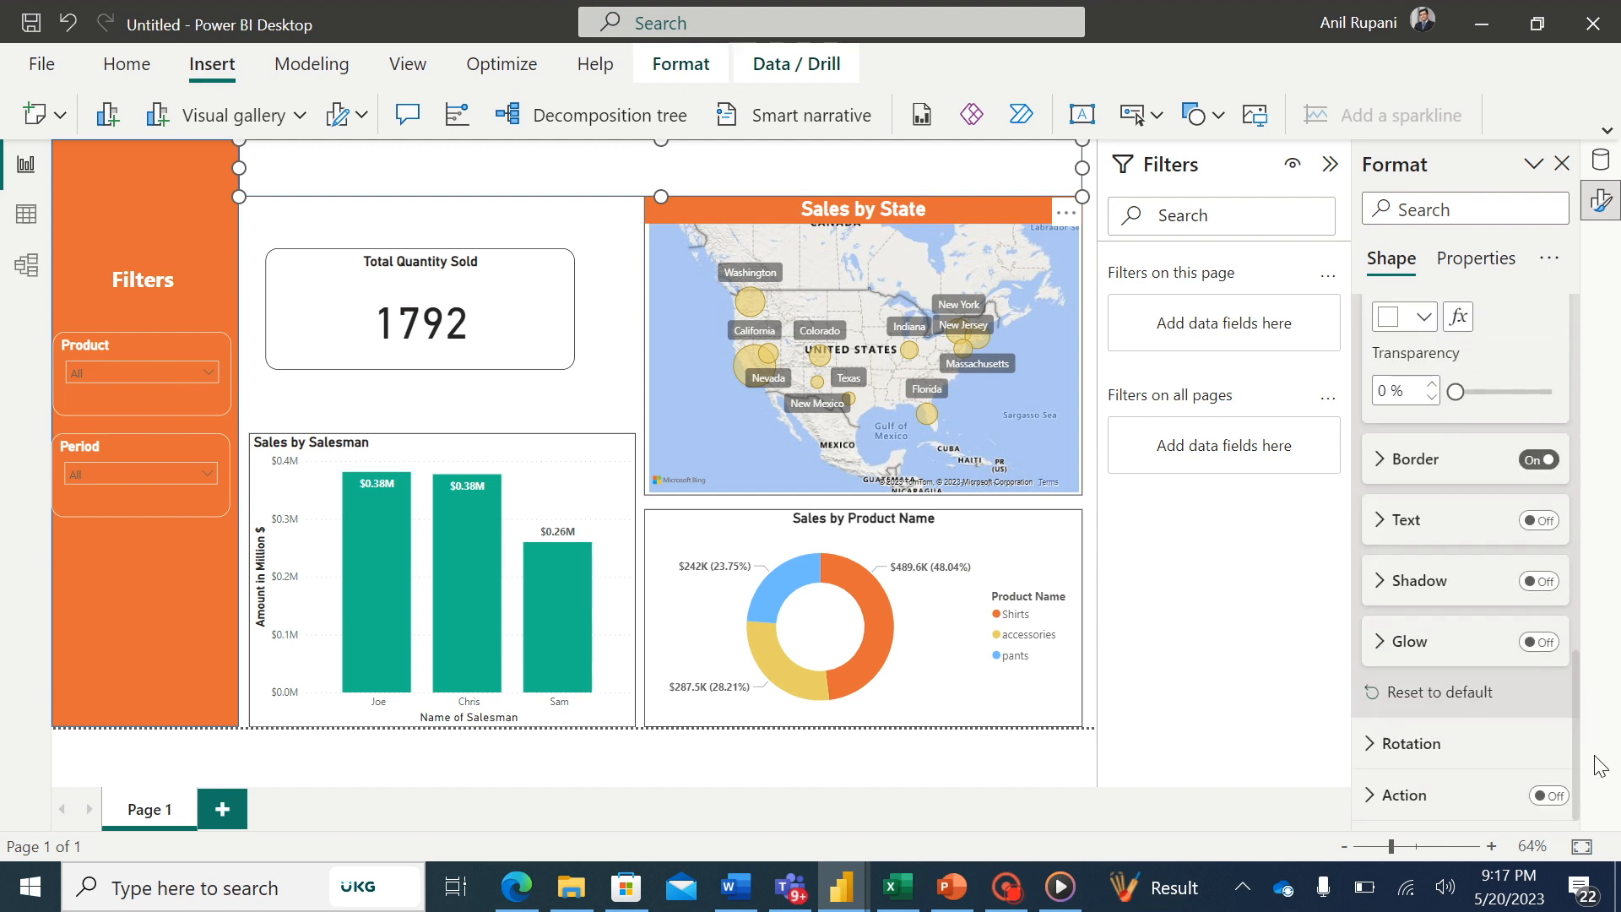
click(1549, 525)
click(1380, 523)
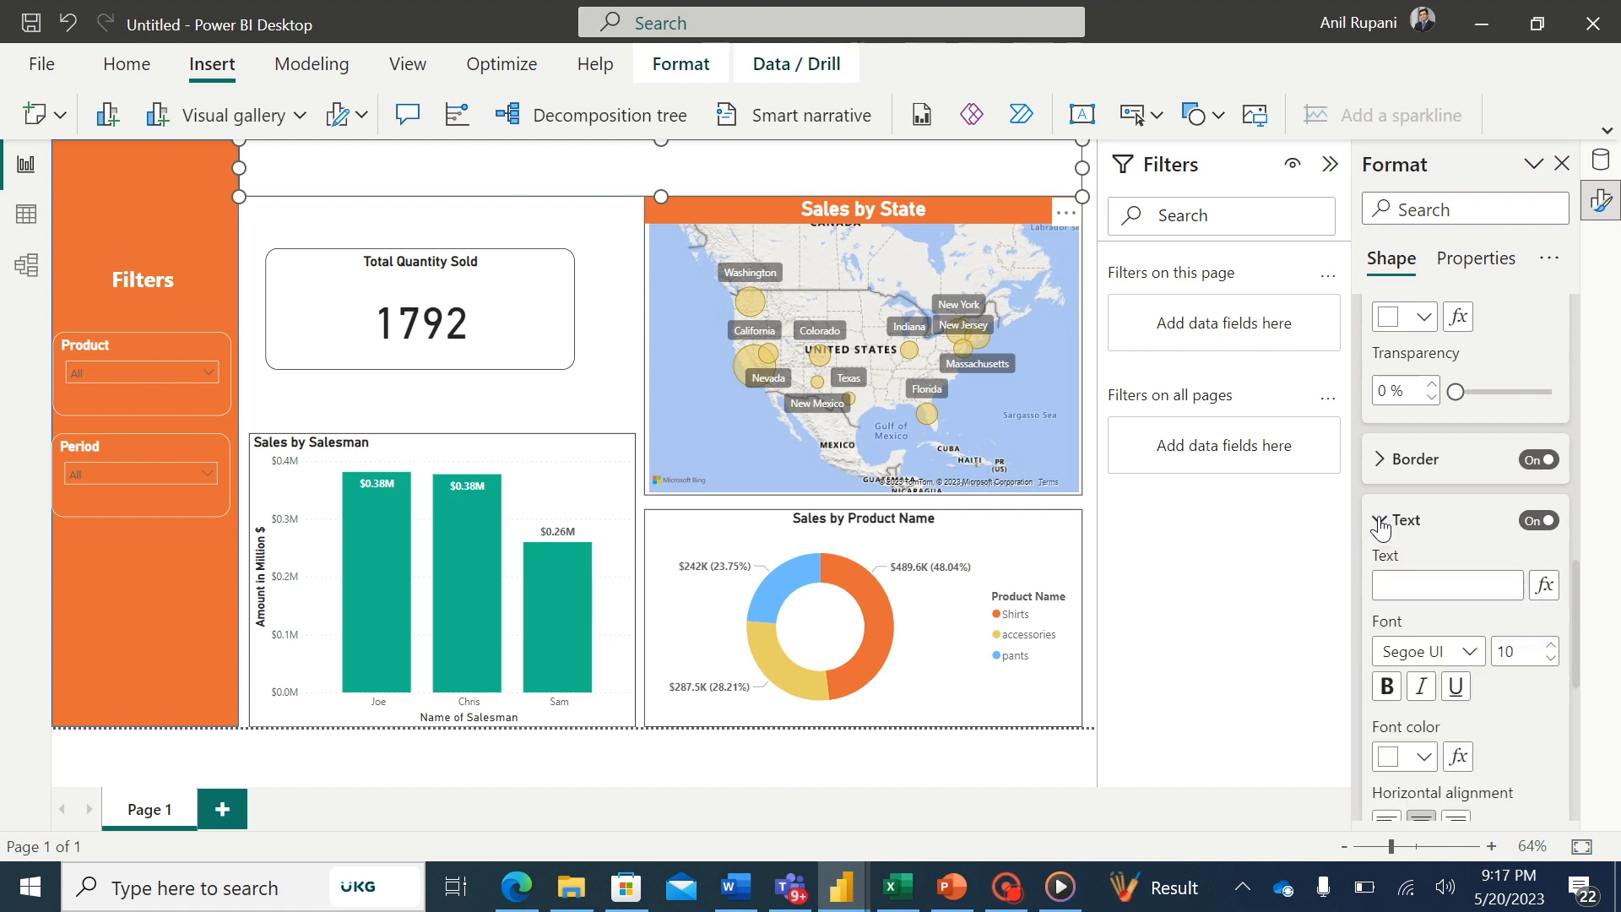
click(1424, 583)
text(Sales)
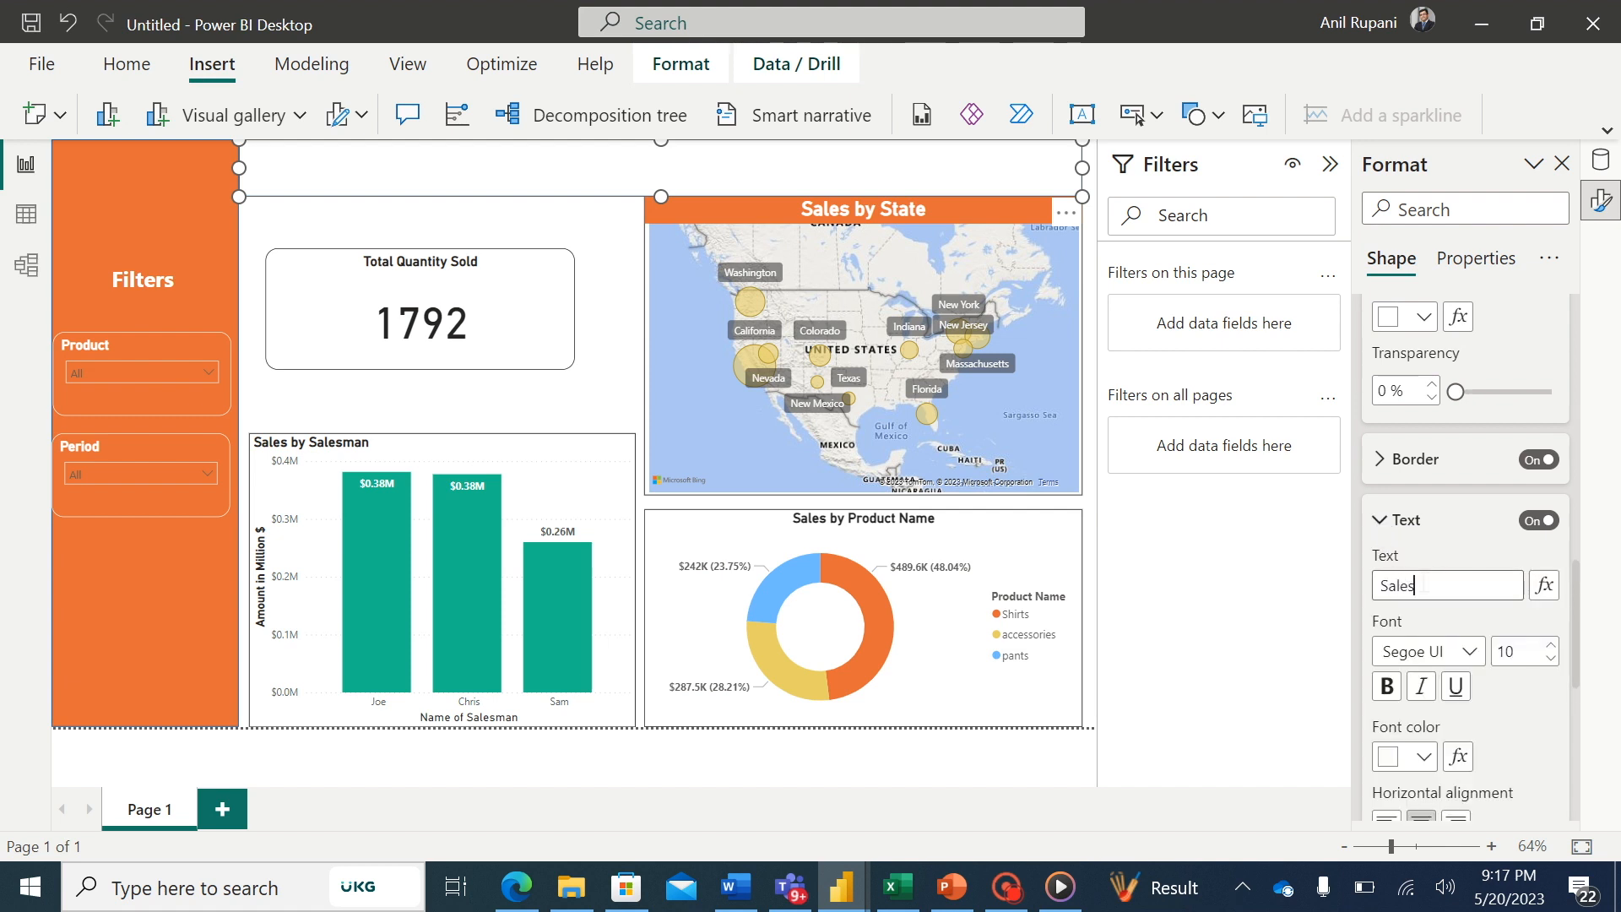
text( Report)
- Format the banner title as bold, near-black and size 30, and turn off the banner's border
click(1387, 688)
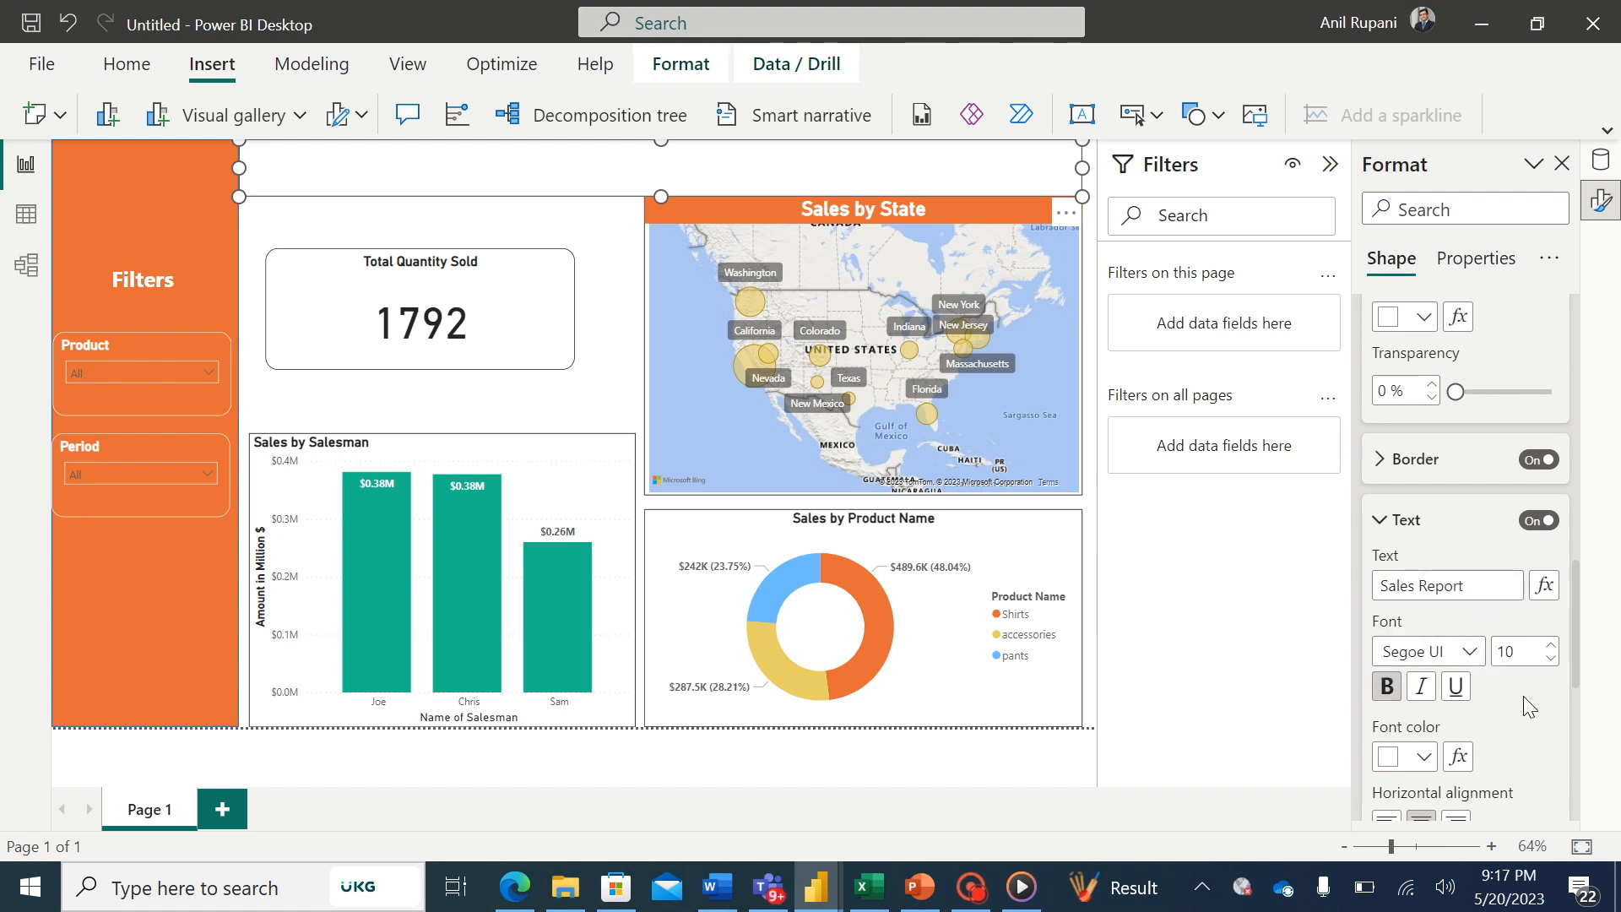
click(1422, 756)
click(1276, 645)
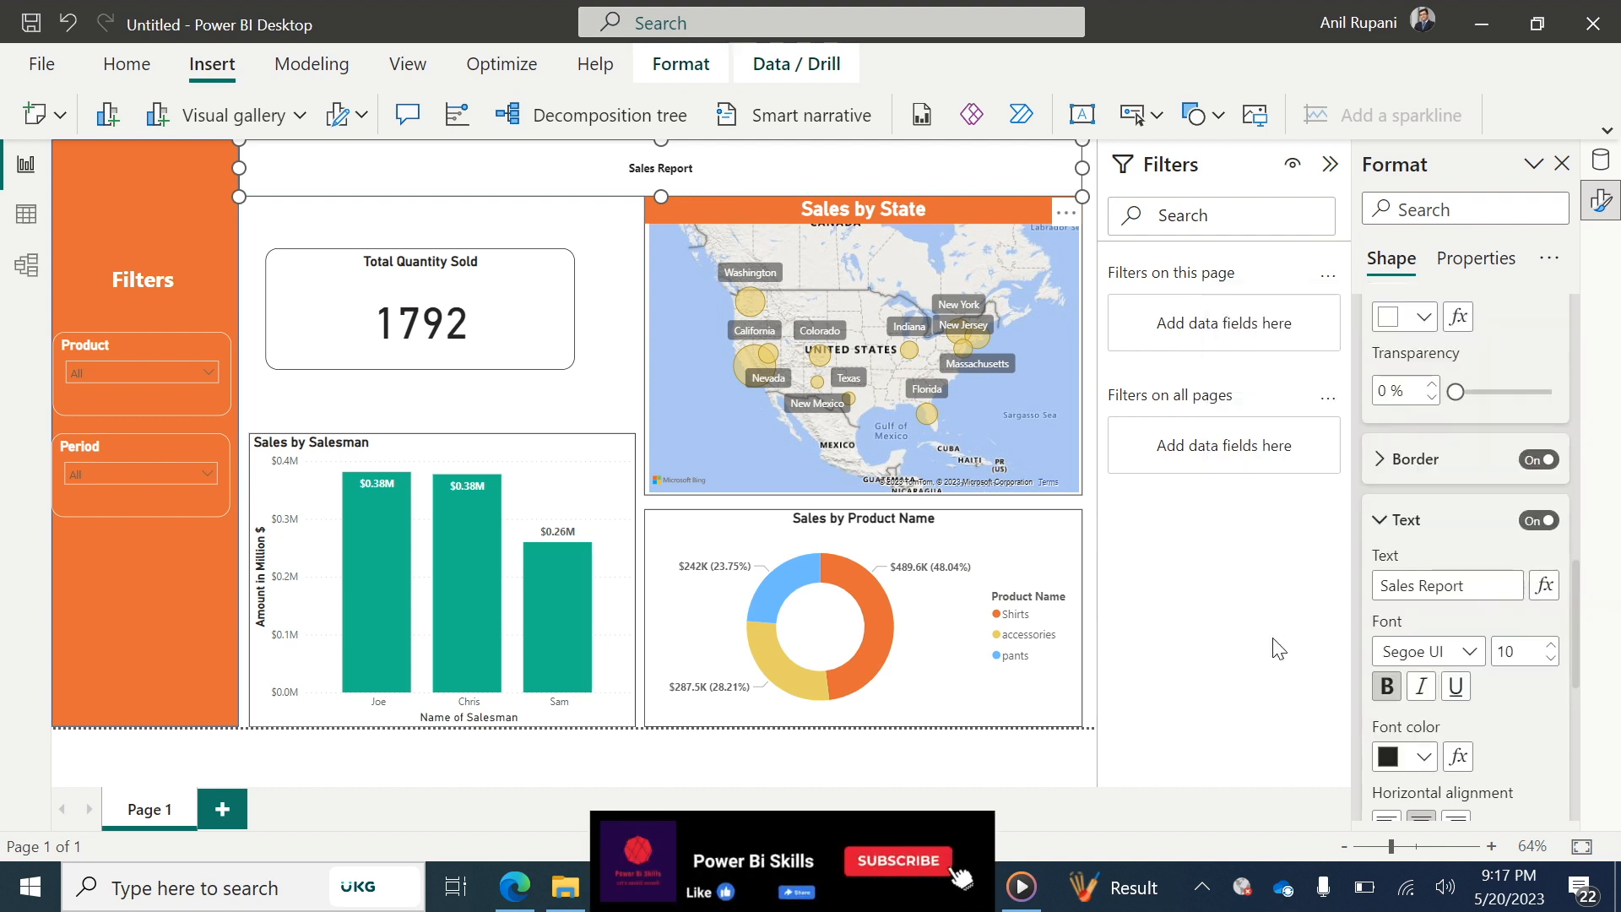
click(1523, 651)
text(30)
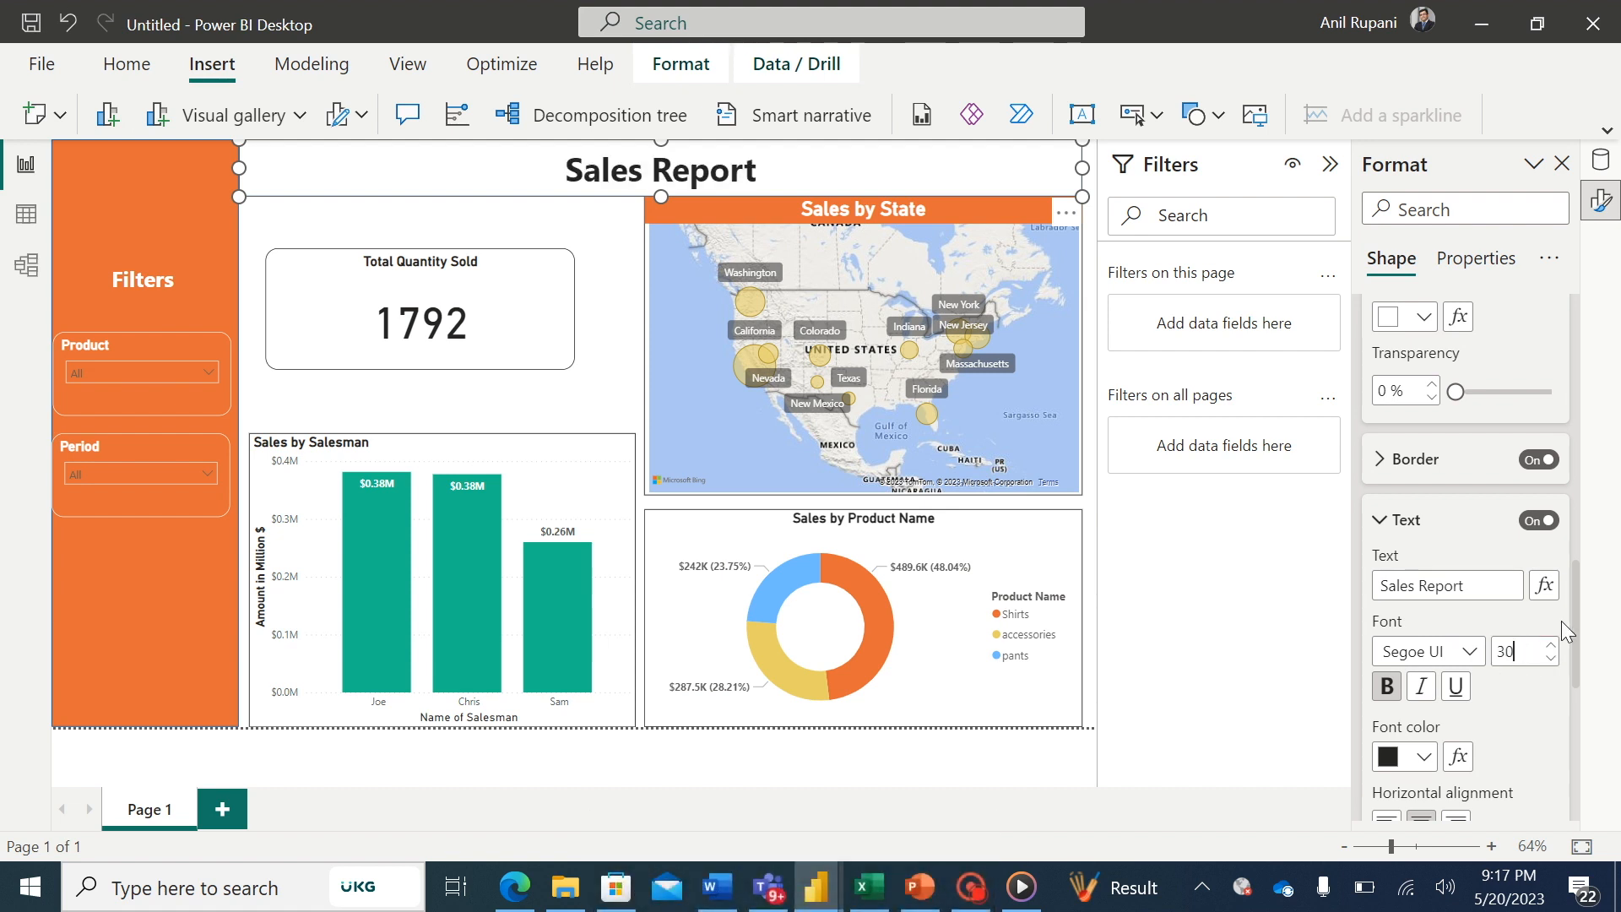
click(1532, 463)
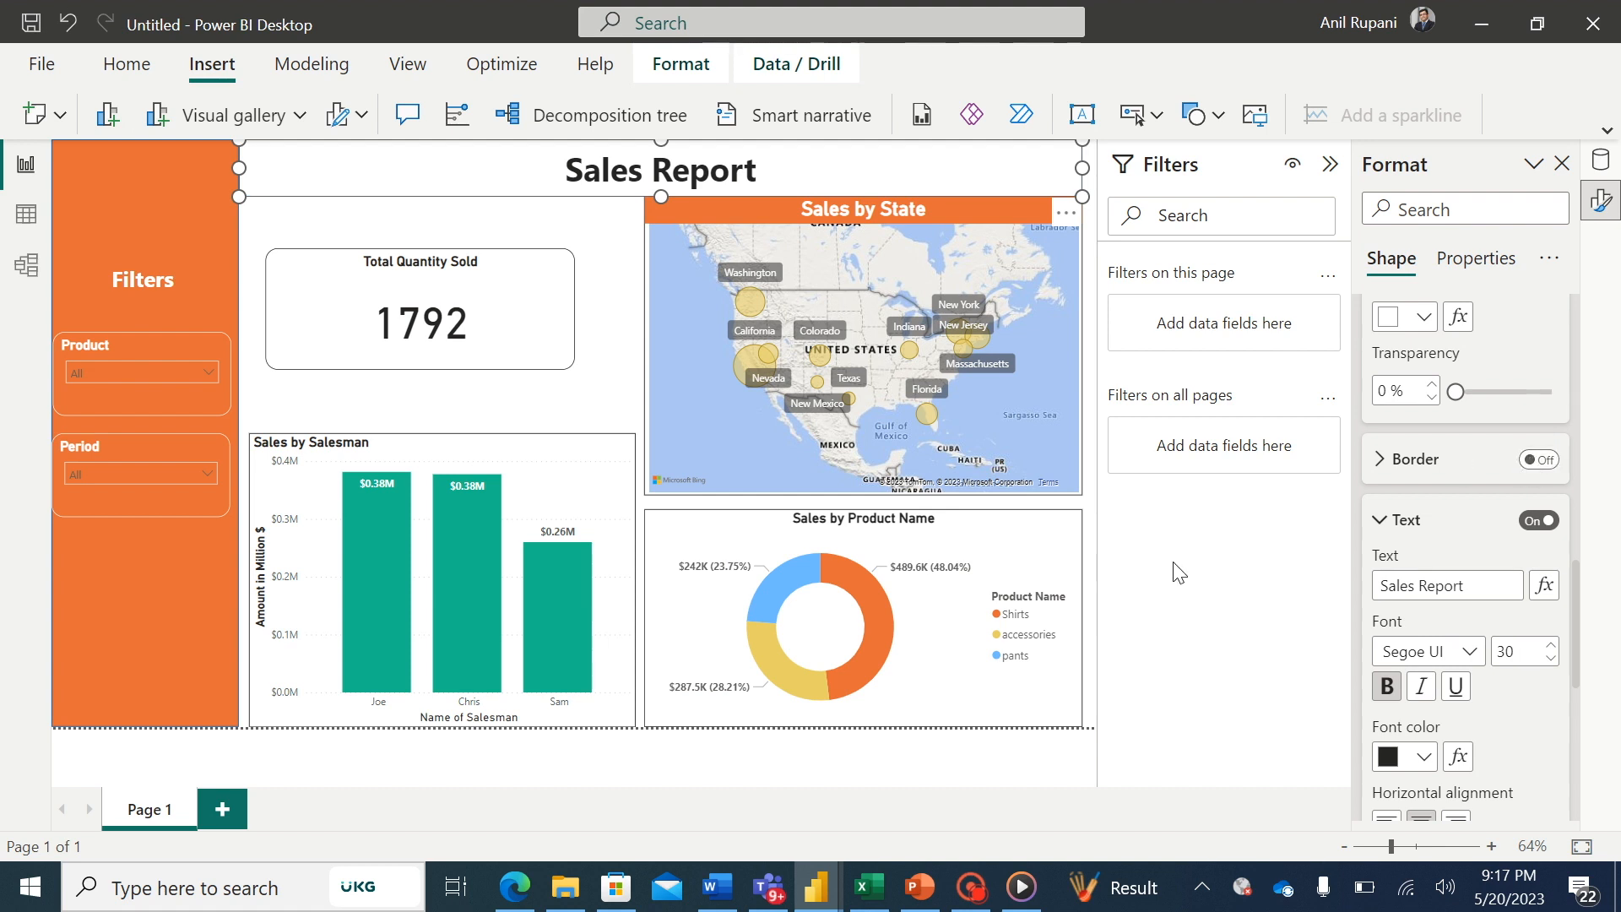
click(986, 774)
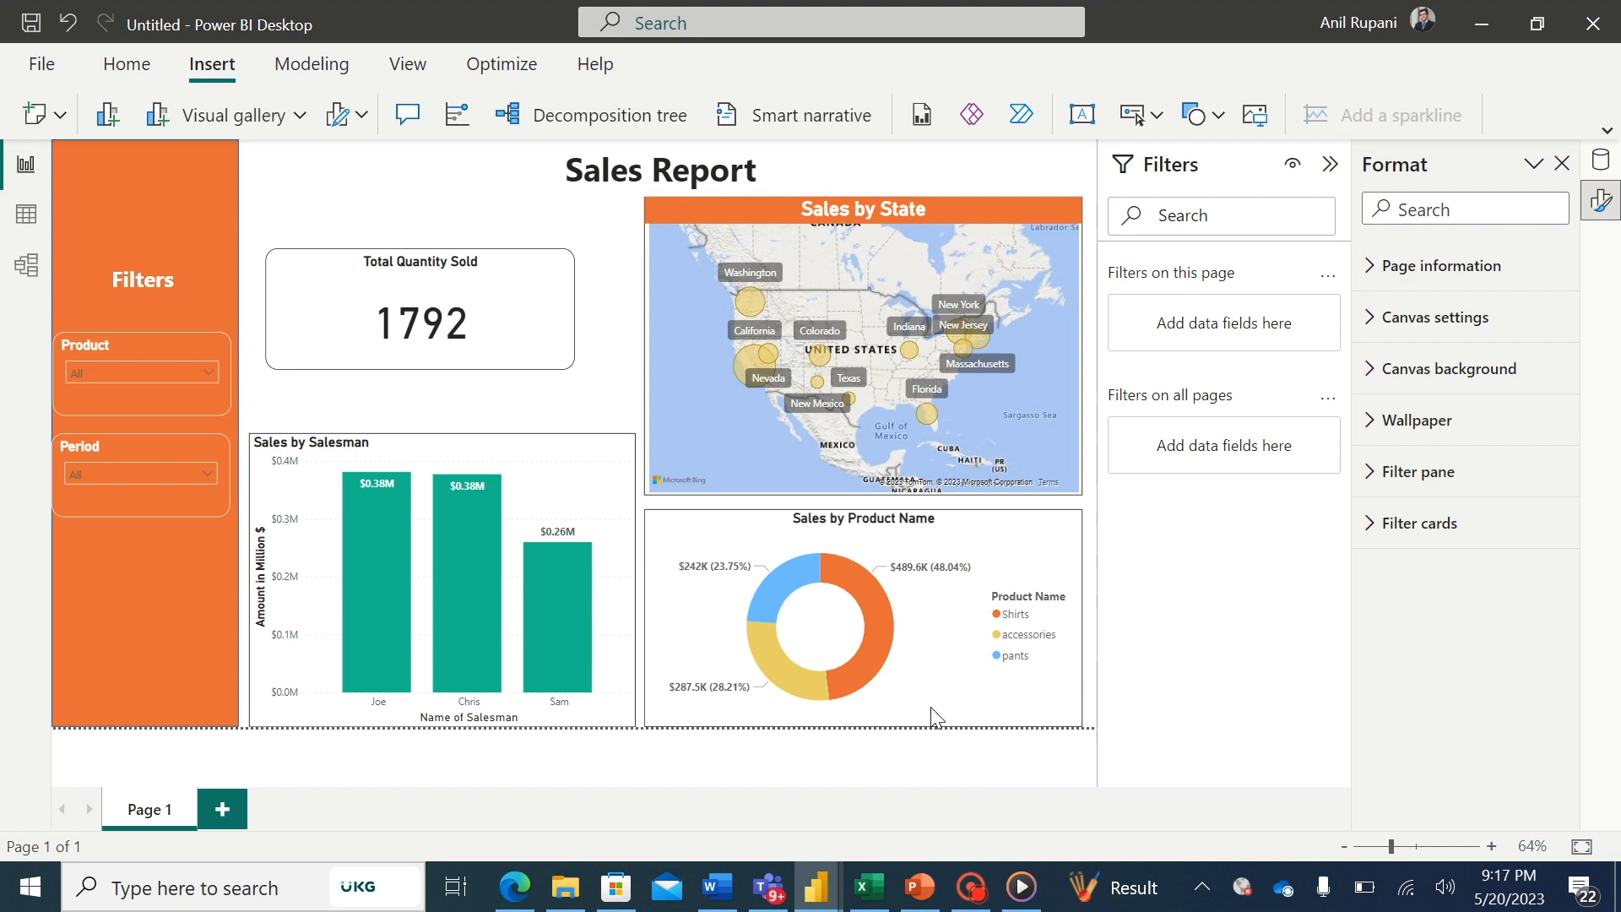
- Move the Total Quantity Sold card slightly to the right so it is centred above the Sales by Salesman chart
click(878, 206)
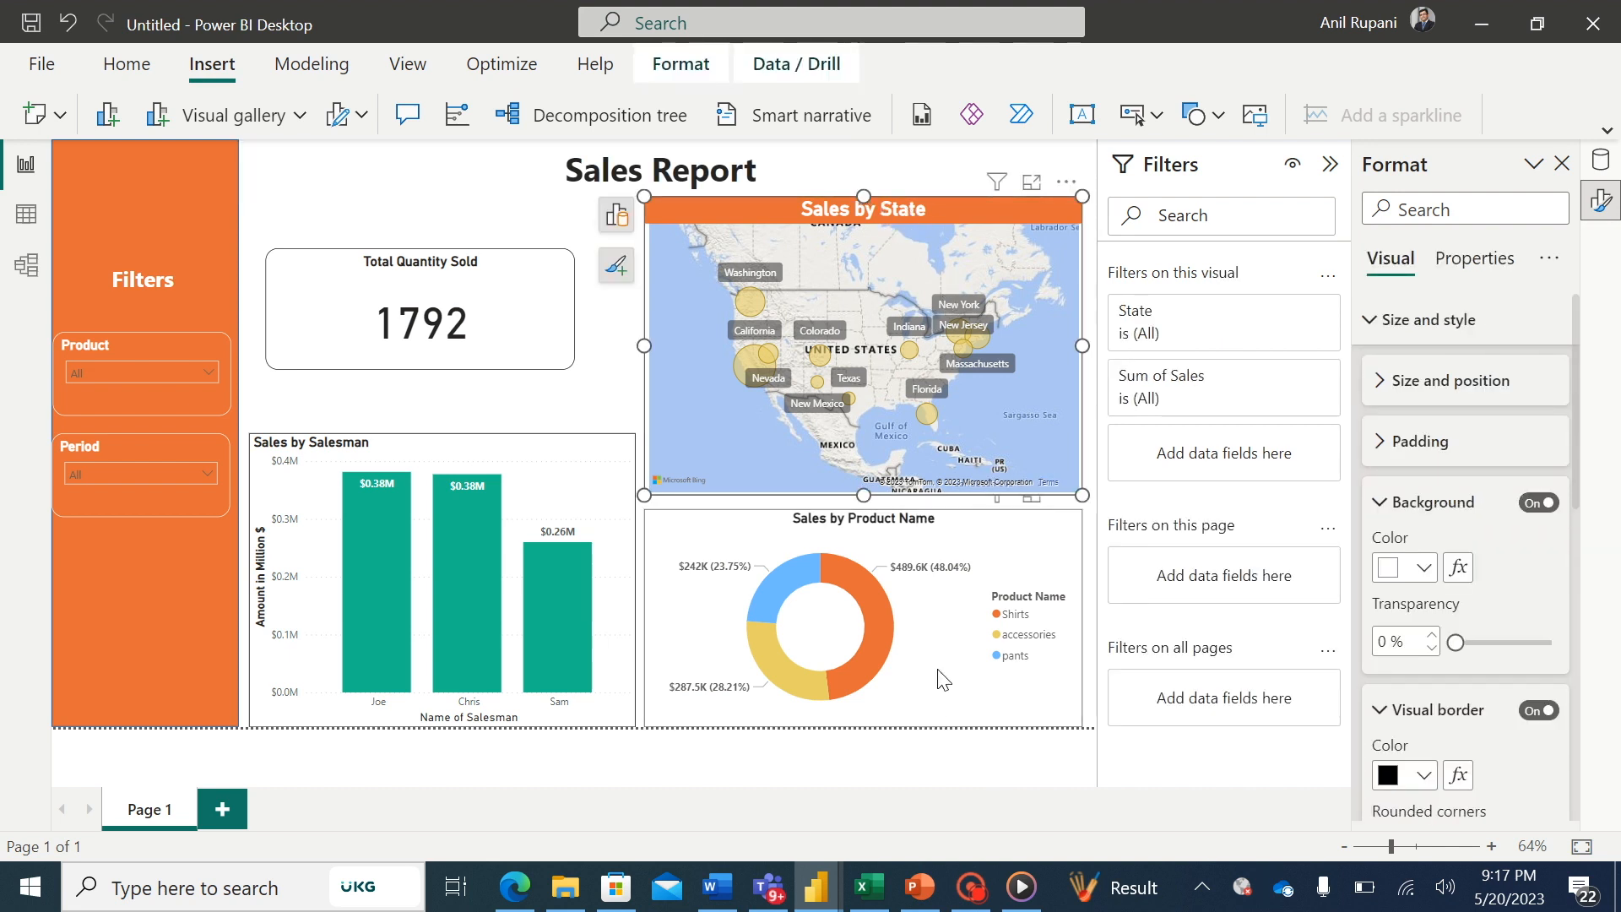
click(910, 773)
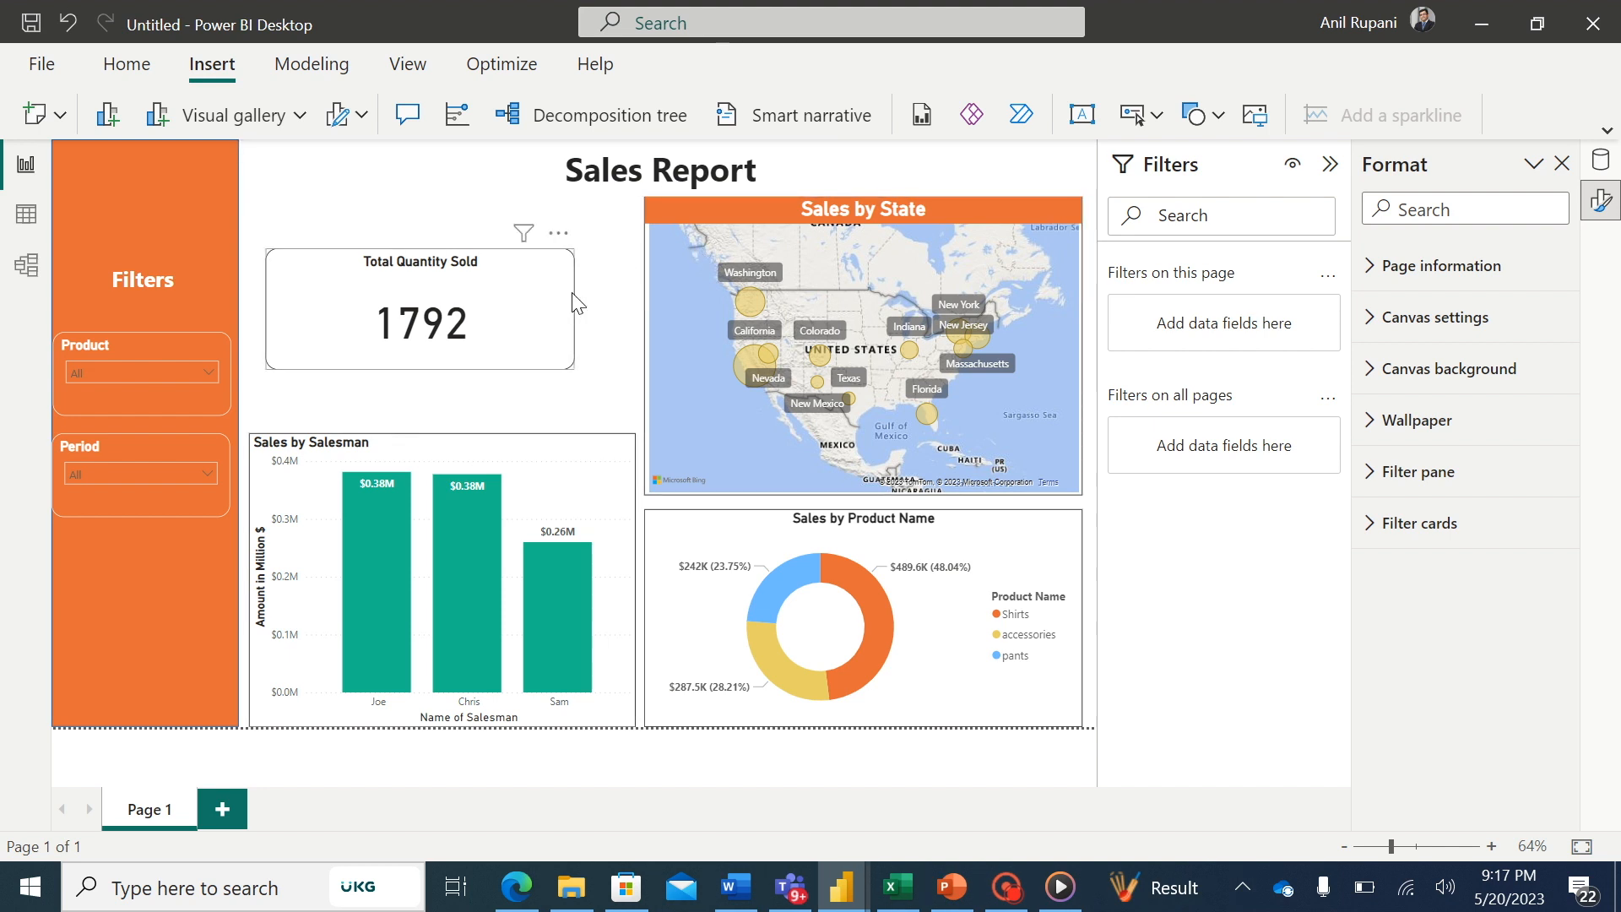
drag(502, 292, 514, 292)
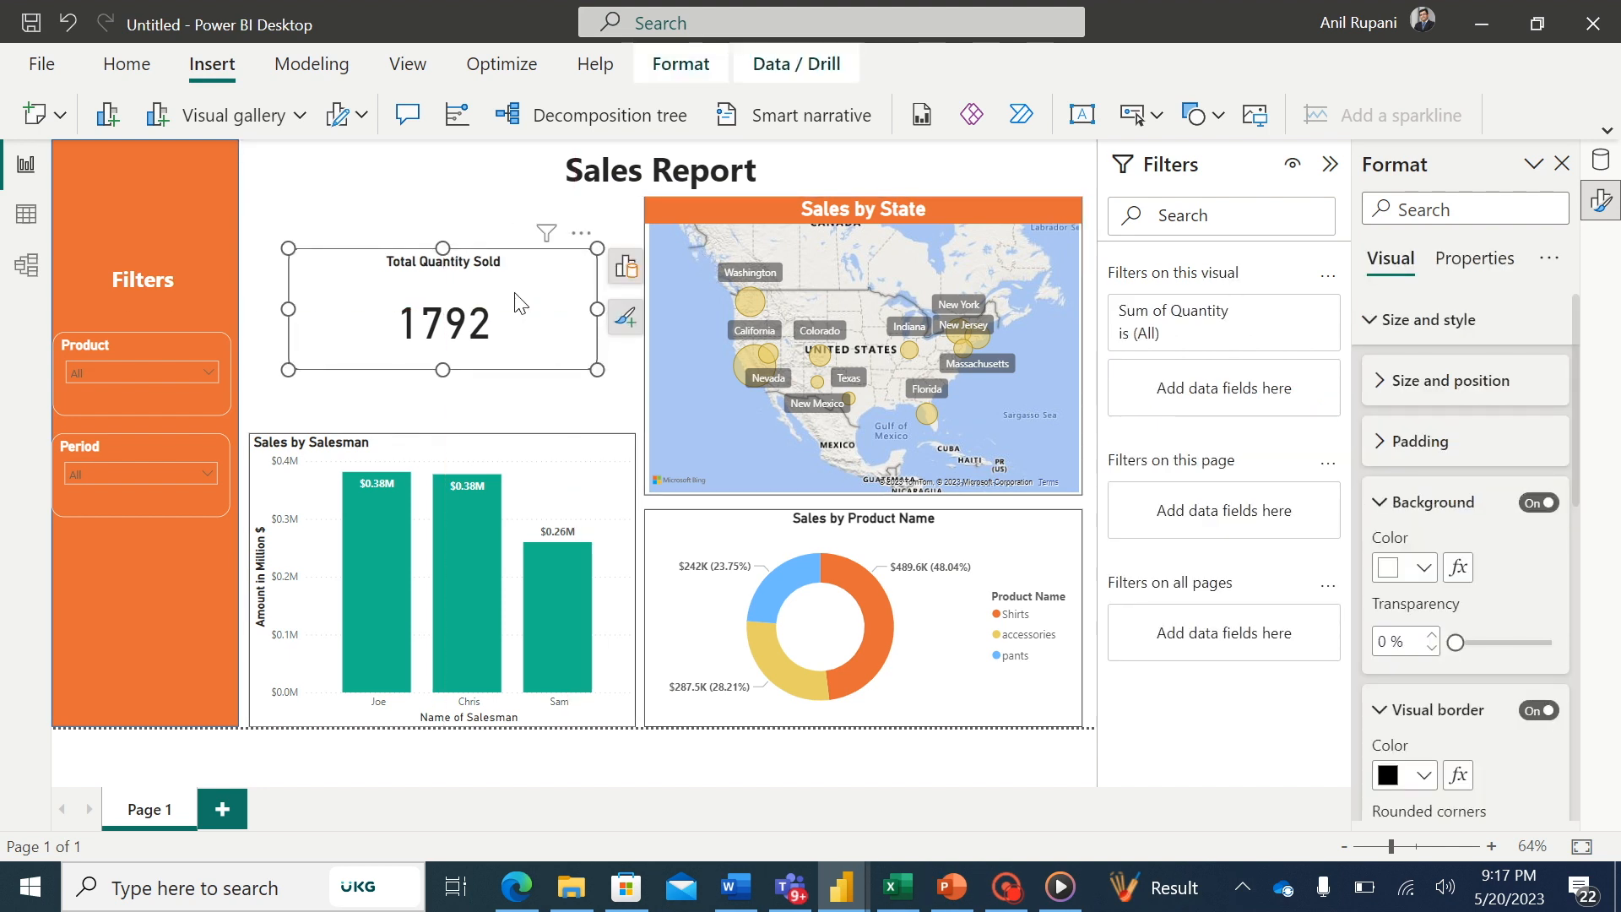
click(396, 183)
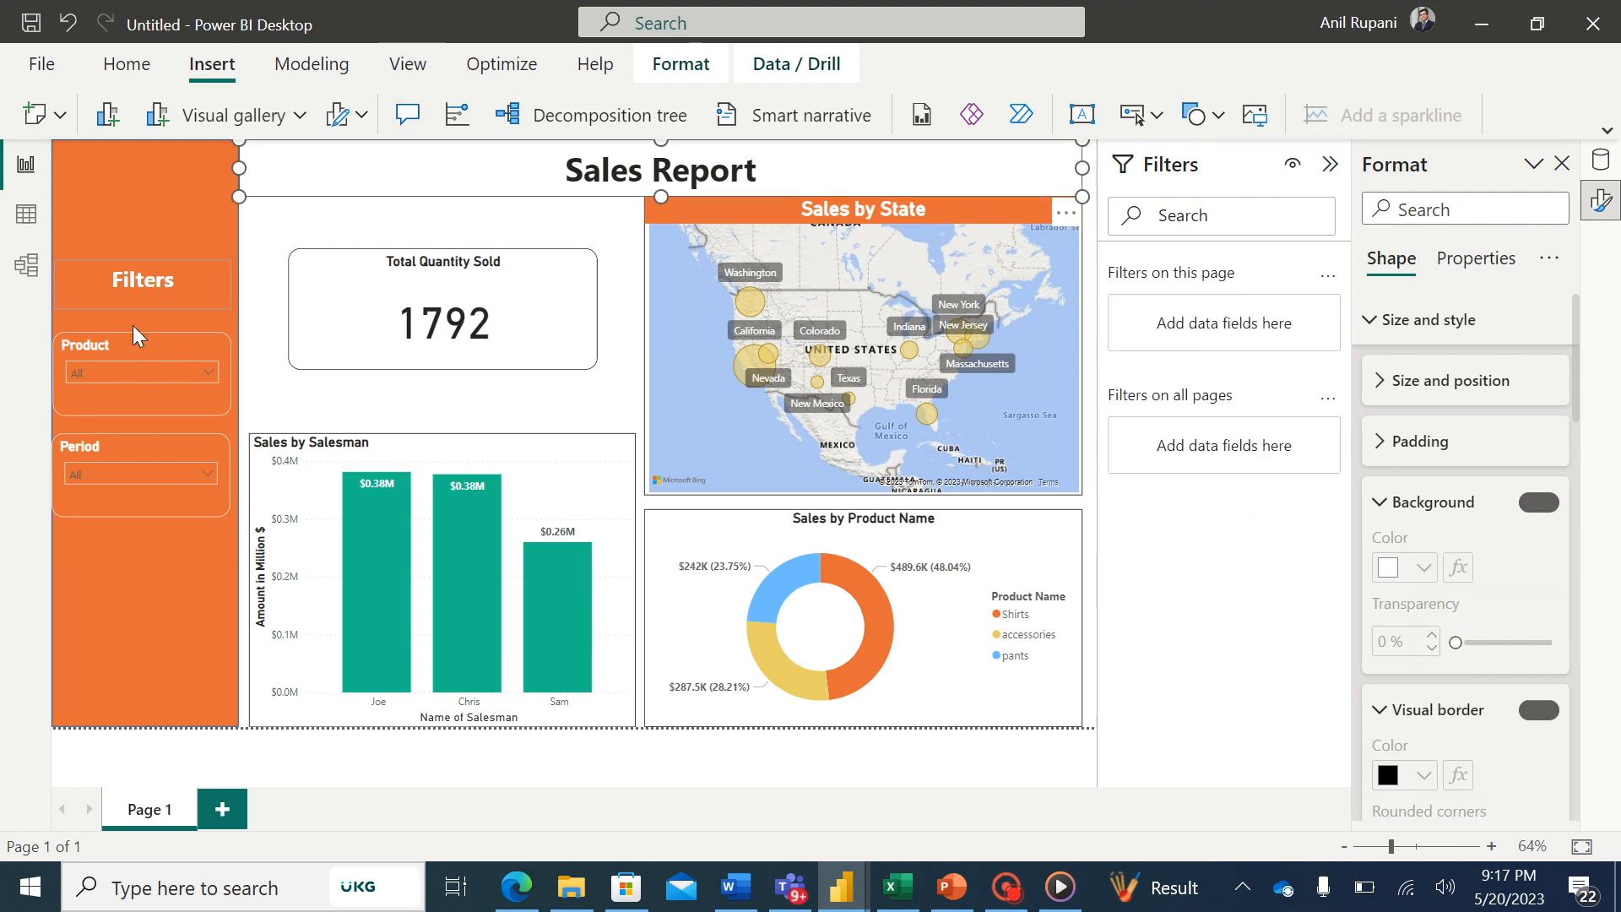
- Test the Product slicer by filtering the report to Shirts, pants and accessories in turn, leaving accessories selected
click(208, 369)
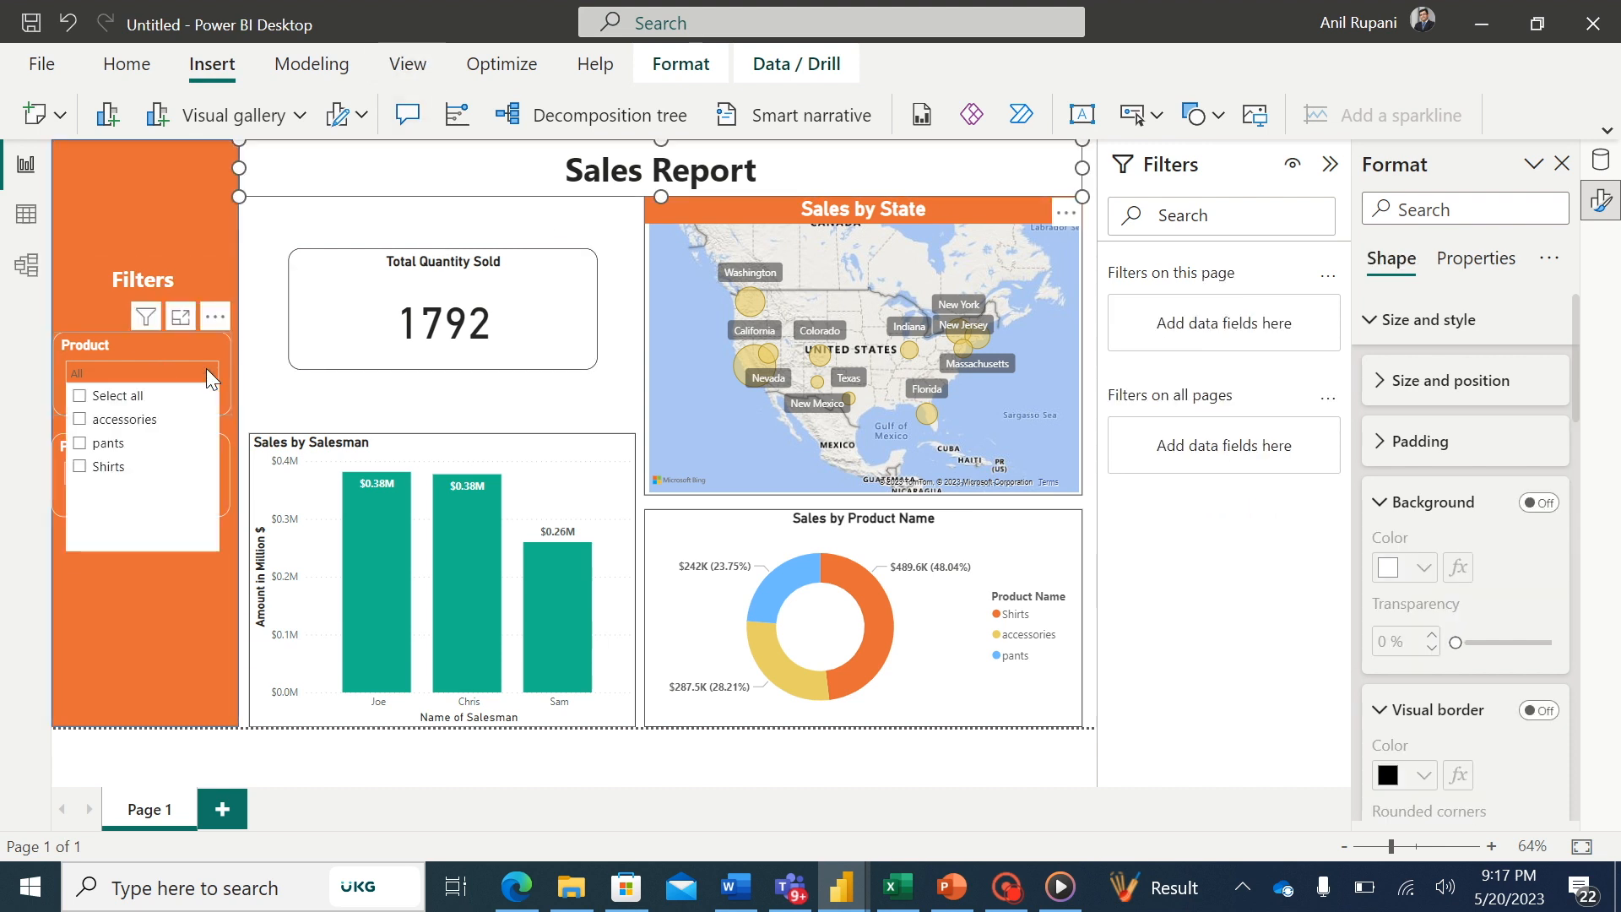
click(79, 467)
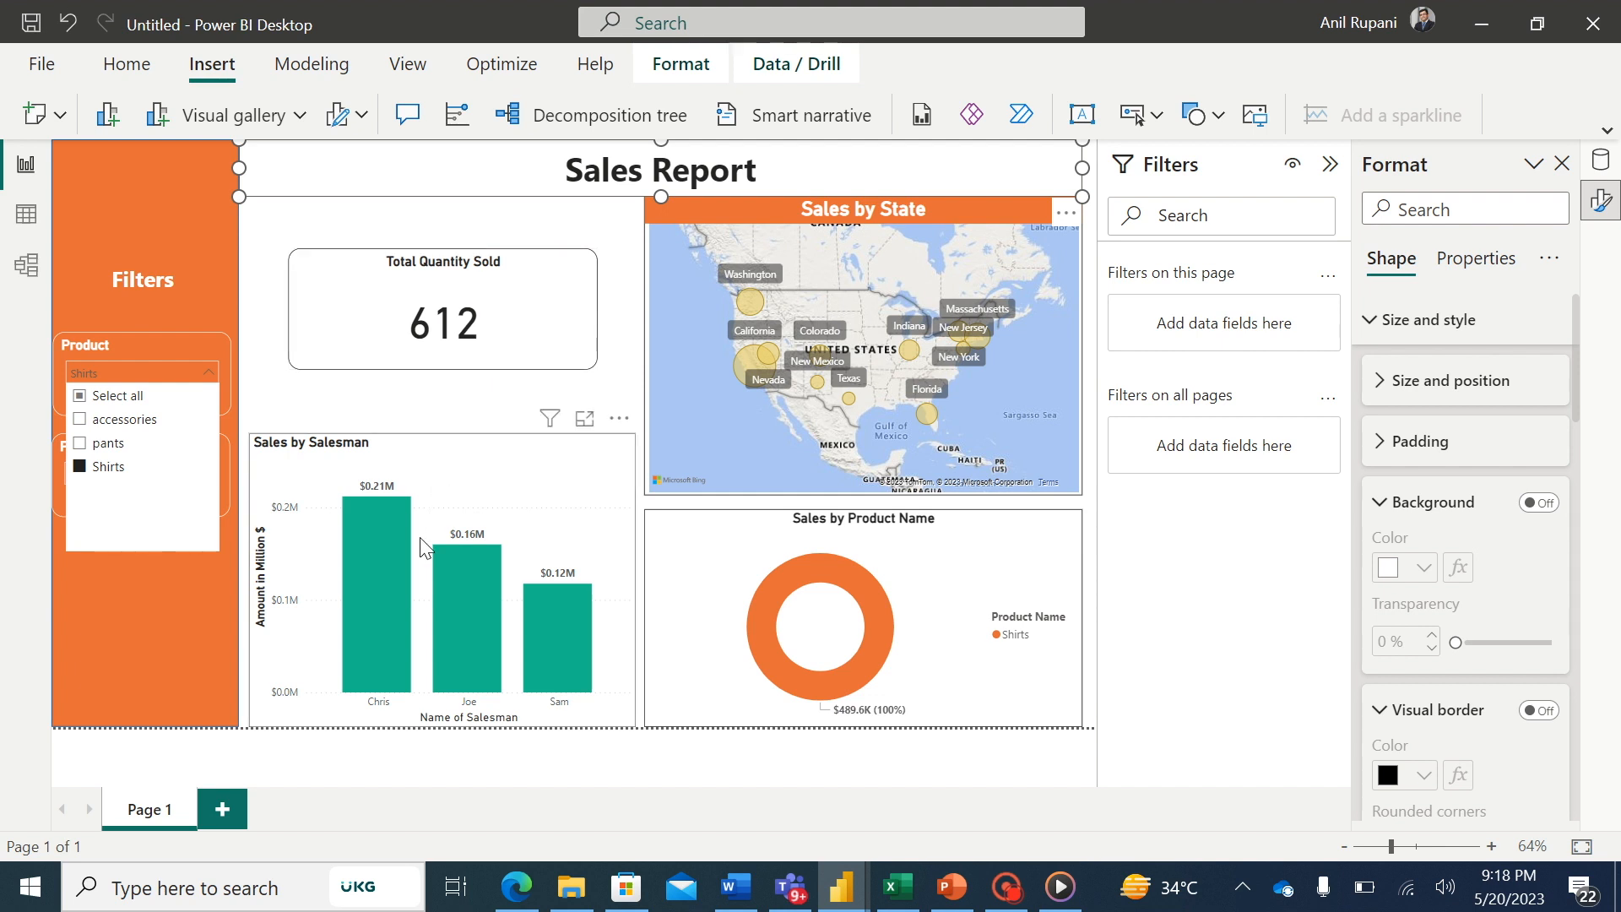
mouse_move(402, 514)
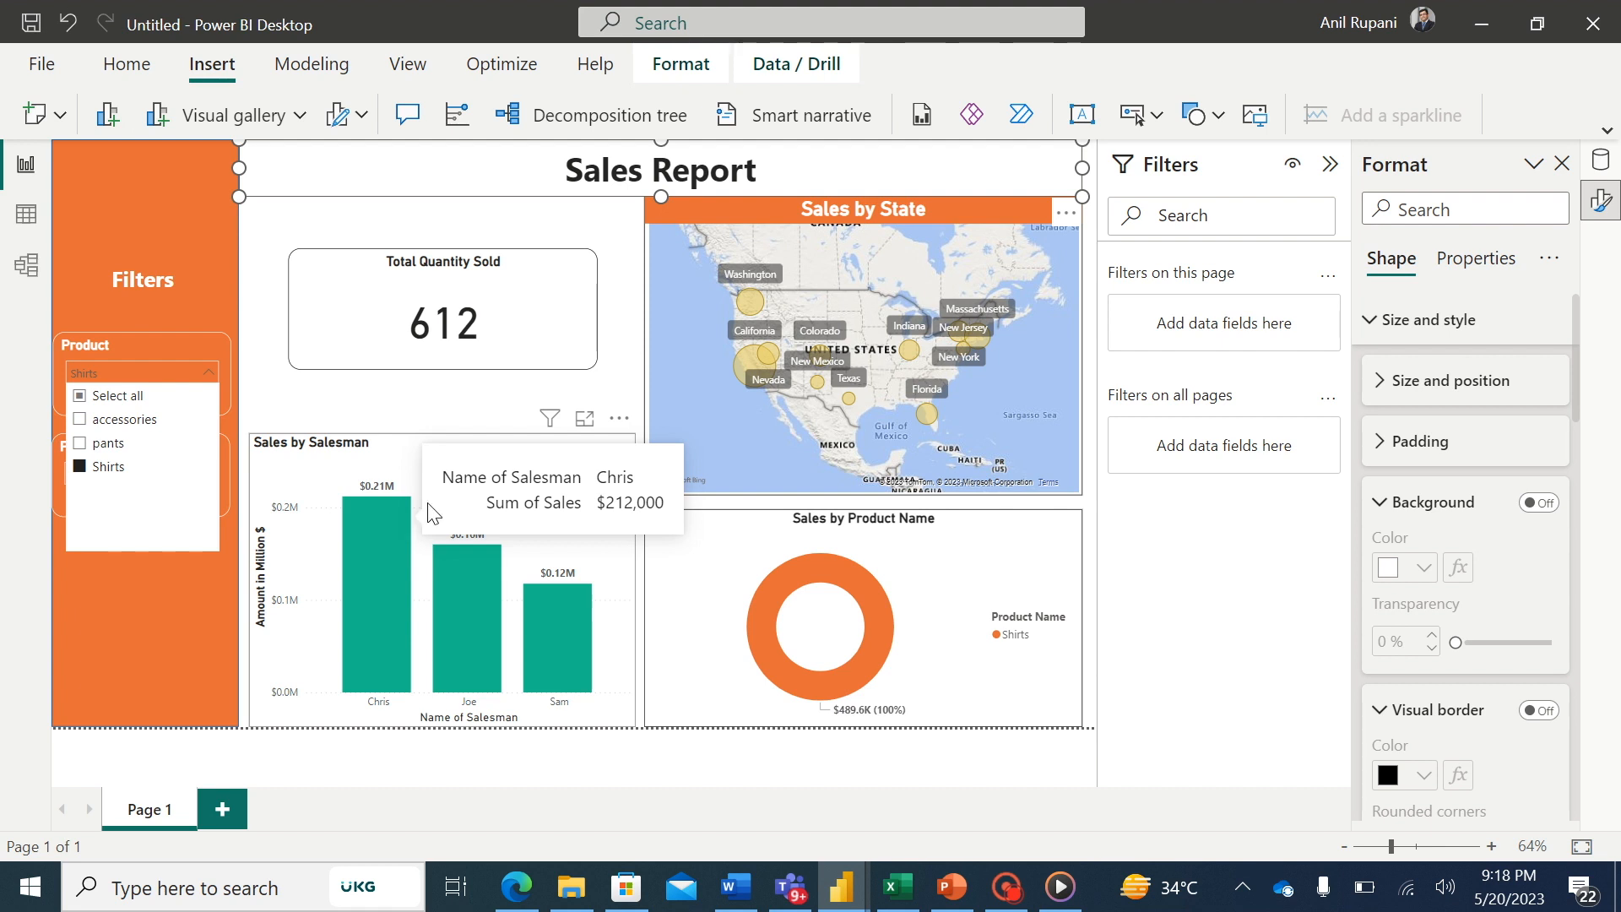
mouse_move(743, 370)
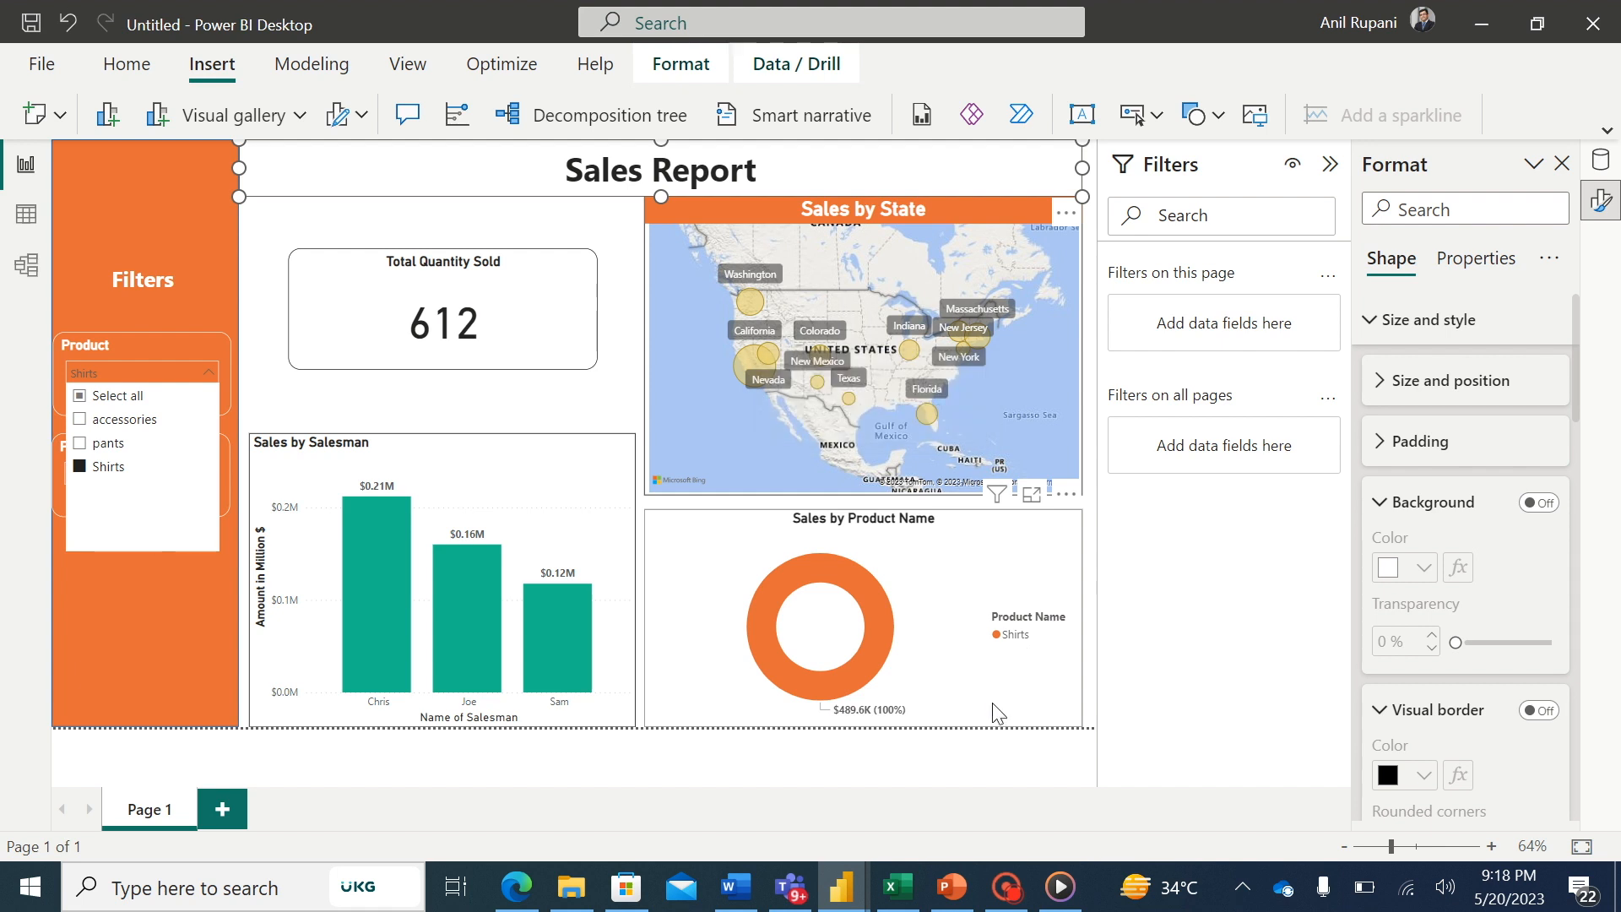
click(80, 446)
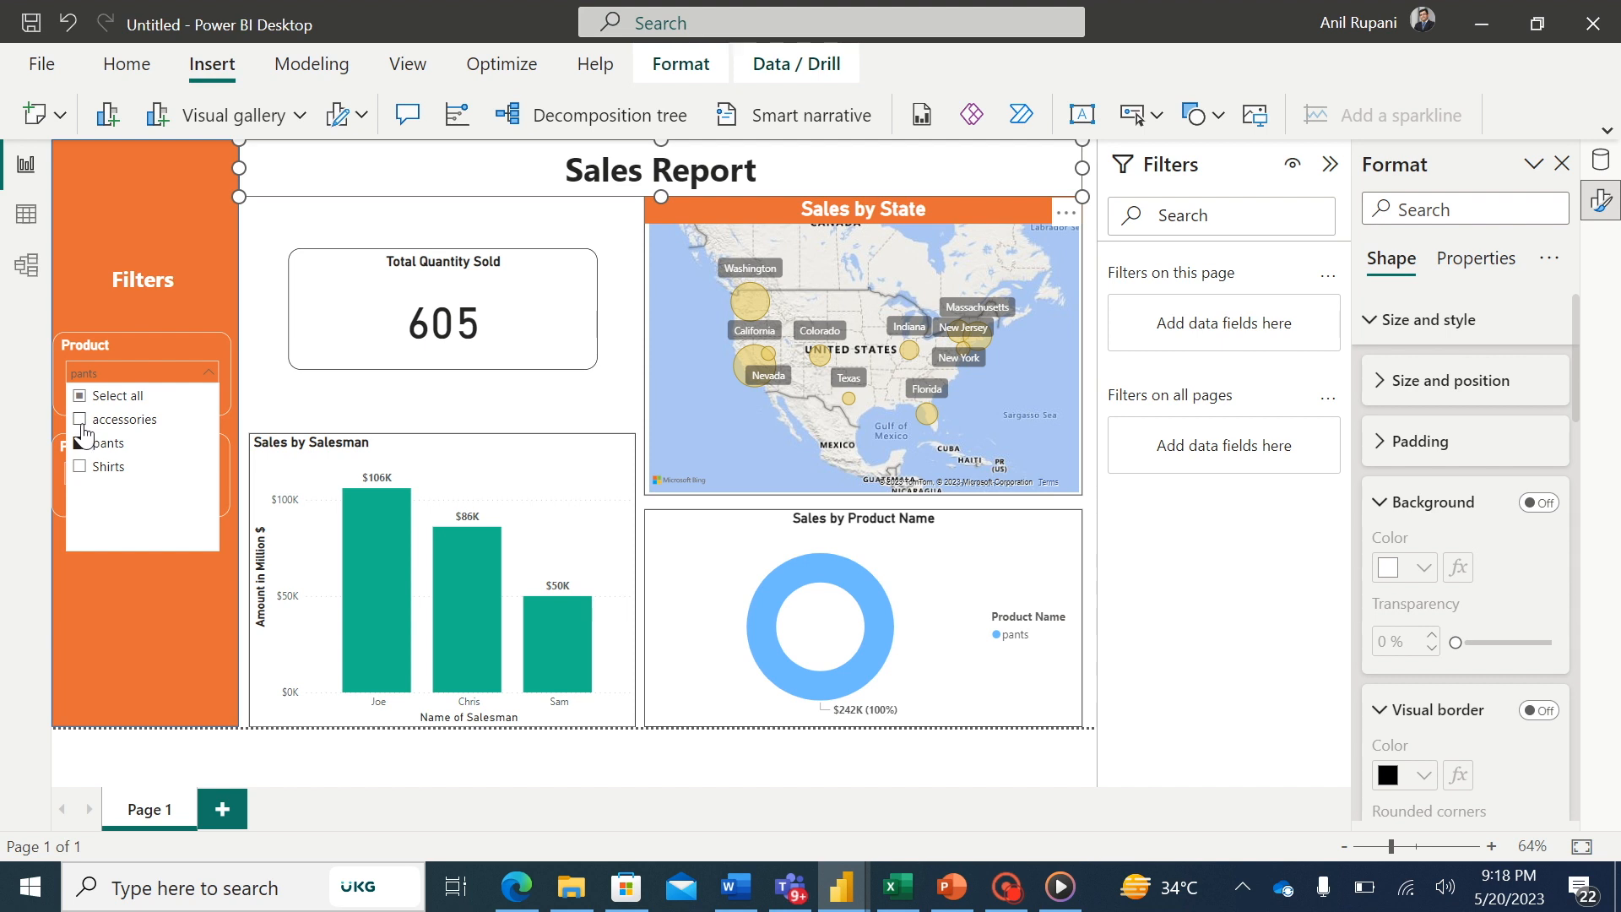
click(80, 420)
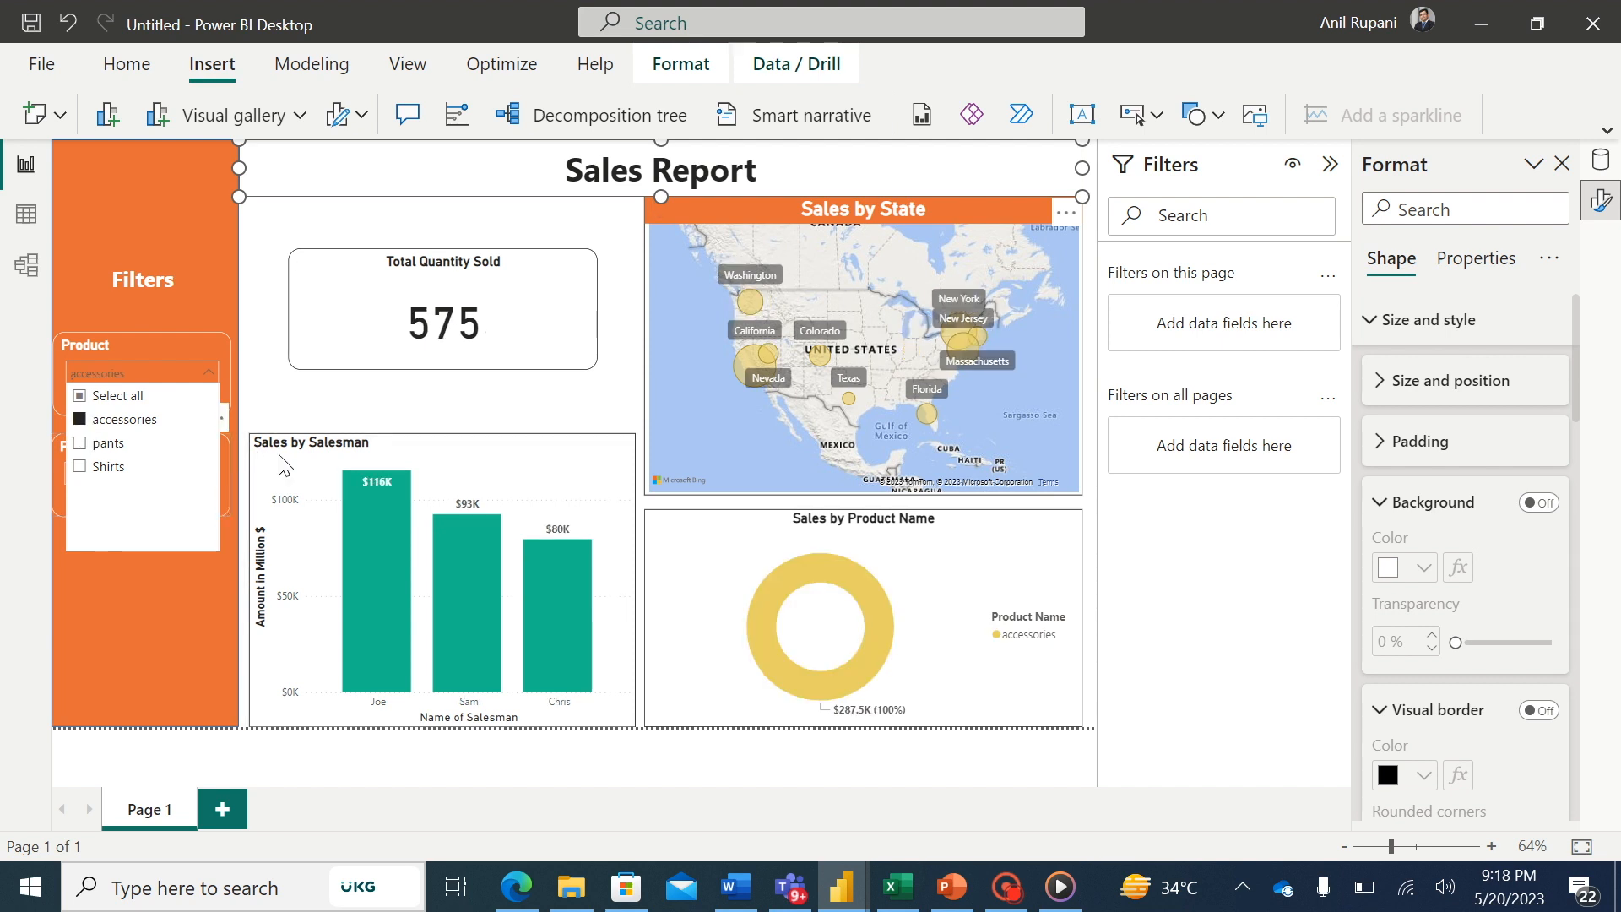
click(342, 413)
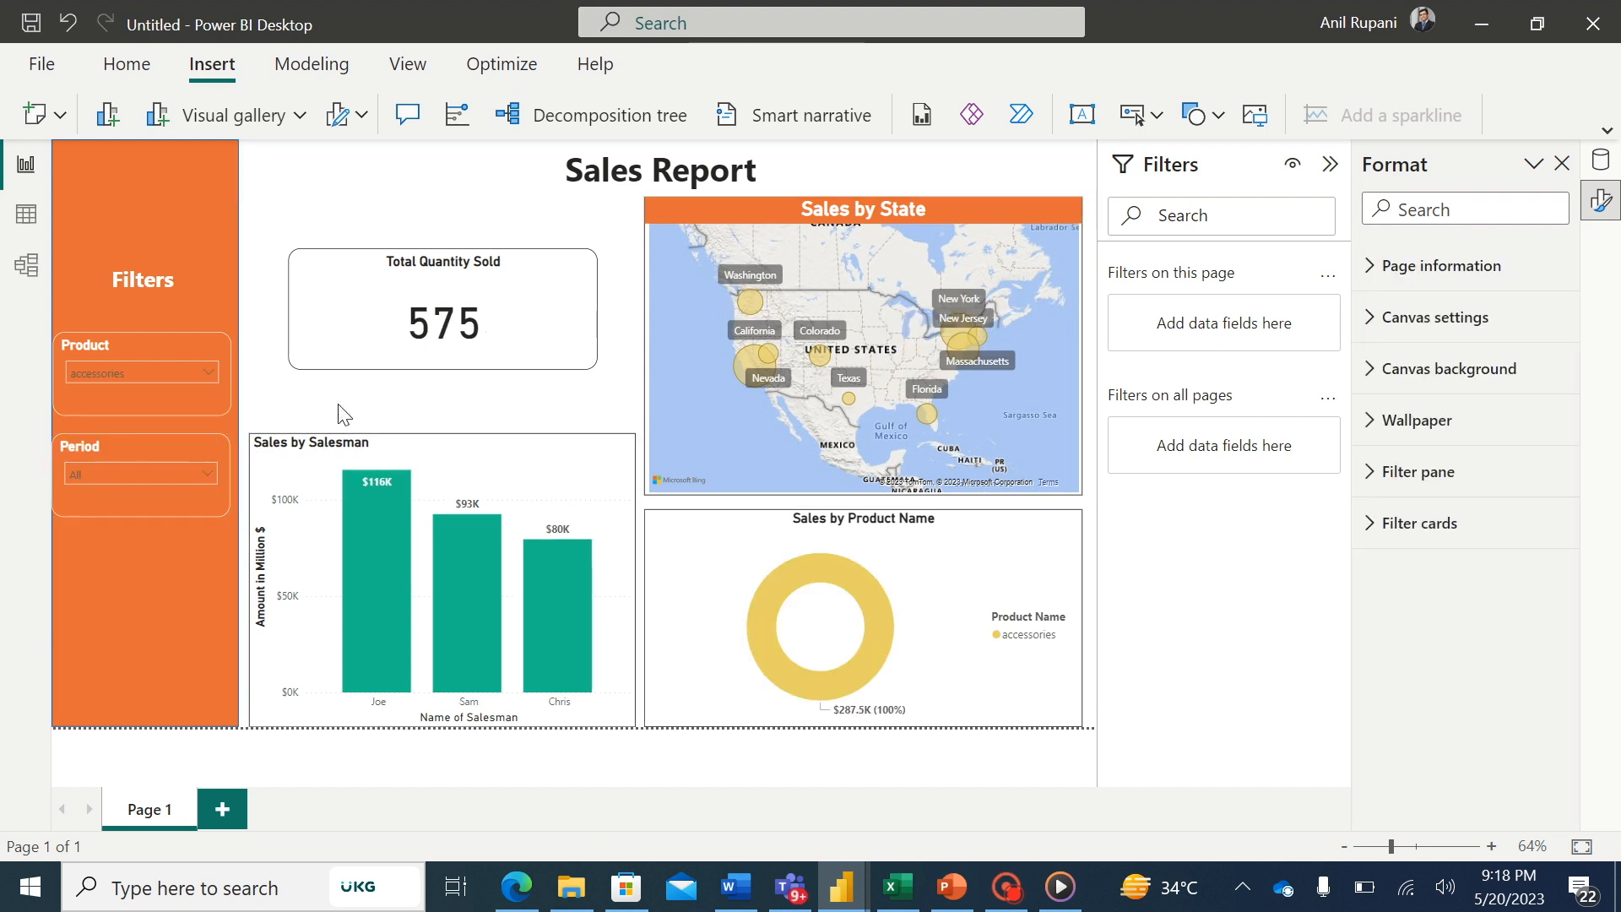
- Test the Period slicer by filtering the report to 2023 and then 2022, leaving 2022 selected
click(208, 473)
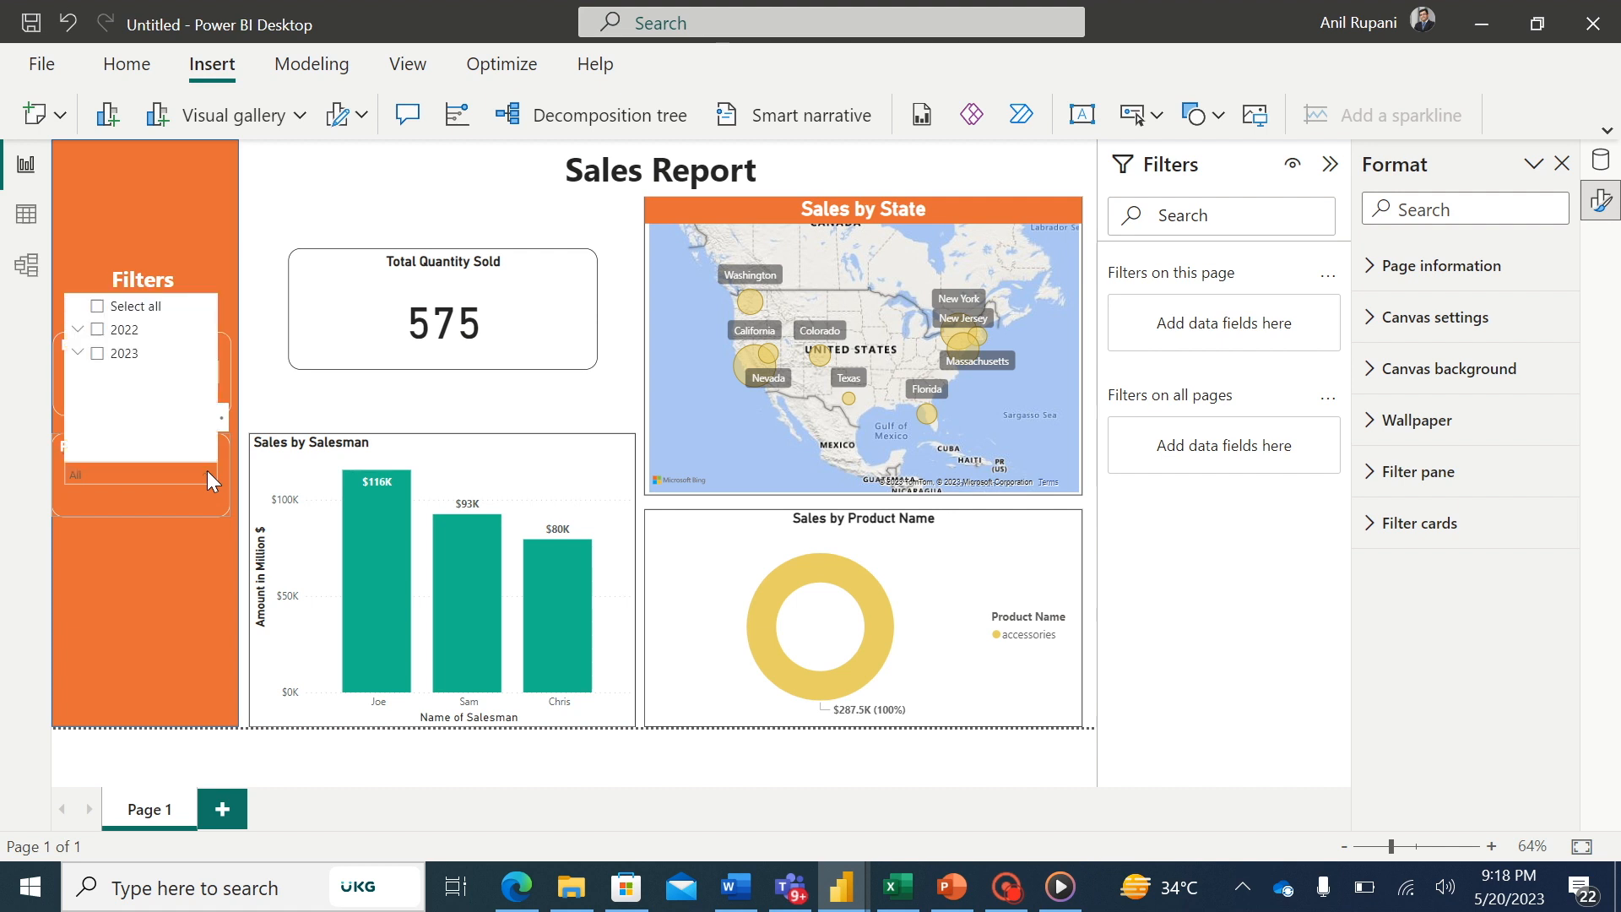
click(98, 357)
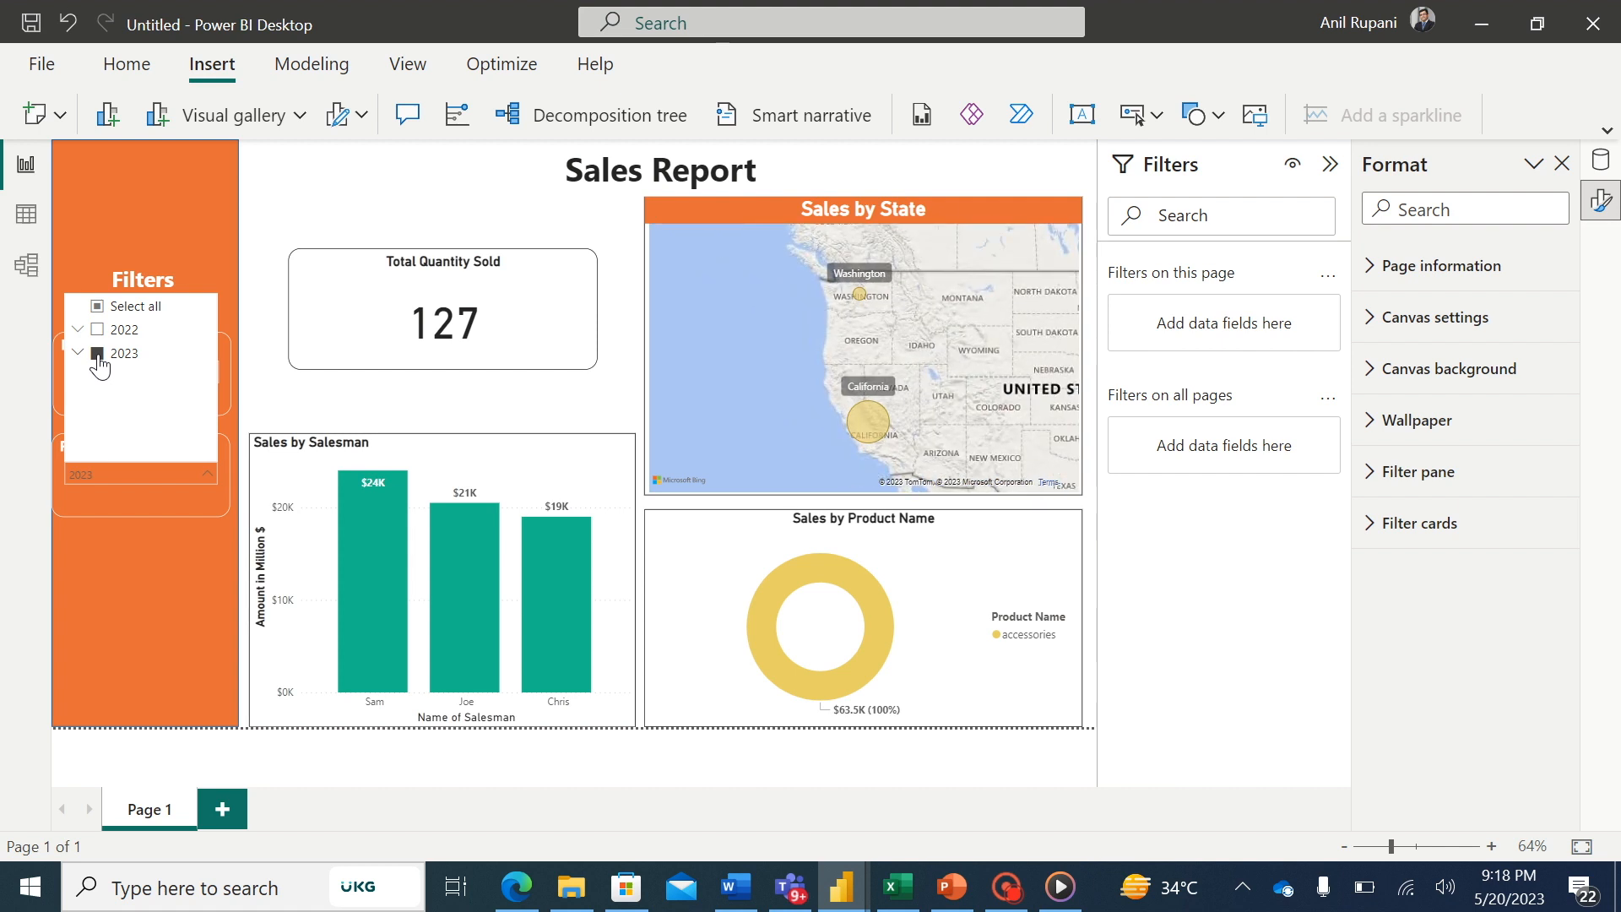
click(98, 334)
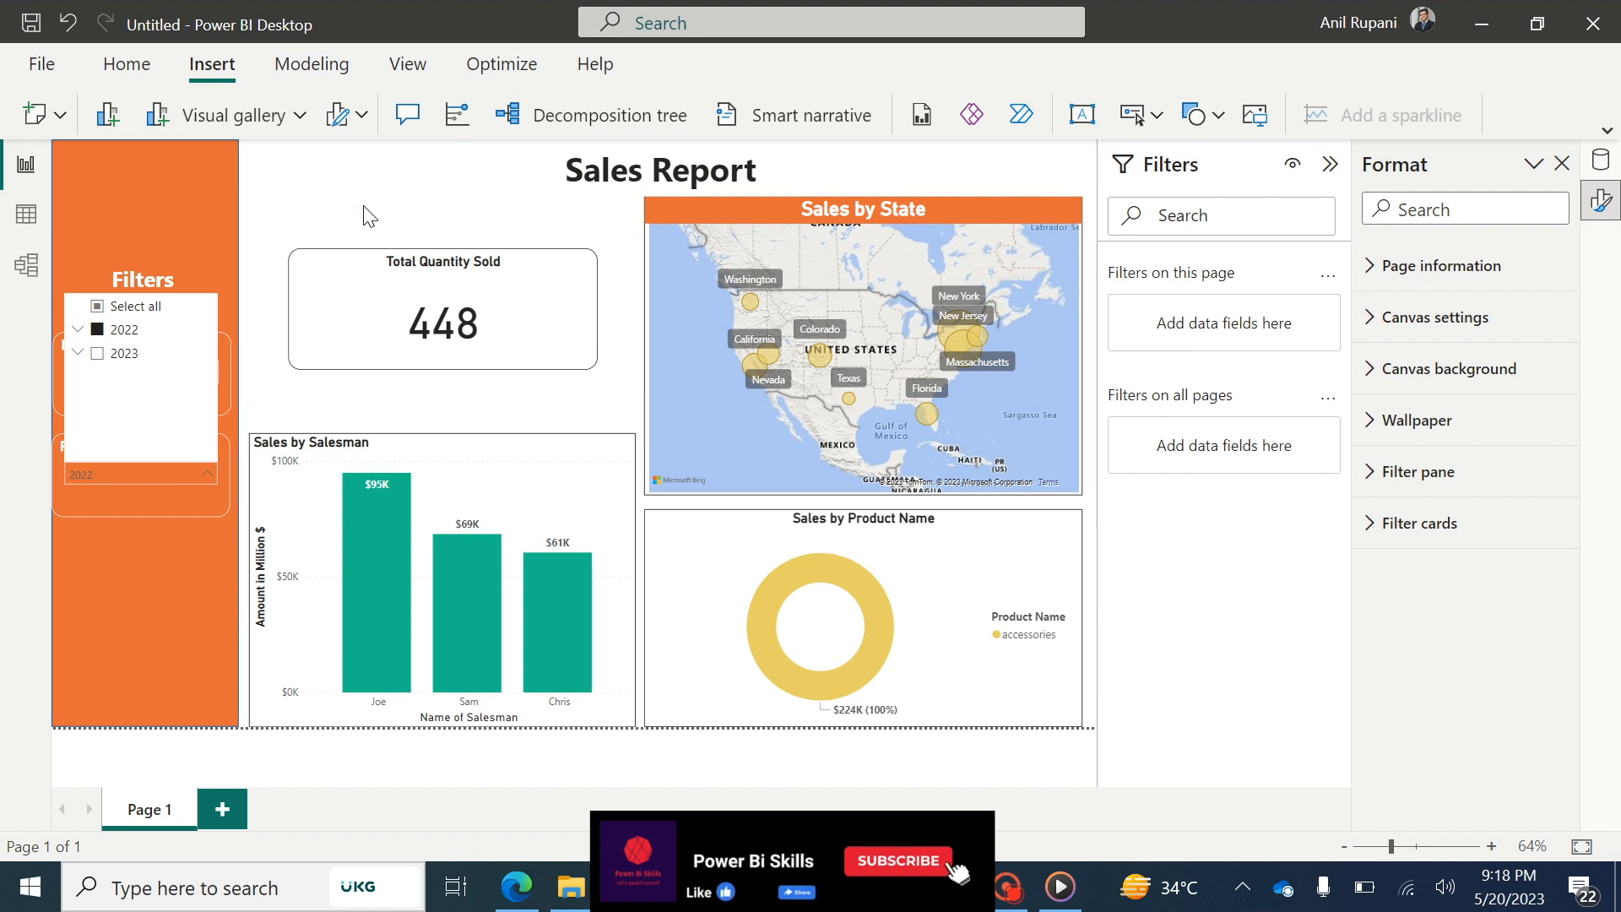
click(288, 212)
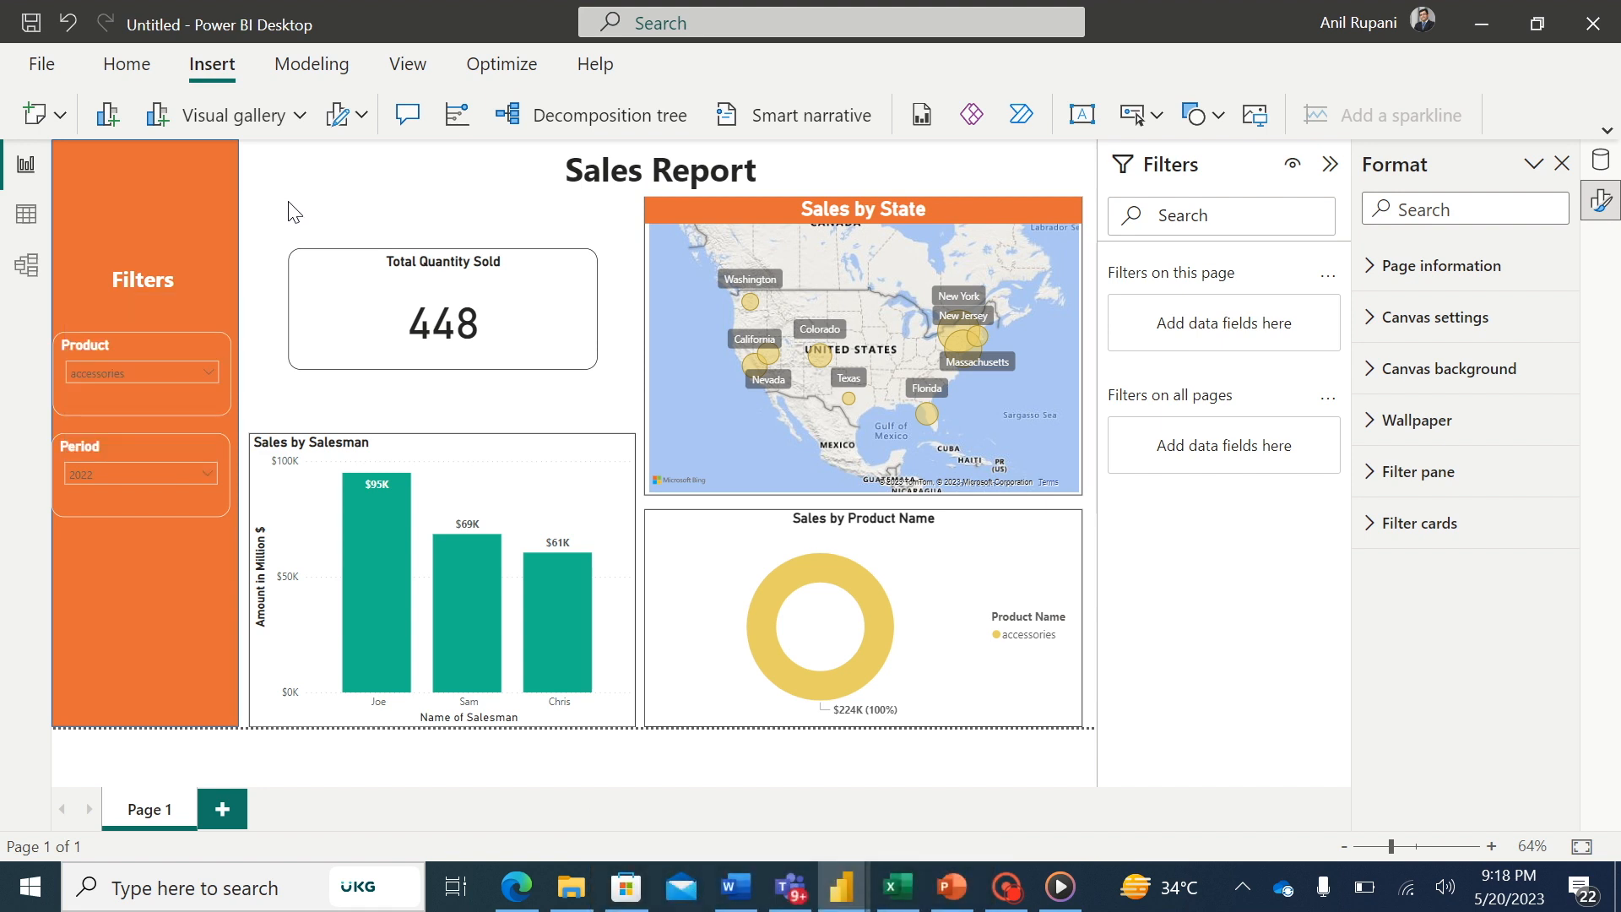